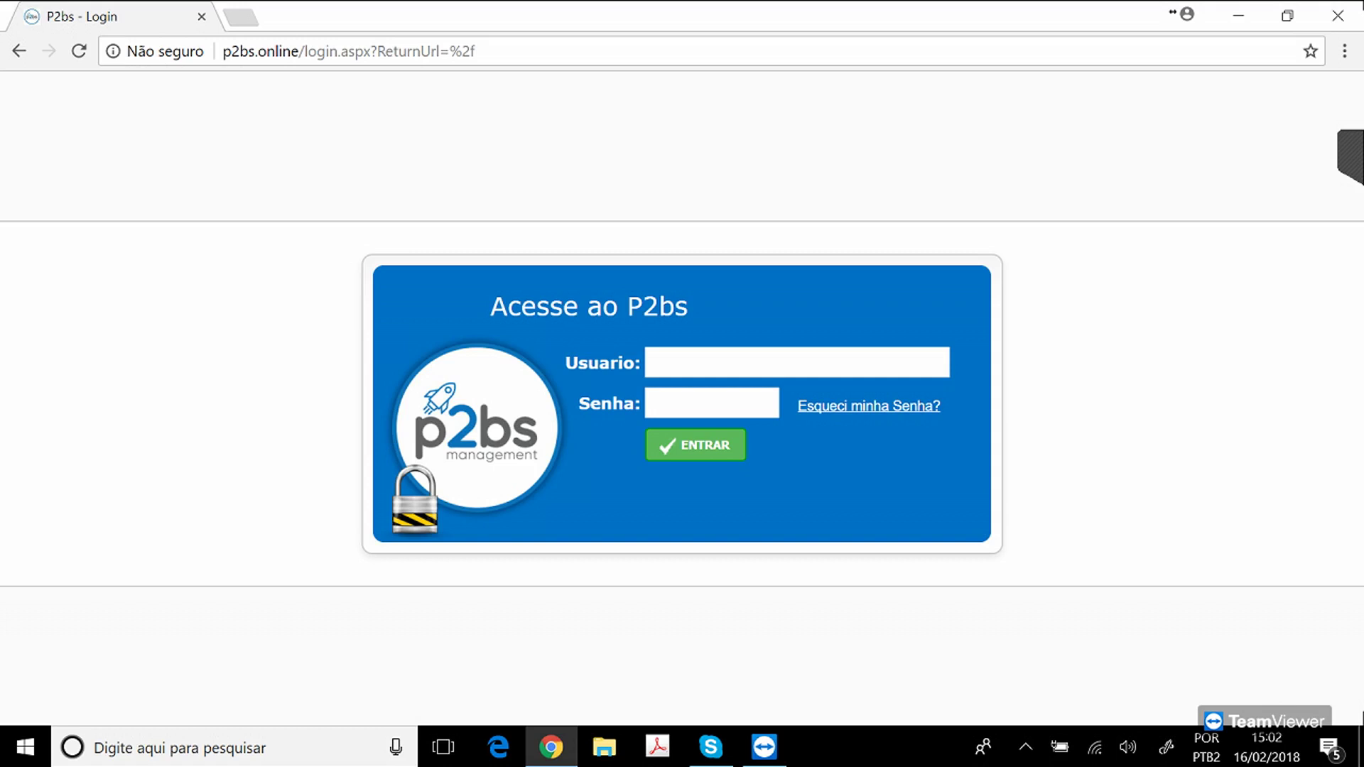
Log in with the autofilled help desk username and the account password to load the Chamados dashboard.
left_click(710, 363)
type("r")
key("Down")
key("Return")
key("Tab")
type("•••")
key("BackSpace")
key("BackSpace")
key("BackSpace")
type("•••••••••")
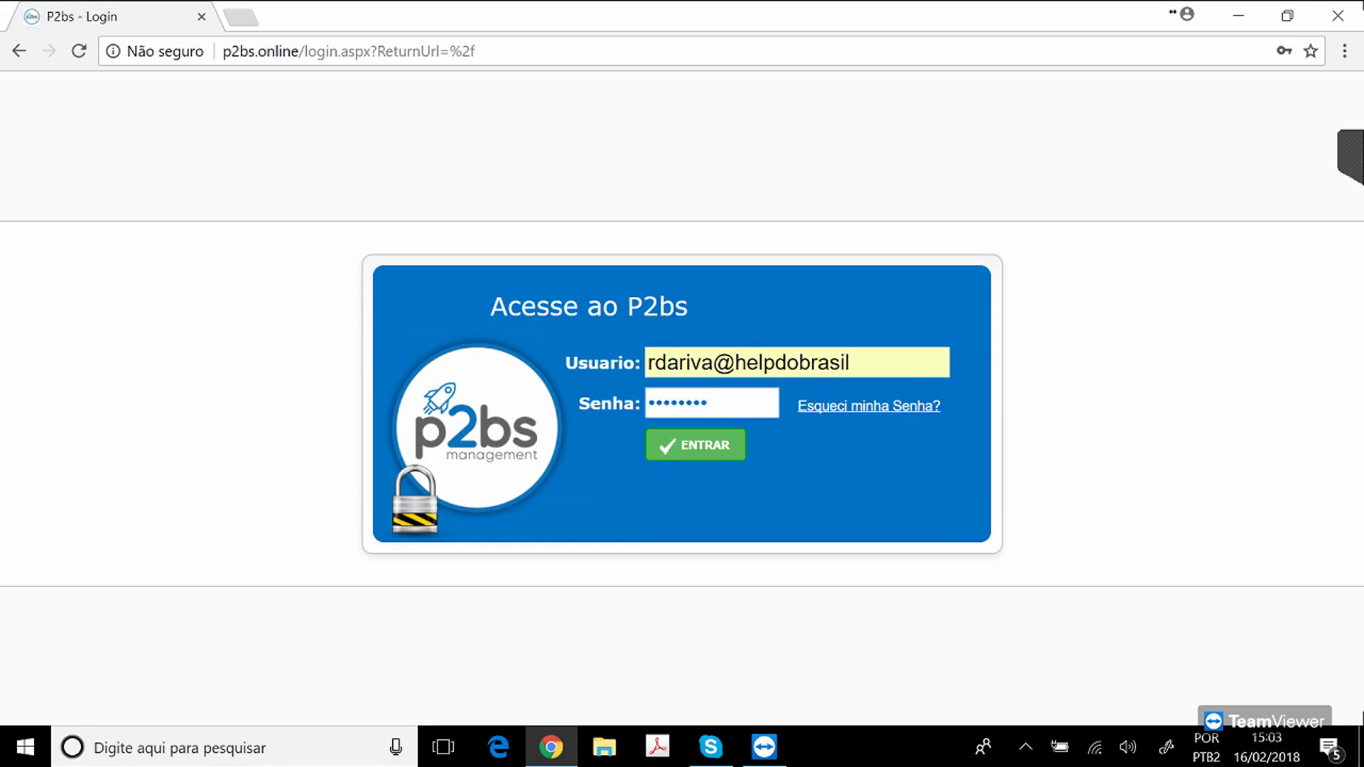
key("Return")
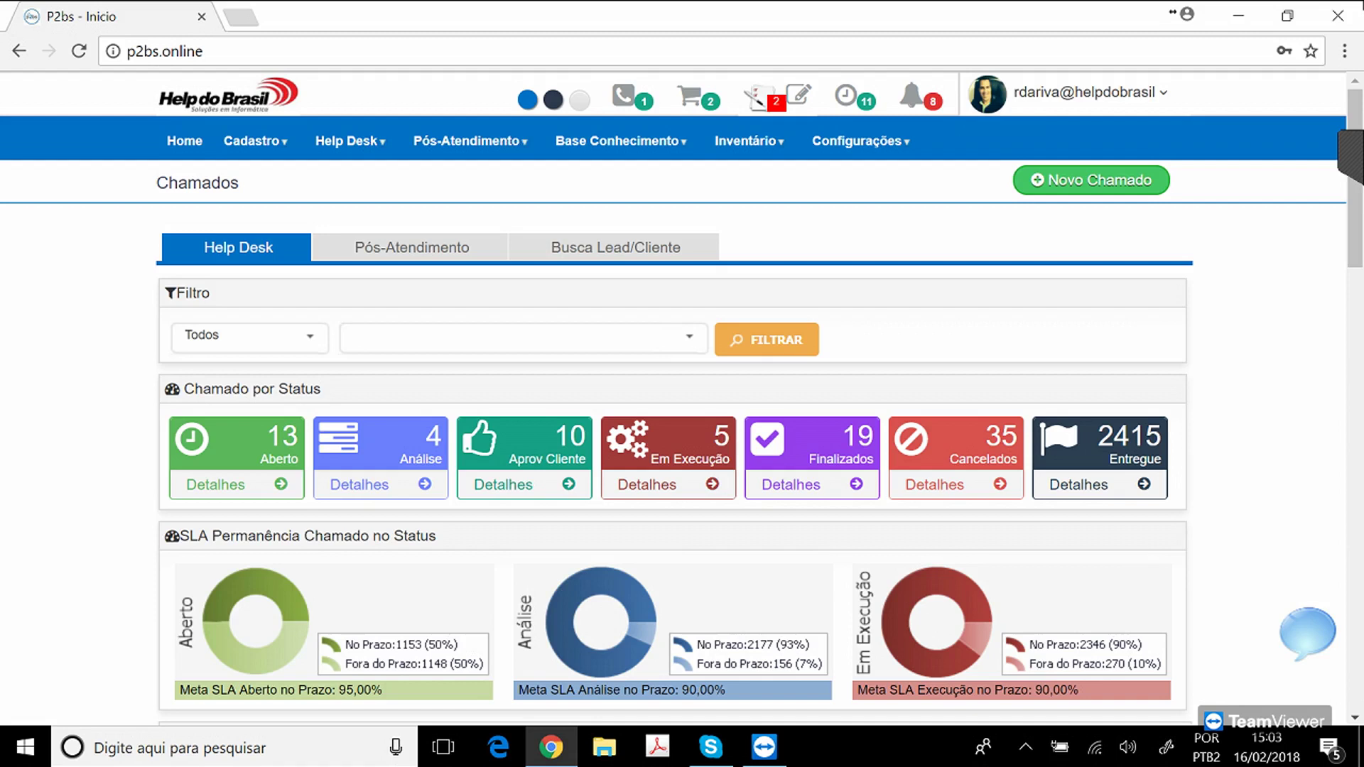
mouse_move(346, 140)
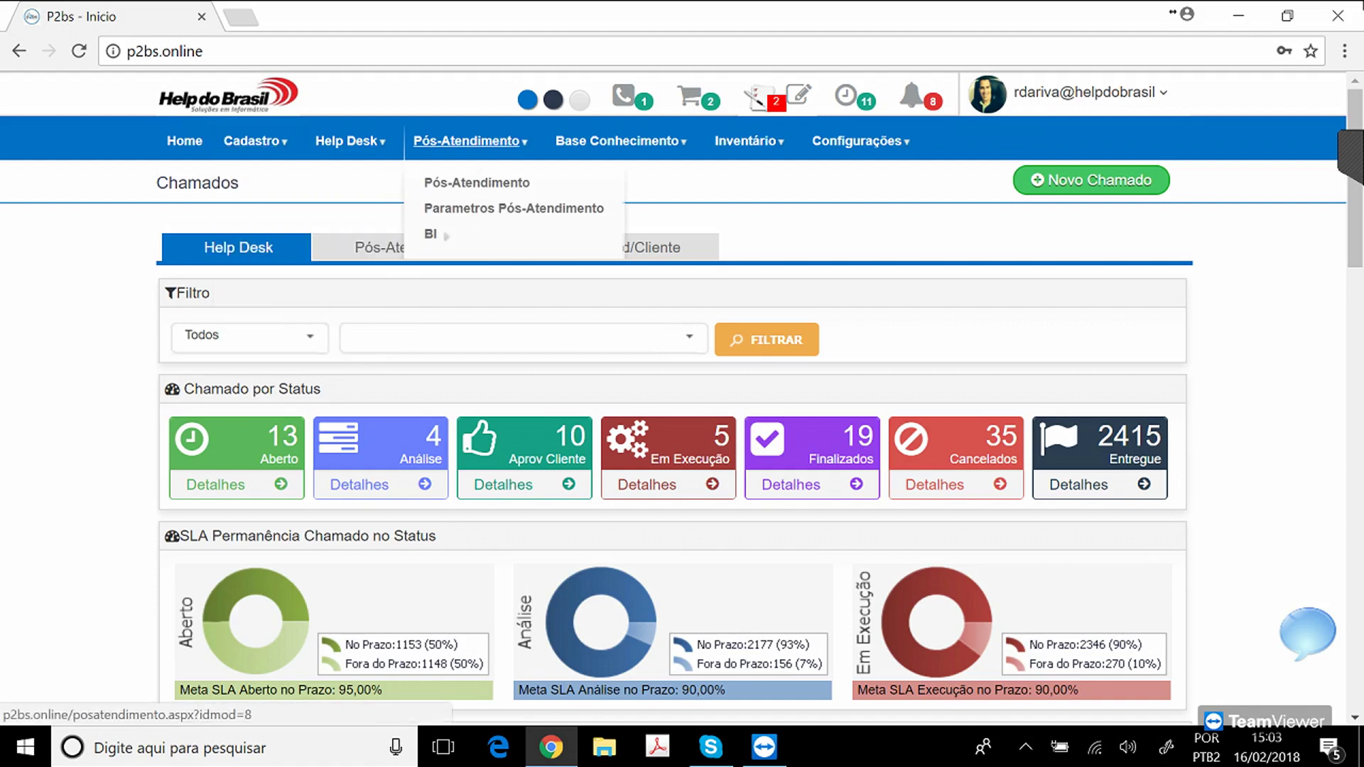
mouse_move(467, 141)
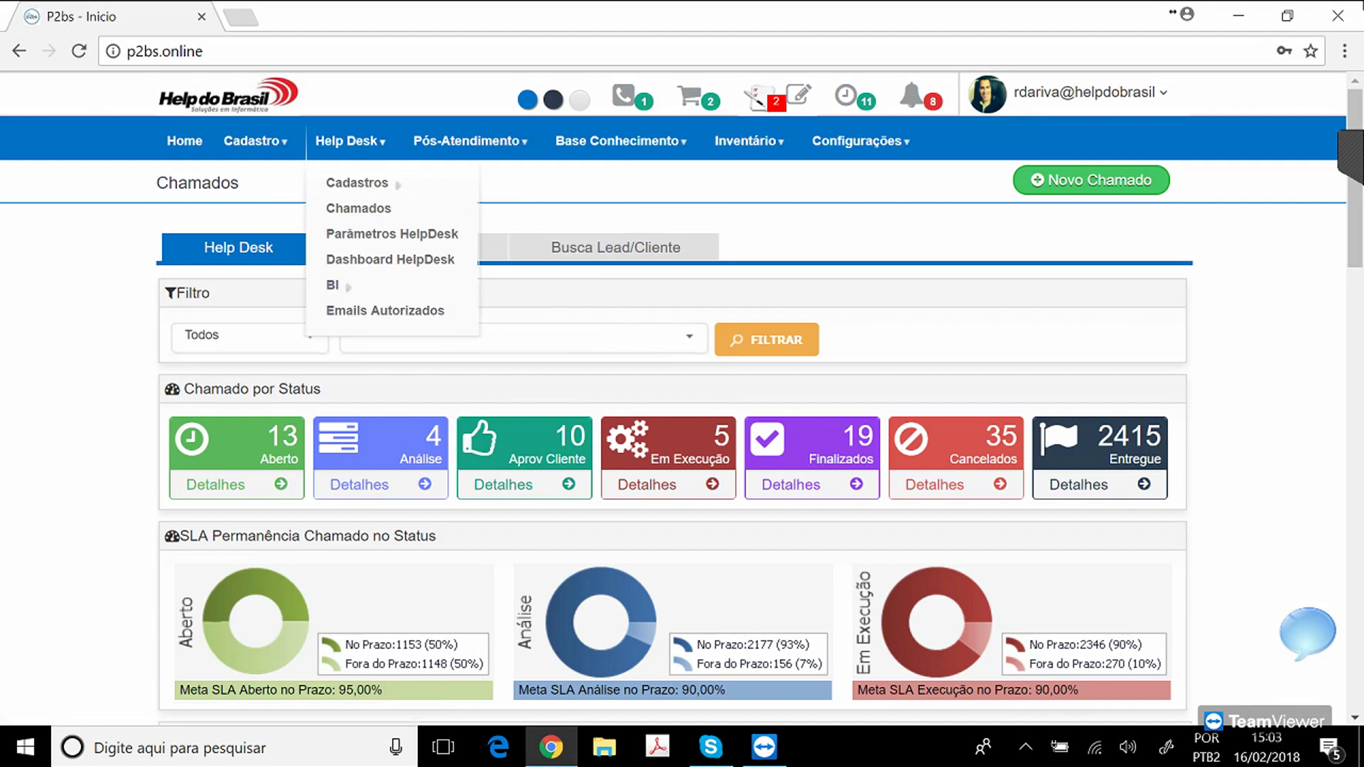
mouse_move(253, 141)
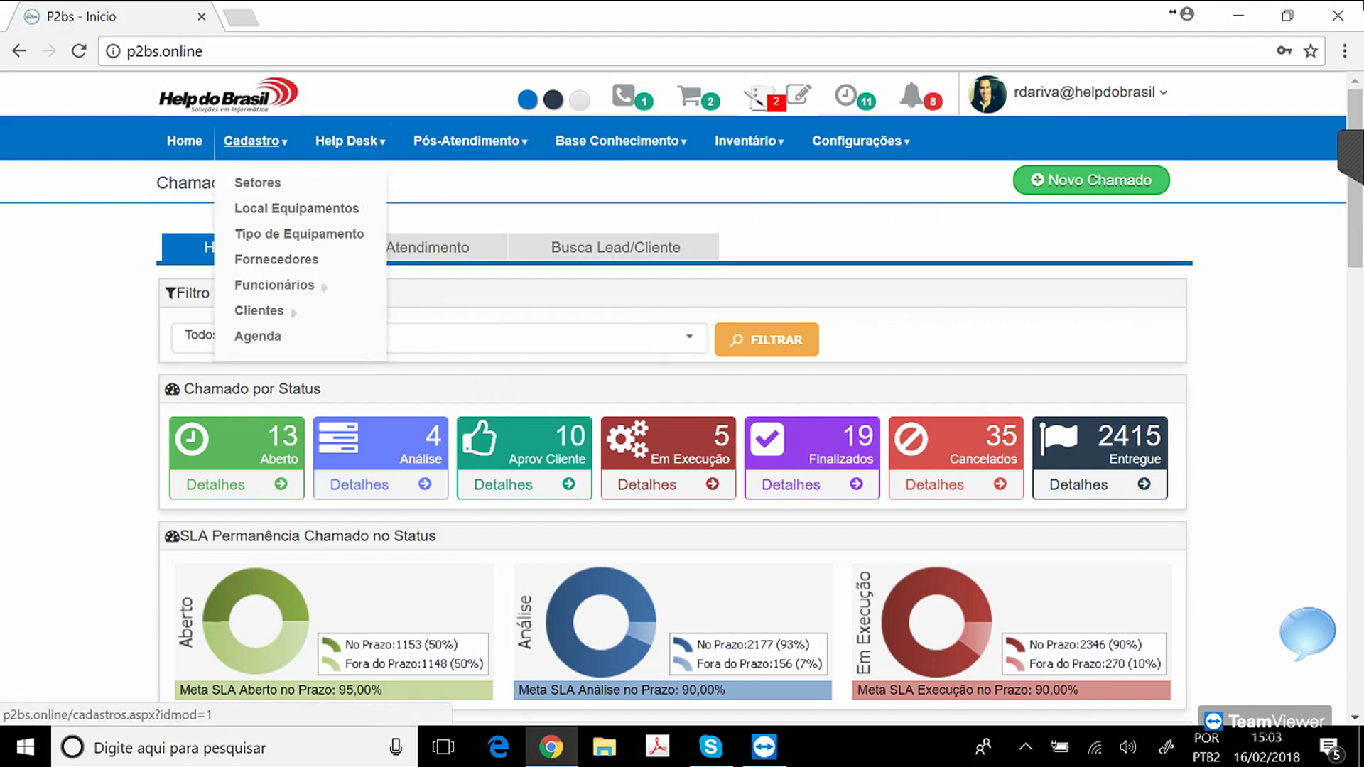
left_click(252, 141)
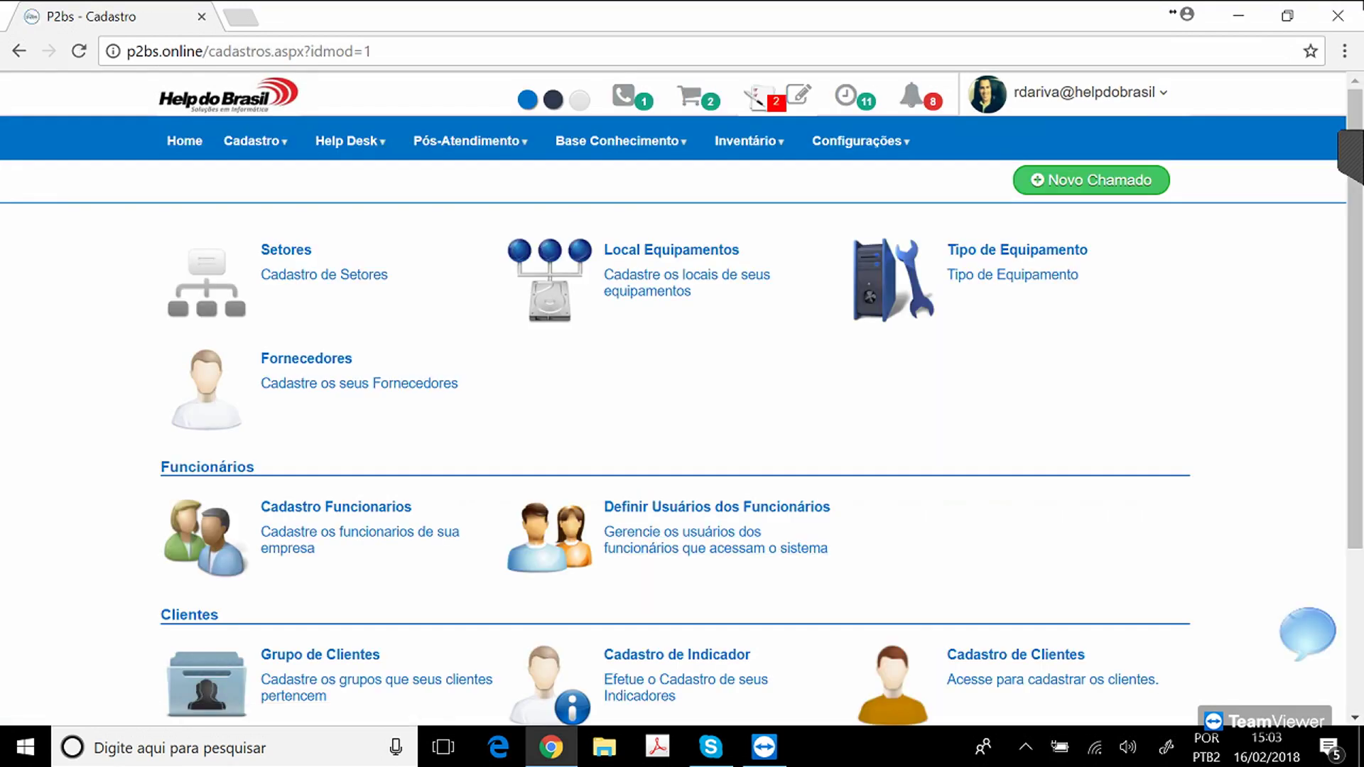
left_click(348, 141)
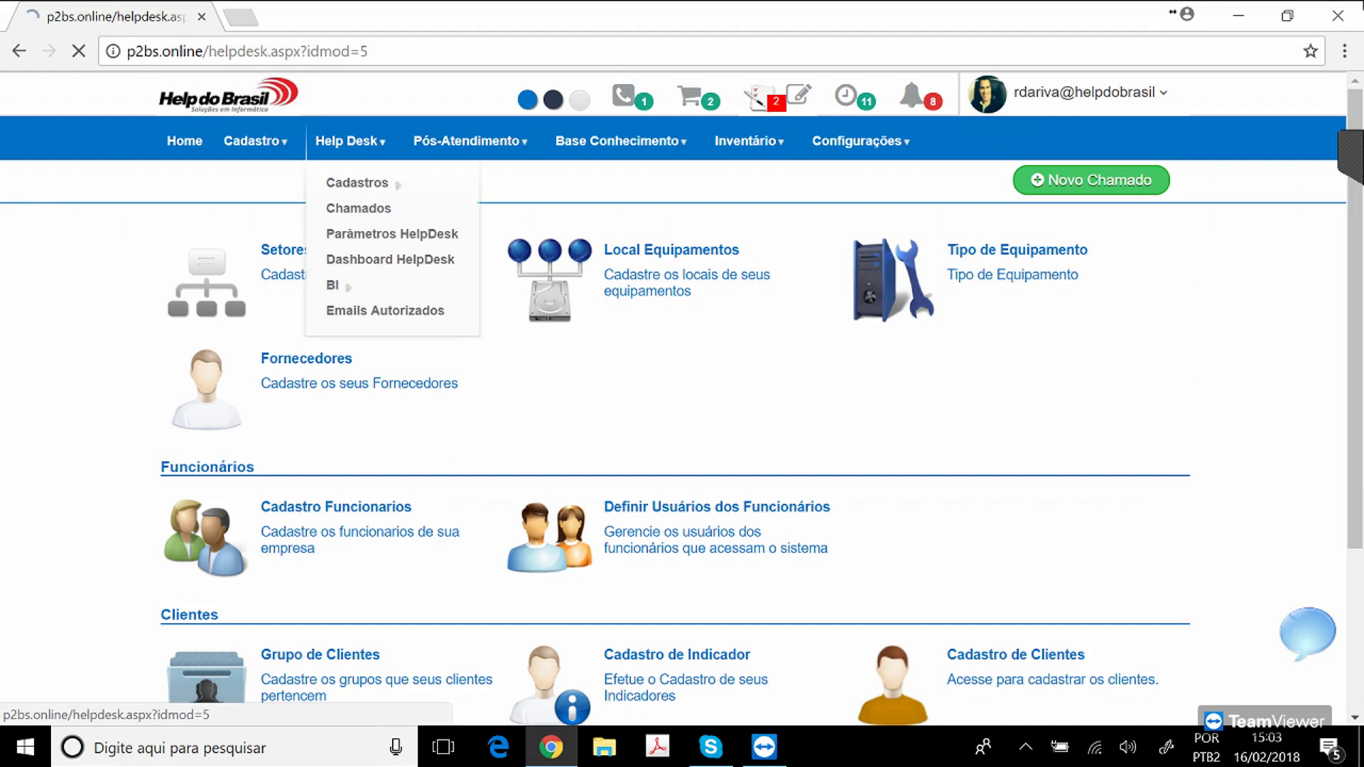
left_click(184, 140)
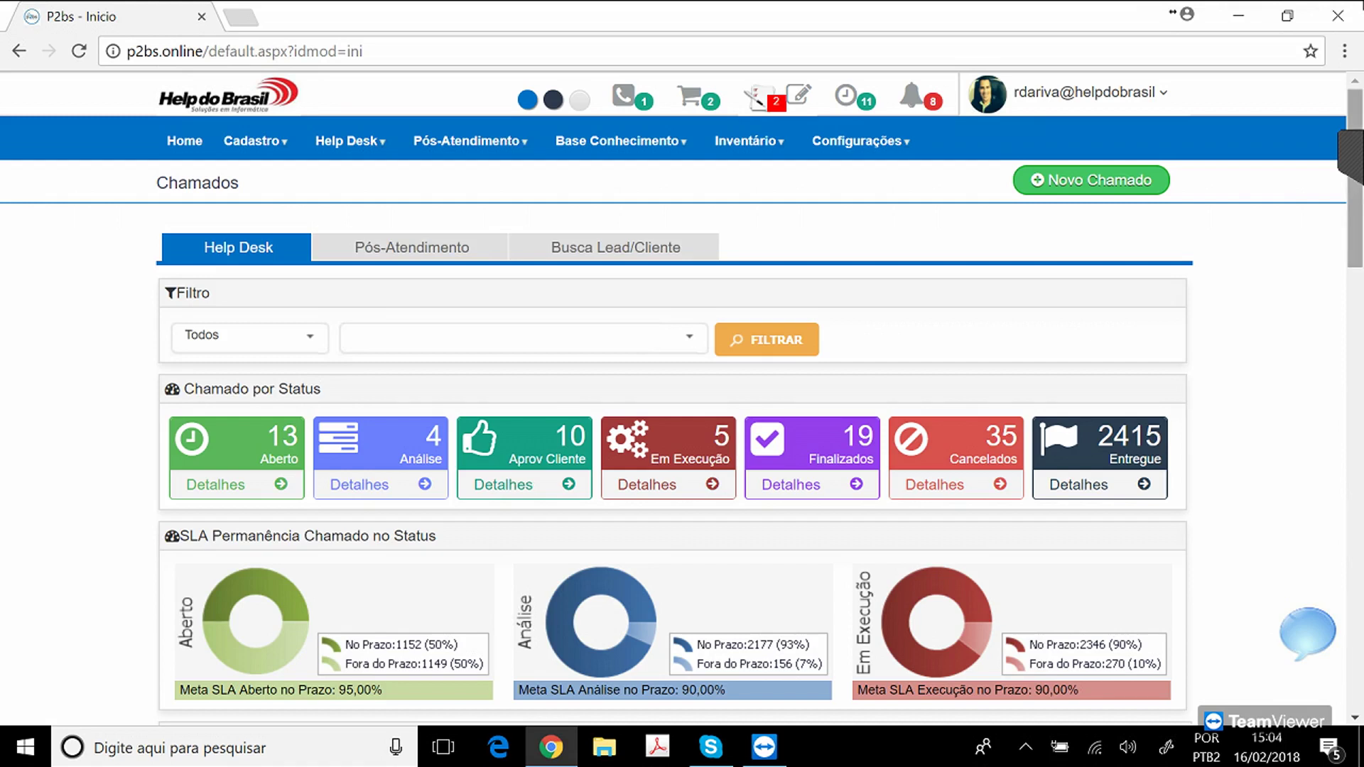
left_click_drag(1355, 206, 1355, 207)
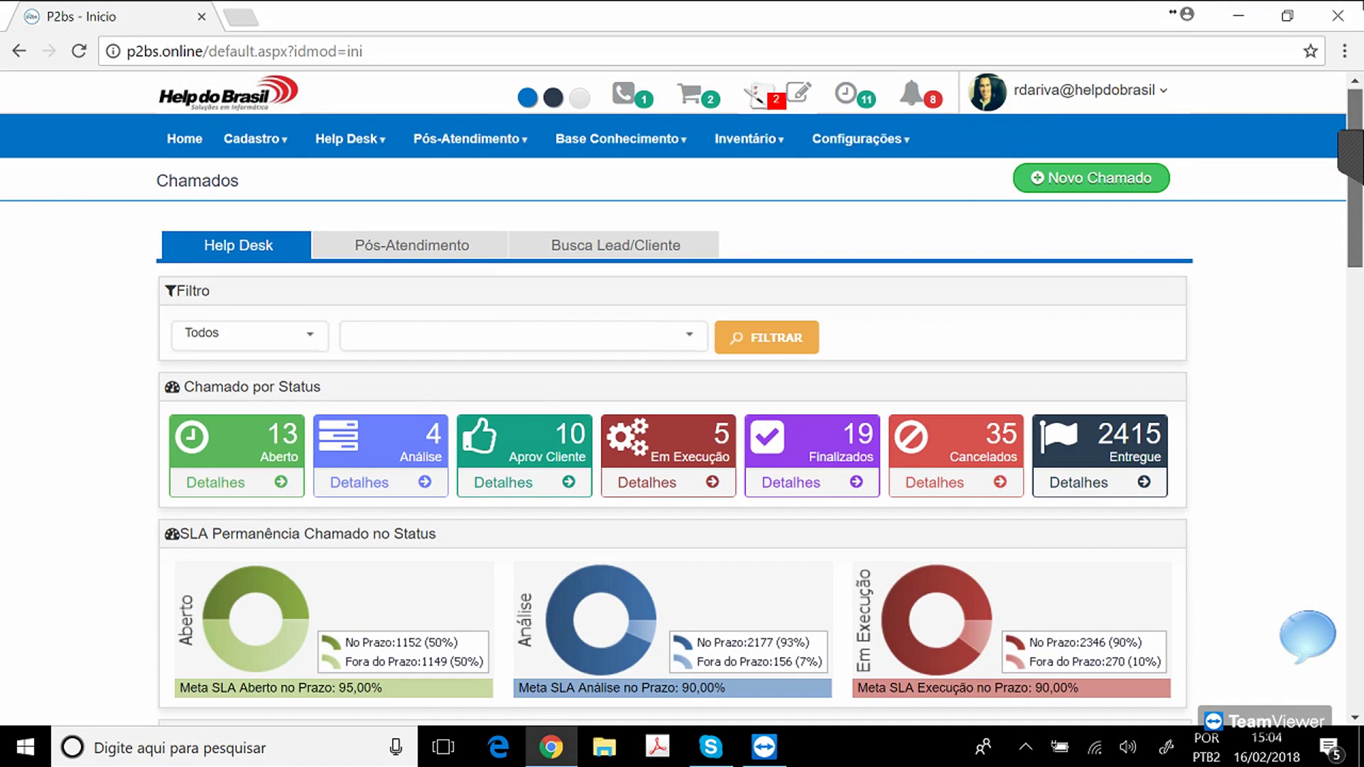
left_click_drag(1355, 206, 1355, 230)
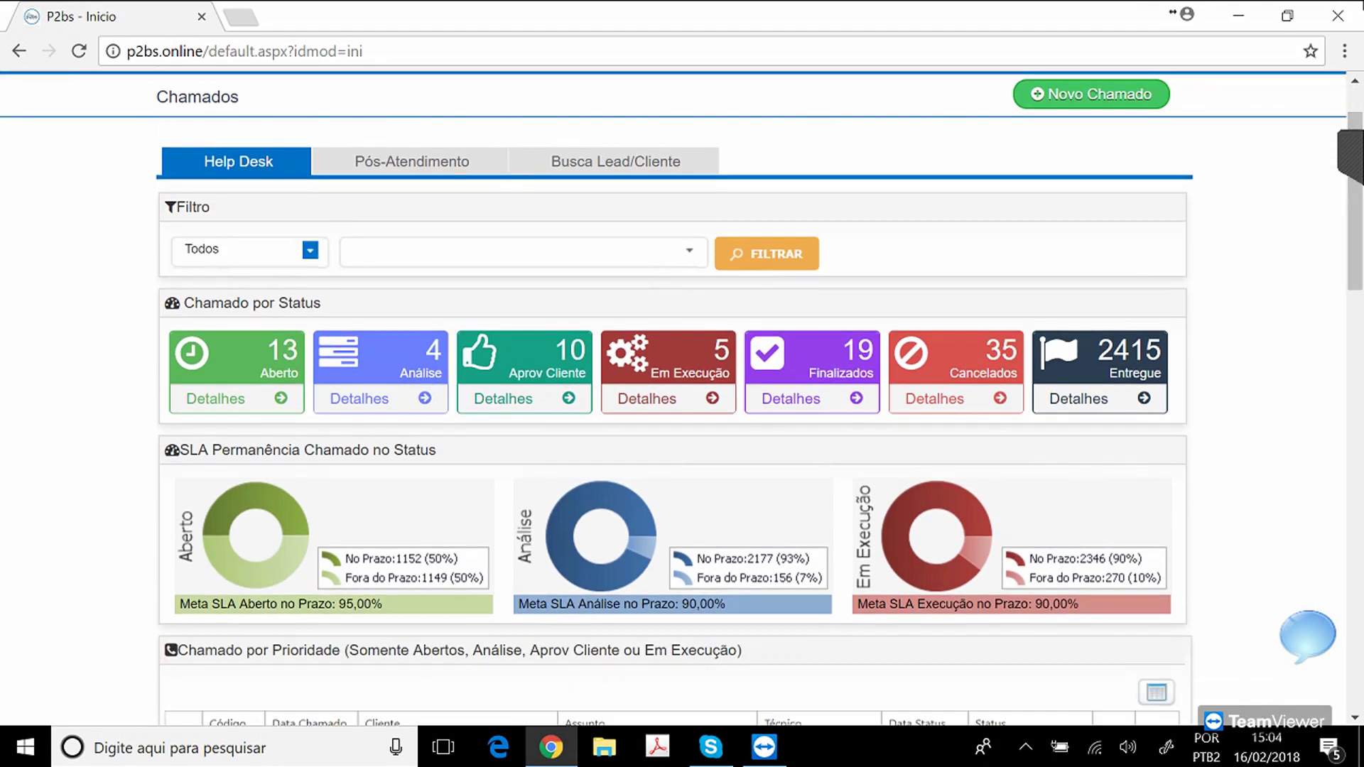
left_click(310, 250)
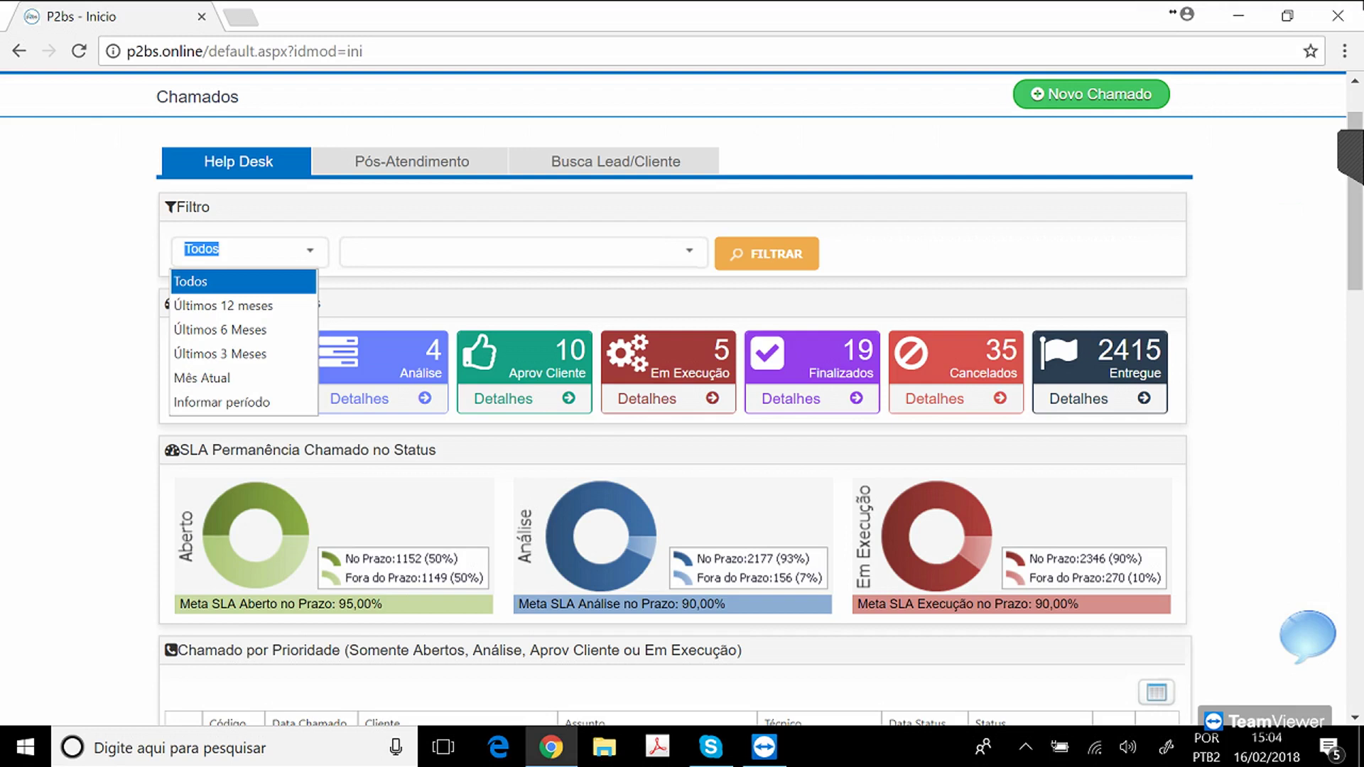
key("Escape")
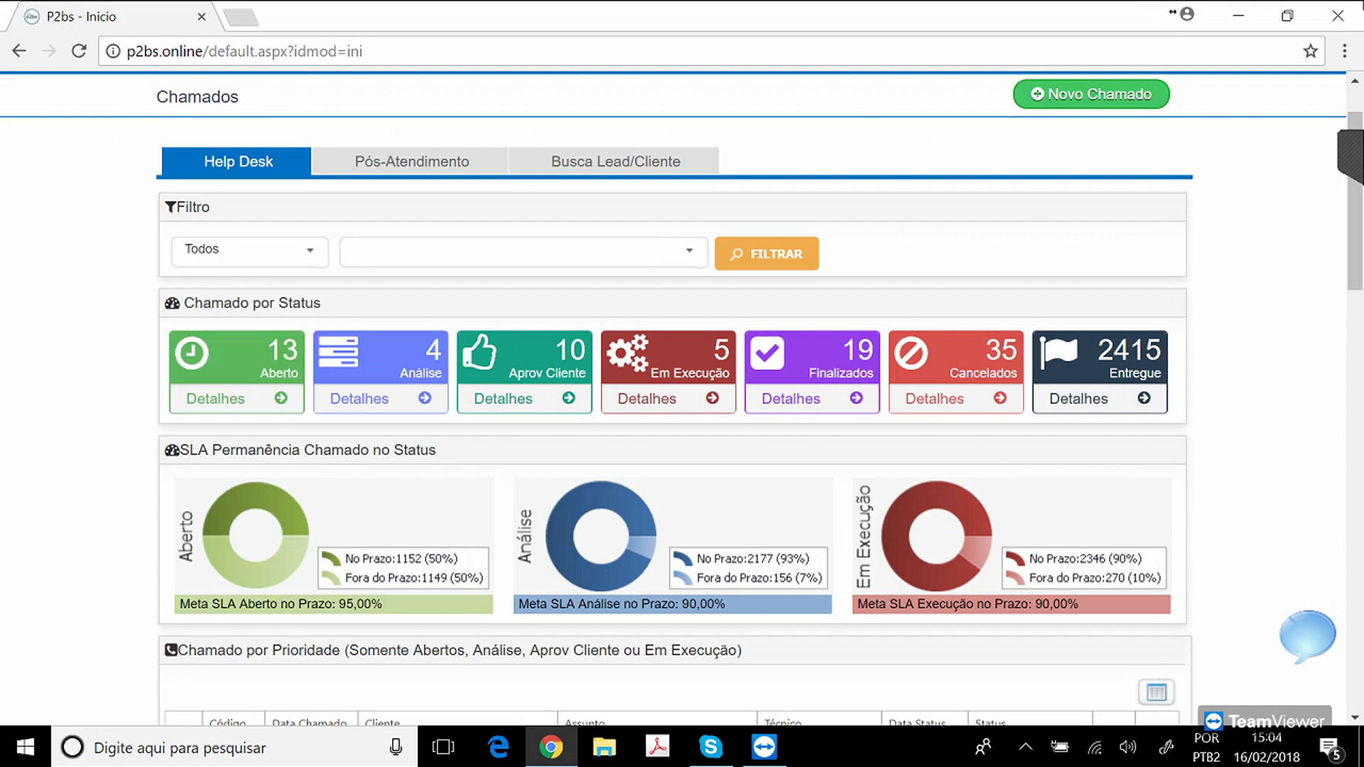
scroll(682, 398, "down", 1)
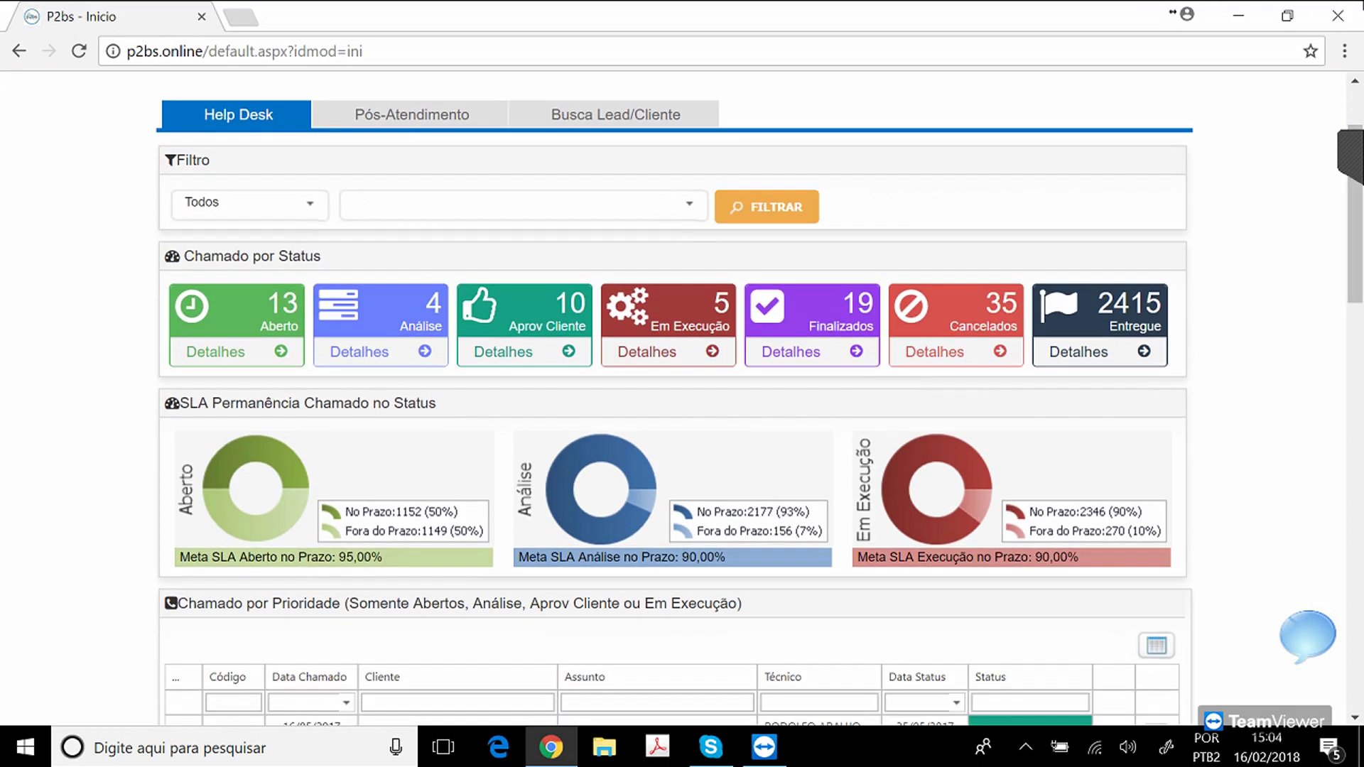
left_click_drag(184, 256, 322, 256)
left_click(322, 256)
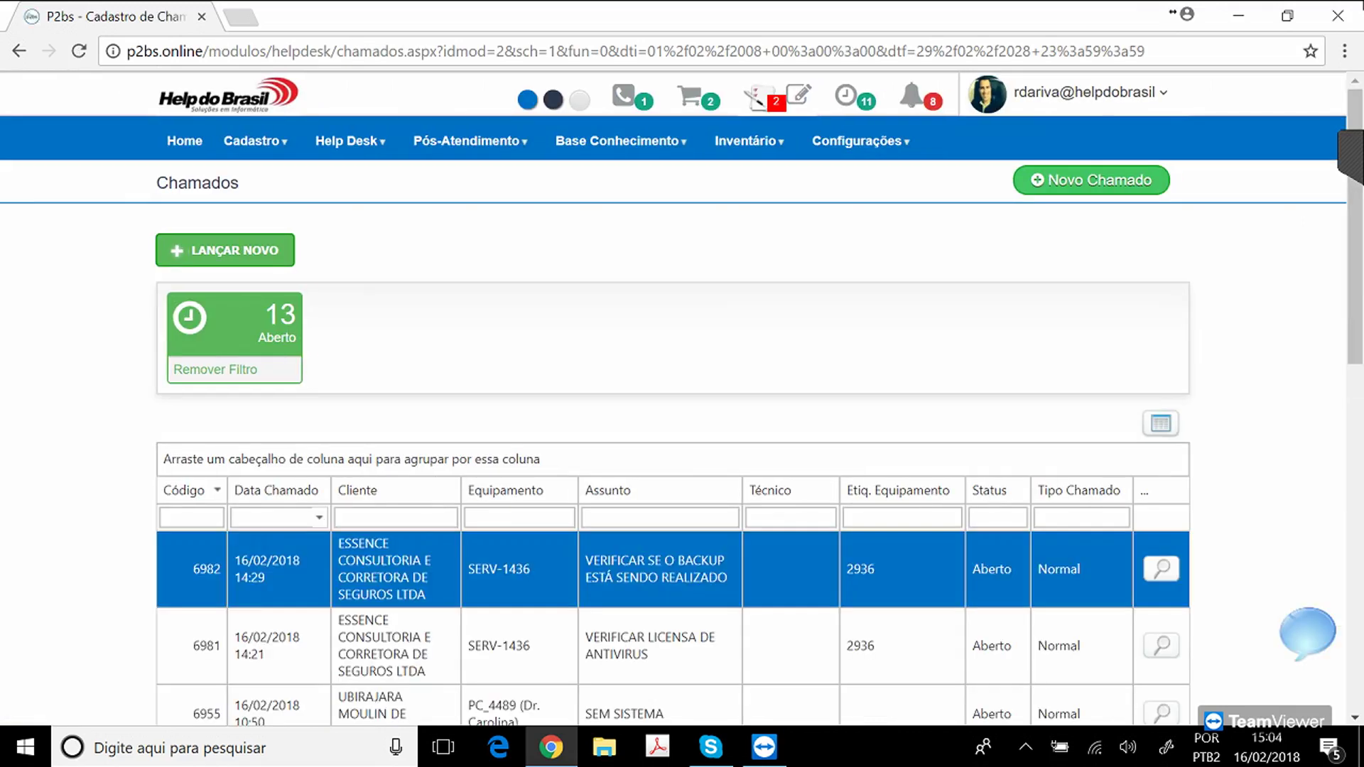
scroll(673, 398, "down", 12)
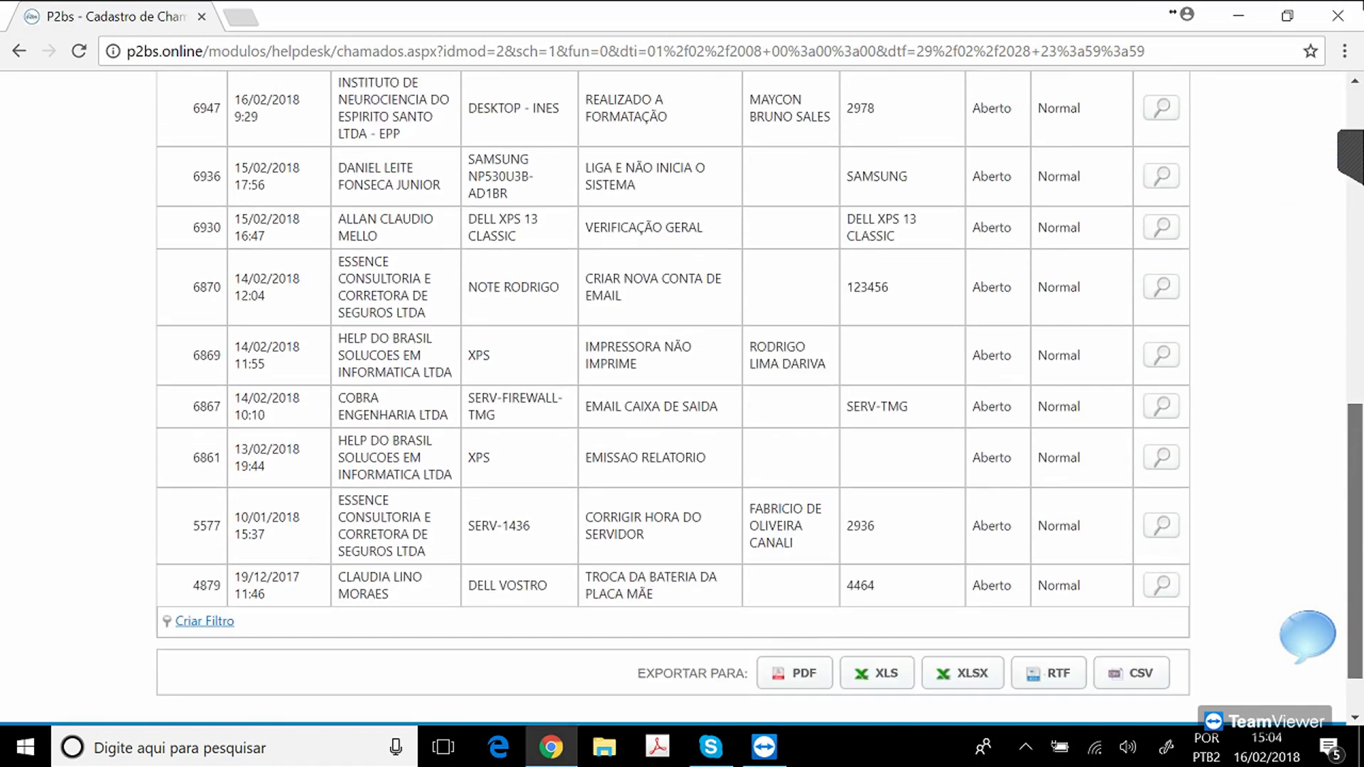
scroll(673, 398, "up", 12)
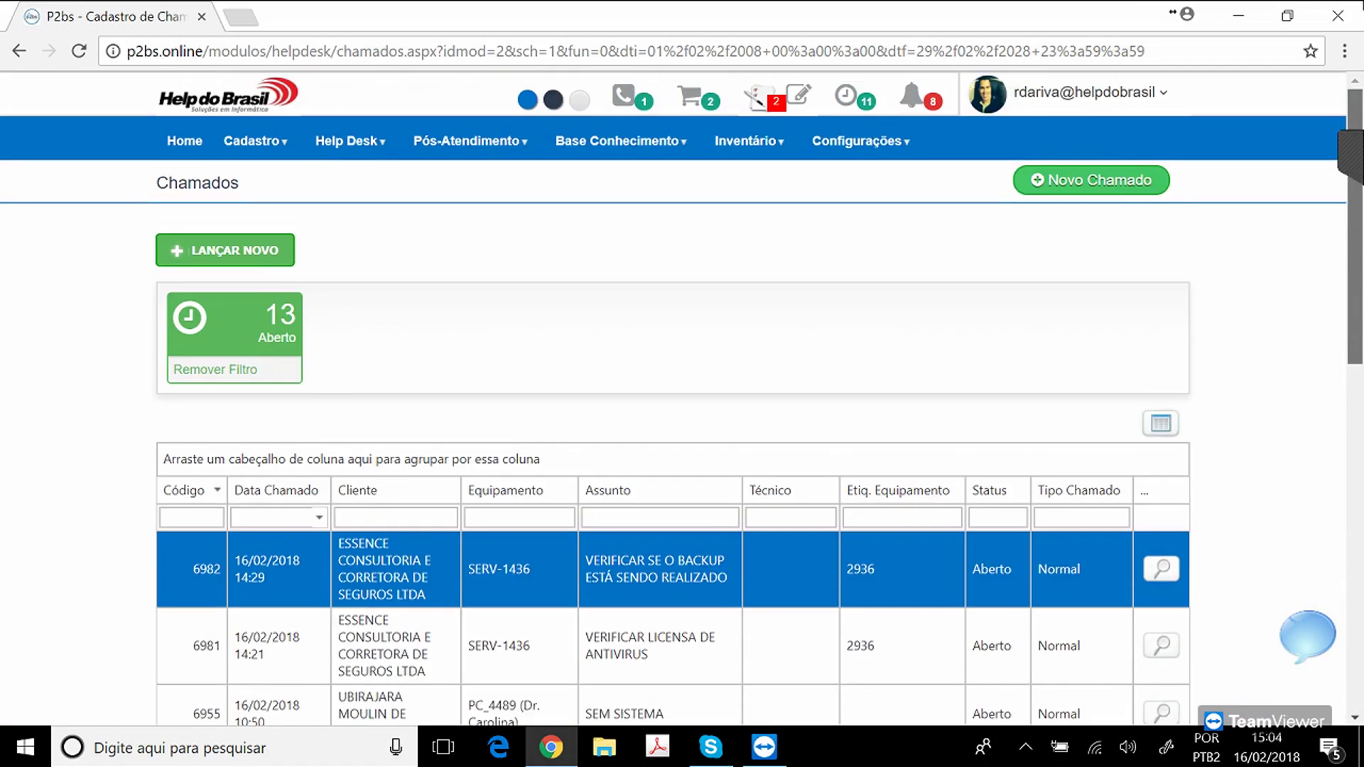
left_click(184, 140)
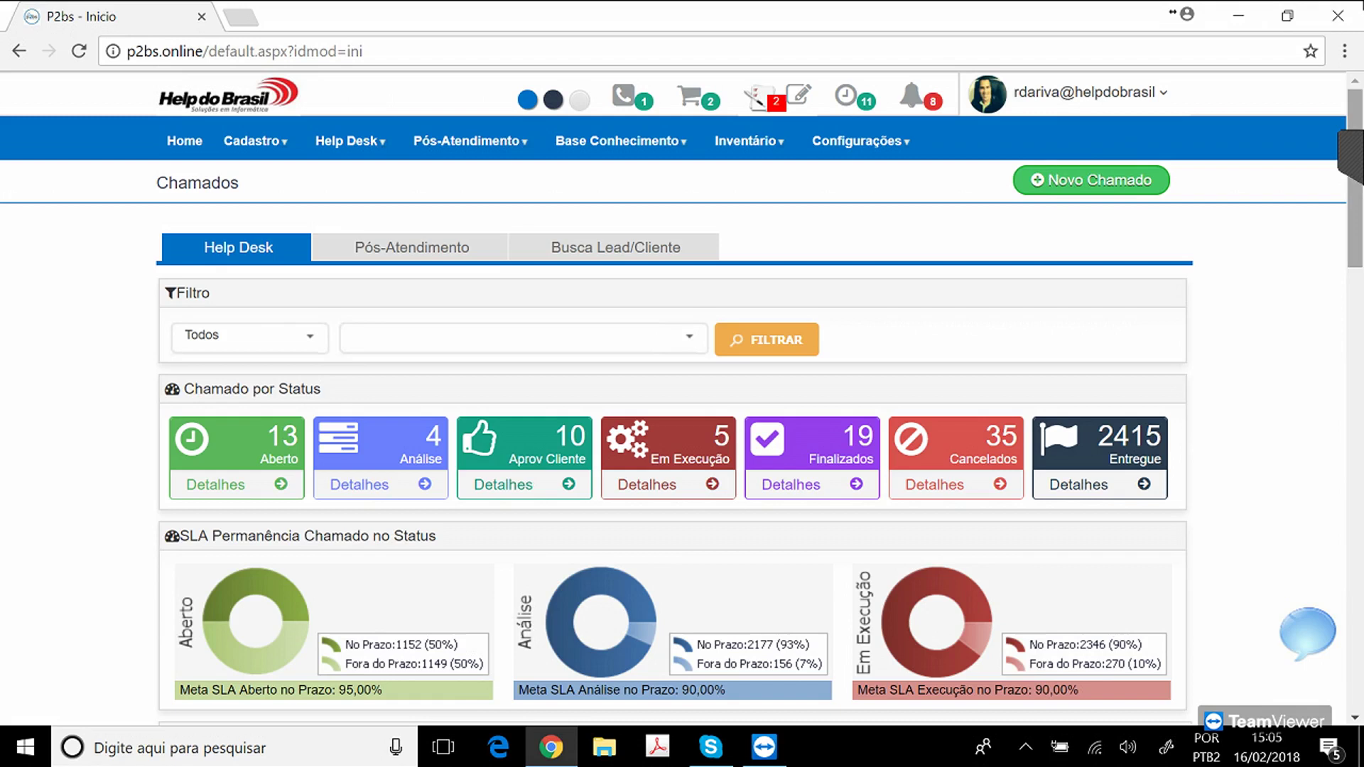
scroll(682, 398, "down", 1)
scroll(683, 397, "down", 1)
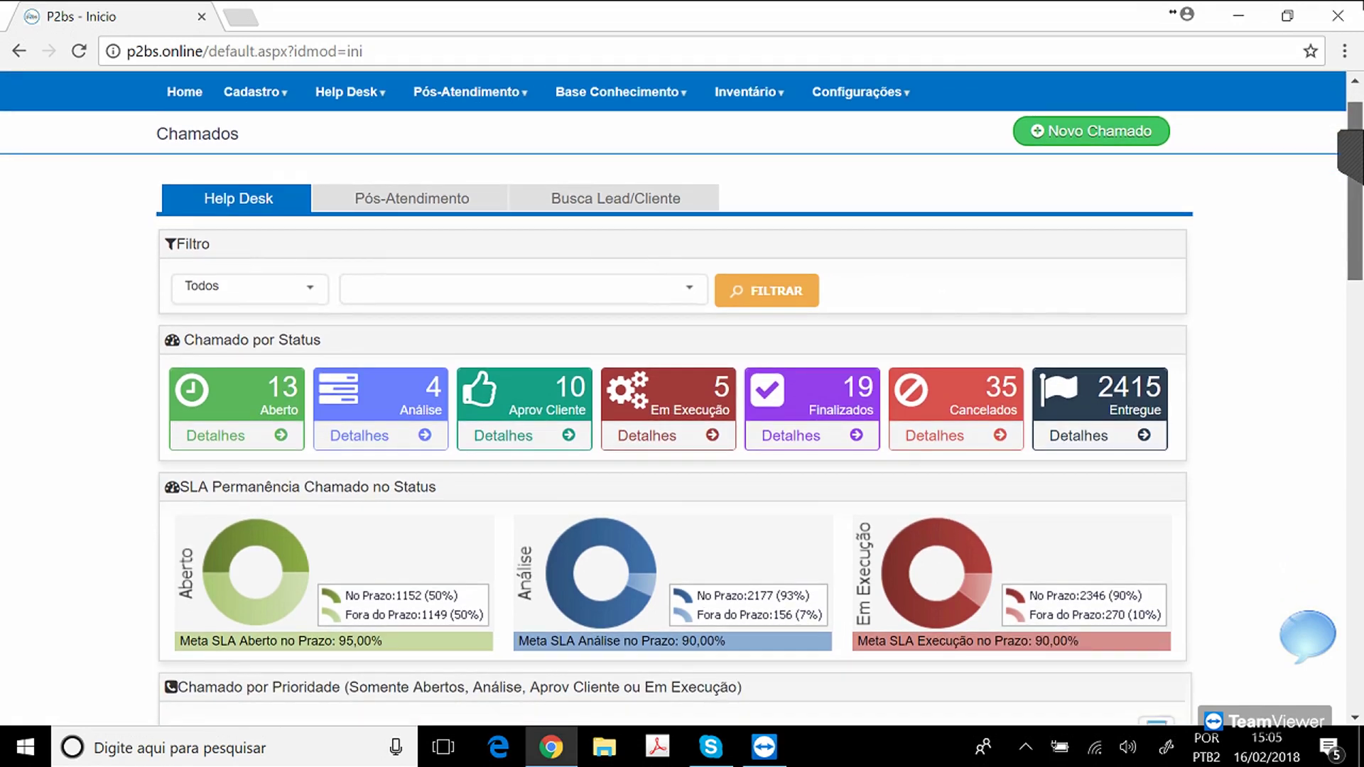
scroll(682, 398, "down", 2)
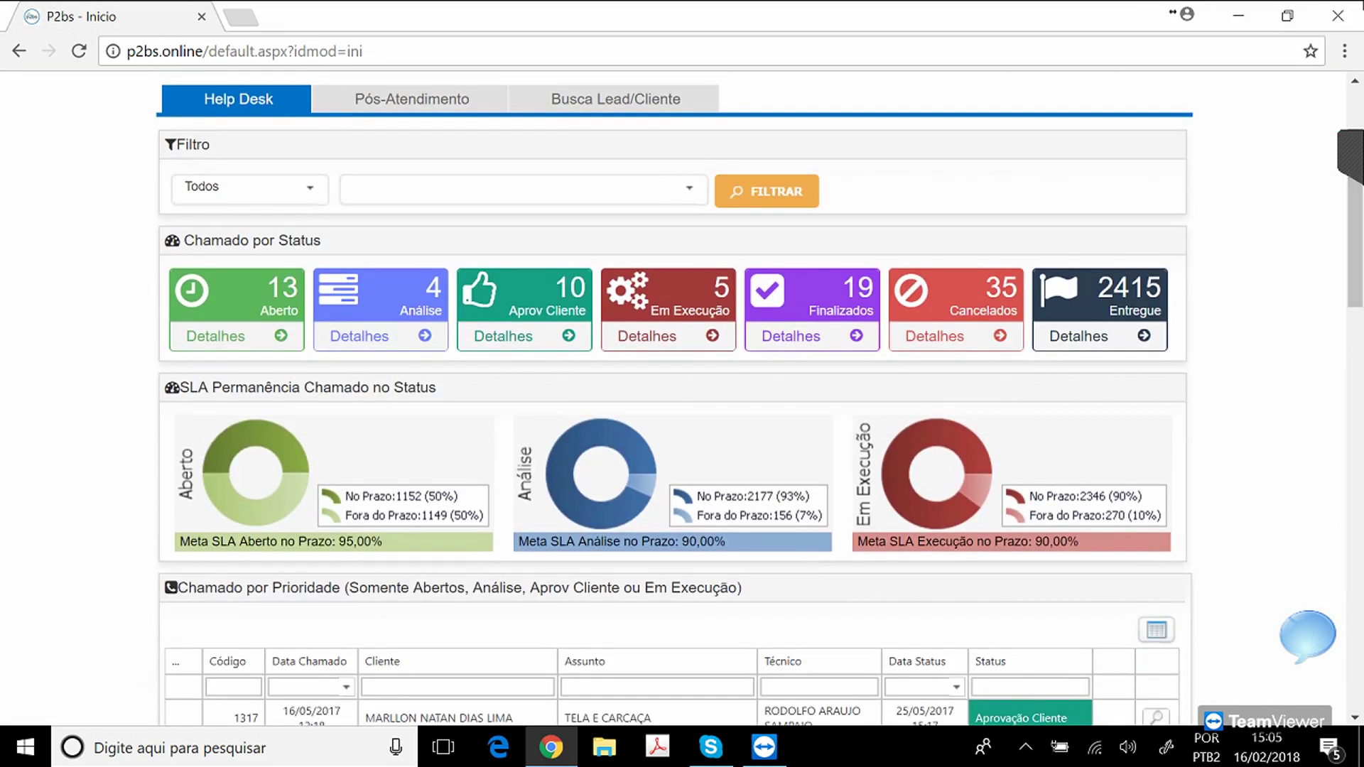
left_click_drag(199, 387, 436, 387)
left_click(436, 387)
left_click_drag(384, 542, 332, 542)
left_click(355, 542)
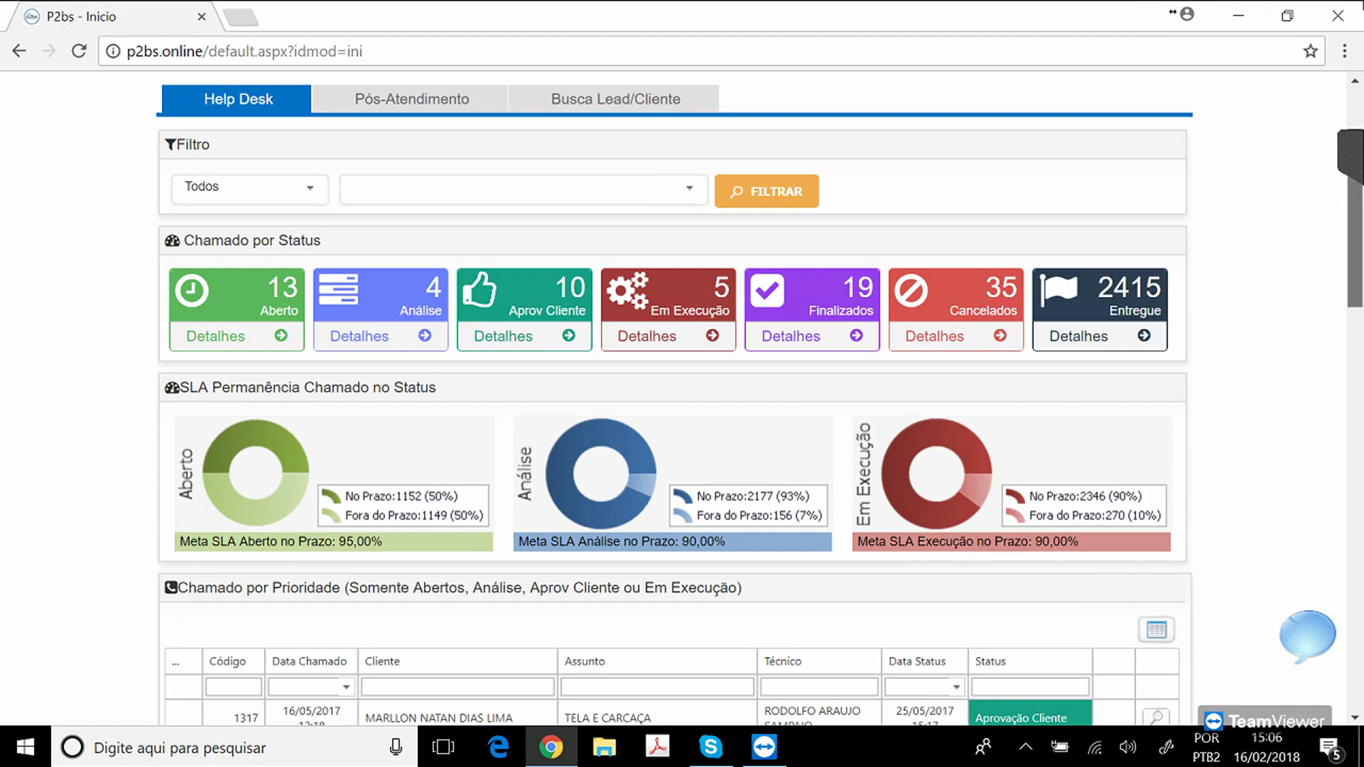
scroll(682, 398, "up", 2)
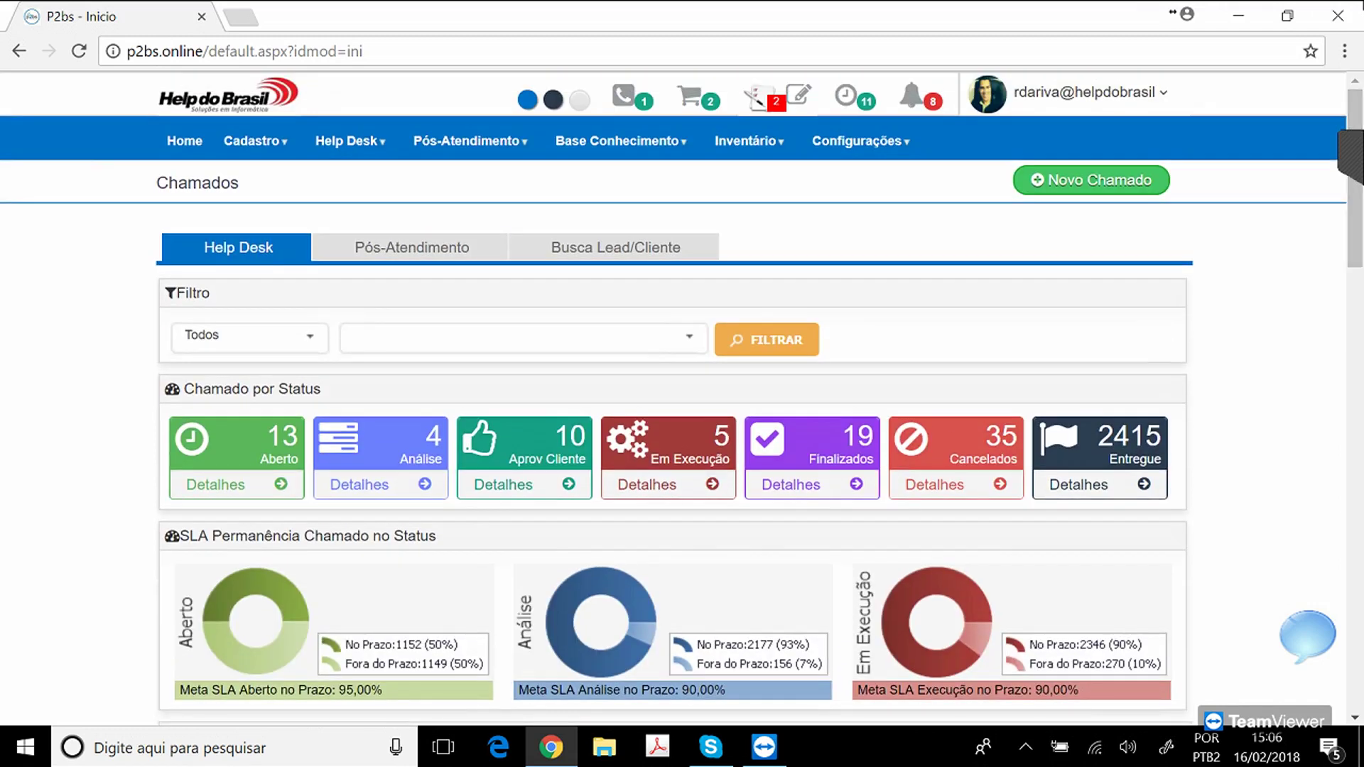
Open Help Desk > Parâmetros HelpDesk in a new browser tab and switch to it.
mouse_move(350, 142)
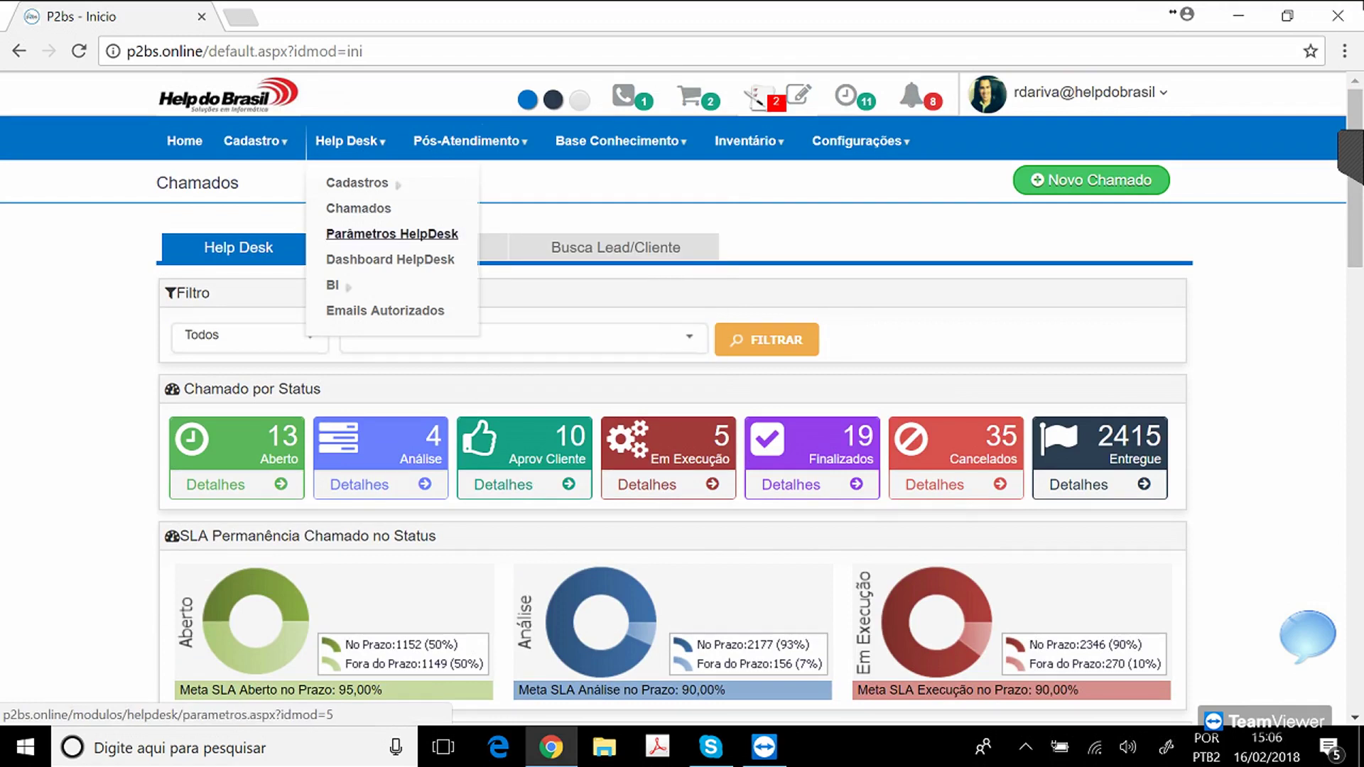
right_click(363, 233)
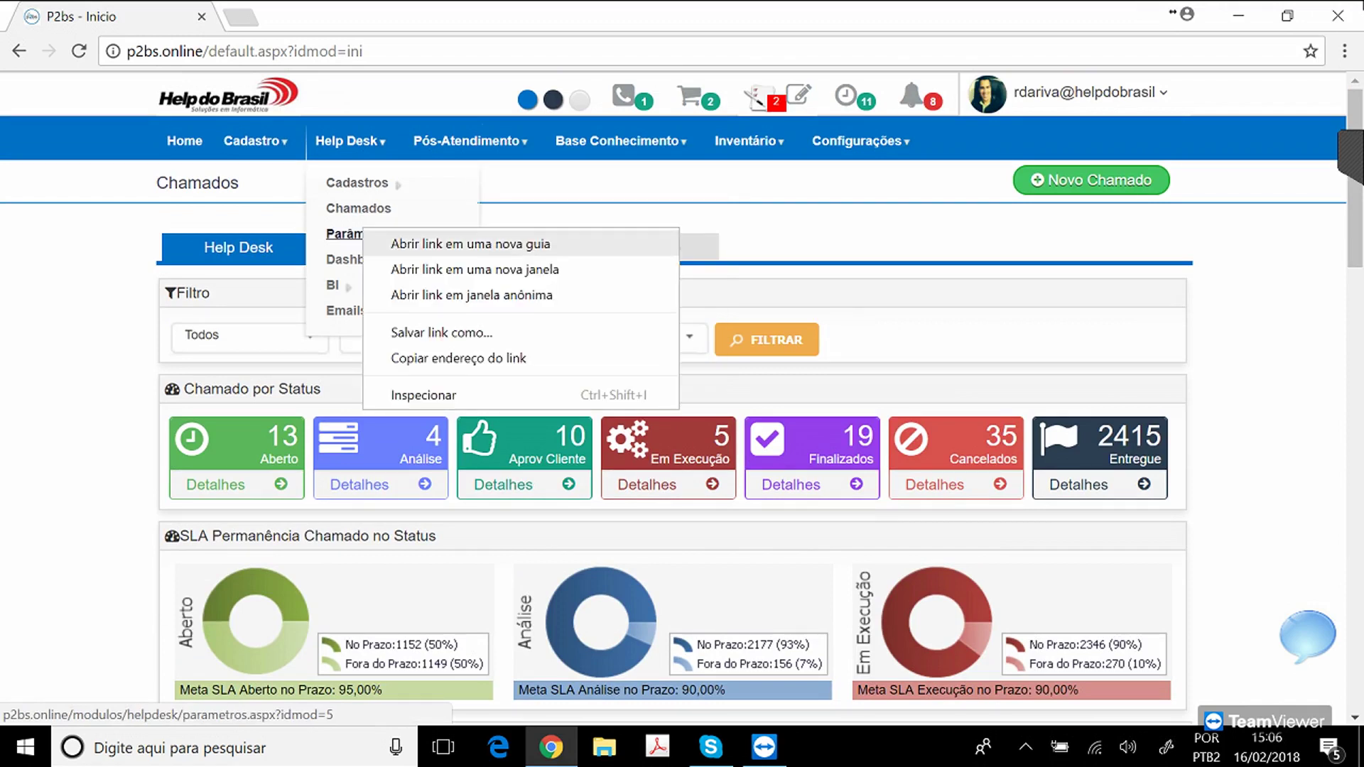
left_click(377, 243)
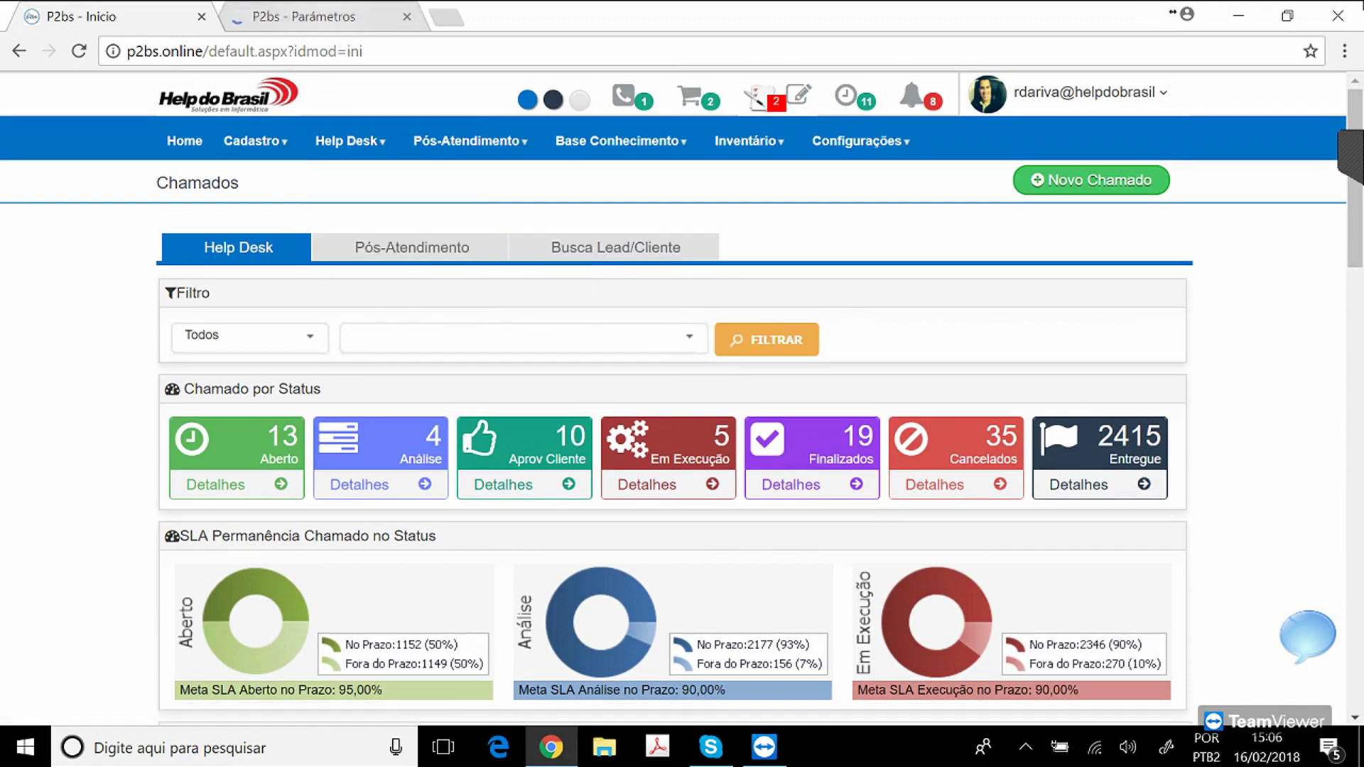
left_click(320, 16)
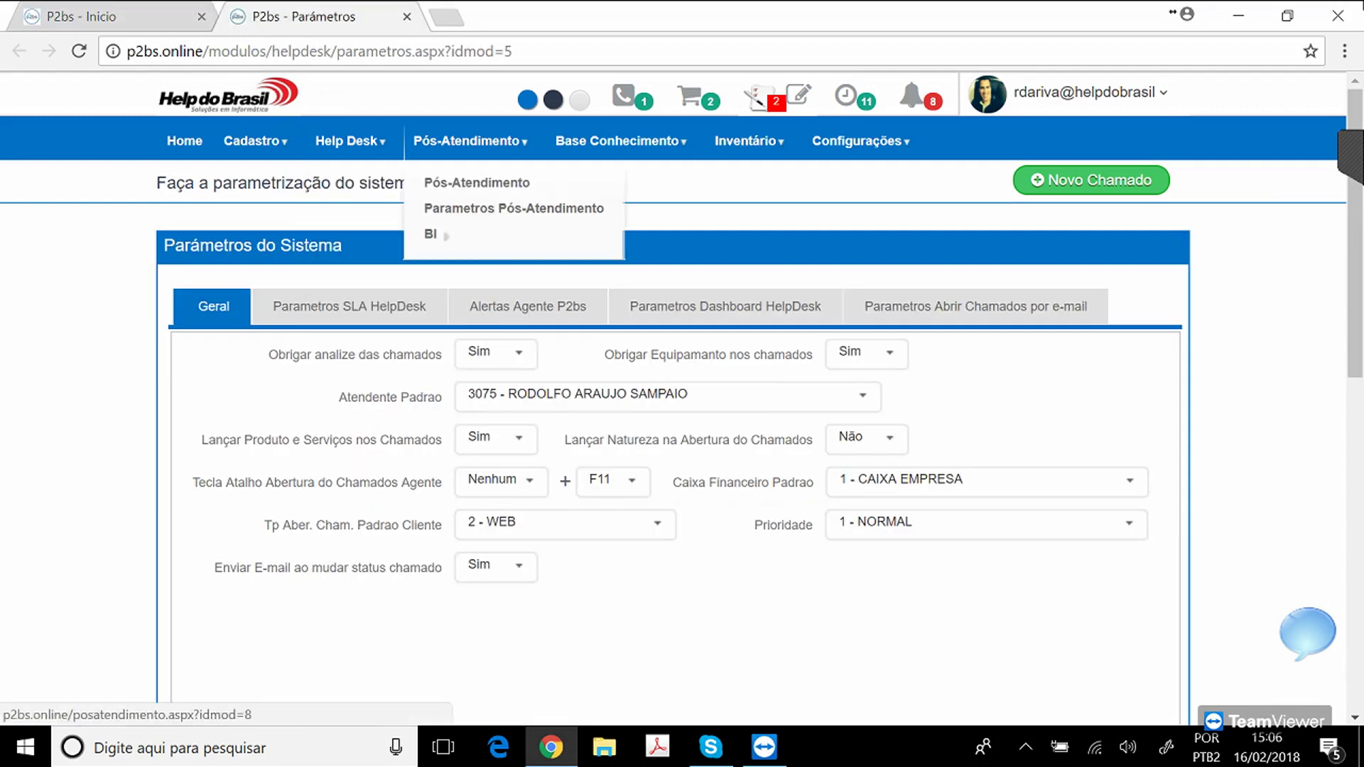
Show the SLA limits: 1 hour open, 16 hours analysis and execution, targets 95/90/90%.
left_click(349, 307)
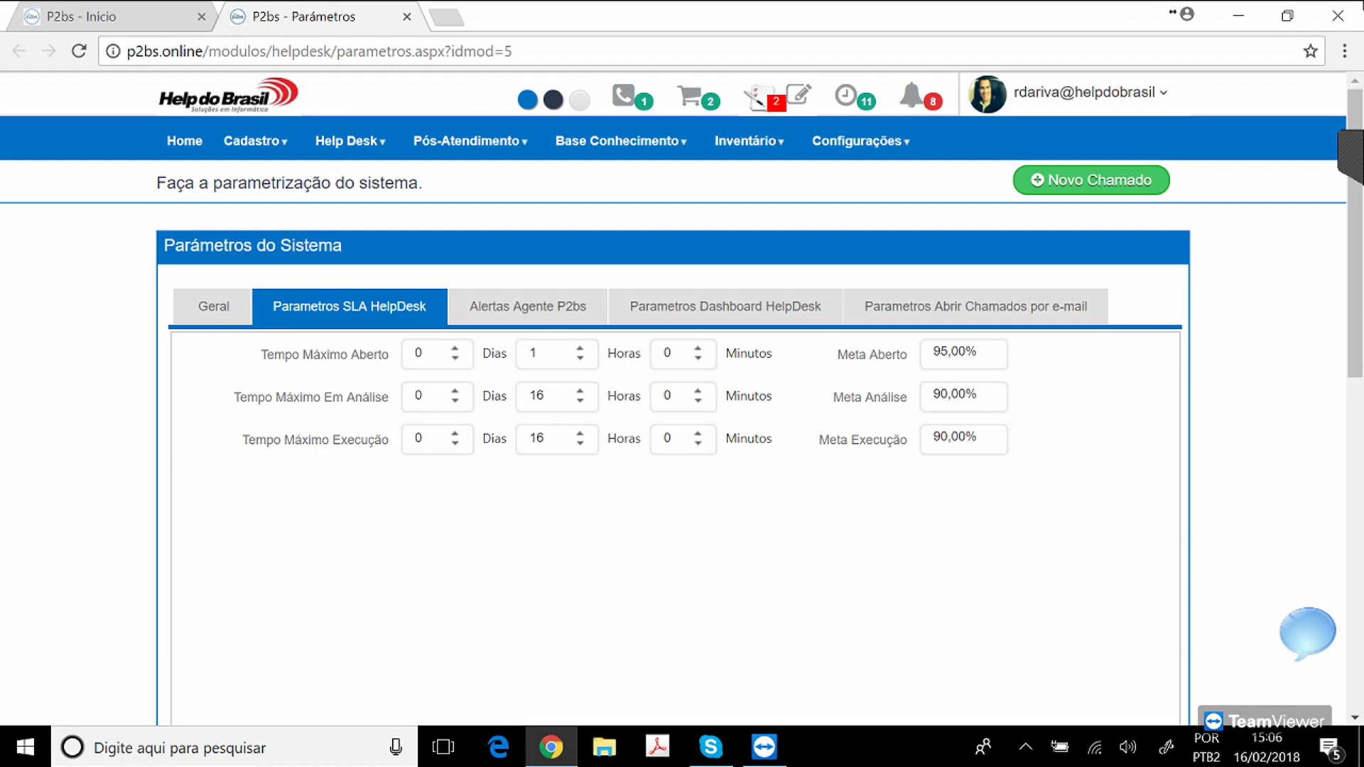
left_click_drag(261, 354, 377, 354)
left_click(263, 355)
left_click(264, 354)
left_click(537, 353)
Open the SERVIDOR record from Natureza Chamado, with 2-hour analysis and 3-hour execution limits.
mouse_move(349, 141)
mouse_move(357, 183)
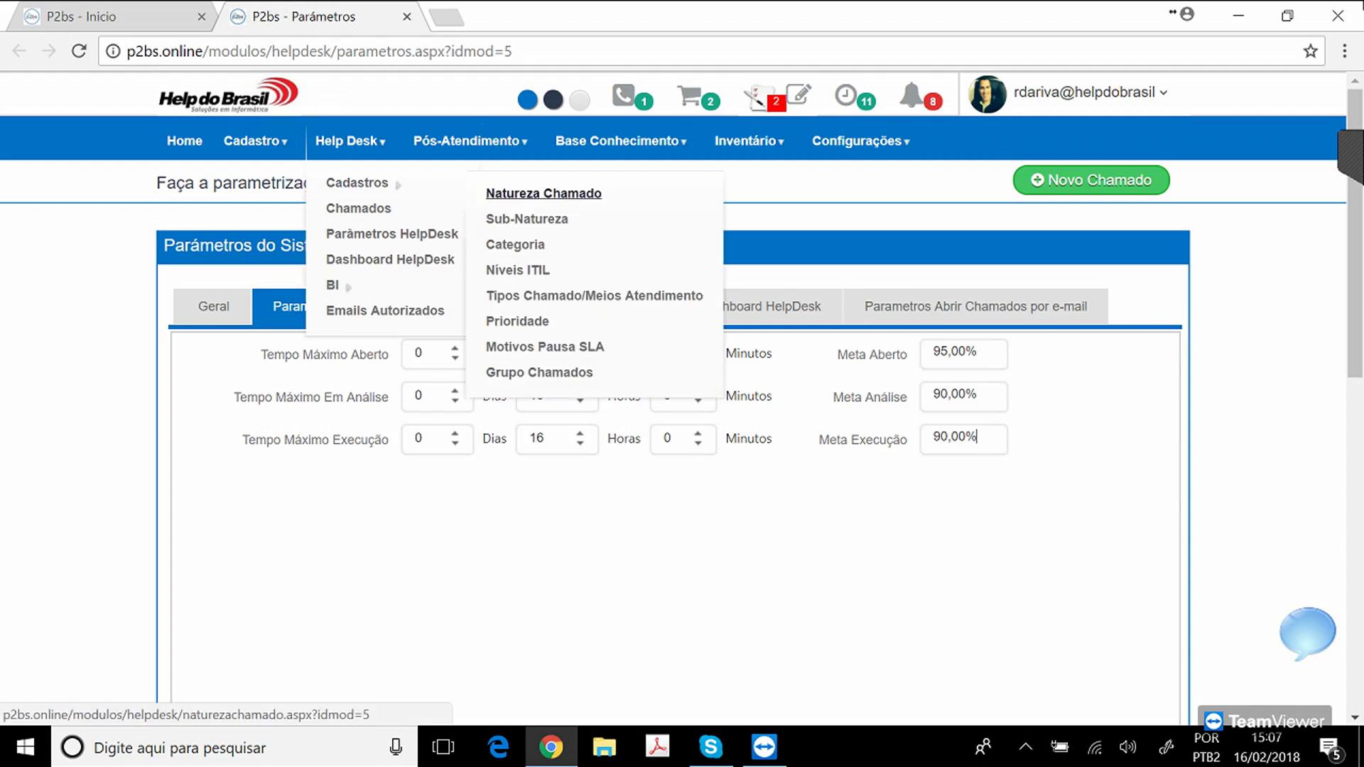
left_click(543, 193)
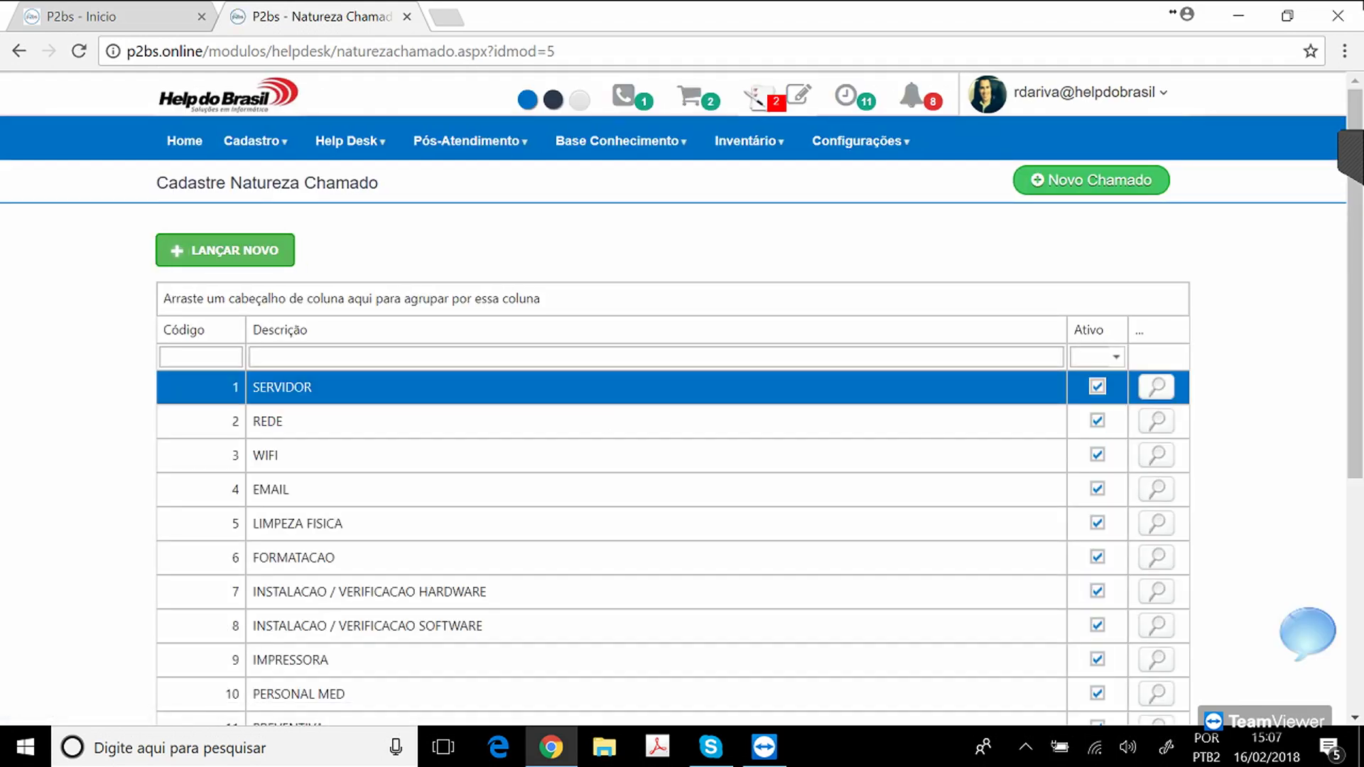
left_click(1157, 387)
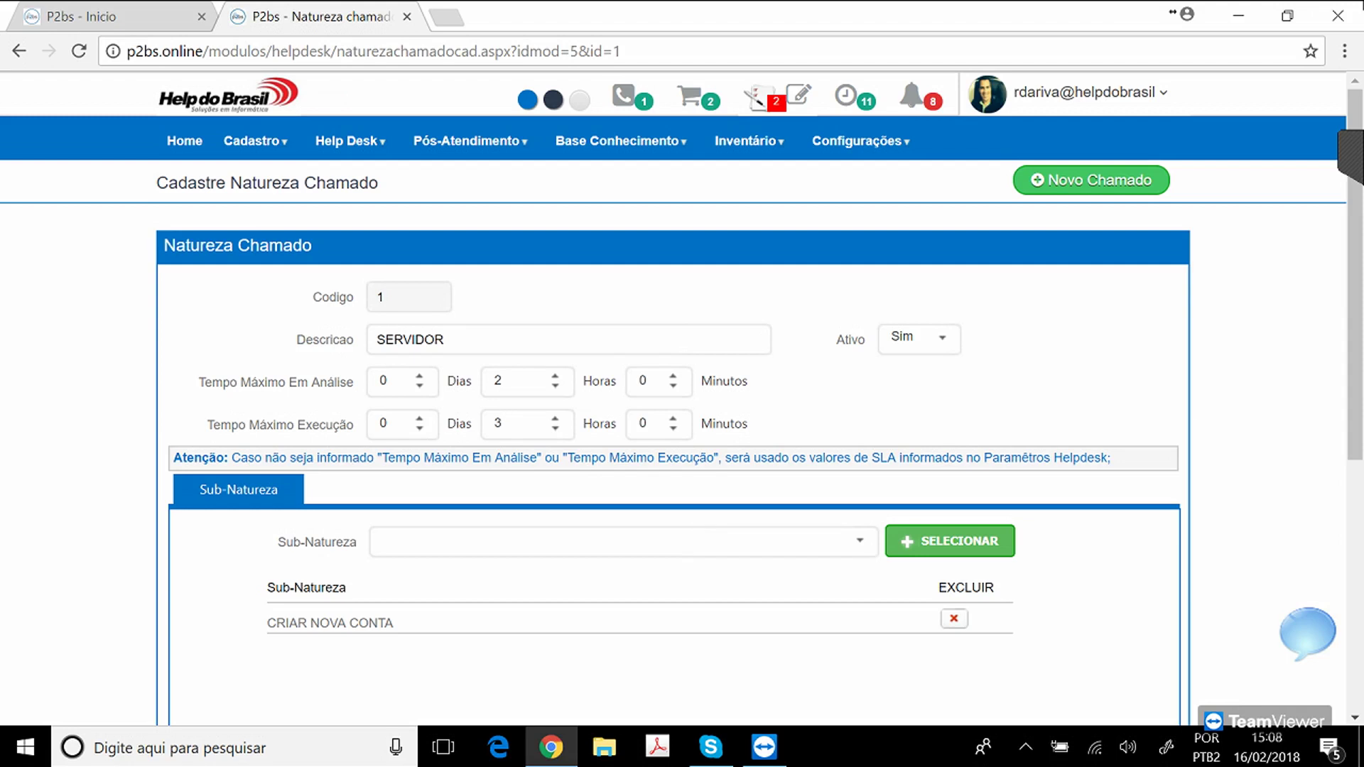
mouse_move(861, 141)
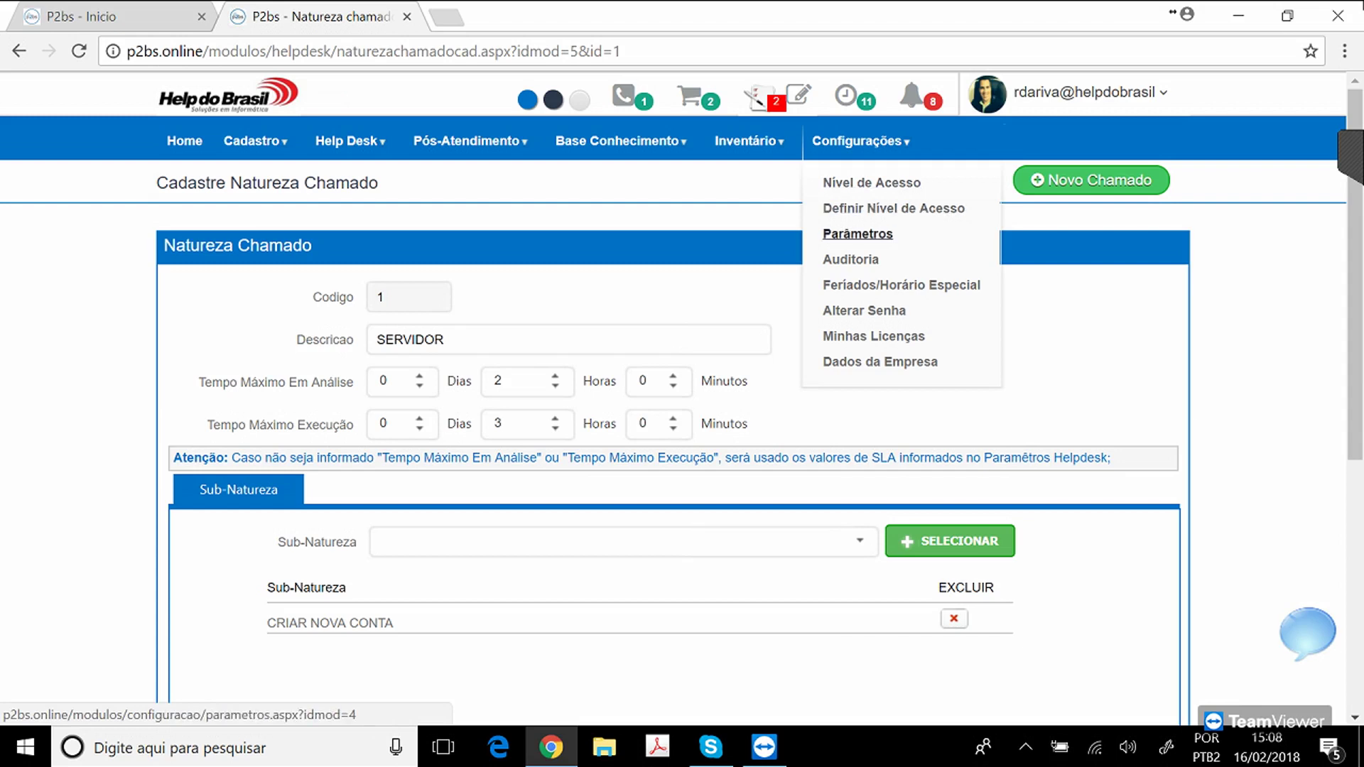
In Configurações > Parâmetros, mark Saturday and Sunday as working days, then revert both.
left_click(858, 234)
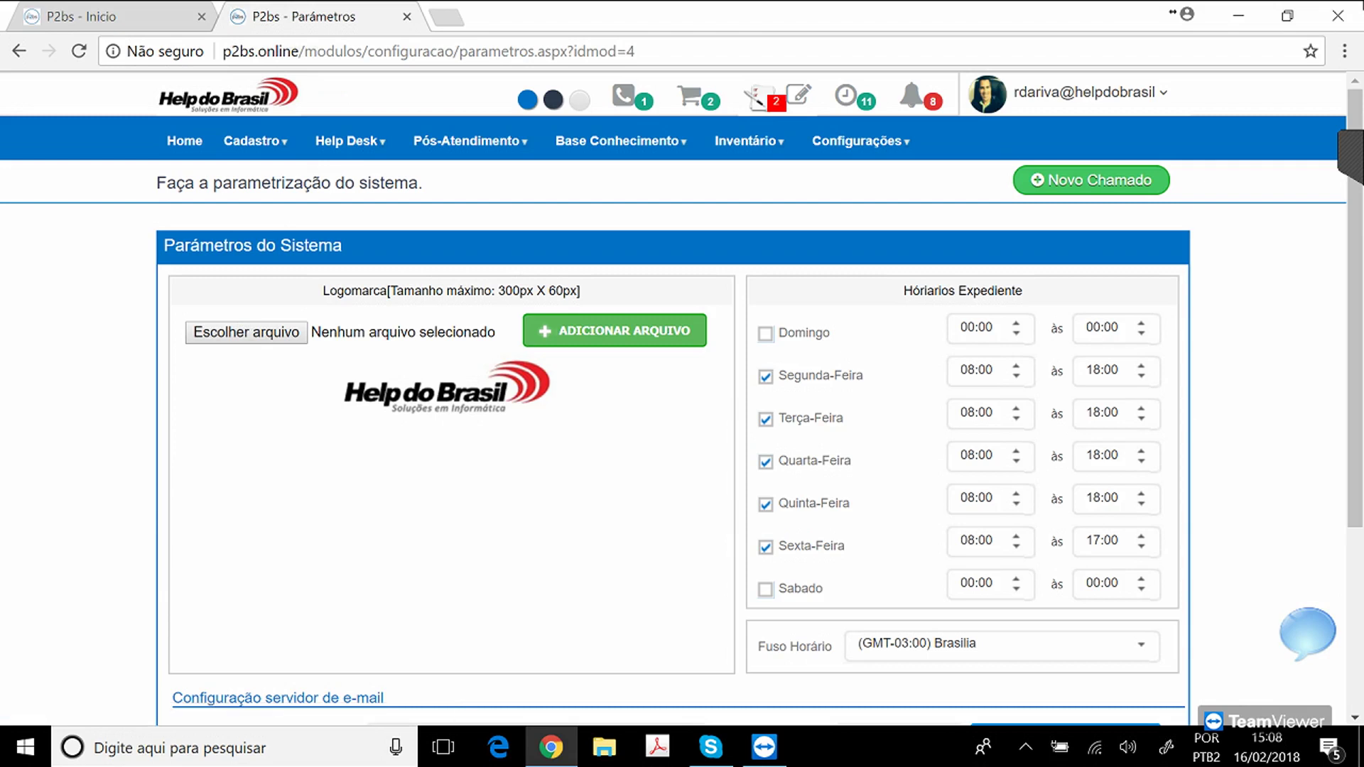
left_click(765, 589)
left_click(765, 333)
left_click(1119, 541)
left_click(765, 333)
left_click(765, 589)
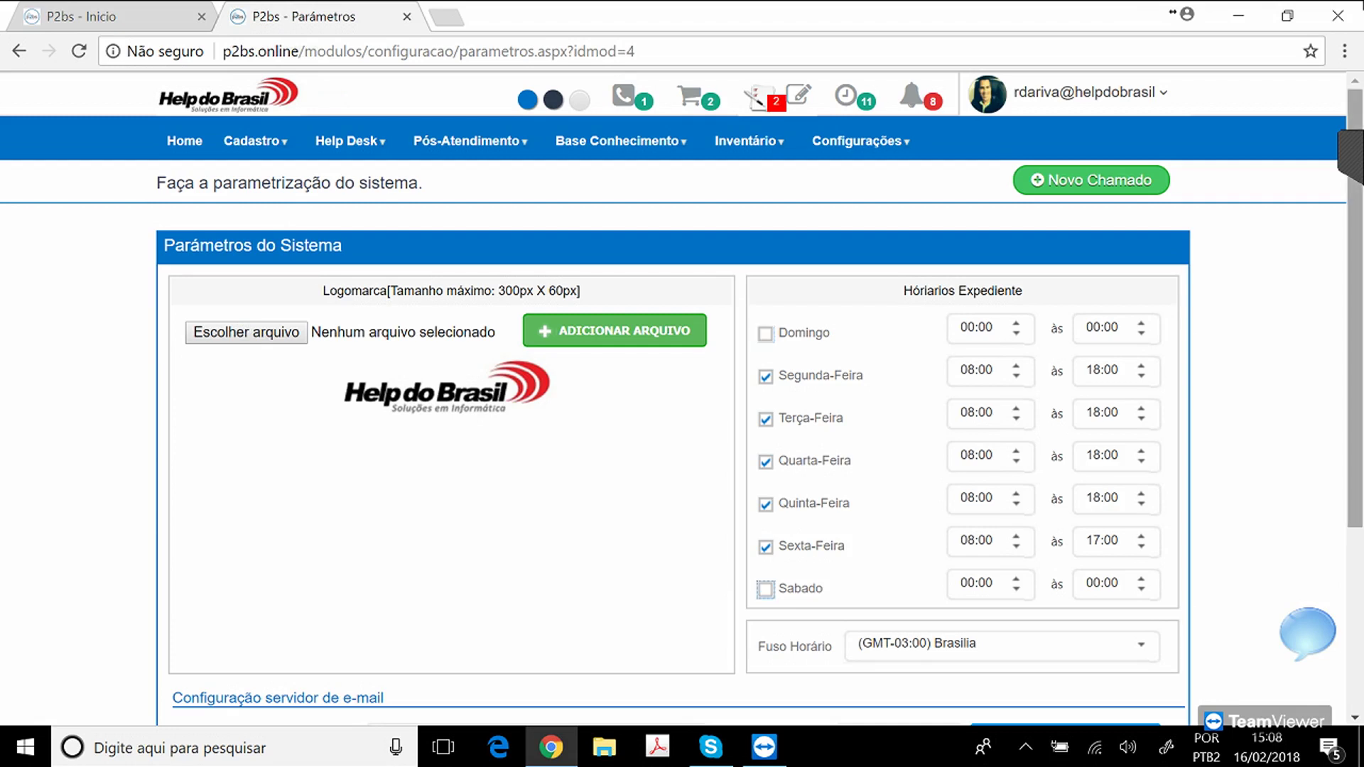
Review the sender e-mail, SMTP server and e-mail password settings without changing them.
scroll(682, 398, "down", 3)
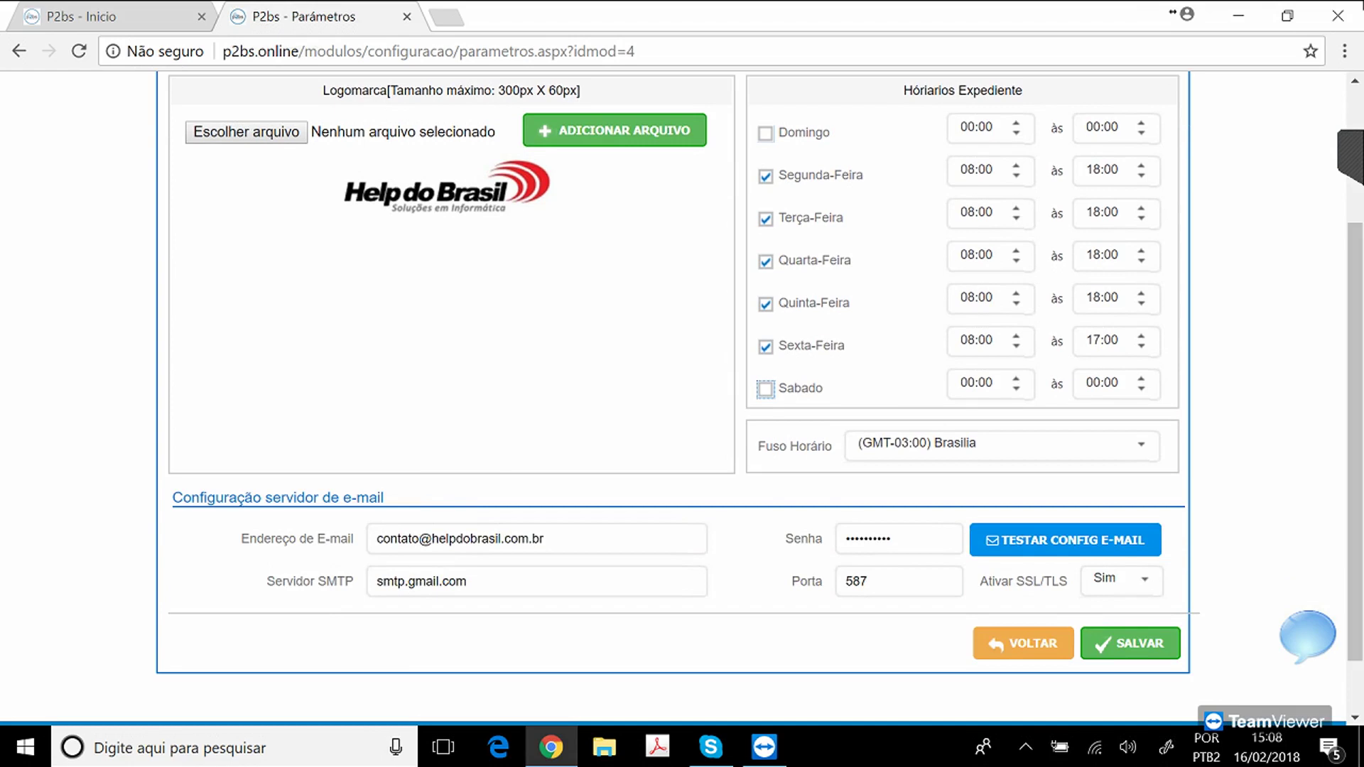
left_click(543, 538)
left_click(467, 581)
left_click(544, 538)
left_click(889, 538)
scroll(890, 538, "up", 3)
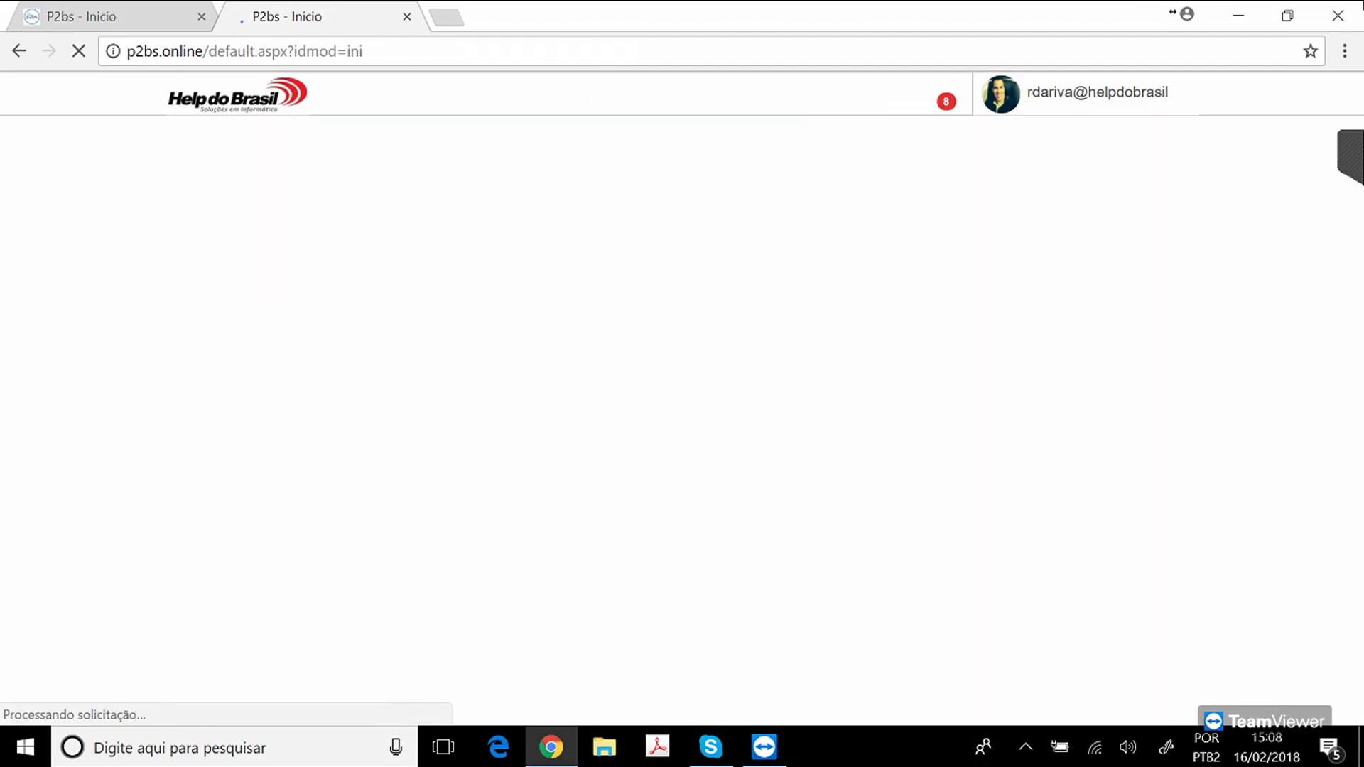
Close the duplicate tab and scroll through the 32-ticket Chamado por Prioridade table.
key("ctrl+w")
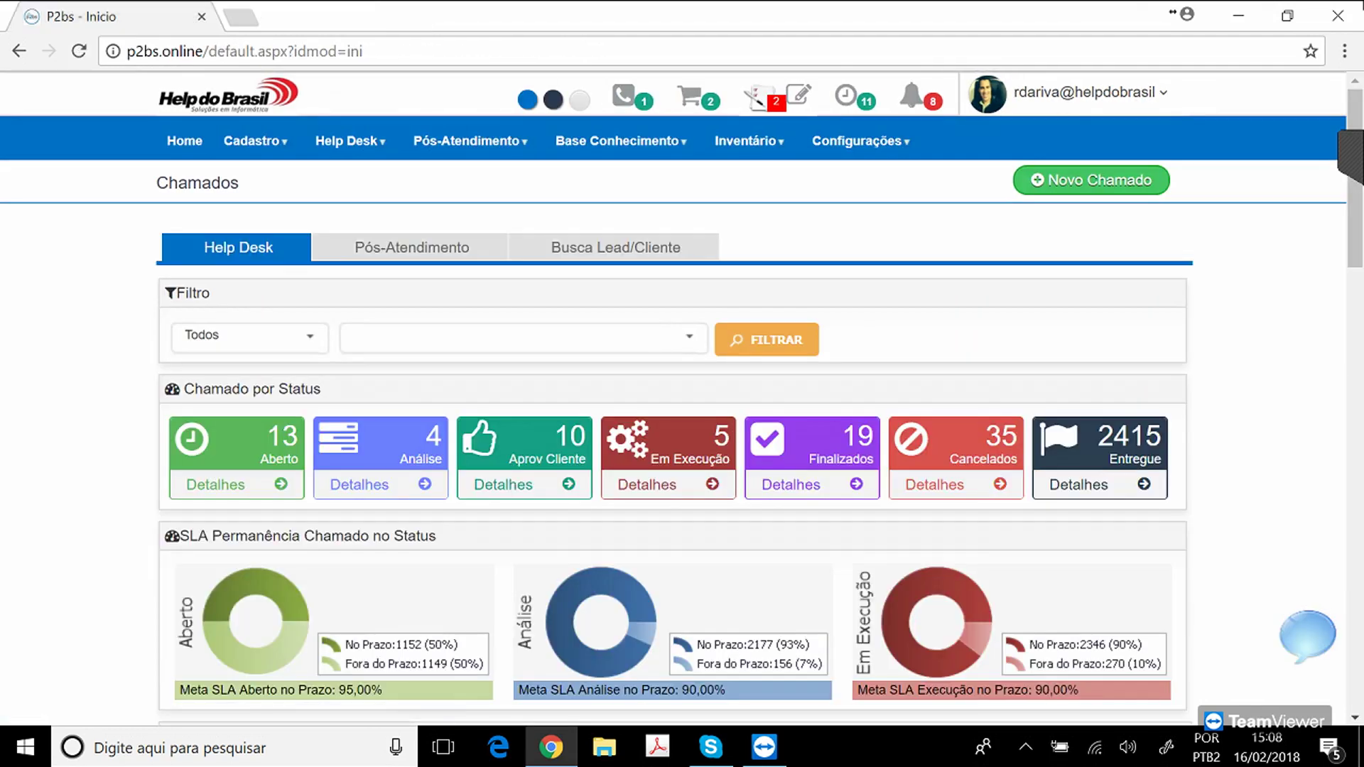
scroll(682, 398, "down", 1)
scroll(682, 398, "down", 4)
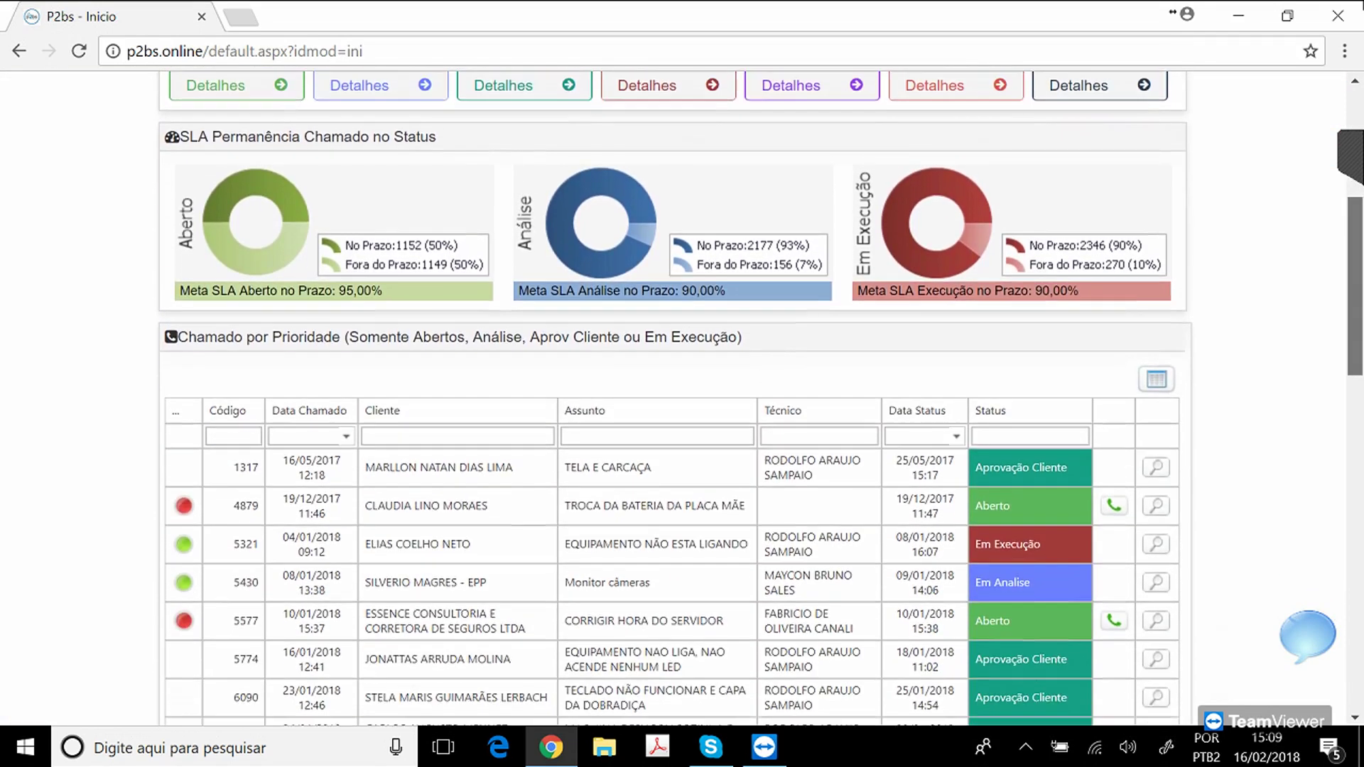
scroll(682, 397, "down", 1)
scroll(682, 398, "down", 3)
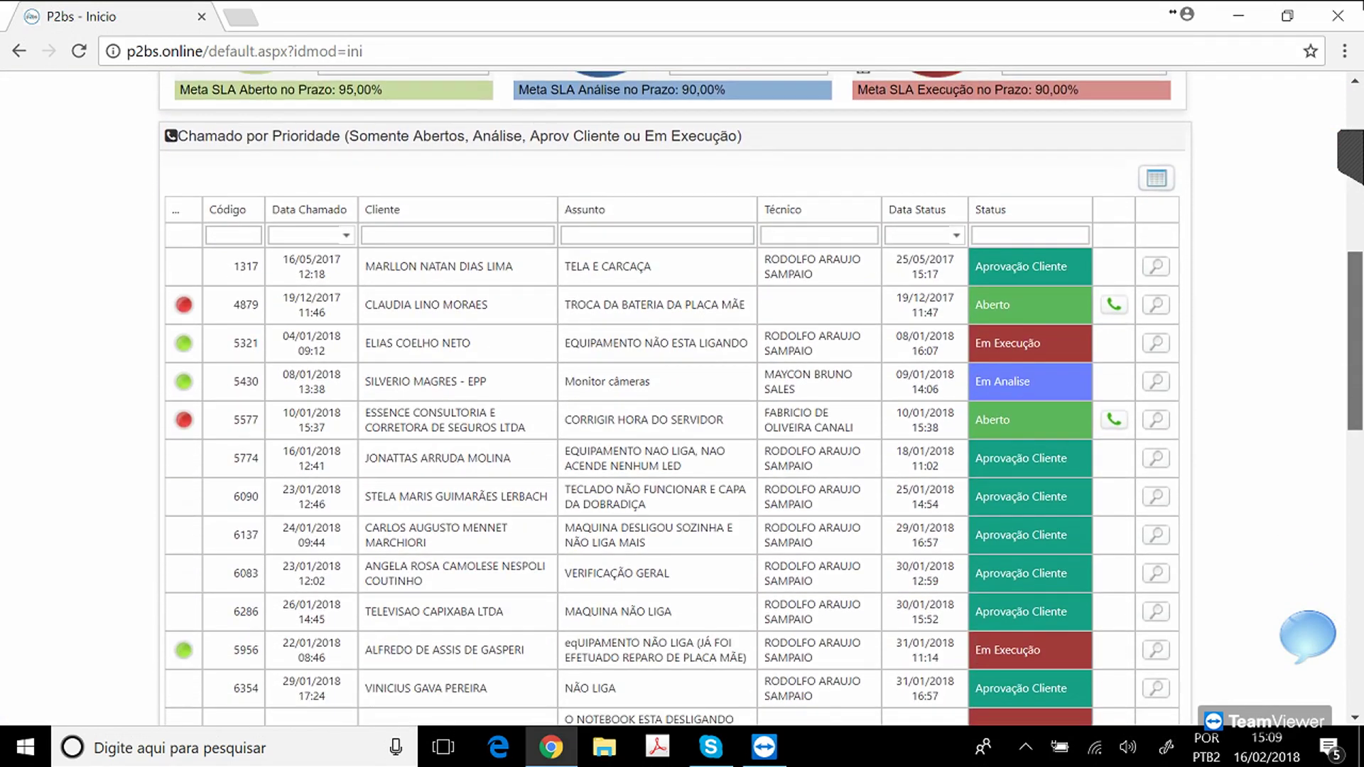
scroll(682, 398, "down", 1)
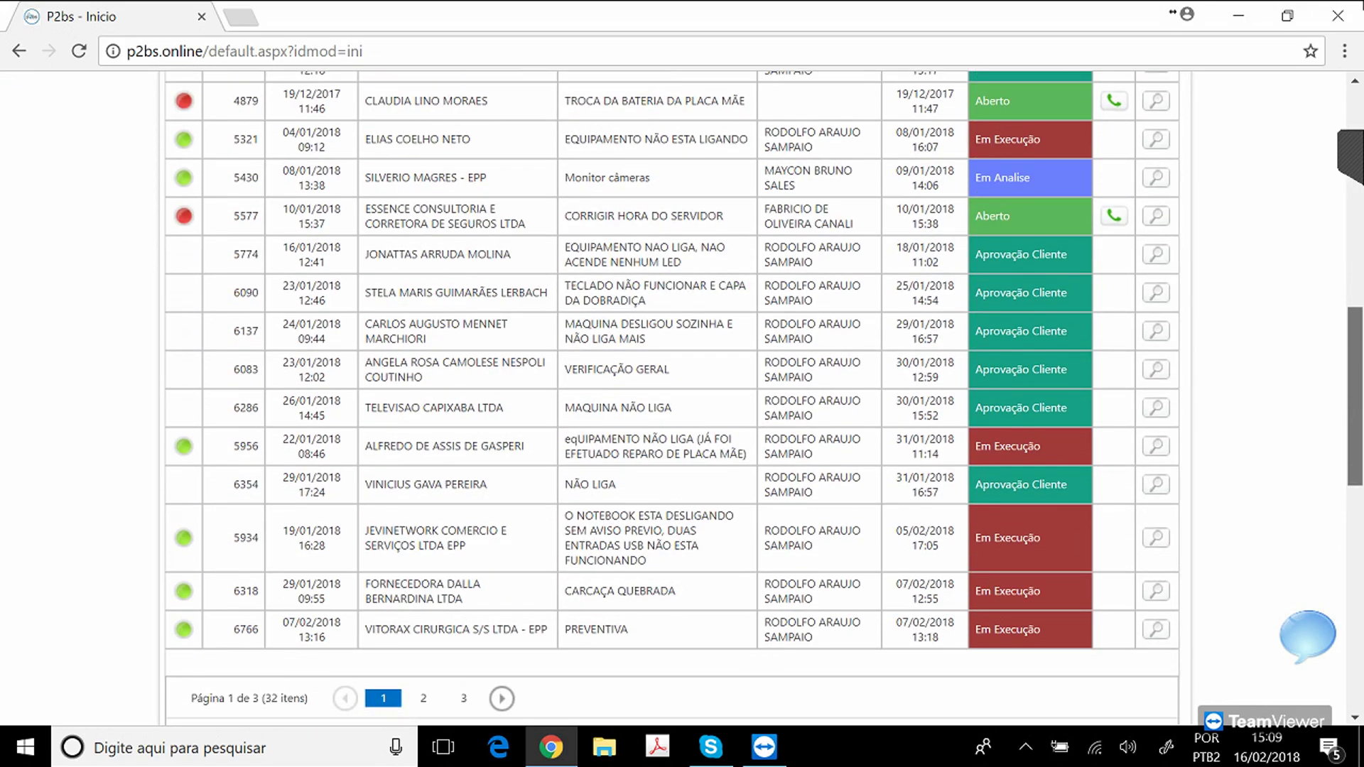
scroll(682, 398, "up", 3)
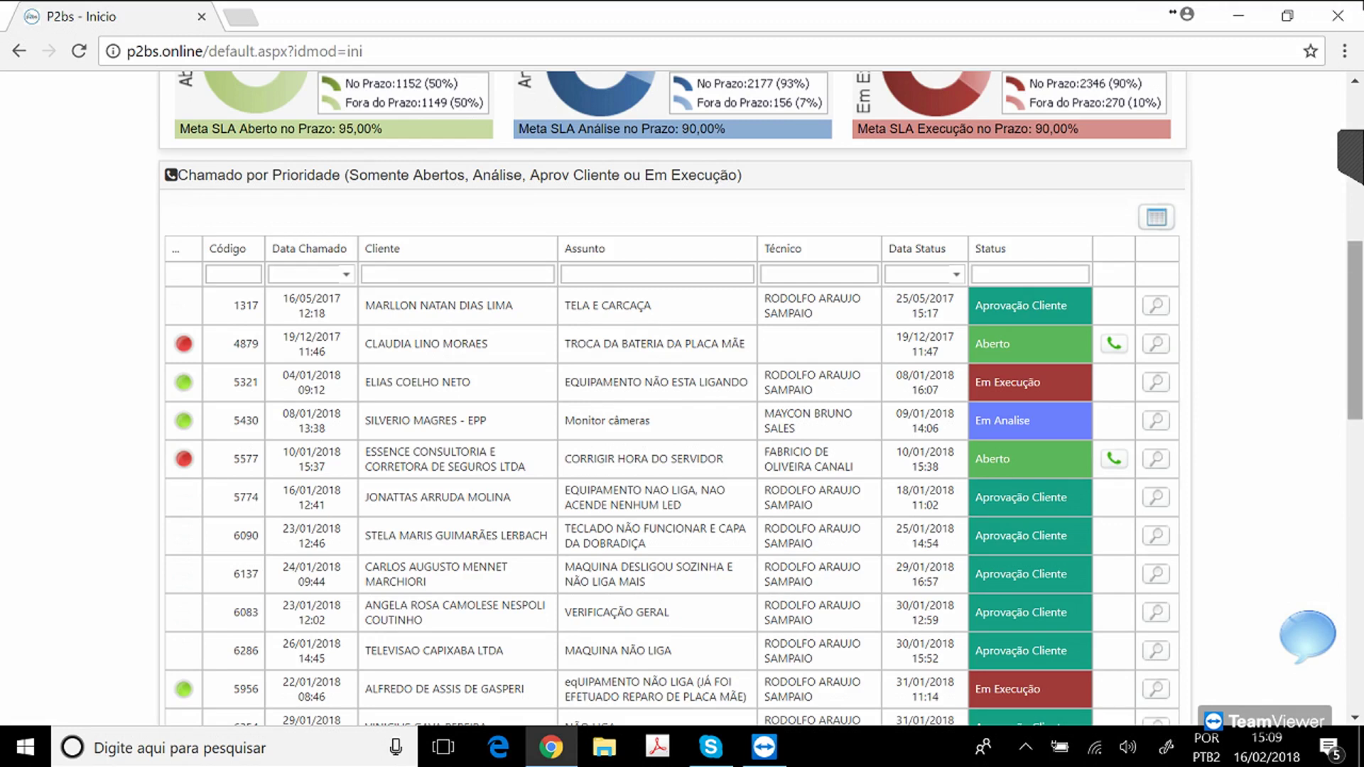
scroll(761, 399, "down", 1)
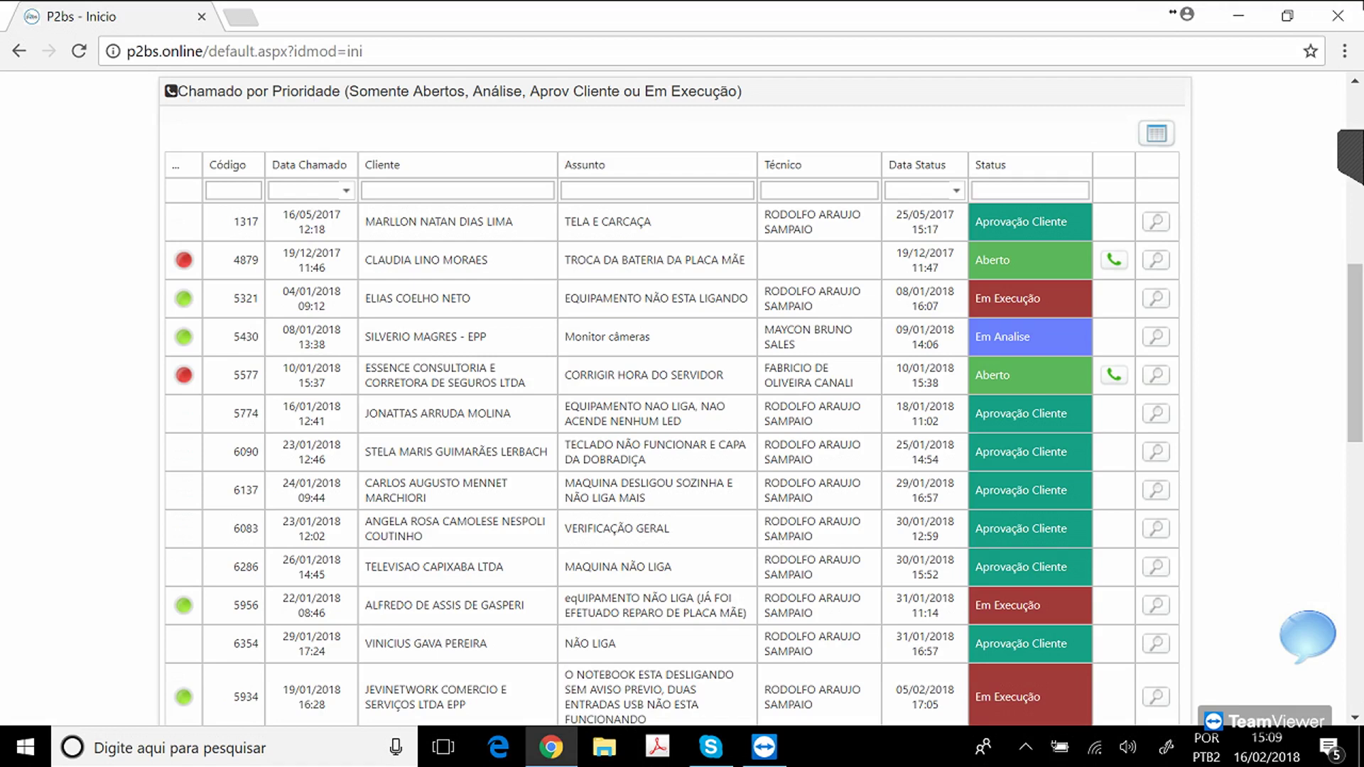
scroll(675, 398, "down", 6)
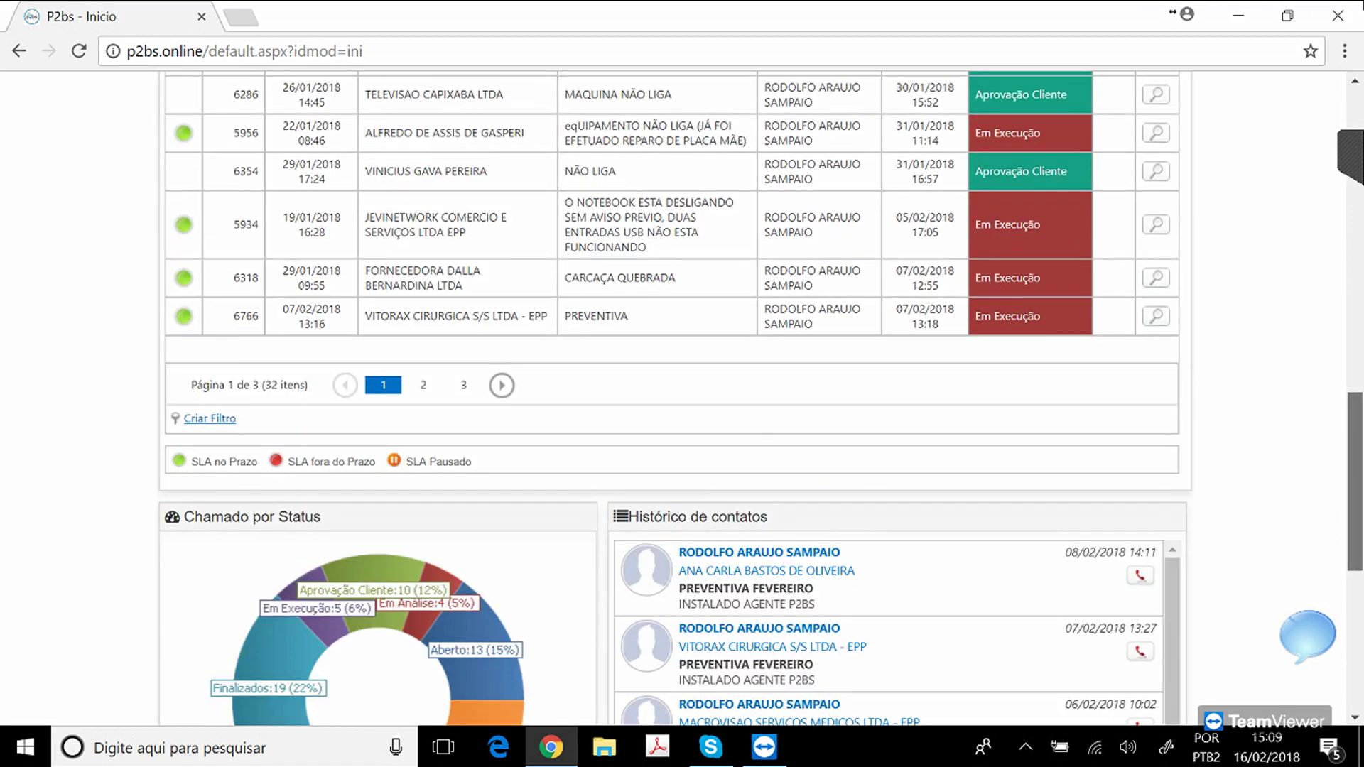
double_click(221, 462)
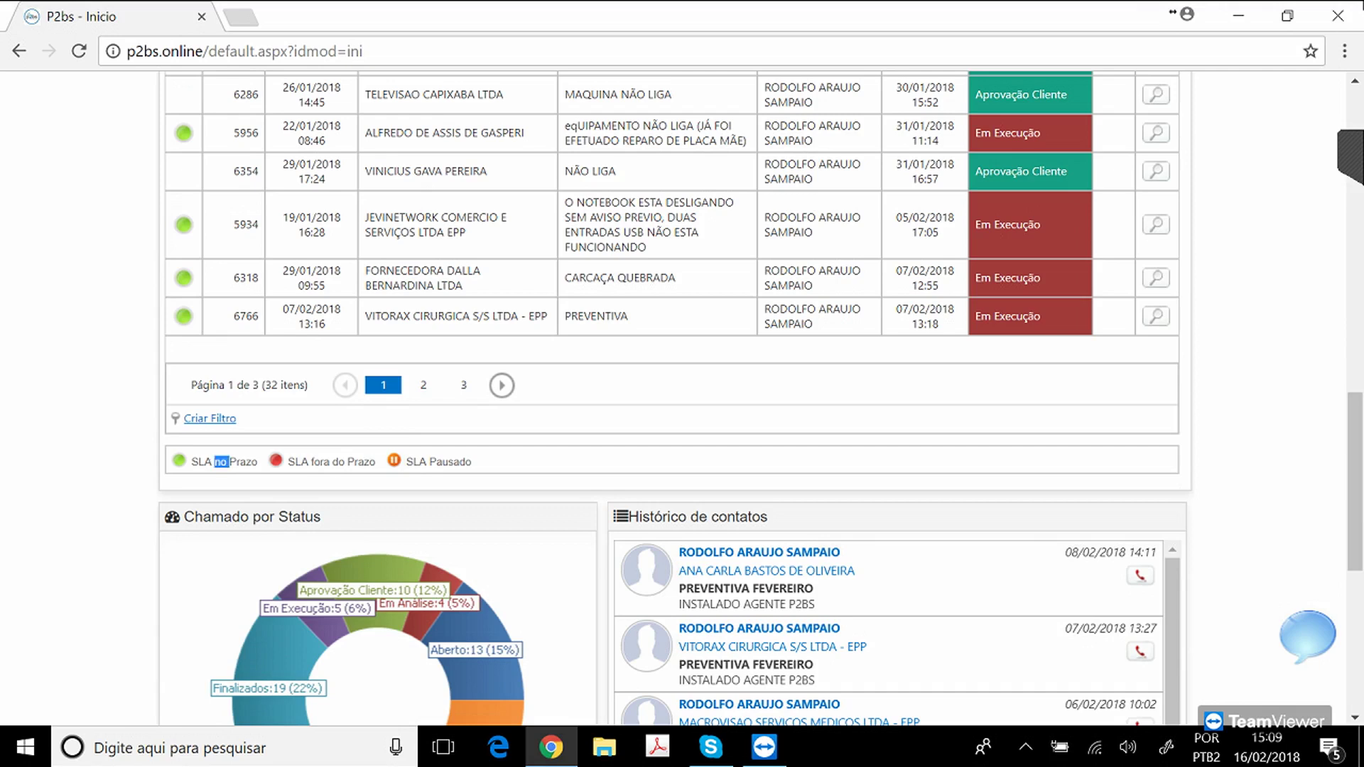
double_click(339, 462)
double_click(450, 462)
left_click(455, 462)
left_click_drag(1355, 482, 1354, 178)
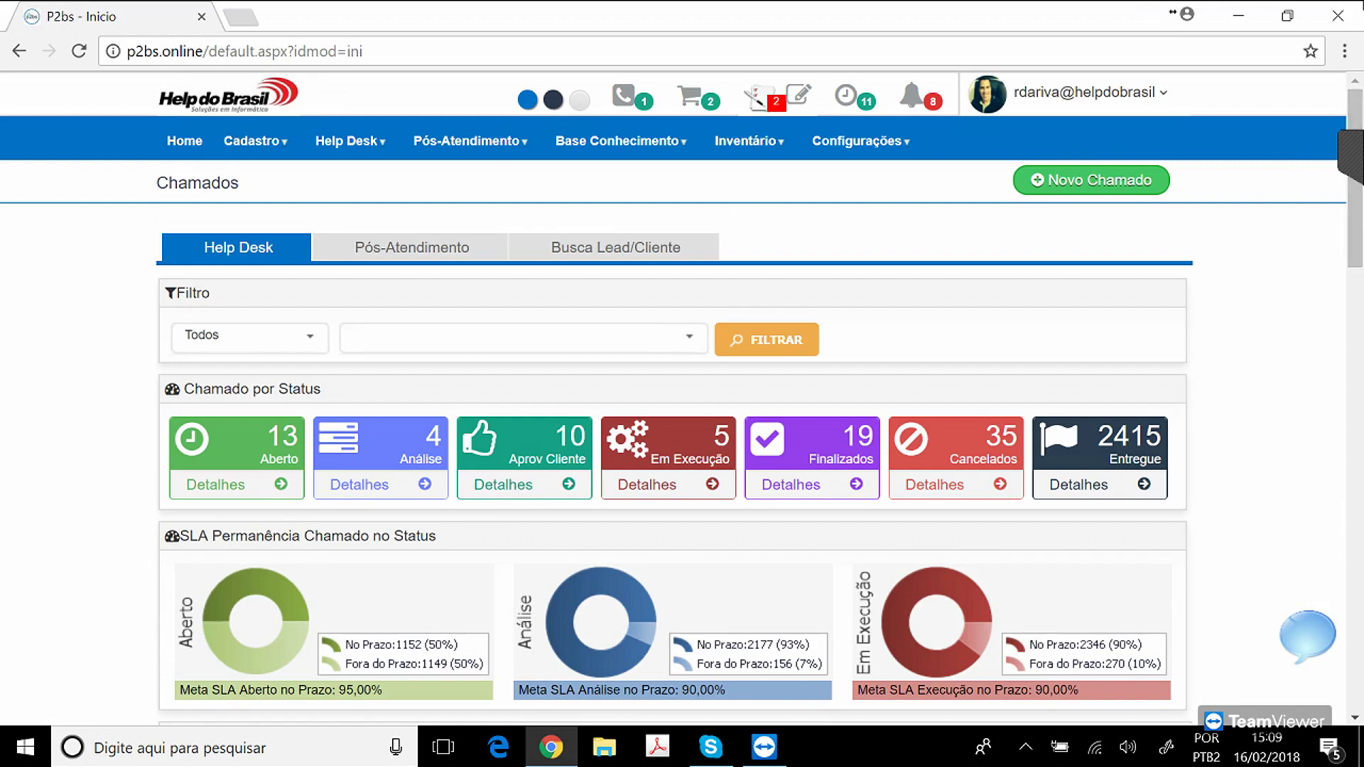
Open Motivos Pausa SLA in a new tab and view reason 2, REPARO DE PLACA MÃE, 15-day maximum pause.
mouse_move(350, 140)
mouse_move(358, 182)
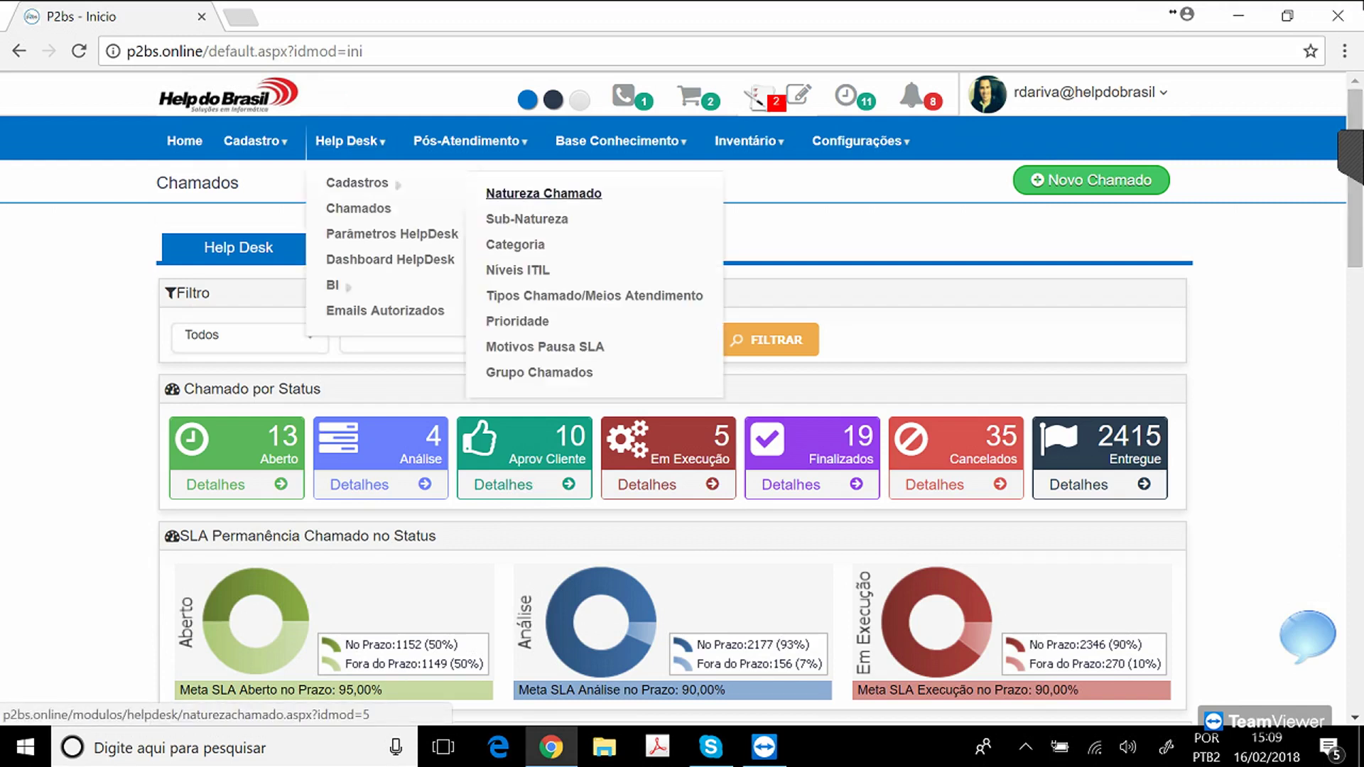
right_click(545, 346)
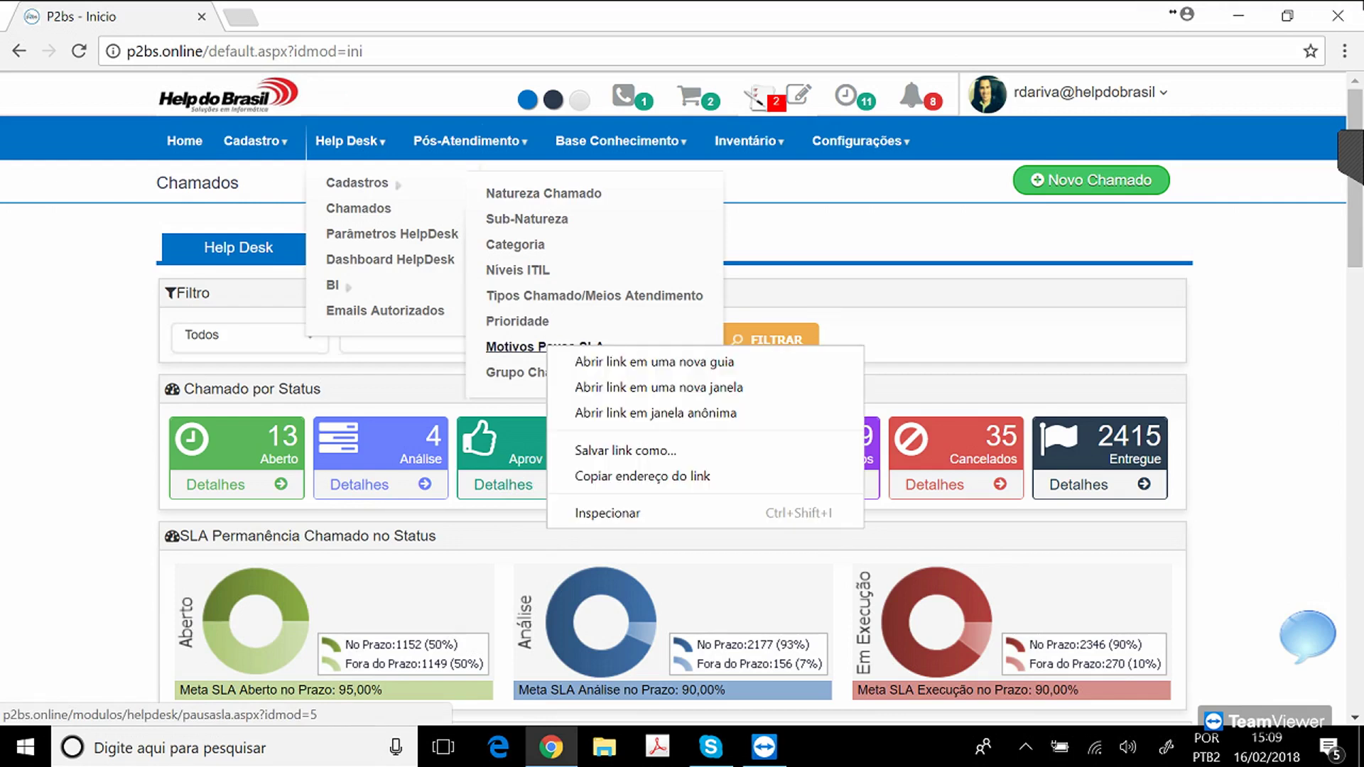
left_click(625, 362)
key("ctrl+Tab")
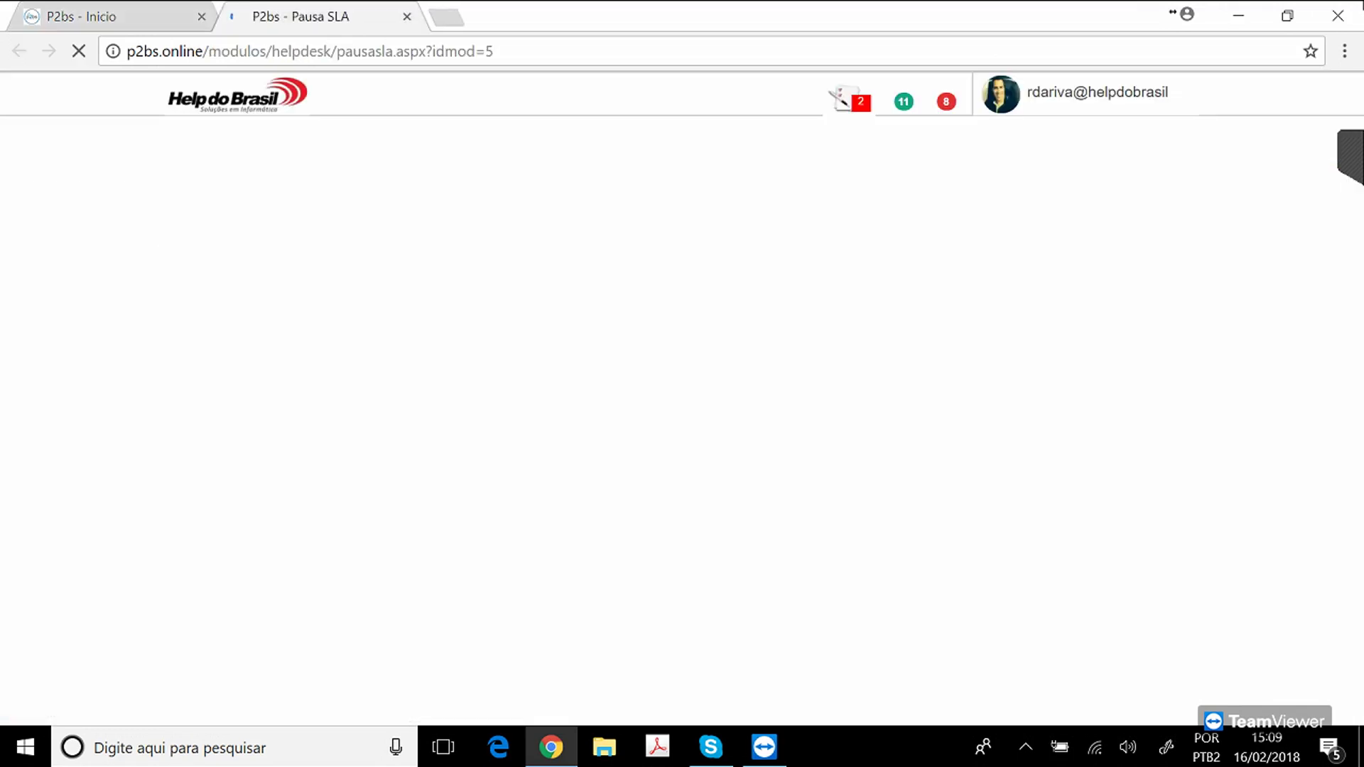
left_click(1156, 388)
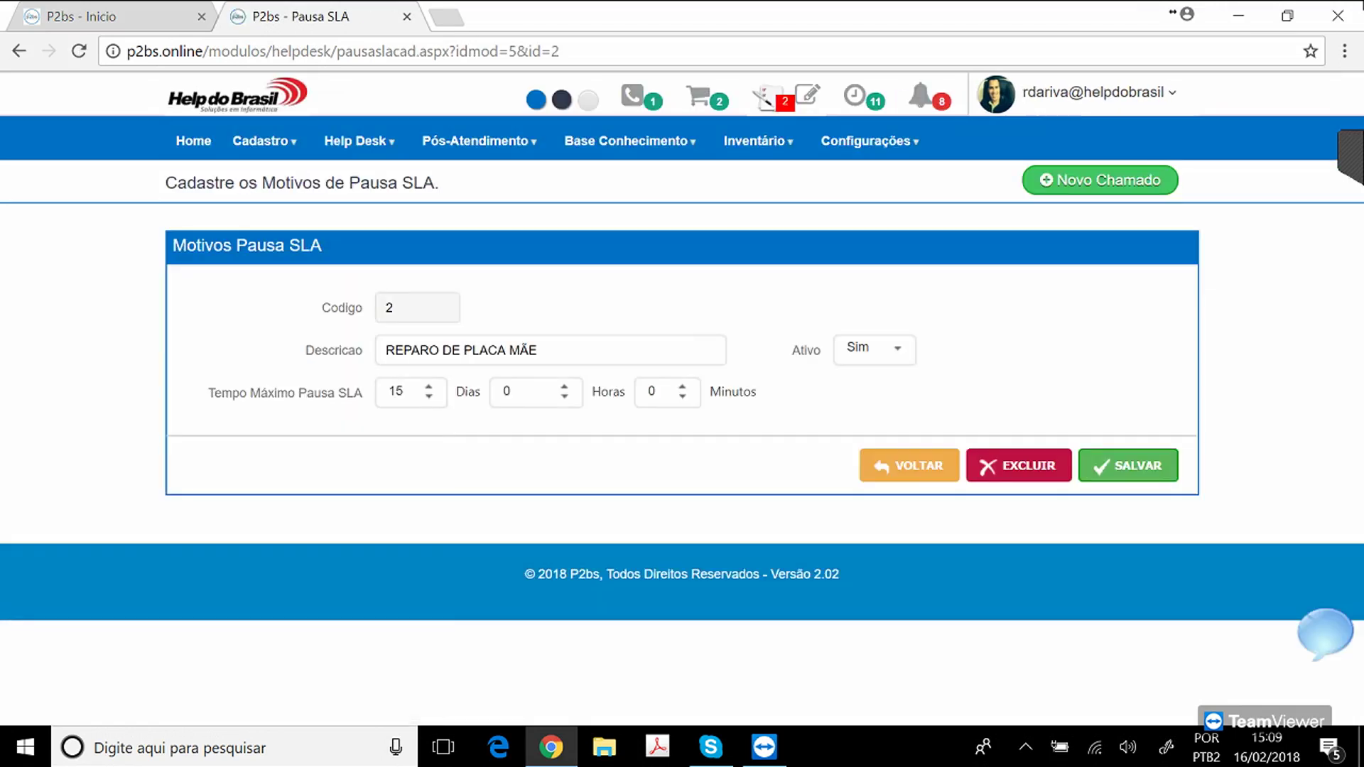
left_click(403, 392)
Close the Pausa SLA tab, scroll through the status chart and contact history, then return to the top.
left_click(406, 15)
scroll(682, 398, "down", 5)
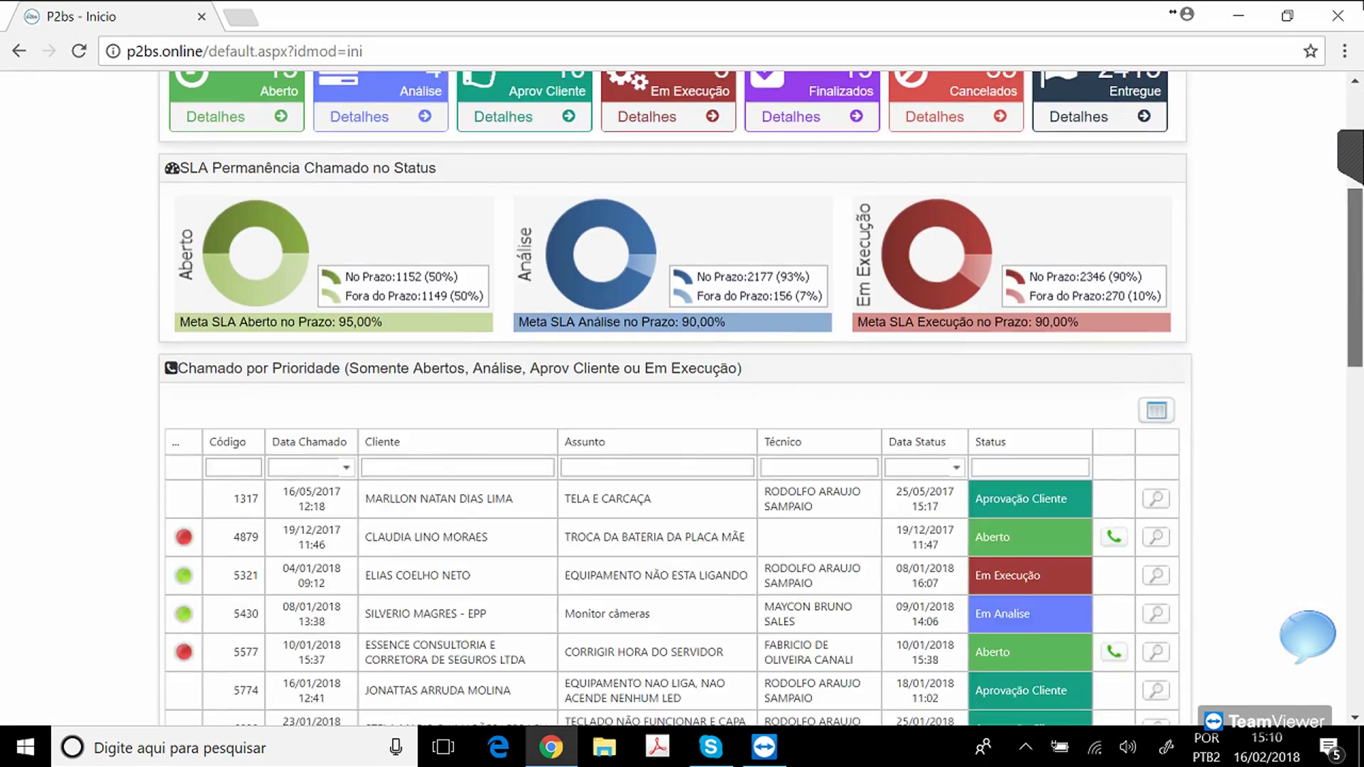
scroll(683, 398, "down", 15)
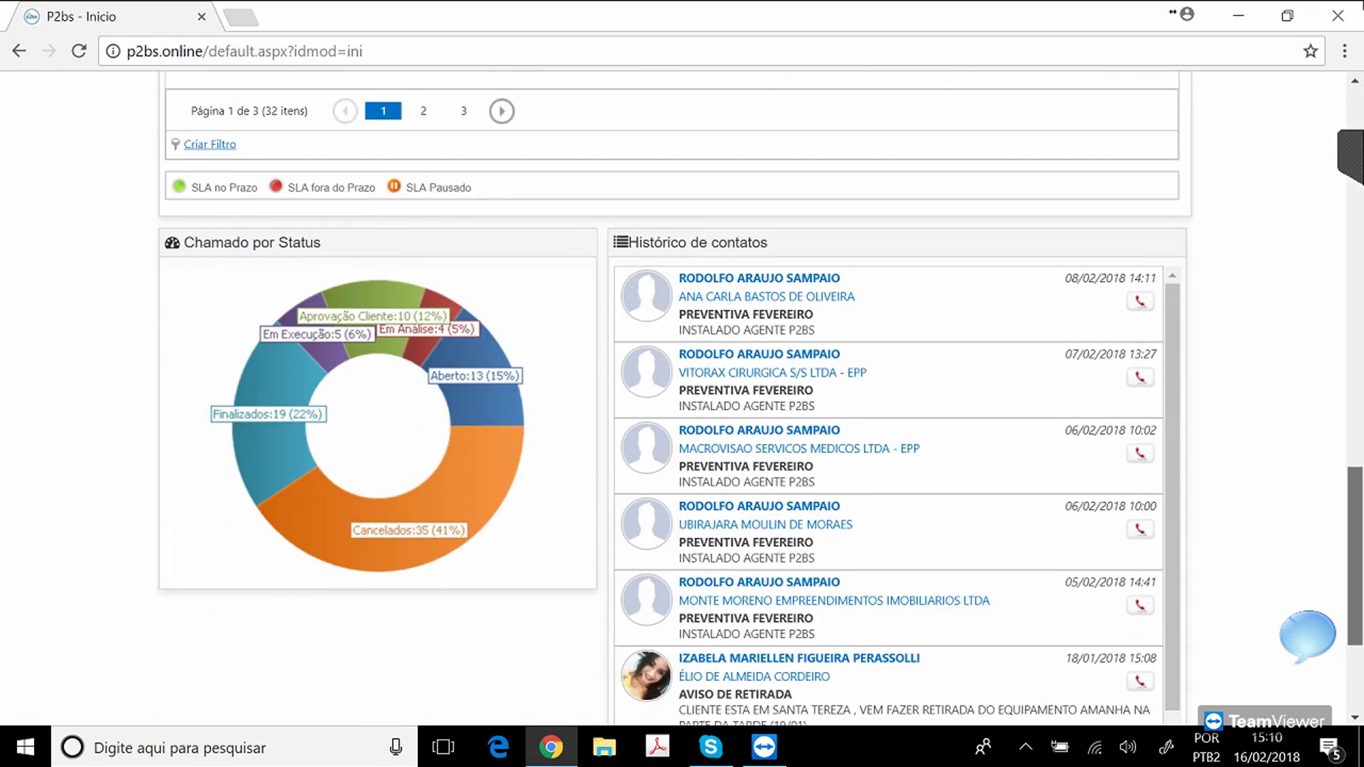
scroll(682, 398, "down", 1)
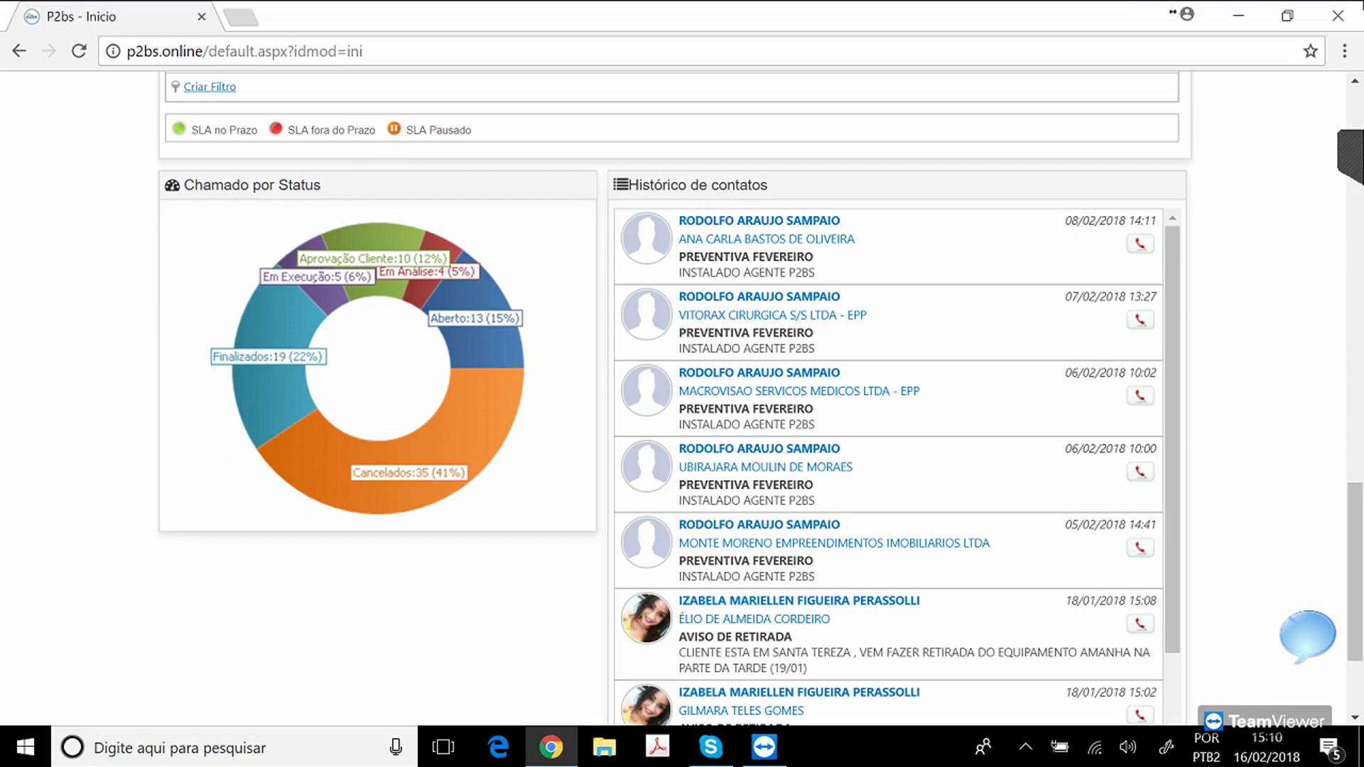
left_click_drag(703, 238, 813, 561)
left_click(888, 561)
left_click_drag(1355, 572, 1355, 176)
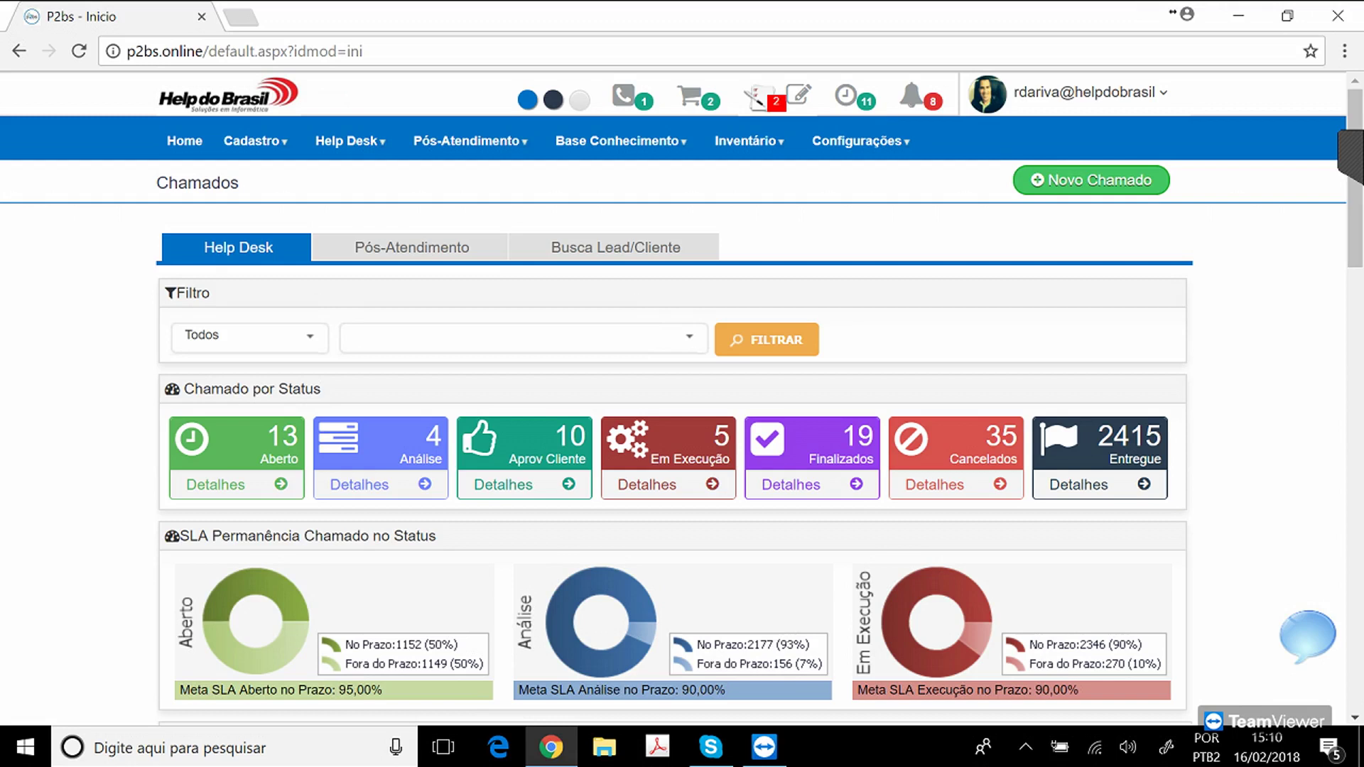
mouse_move(350, 141)
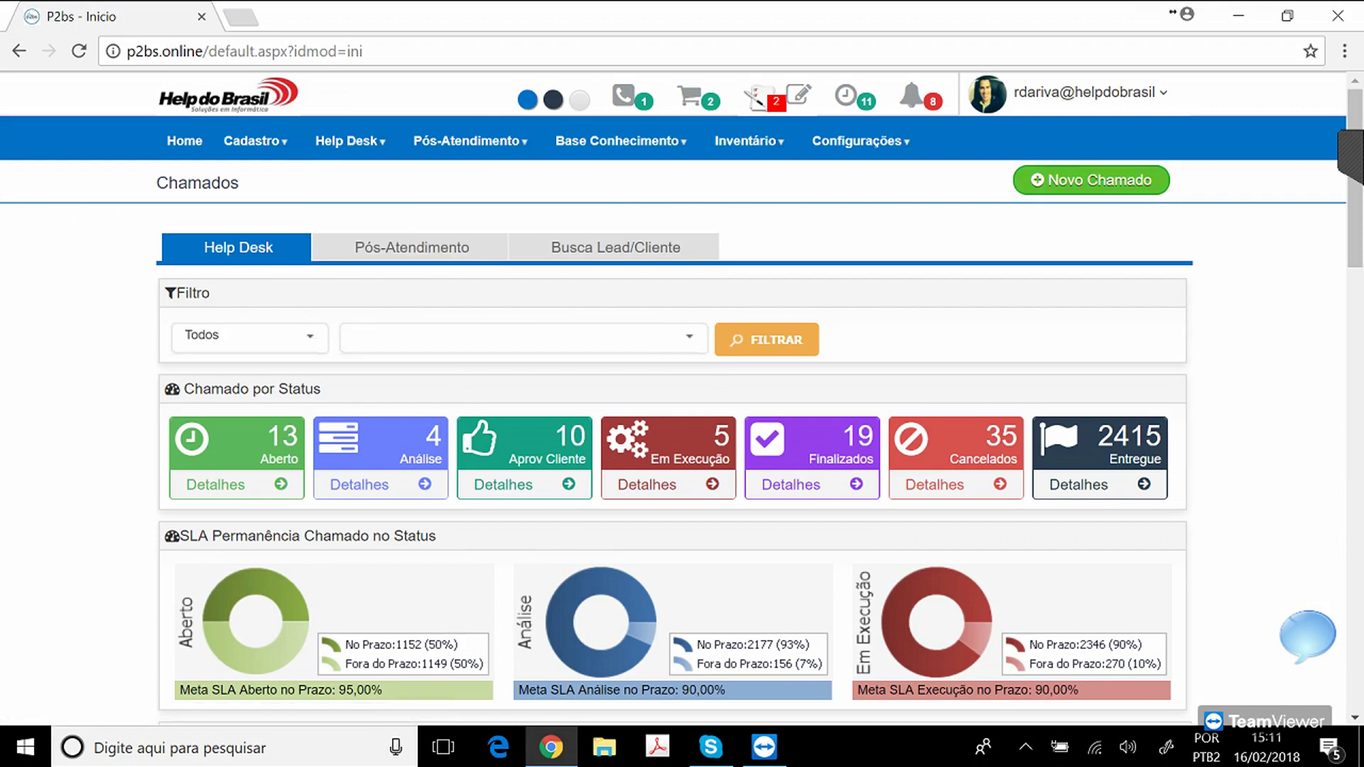
Start a new ticket for client 439 HELP DO BRASIL with the XPS equipment.
left_click(1094, 182)
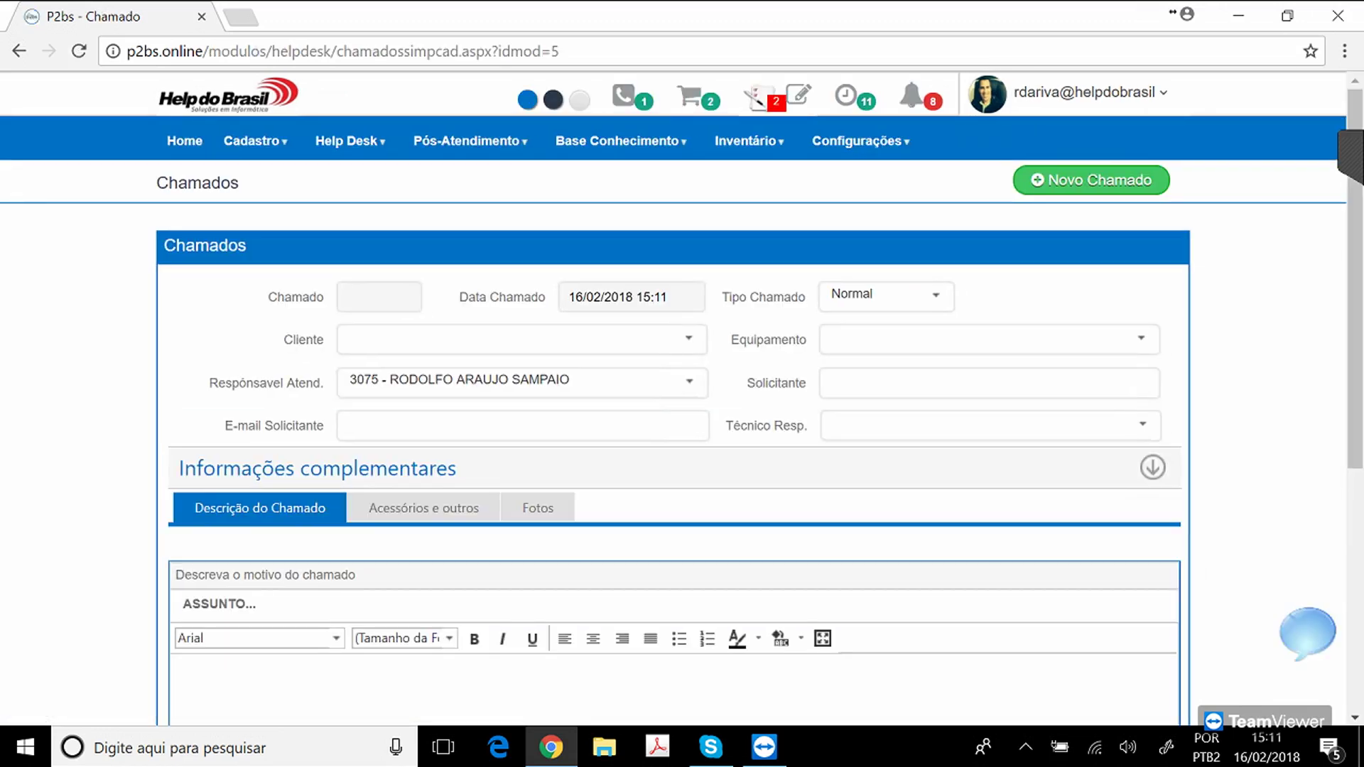
left_click(689, 337)
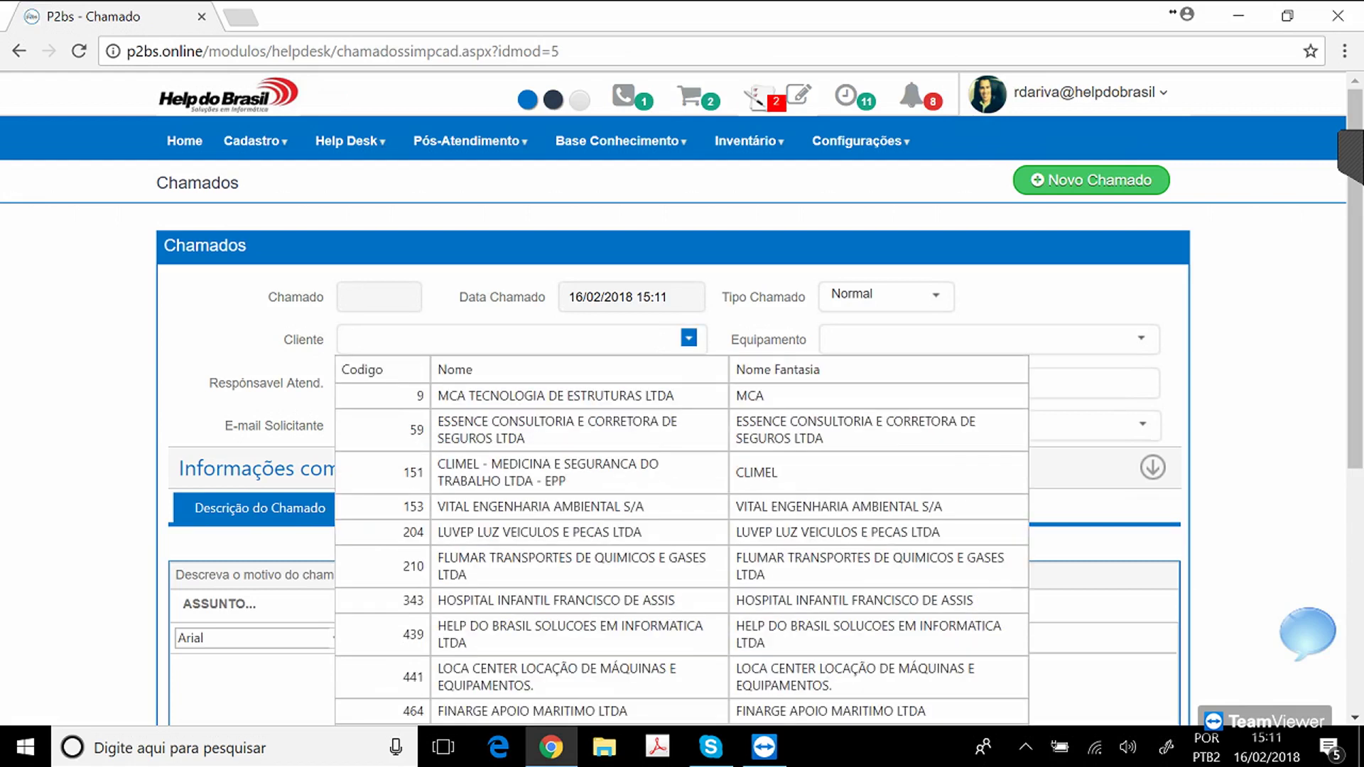
type("help")
left_click(661, 405)
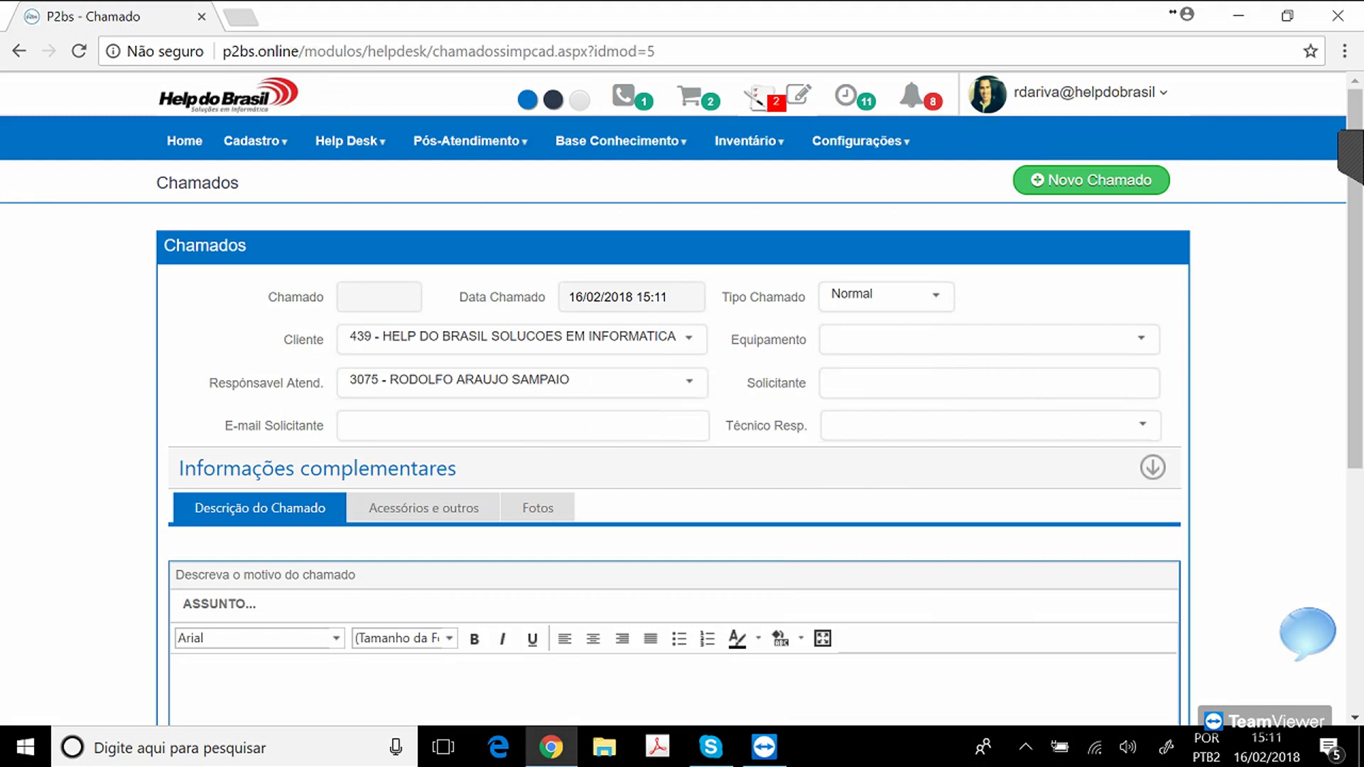
left_click(1142, 338)
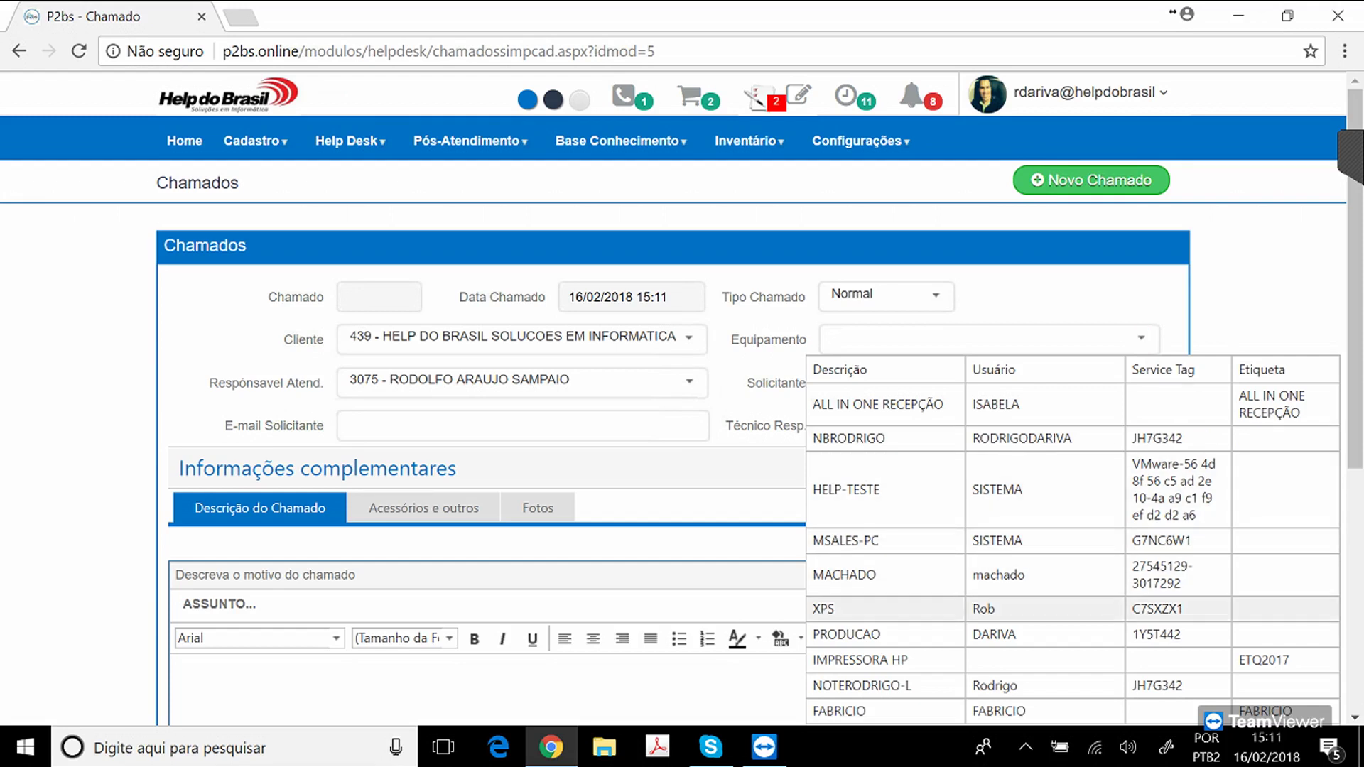
left_click(845, 609)
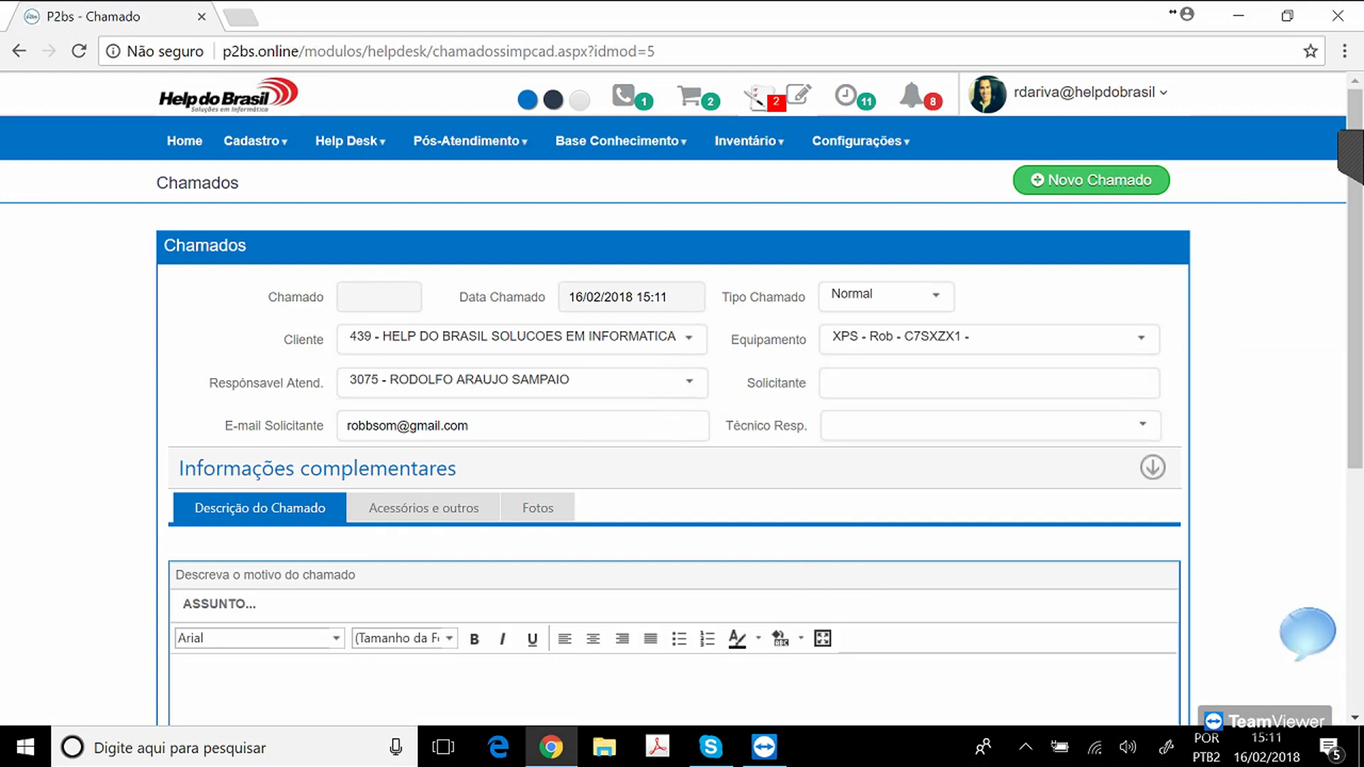
Pick the requester from the Solicitante suggestions and assign the first listed technician as Técnico Resp.
left_click(518, 427)
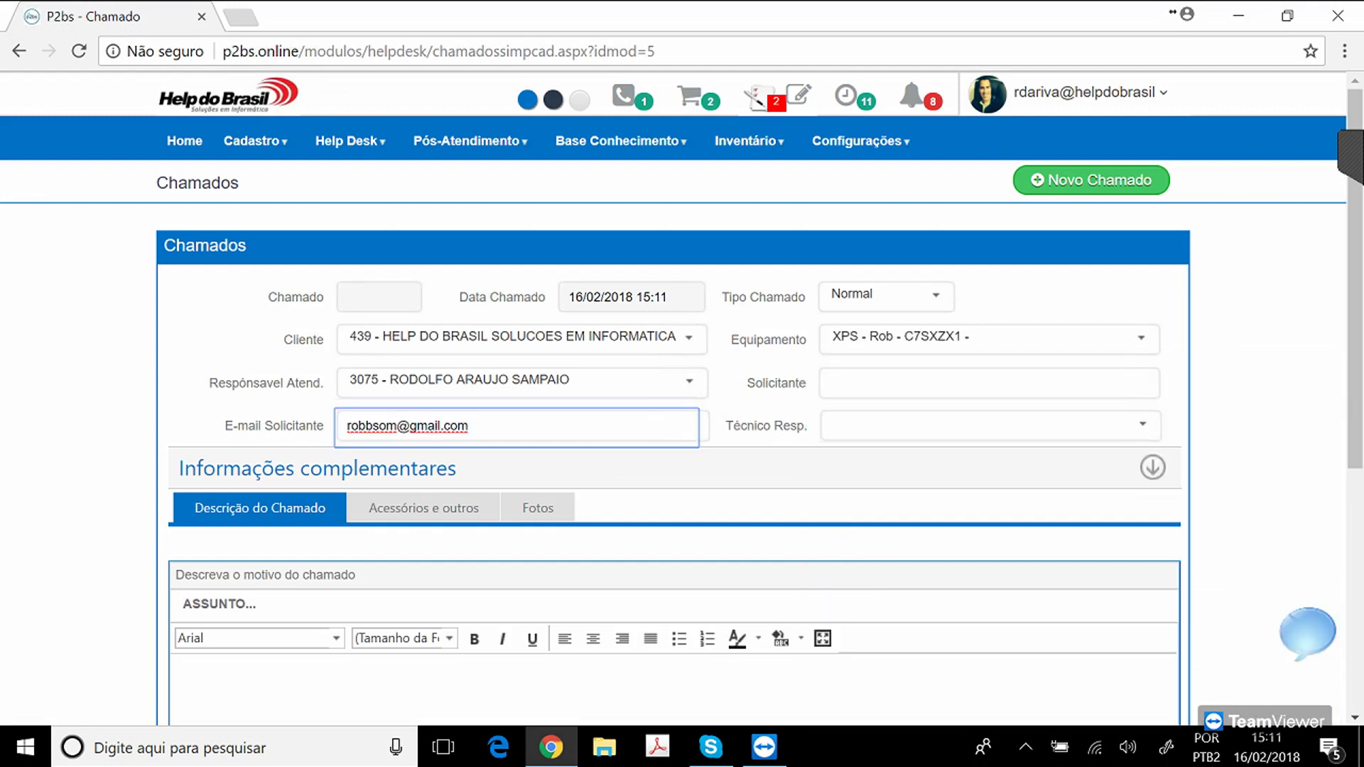
left_click(983, 385)
type("ROB")
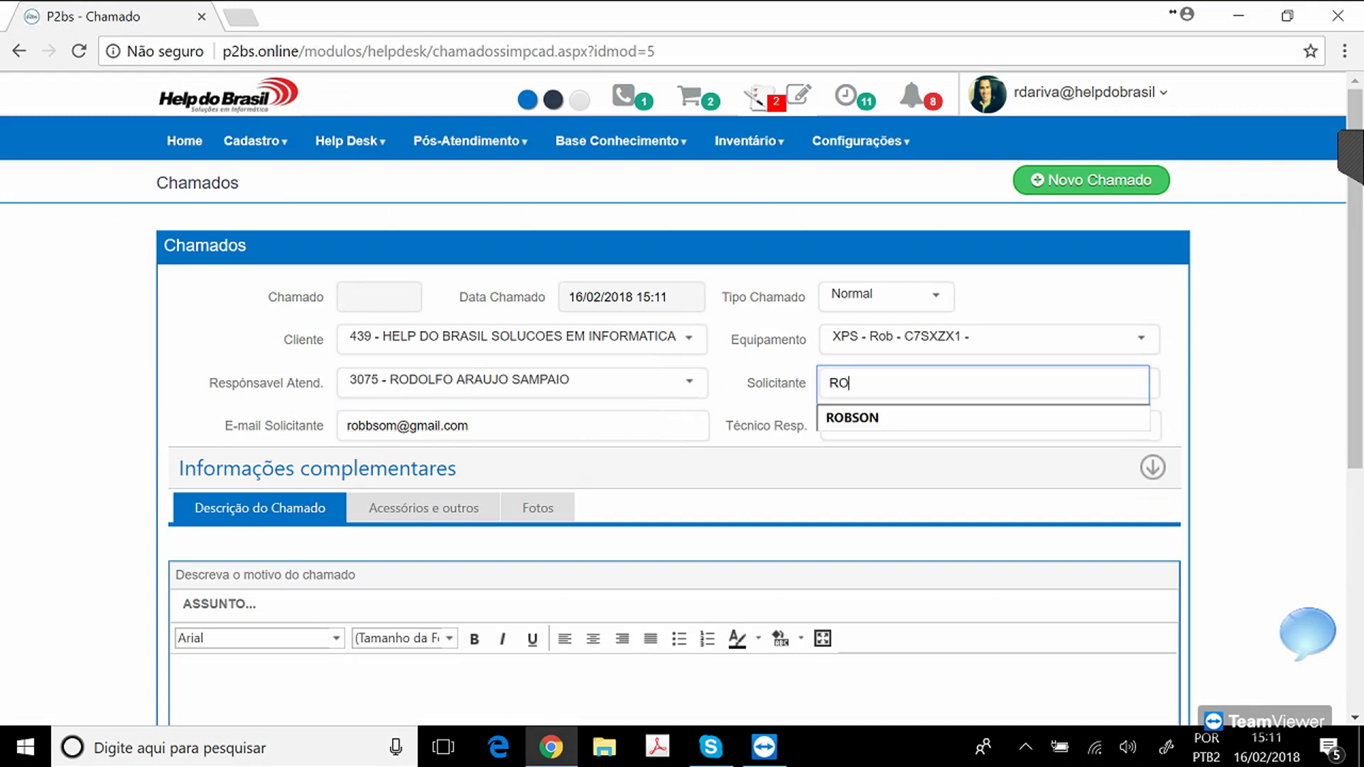
key("BackSpace")
key("Down")
key("Return")
key("Tab")
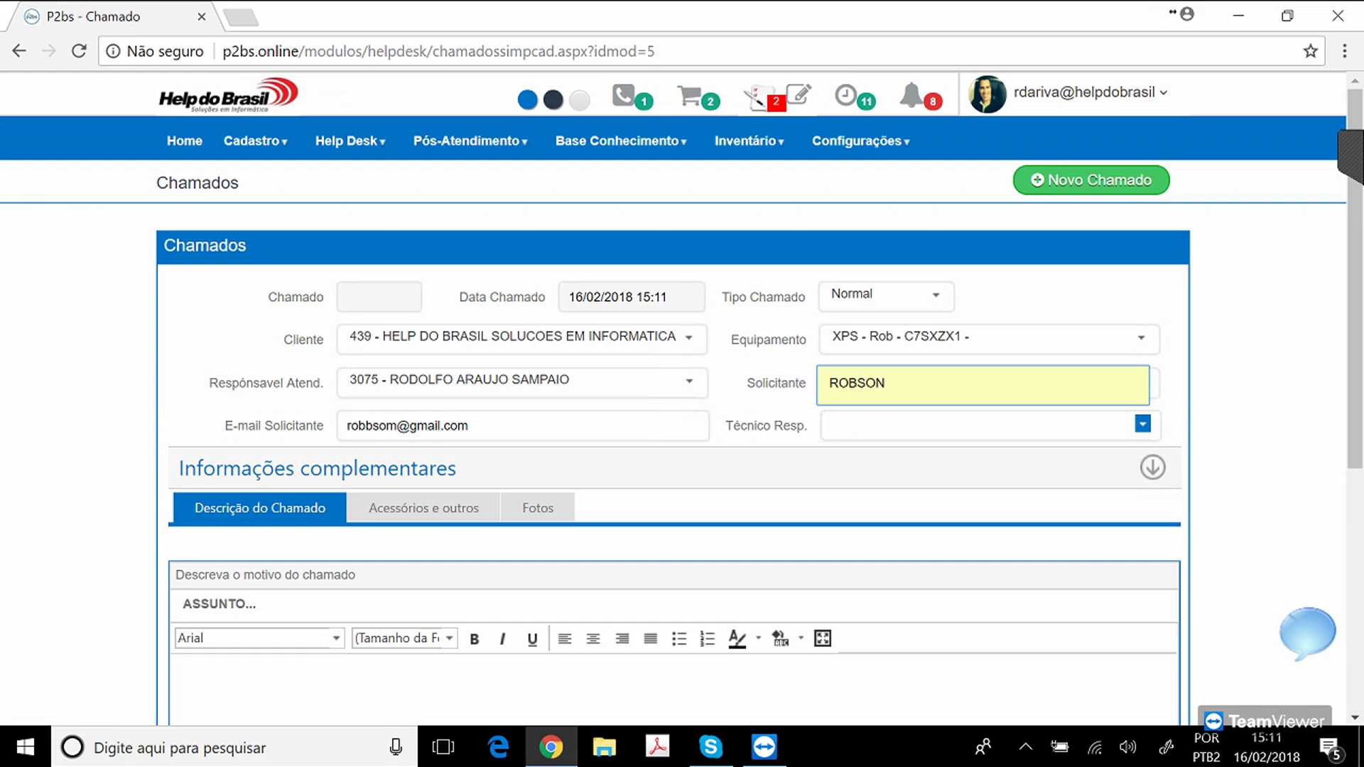
key("Tab")
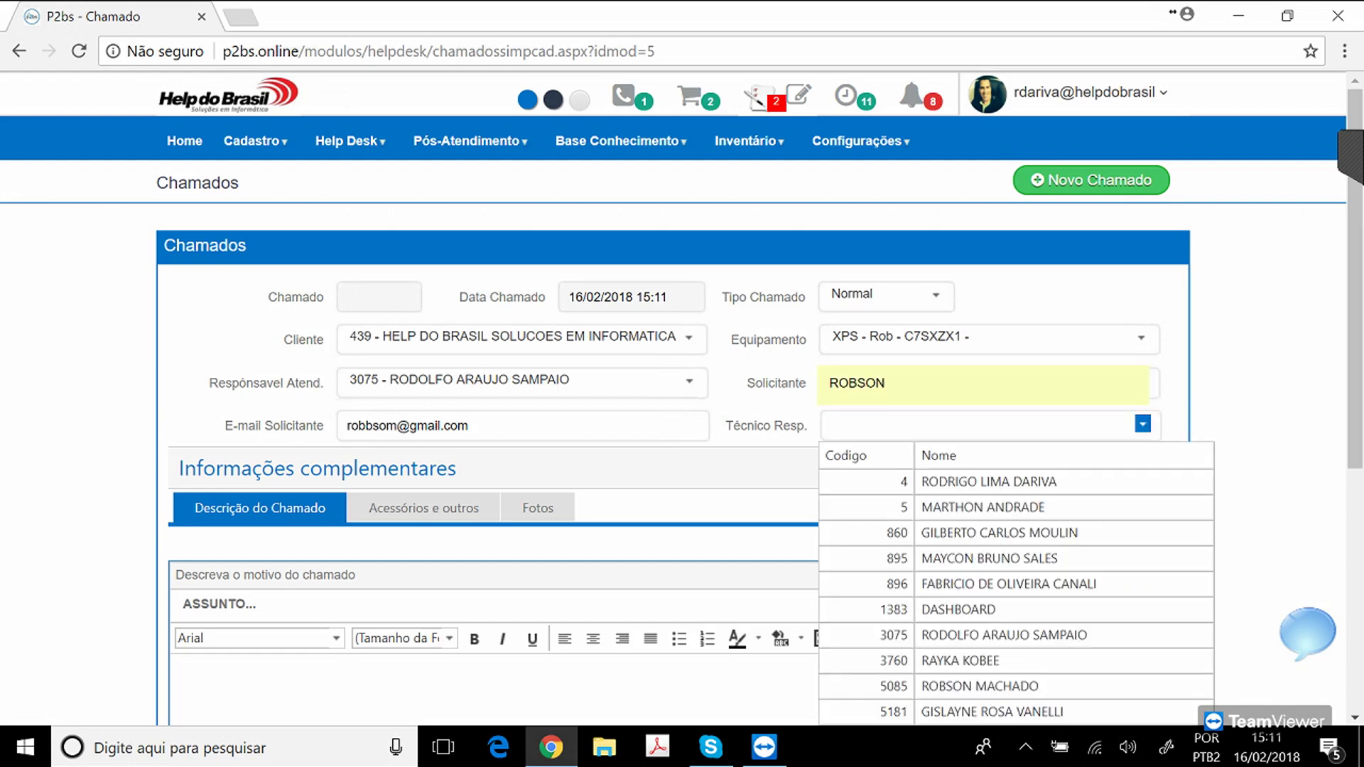
key("Down")
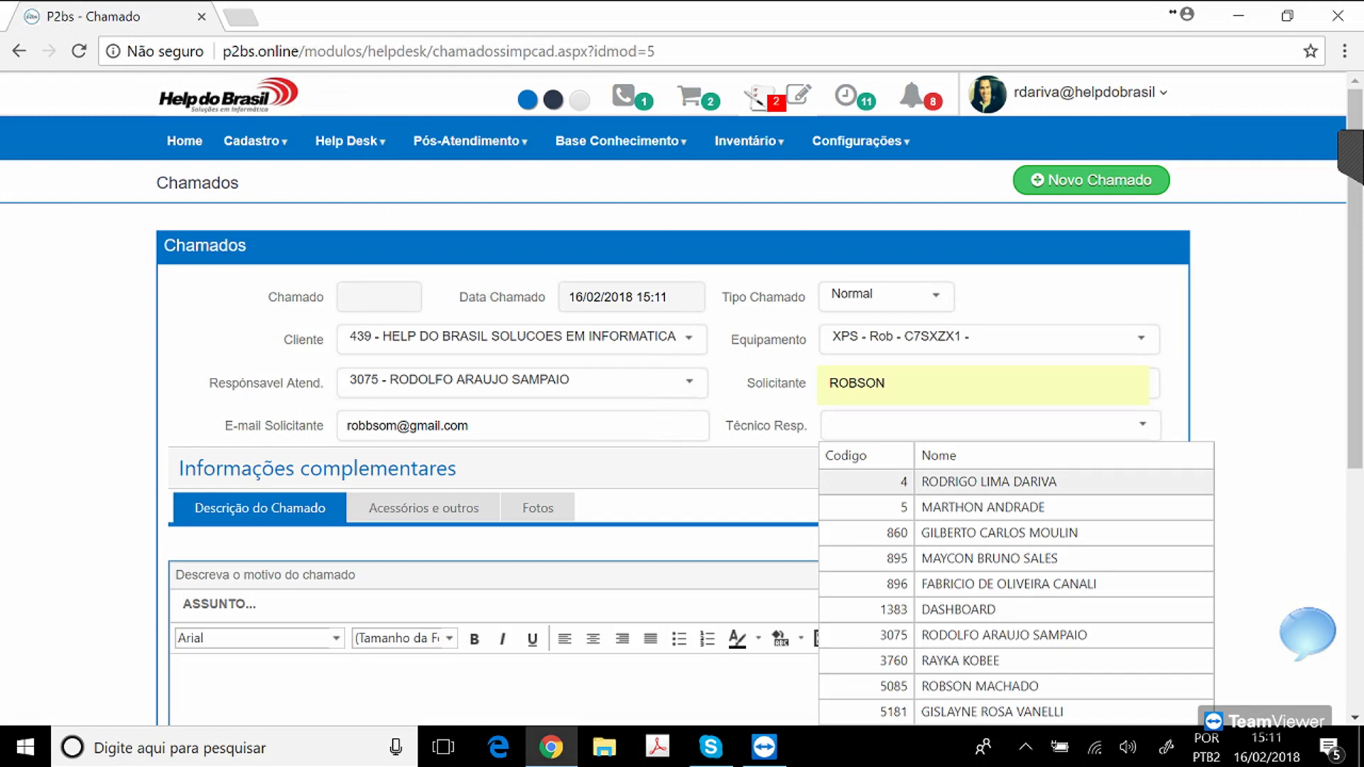
key("Return")
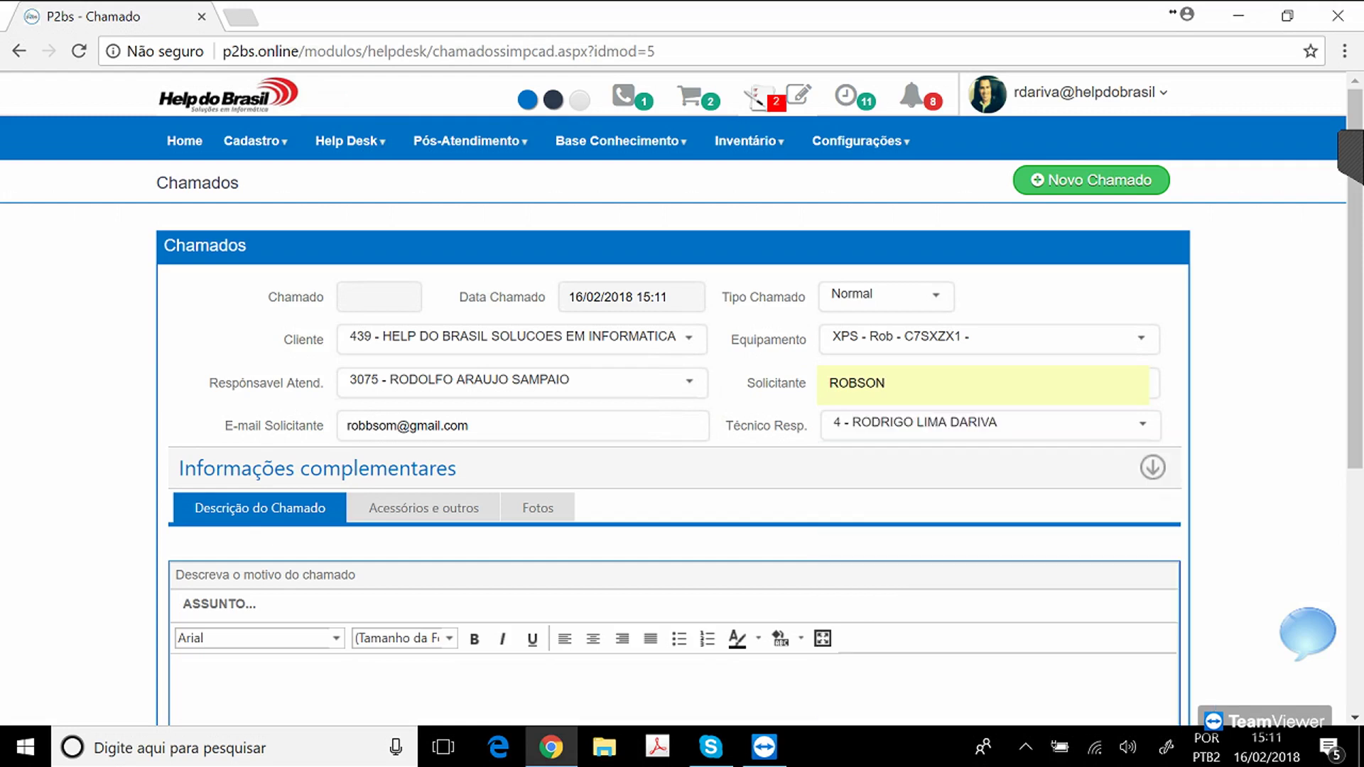
key("Tab")
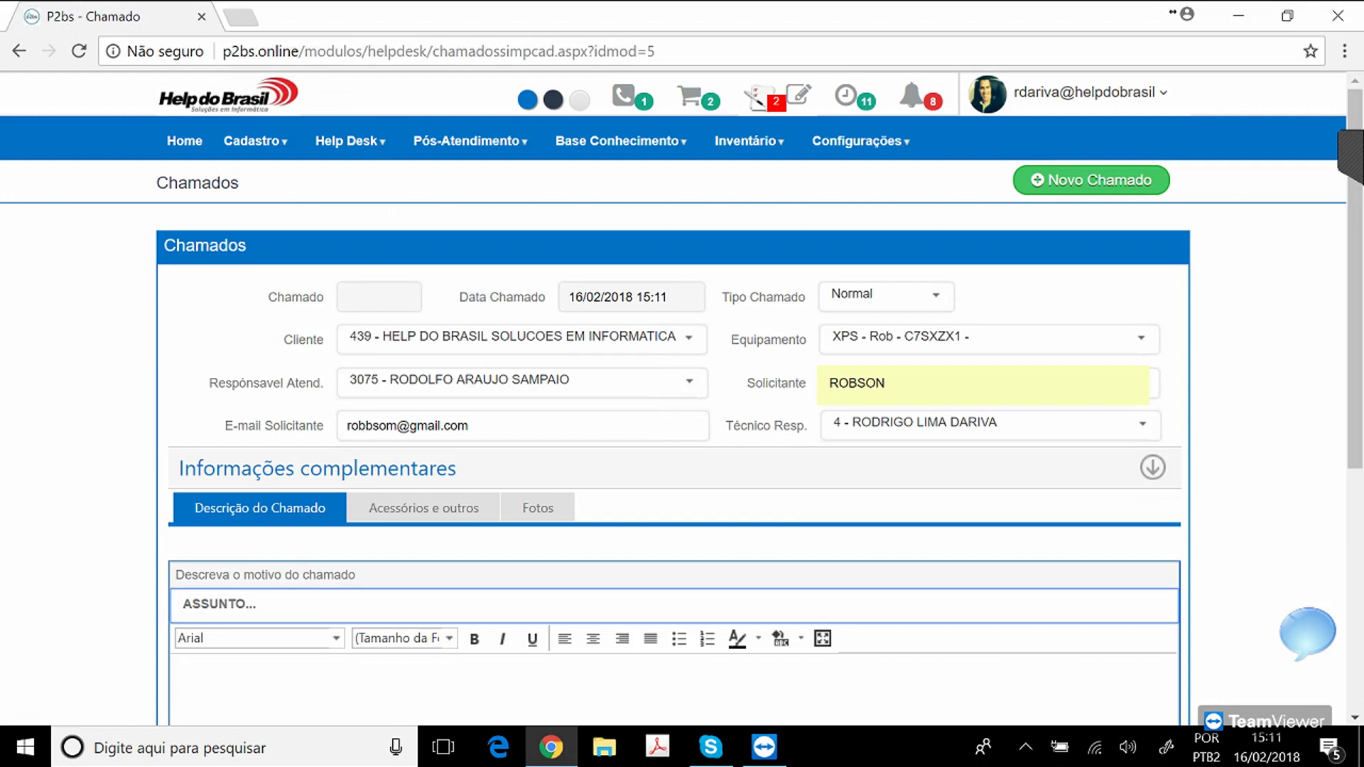
Enter subject IMPRESSORA NAO IMPRIME, describe the print-command failure, and add COM FONTE as accessories.
type("IMPRESSO")
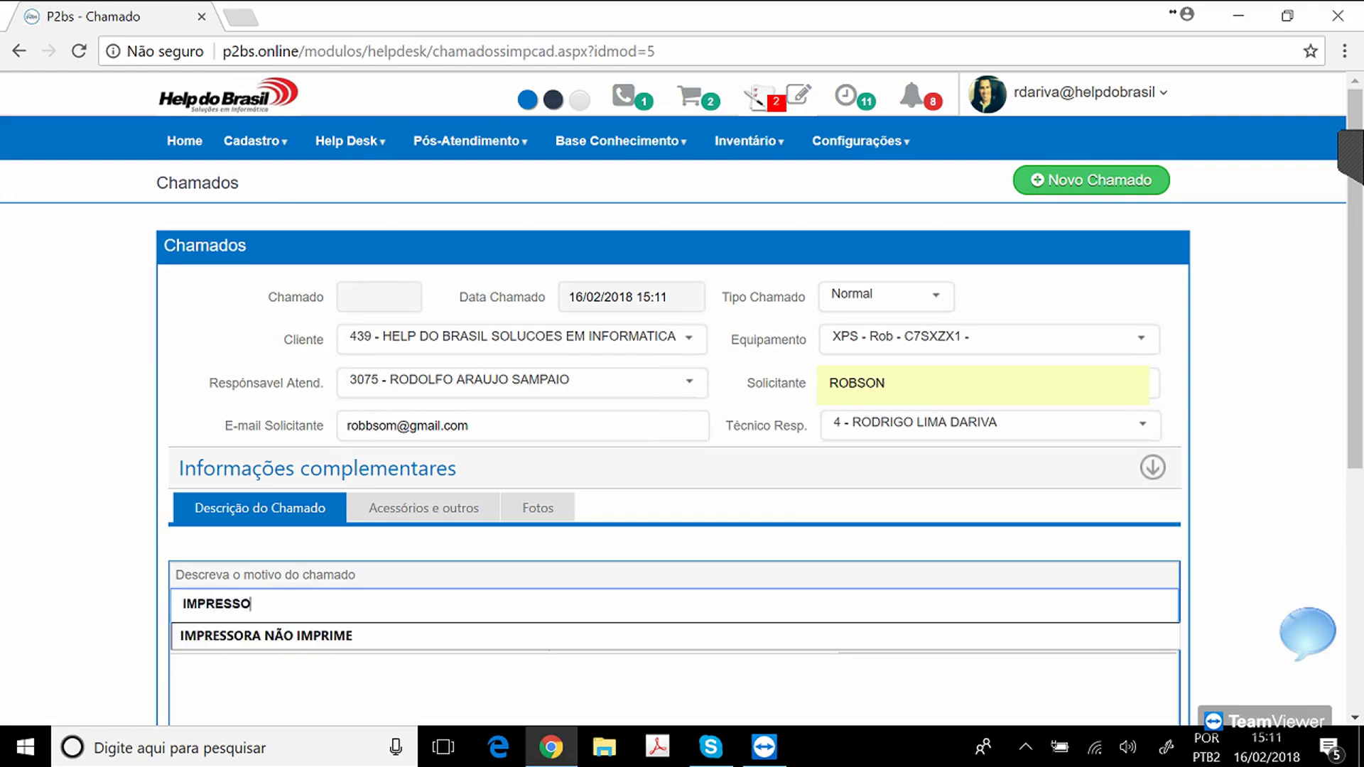
type("RA NA ")
type("O IMPRIME")
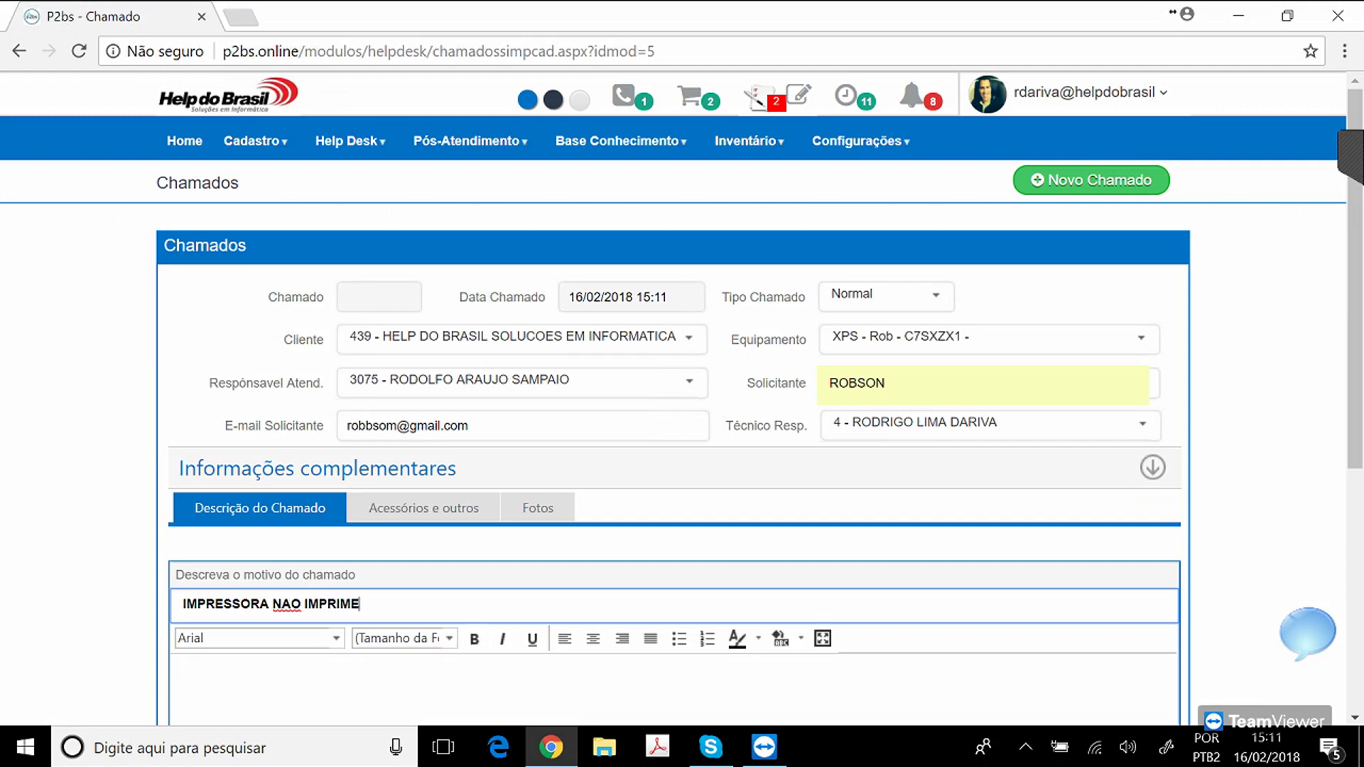
left_click(179, 667)
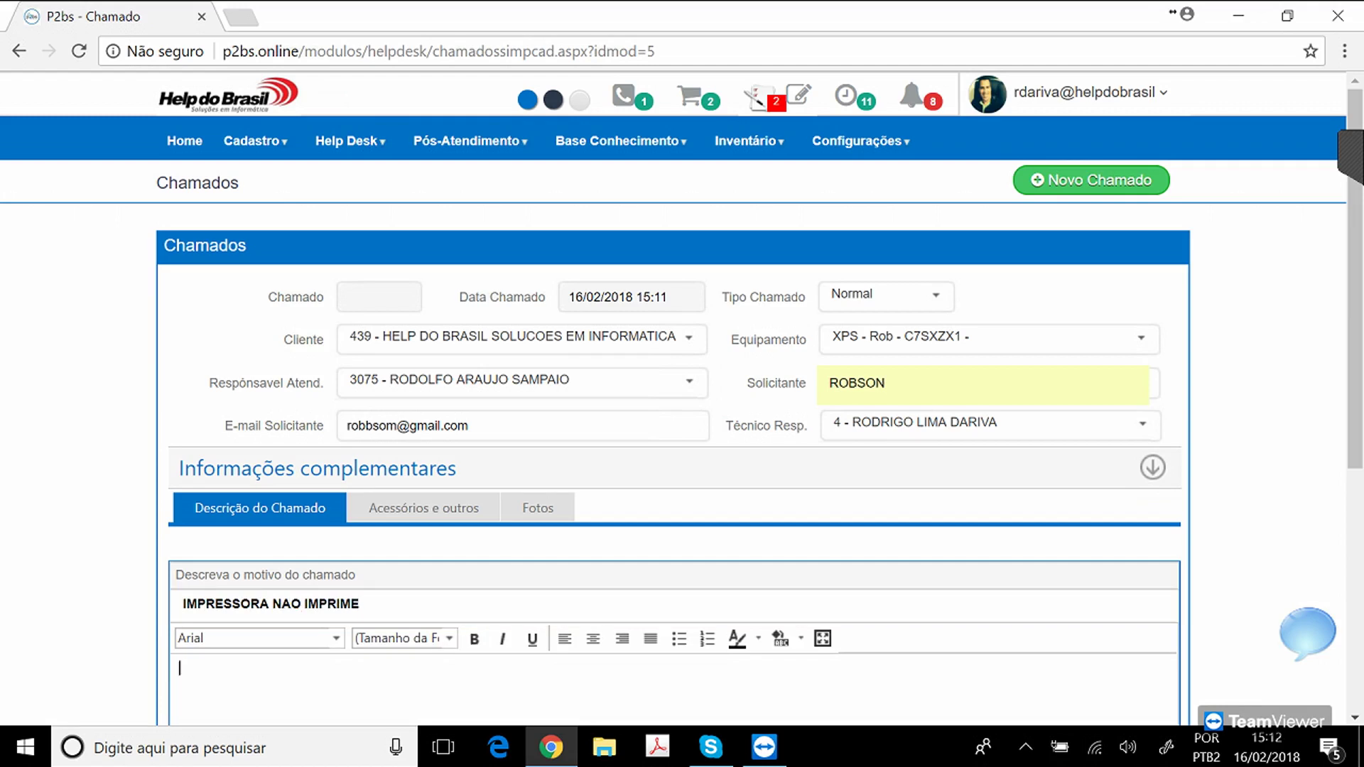
type("AO ENVIAR COMANDO PARA IMPRIMIR A M")
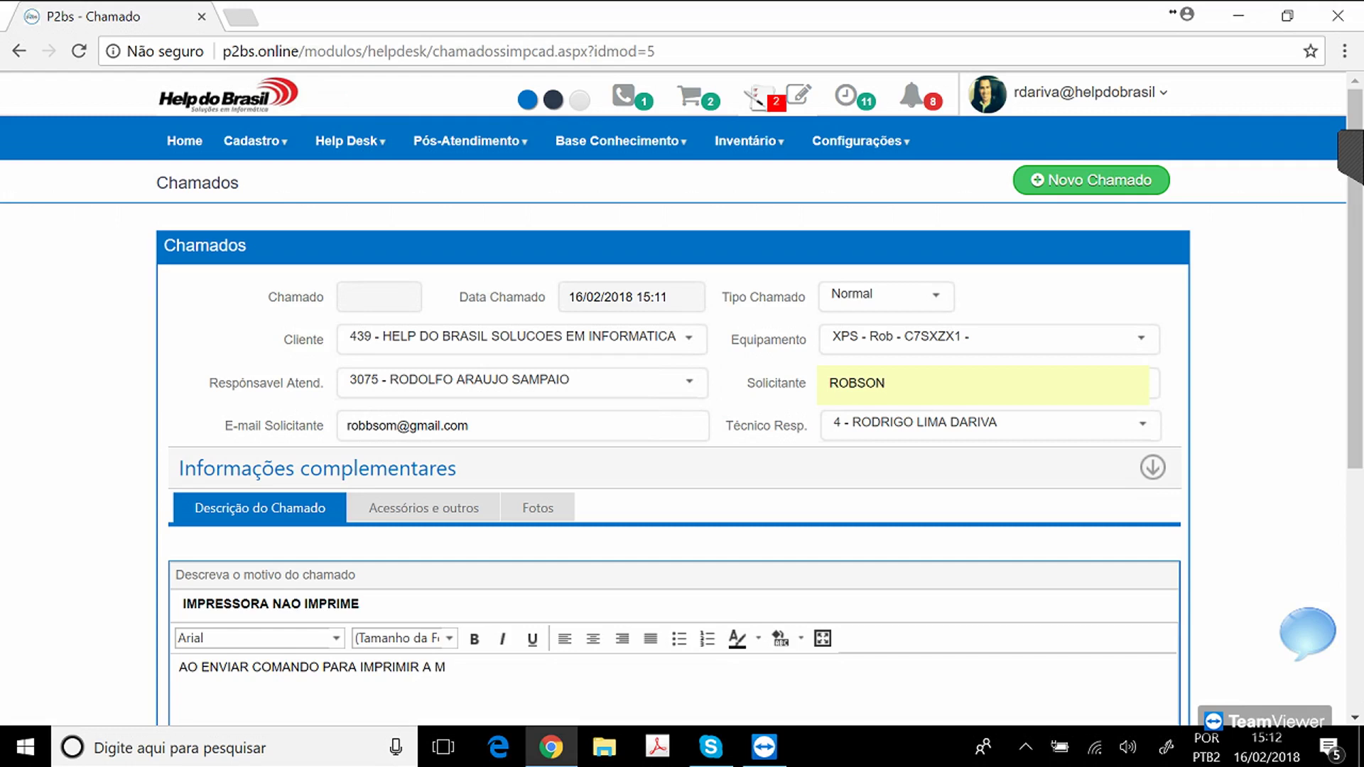
key("BackSpace")
type("IMPRESSORA NAO IMPRIME.")
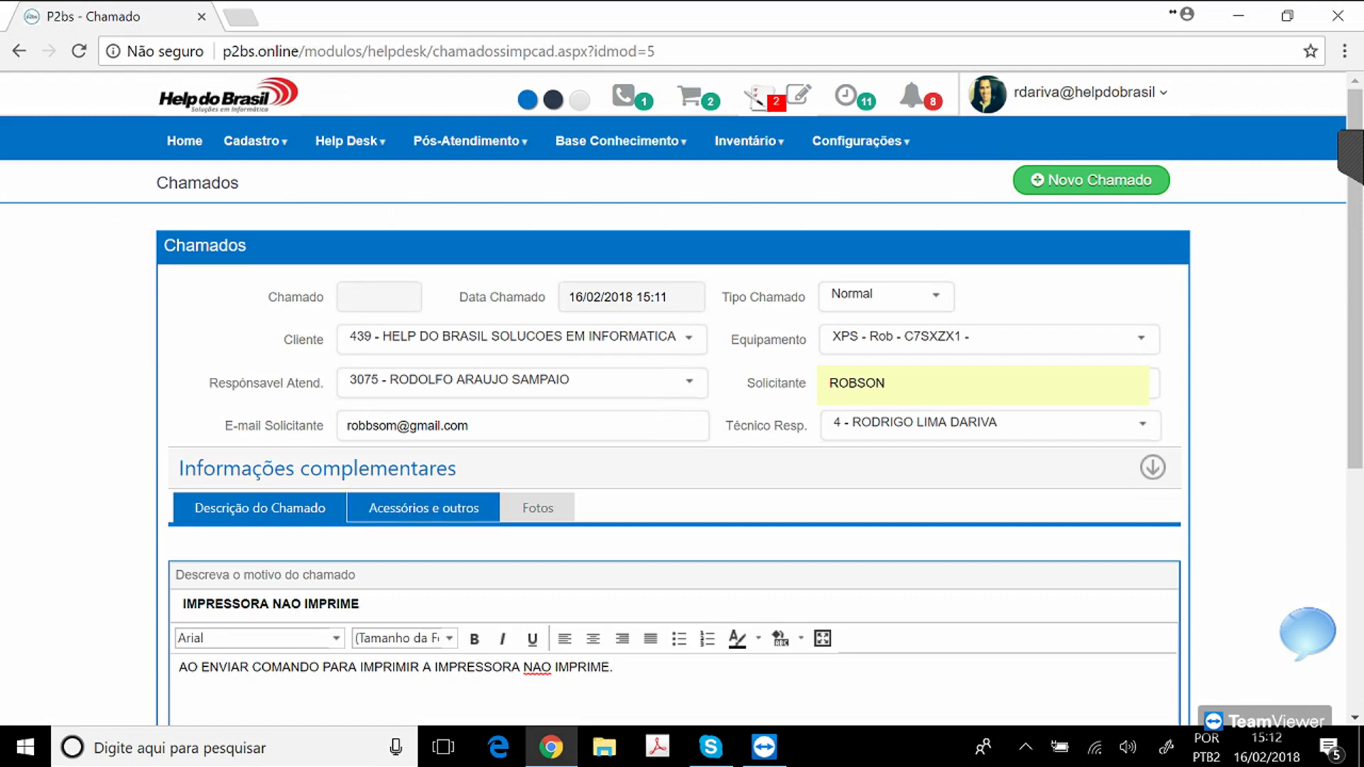
left_click(423, 508)
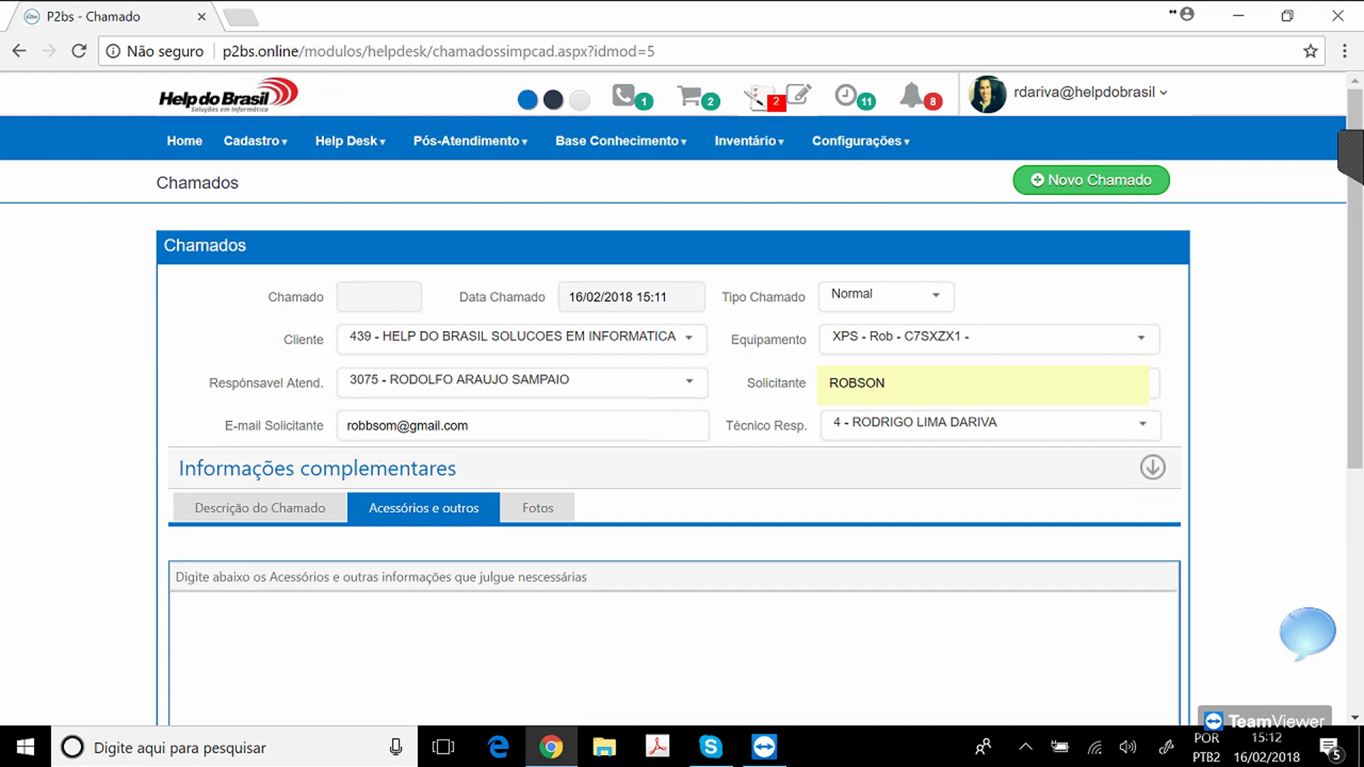
type("COM FONTE")
Open the Fotos section and cancel the file chooser, leaving no photo attached.
left_click(260, 508)
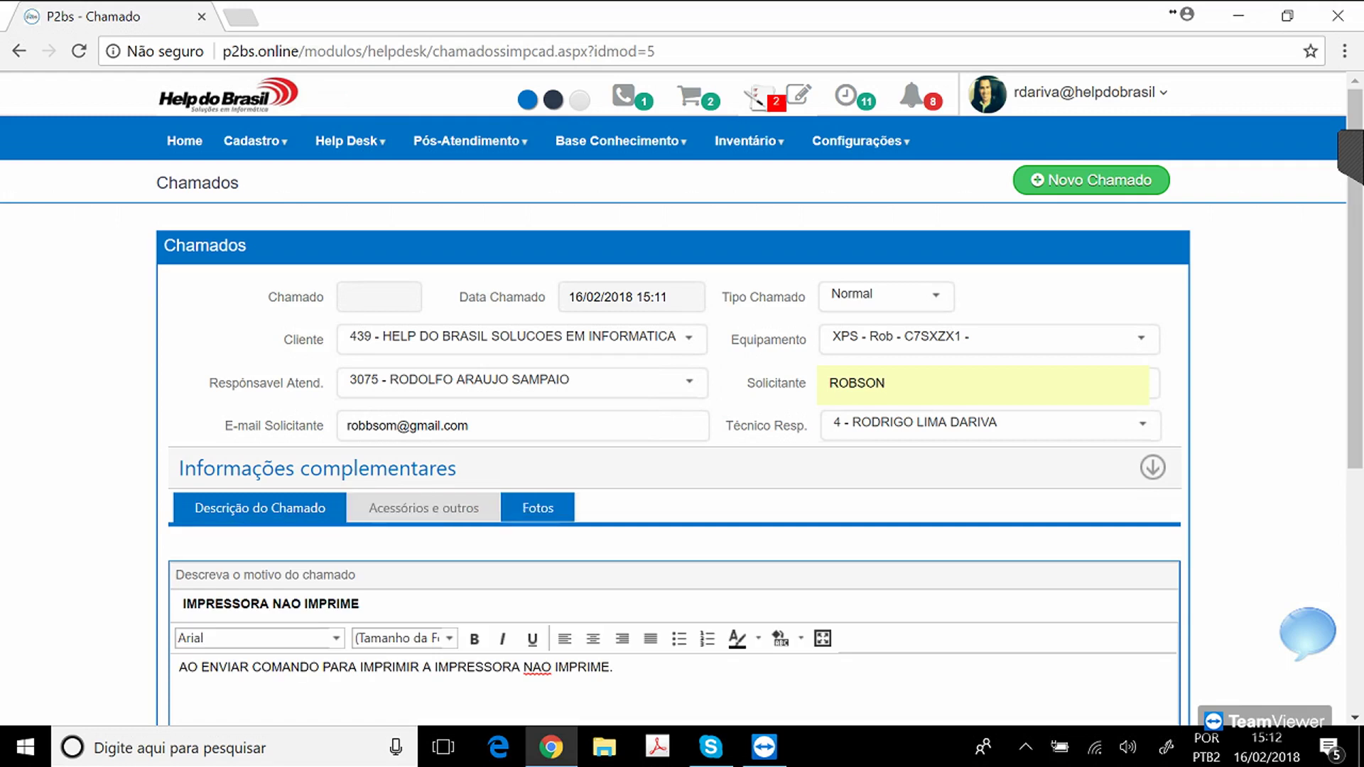
left_click(538, 508)
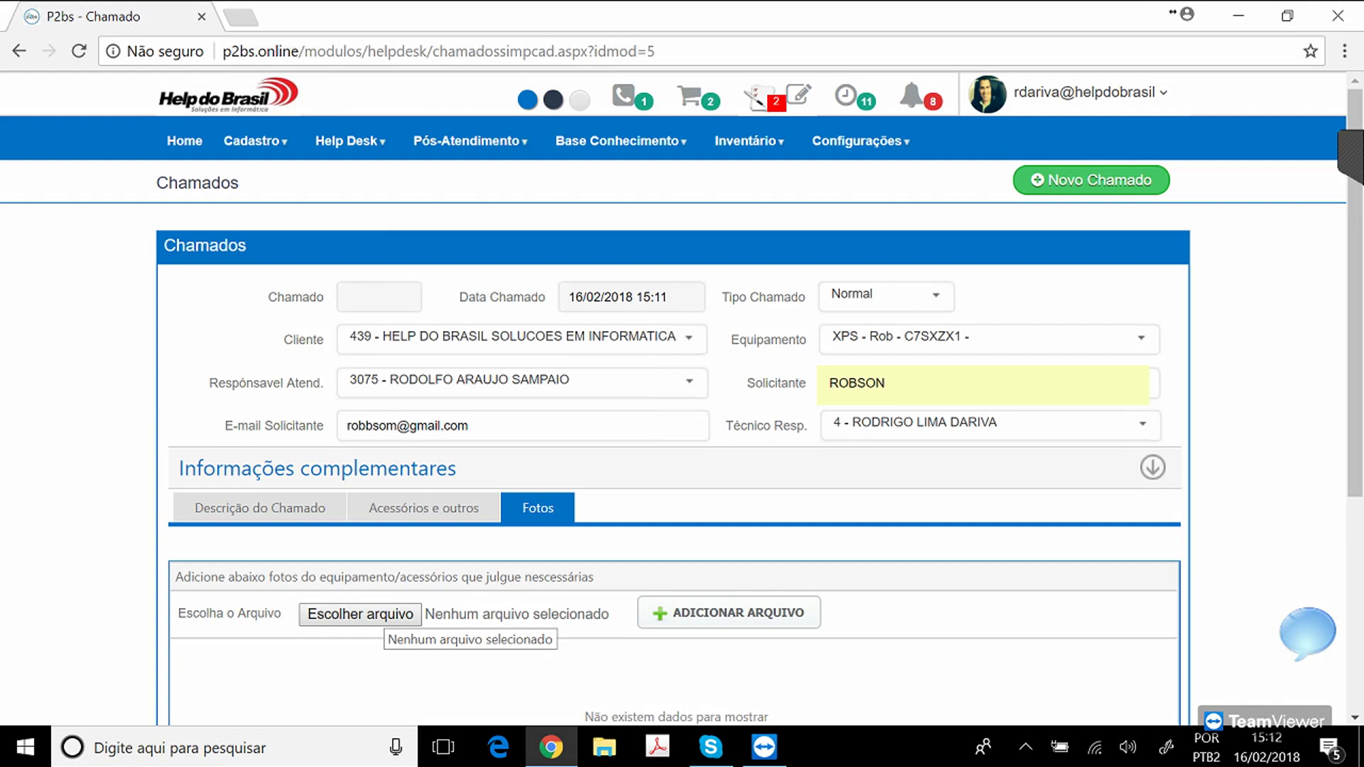
left_click(383, 614)
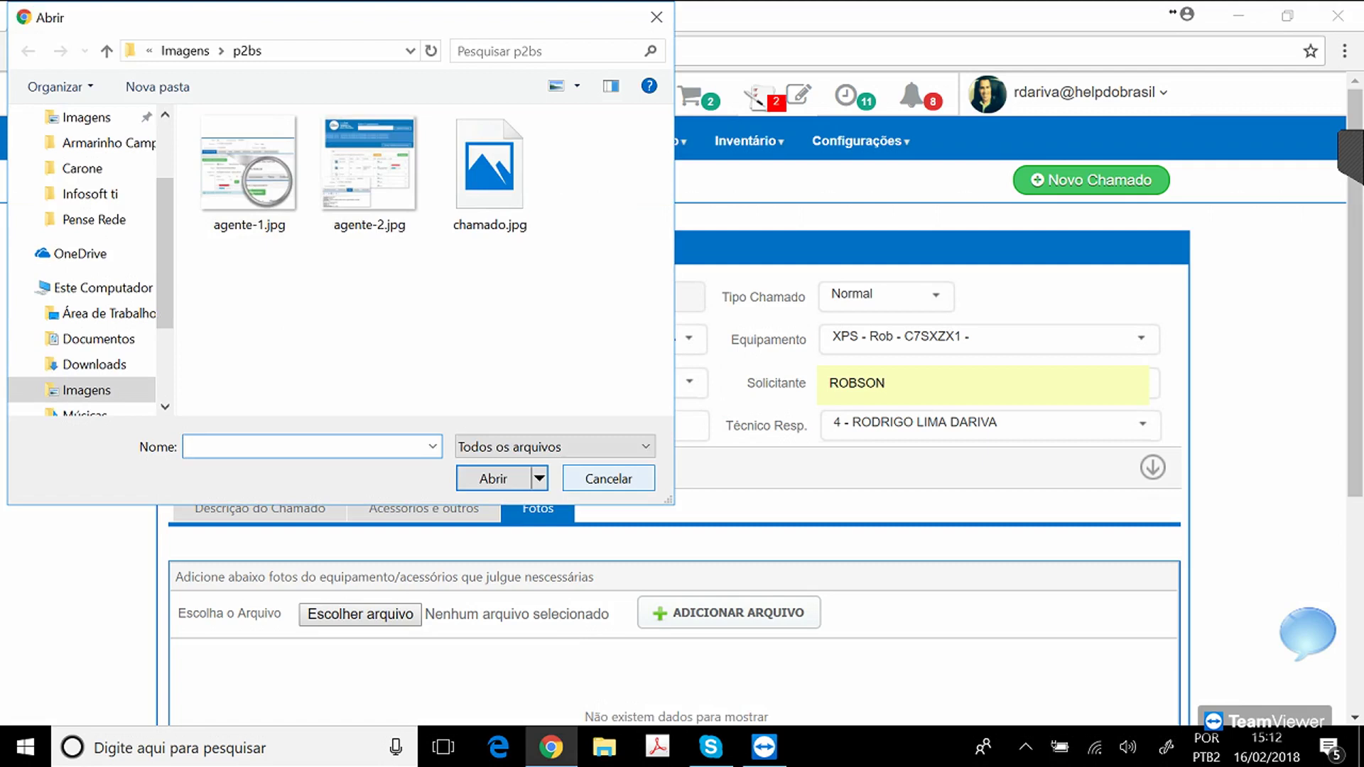
key("Escape")
Set Tipo Abertura under Informações complementares to 4 - TELEFONE.
left_click(1152, 468)
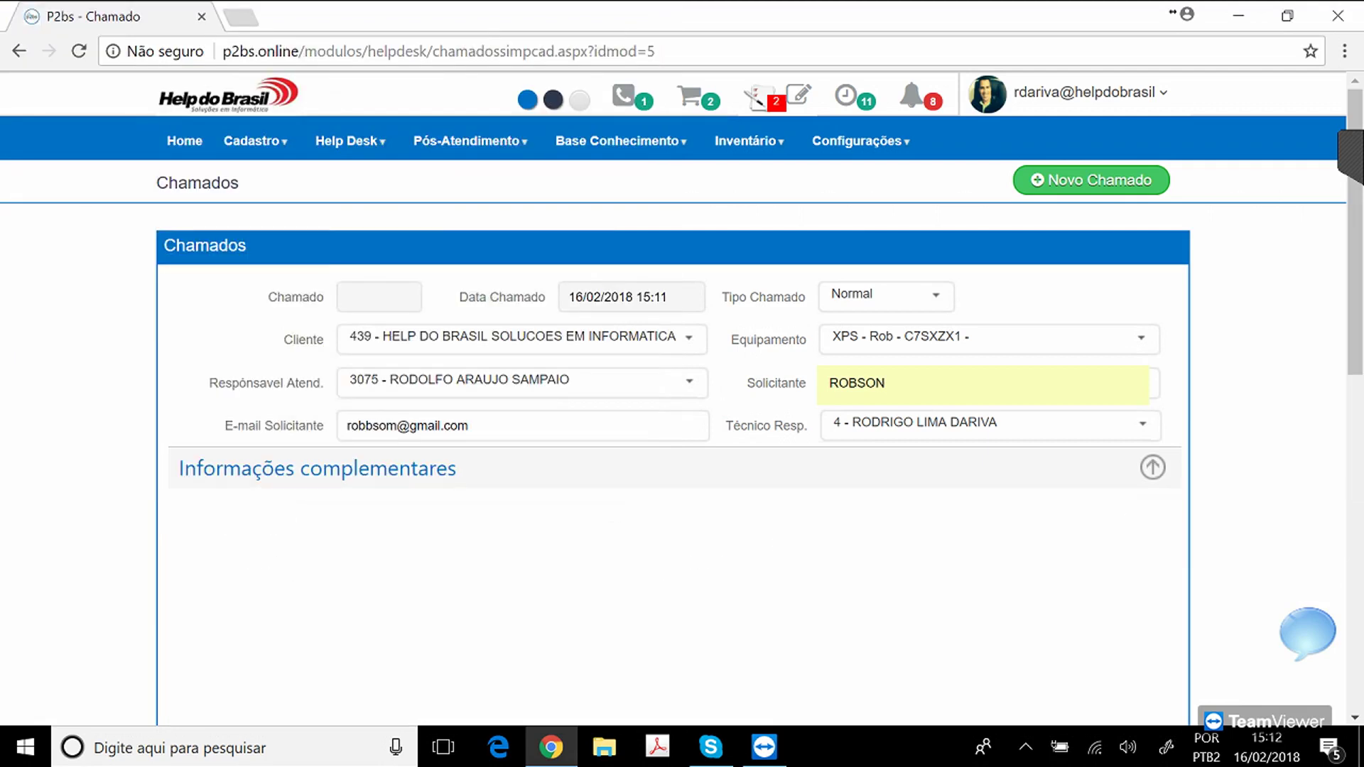
left_click(646, 519)
key("Down")
key("Down")
key("Down")
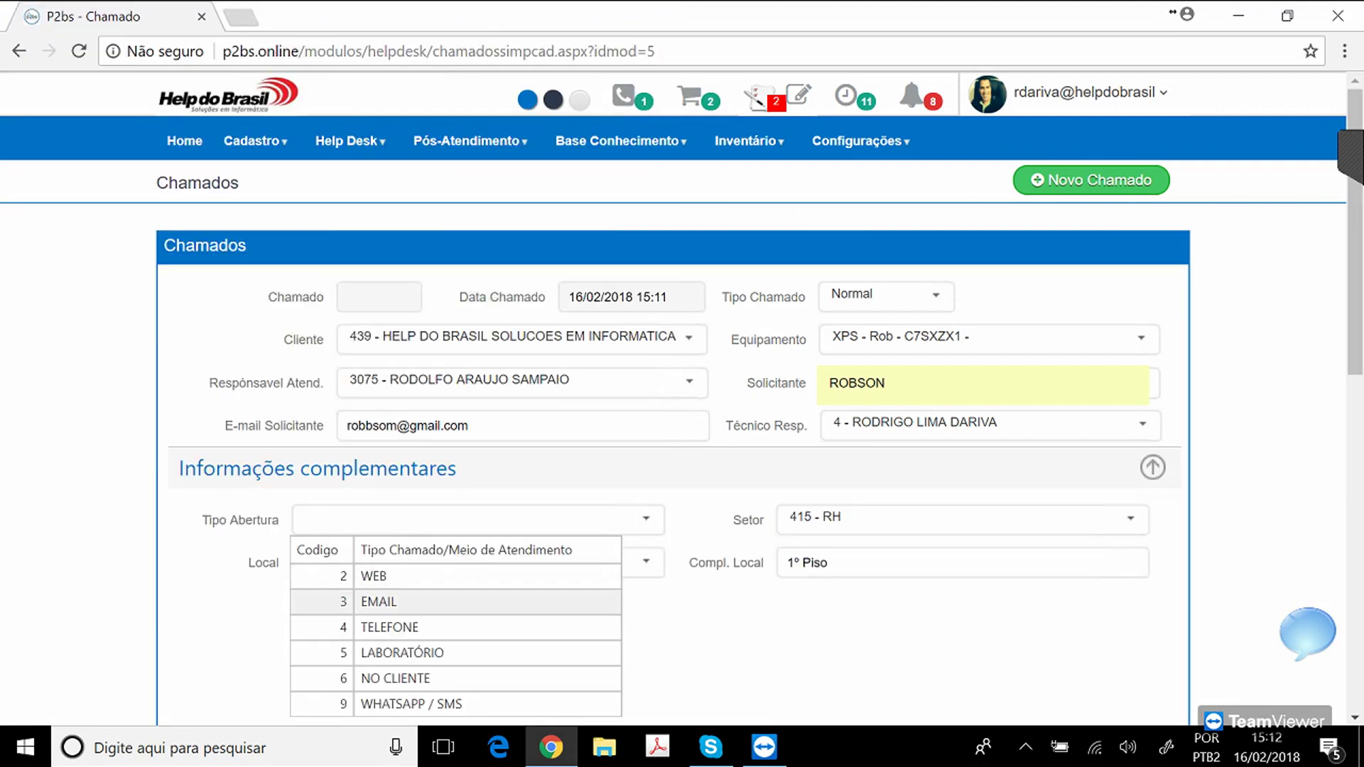
key("Return")
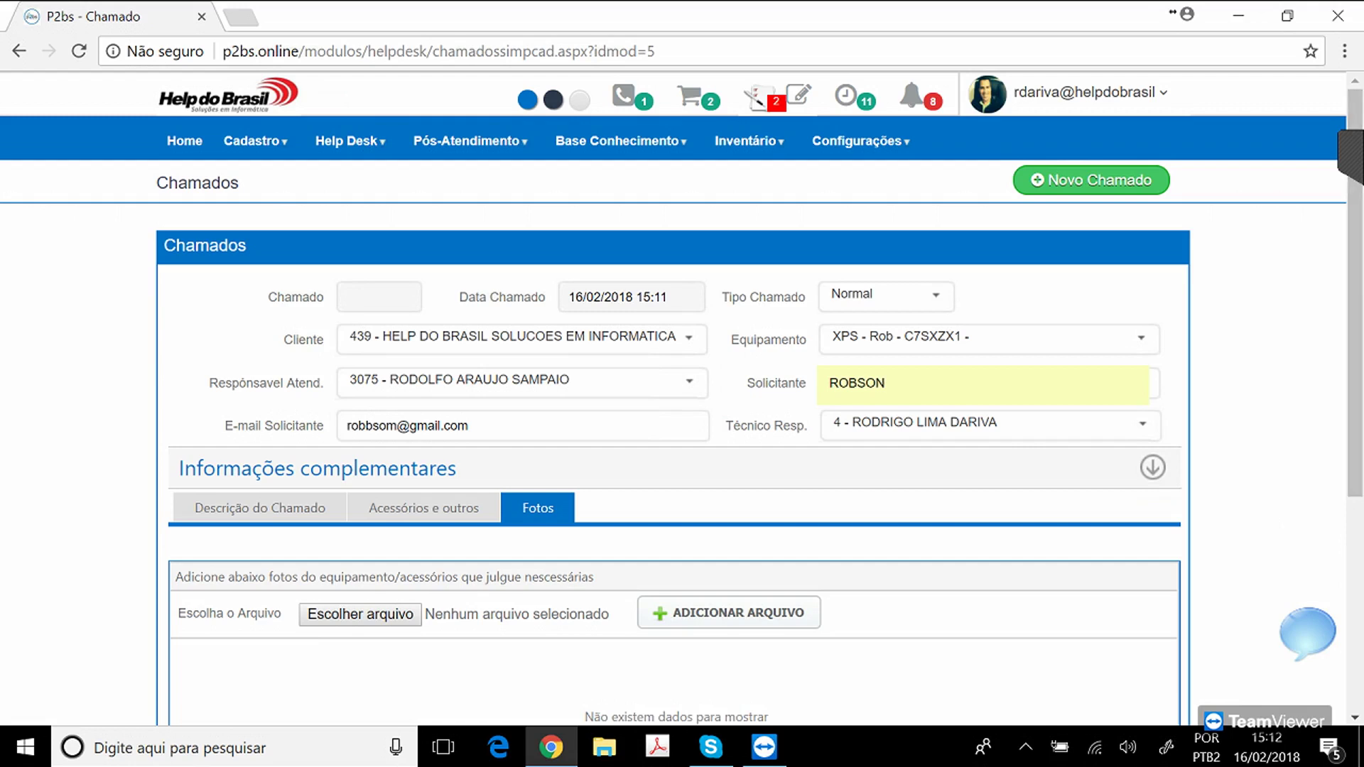
Open a new Chrome incognito window and load the P2bs site.
right_click(551, 747)
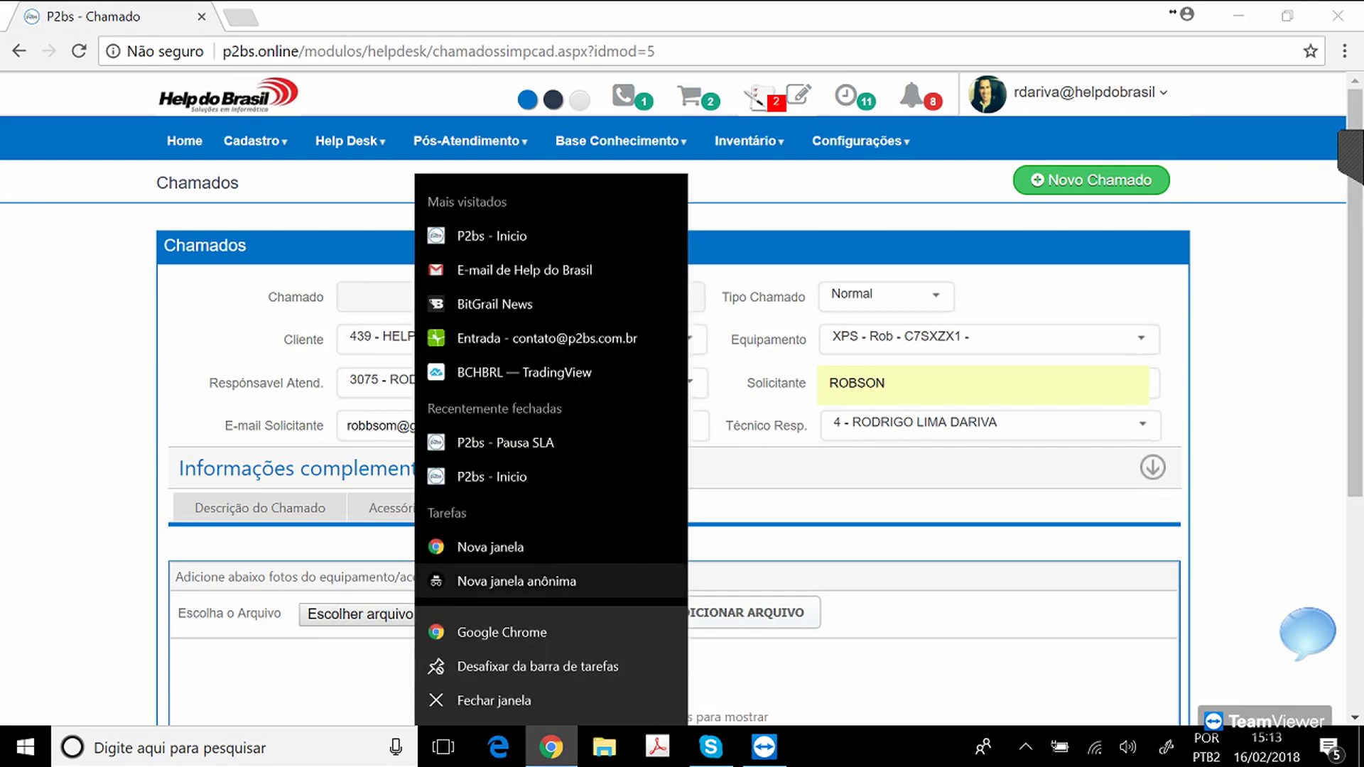
left_click(517, 581)
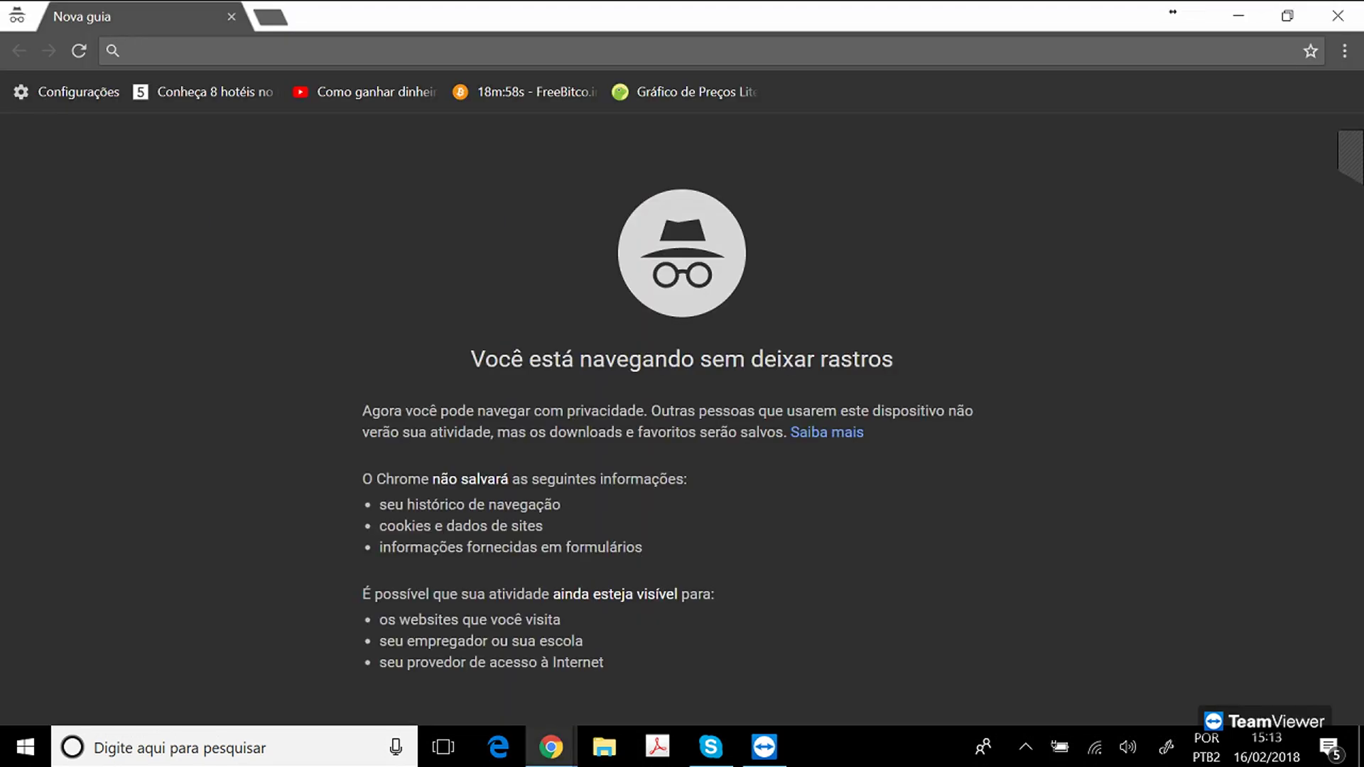
type("P2")
key("Return")
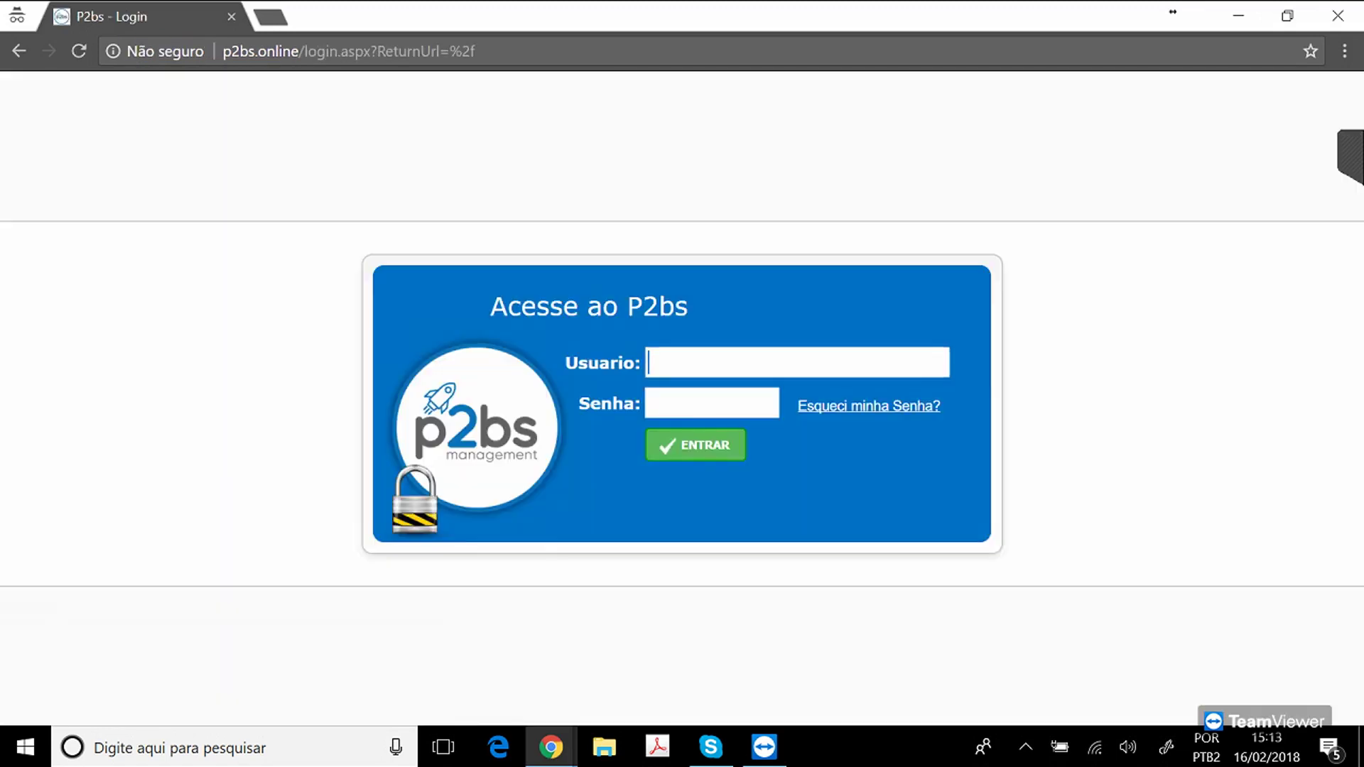
Log in to P2bs with the saved client username and its password.
left_click(796, 362)
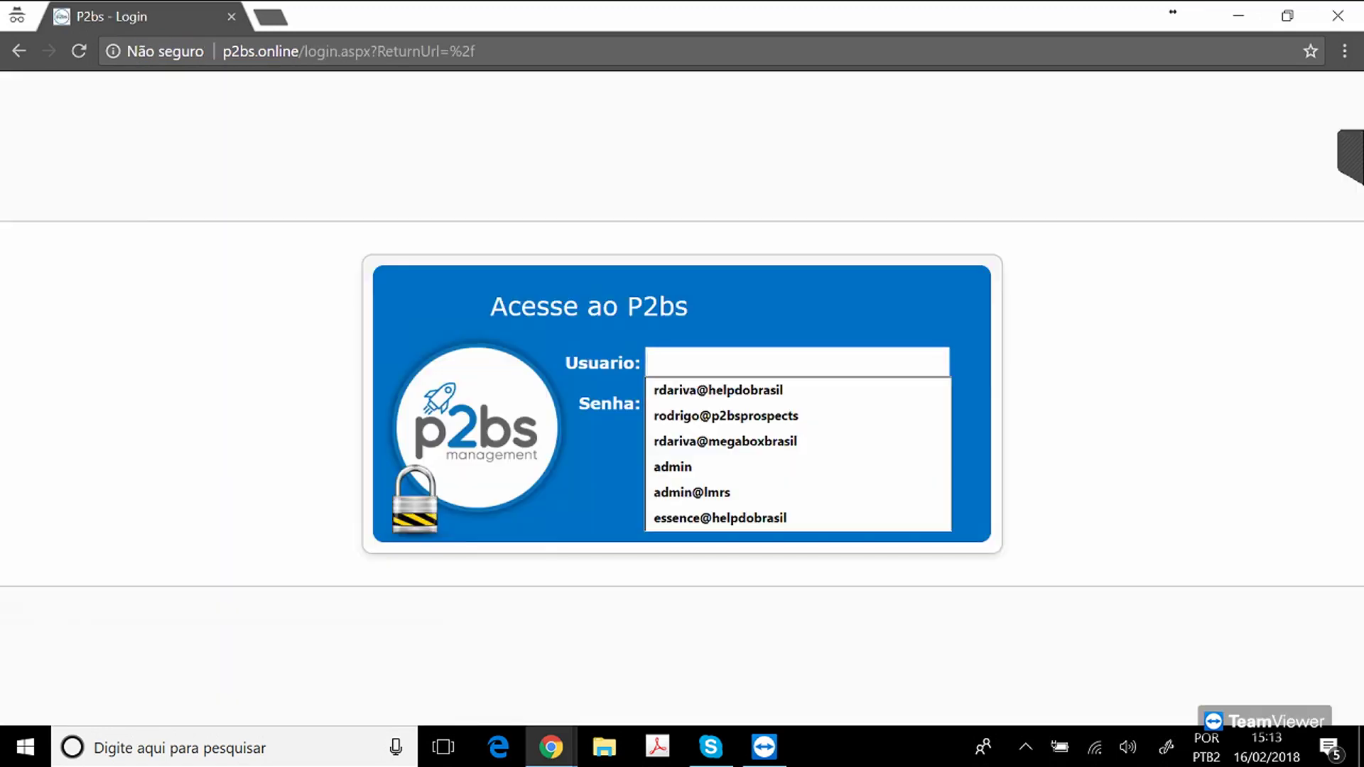
key("Down")
key("Down")
key("Down")
key("Down")
key("Down")
key("Down")
key("Return")
key("Tab")
type("******")
key("Return")
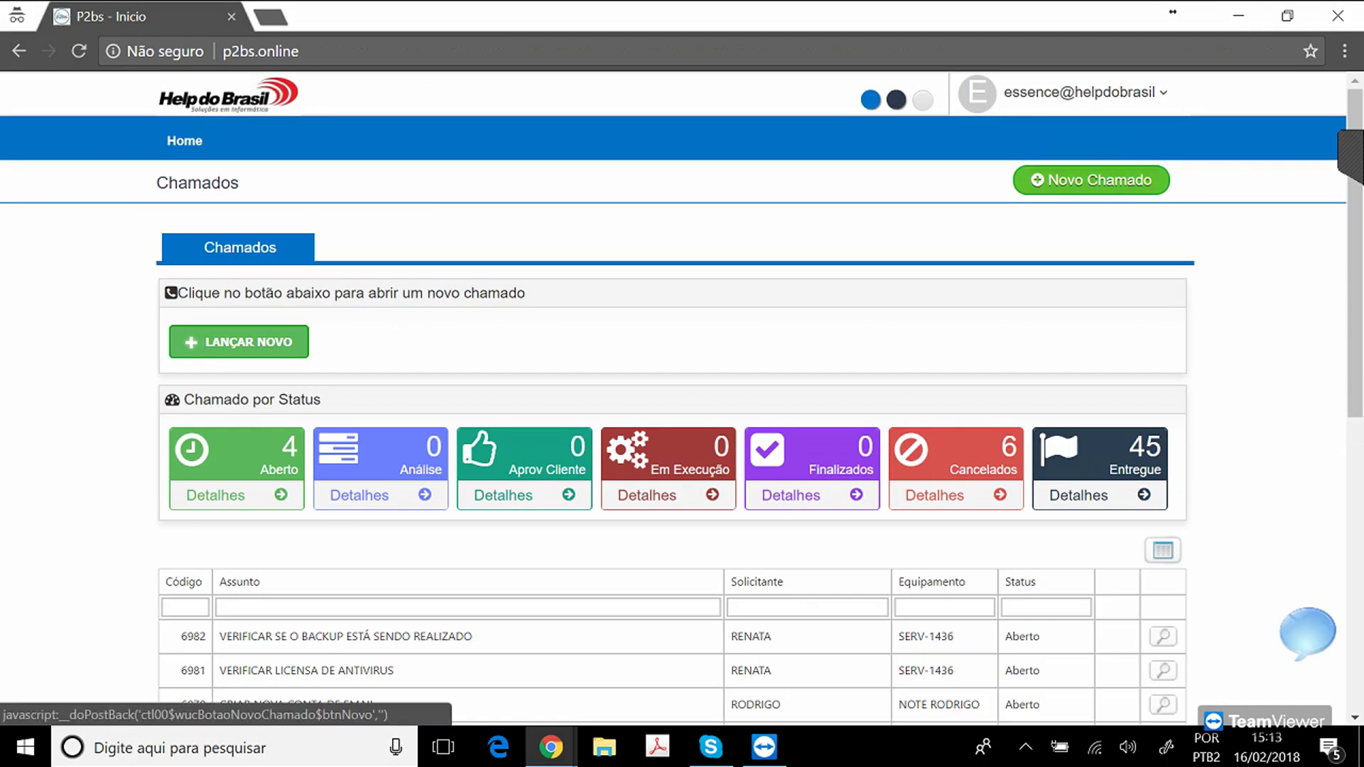
Start a Novo Chamado with the notebook as Equipamento, then close the incognito window.
scroll(671, 426, "down", 3)
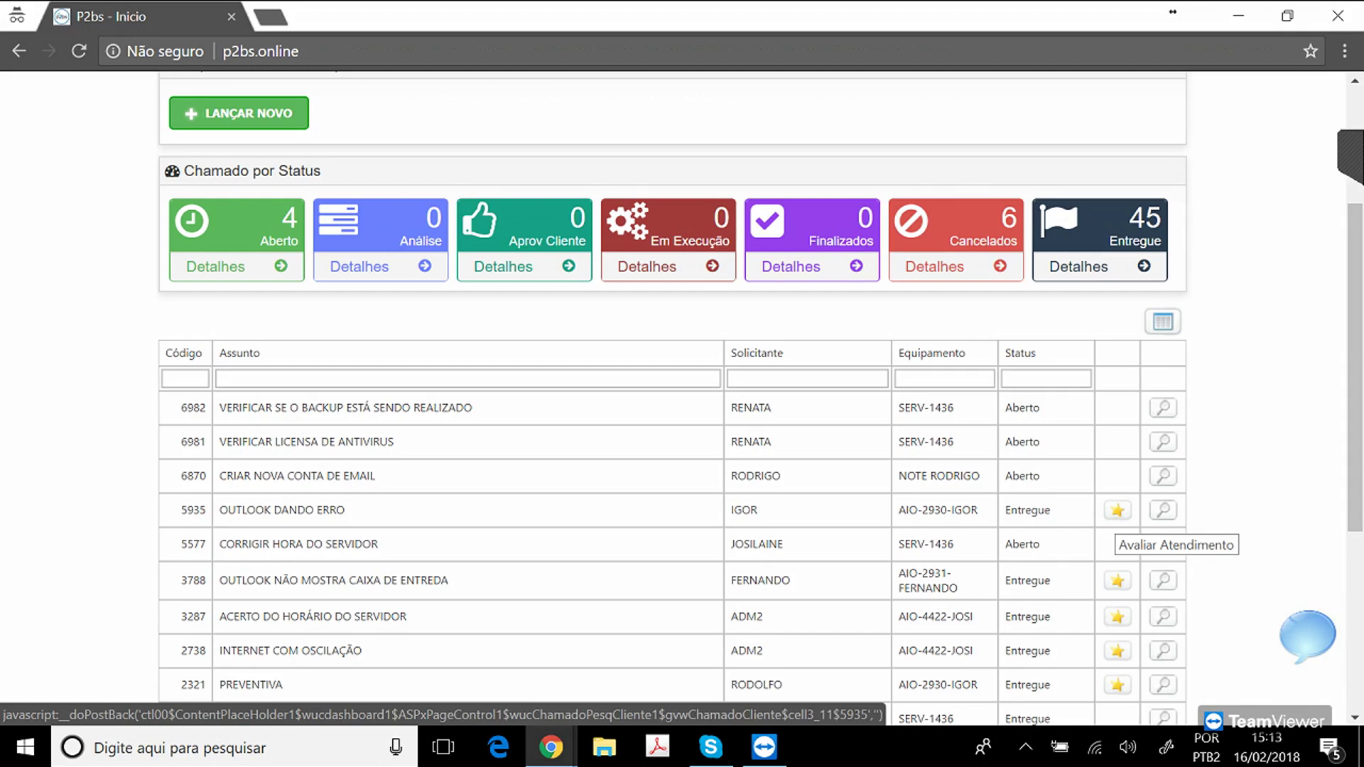
left_click_drag(1355, 440, 1355, 324)
left_click(1066, 182)
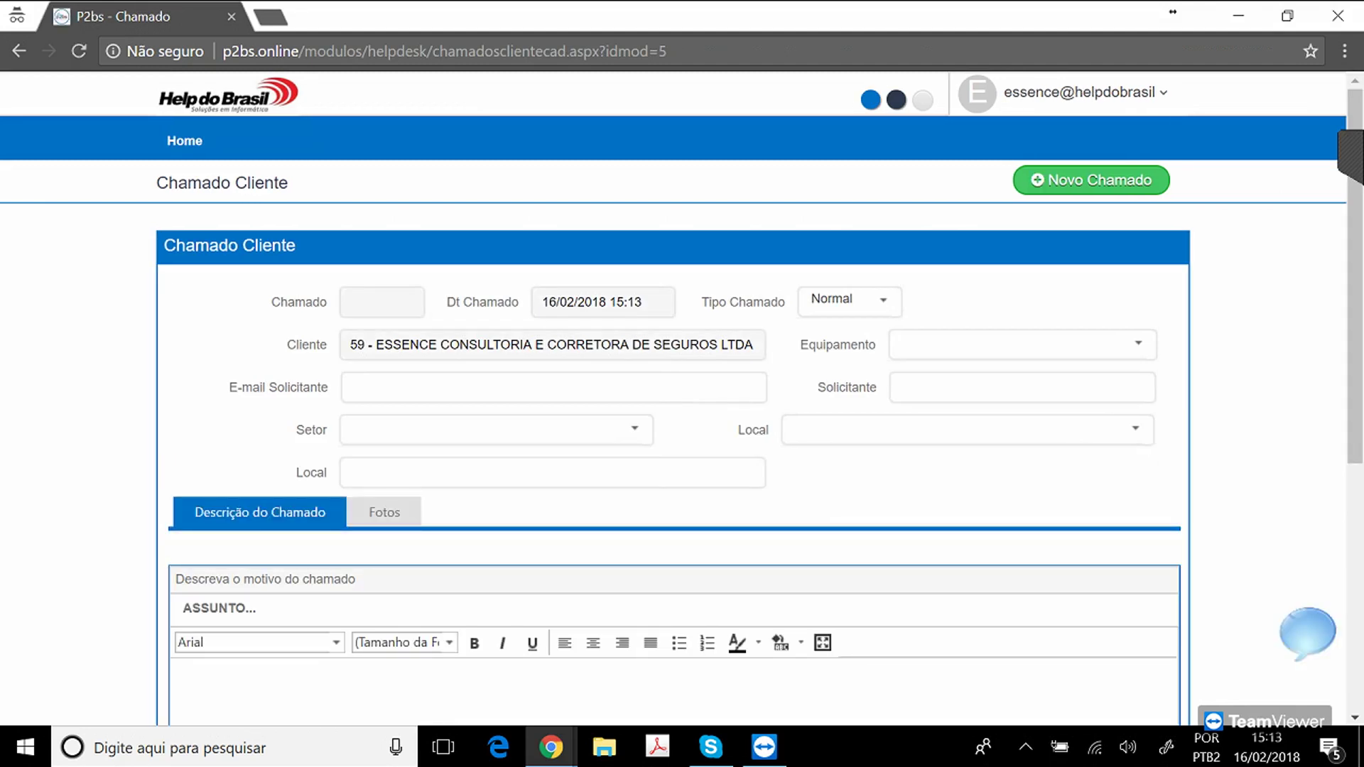
left_click(1139, 344)
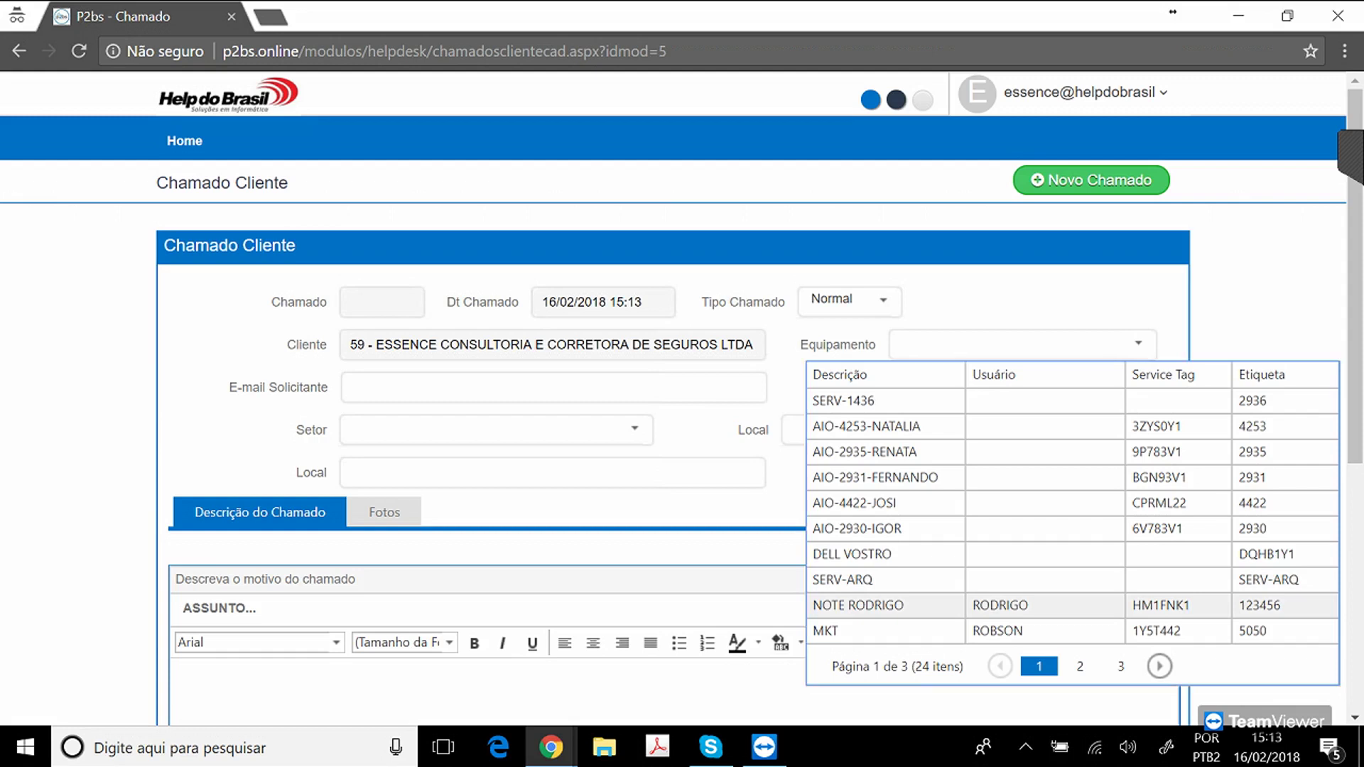
left_click(995, 606)
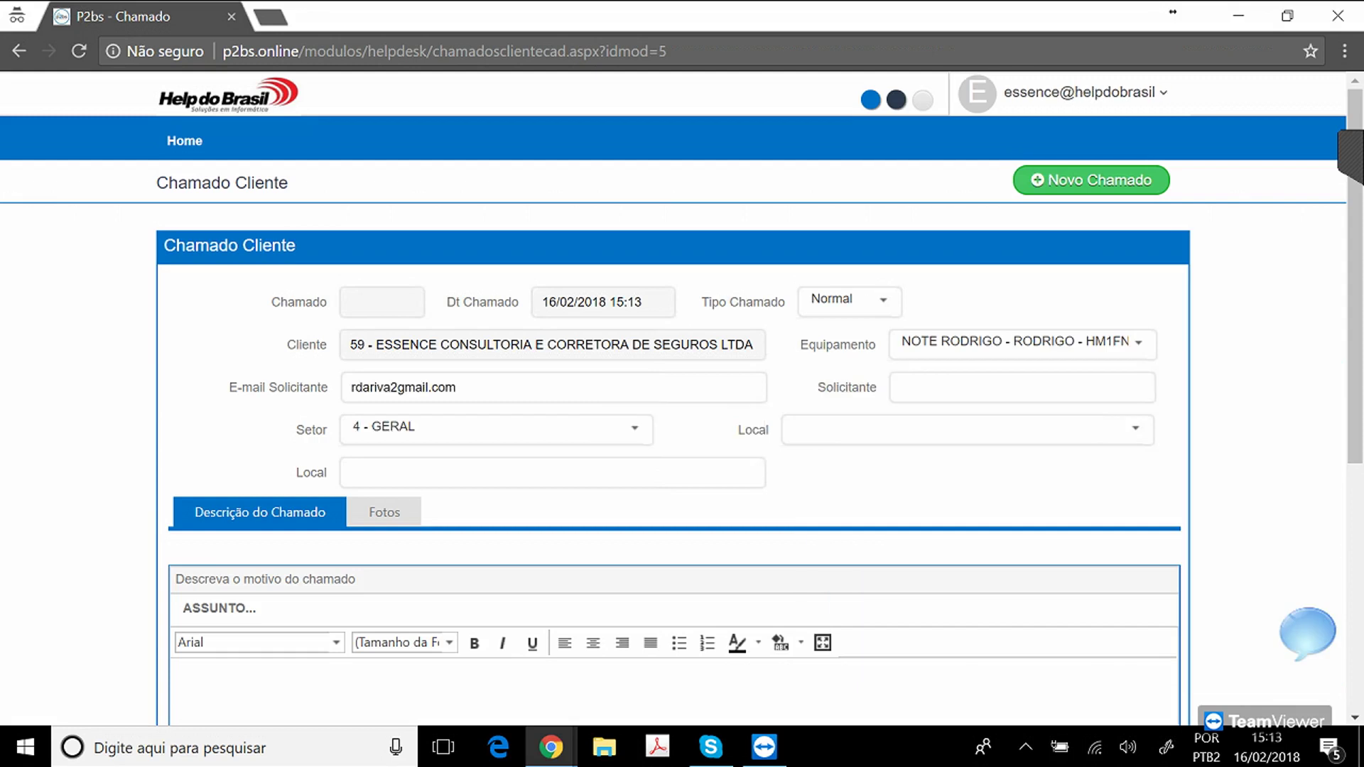
left_click(1016, 388)
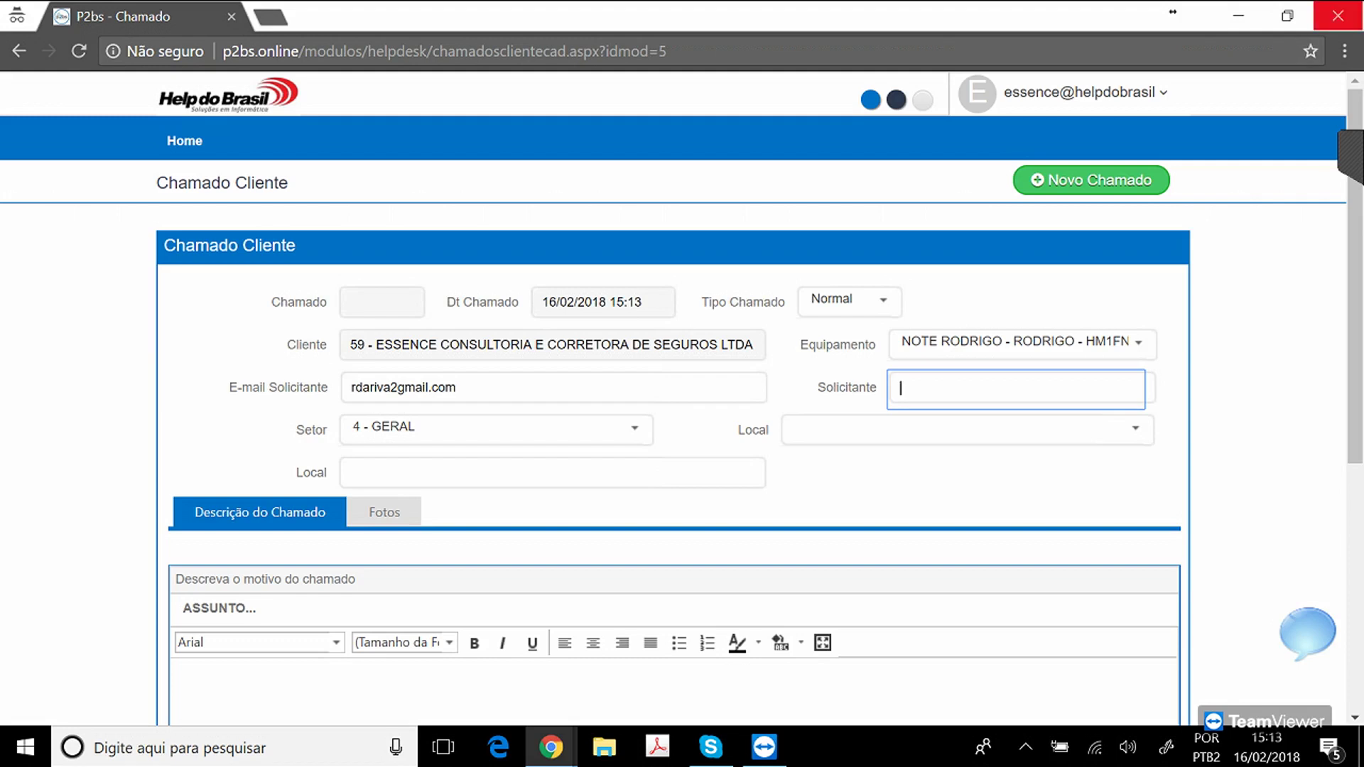
left_click(1338, 16)
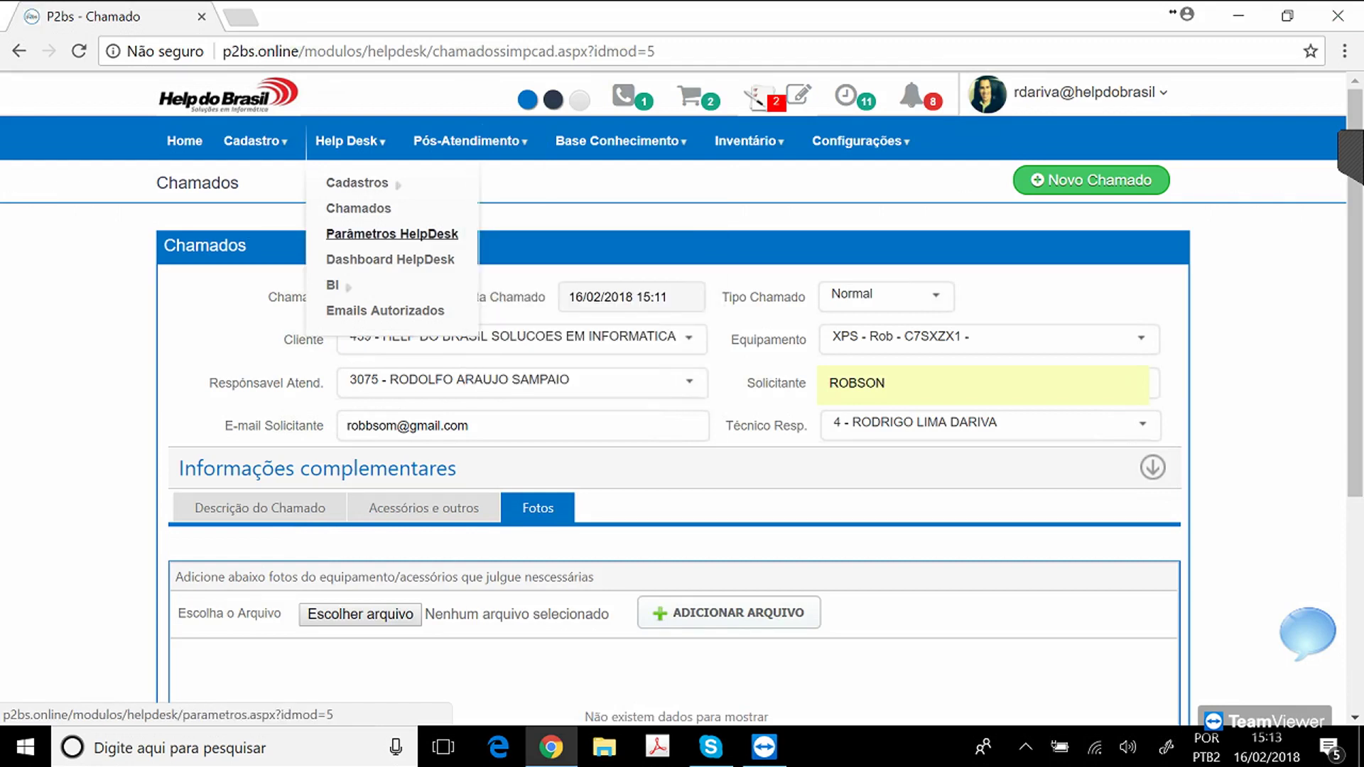
left_click(392, 234)
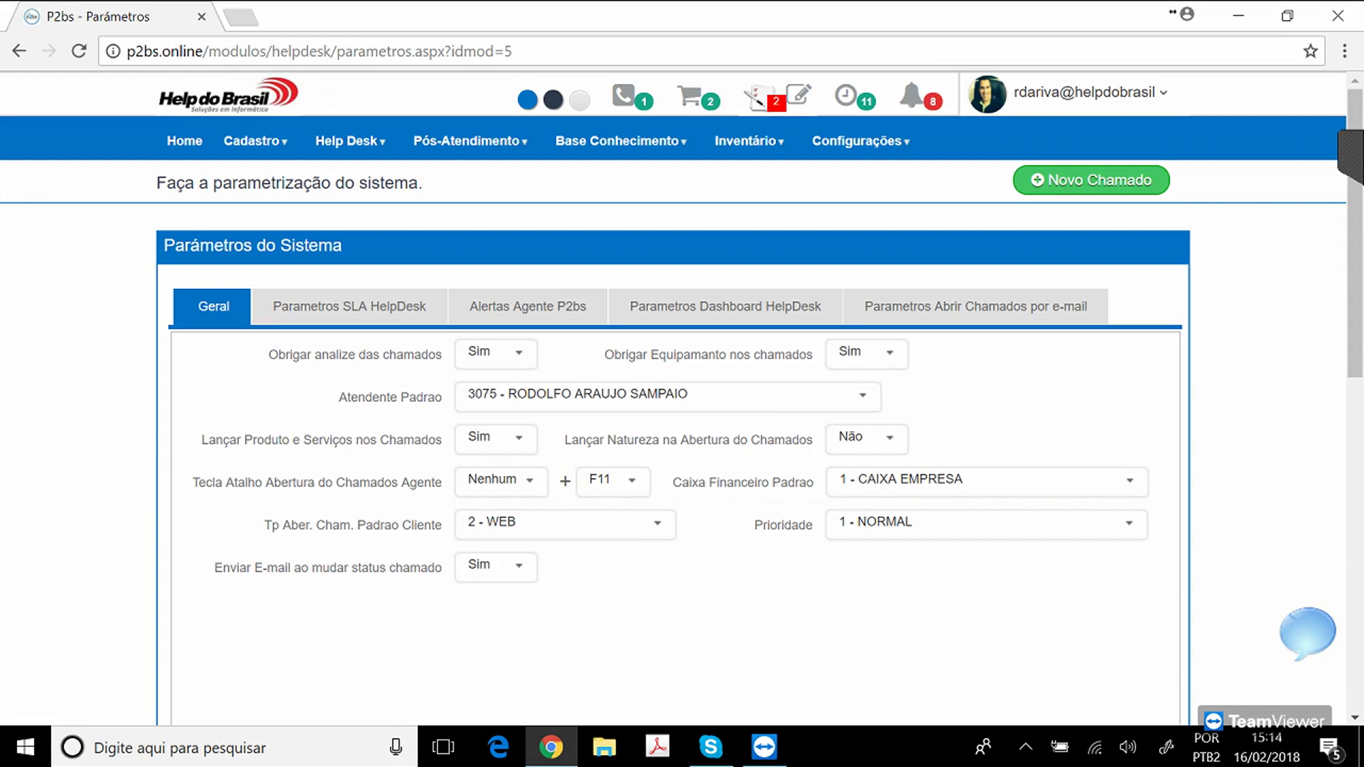
left_click(975, 306)
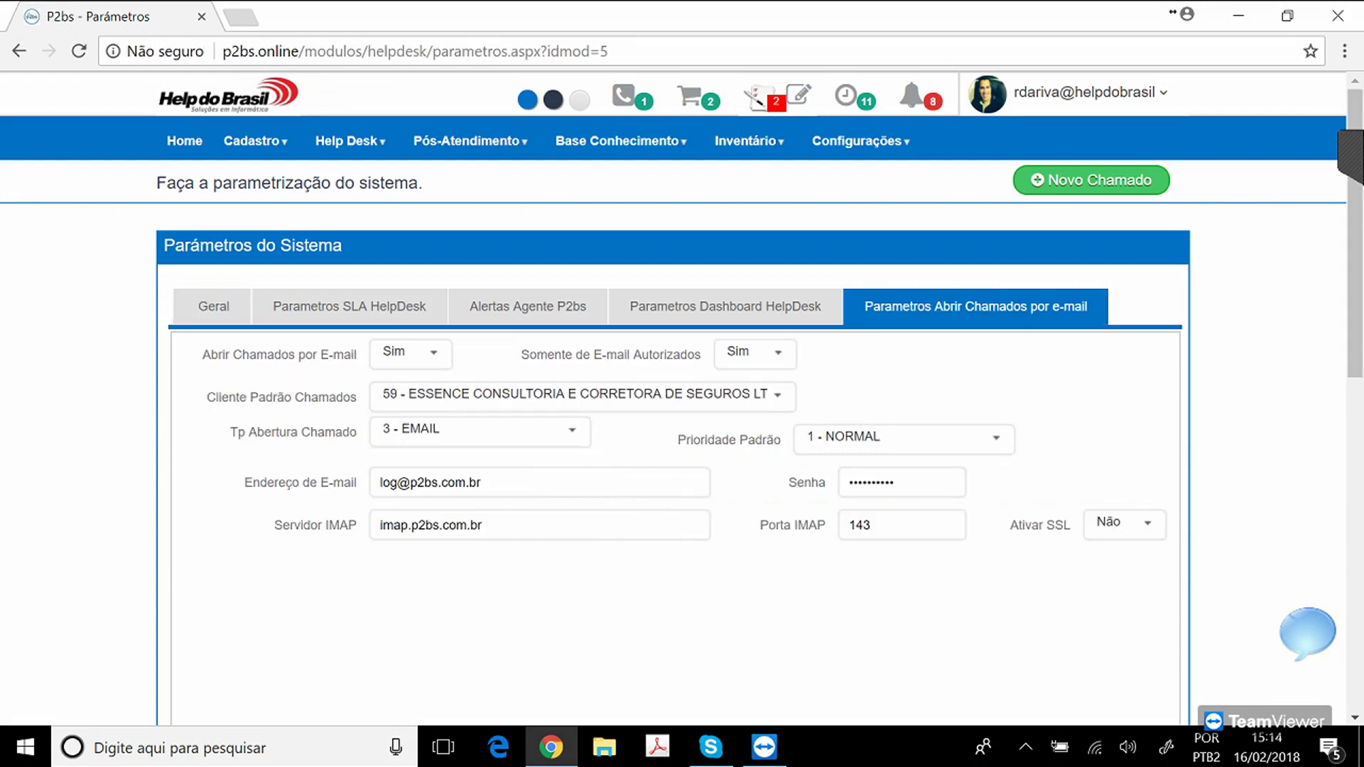
triple_click(430, 483)
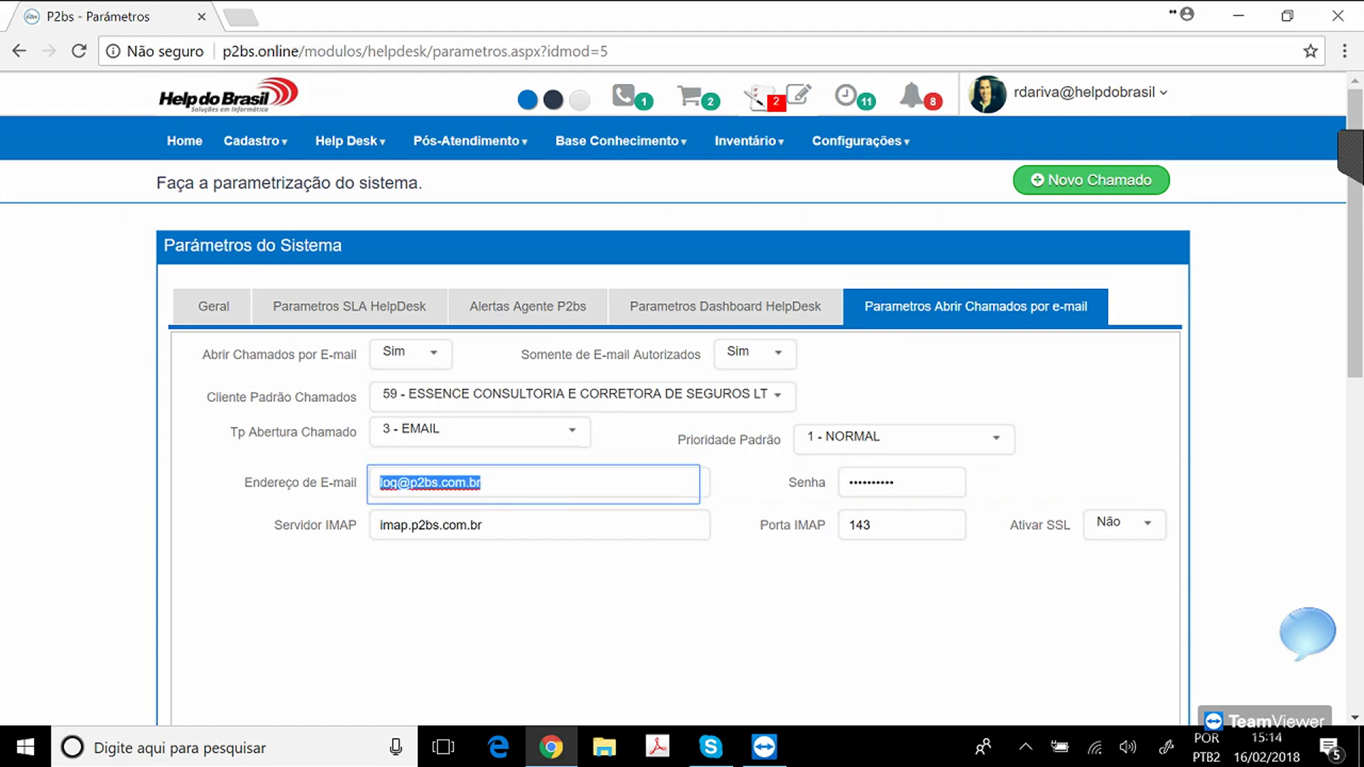
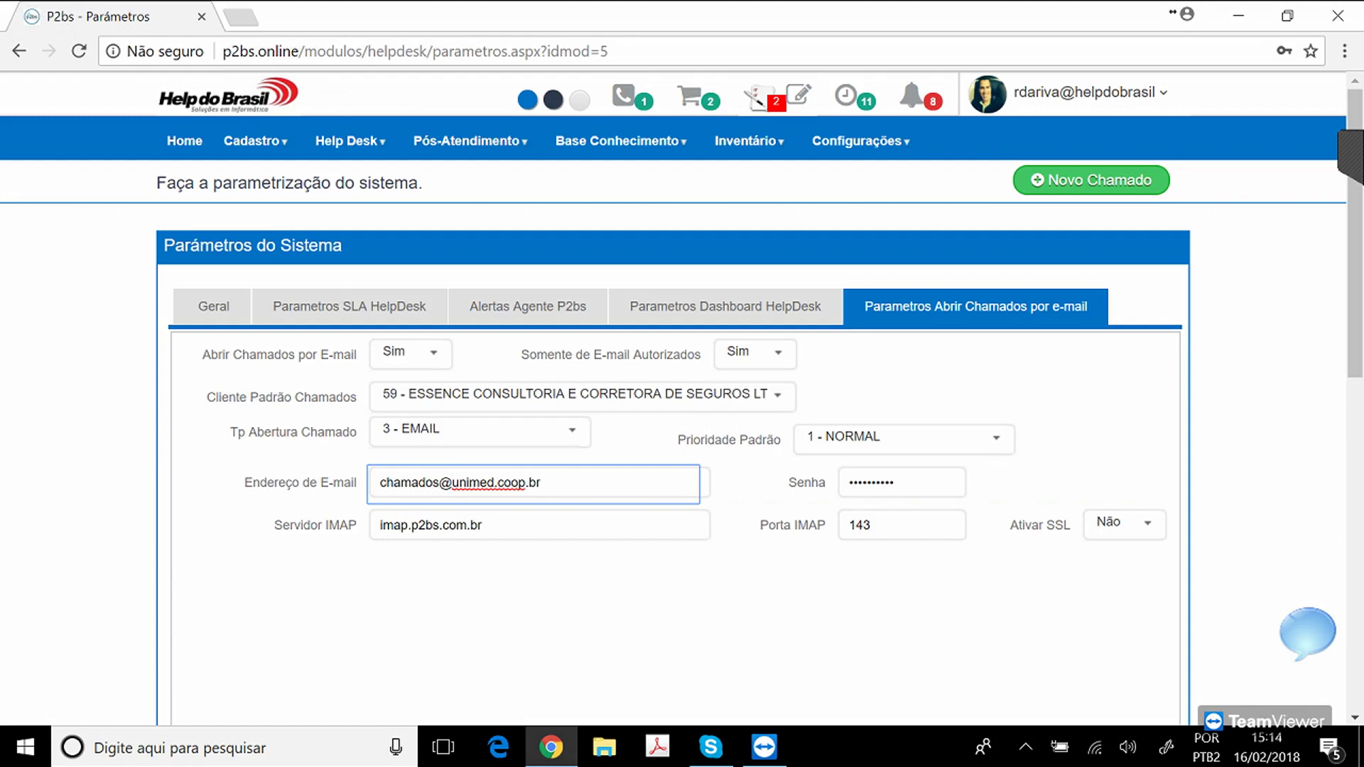
Keep opening tickets by e-mail enabled.
left_click_drag(211, 355, 351, 355)
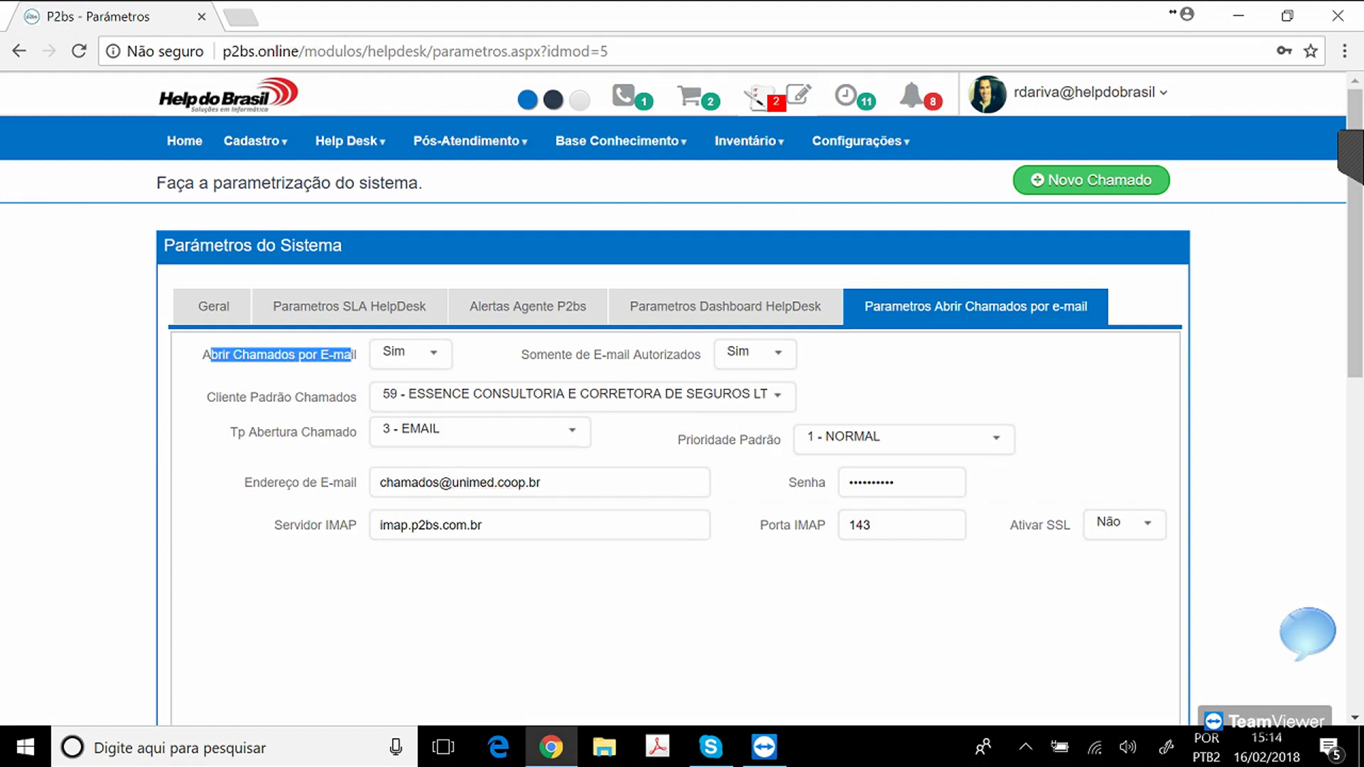
left_click(352, 355)
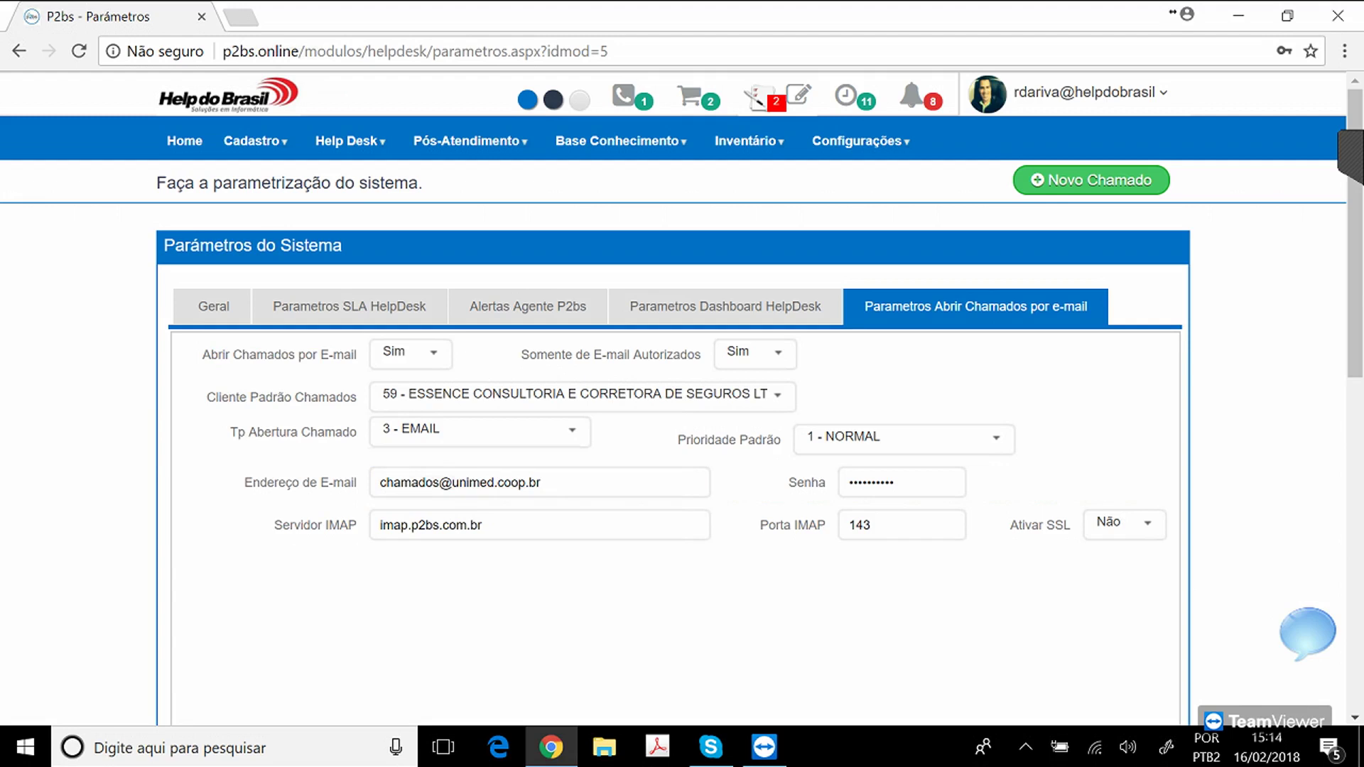
left_click(433, 353)
left_click(433, 352)
left_click(540, 483)
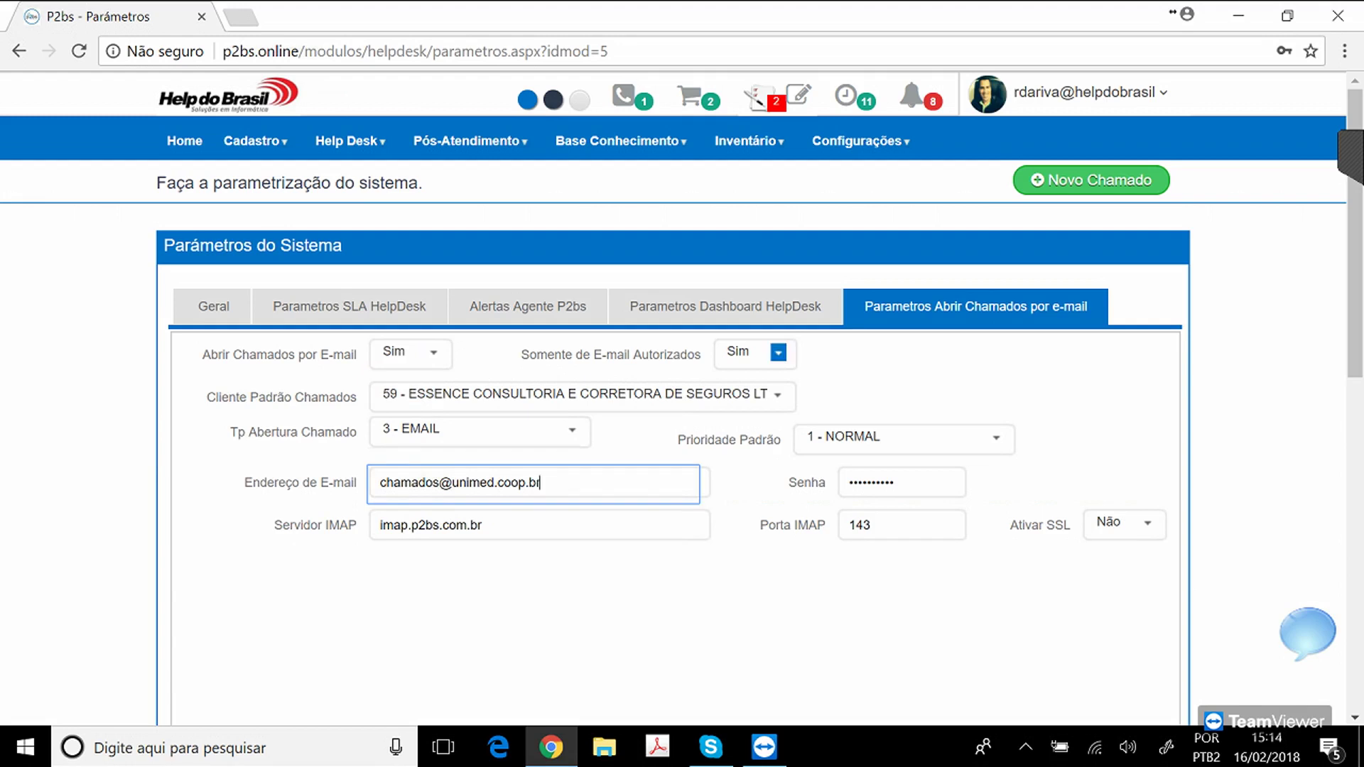
Toggle Somente de E-mail Autorizados off, then set it back to Sim.
left_click(779, 353)
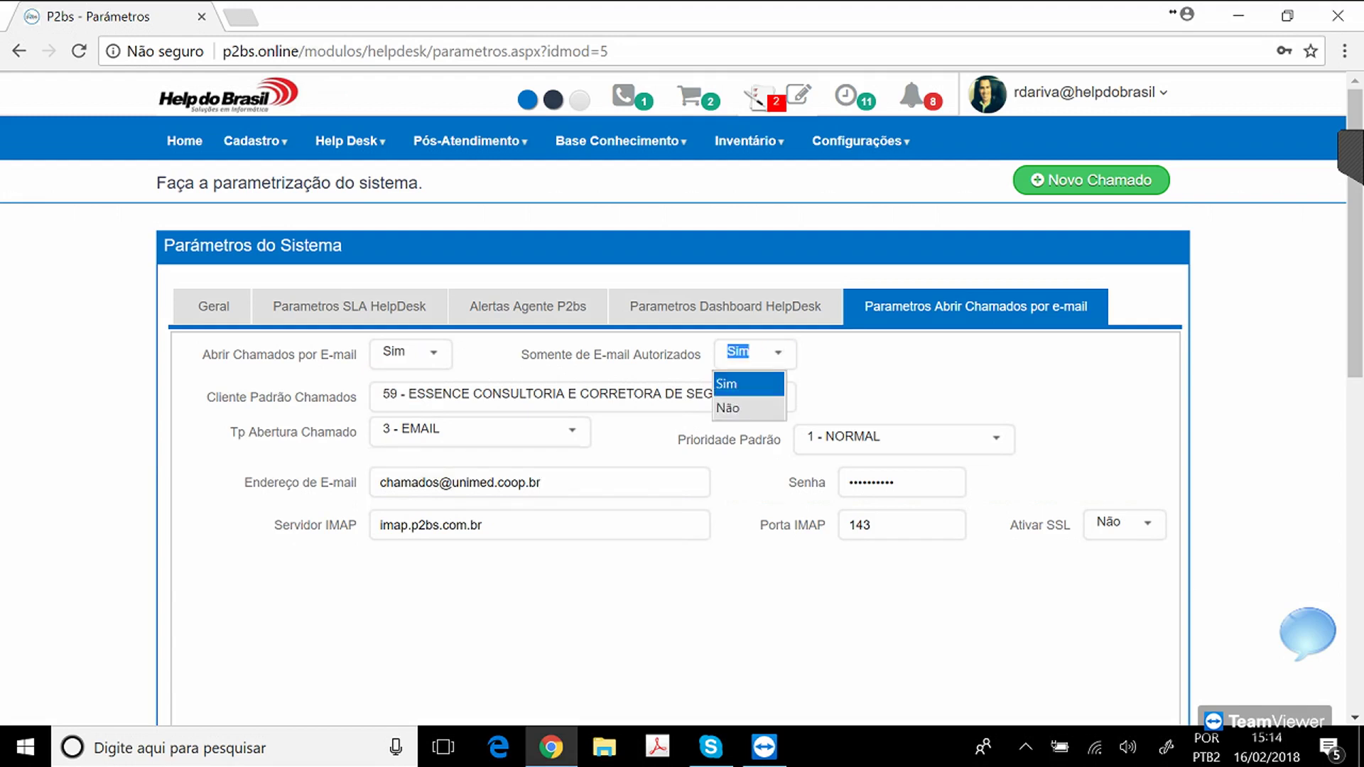
left_click(746, 409)
left_click_drag(546, 355, 687, 356)
left_click(688, 357)
left_click(542, 483)
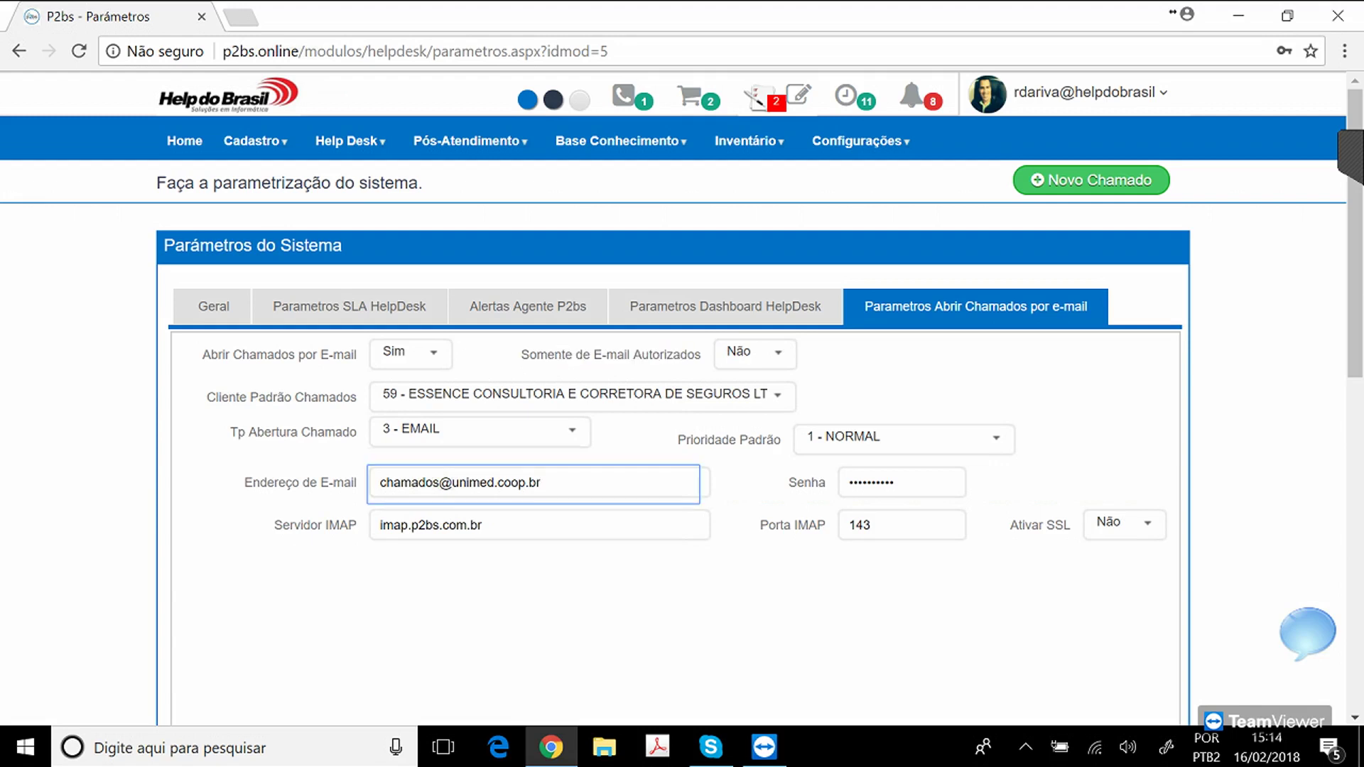
key("ctrl+a")
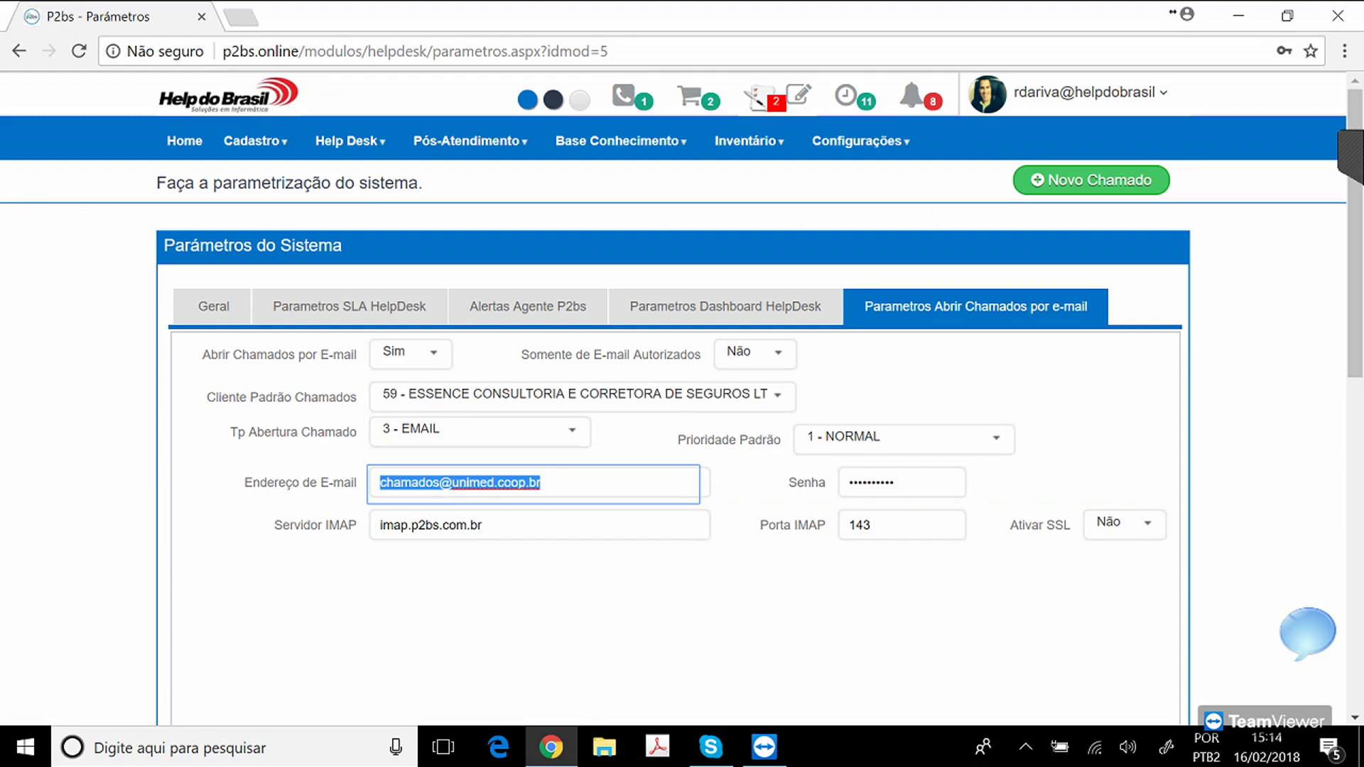
left_click(540, 484)
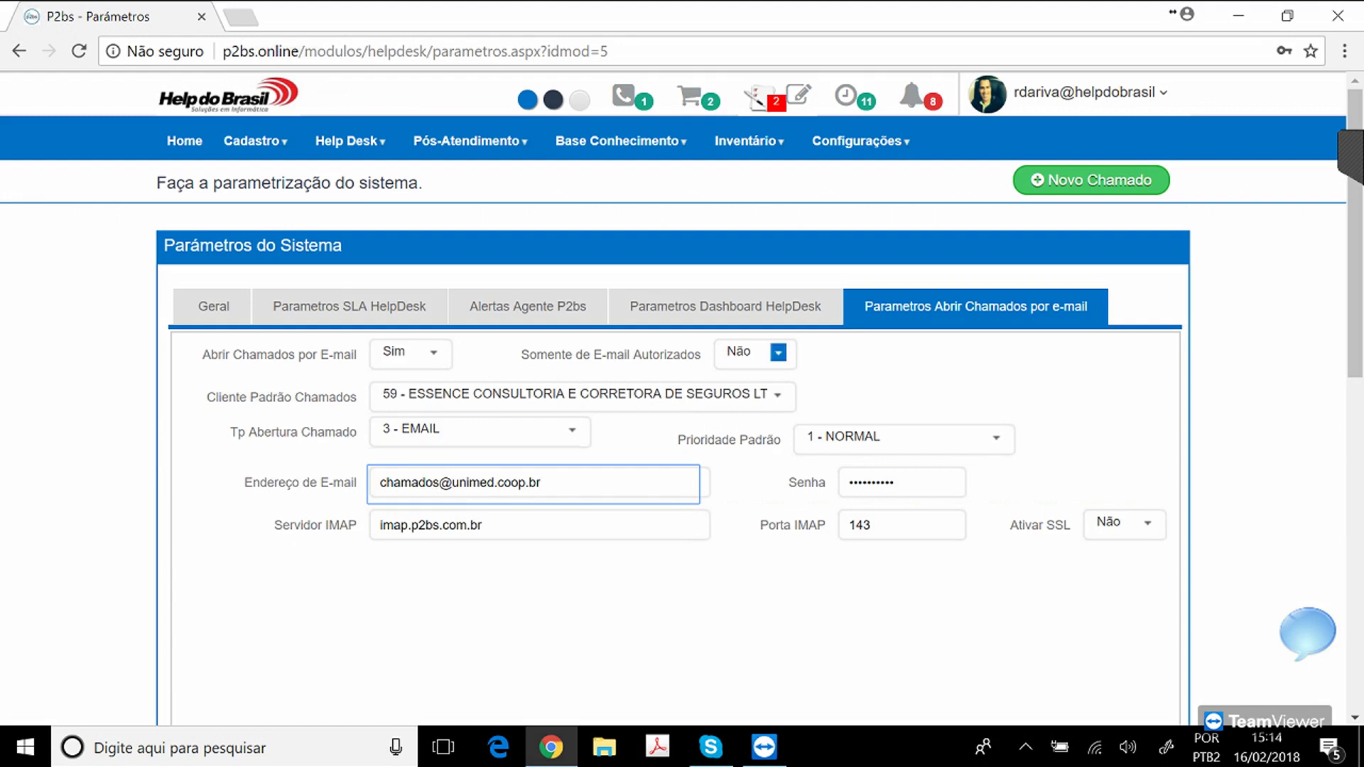
left_click(779, 352)
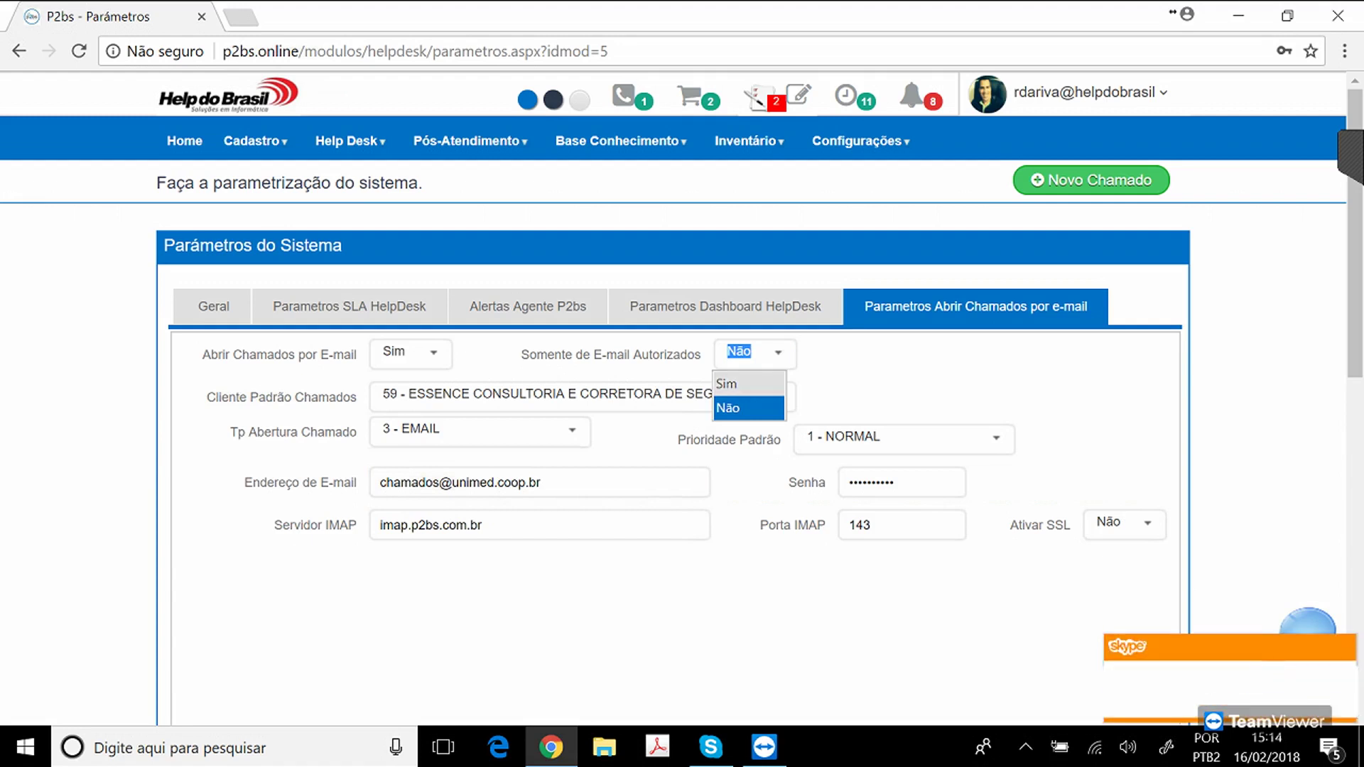
left_click(727, 384)
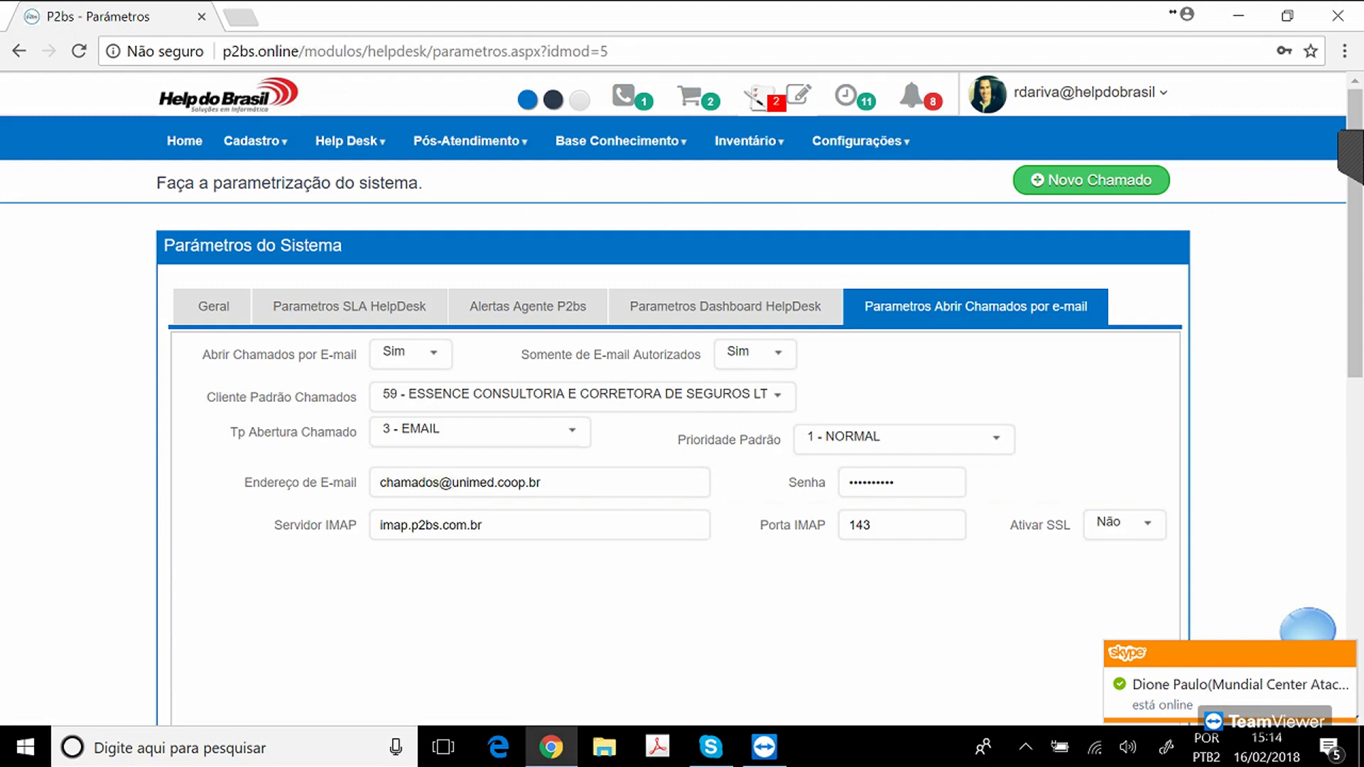
left_click(350, 141)
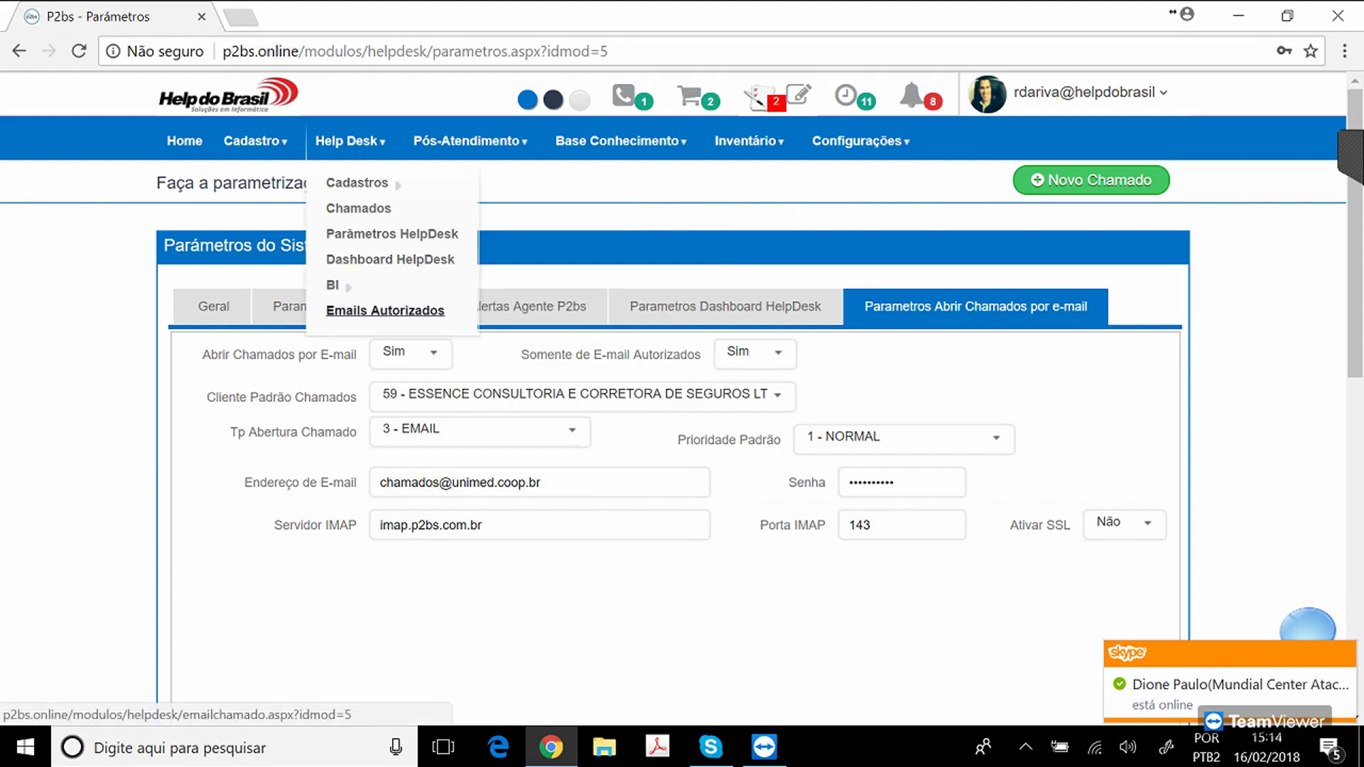
Load the Emails Autorizados page for client 439 - HELP DO BRASIL.
left_click(385, 311)
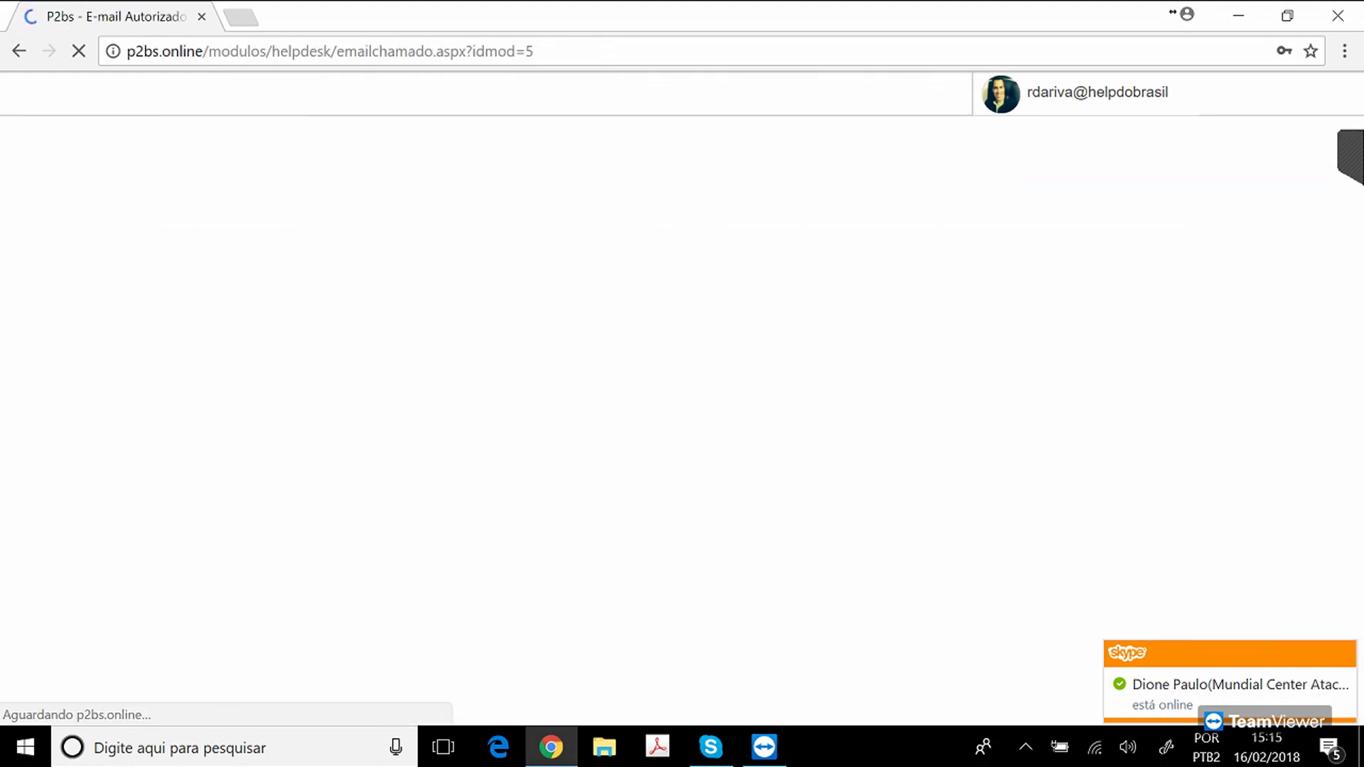
type("help")
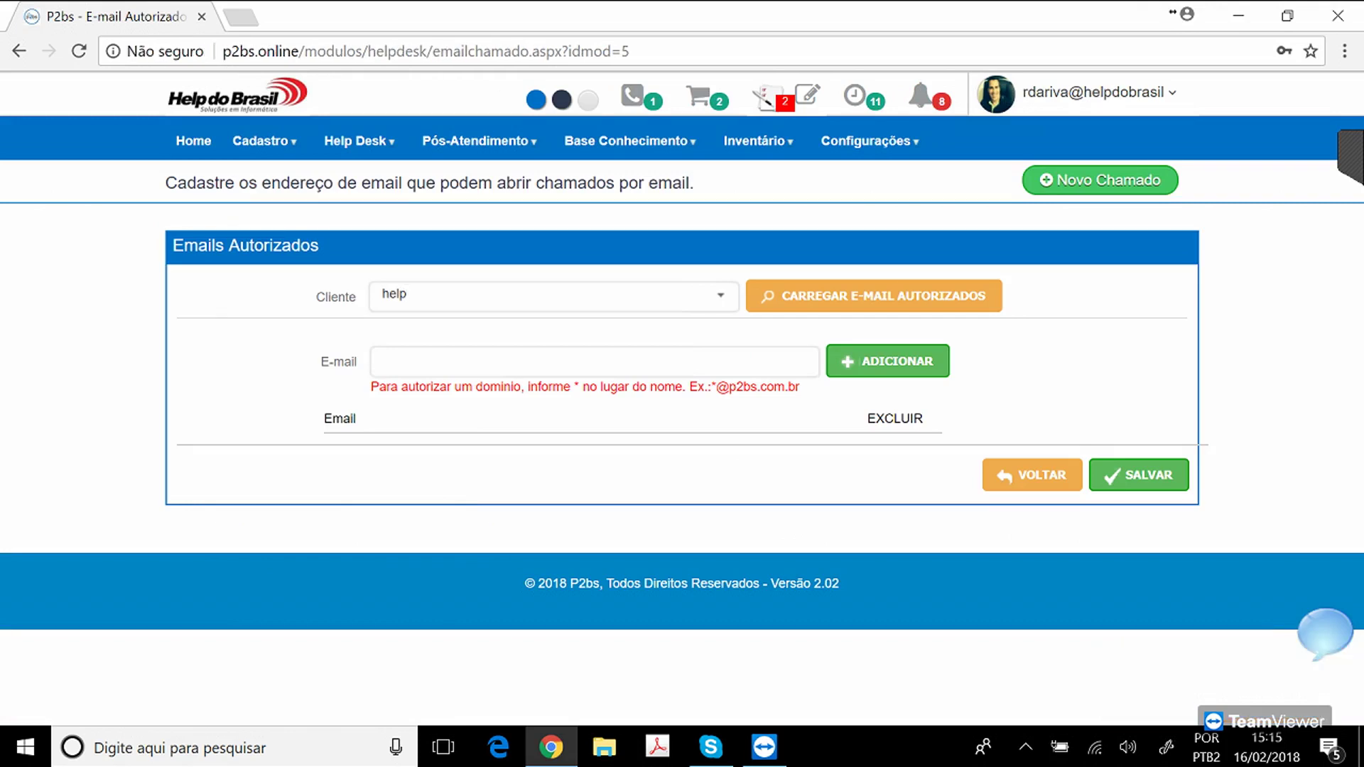
key("Return")
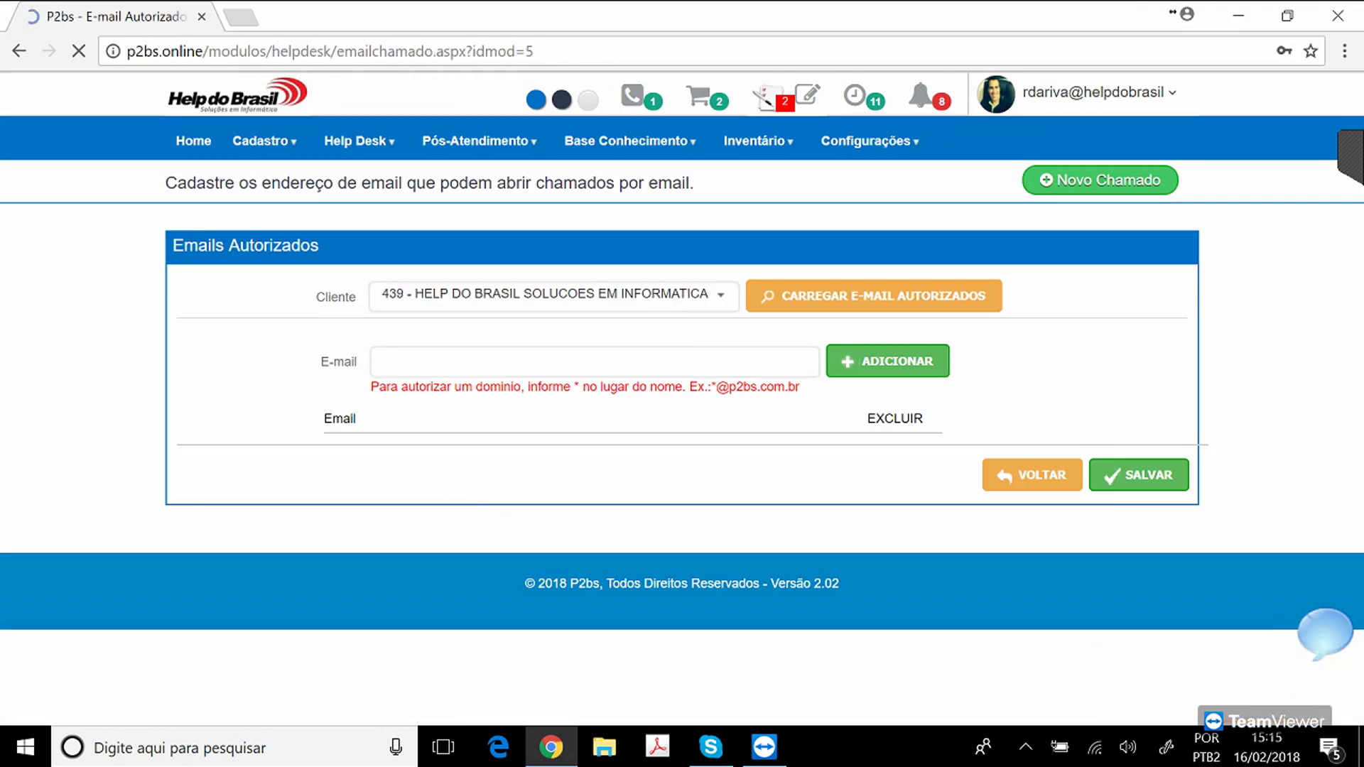
left_click_drag(446, 485, 324, 485)
left_click(325, 485)
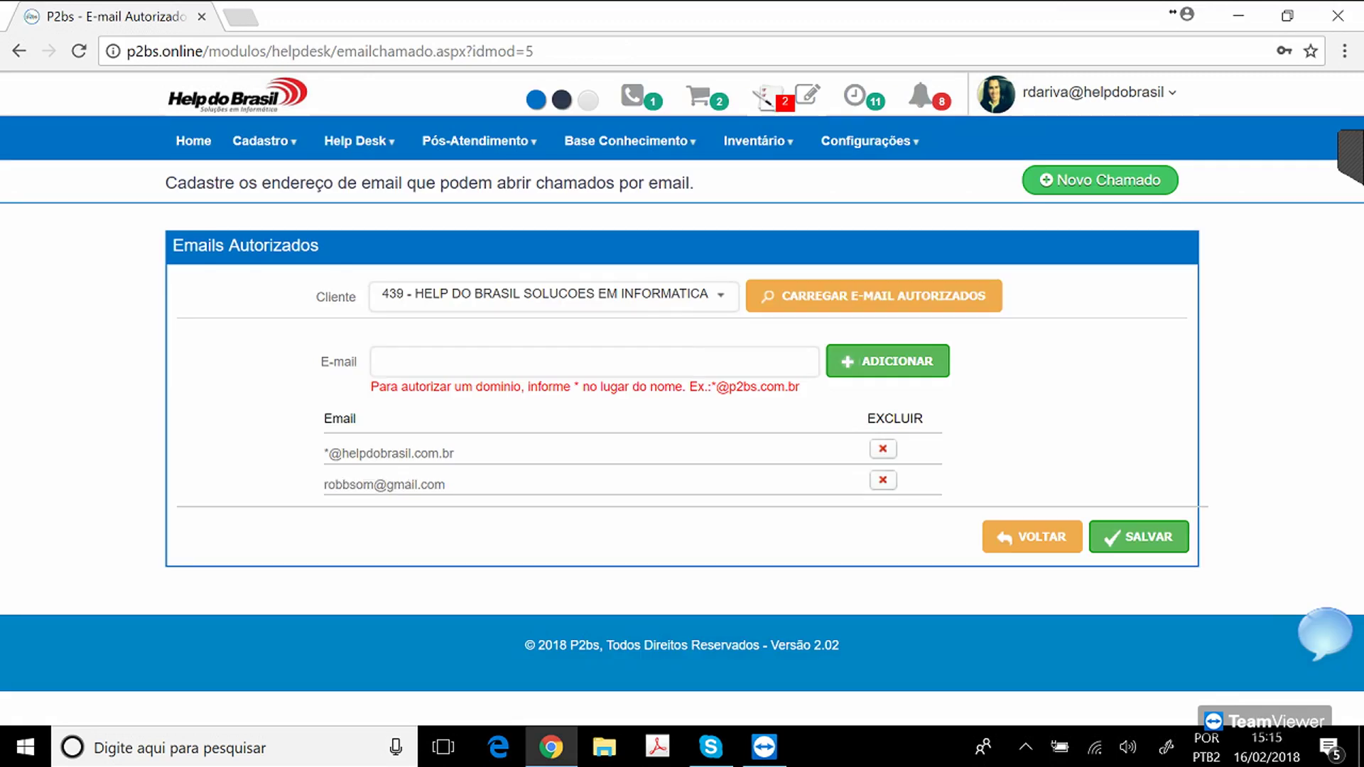
left_click_drag(324, 454, 452, 453)
left_click(427, 453)
left_click_drag(324, 453, 453, 454)
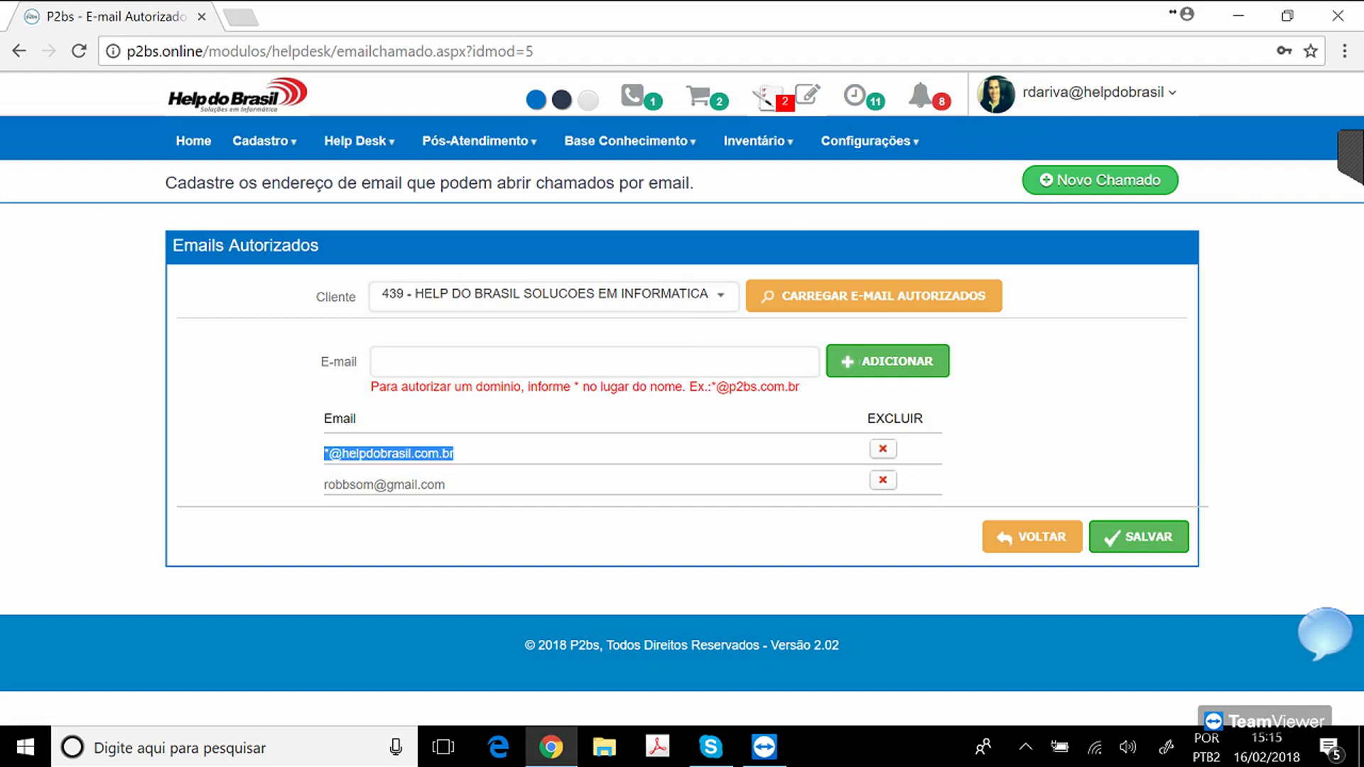
left_click(384, 362)
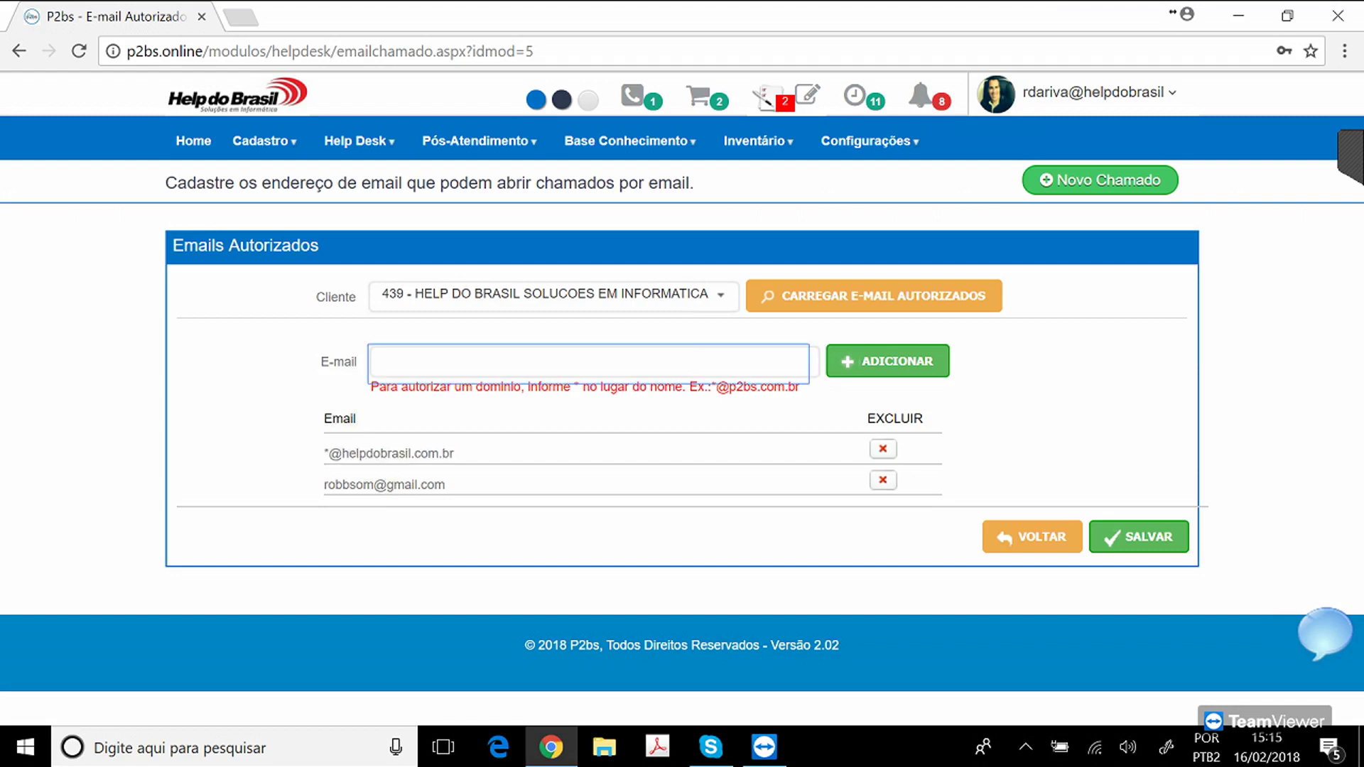
type("*@unimed.coop")
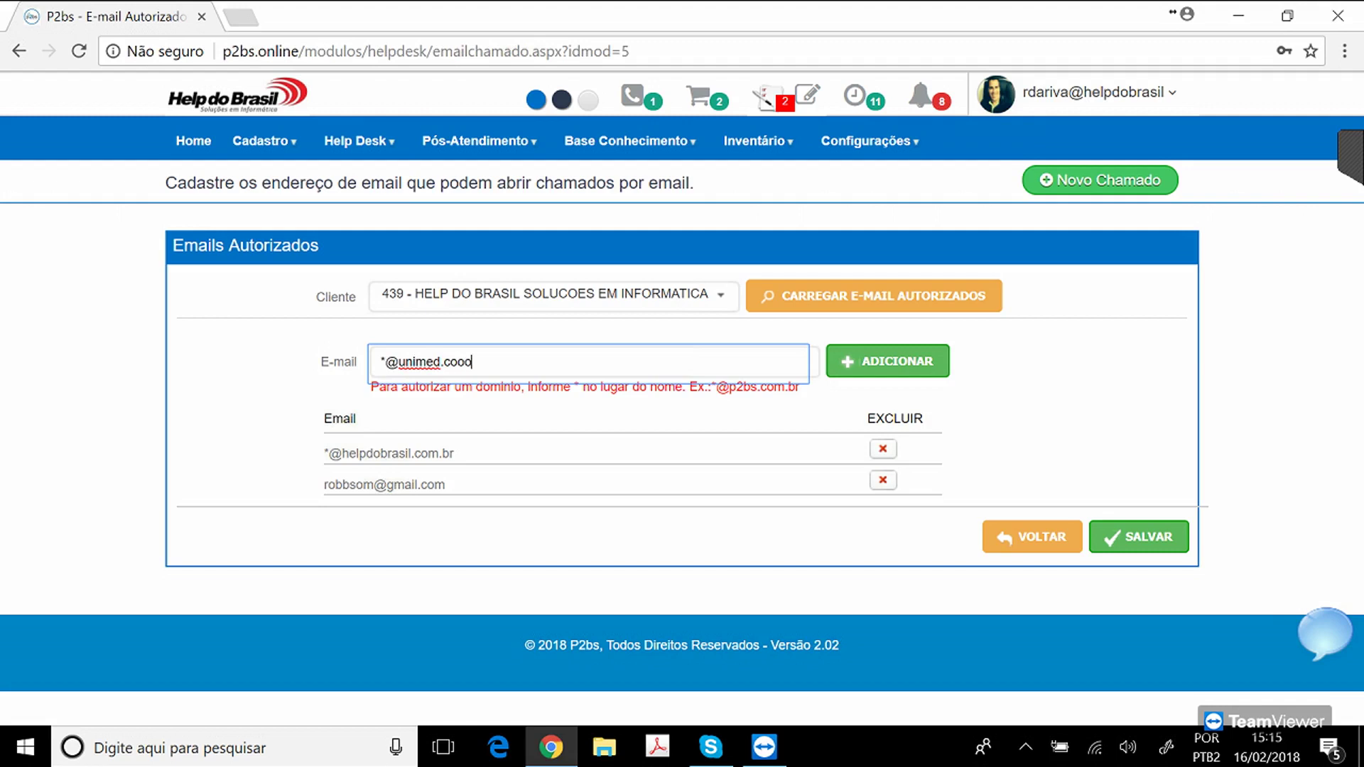
key("BackSpace")
type("p.br")
key("Return")
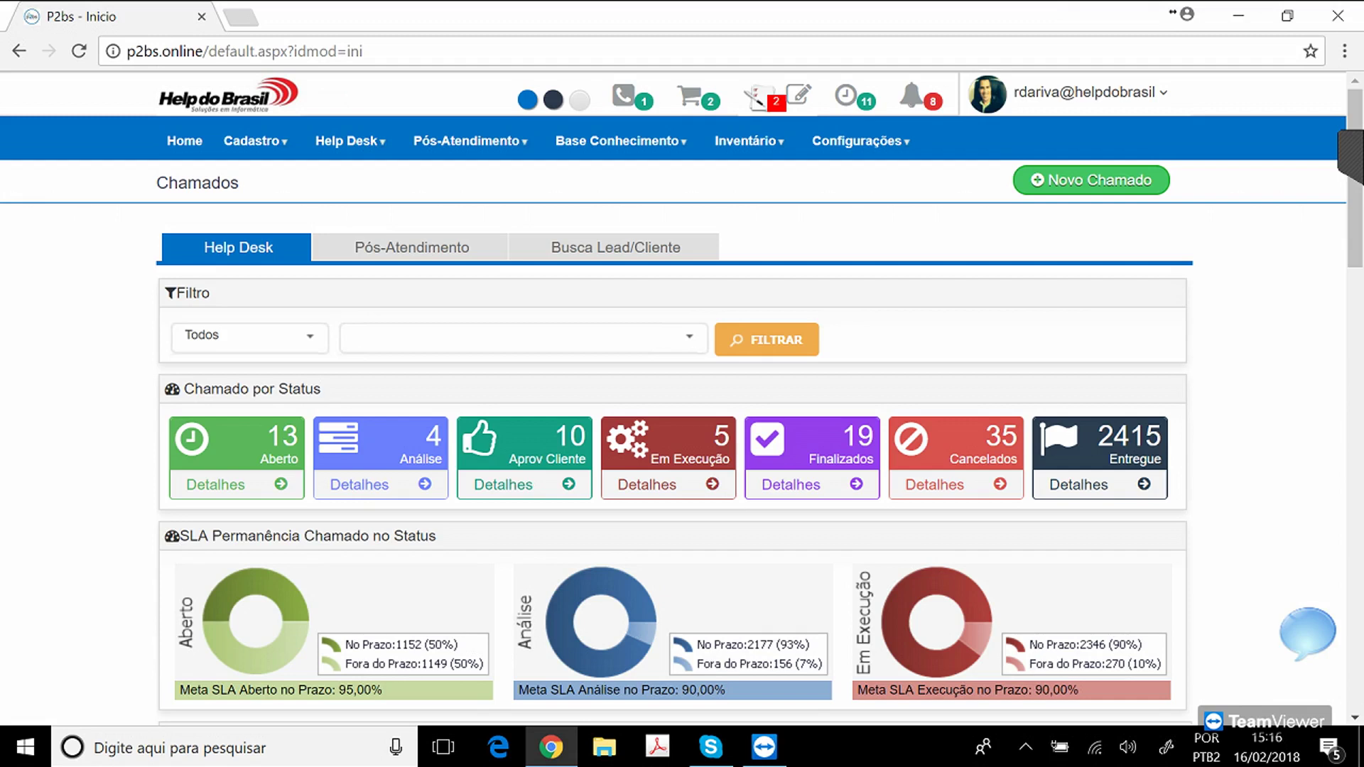
mouse_move(347, 141)
mouse_move(746, 140)
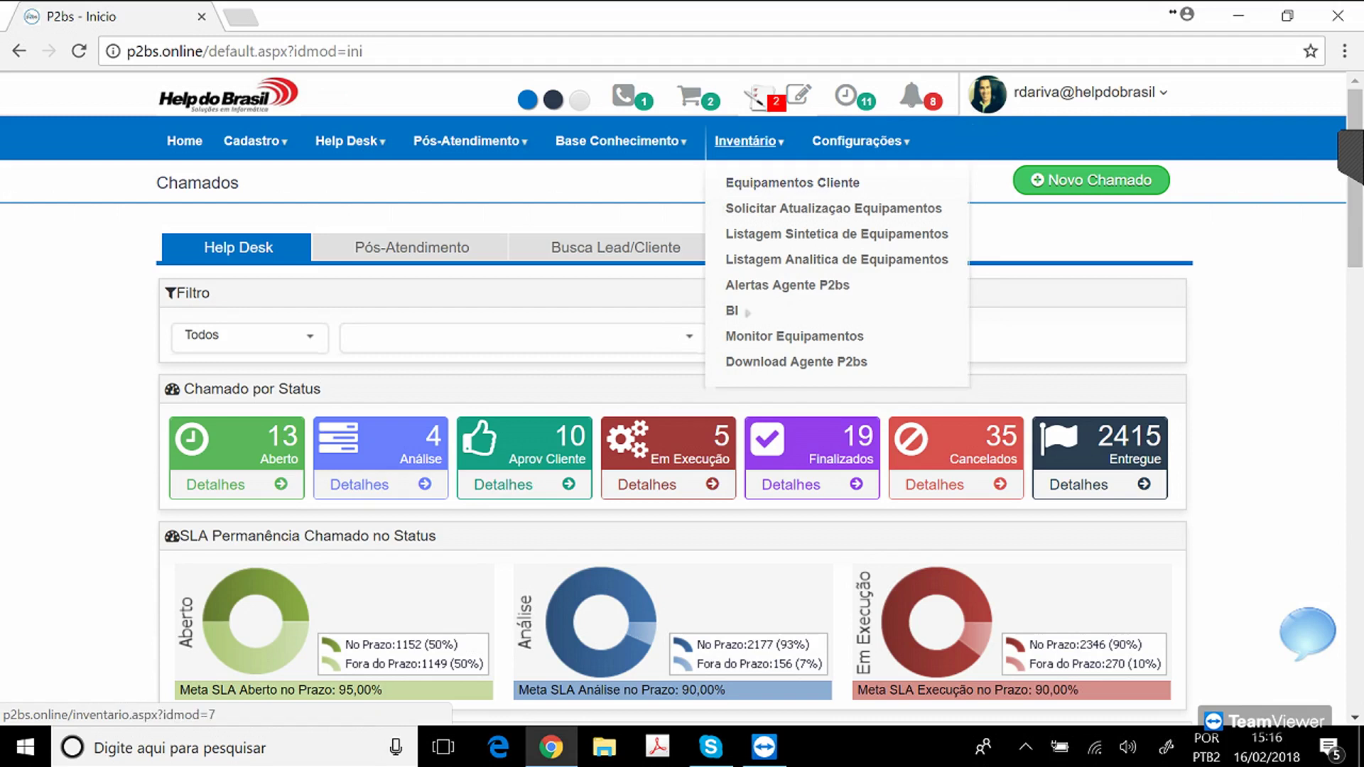
left_click(793, 183)
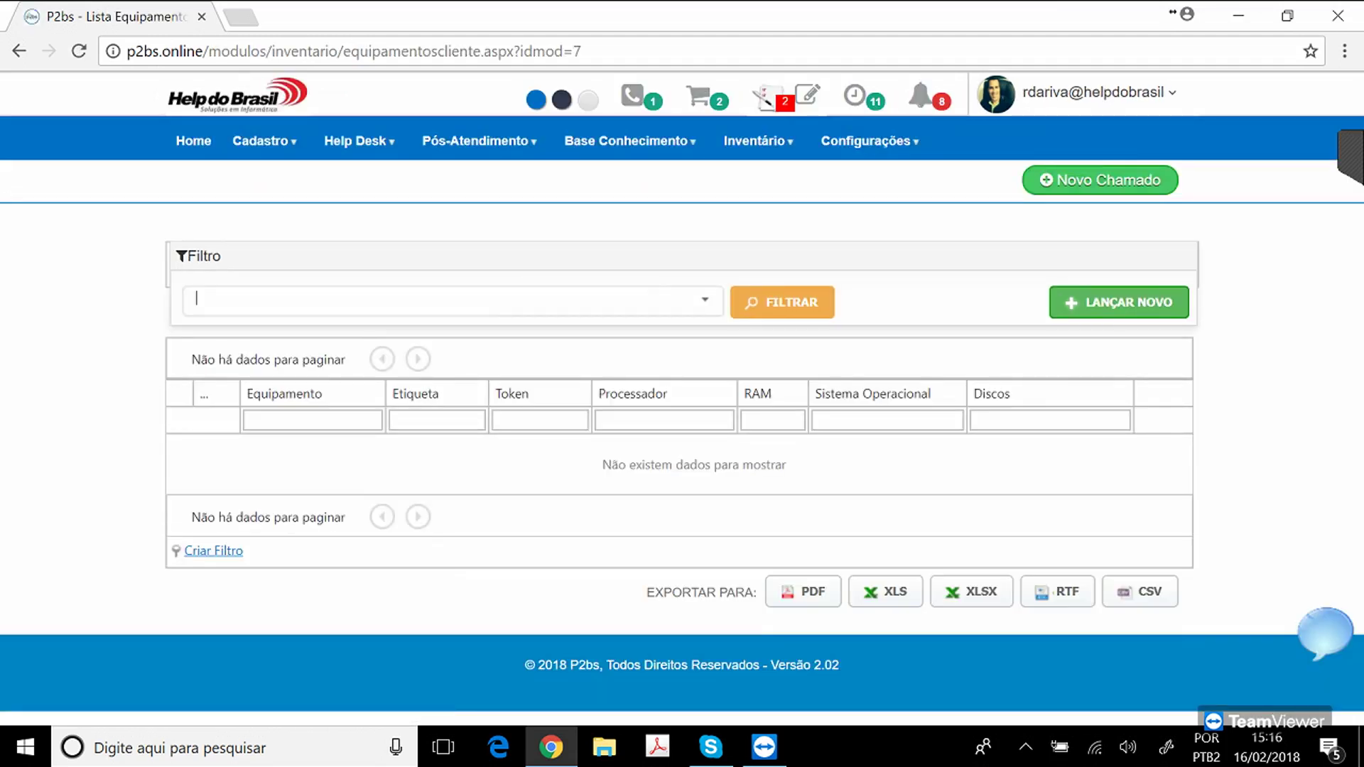
type("help")
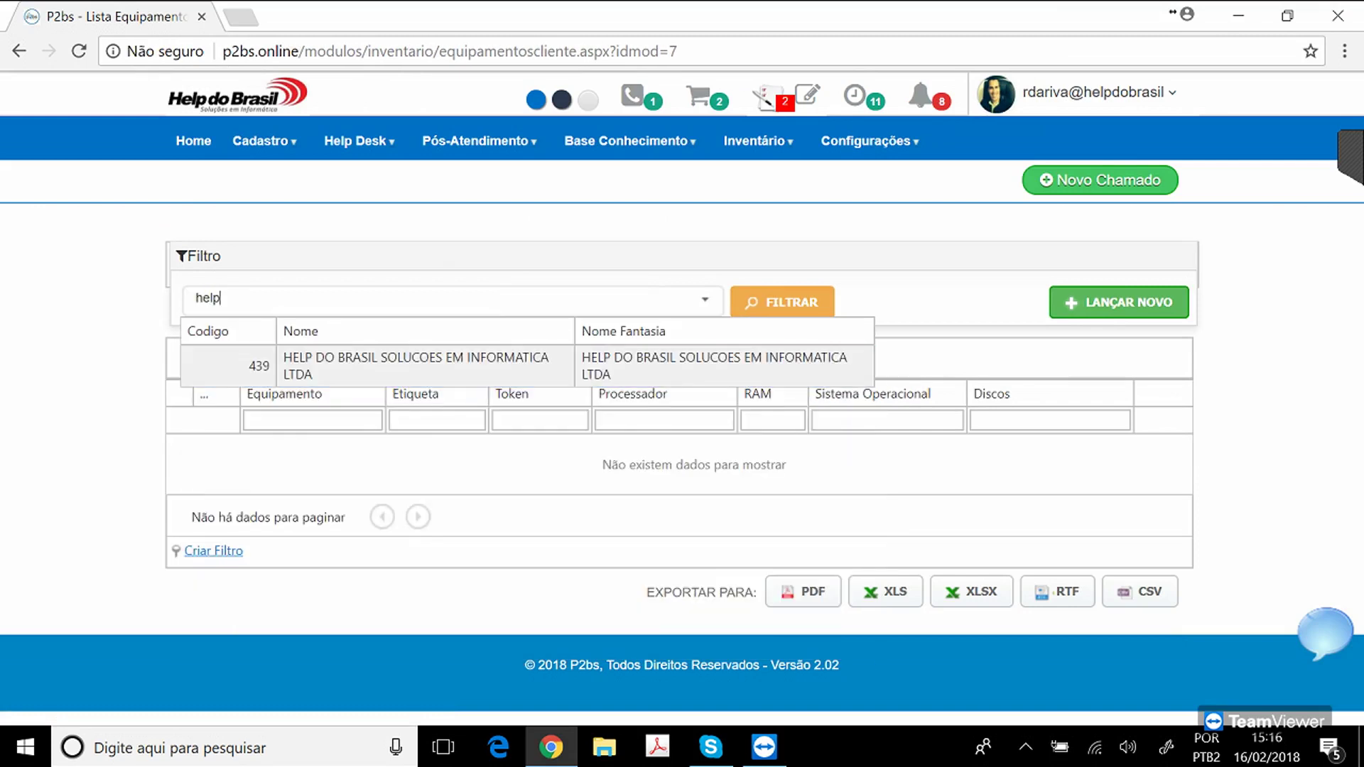
left_click(526, 365)
left_click(782, 303)
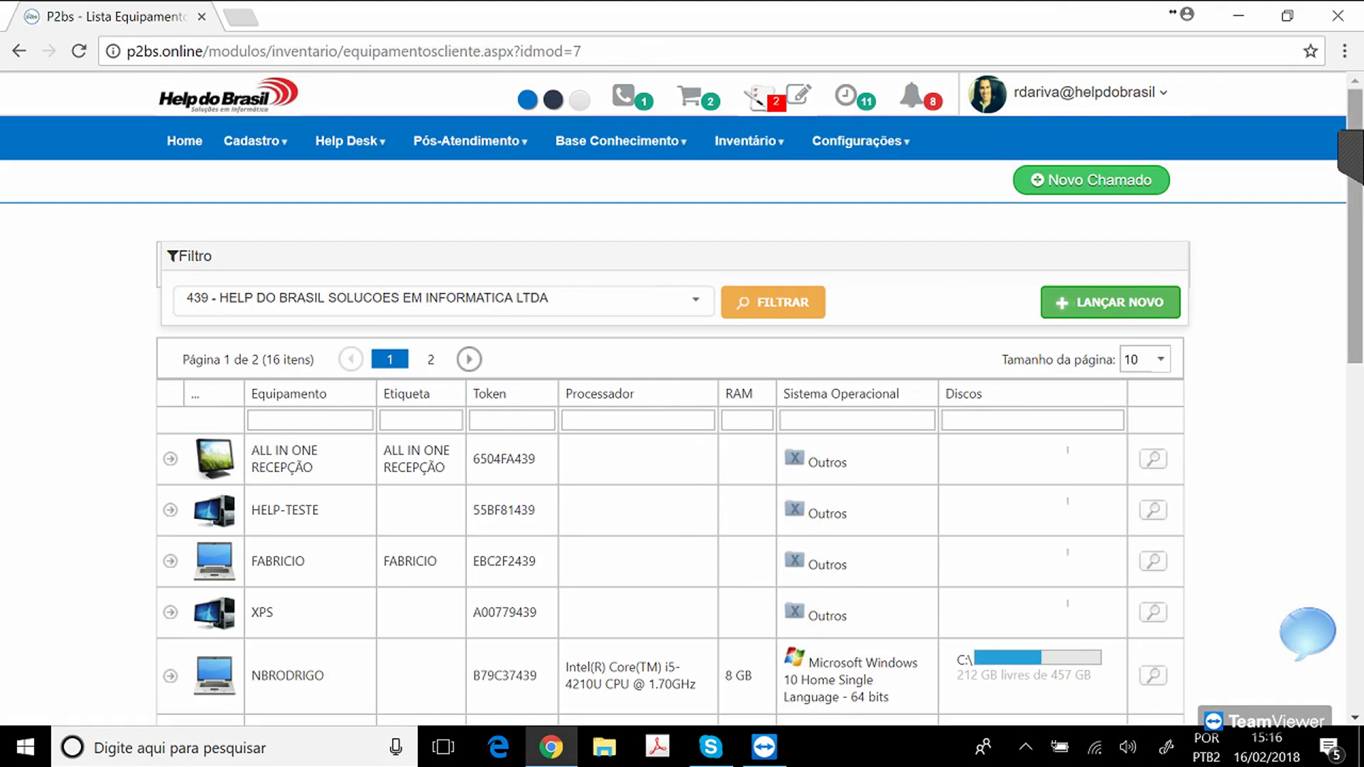
scroll(681, 398, "down", 5)
scroll(681, 398, "down", 1)
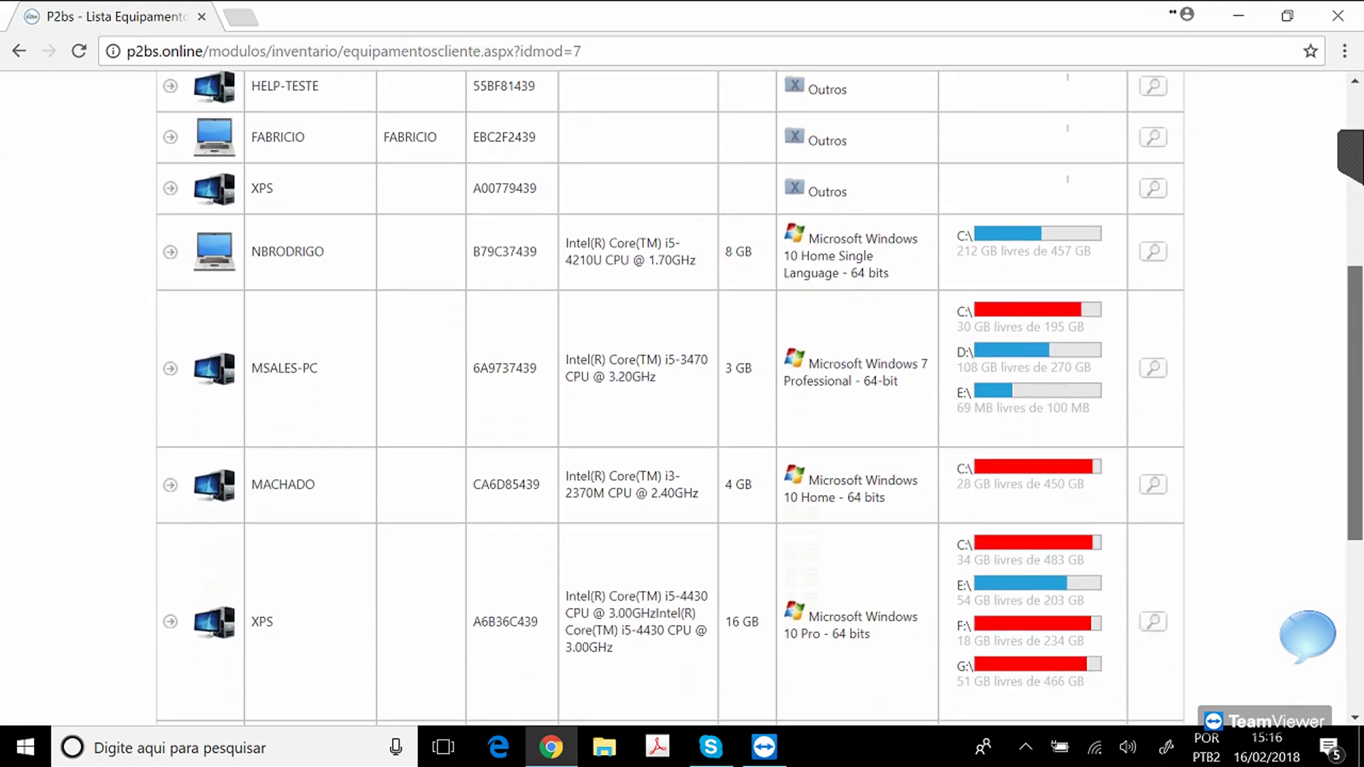
scroll(680, 398, "down", 1)
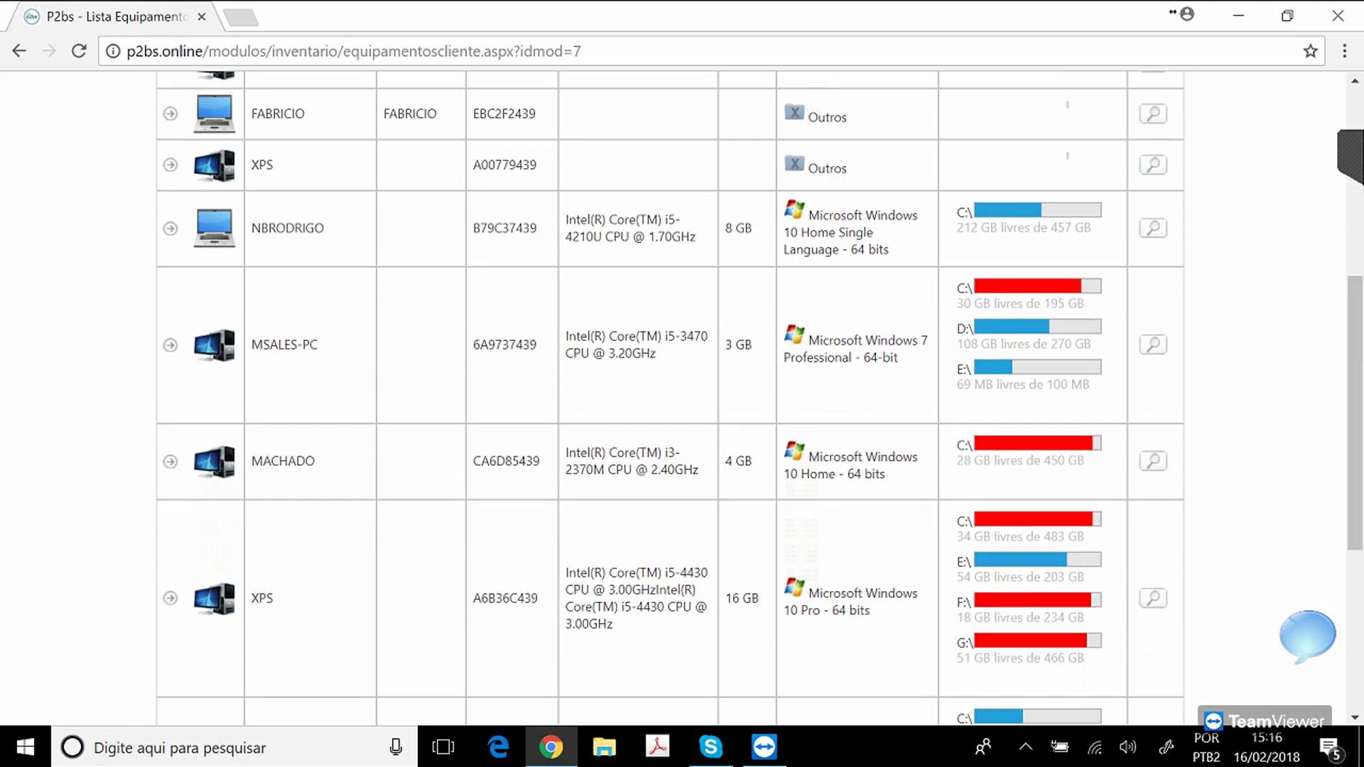
left_click_drag(609, 572, 613, 624)
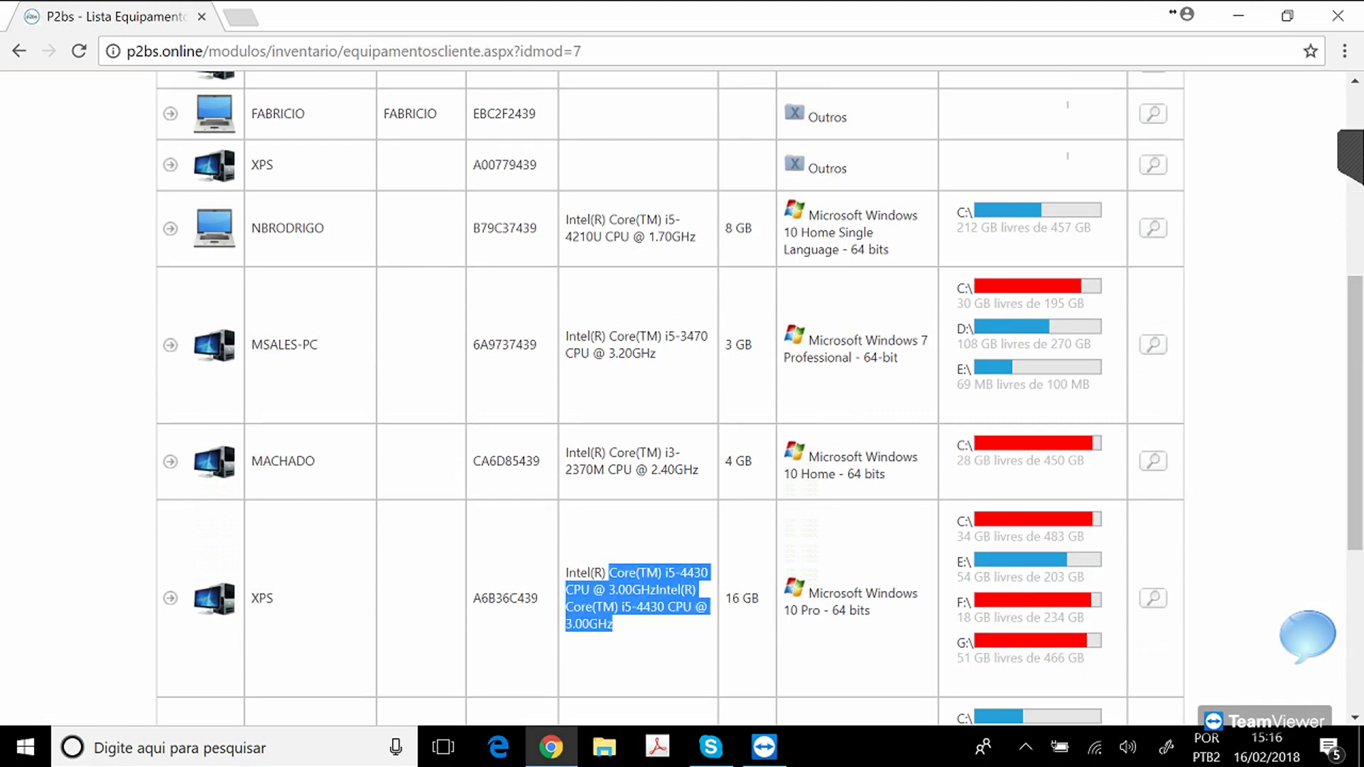
left_click(740, 597)
left_click_drag(841, 593, 870, 611)
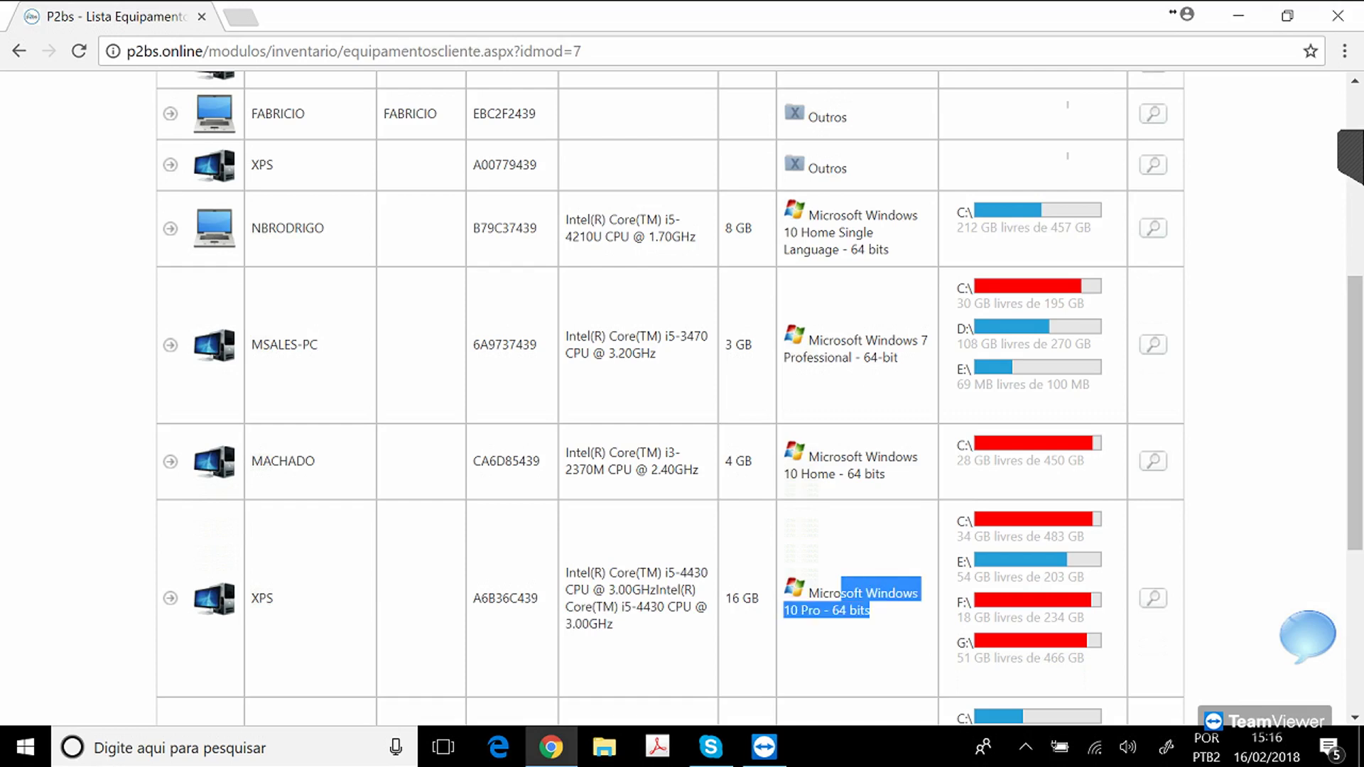
left_click(878, 616)
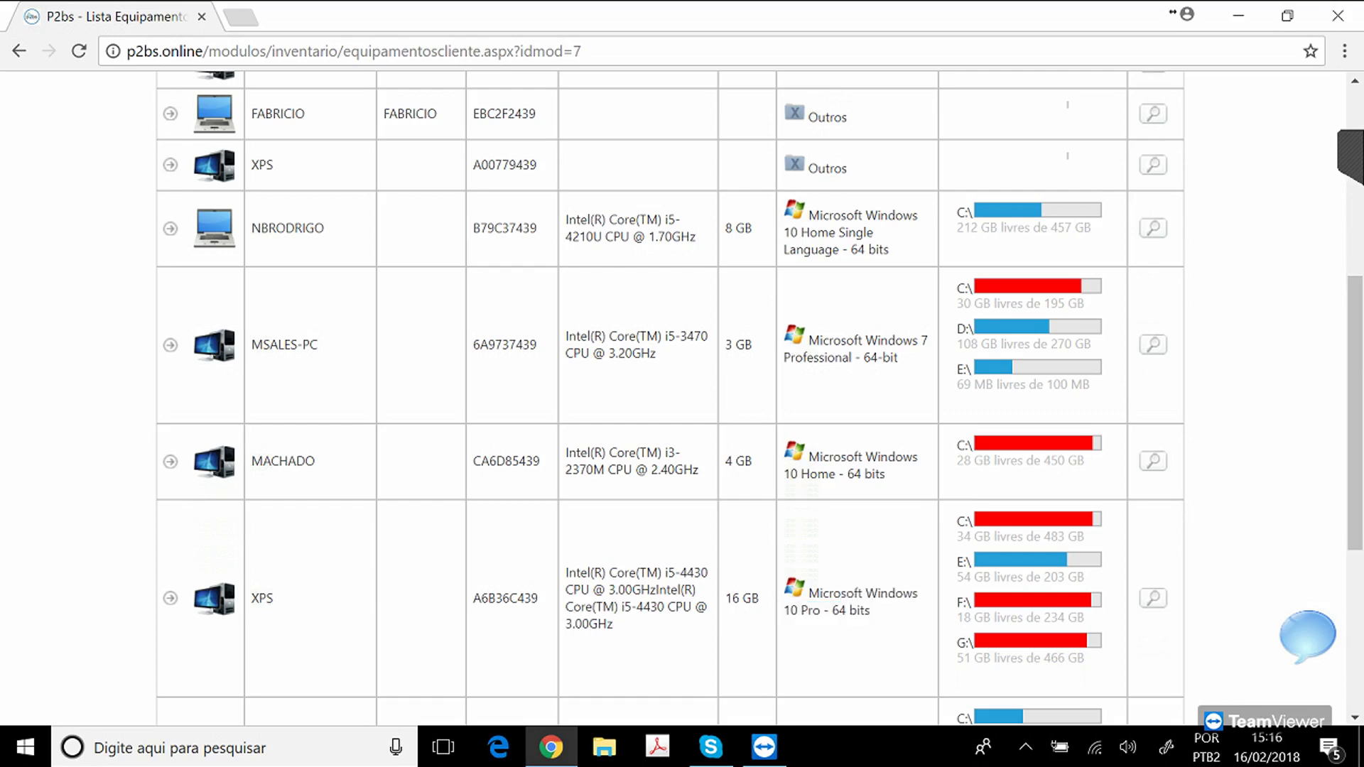
scroll(682, 398, "up", 6)
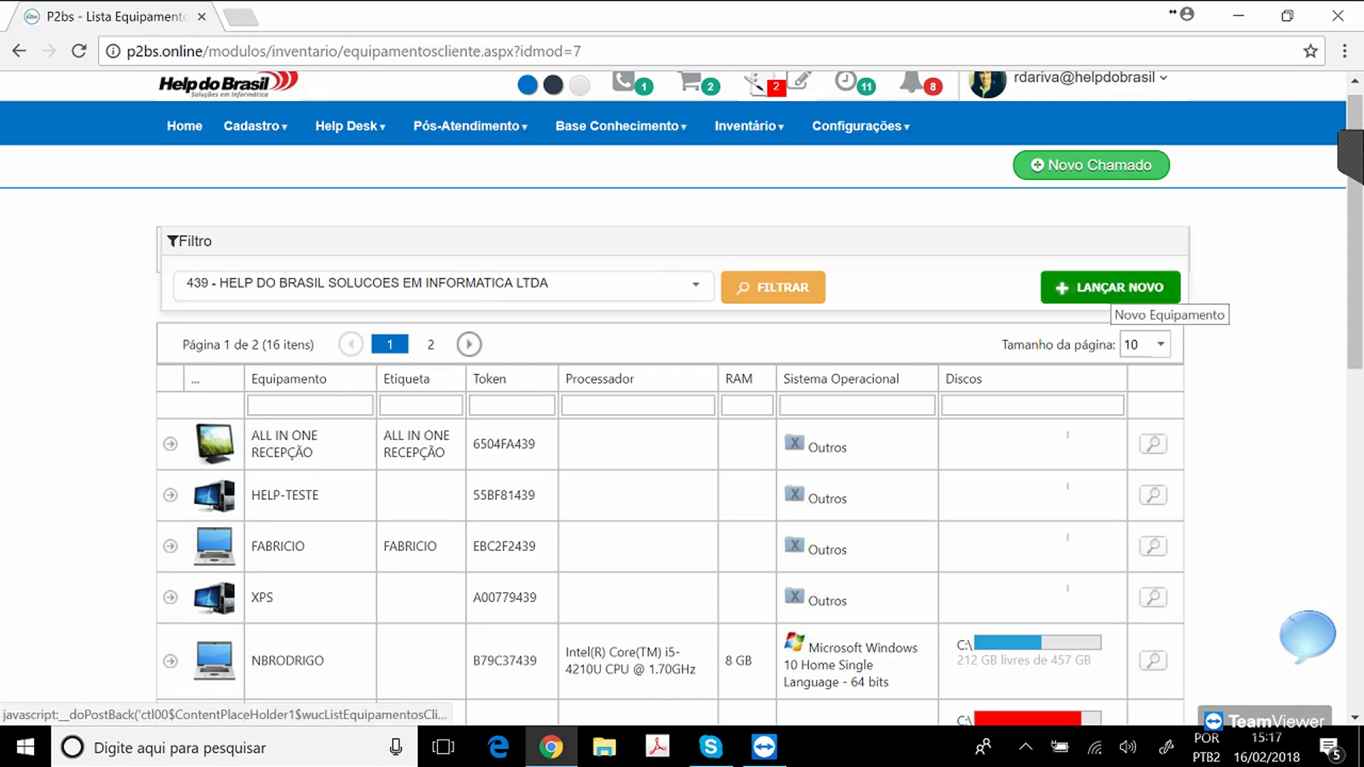
Start a new equipment record with mapping date 16/02/2018 and Etiqueta 78983.
left_click(1112, 289)
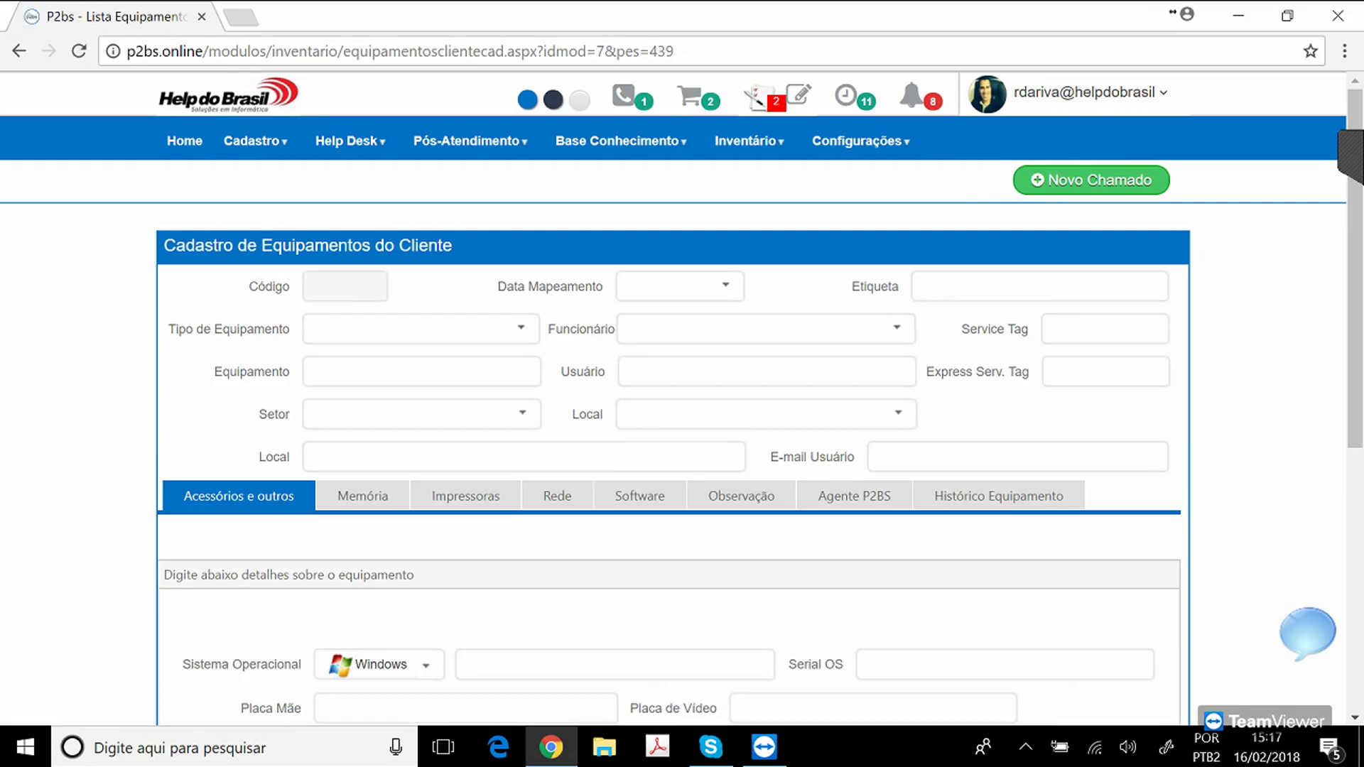
left_click(725, 285)
left_click(871, 458)
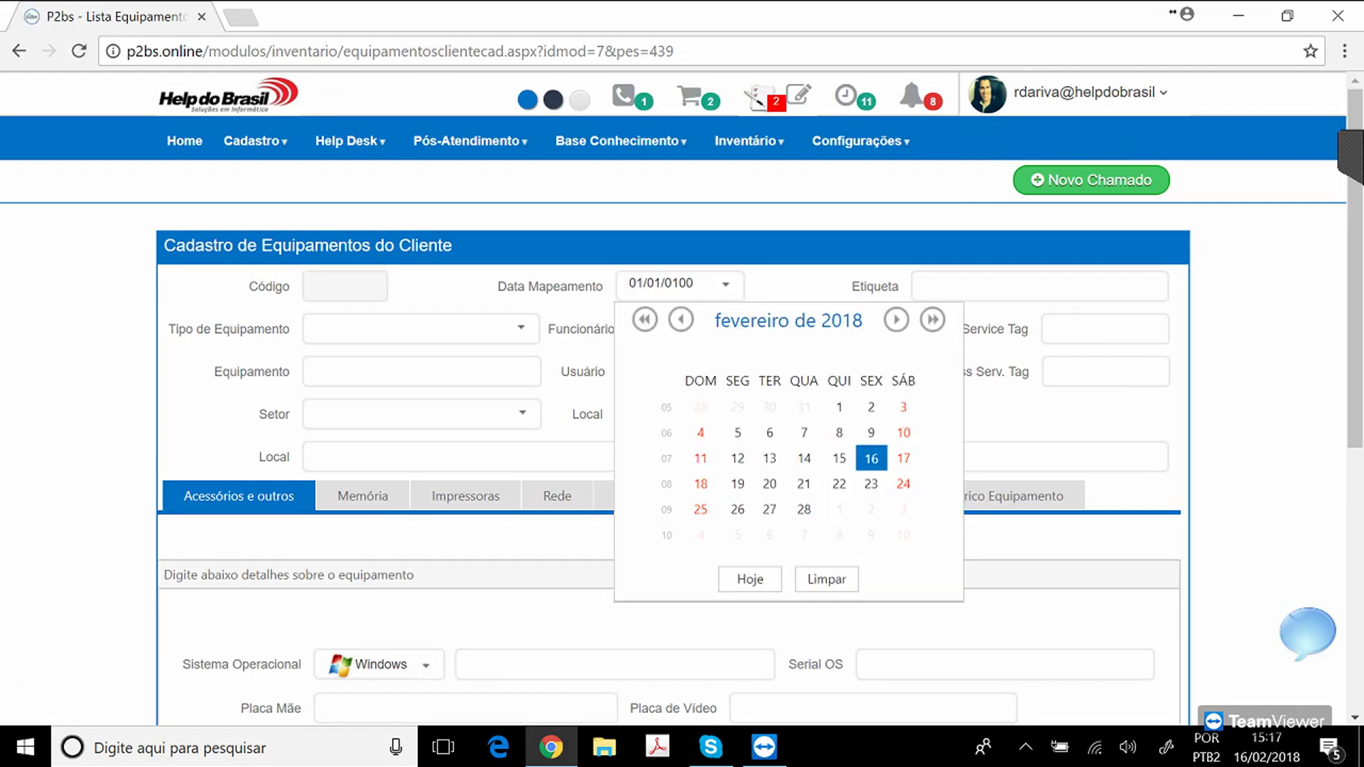
key("Tab")
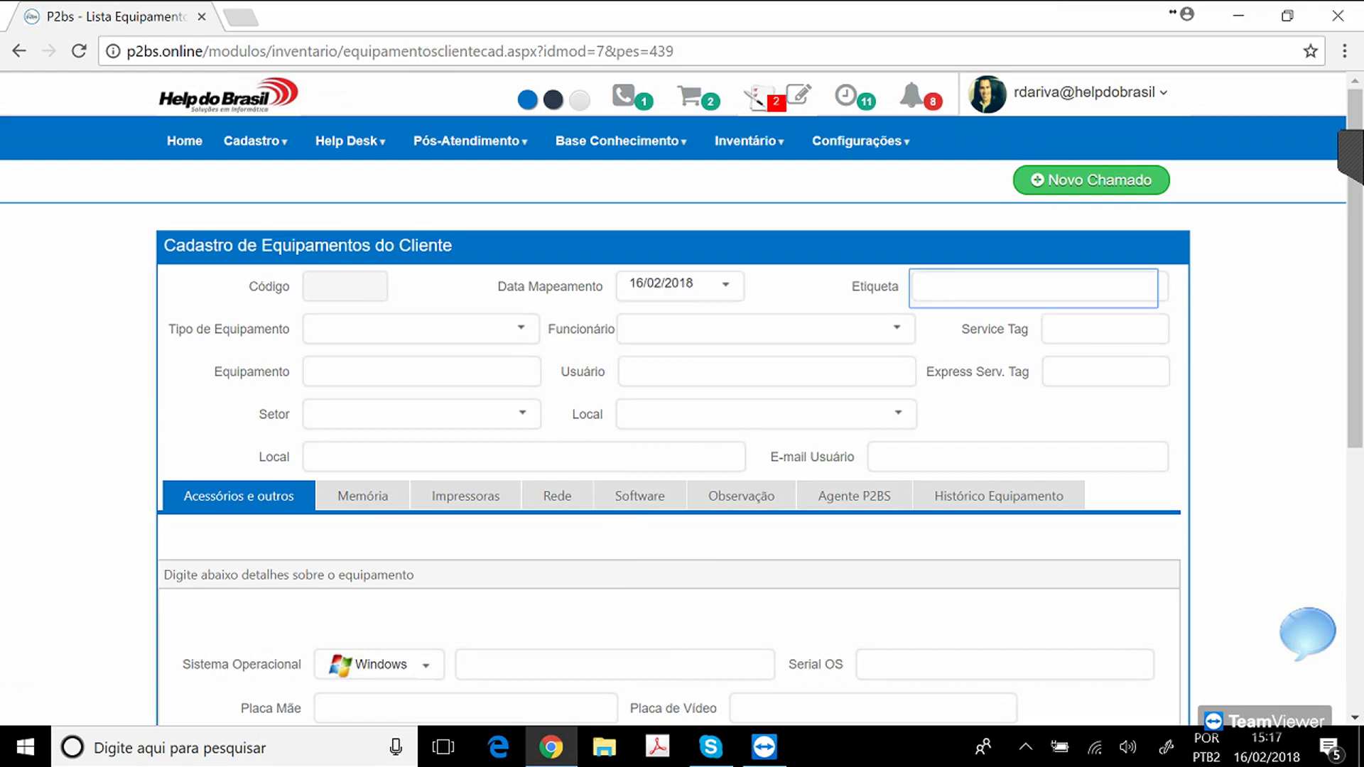
type("78983")
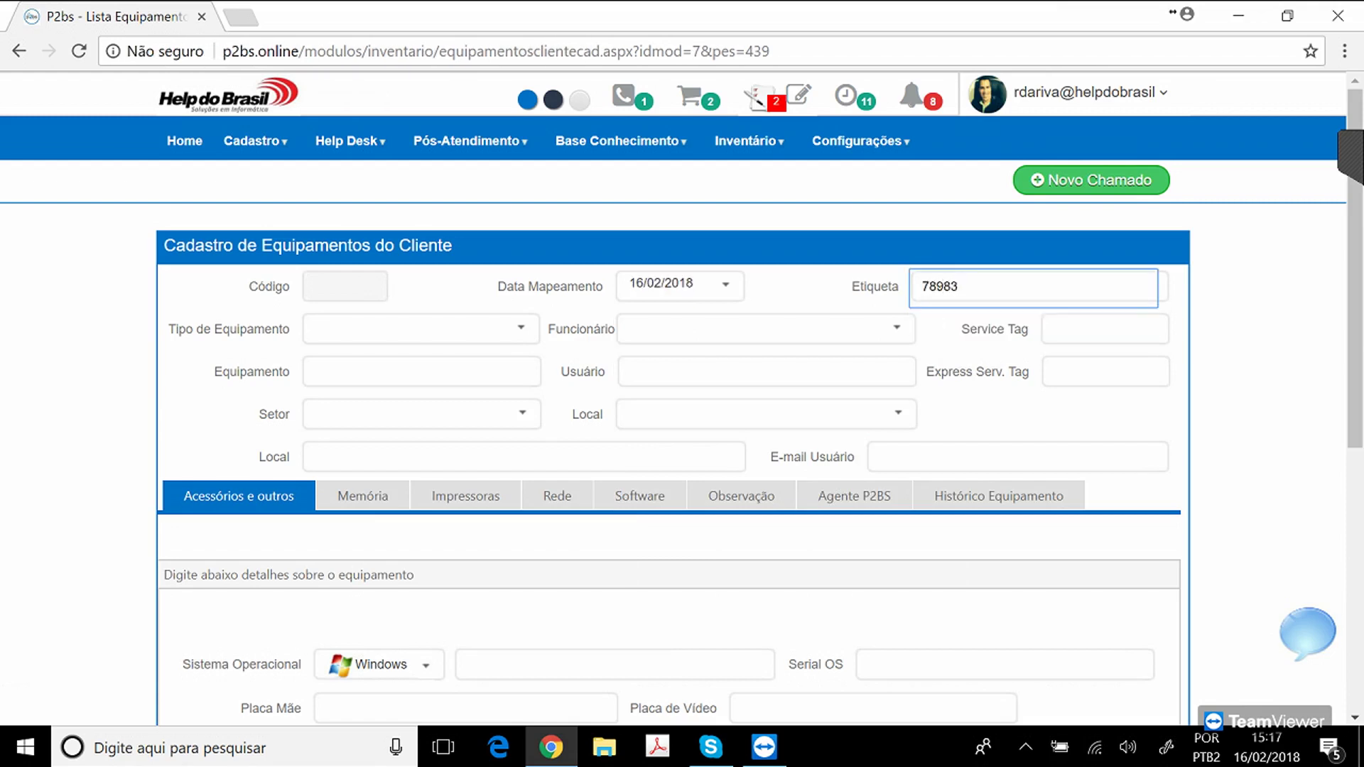
Set the type to 2 - NOTEBOOK, assign the employee, and enter Service Tag kjklj.
left_click(521, 328)
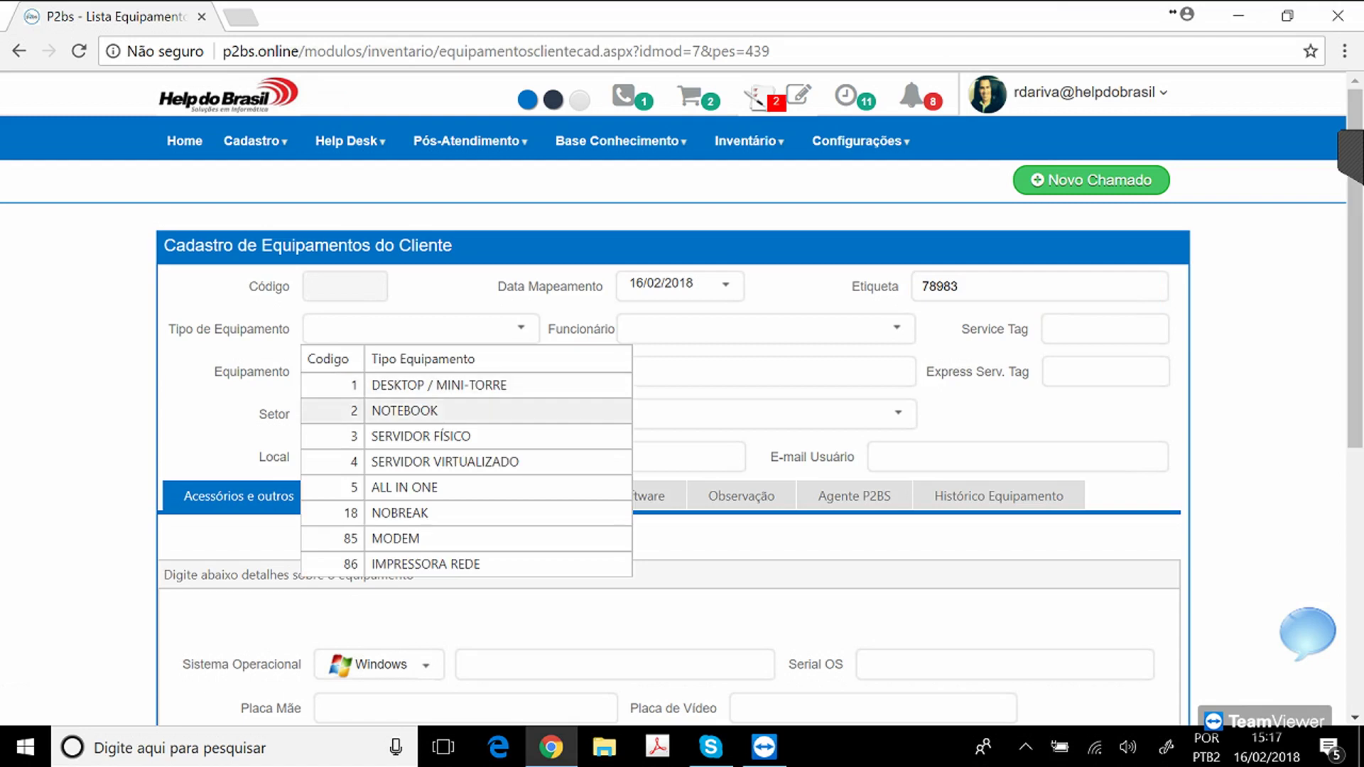
left_click(454, 410)
left_click(897, 328)
left_click(753, 385)
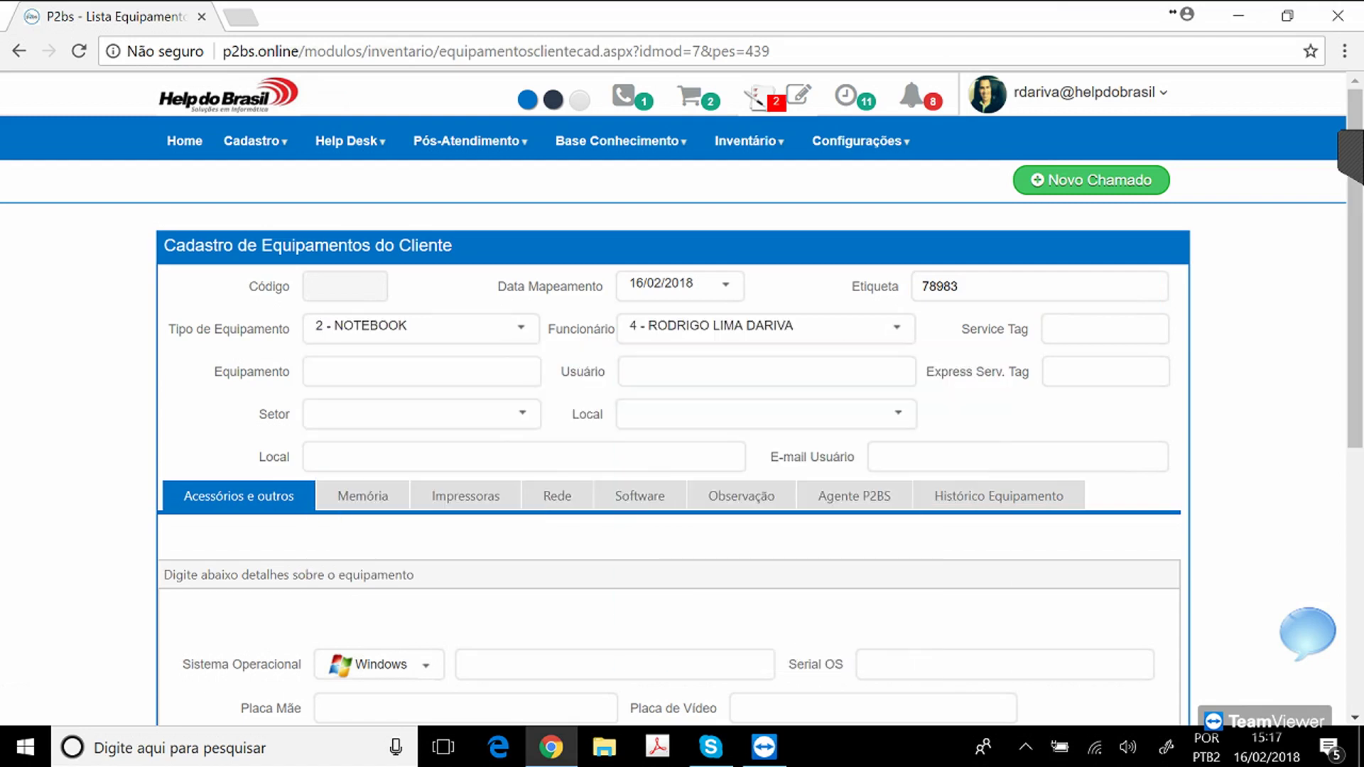
left_click(1100, 330)
type("kjklj")
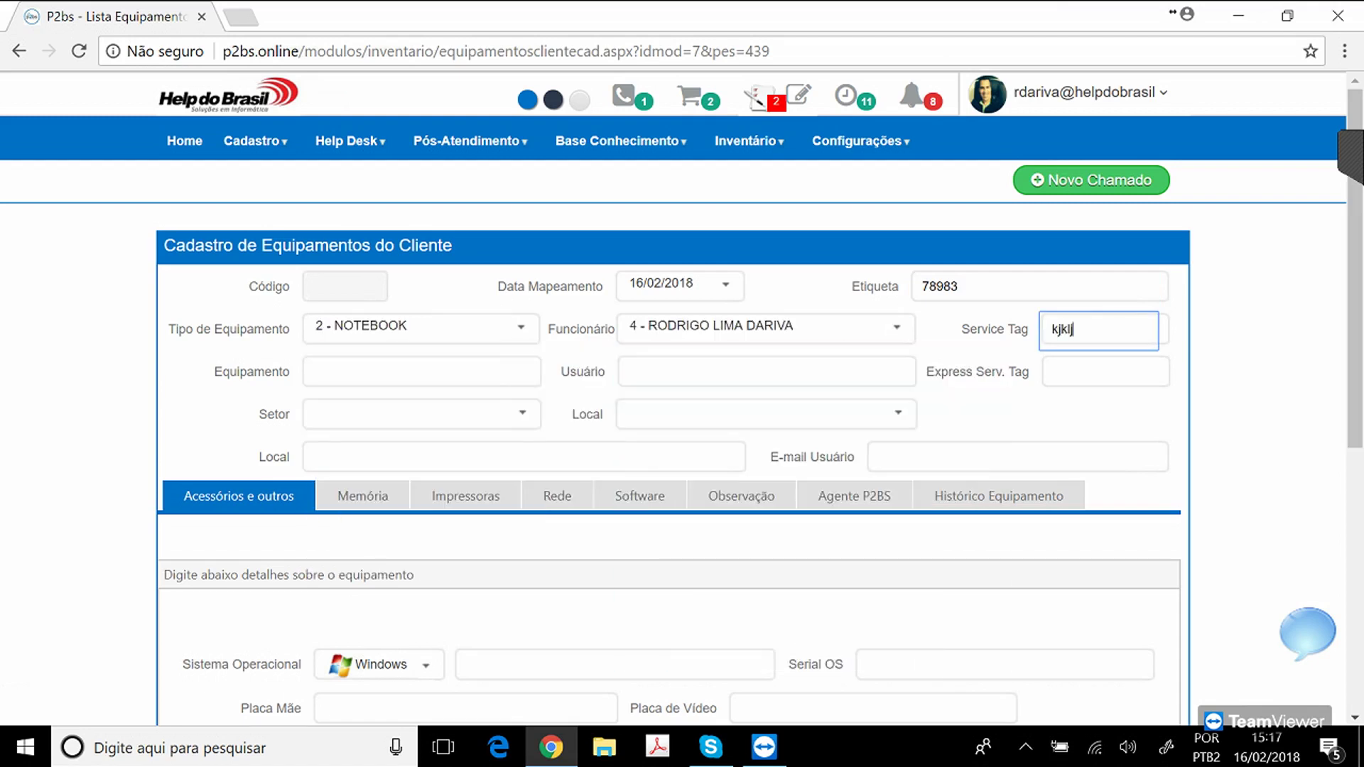
Browse the Memória, Impressoras and Rede tabs, then return to the accessories section.
left_click(363, 496)
left_click(465, 496)
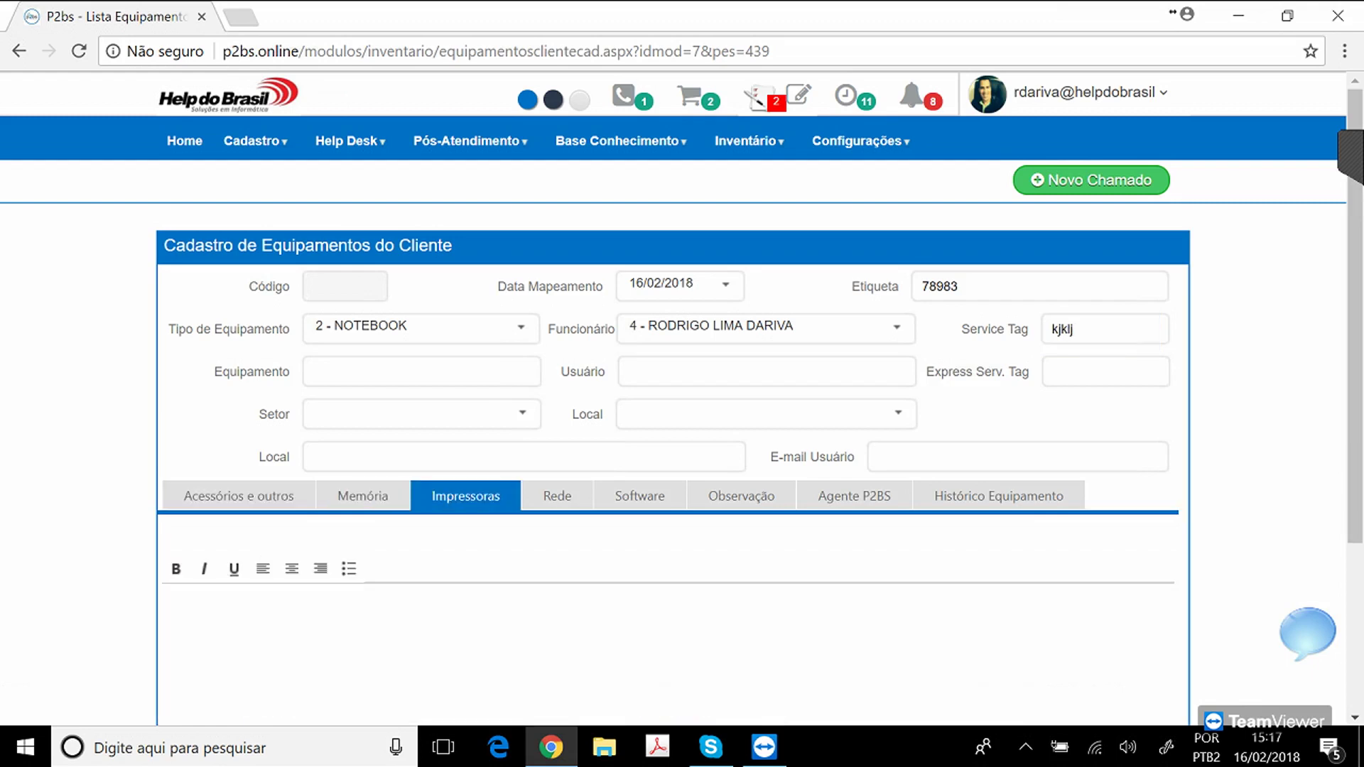
left_click(557, 496)
left_click(239, 496)
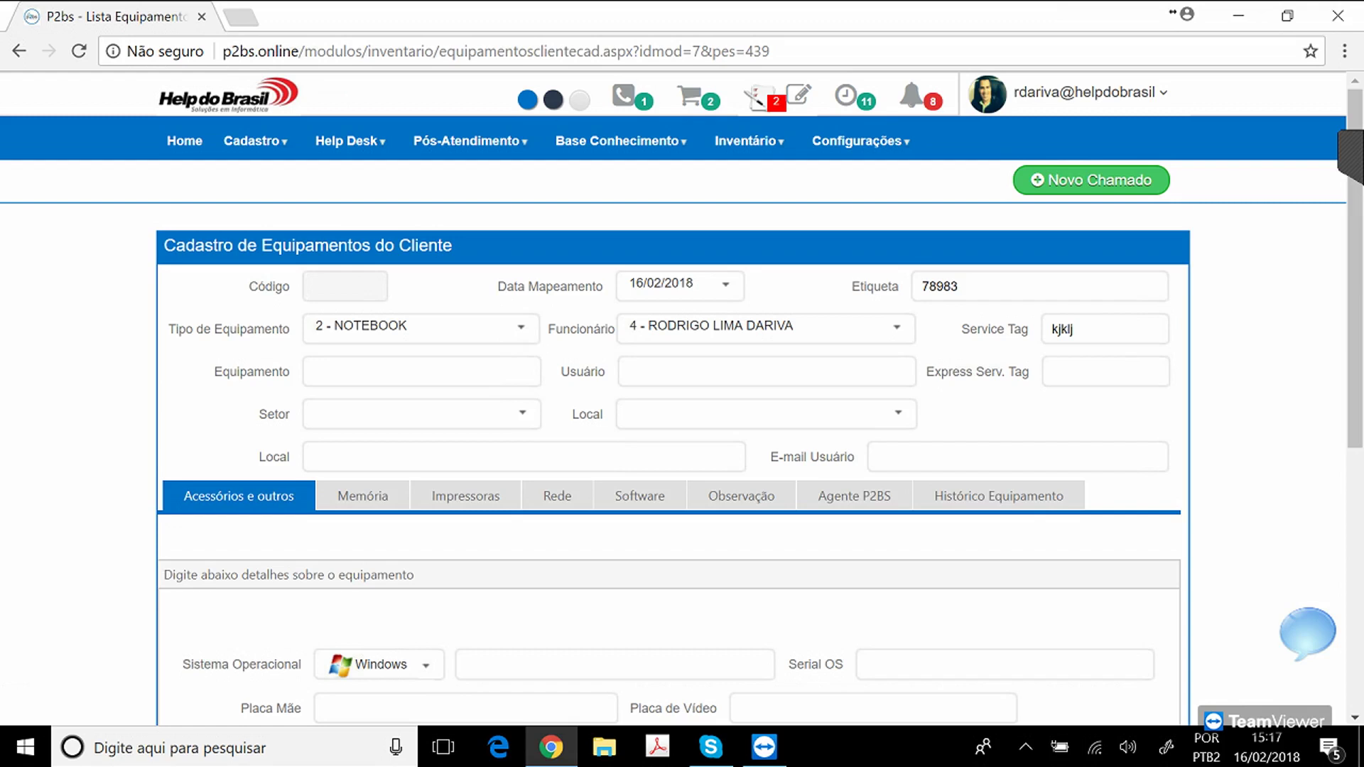
scroll(682, 397, "down", 1)
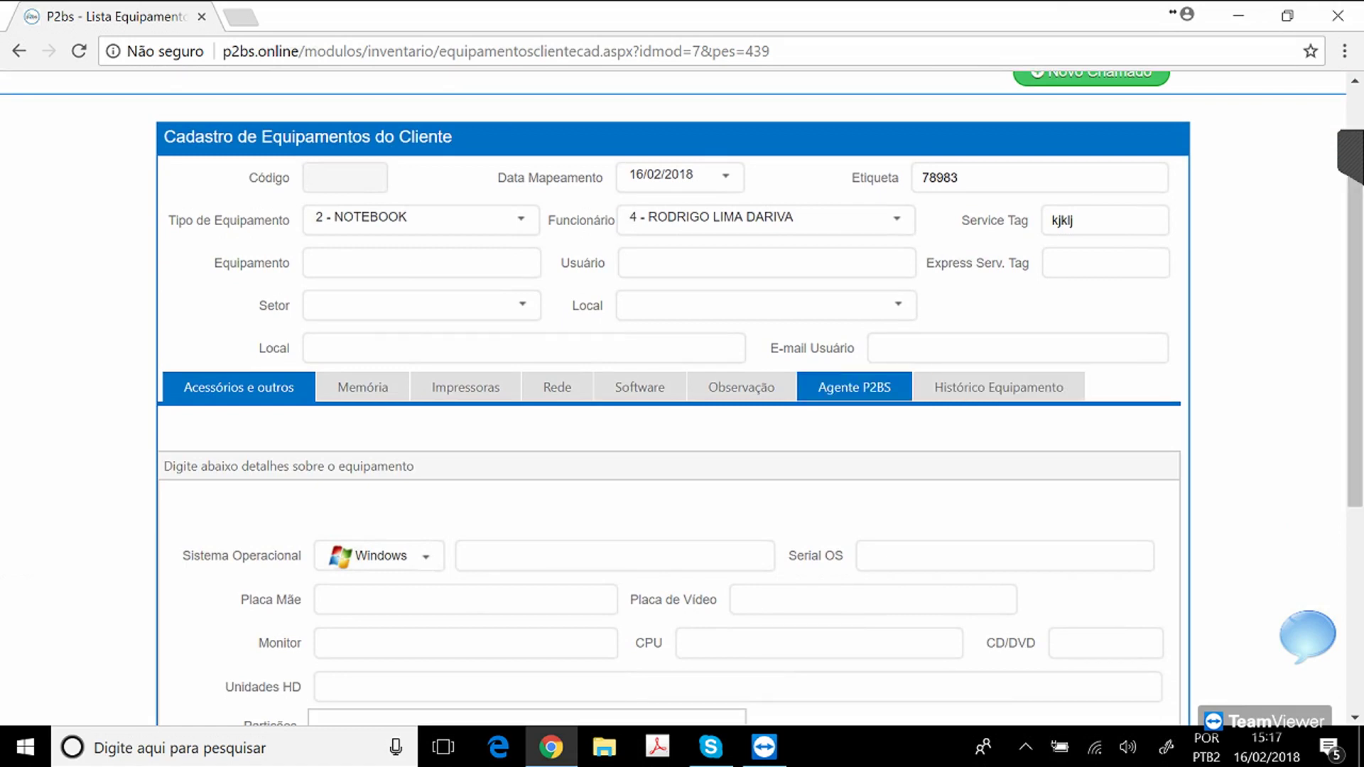
Show the equipment's Agente P2BS settings, open Inventário > Download Agente P2bs, and minimize Chrome.
left_click(854, 387)
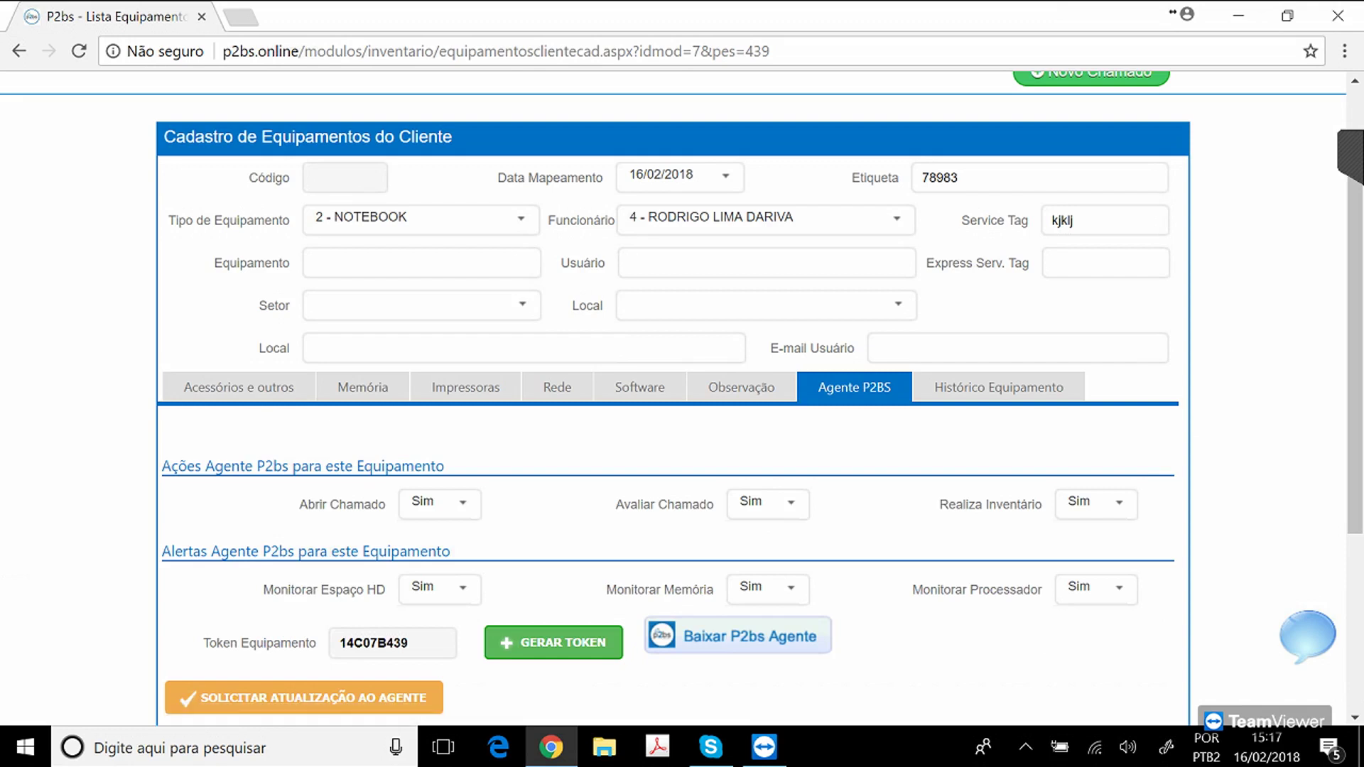
left_click_drag(1355, 341, 1355, 277)
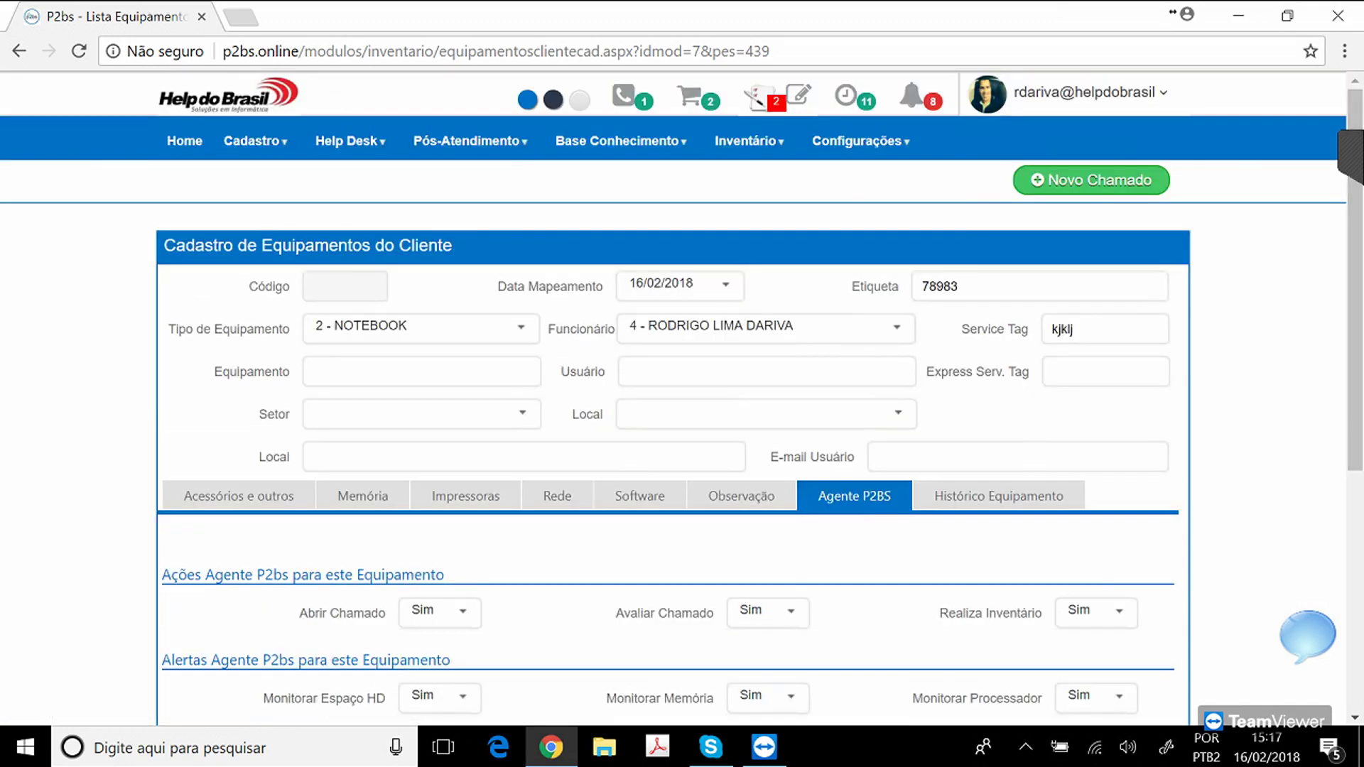
mouse_move(749, 141)
left_click(185, 141)
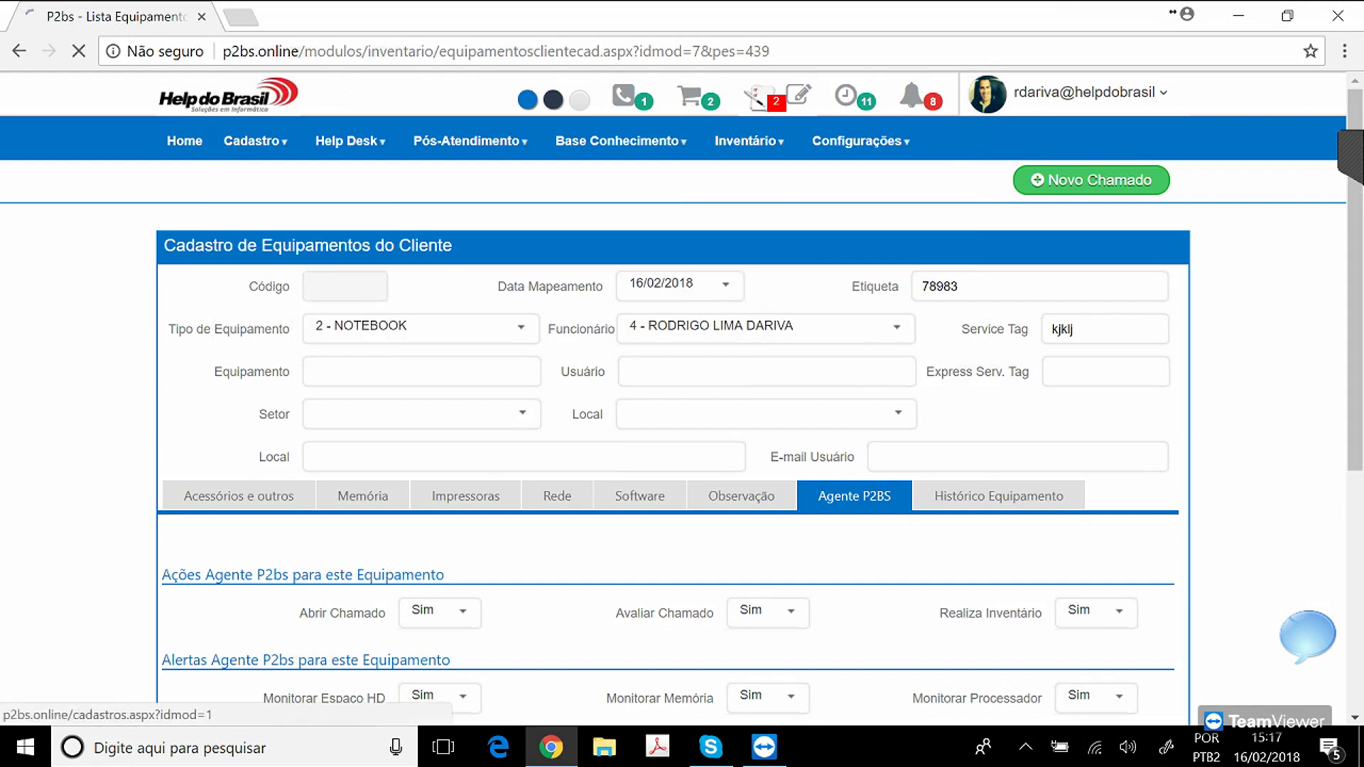
left_click(1239, 15)
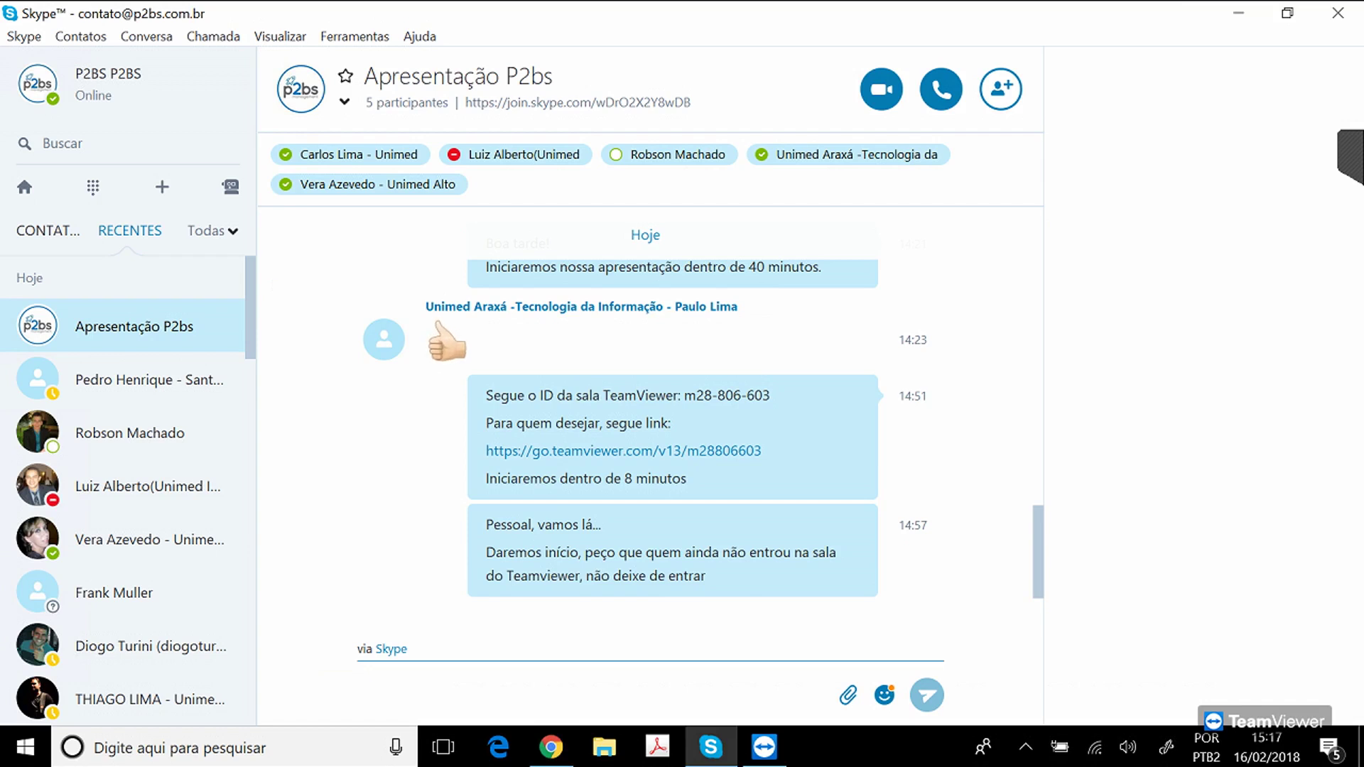
Minimize Skype, open the P2bs Agente from the tray's hidden icons, then close it.
left_click(1239, 13)
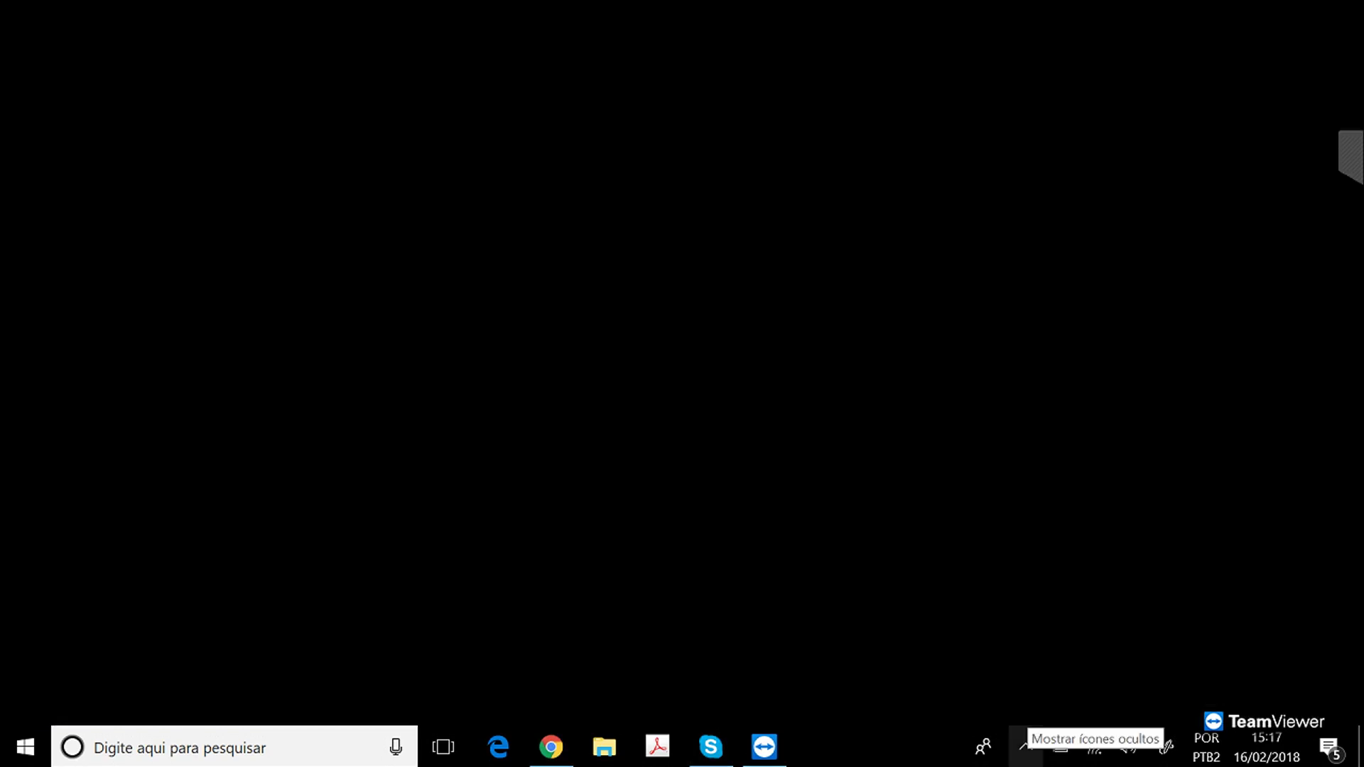
left_click(1026, 747)
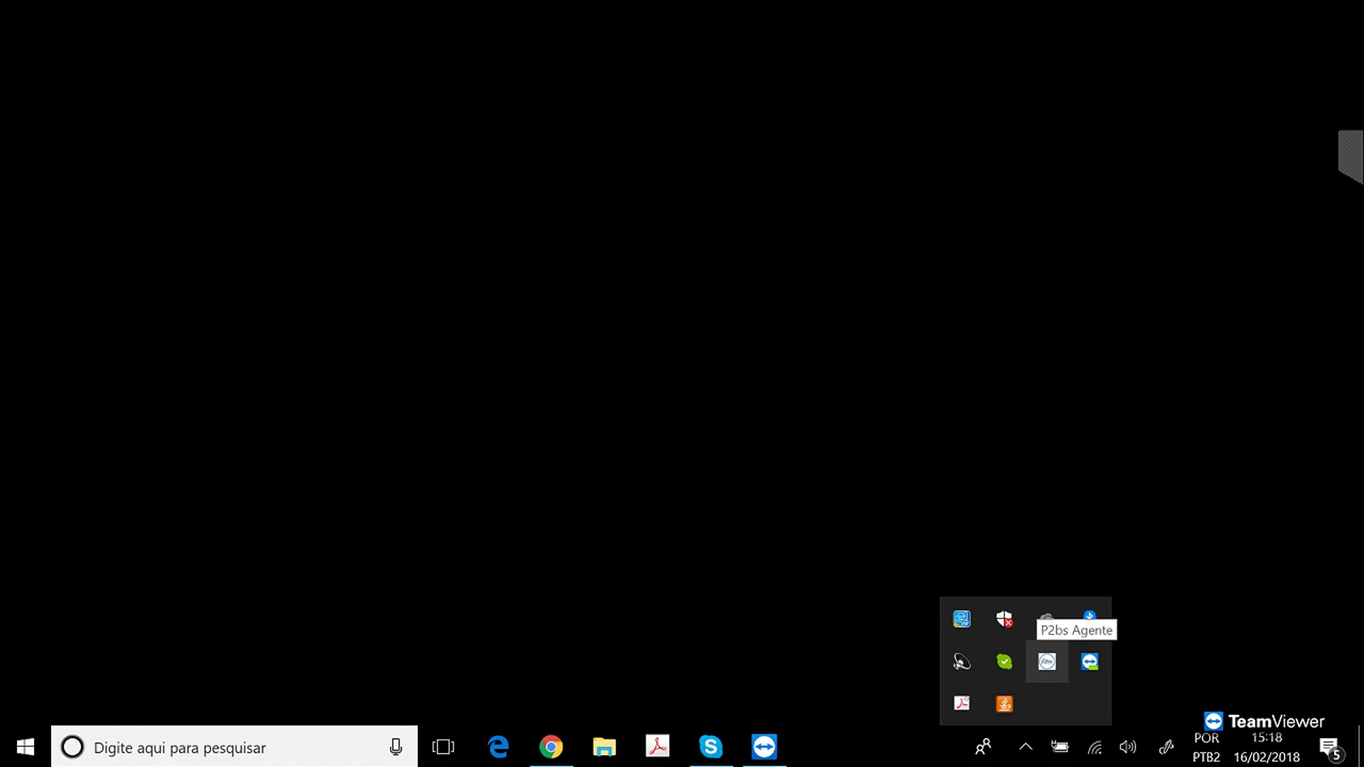
left_click(1047, 661)
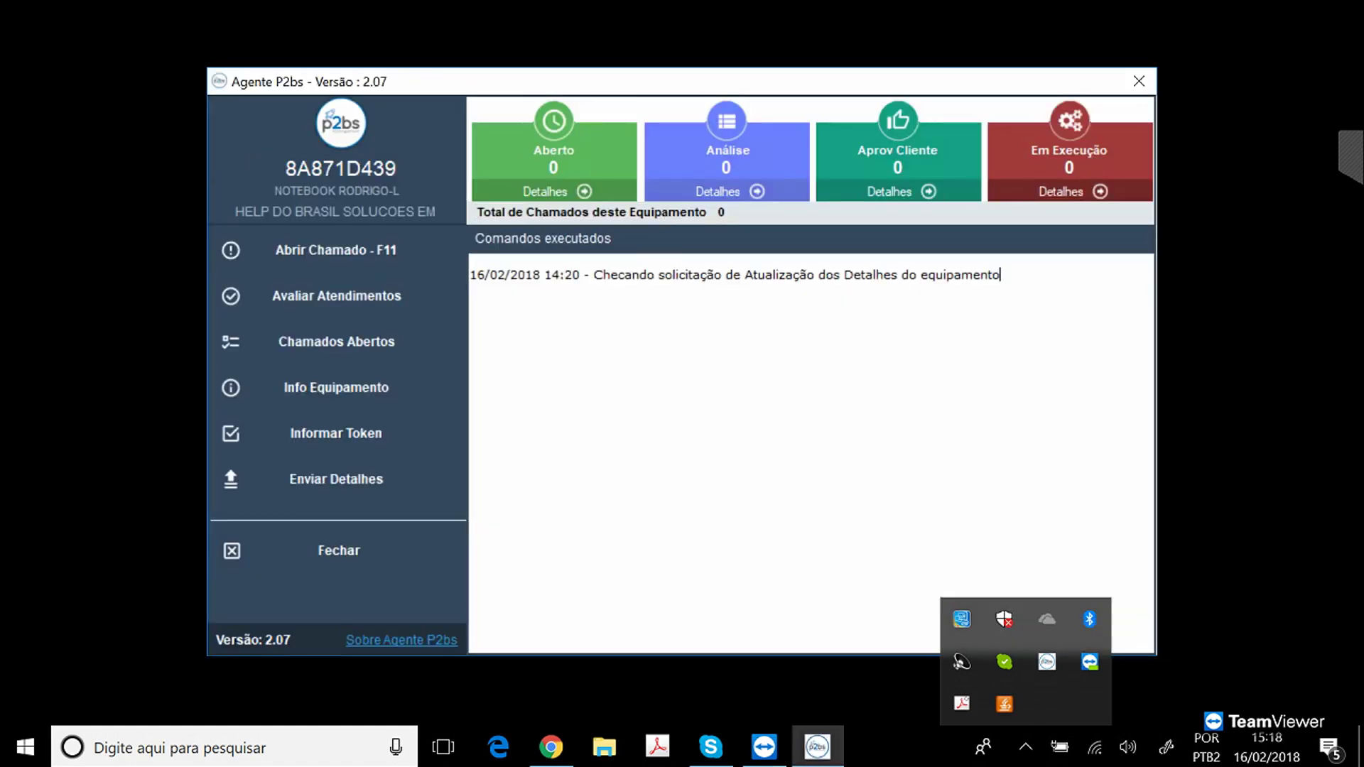
left_click(708, 274)
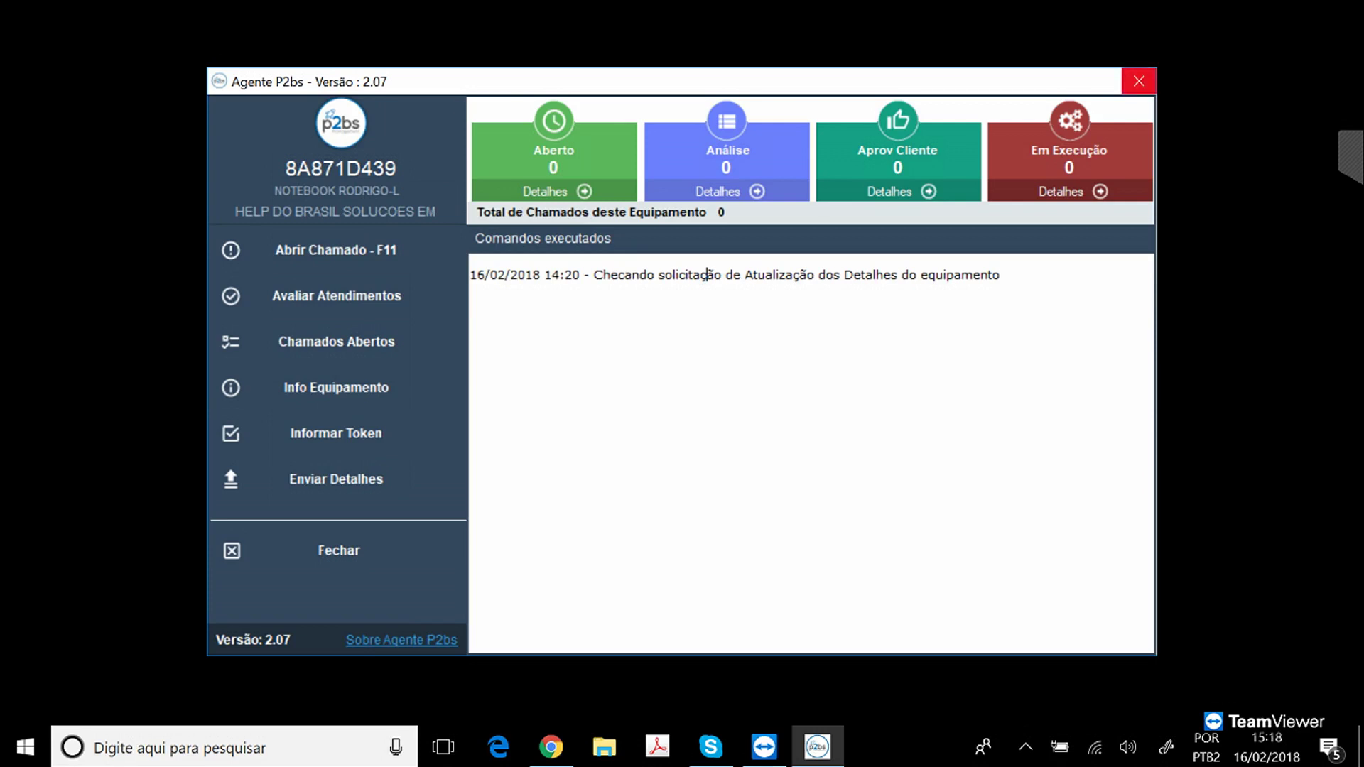
left_click(1139, 81)
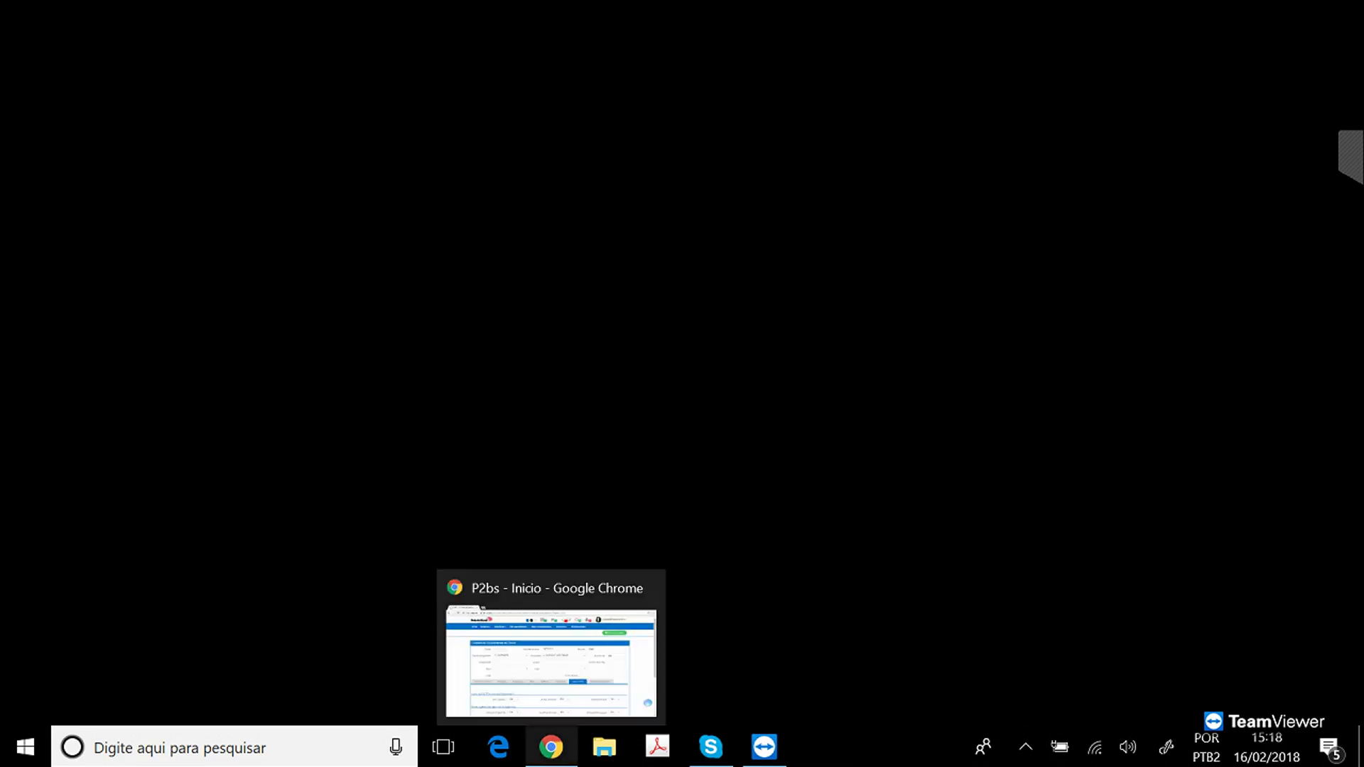
Reopen the P2bs agent from the tray, close it again, and bring Chrome back.
left_click(1025, 746)
left_click(1047, 662)
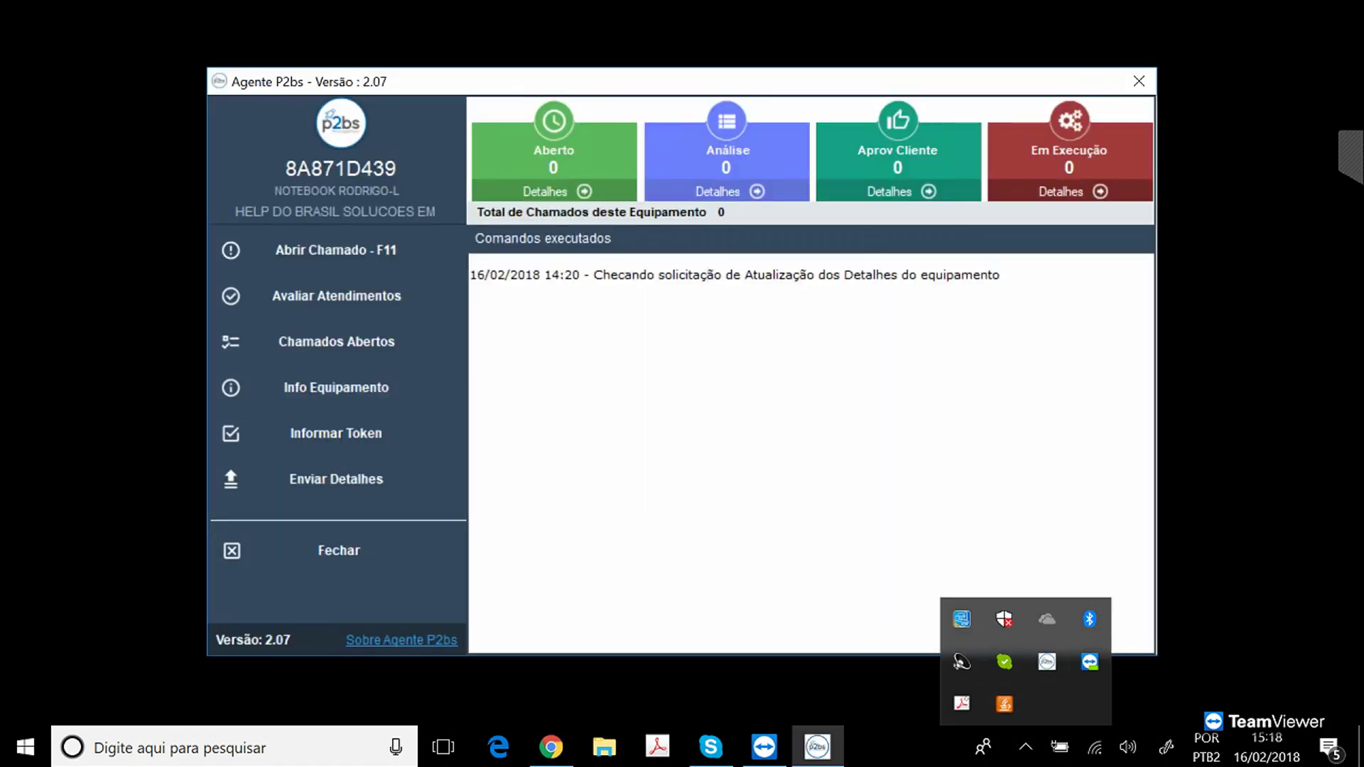
left_click(708, 274)
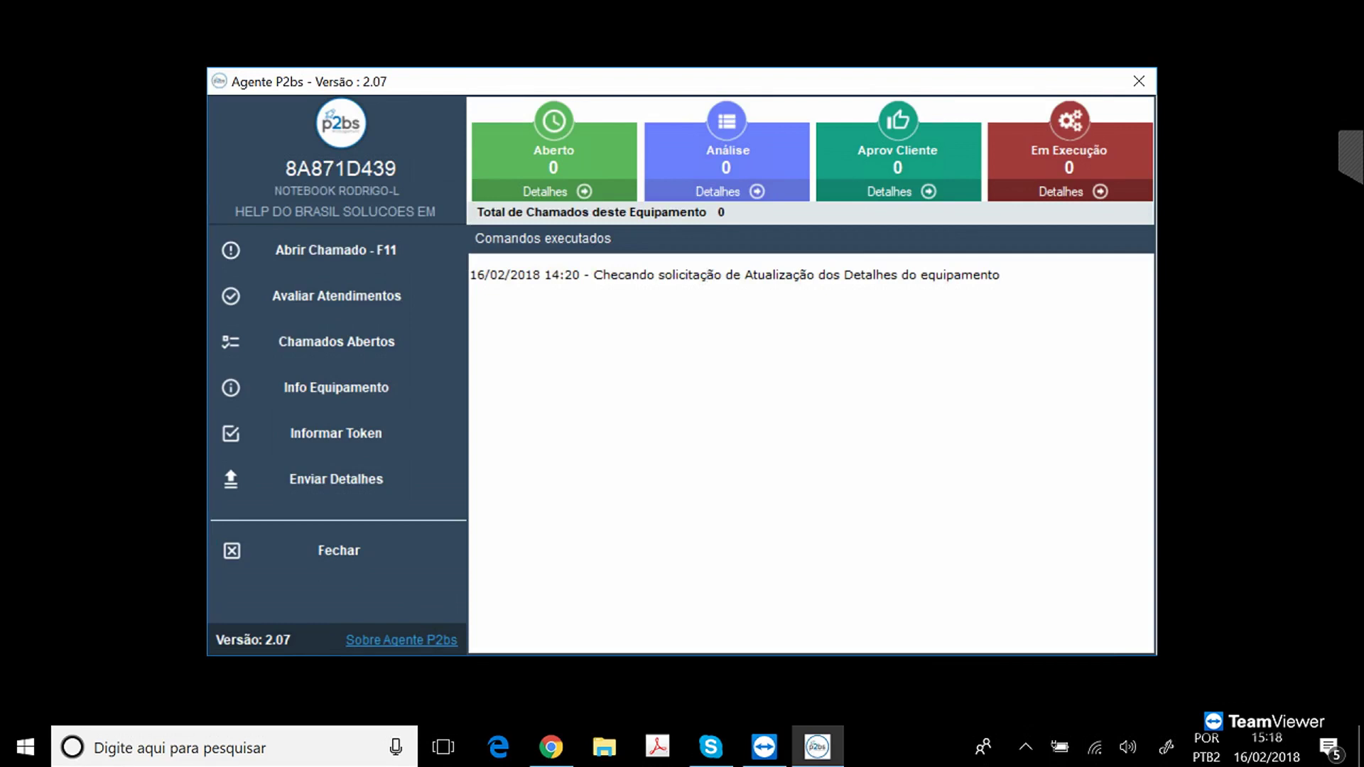
left_click(1139, 81)
left_click(550, 747)
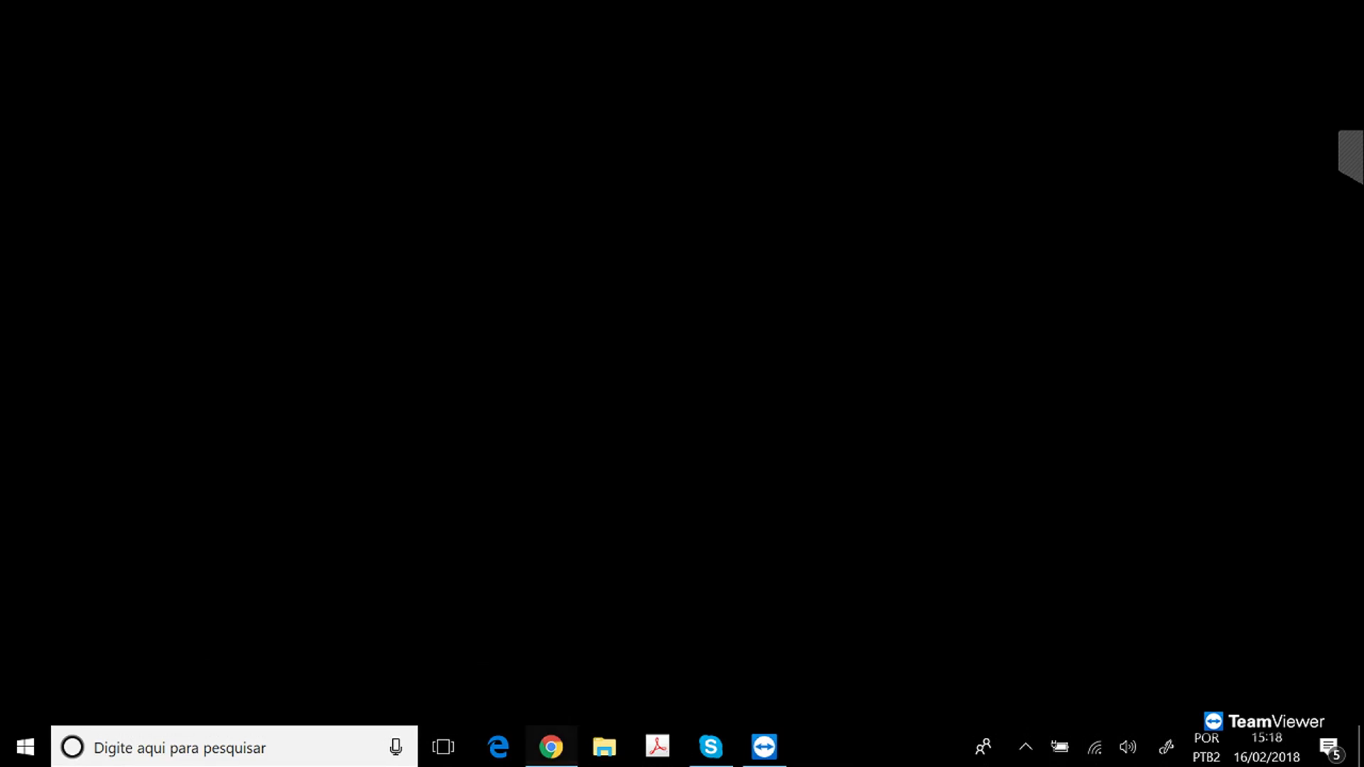
Filter the equipment list to company 439 - HELP DO BRASIL.
mouse_move(748, 141)
left_click(785, 184)
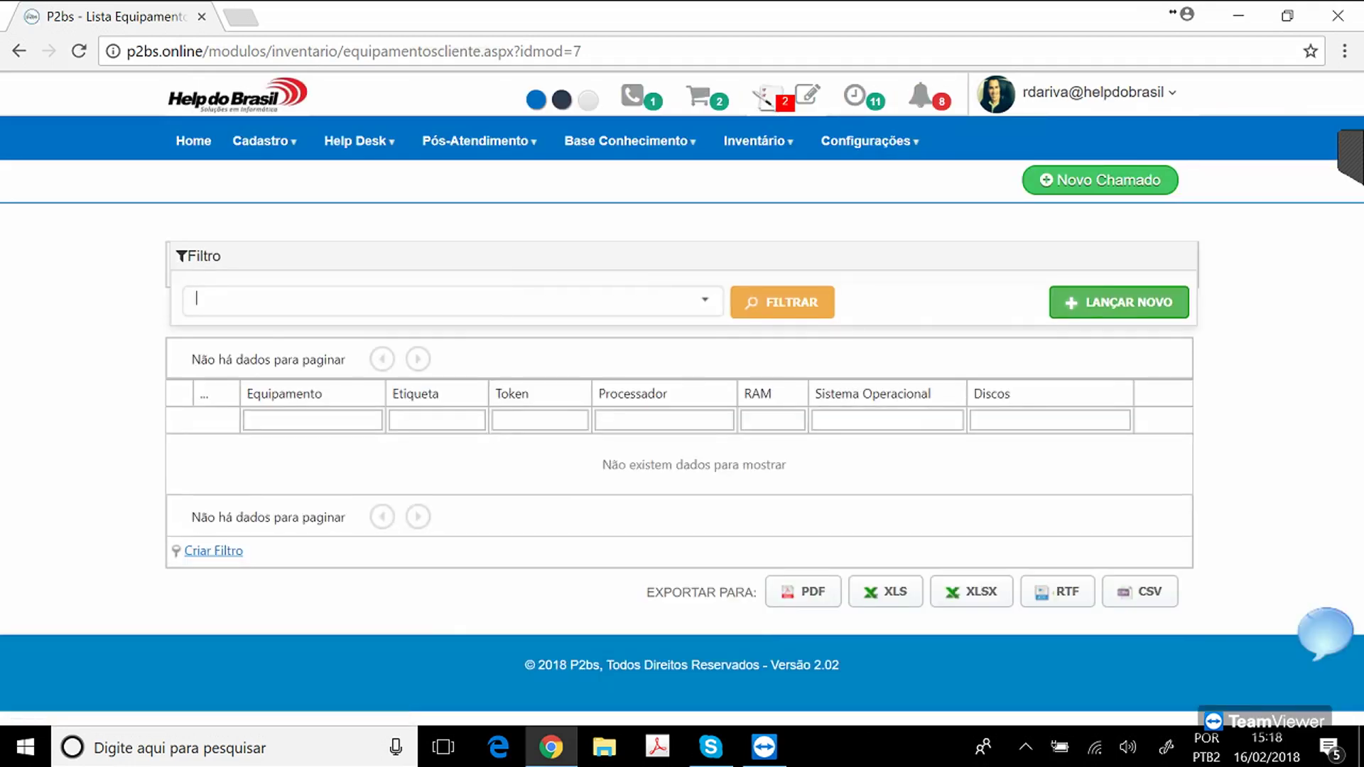
type("help")
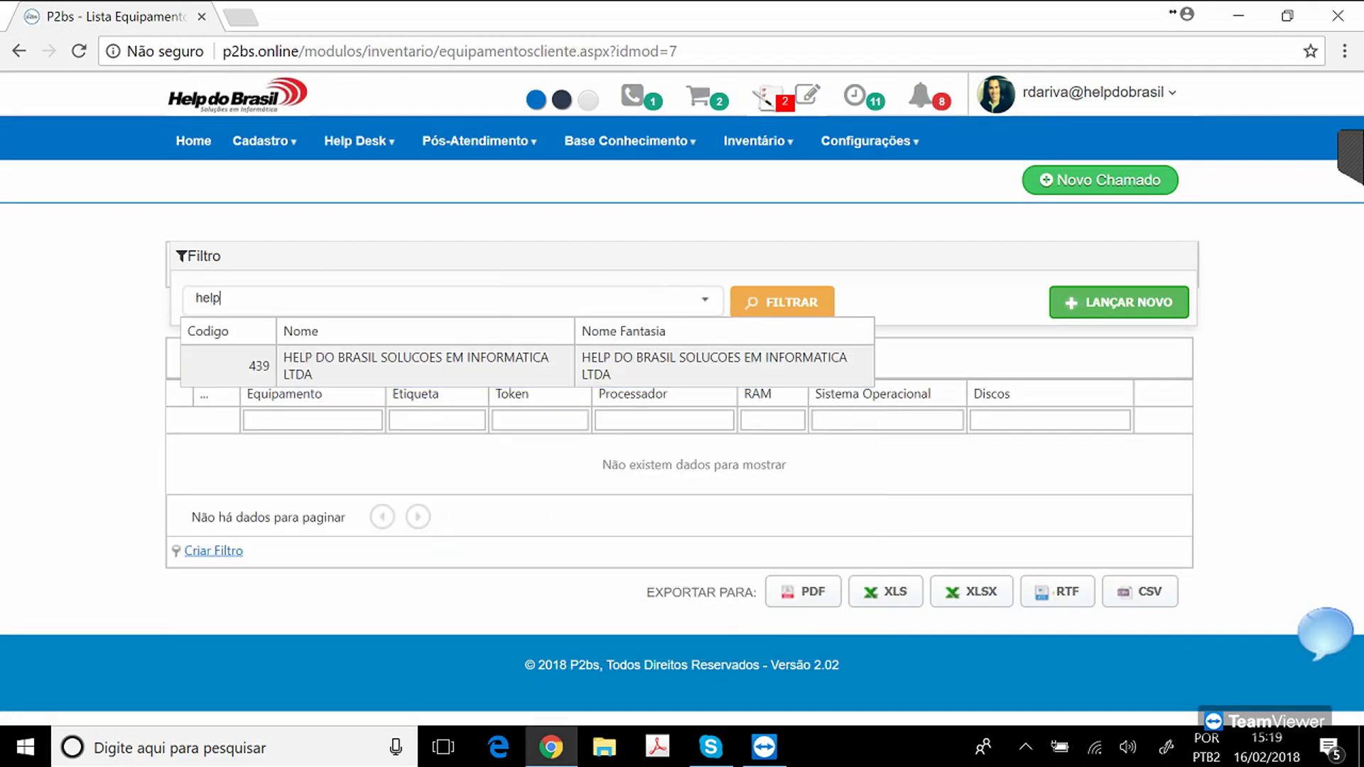
left_click(782, 302)
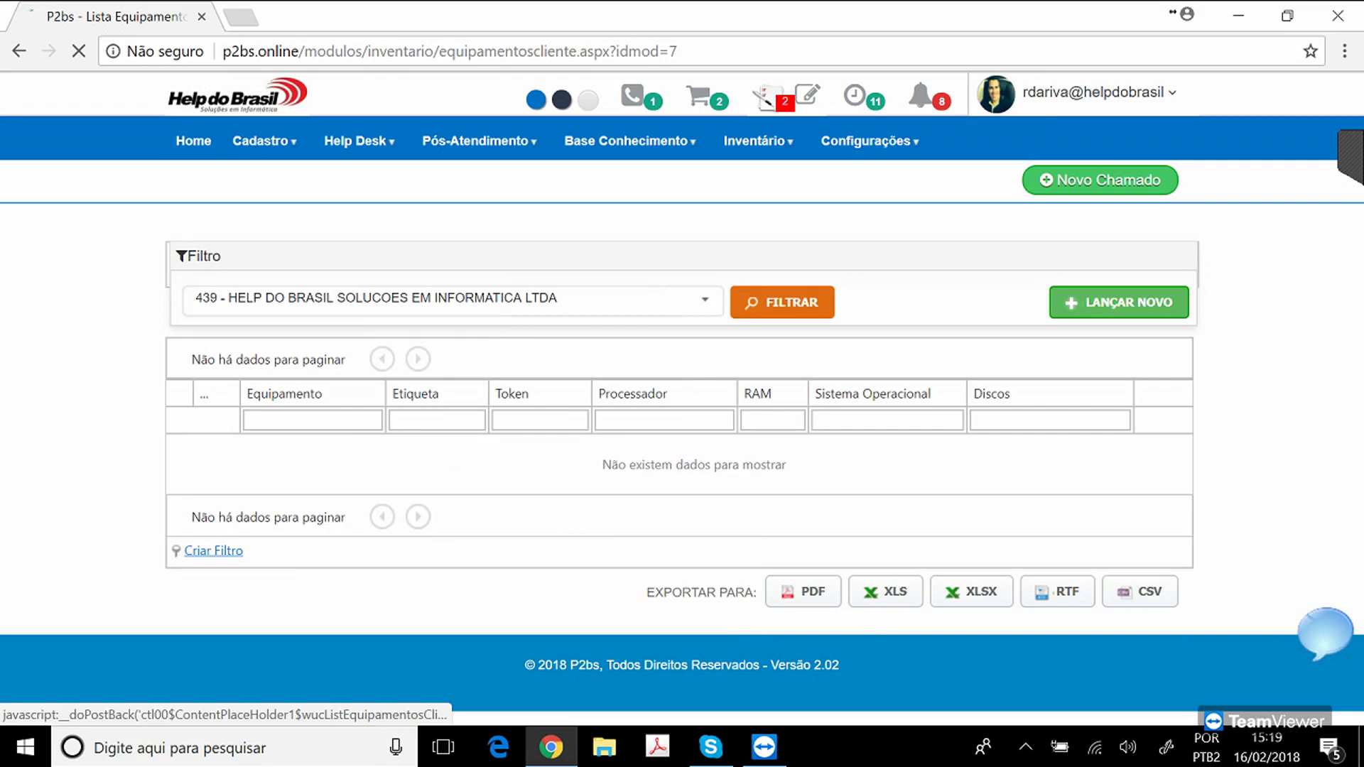
Review the expanded notebook's details: 500GB SSD, network, printers and software.
scroll(683, 391, "down", 6)
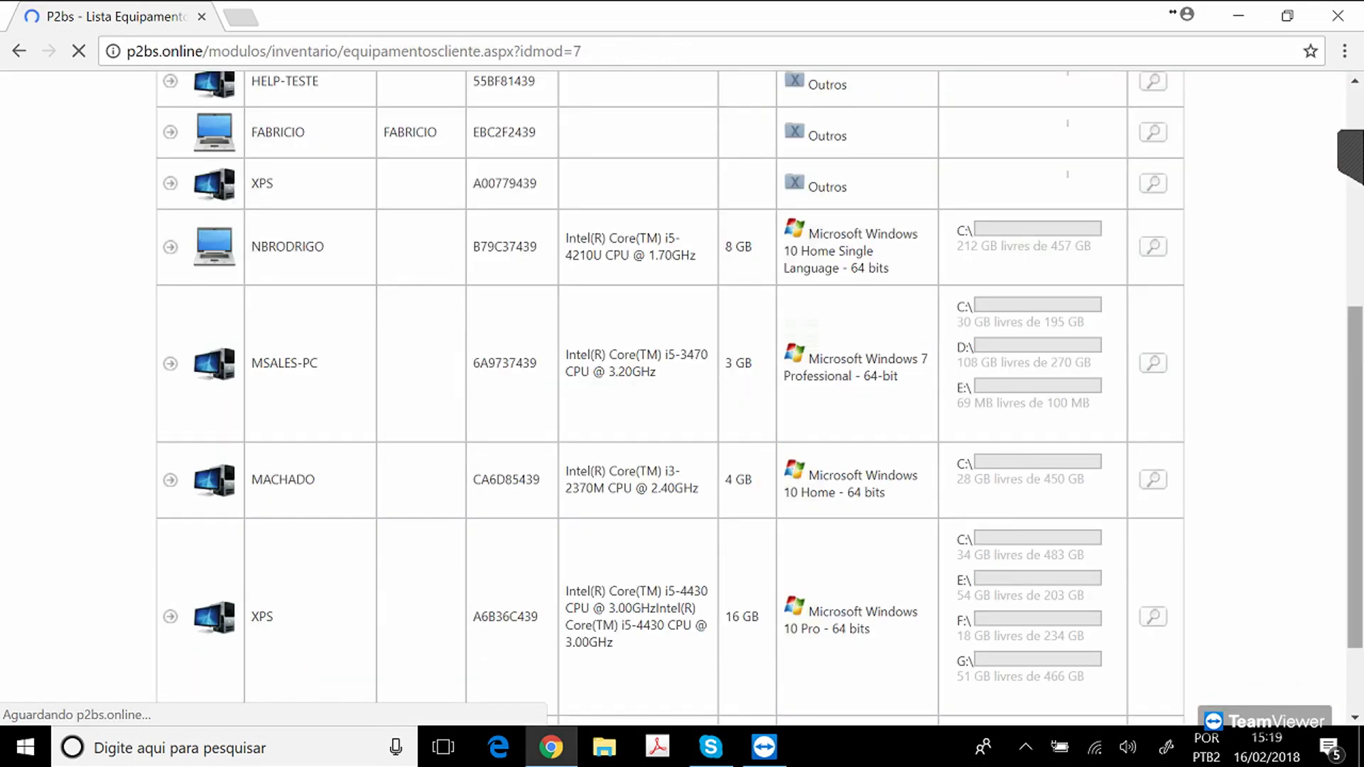
scroll(682, 391, "down", 4)
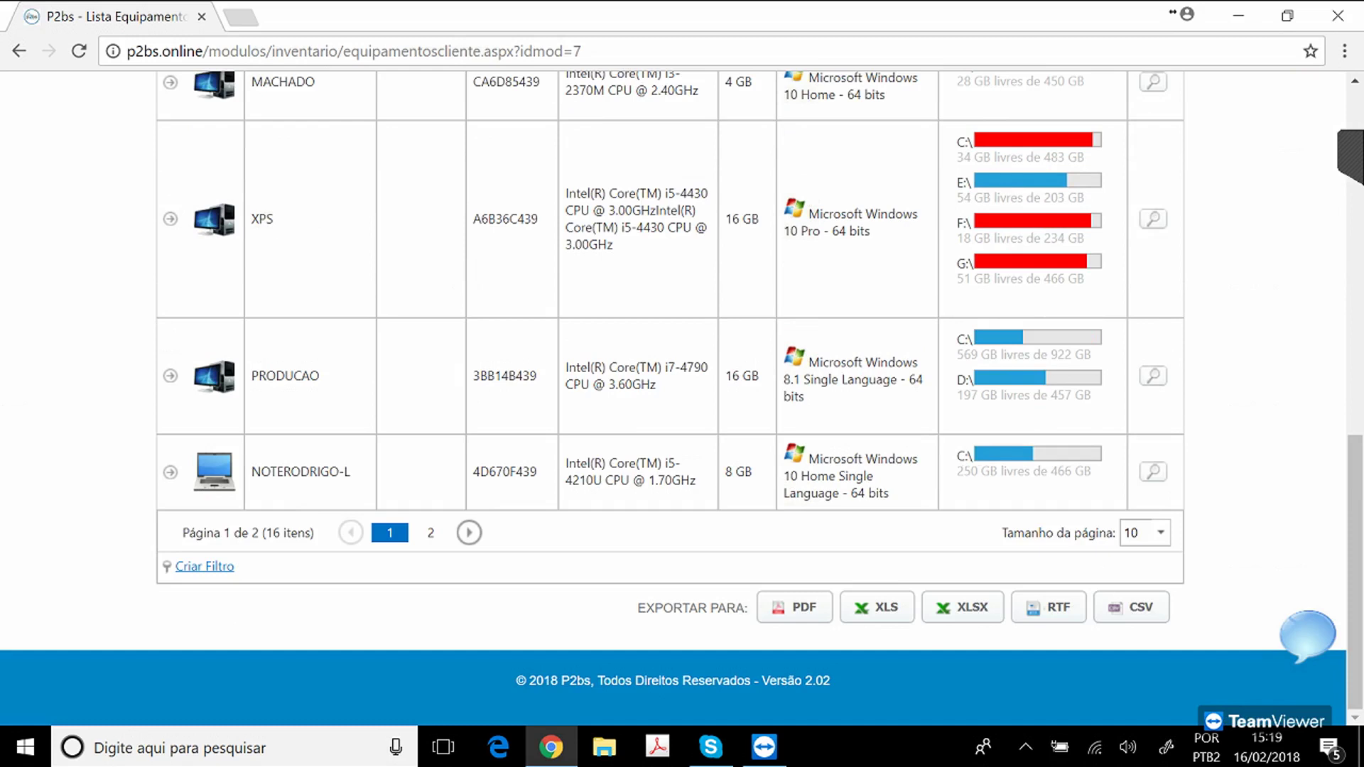
scroll(682, 391, "up", 8)
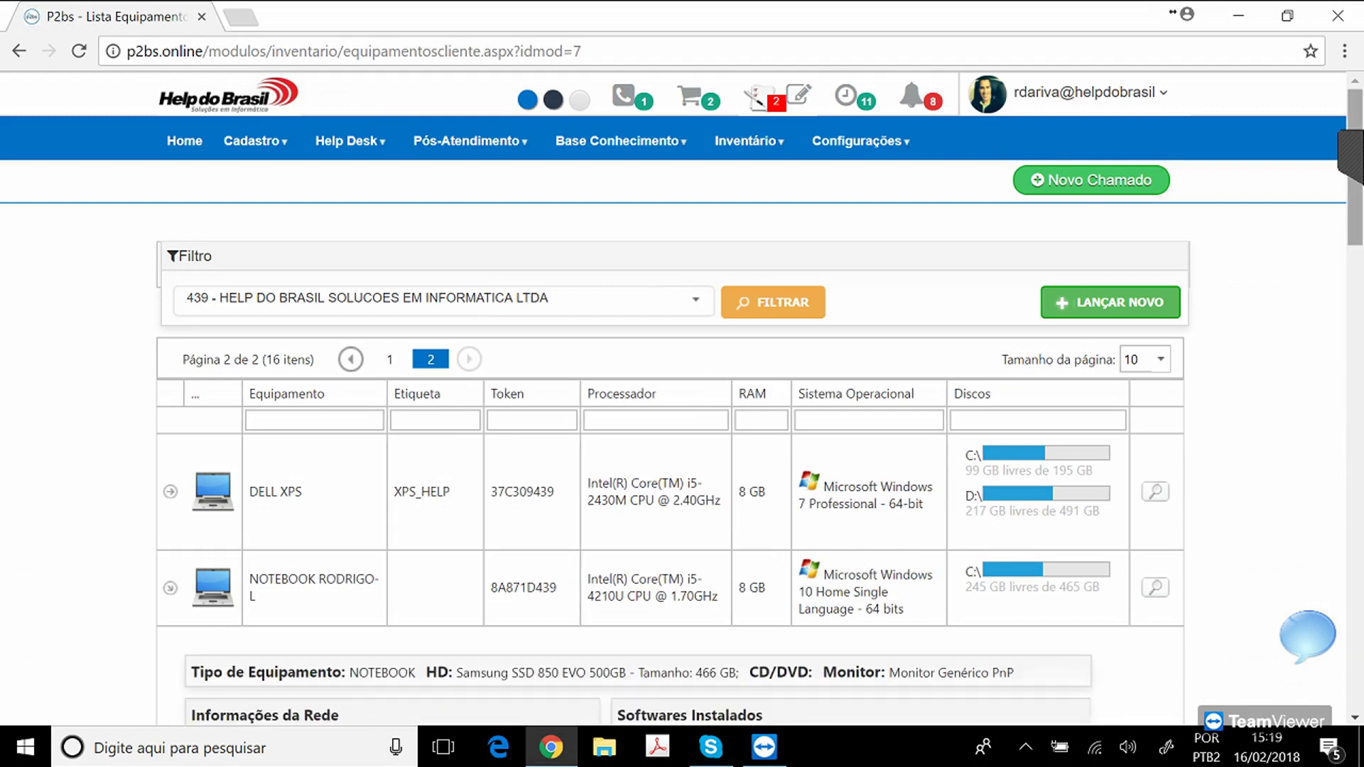
scroll(682, 398, "down", 7)
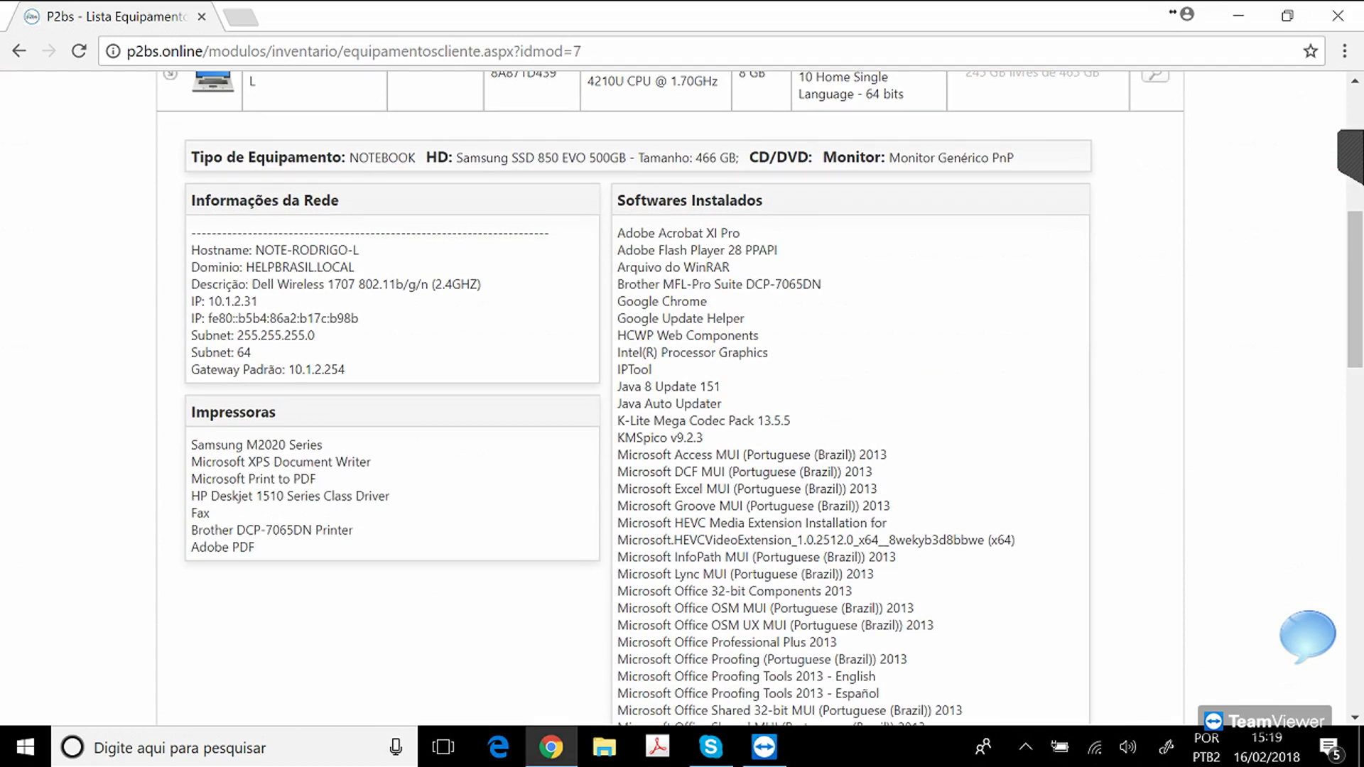
left_click_drag(462, 157, 629, 157)
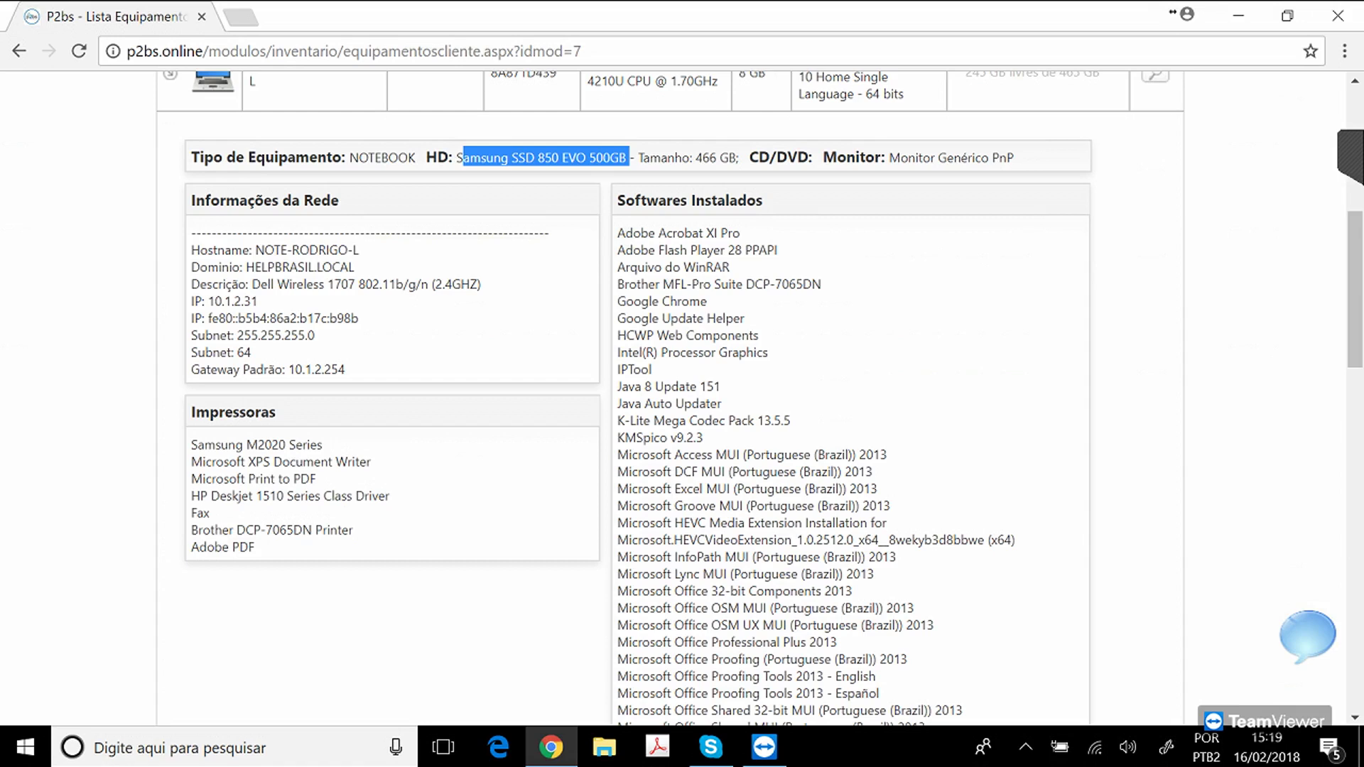
left_click(630, 158)
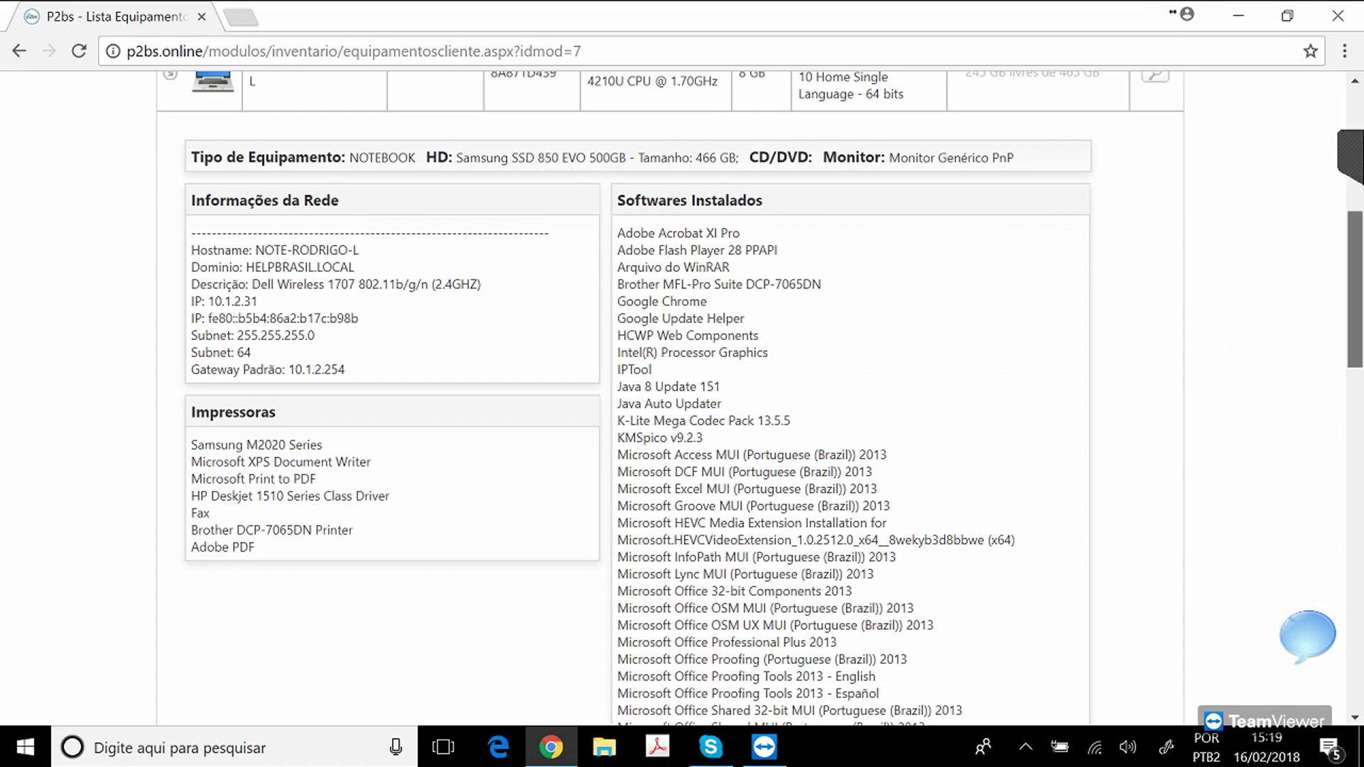
scroll(1355, 290, "down", 9)
scroll(670, 398, "down", 3)
scroll(670, 398, "up", 20)
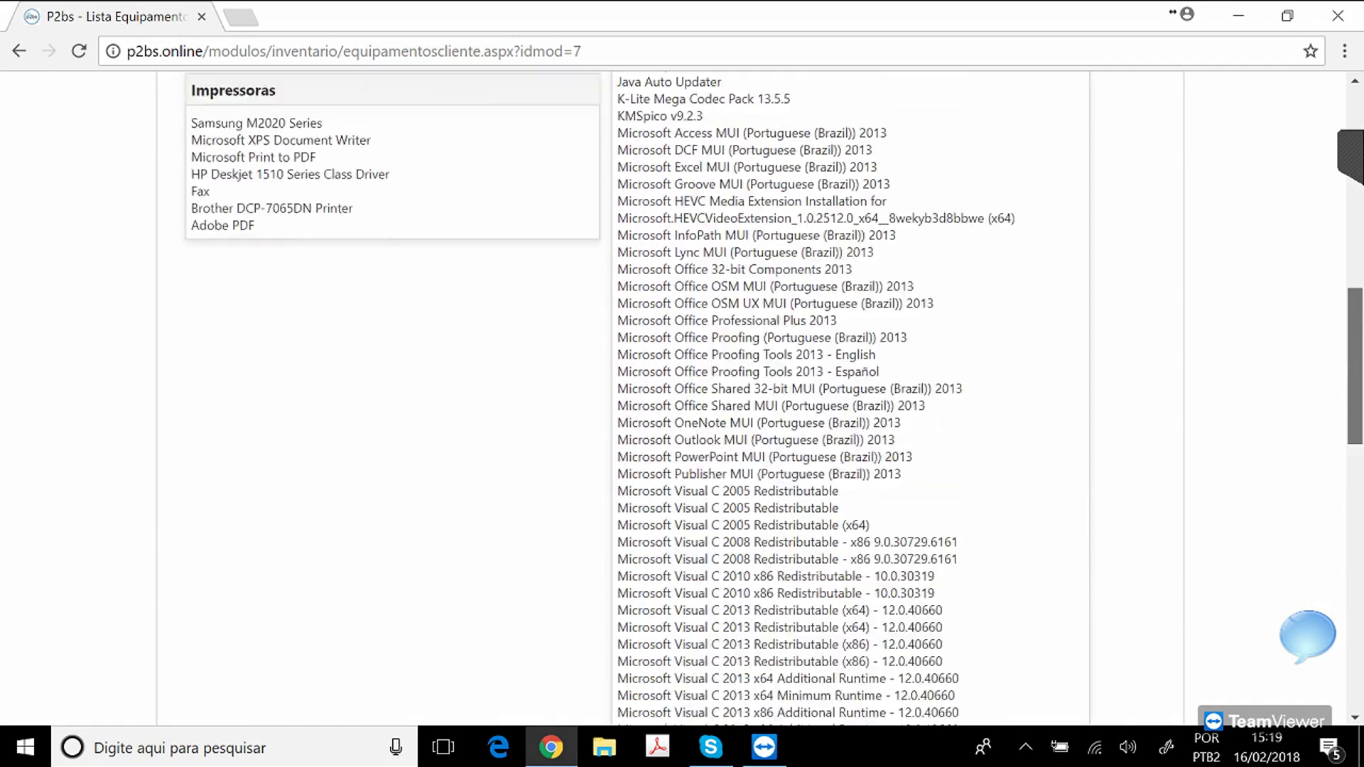
scroll(670, 397, "up", 1)
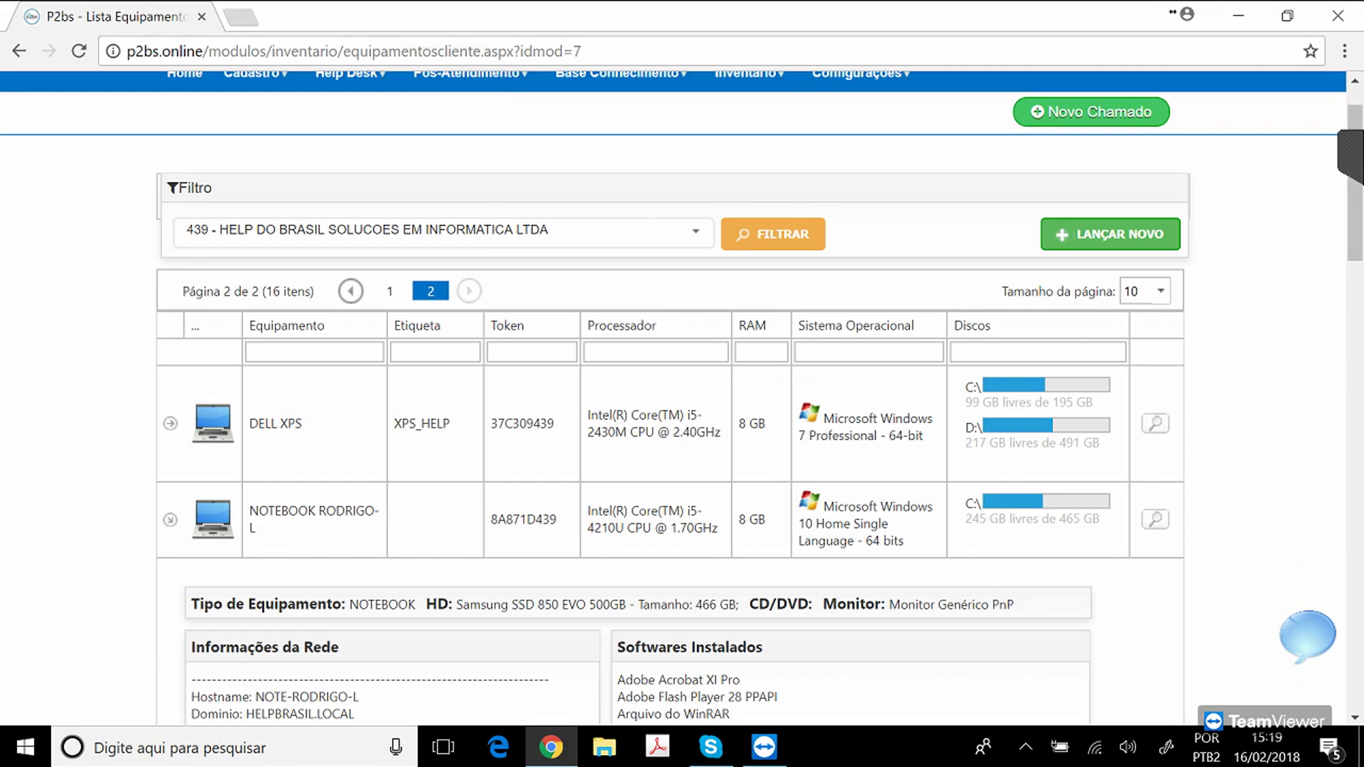
Open notebook record 1439 and review its Equipamento, Service Tag, Express Serv. Tag and E-mail Usuário fields.
left_click(1155, 519)
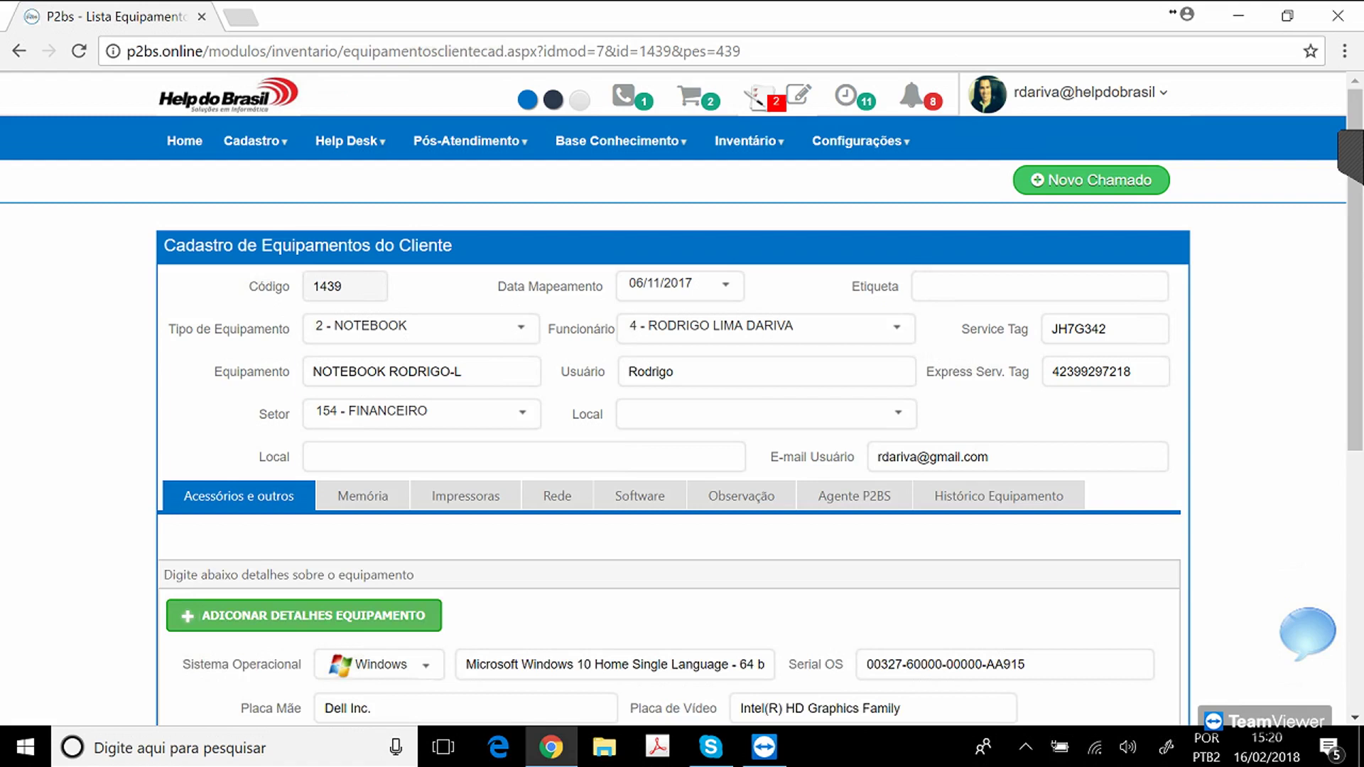
left_click_drag(464, 373, 311, 372)
key("Tab")
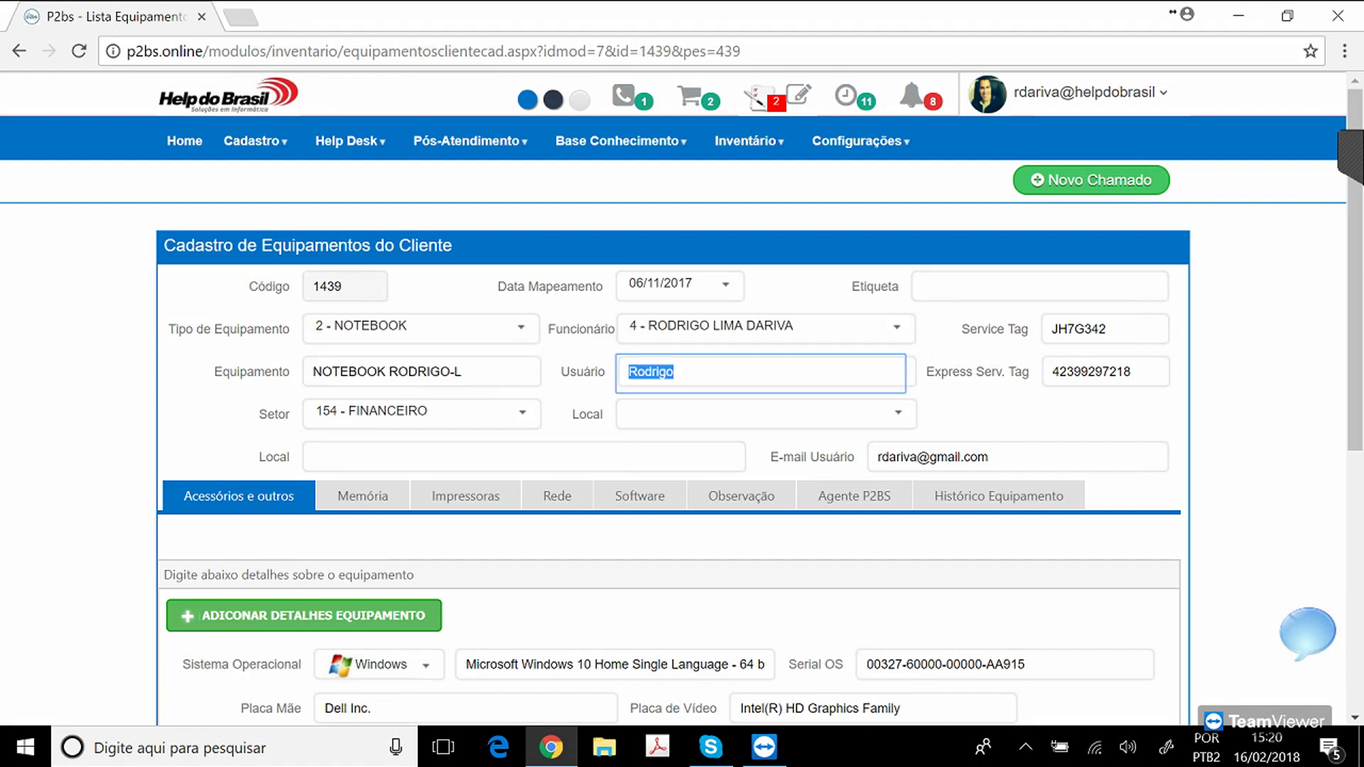
key("Tab")
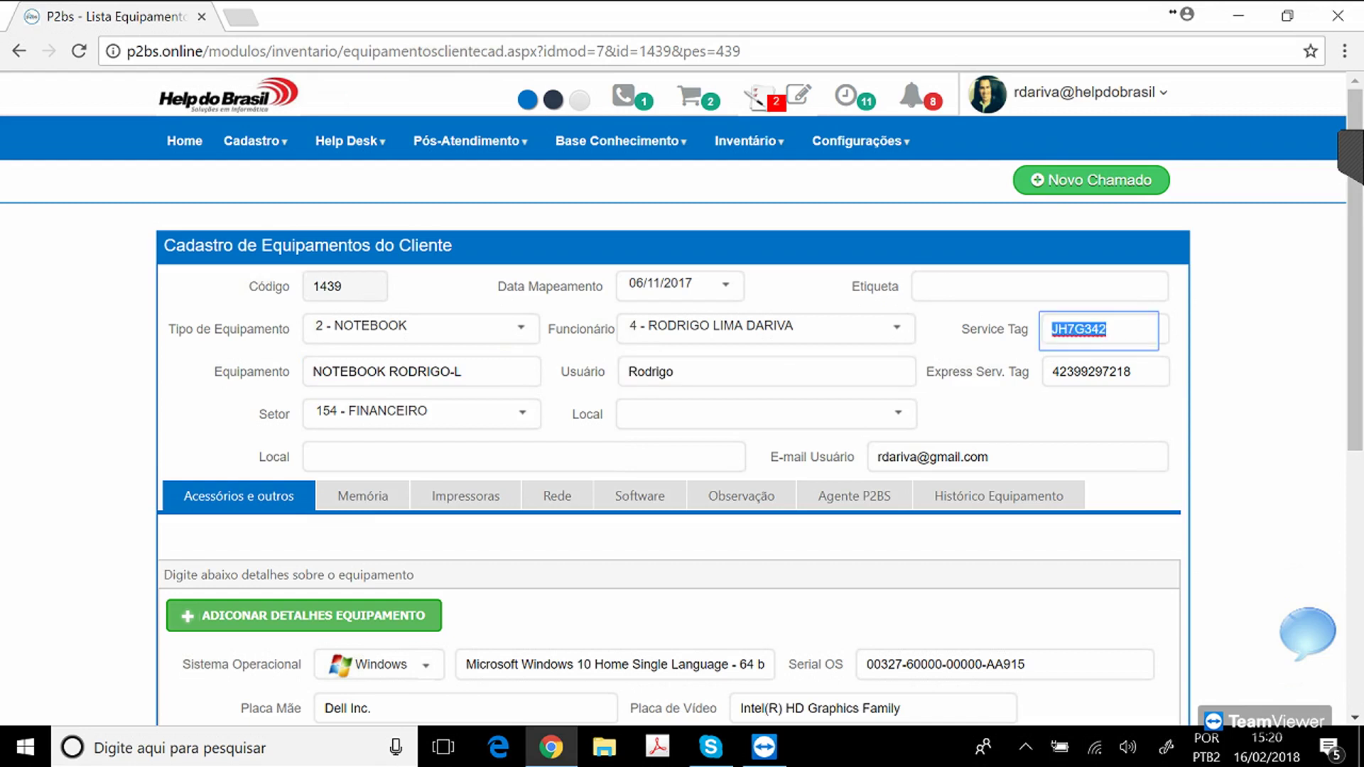
left_click(1102, 371)
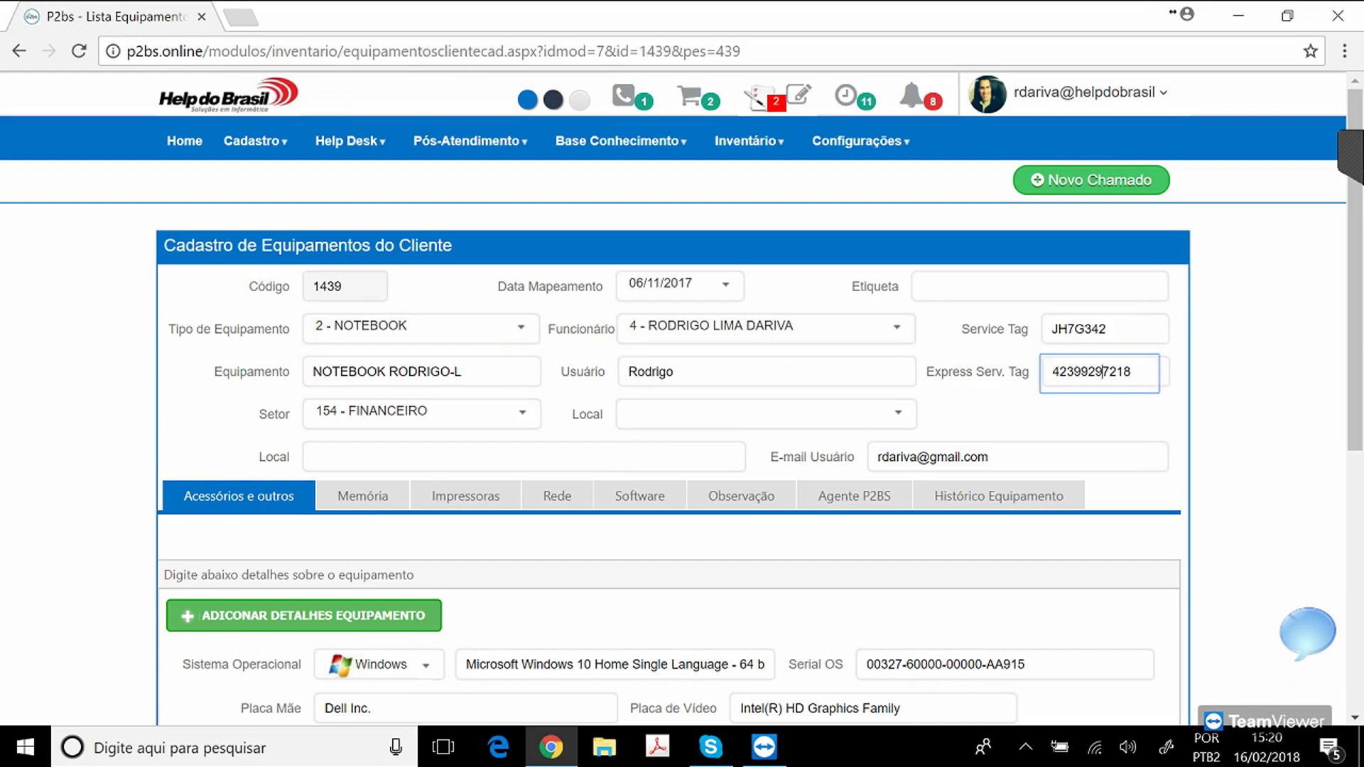
left_click(1105, 329)
left_click(1109, 371)
key("shift+Tab")
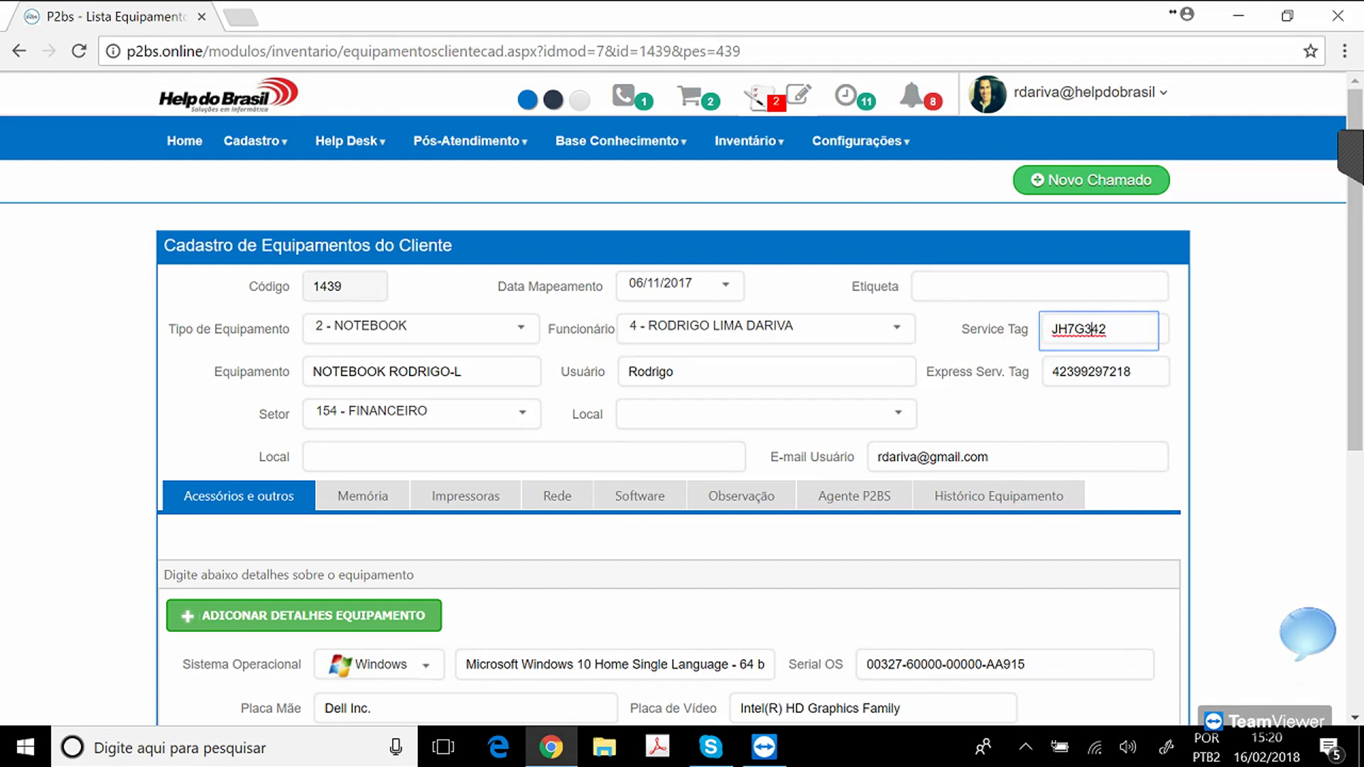
key("Tab")
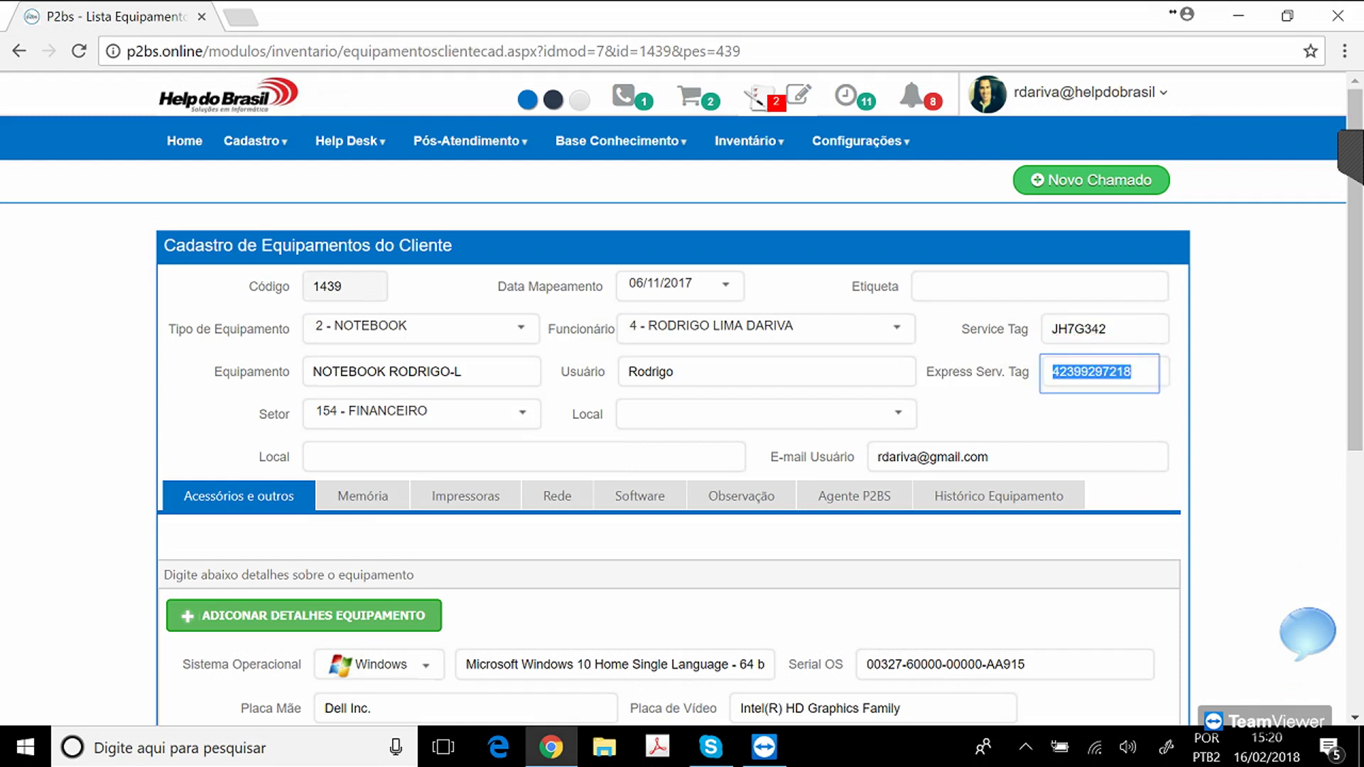
left_click(991, 457)
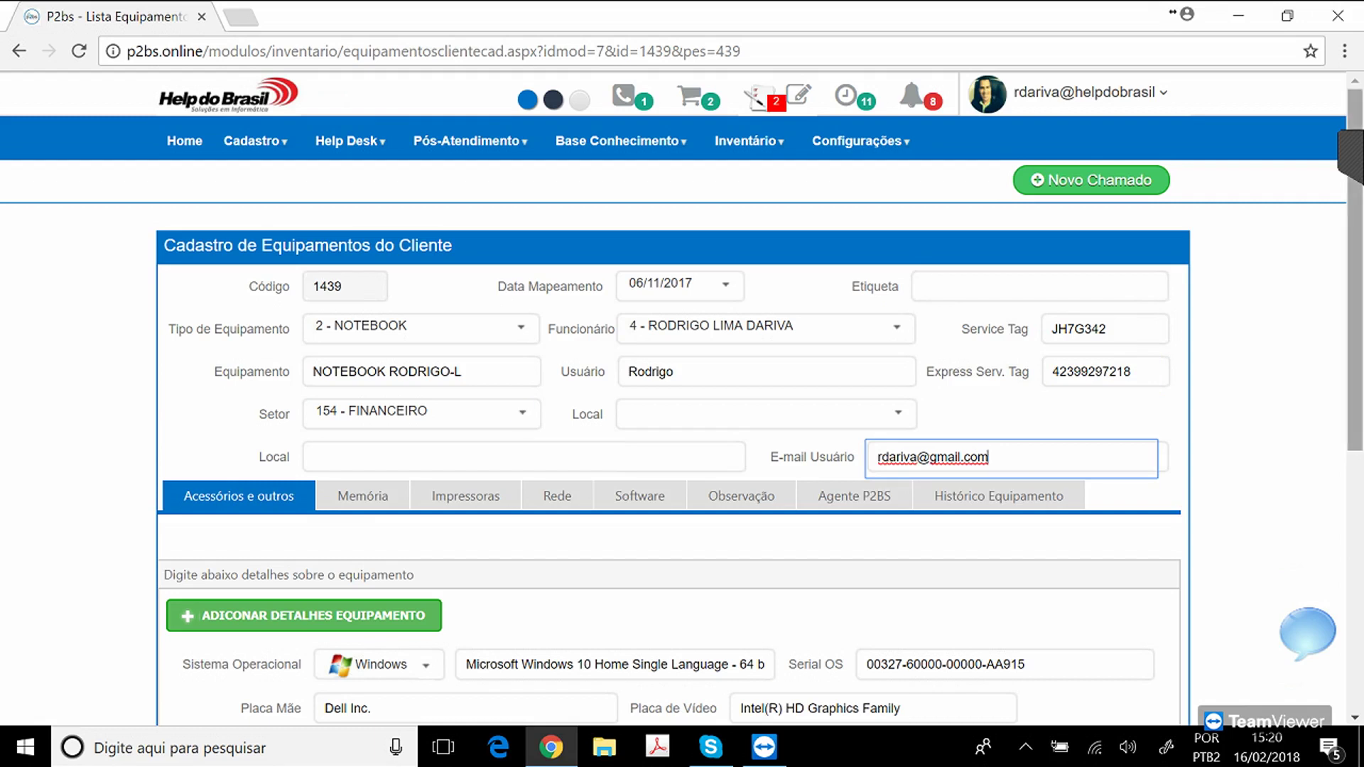
Check the OS description, then view the Impressoras, Rede, Software and Memória tabs.
scroll(1355, 270, "down", 3)
left_click(570, 431)
double_click(570, 432)
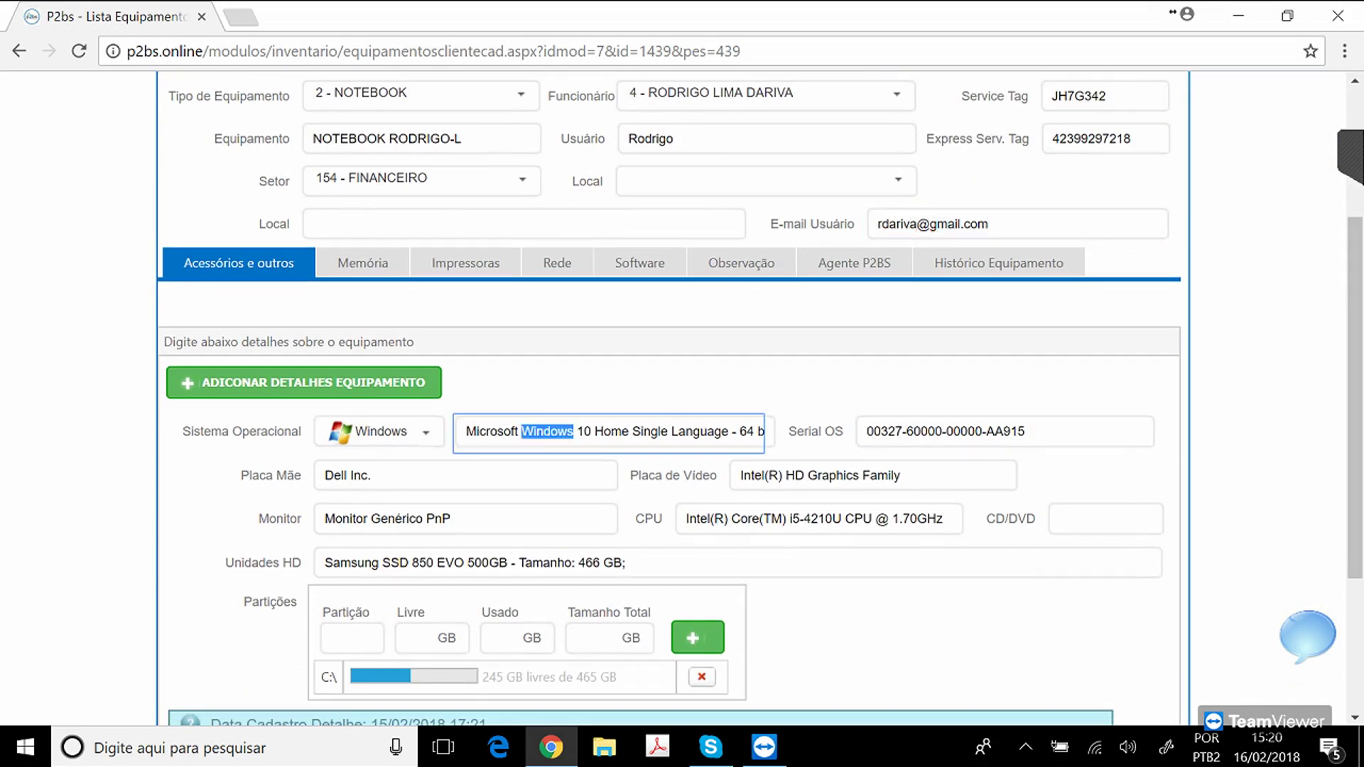
left_click(465, 263)
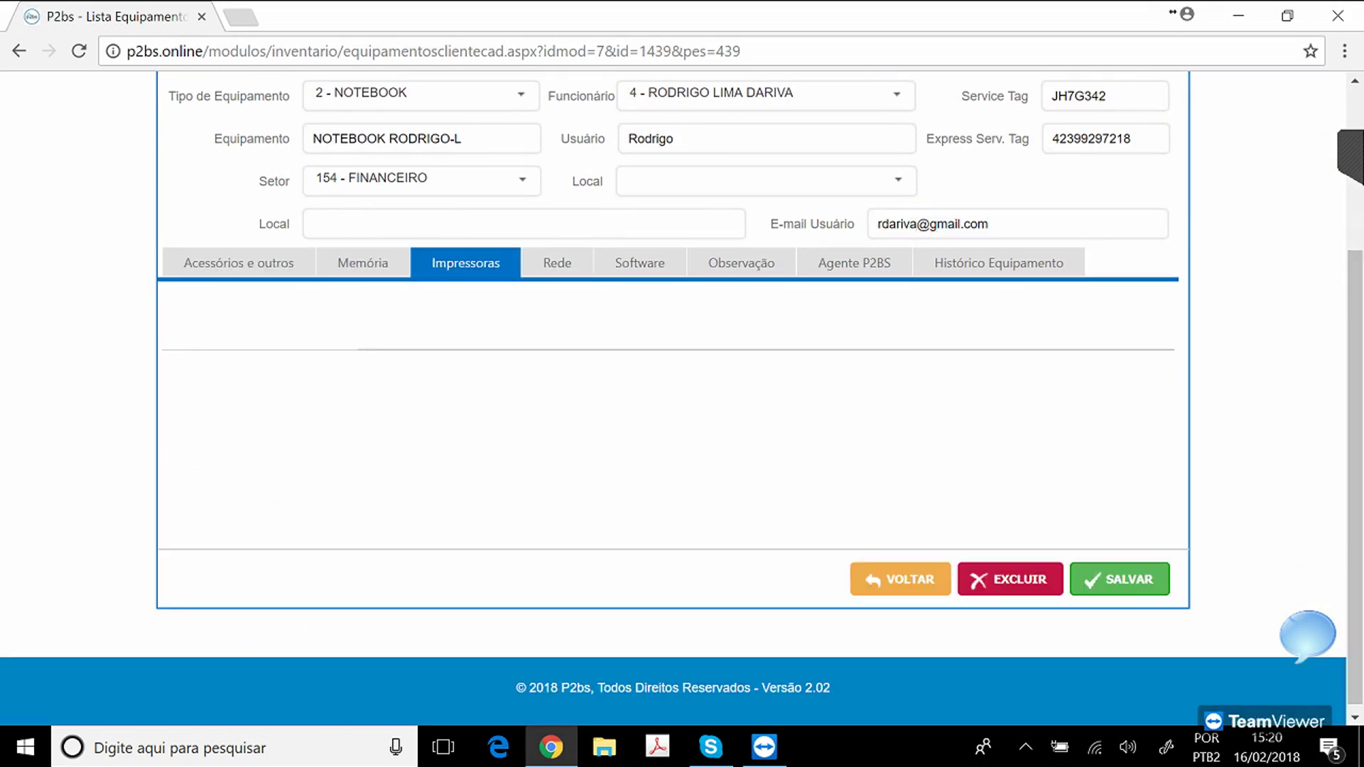
left_click(557, 263)
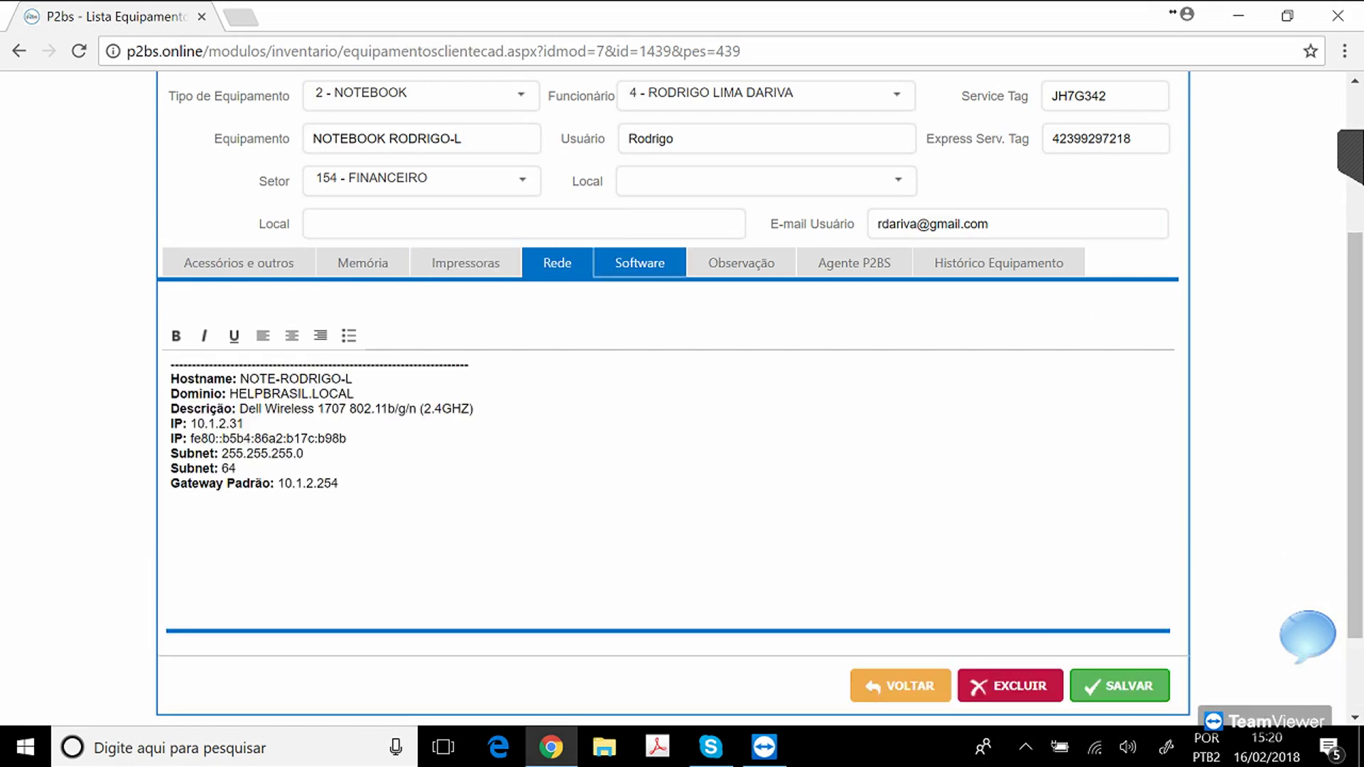
left_click(639, 262)
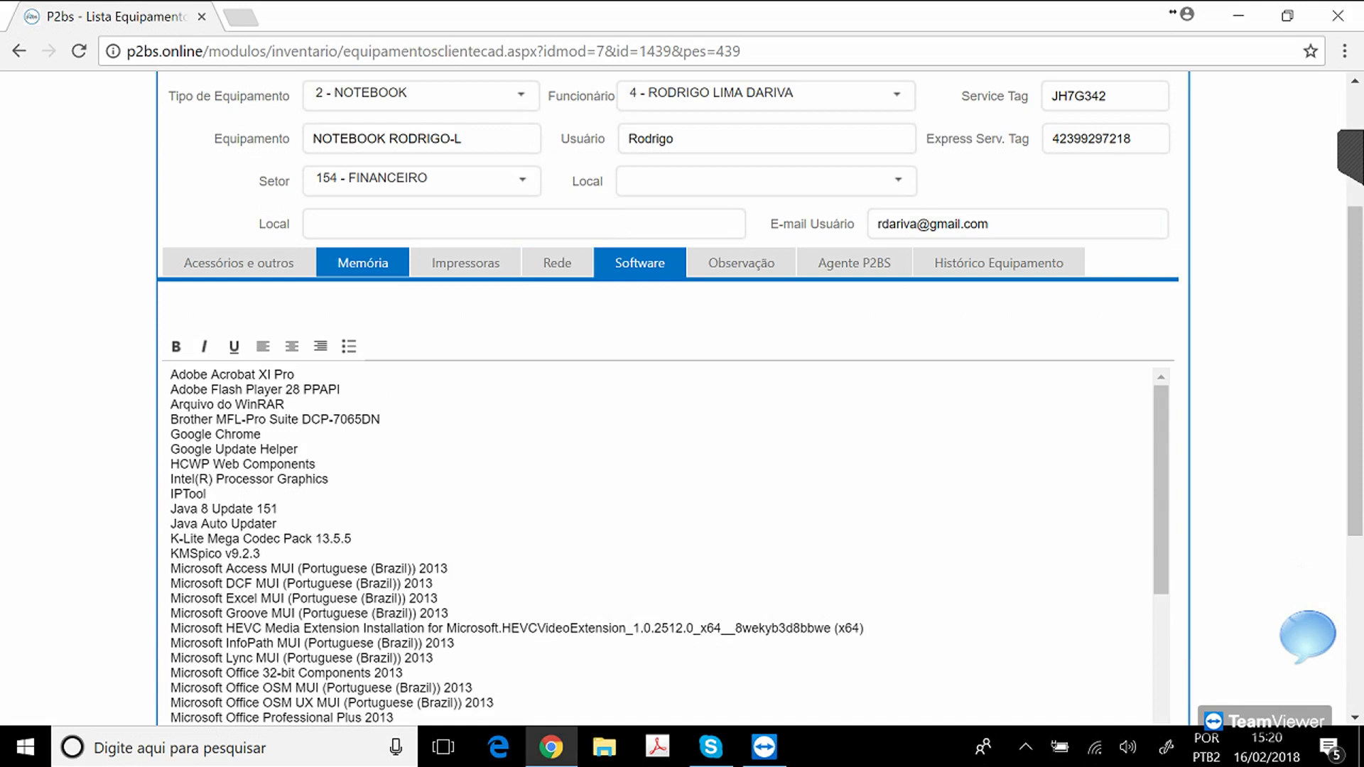
left_click(362, 262)
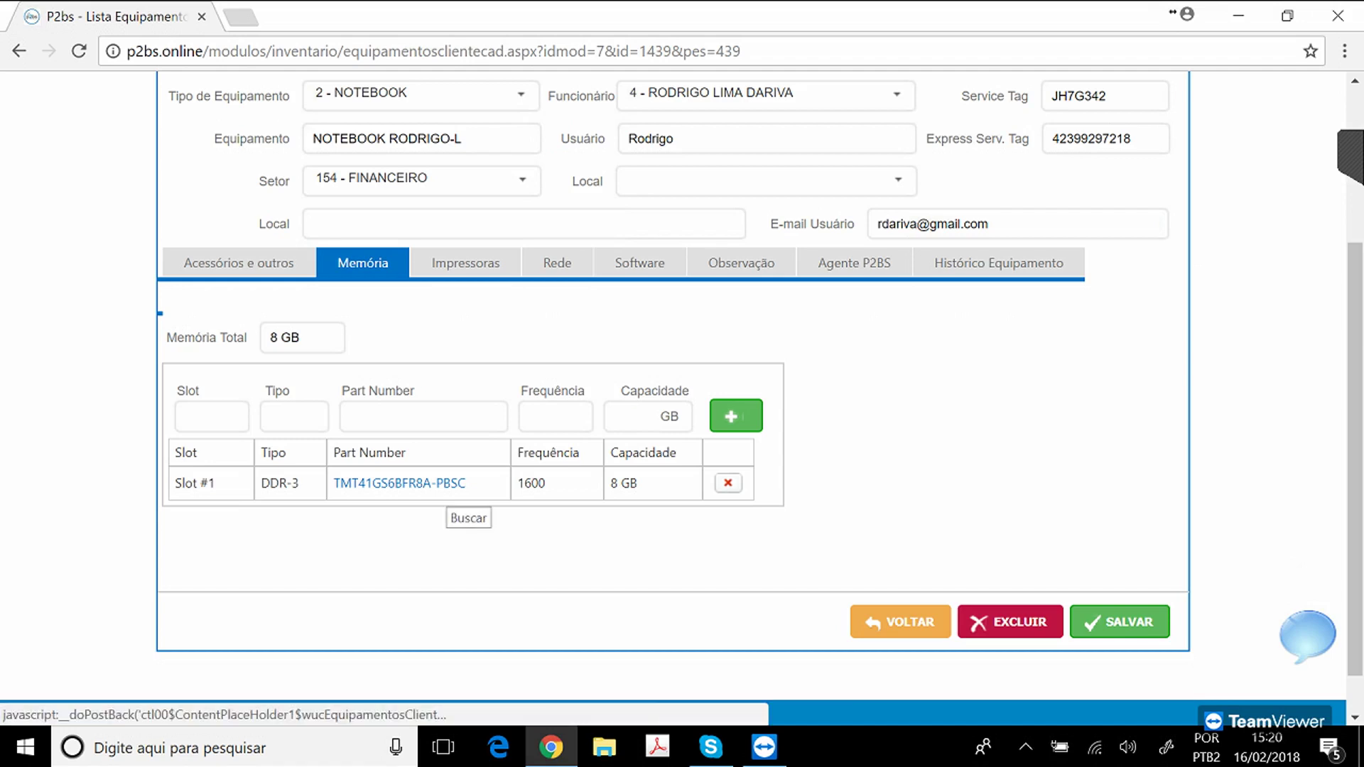
left_click(441, 484)
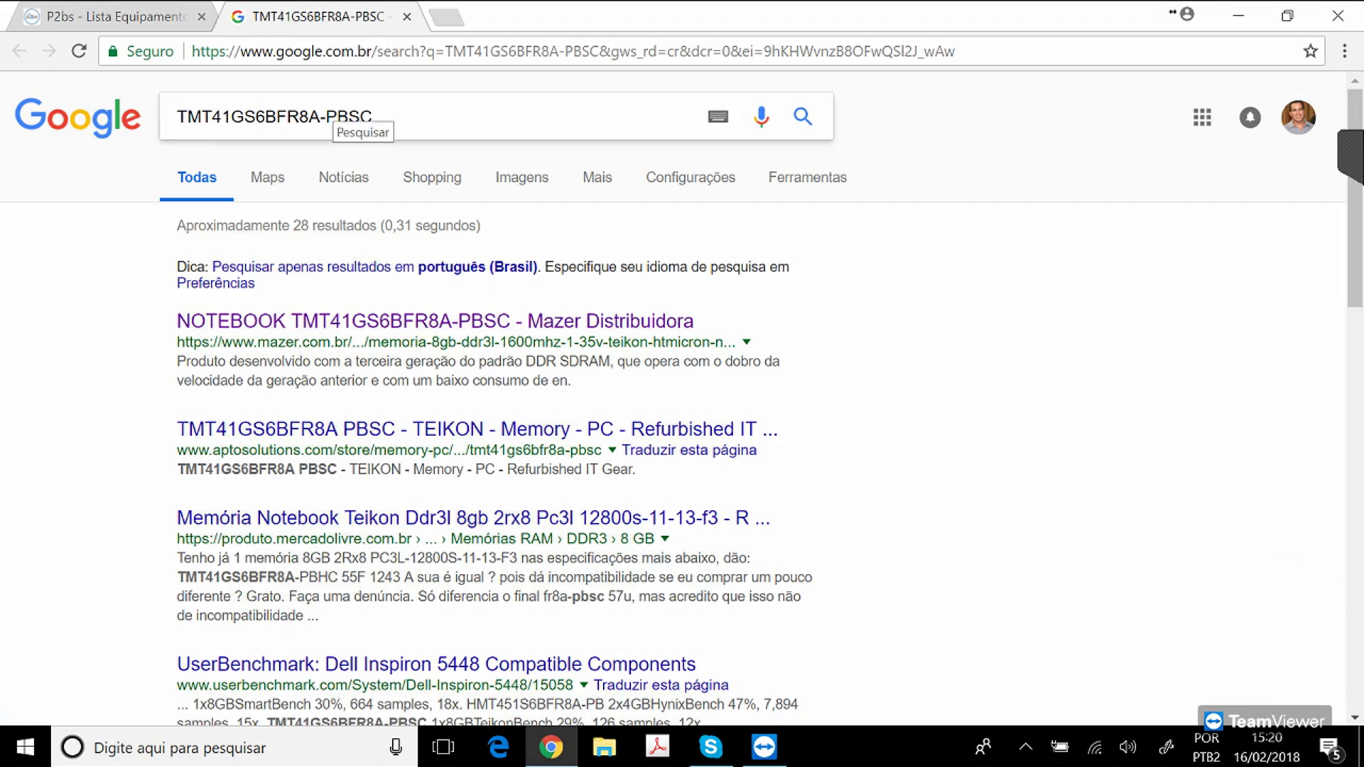
left_click(435, 321)
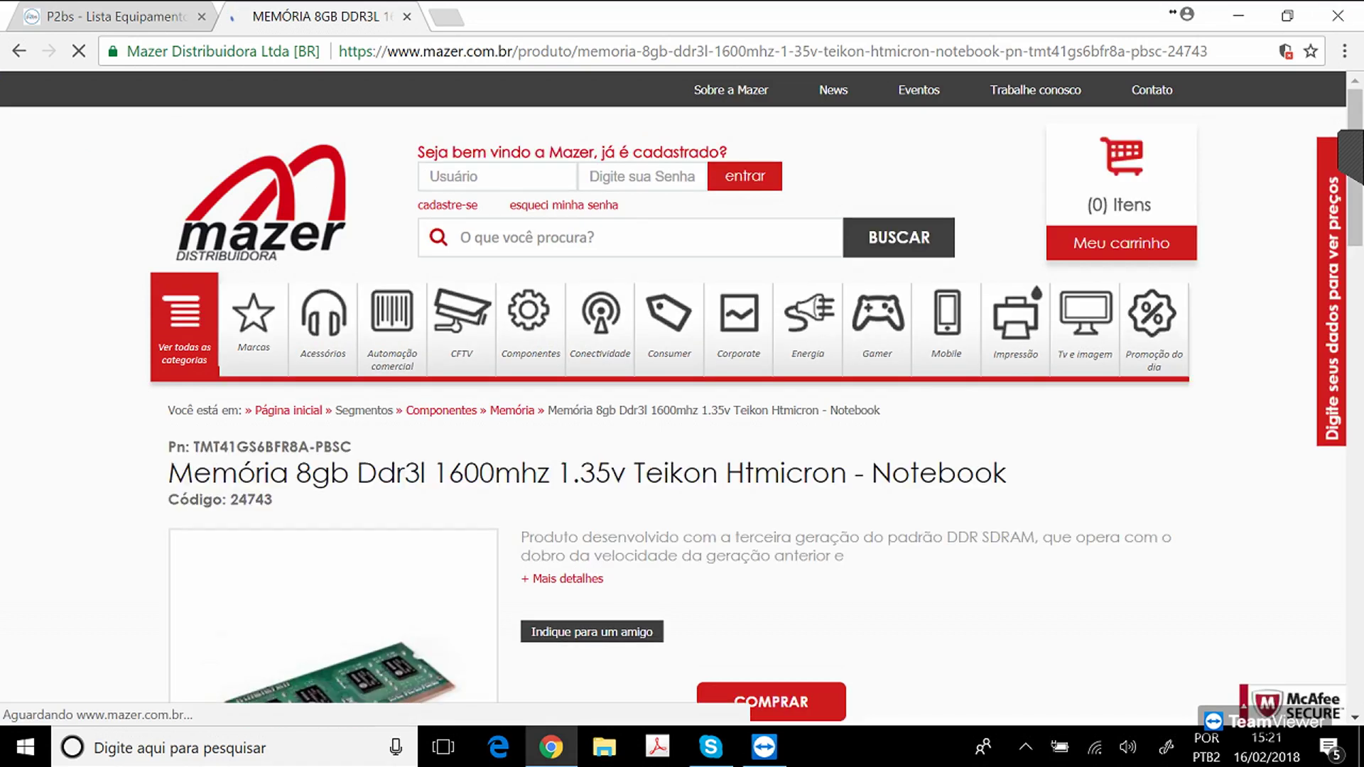
scroll(682, 397, "down", 6)
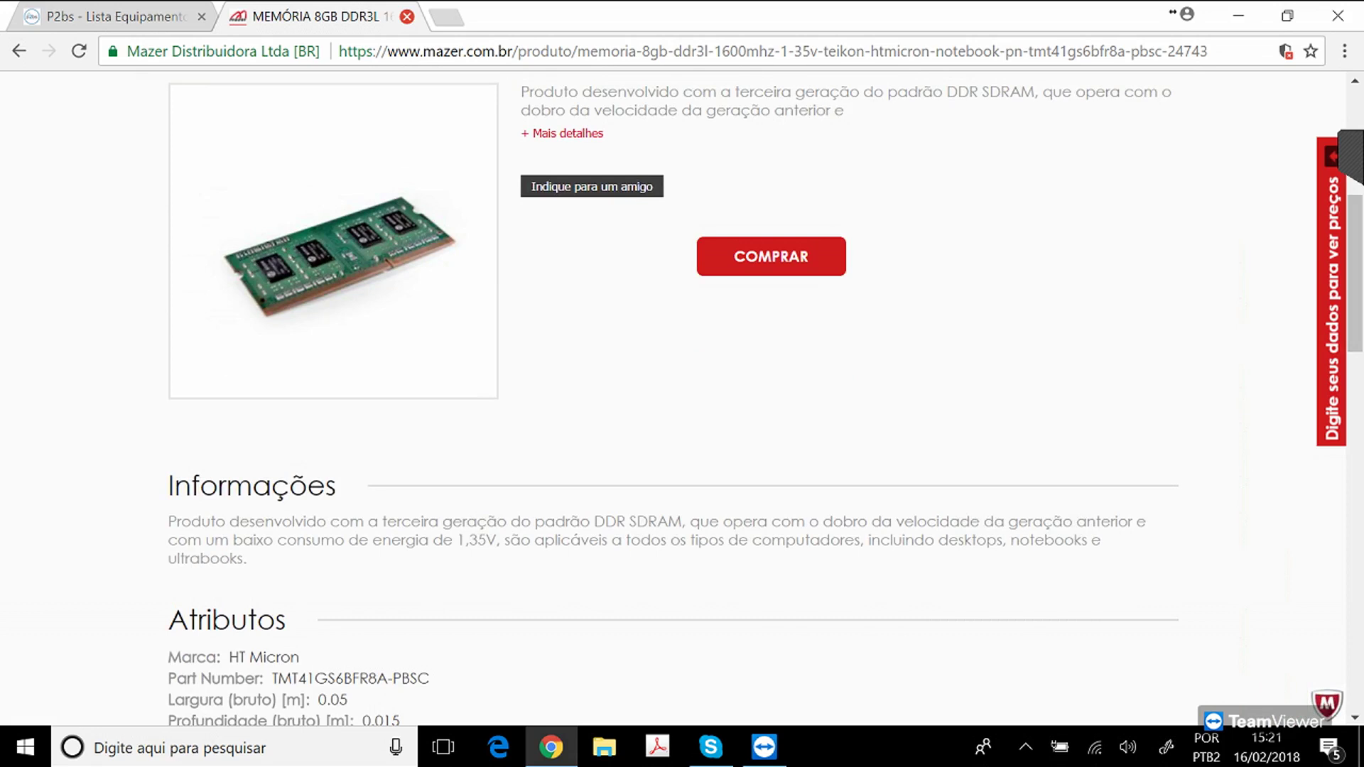
left_click(407, 16)
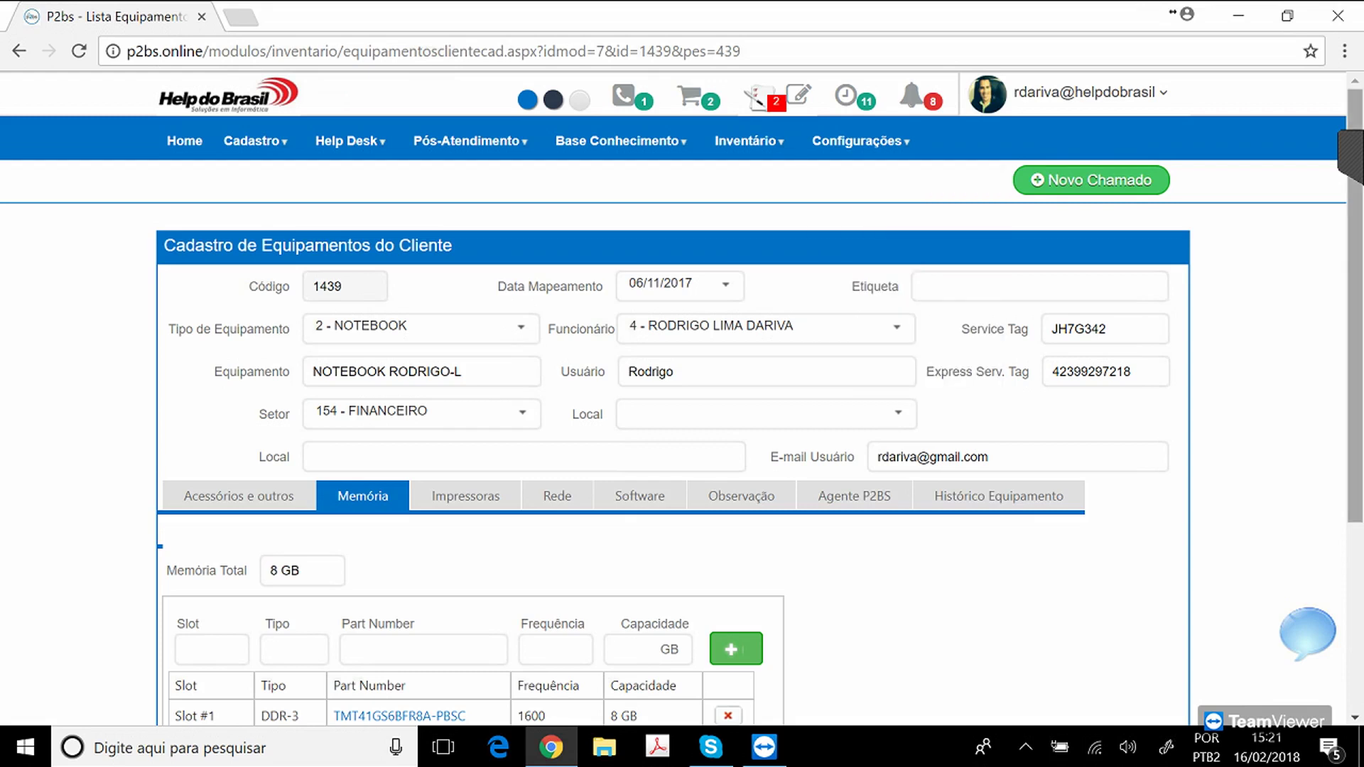
Return to the P2bs home dashboard and open DashBoard Helpdesk in a new tab.
left_click(184, 140)
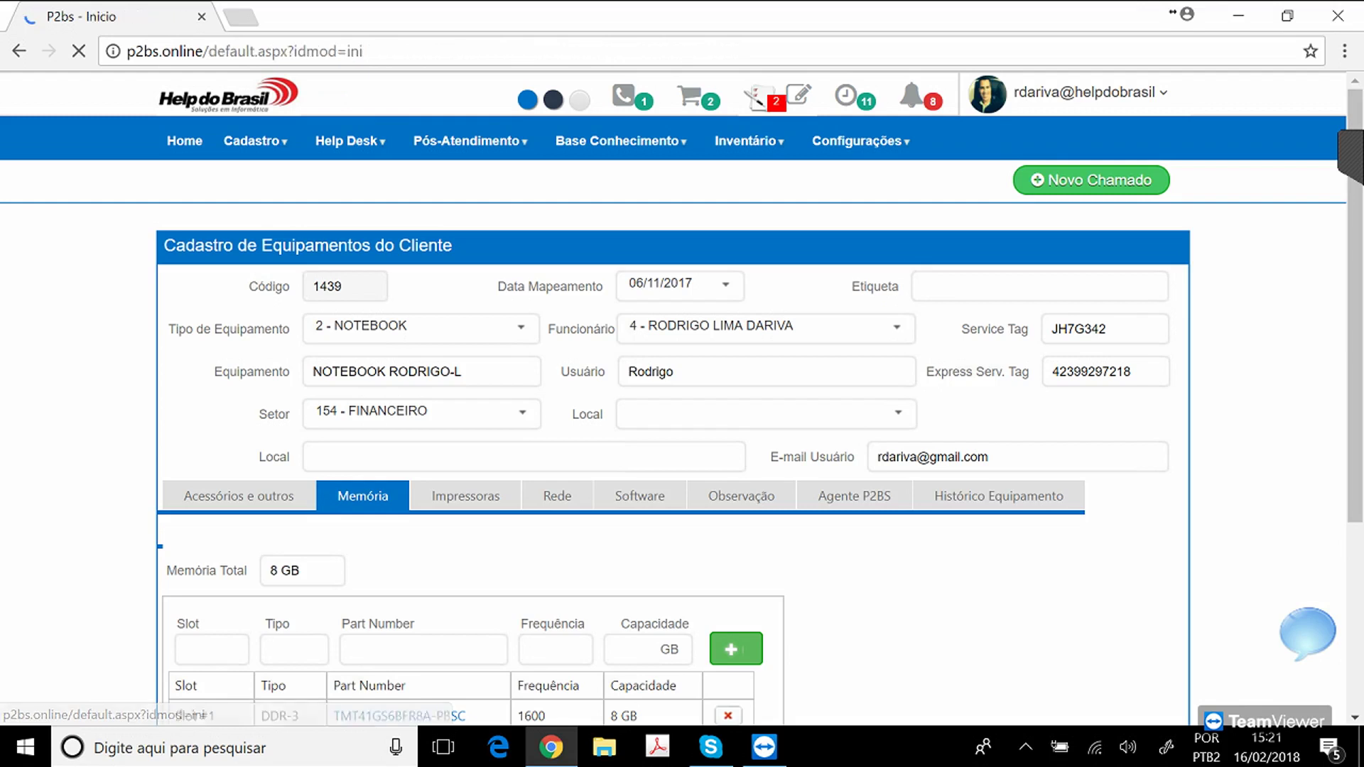
mouse_move(350, 141)
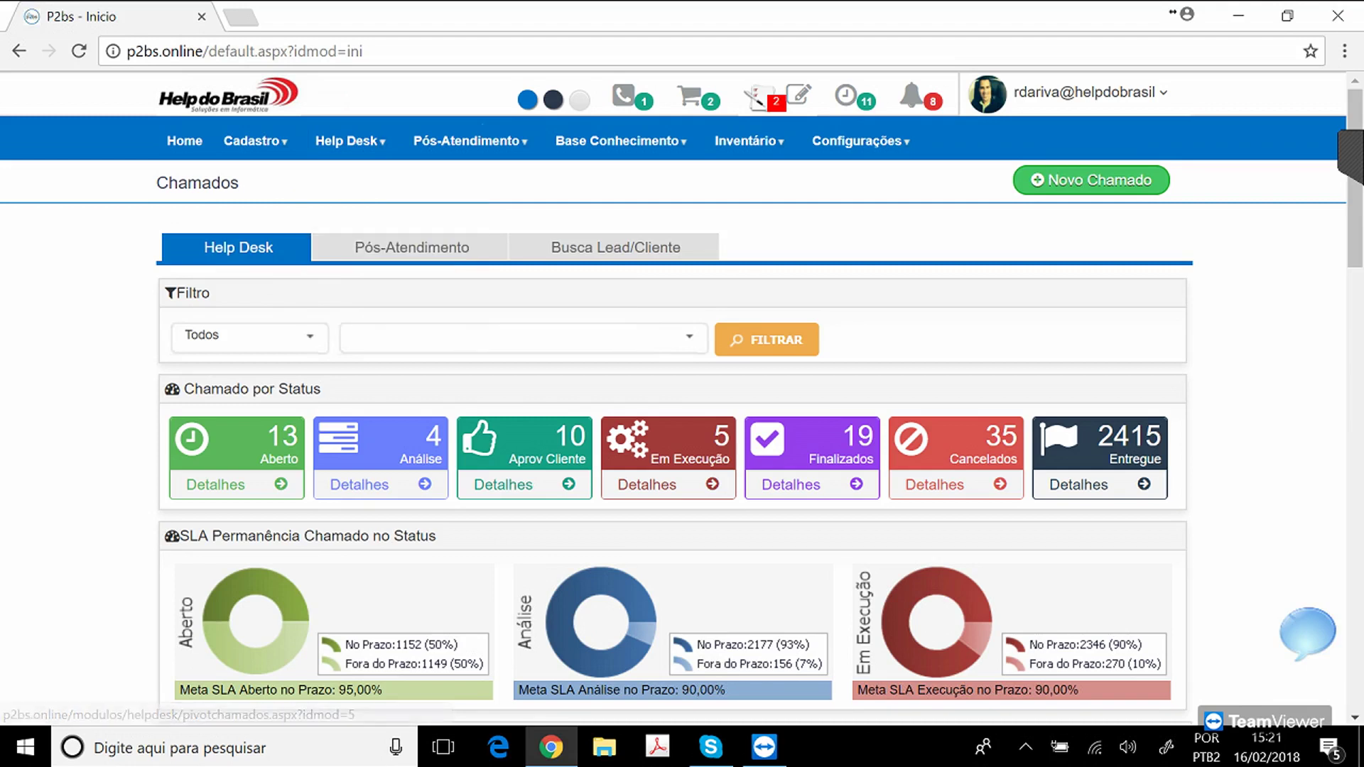
mouse_move(746, 140)
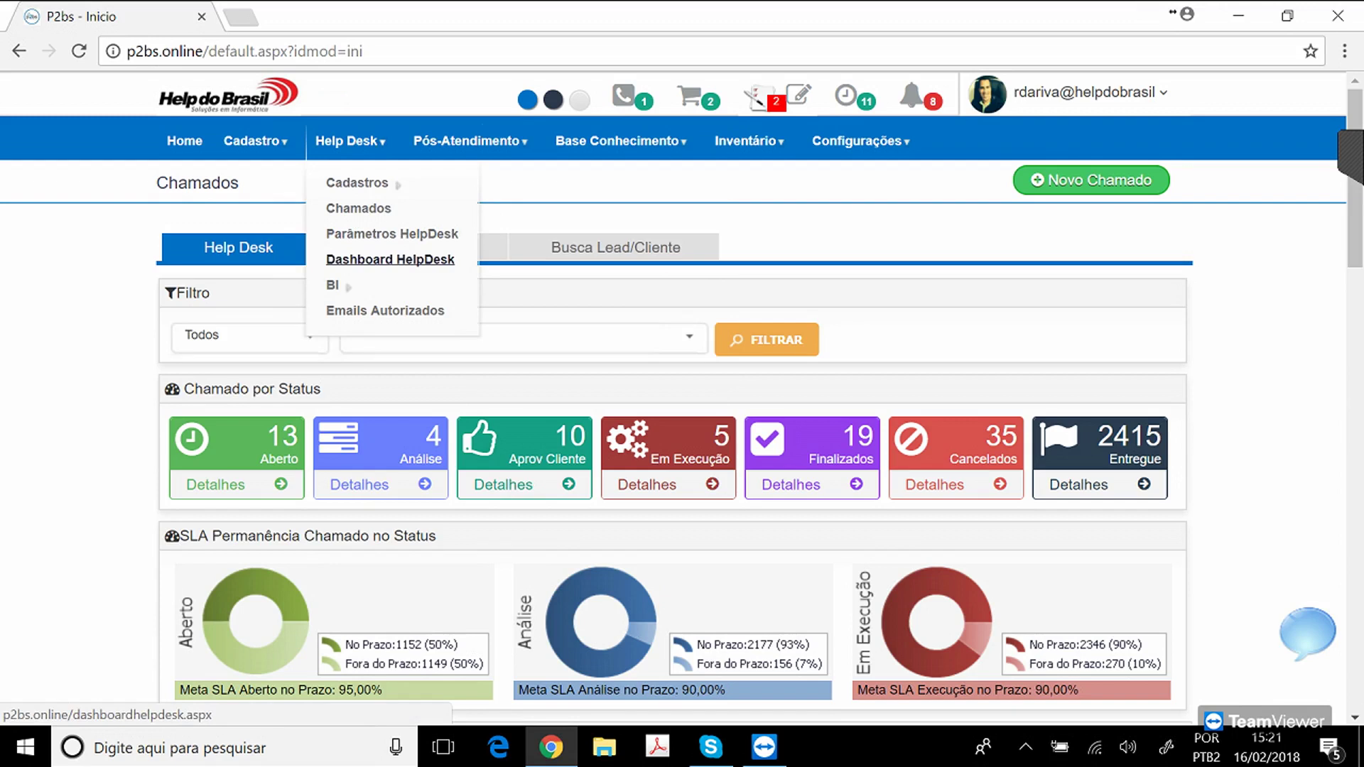
right_click(370, 259)
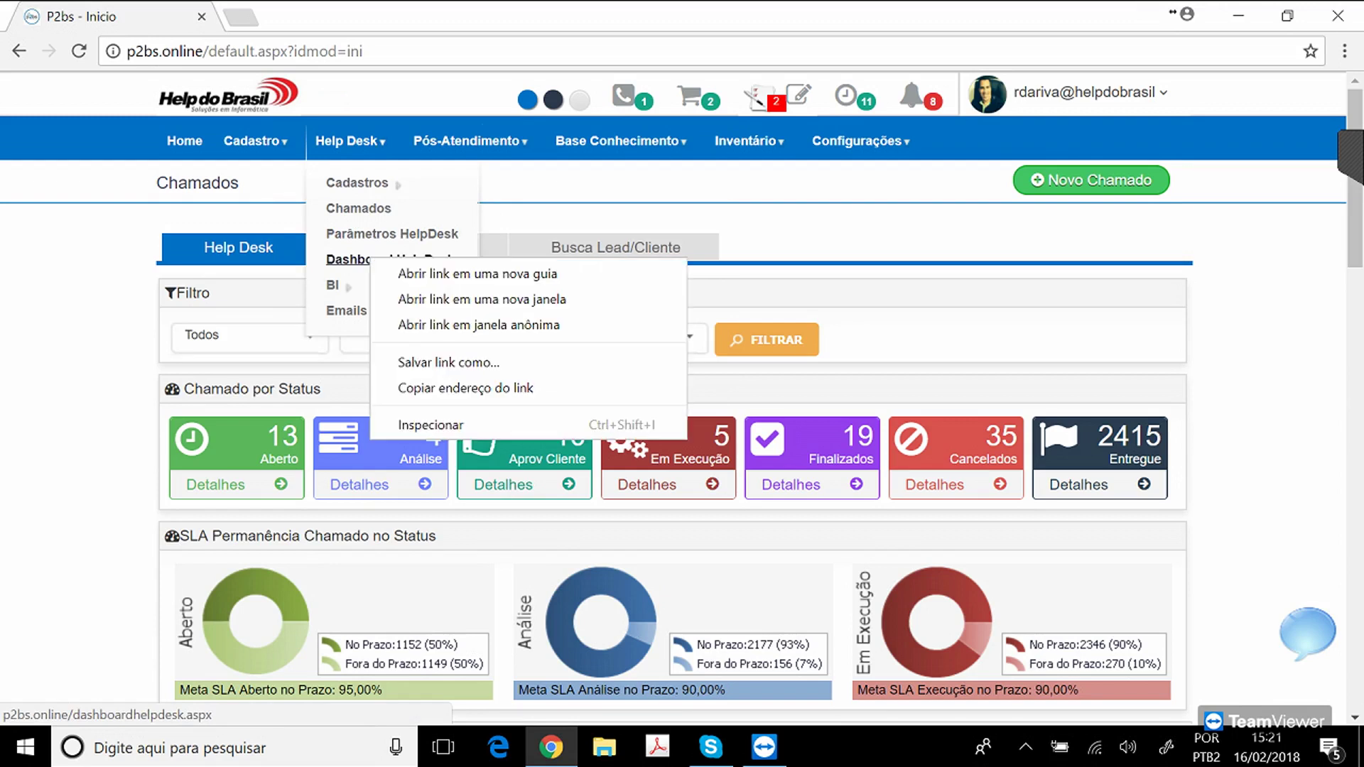
left_click(440, 273)
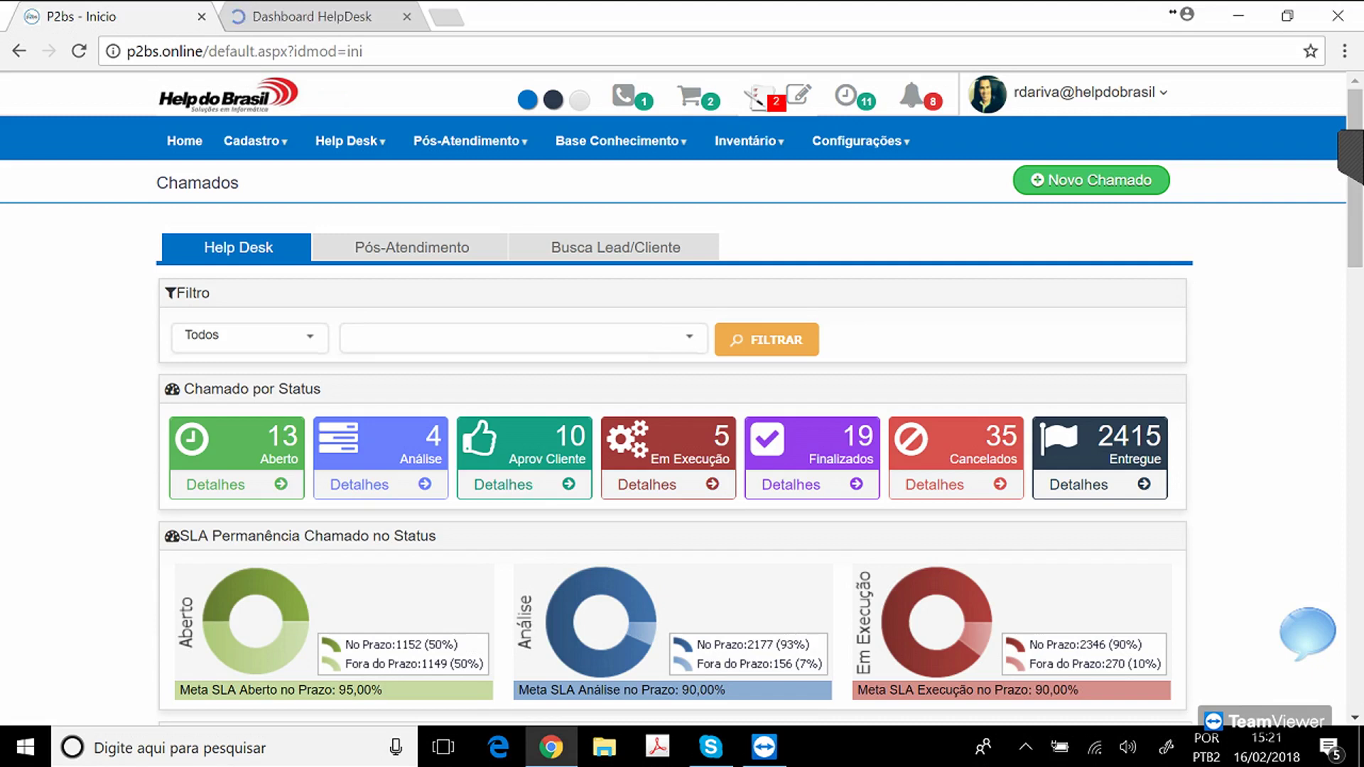
left_click(320, 16)
Minimize the browser and launch the P2bs desktop agent from the hidden tray icons.
left_click(1239, 16)
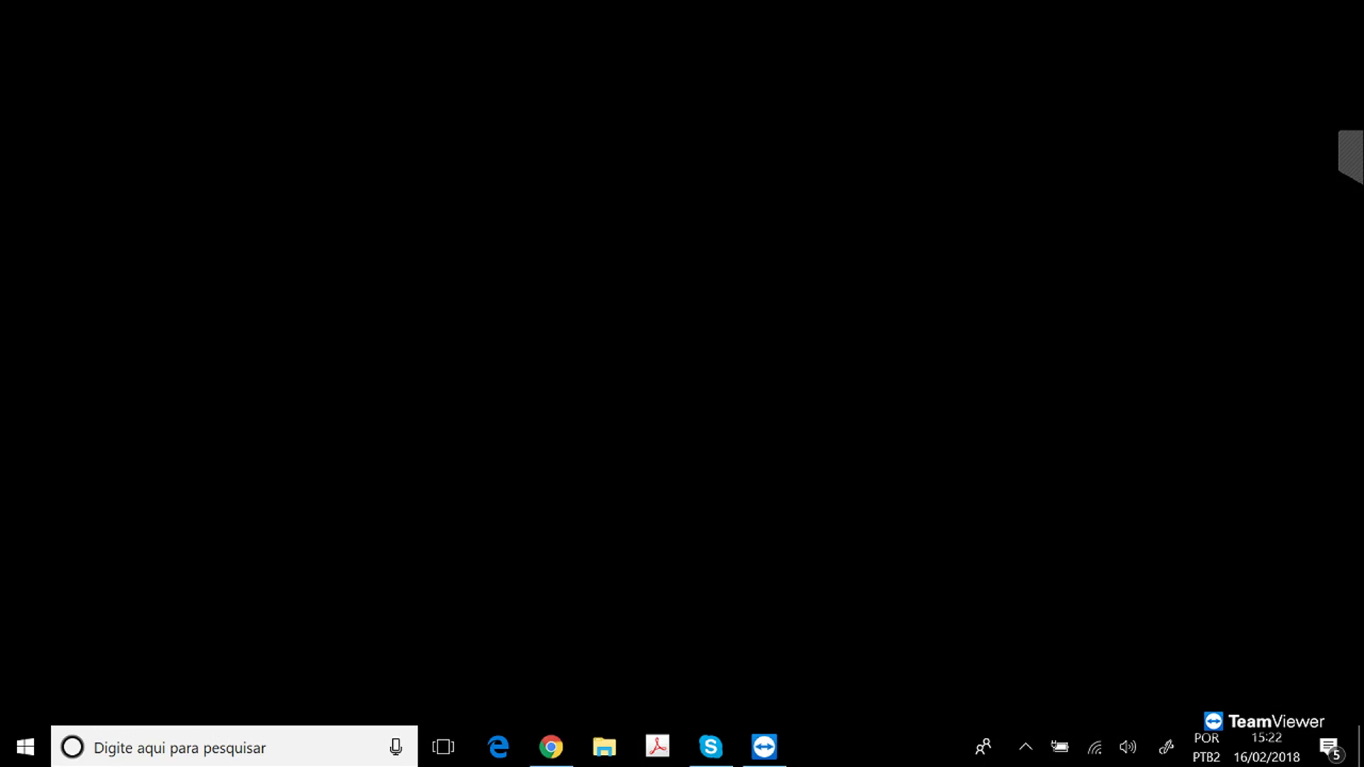
left_click(1025, 746)
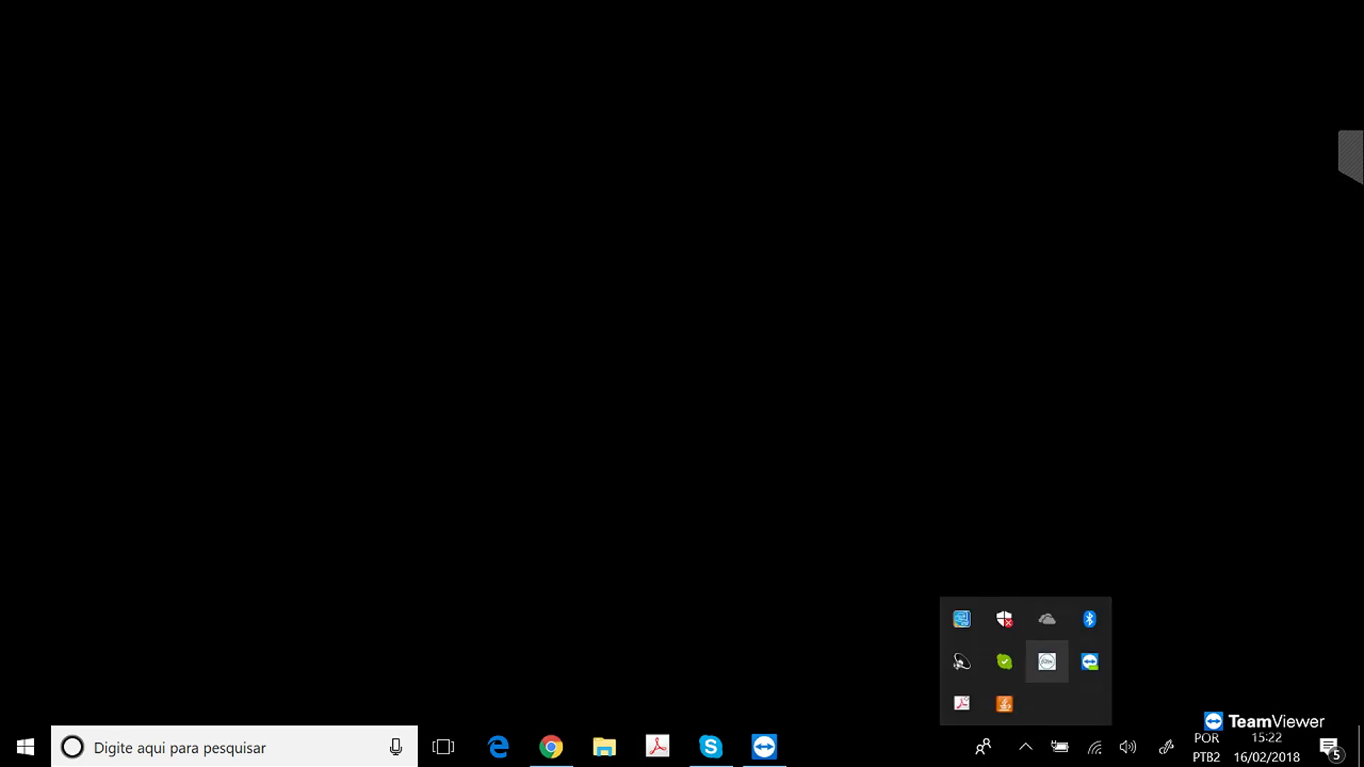
left_click(1046, 661)
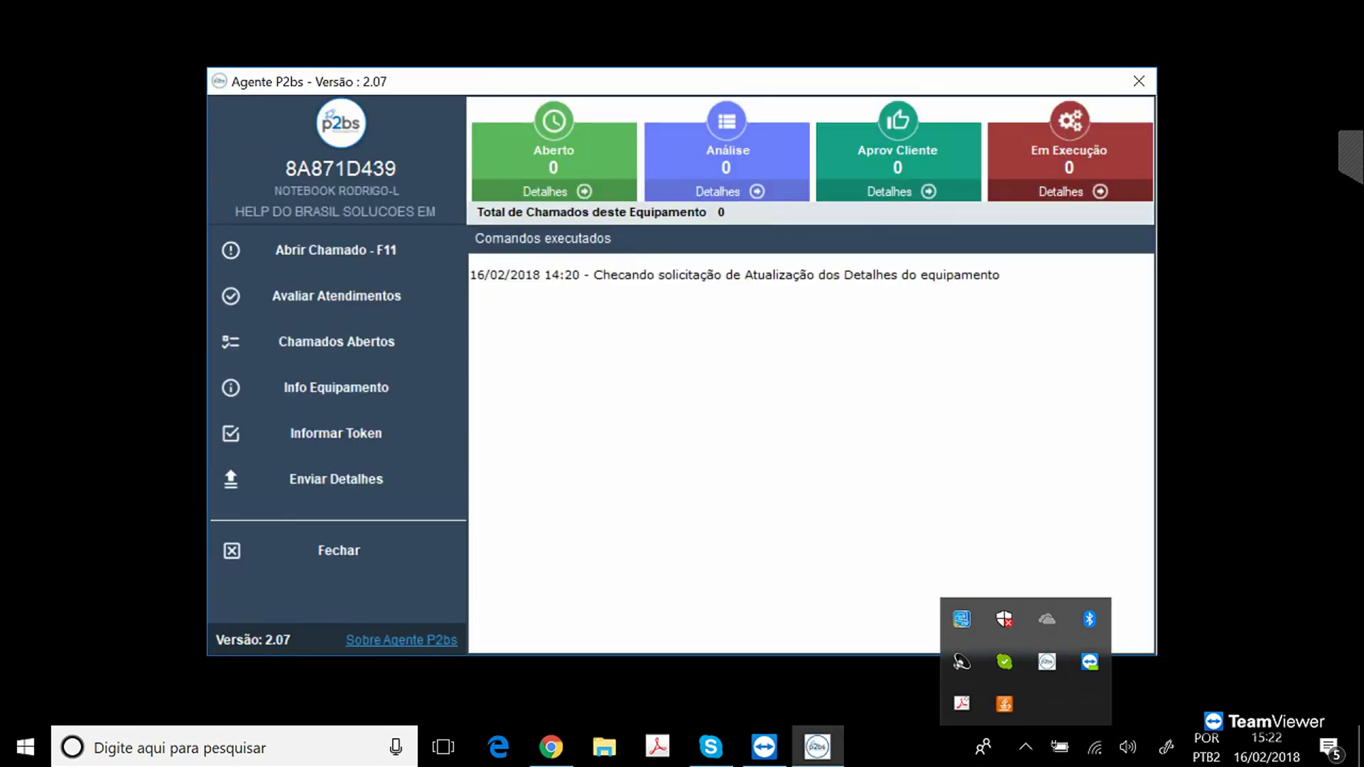
left_click(810, 275)
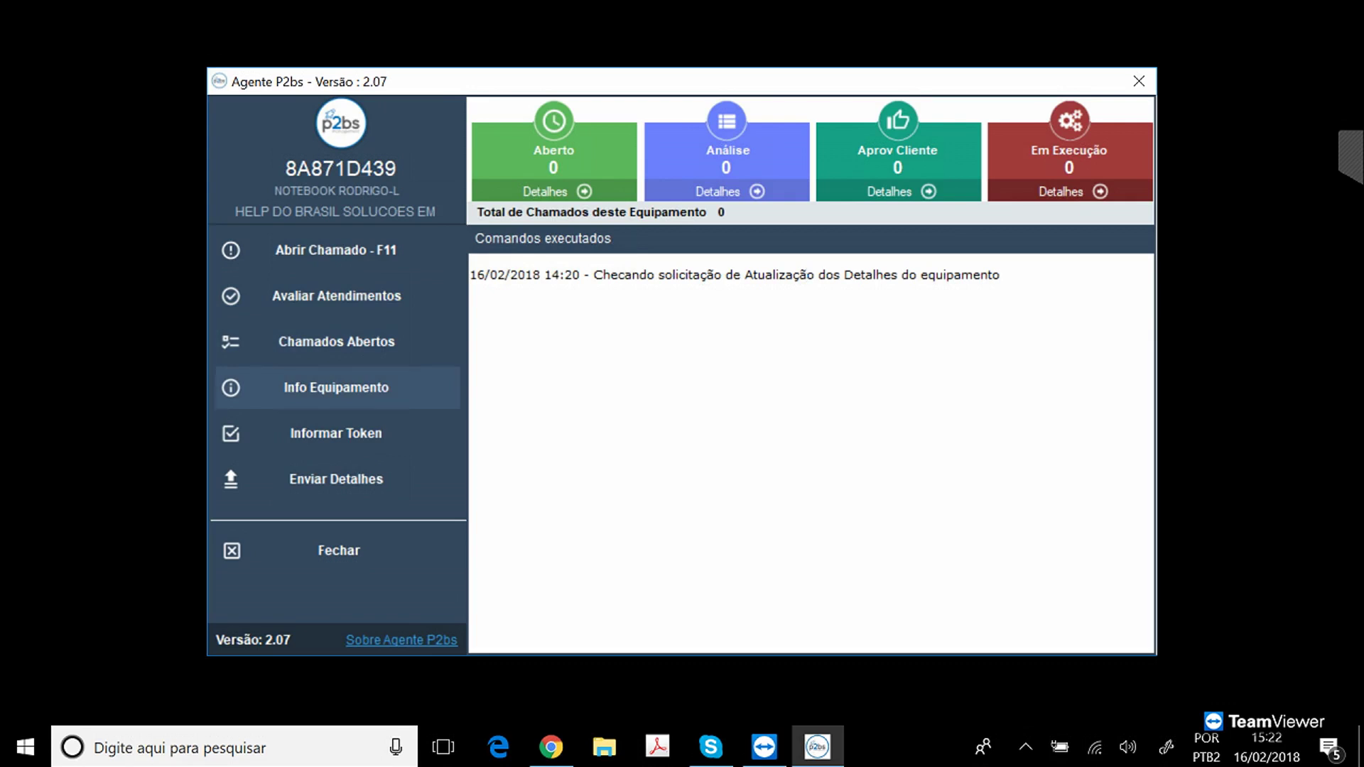
Review this notebook's Info Equipamento details, then close the agent window.
left_click(336, 388)
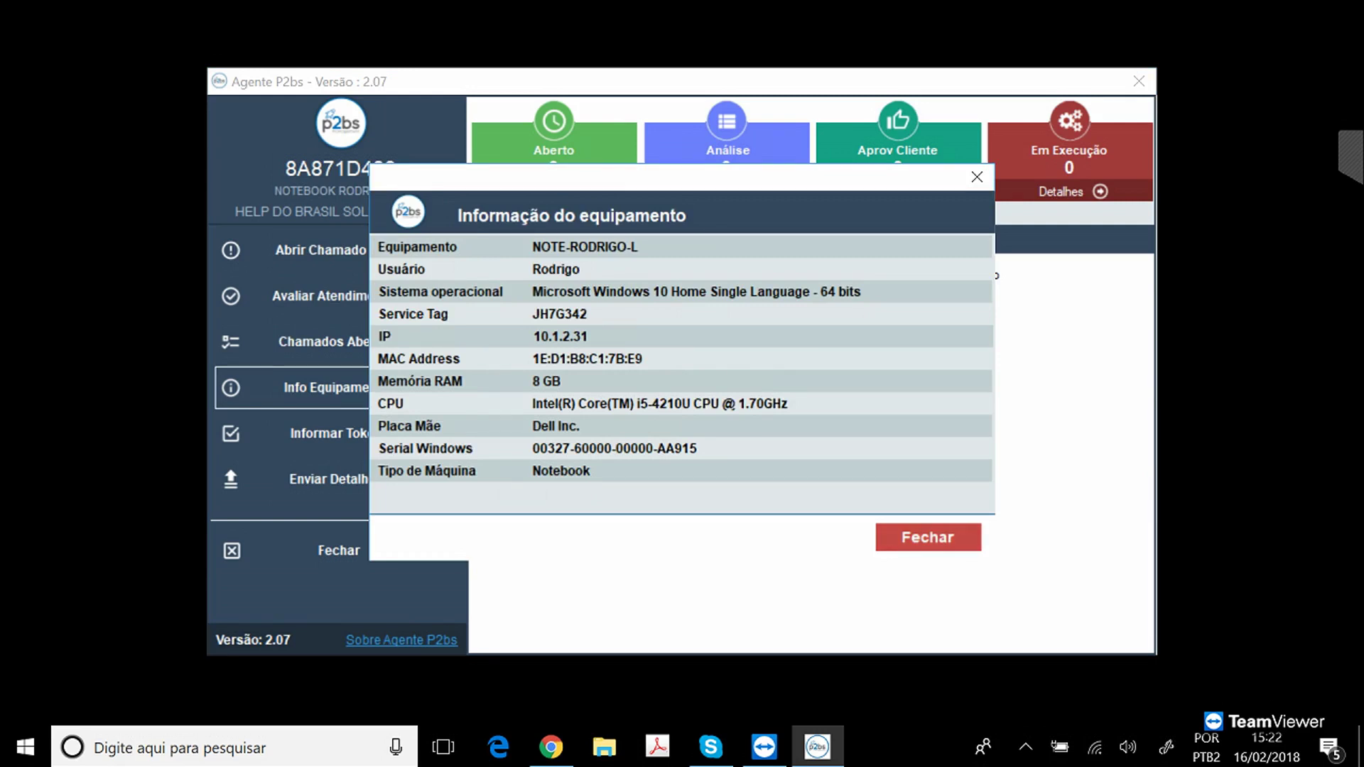
left_click(928, 537)
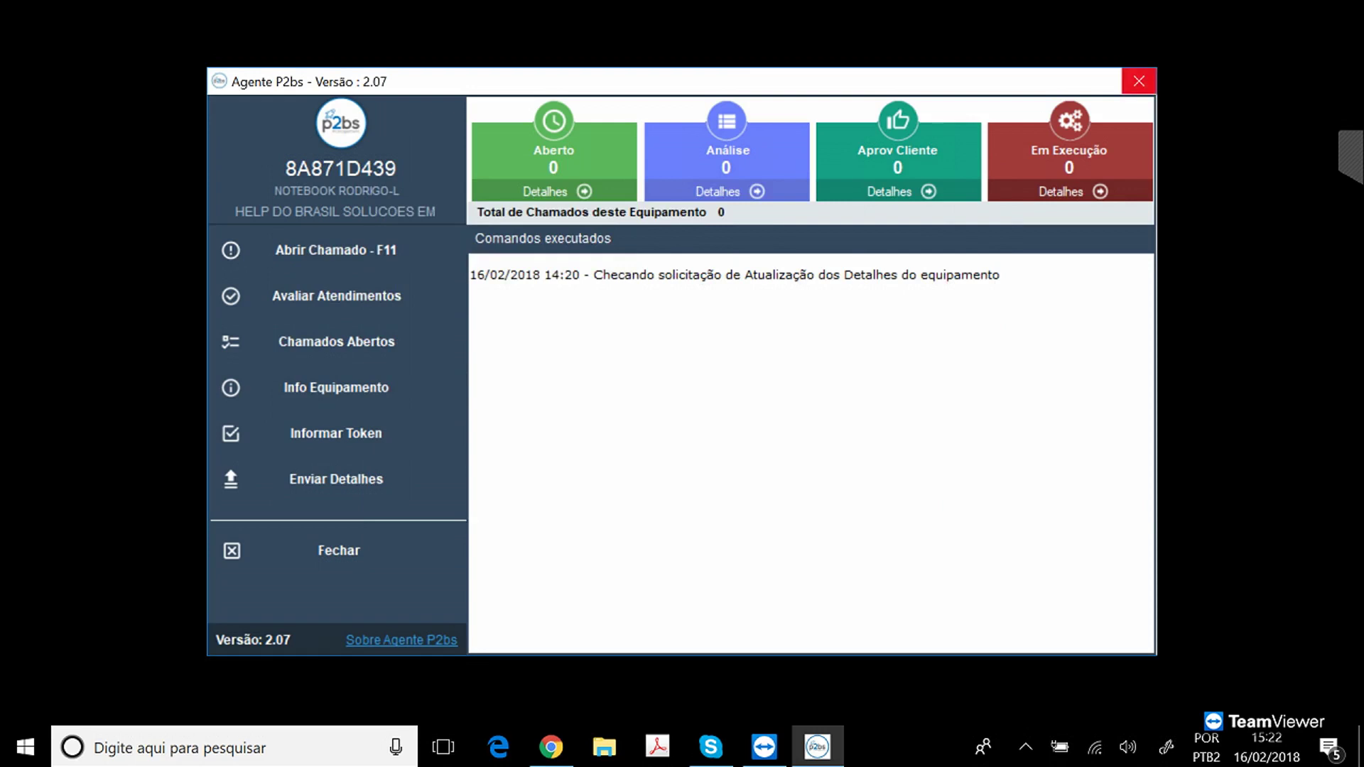
left_click(1139, 81)
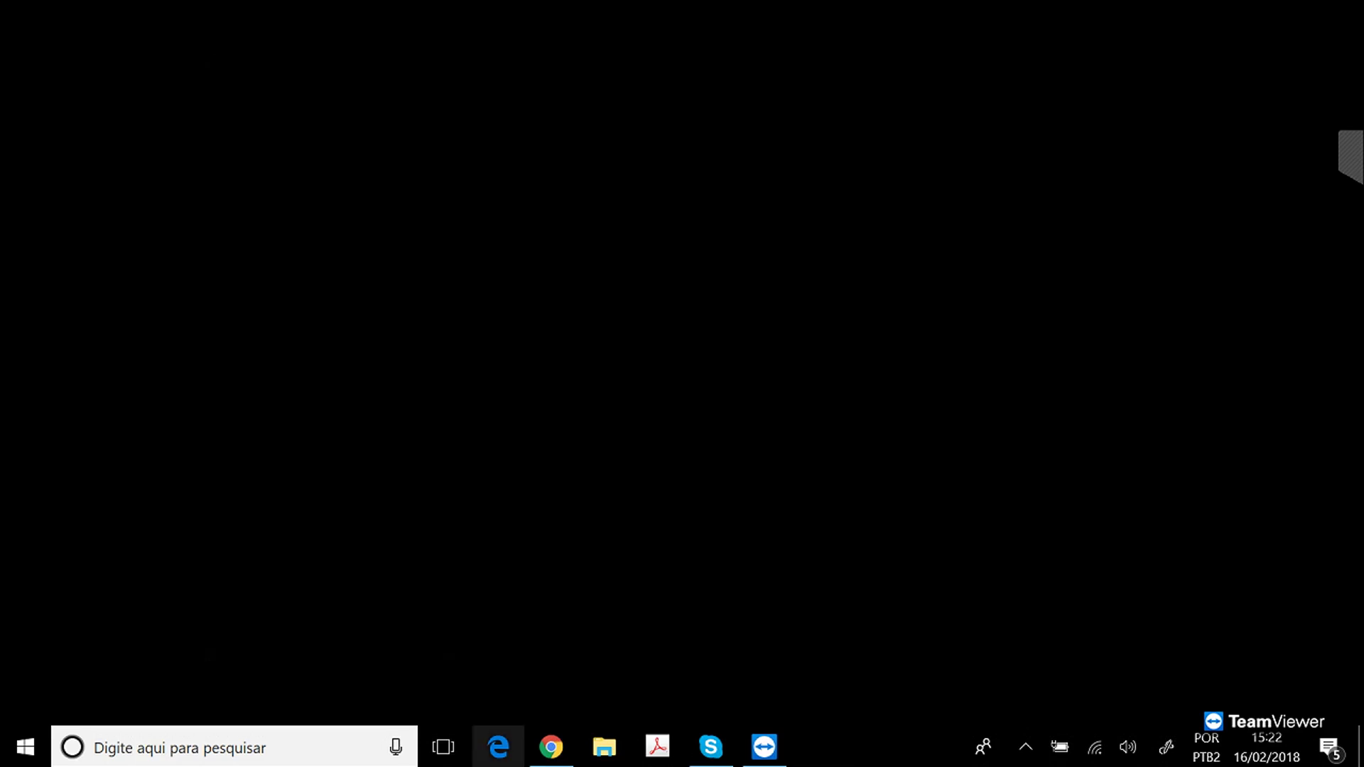
Open File Explorer's Quick access in a restored window and reopen the P2bs agent from the tray.
left_click(604, 746)
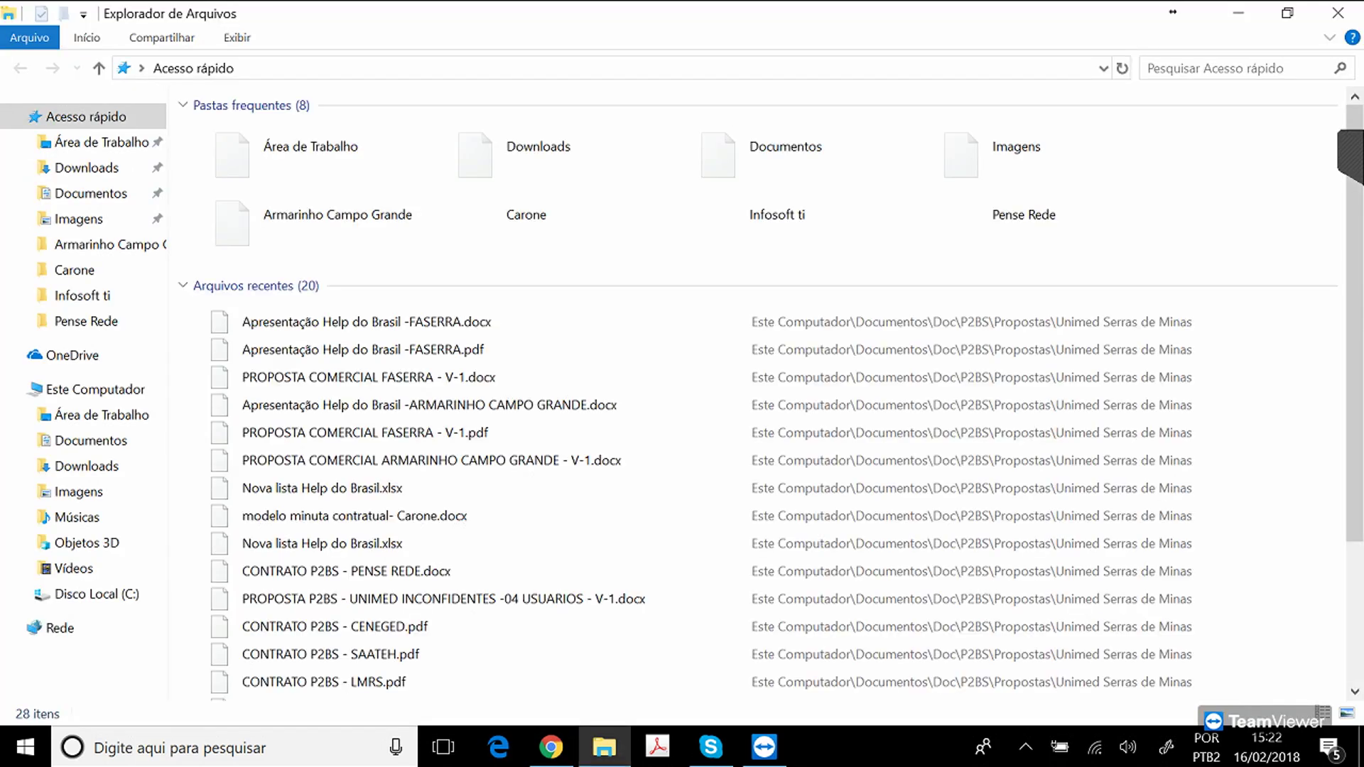
left_click(1288, 12)
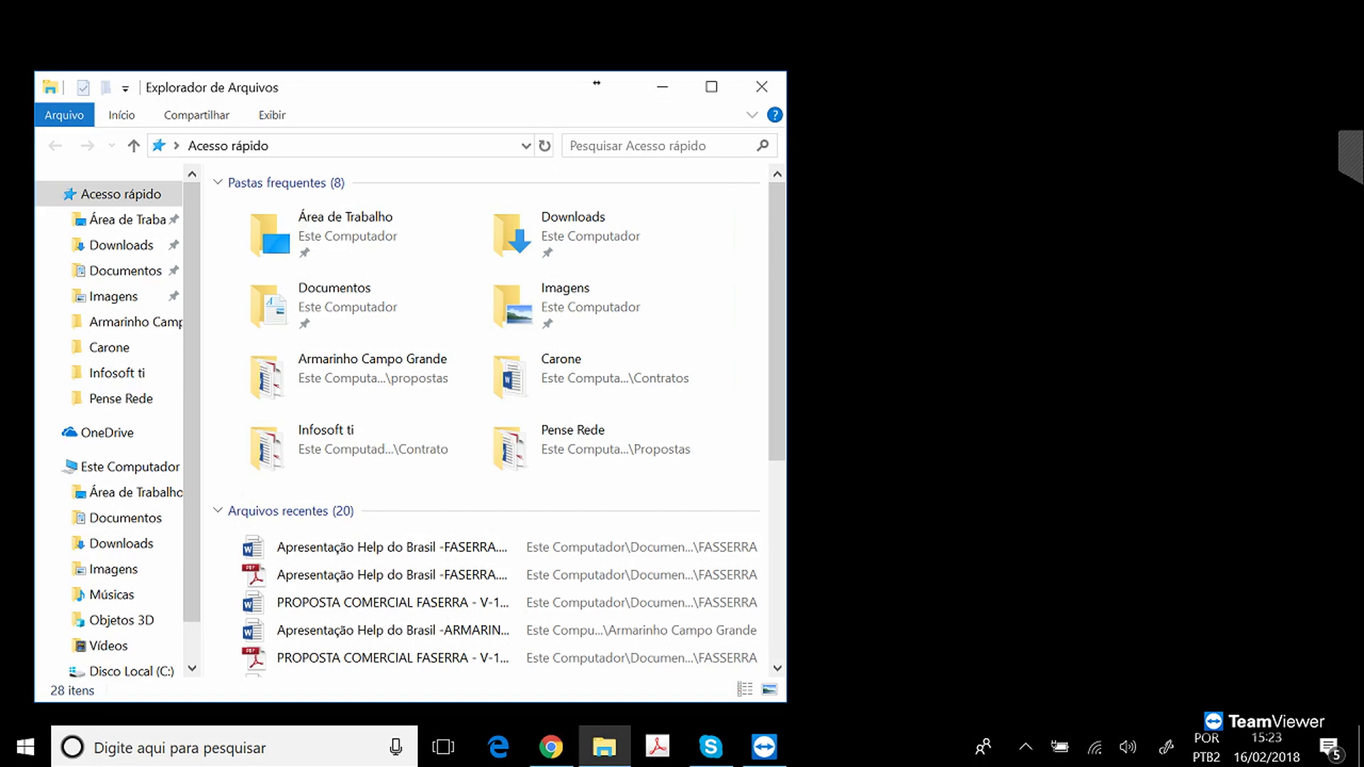
left_click(1025, 747)
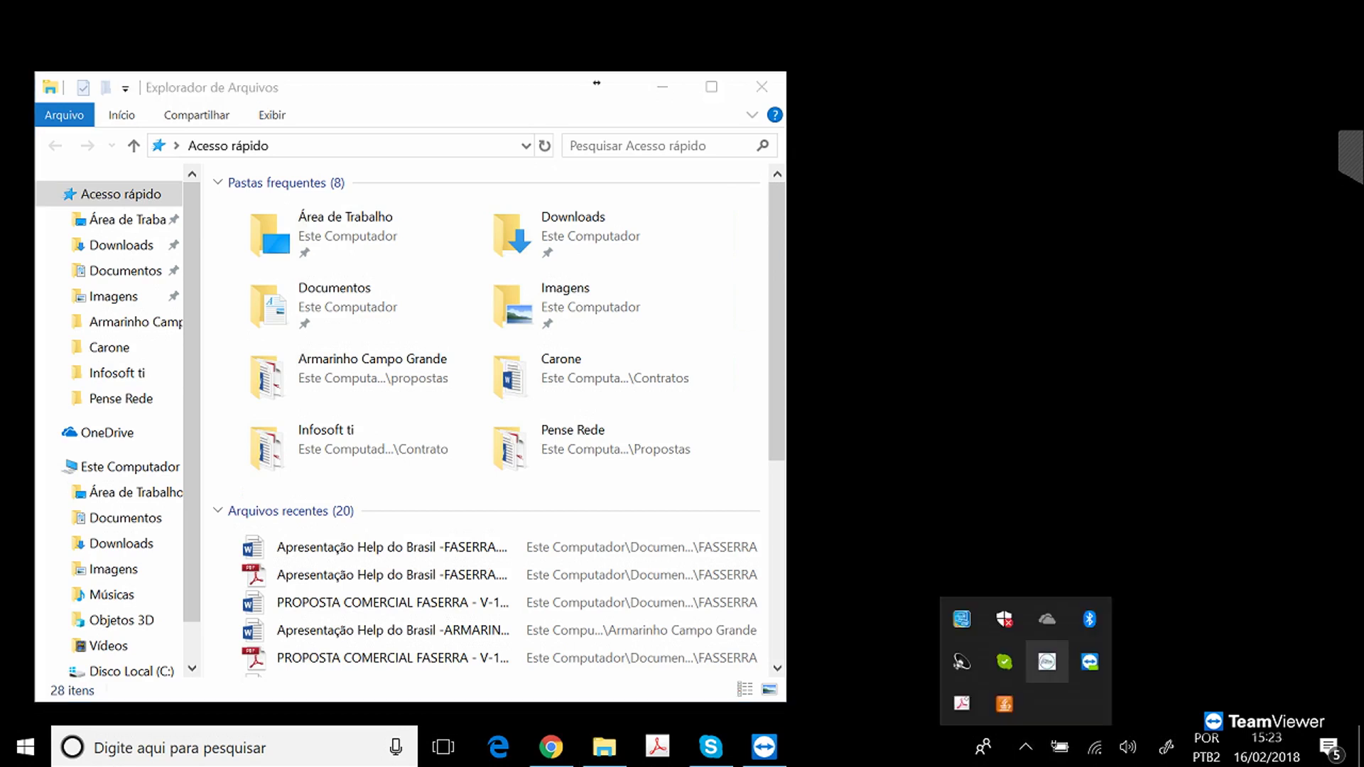
left_click(1047, 661)
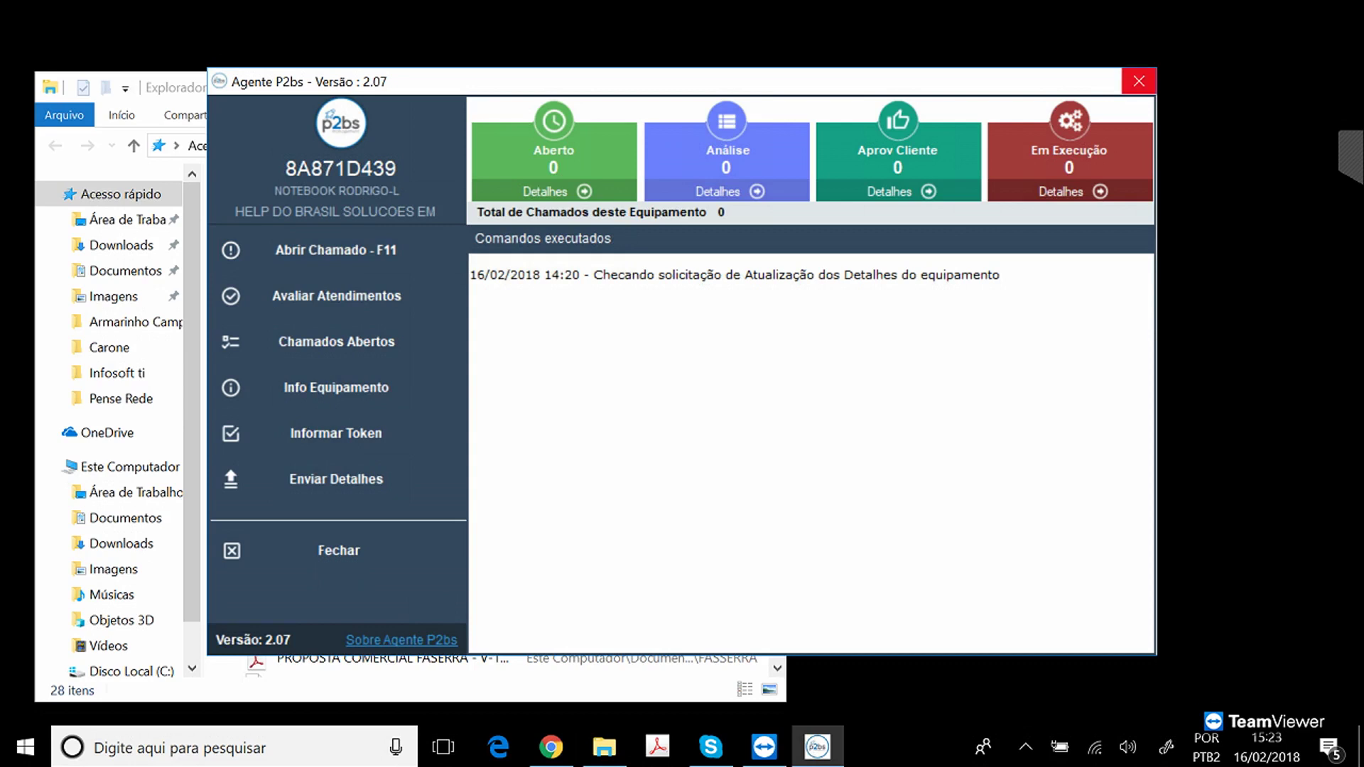
Close the Agente P2bs main window.
left_click(1139, 81)
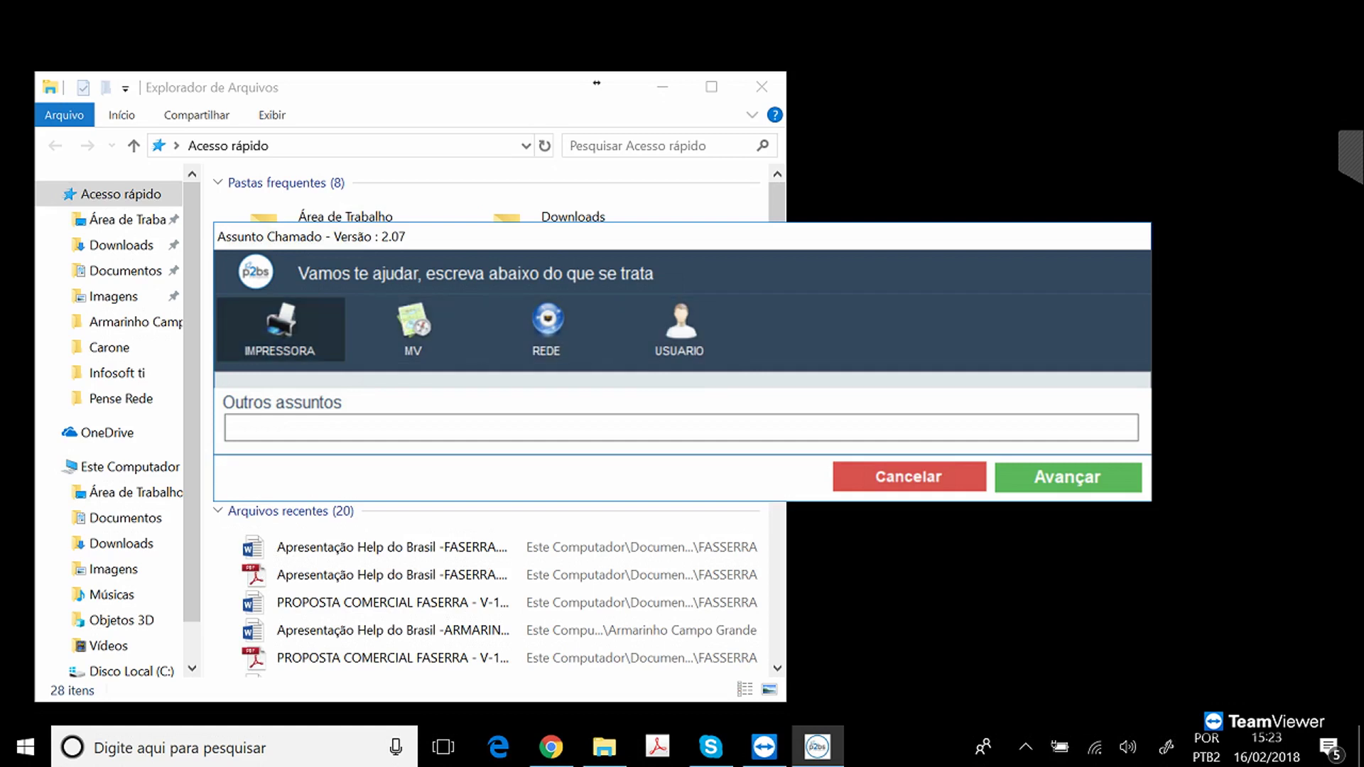
Browse the IMPRESSORA, MV, REDE and USUARIO topic tiles, ending back on IMPRESSORA.
left_click(280, 330)
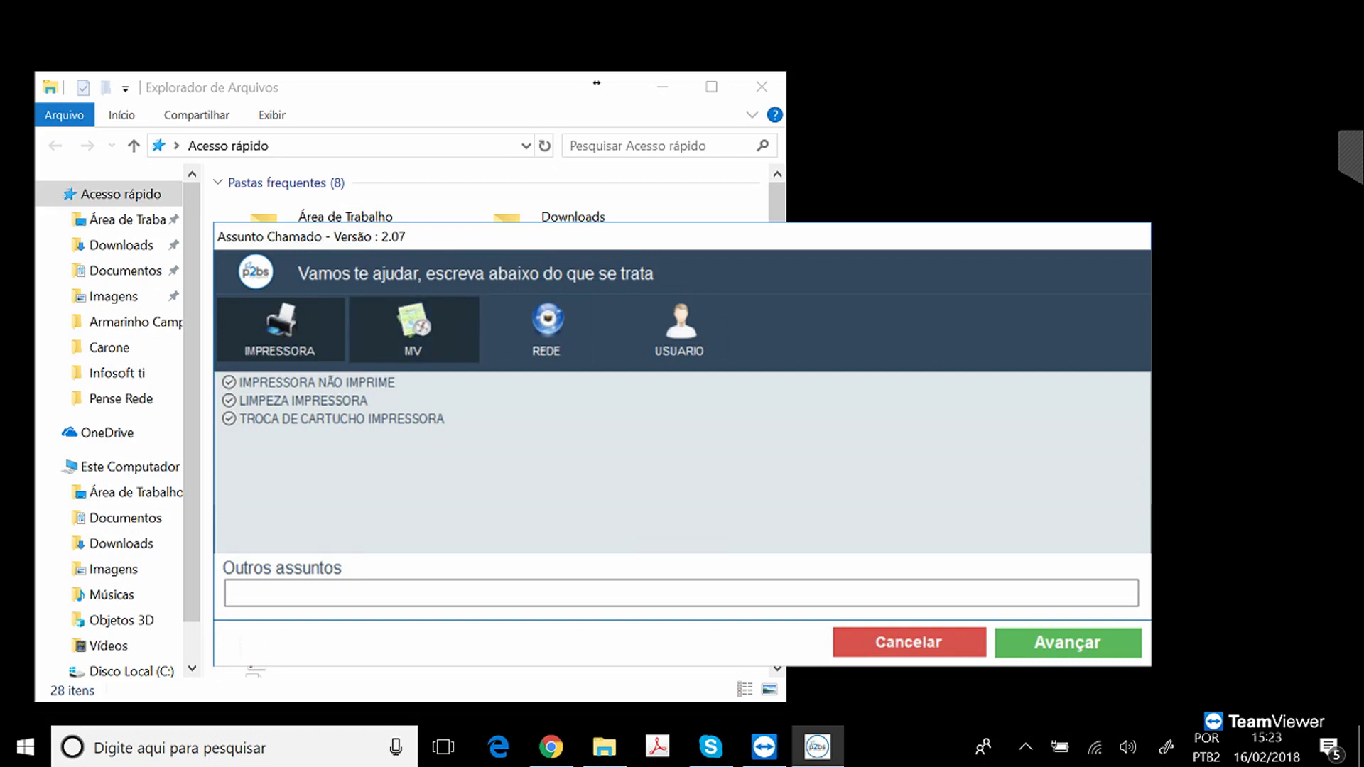
left_click(413, 330)
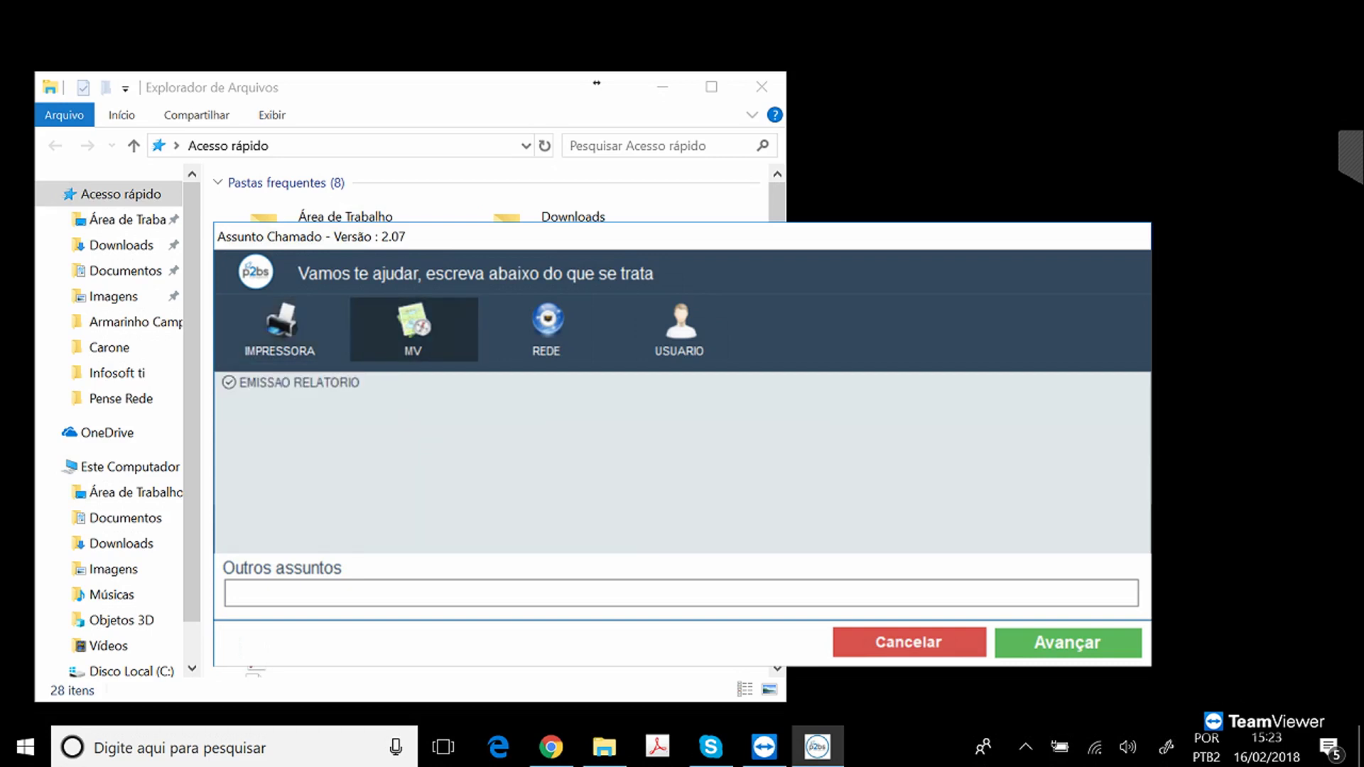
left_click(547, 331)
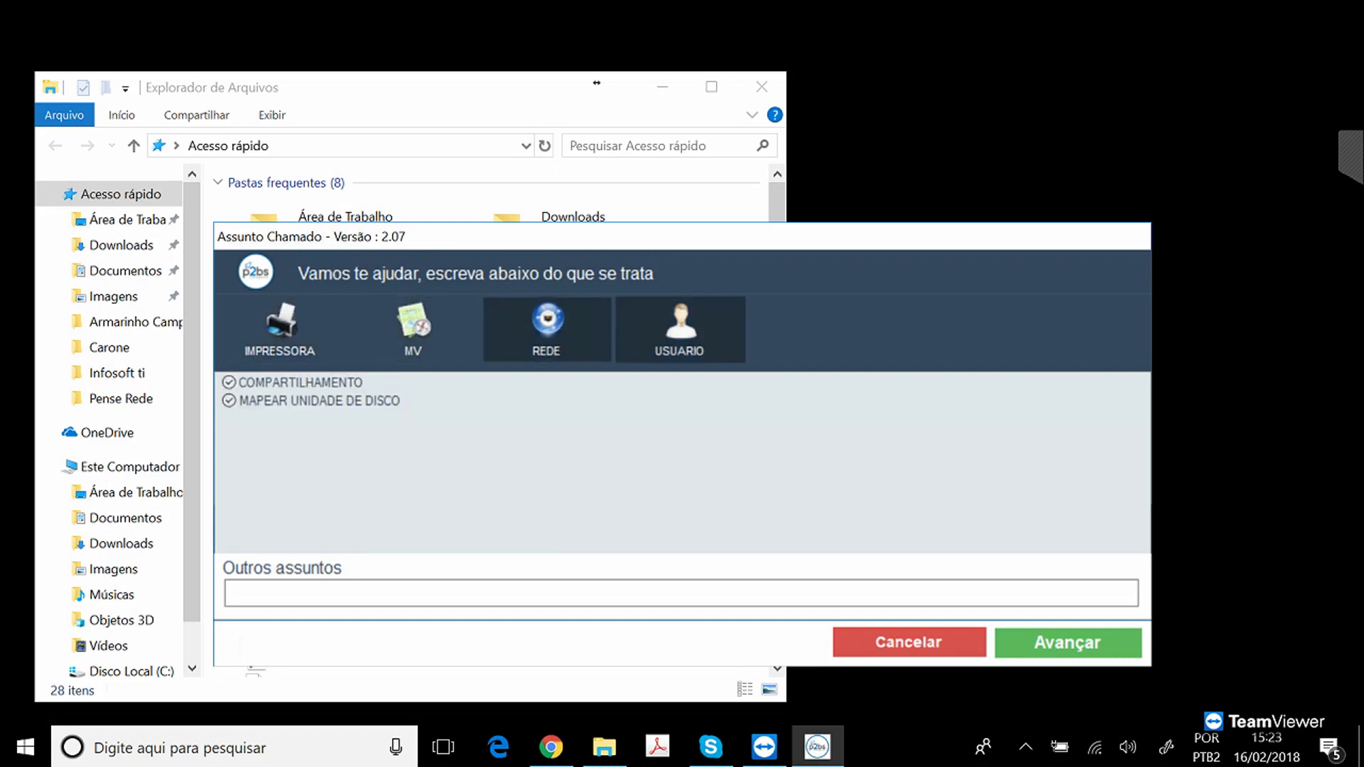
left_click(681, 330)
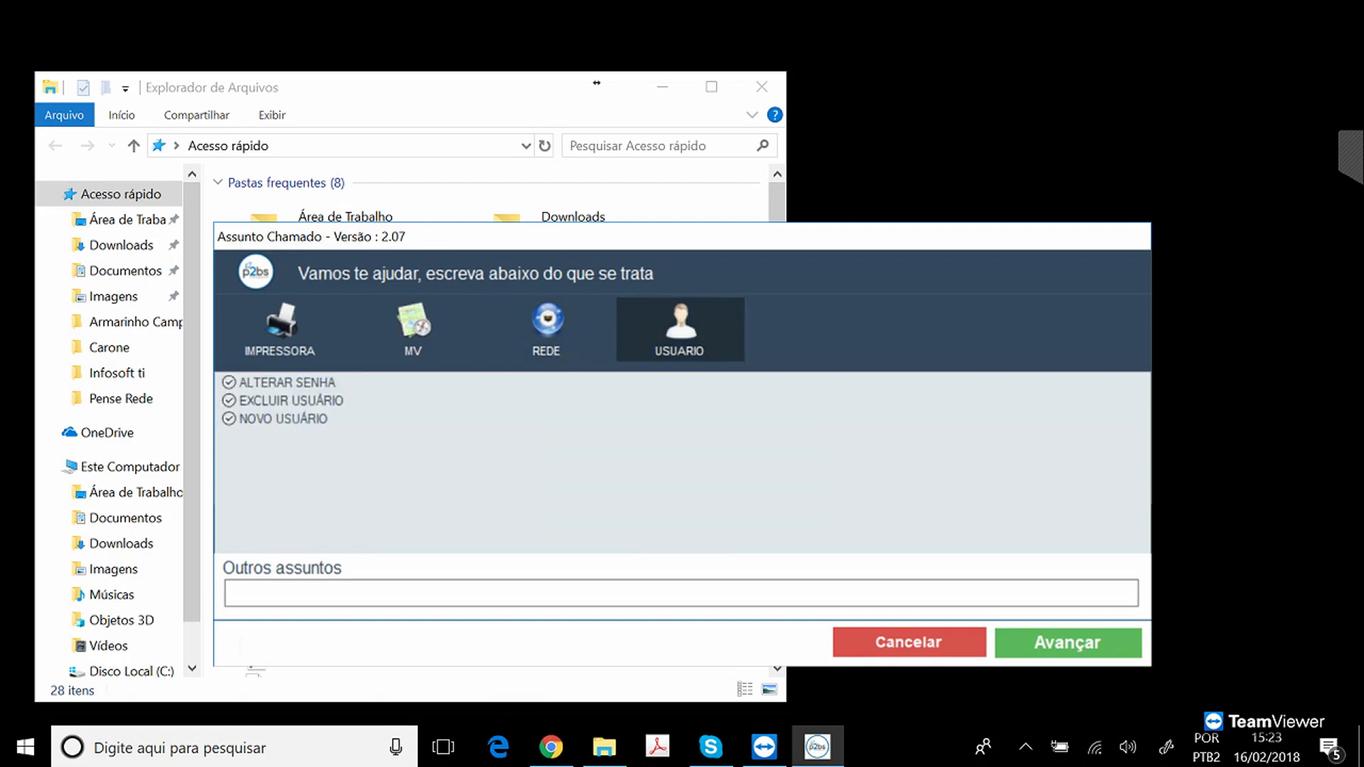
left_click(280, 330)
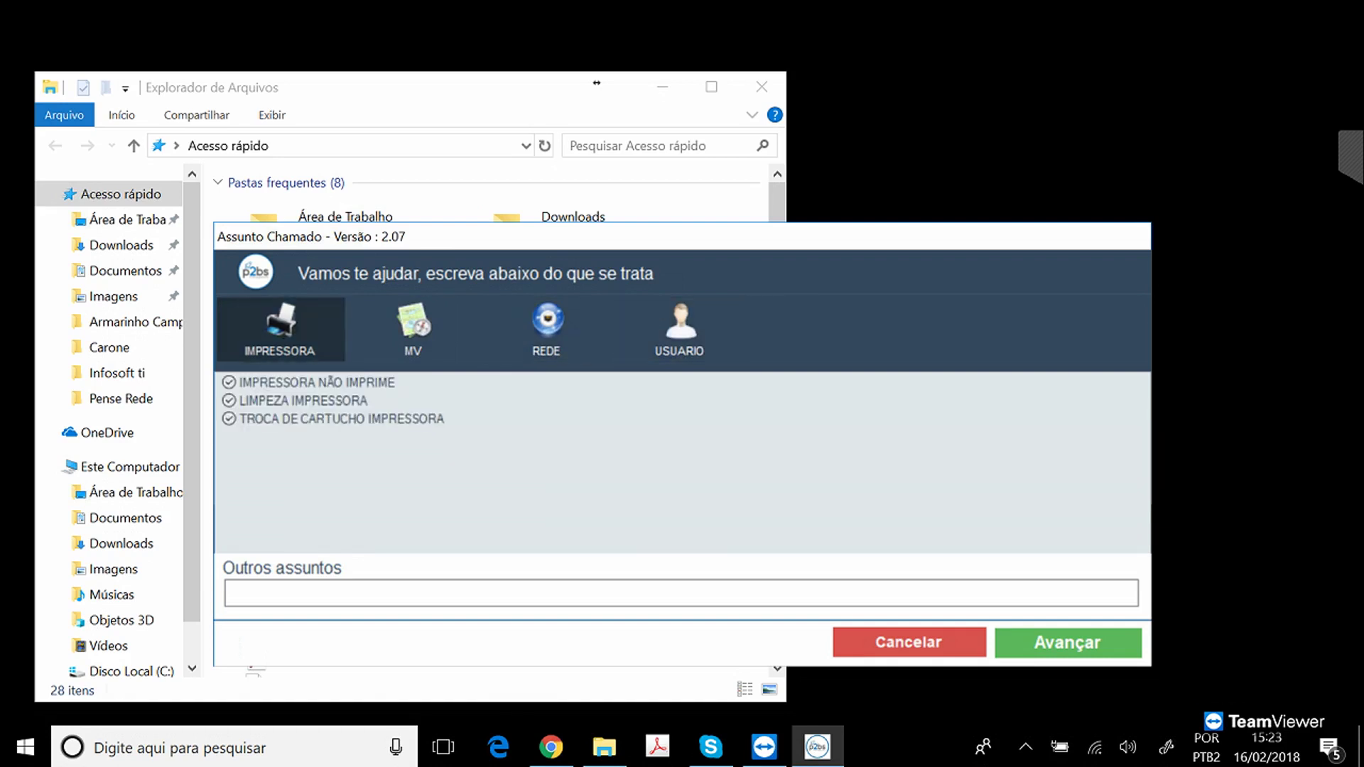
Try a custom subject 'erro na impressora', discard it, and pick IMPRESSORA NÃO IMPRIME.
left_click(228, 592)
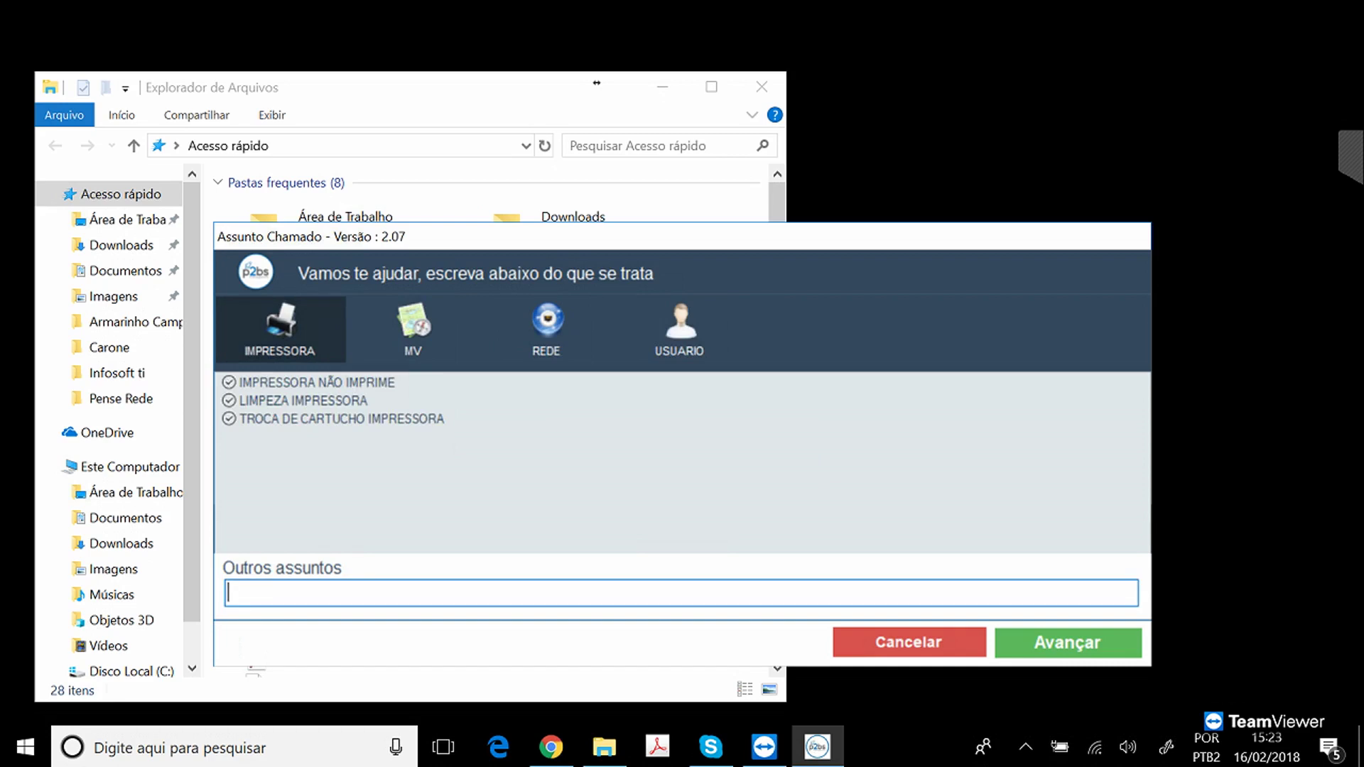
type("erro na impressoro")
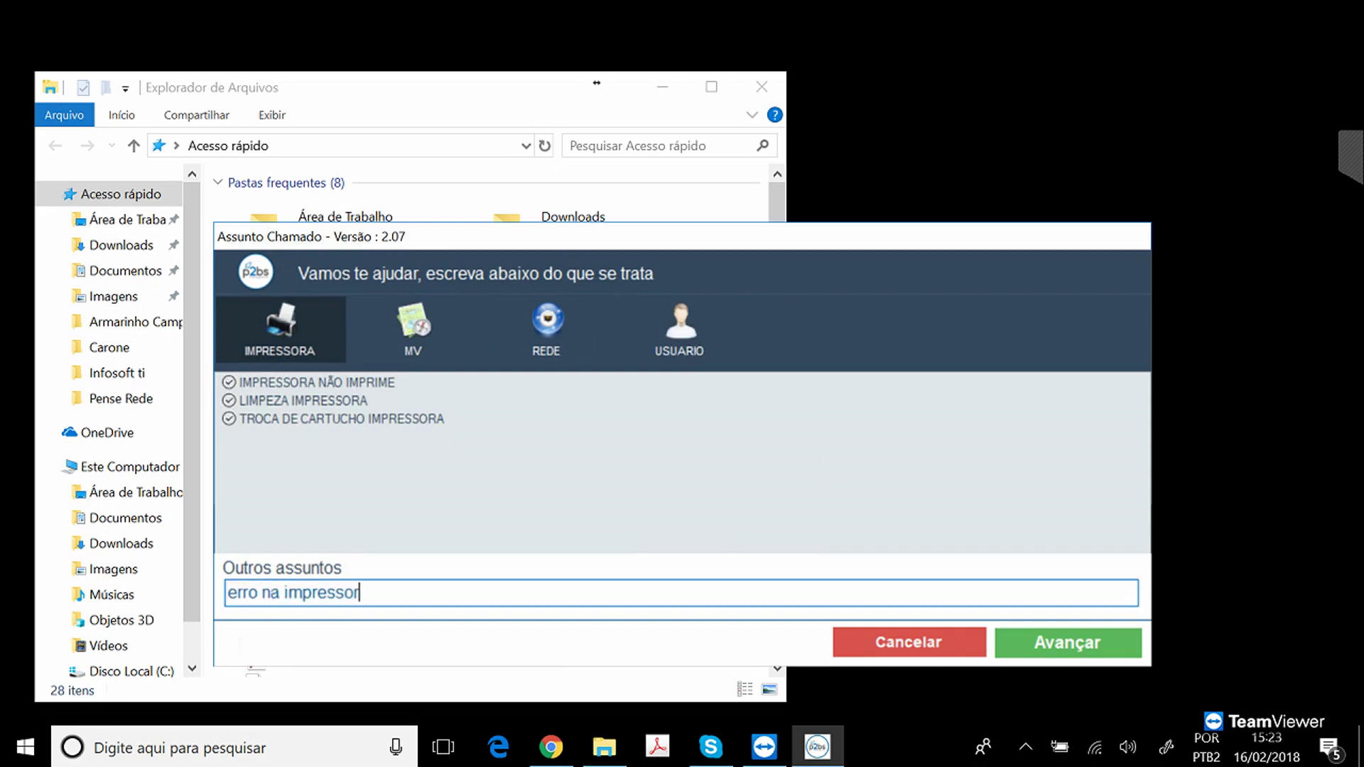
key("BackSpace")
key("BackSpace")
type("ra")
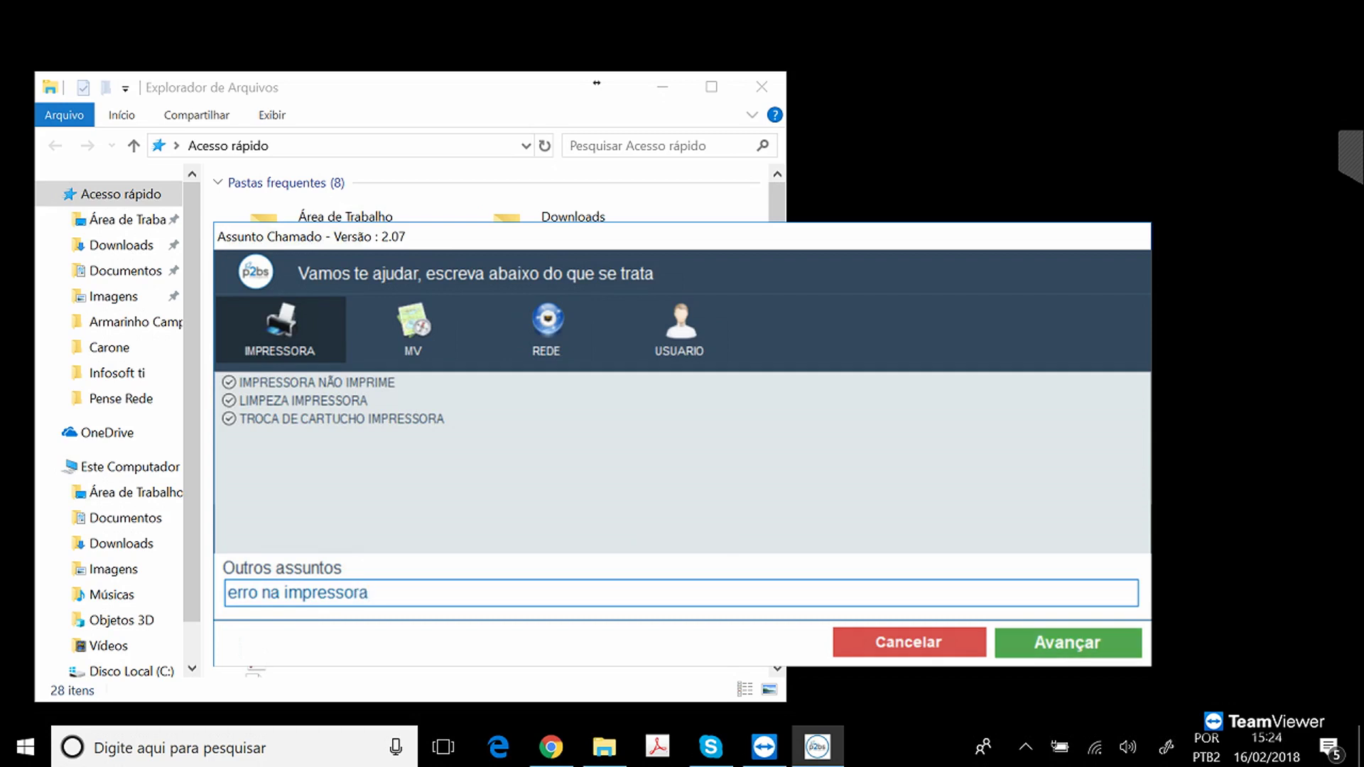
key("BackSpace")
key("BackSpace")
key("BackSpace")
key("BackSpace")
key("BackSpace")
key("BackSpace")
key("BackSpace")
key("BackSpace")
key("BackSpace")
key("BackSpace")
key("BackSpace")
key("BackSpace")
key("BackSpace")
key("BackSpace")
key("BackSpace")
key("BackSpace")
key("BackSpace")
key("BackSpace")
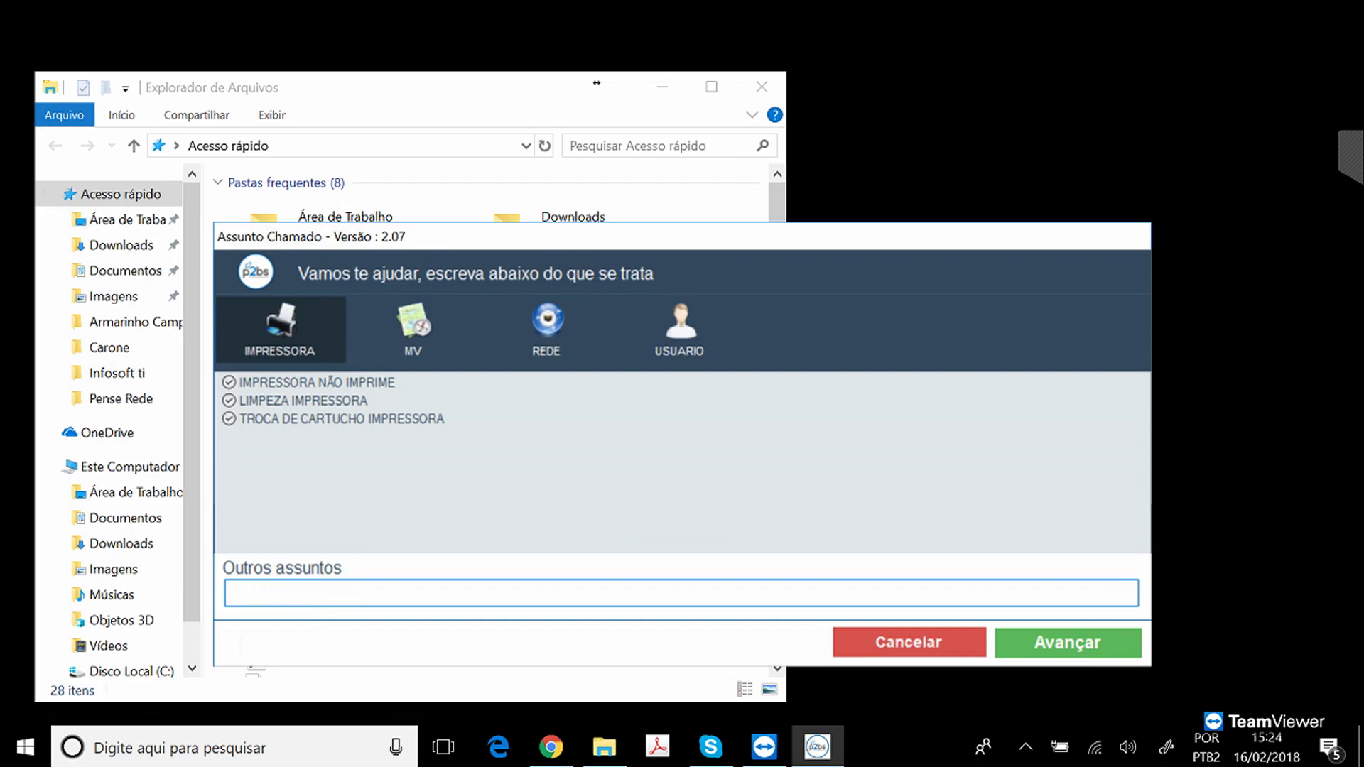
double_click(317, 382)
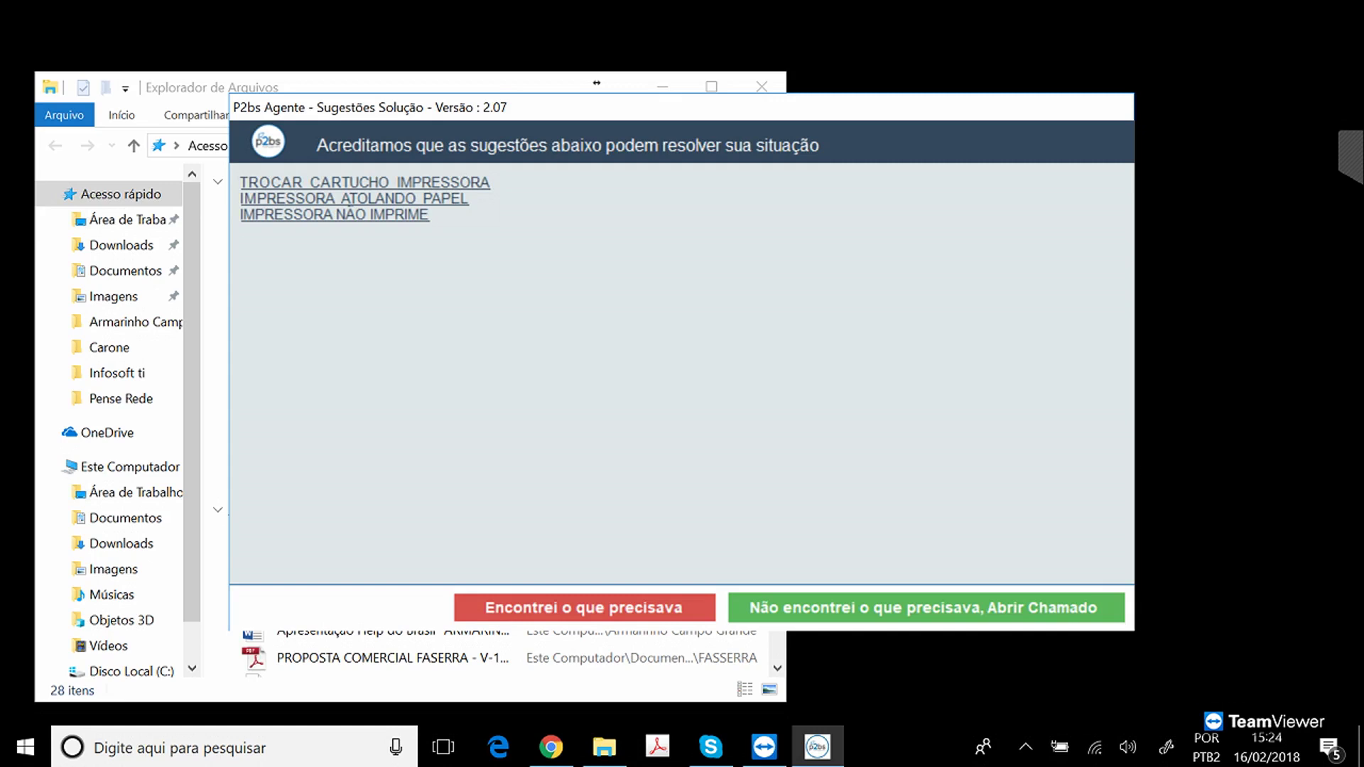
Open knowledge-base article 1, IMPRESSORA NÃO IMPRIME, from the helpdesk dashboard.
left_click(551, 748)
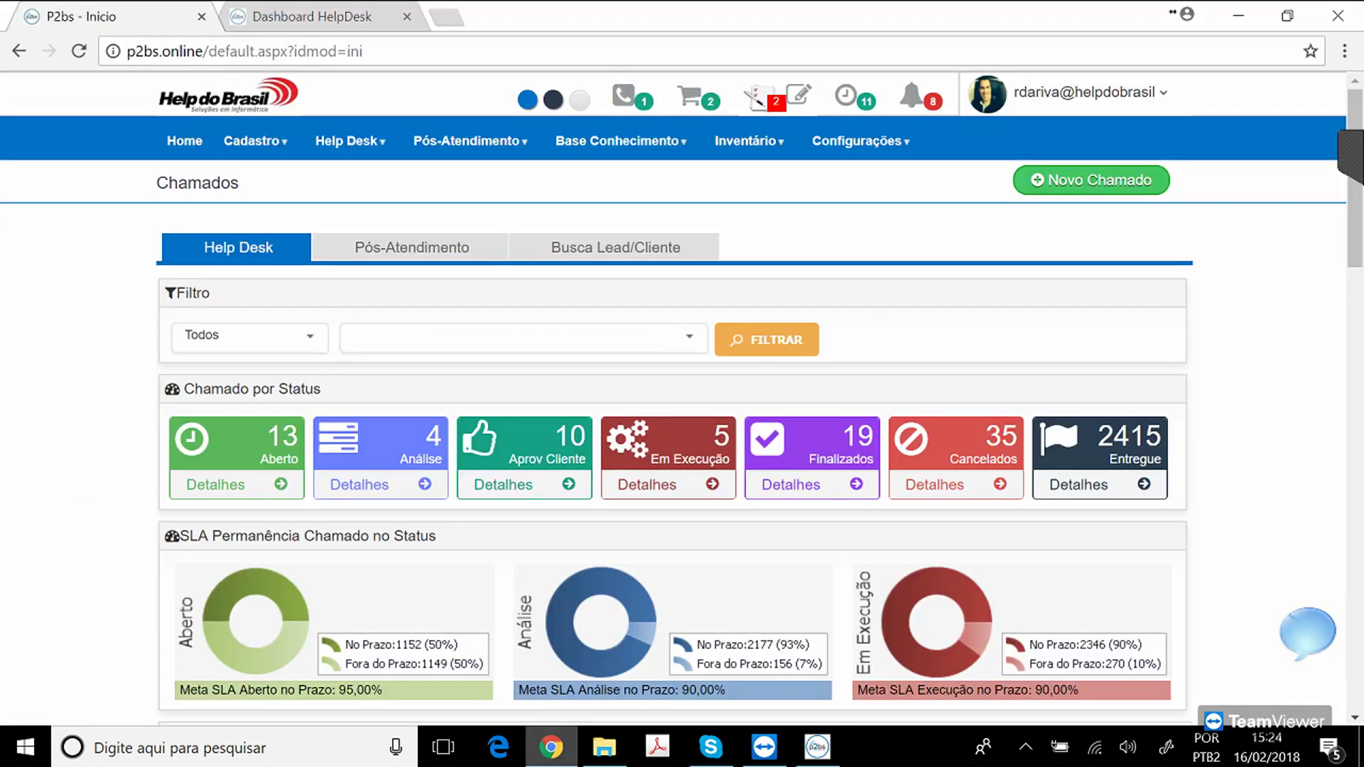
mouse_move(619, 141)
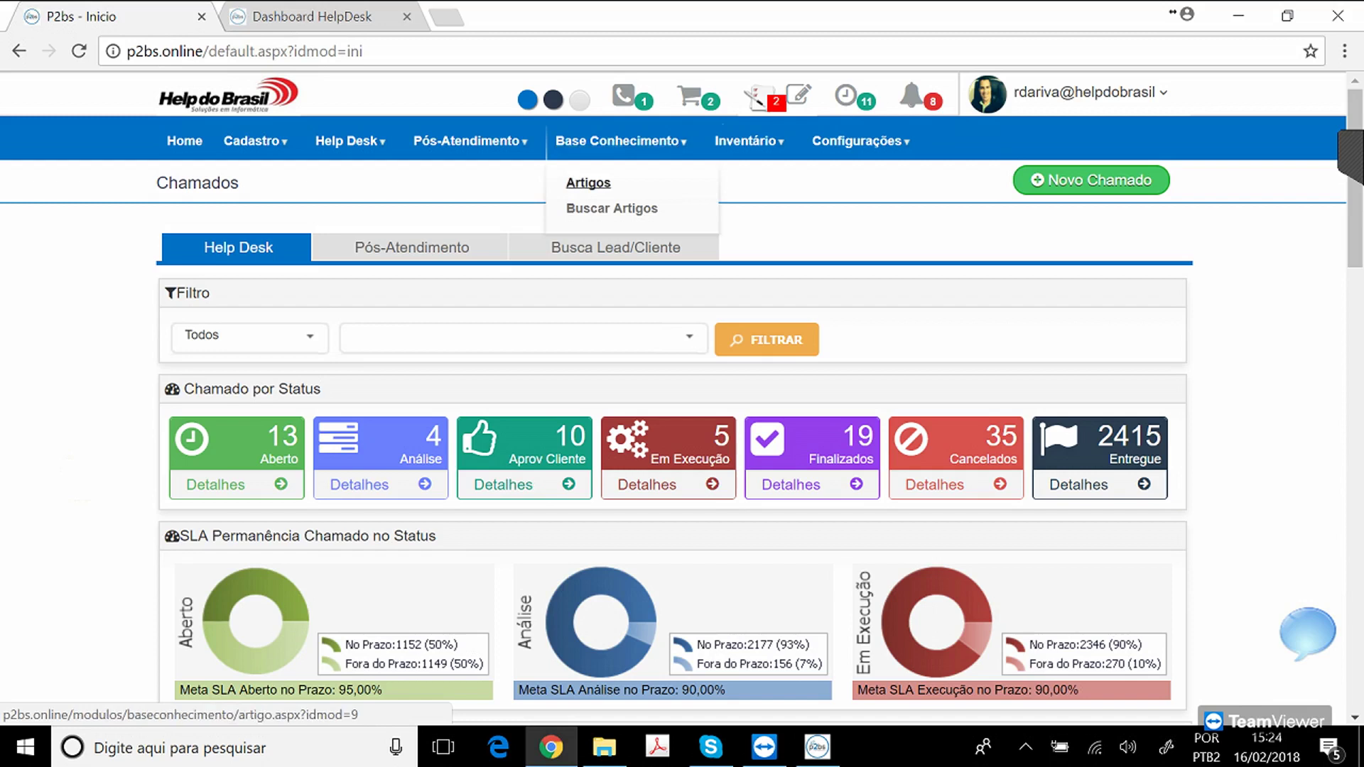
left_click(588, 184)
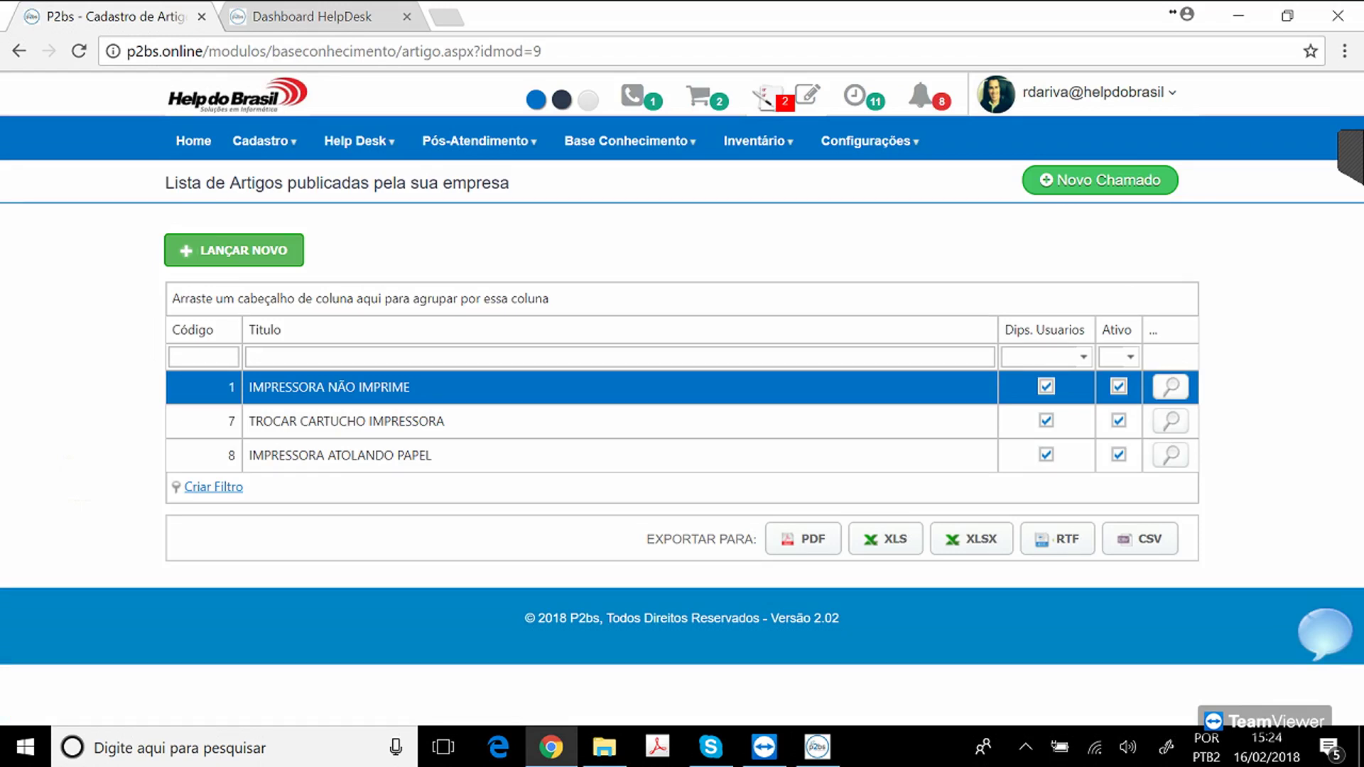
left_click(1171, 387)
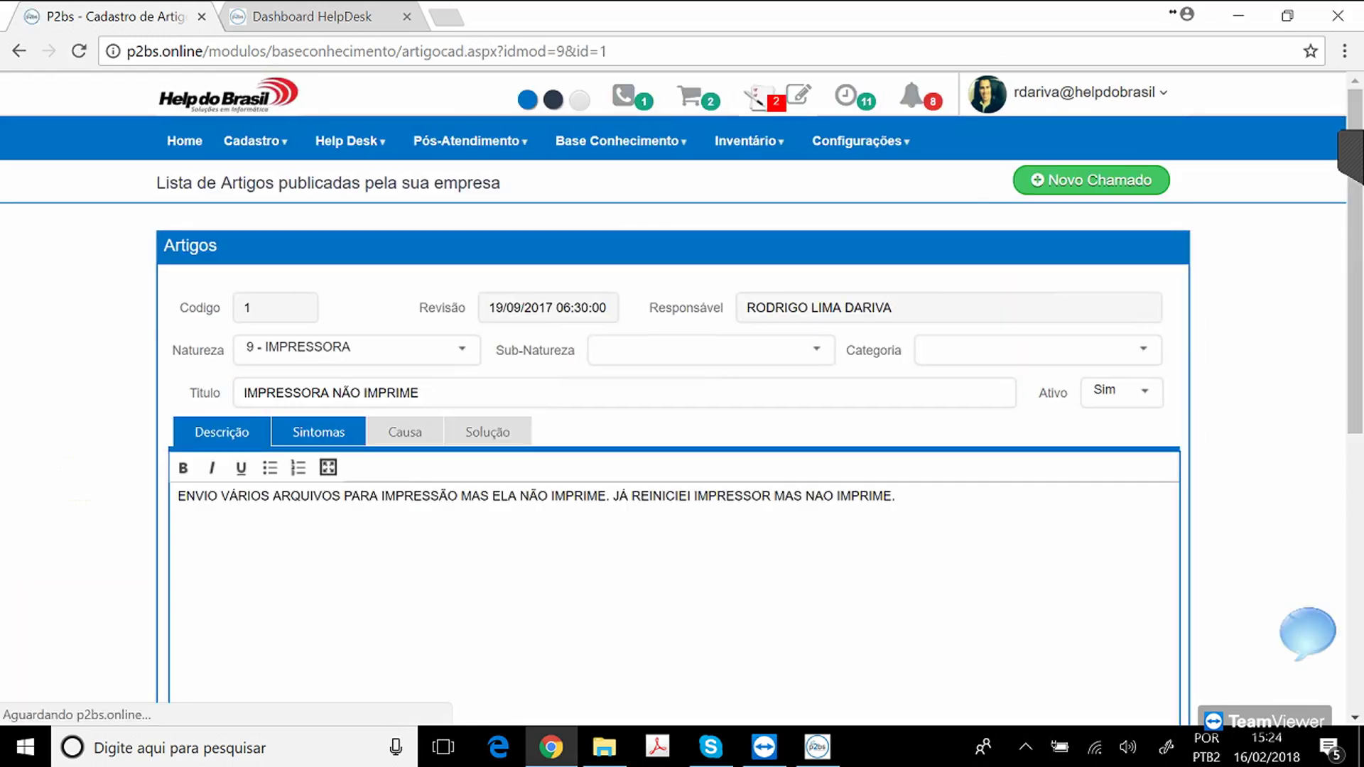
Review the article's Sintomas, Causa and Solução tabs, scrolling through the solution text.
left_click(318, 432)
left_click(405, 432)
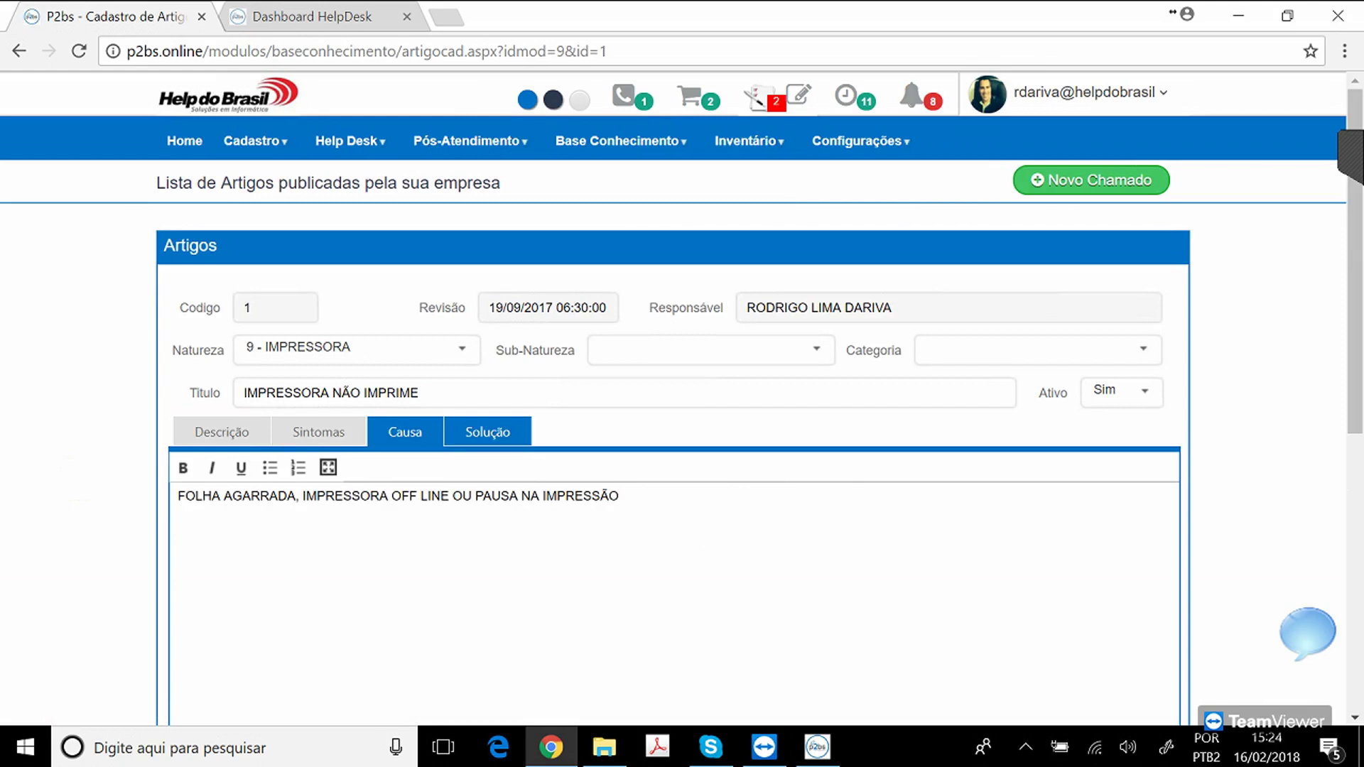
left_click(487, 432)
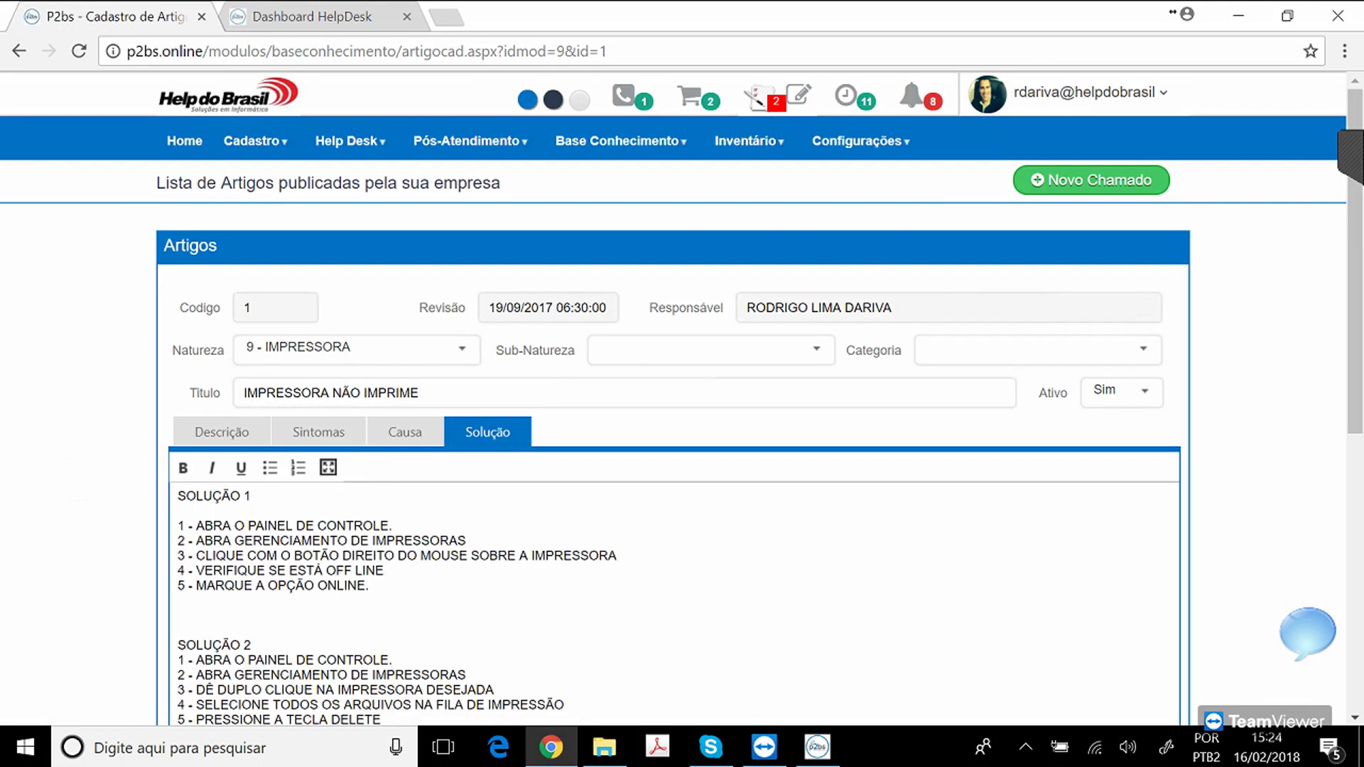
left_click(421, 393)
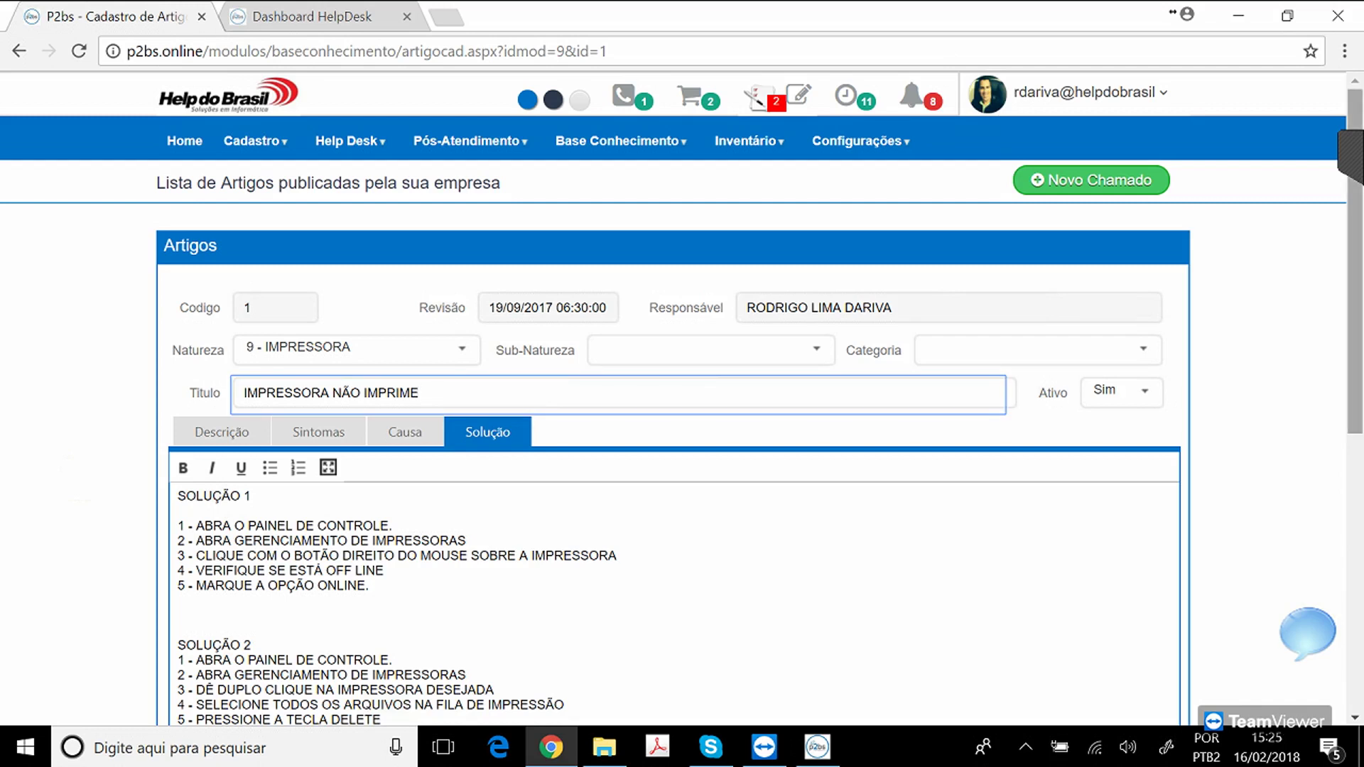
scroll(682, 398, "down", 6)
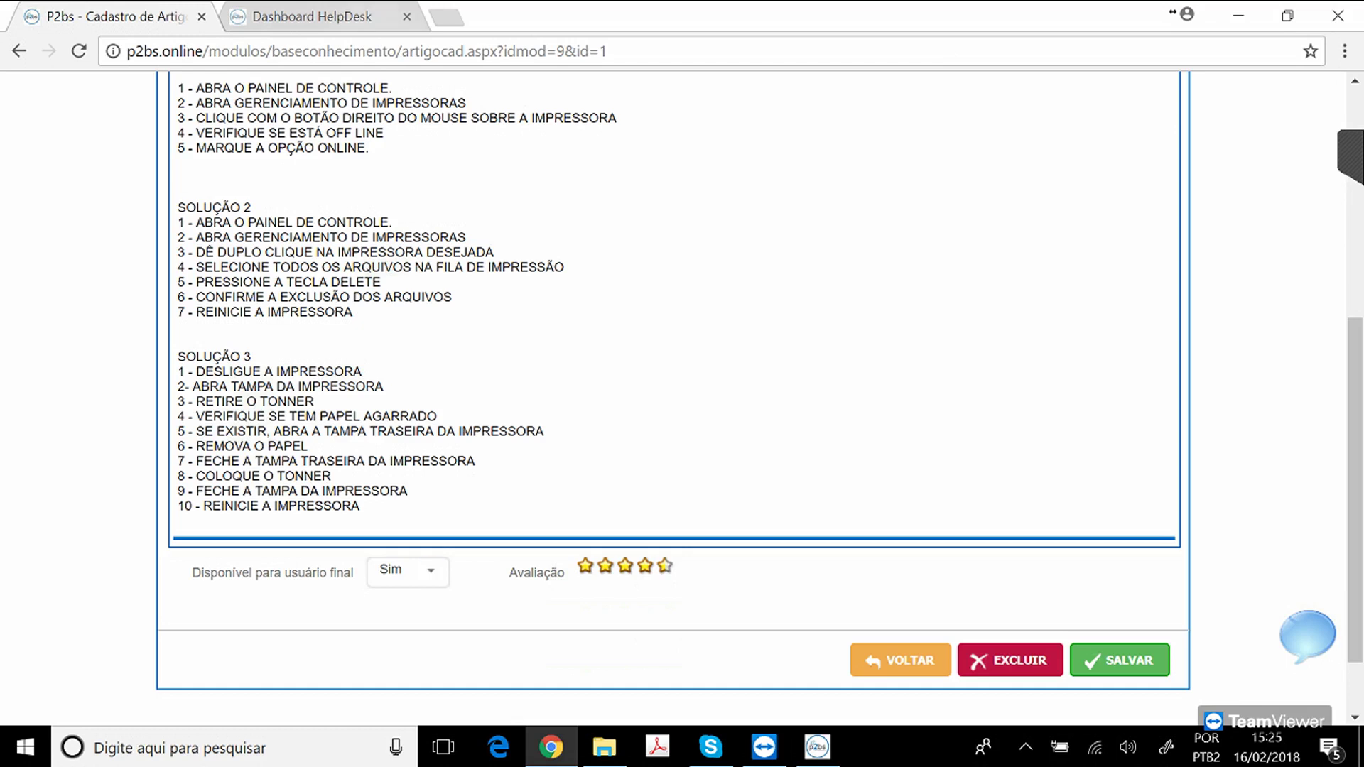
scroll(682, 398, "up", 6)
Return to the agent's Sugestões Solução window listing the printer articles.
left_click(256, 141)
left_click(252, 183)
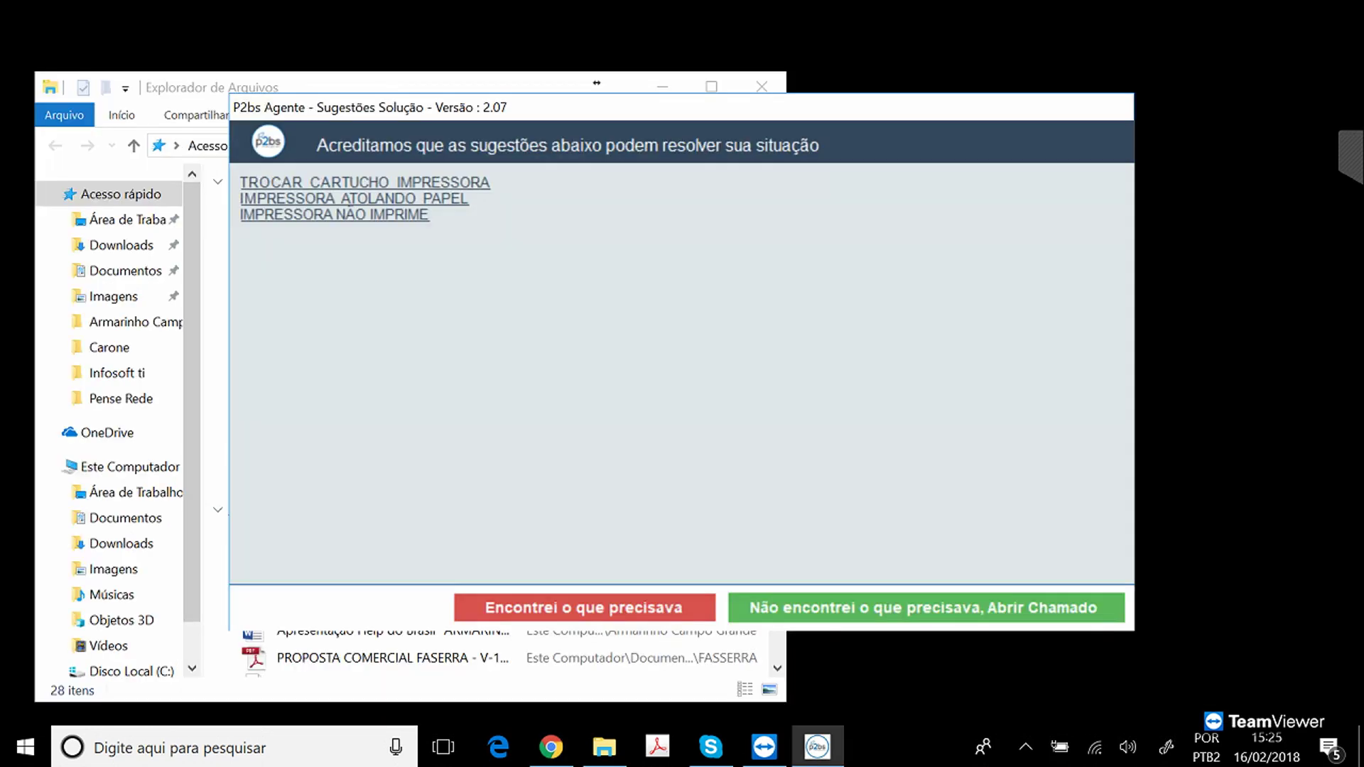
left_click(584, 608)
left_click(348, 199)
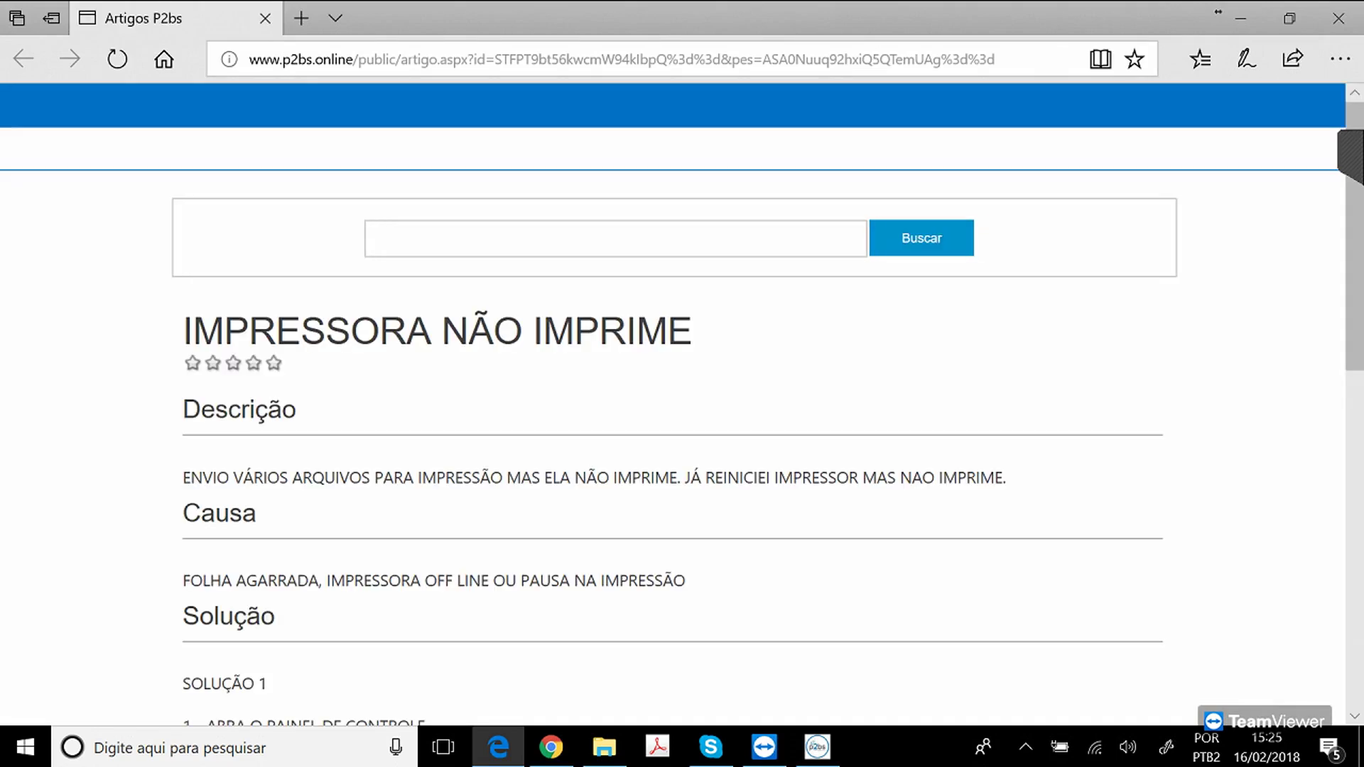
scroll(682, 405, "down", 8)
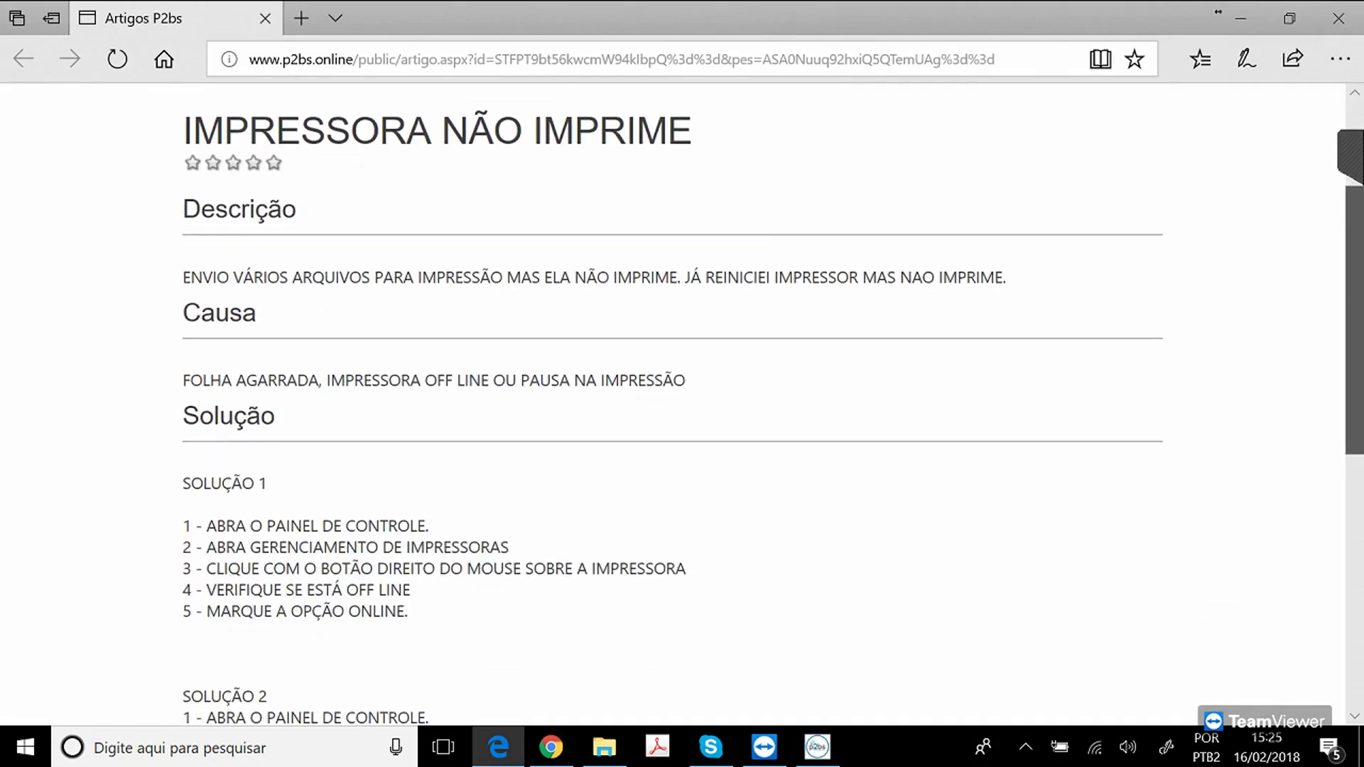
scroll(682, 405, "down", 1)
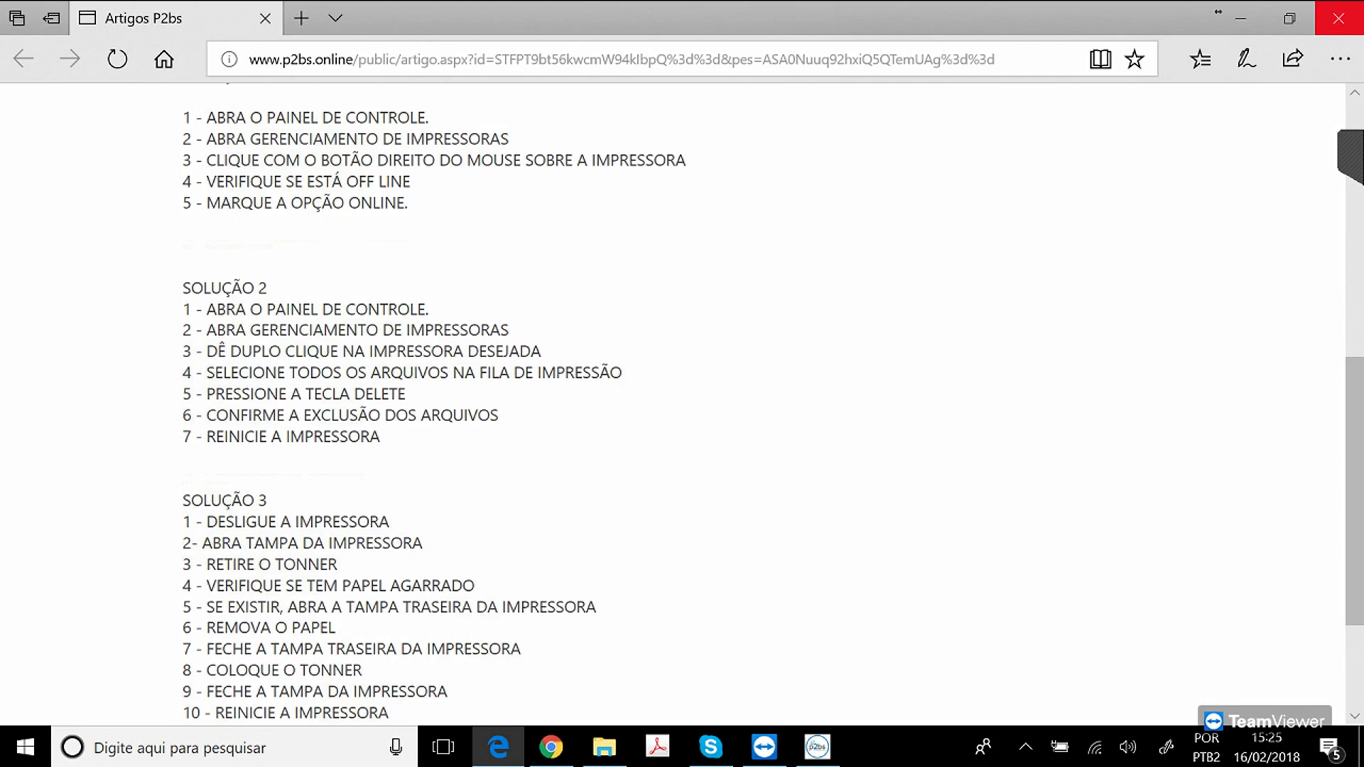
left_click(1339, 18)
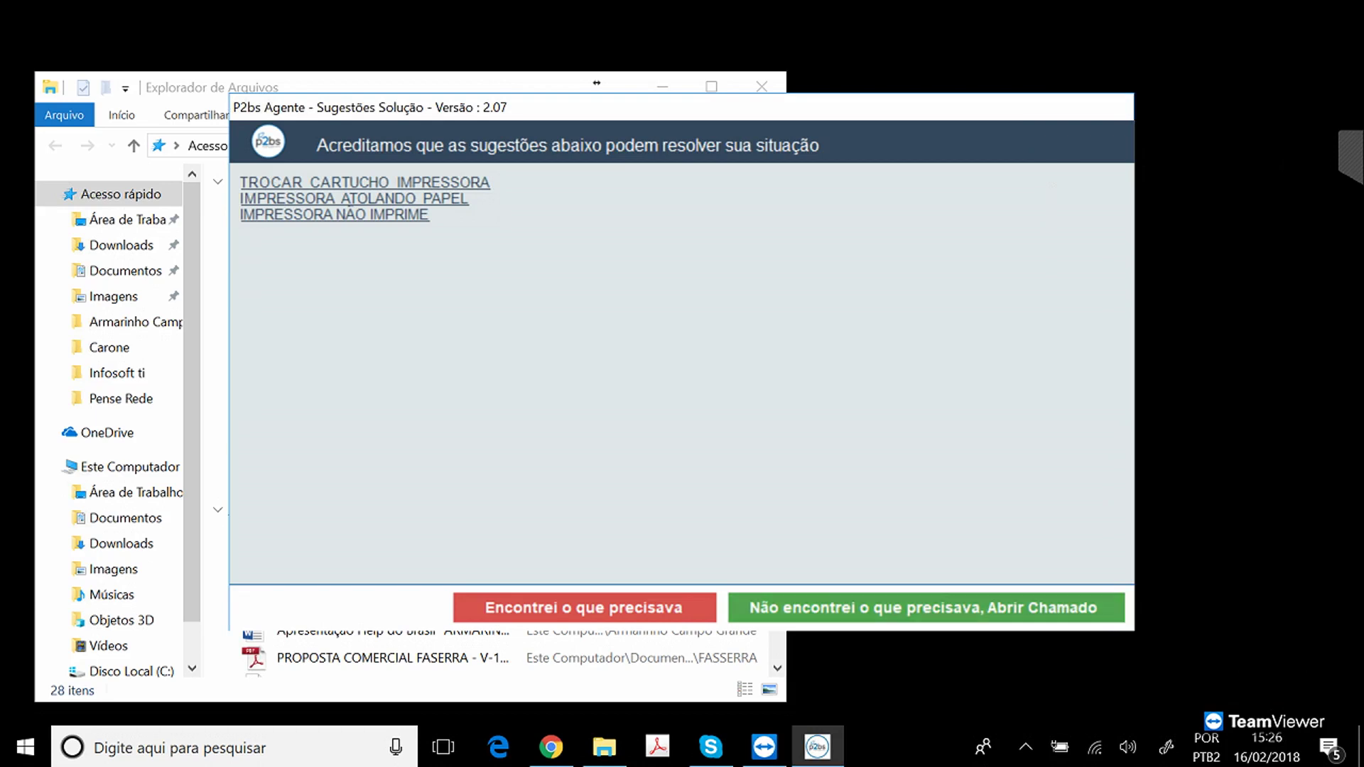
Open a new ticket instead of the suggestions, close File Explorer, and check the requester fields.
left_click(926, 608)
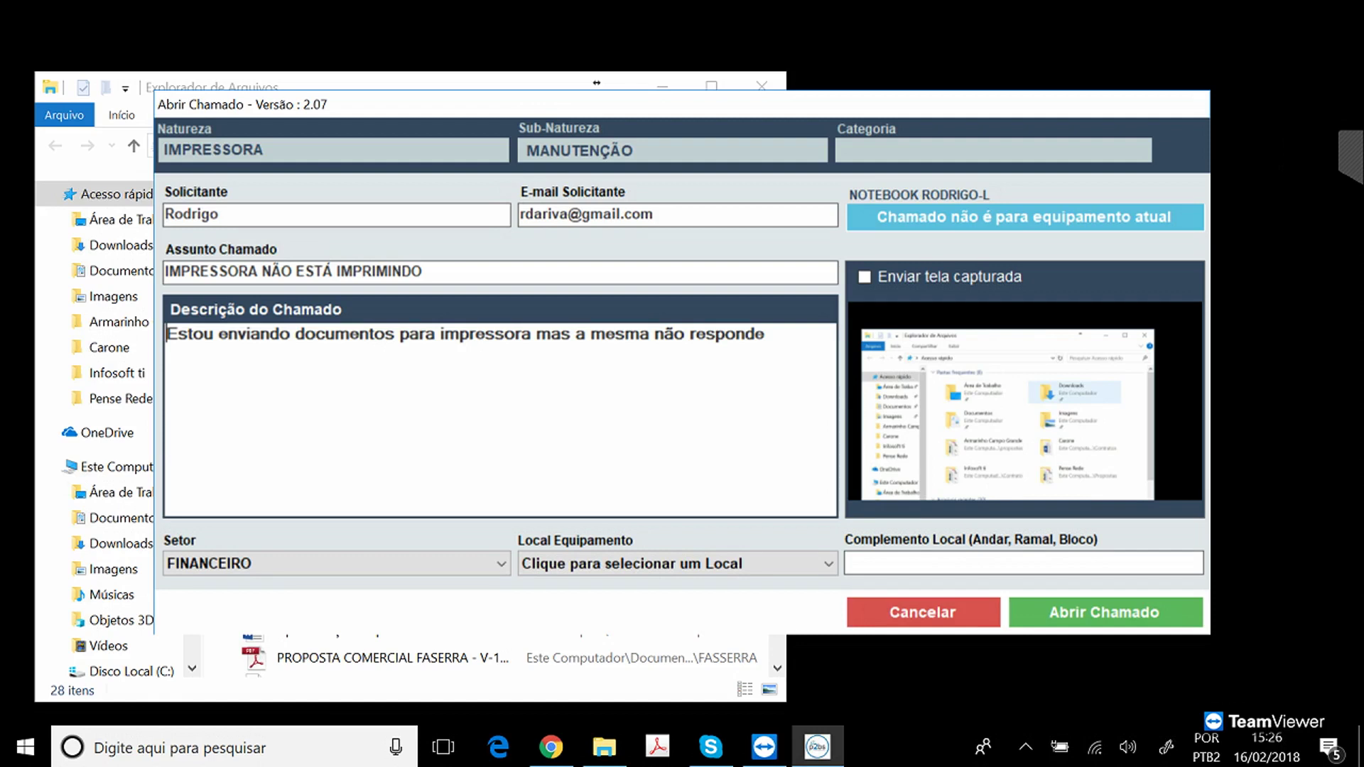
left_click(762, 85)
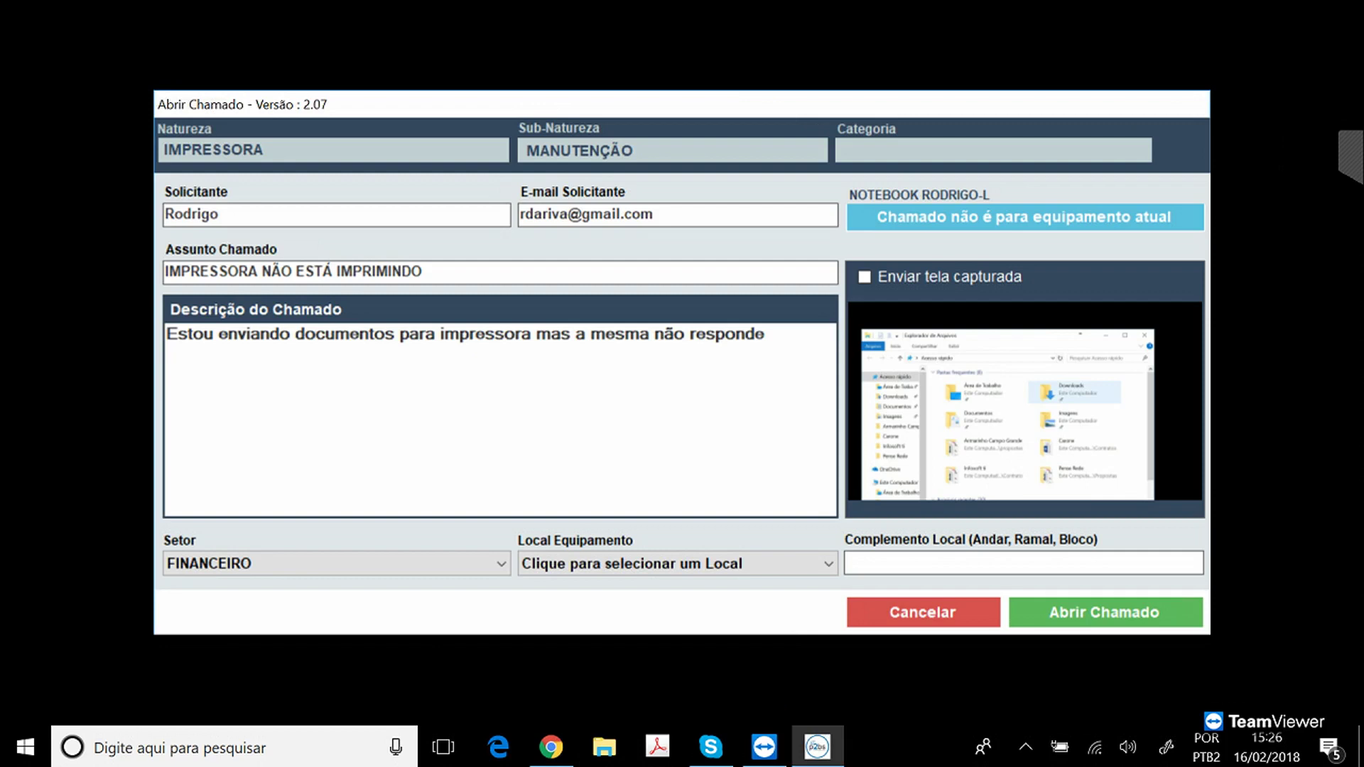
left_click(219, 215)
key("Tab")
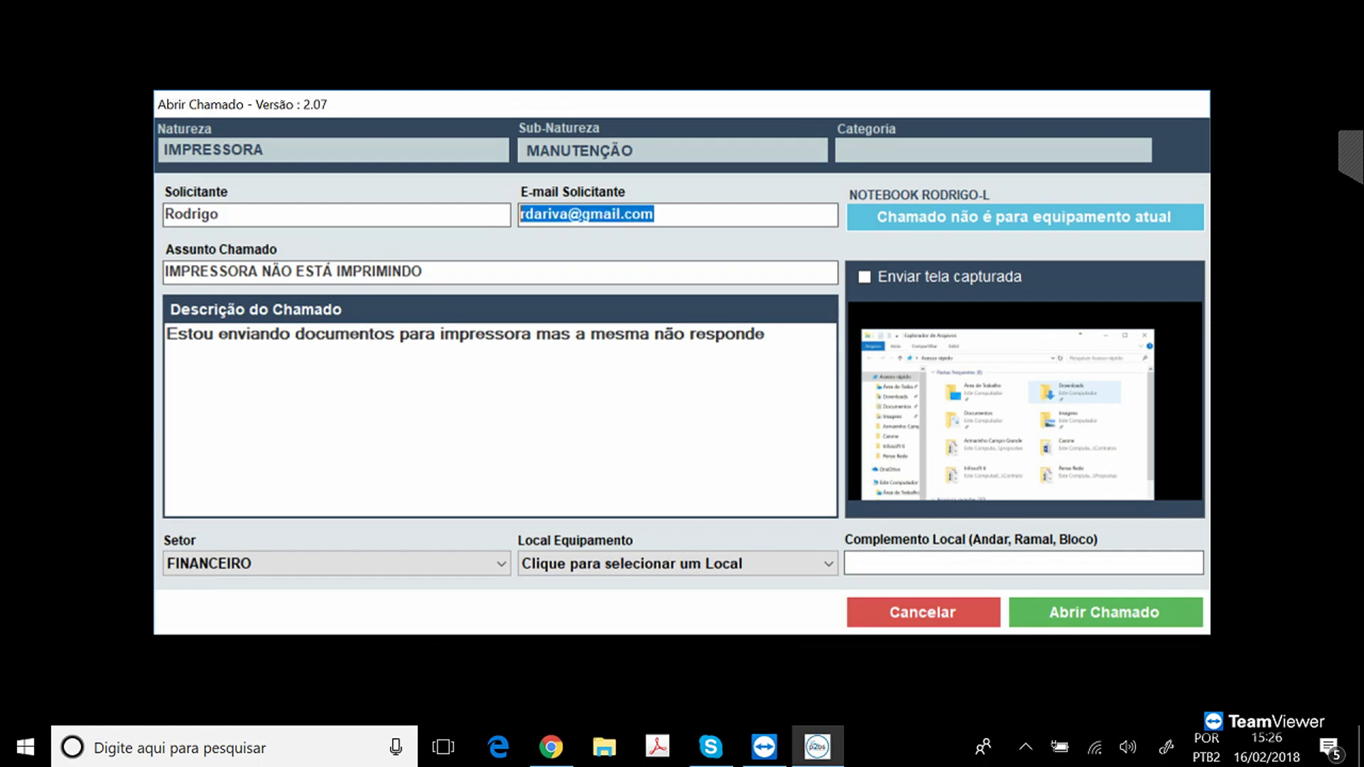
key("BackSpace")
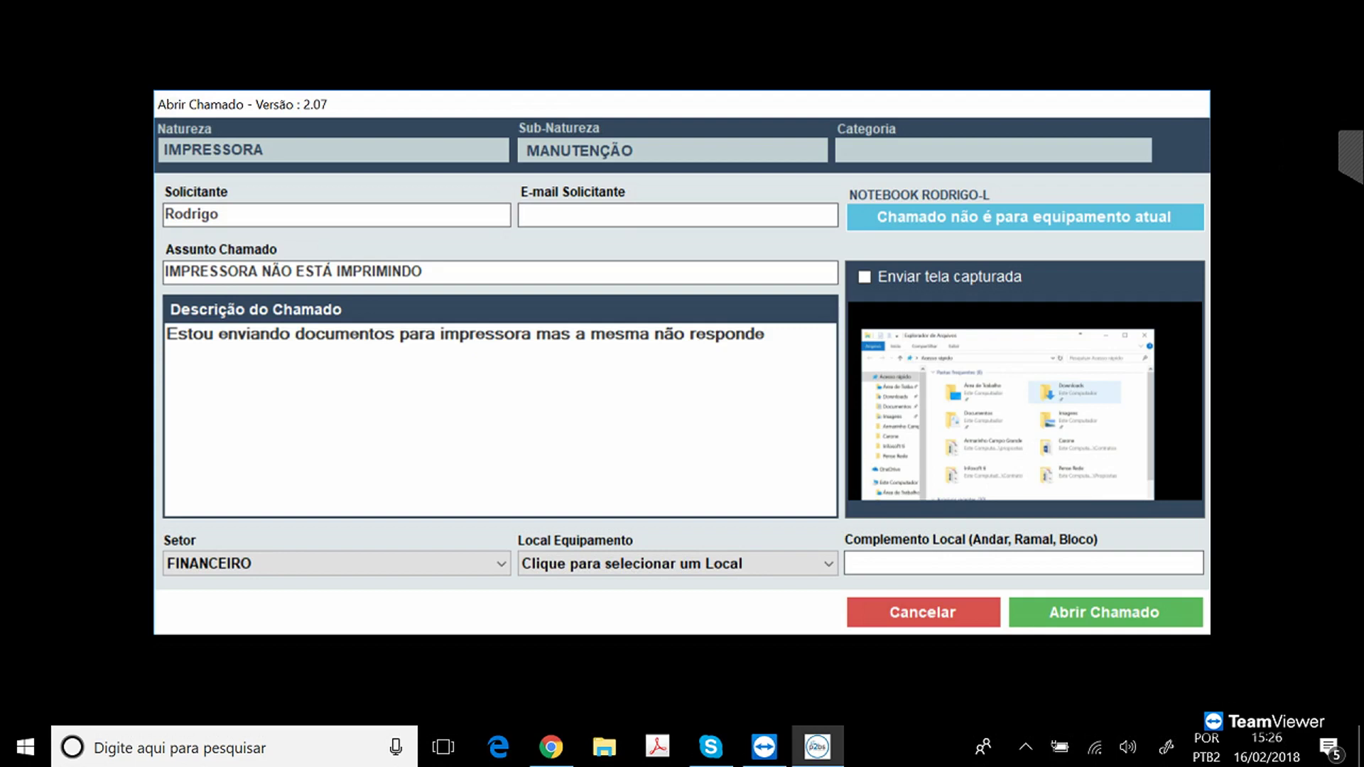
key("ctrl+z")
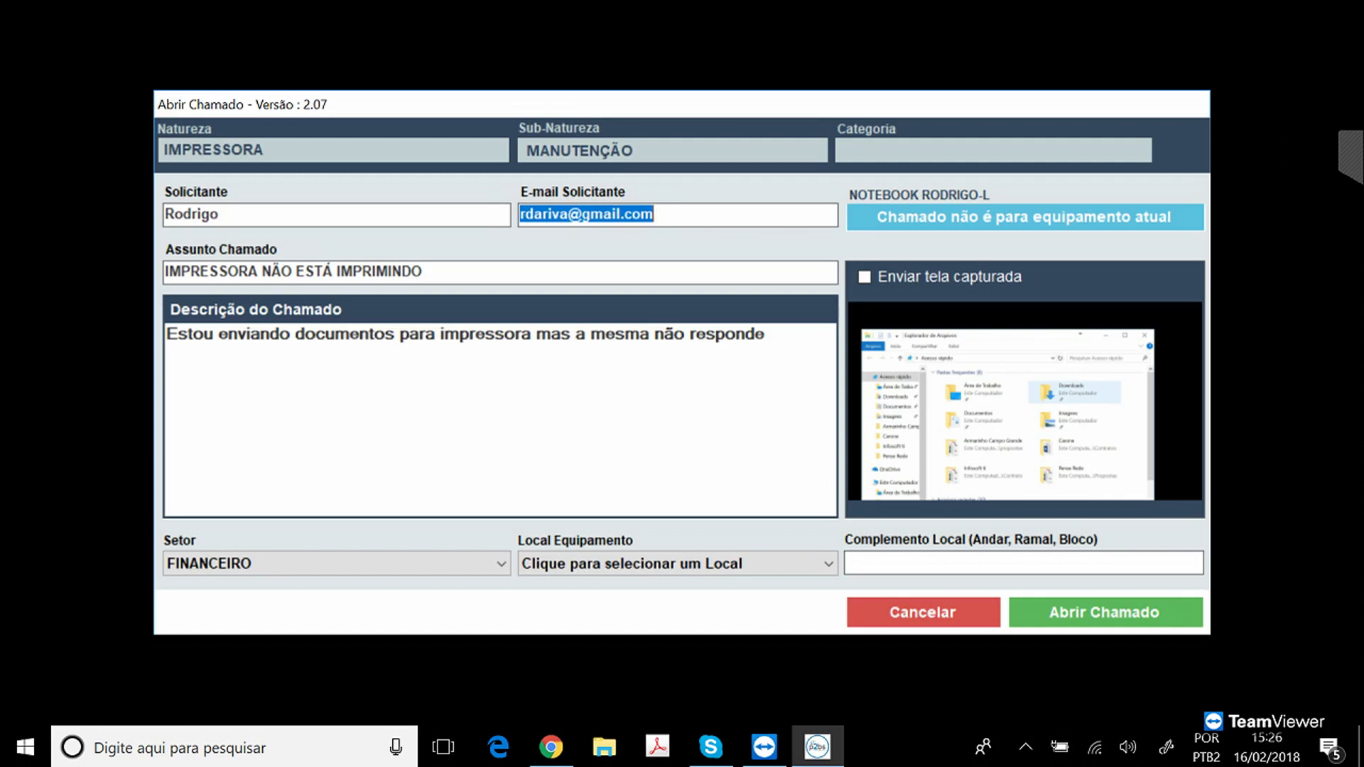
Append filler text to the ticket description and switch to choosing a different equipment.
left_click(765, 335)
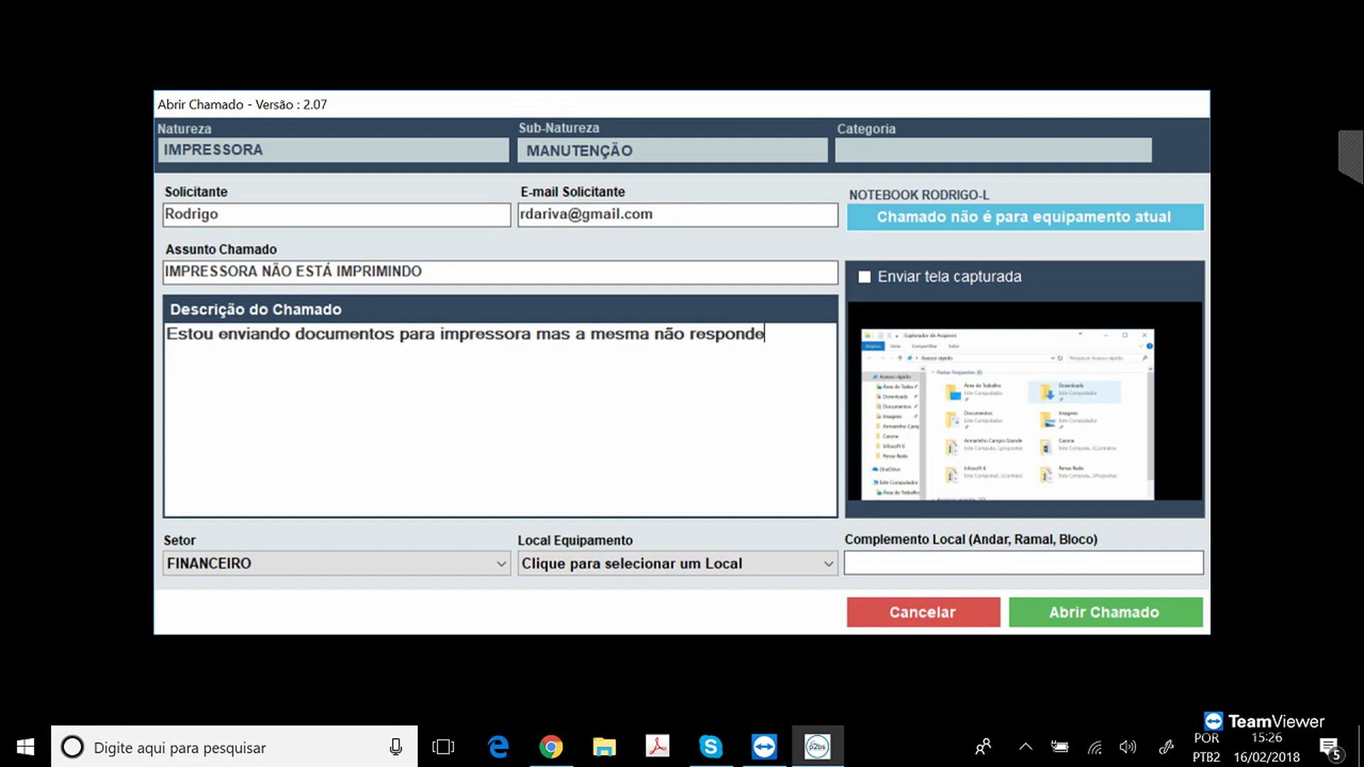
type(", hkjhf sdkjfhsdkjhsdkjfhsdkjfhsdkjhkjfhds")
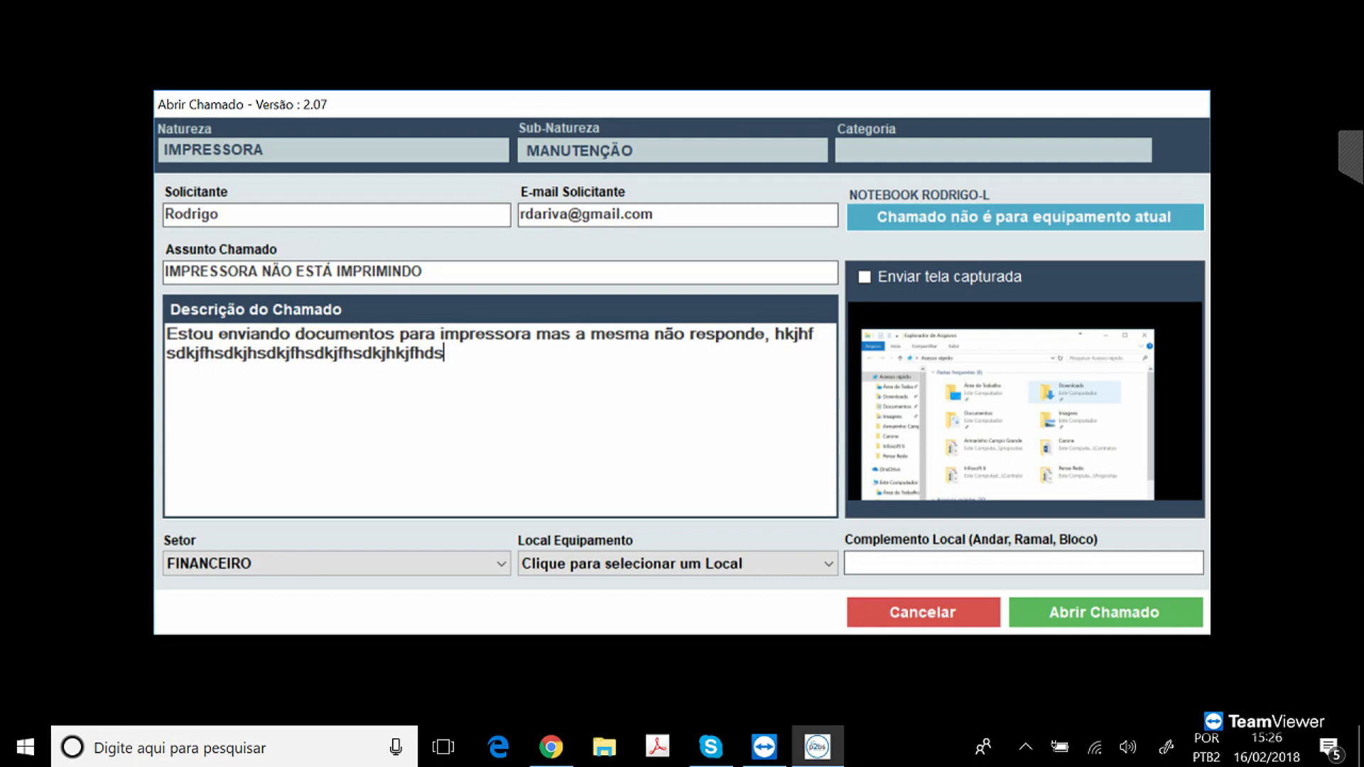
left_click(1023, 216)
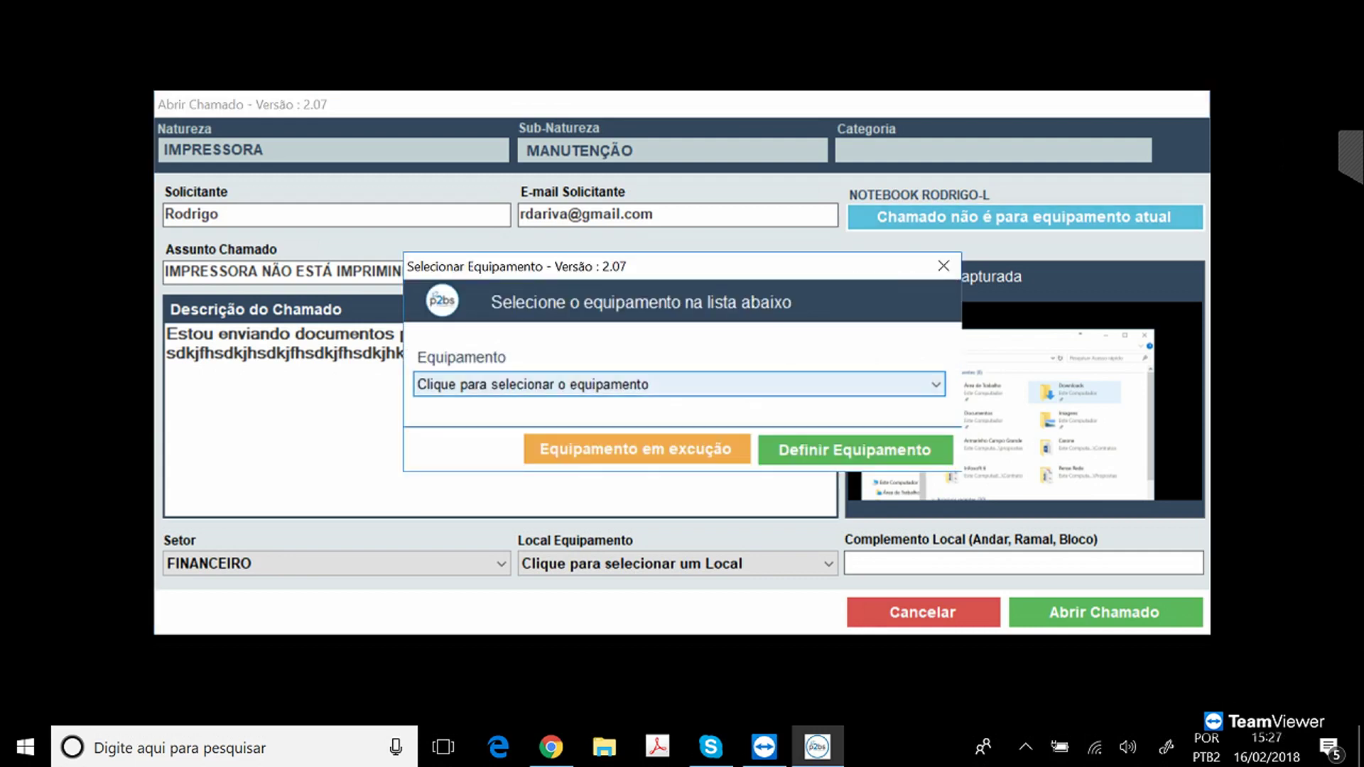
Submit the ticket for IMPRESSORA HP---ETQ2017 with screen capture, then view the Dashboard HelpDesk tab.
left_click(935, 384)
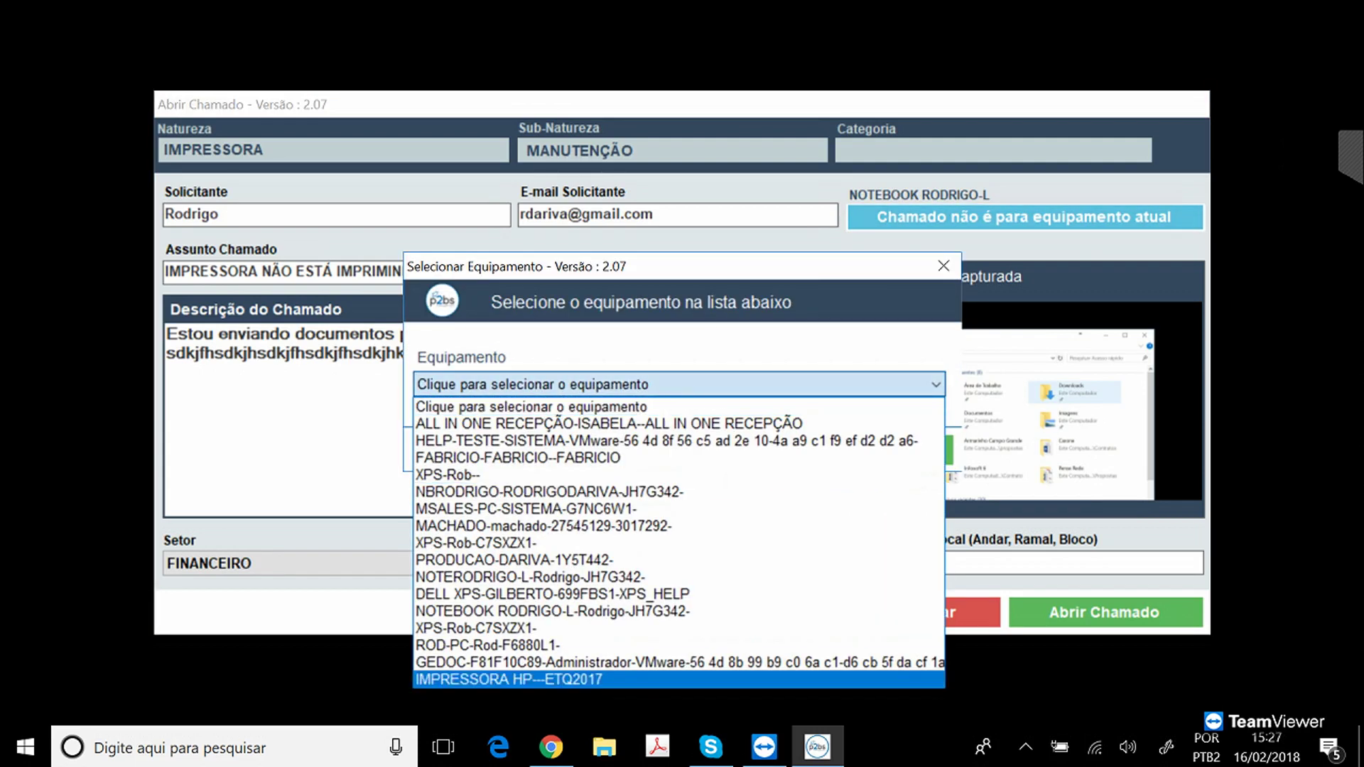
left_click(509, 679)
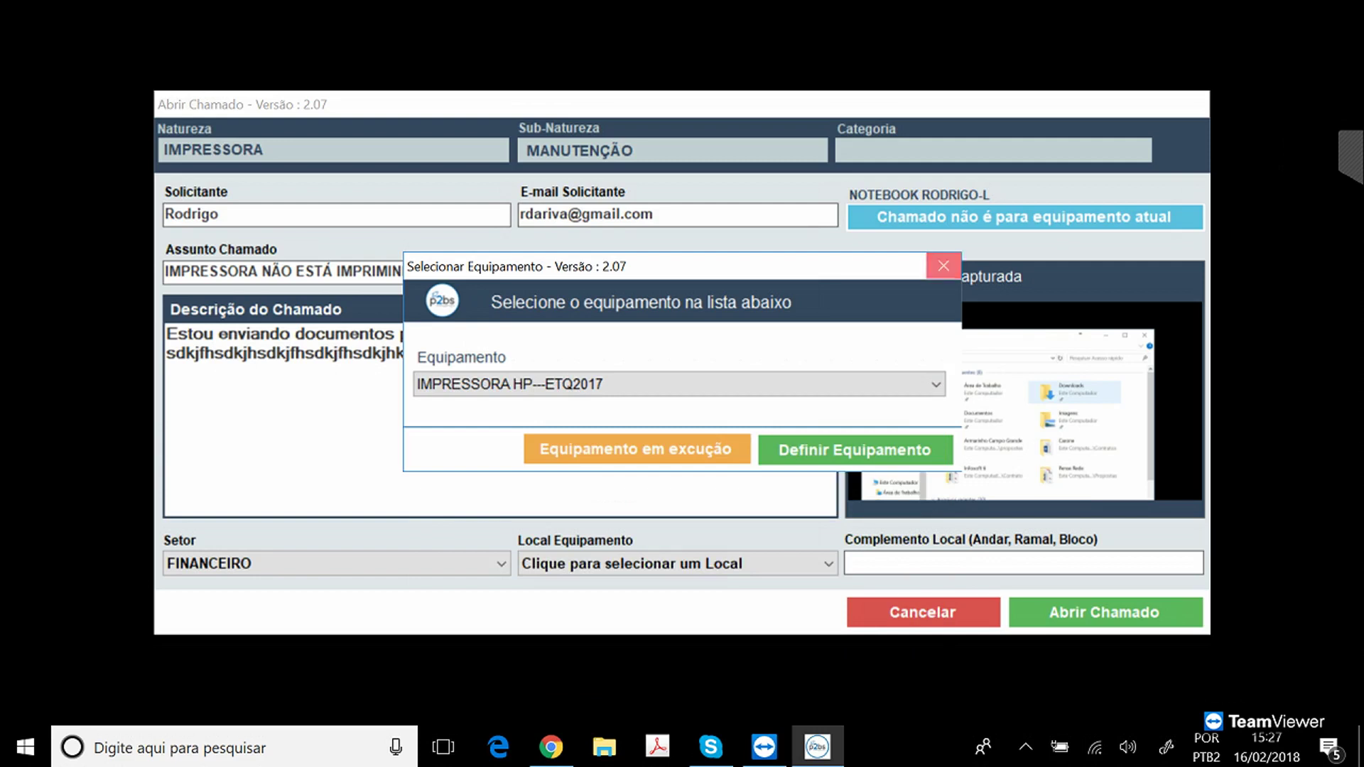
left_click(944, 266)
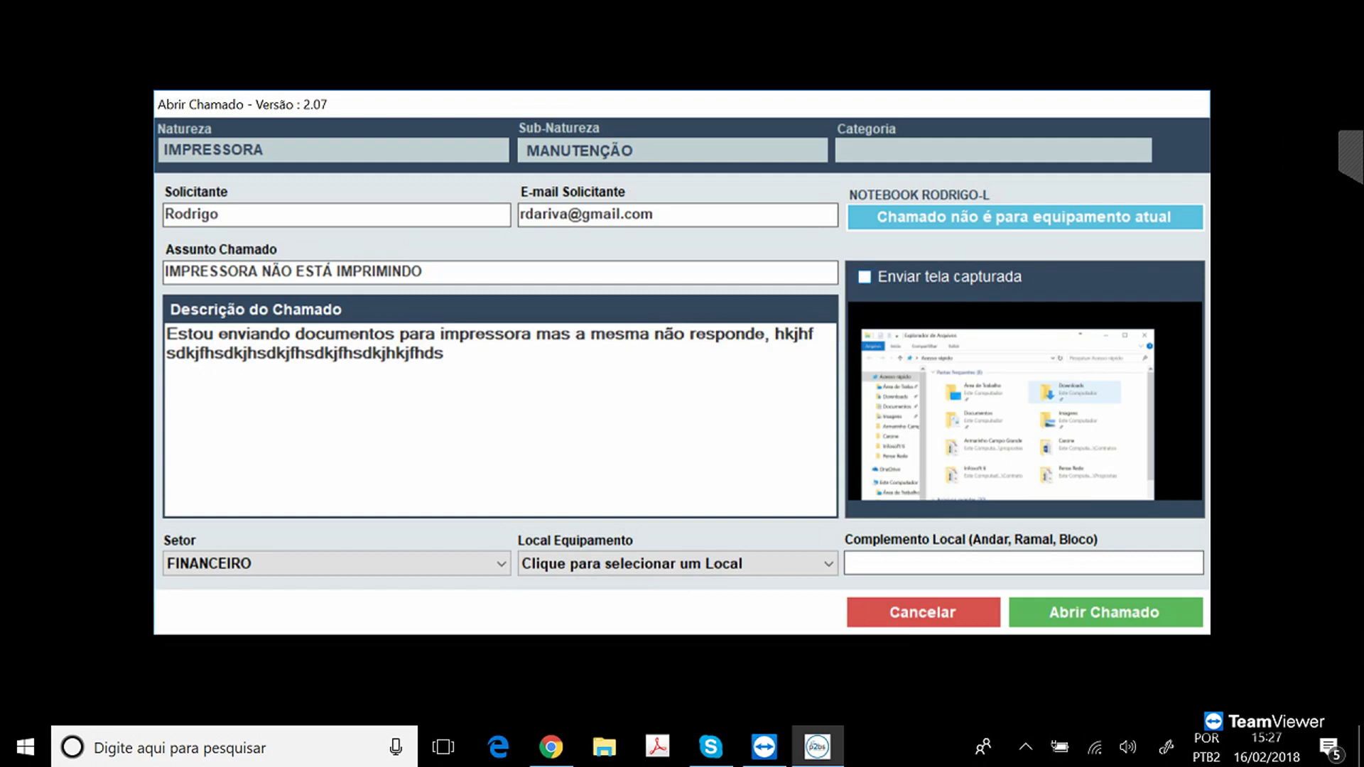
left_click(864, 277)
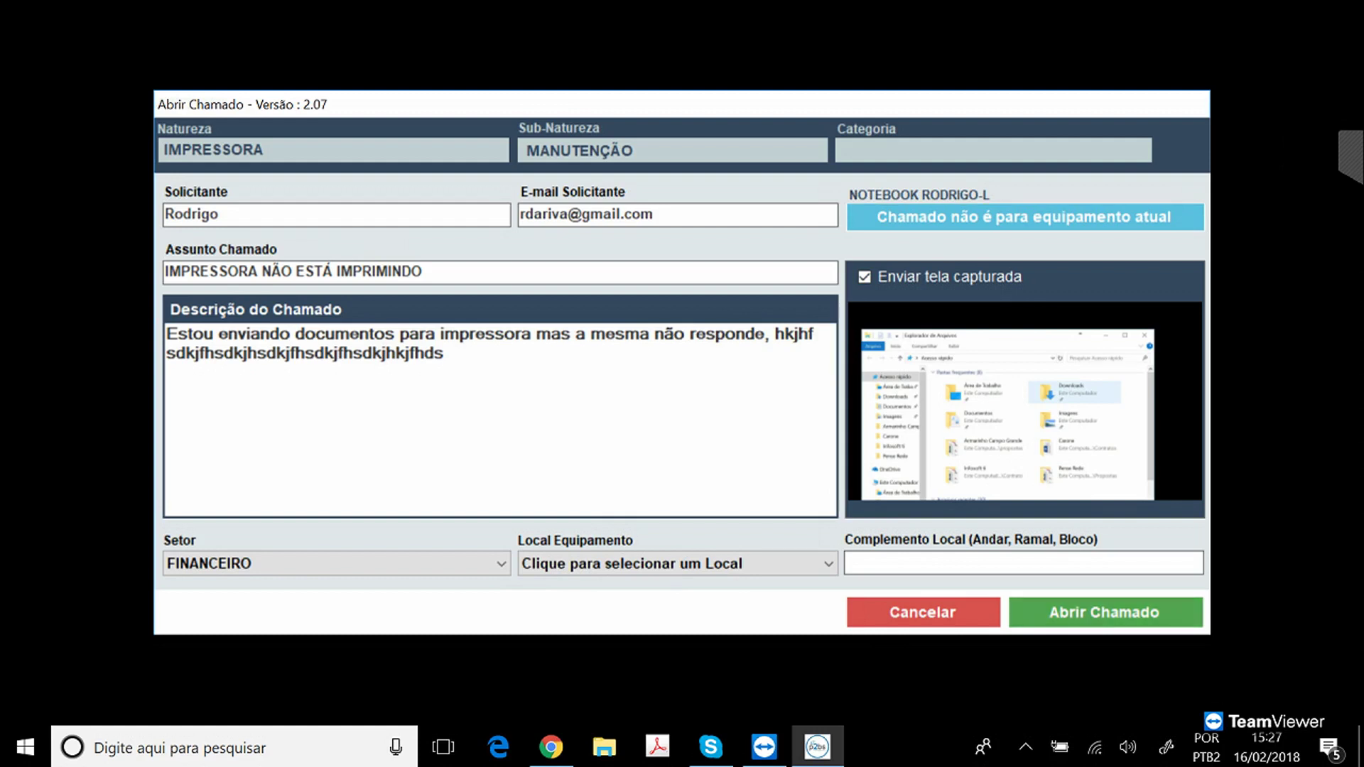
left_click(1105, 613)
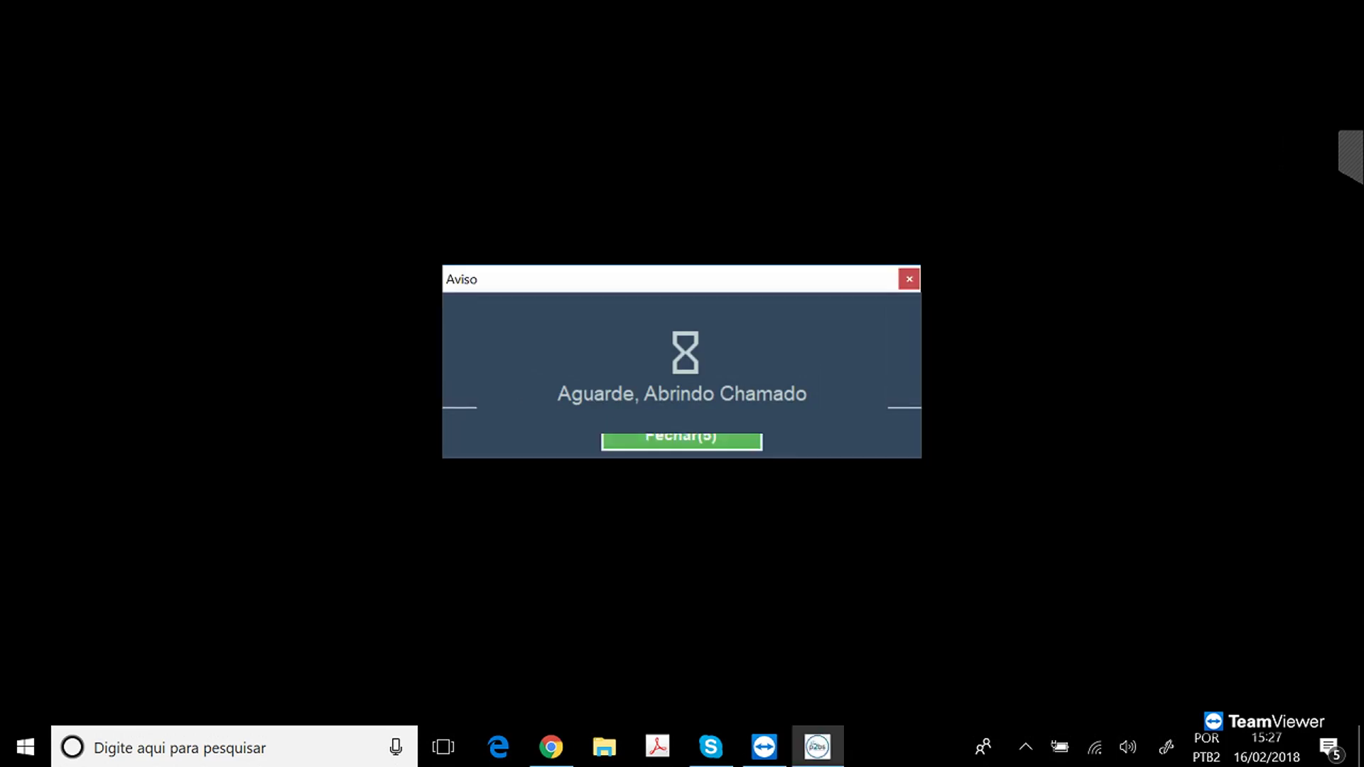
left_click(551, 747)
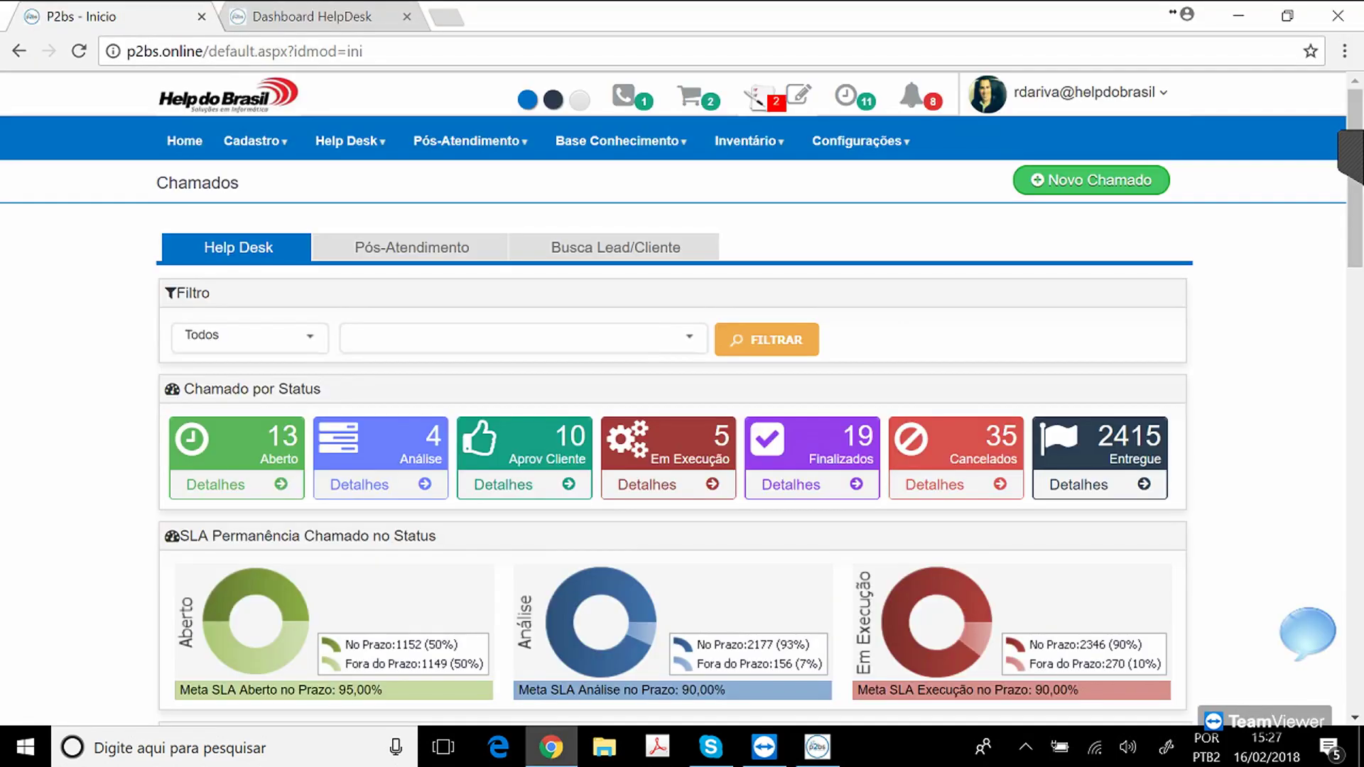
left_click(324, 16)
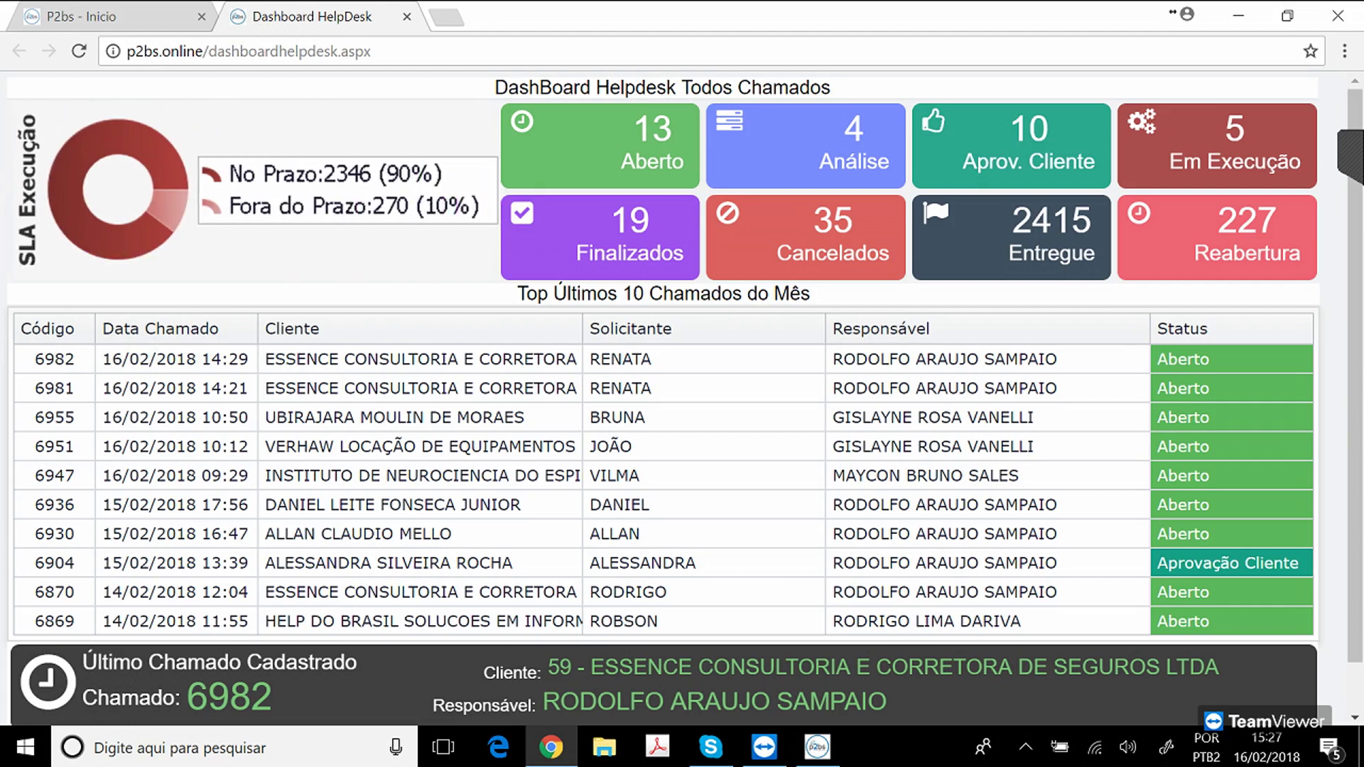
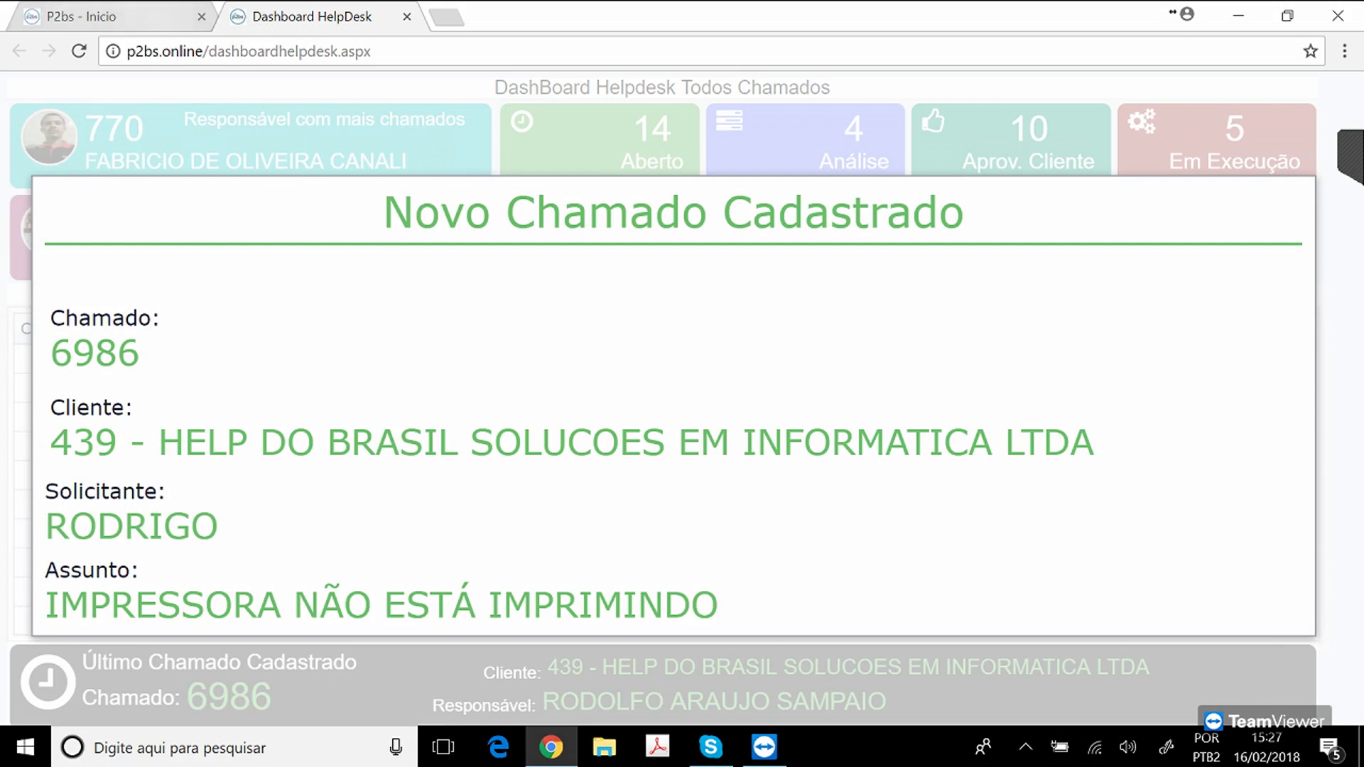
Switch to the 'P2bs - Inicio' tab, where the Atender Chamado prompt for ticket 6986 is waiting.
left_click(104, 17)
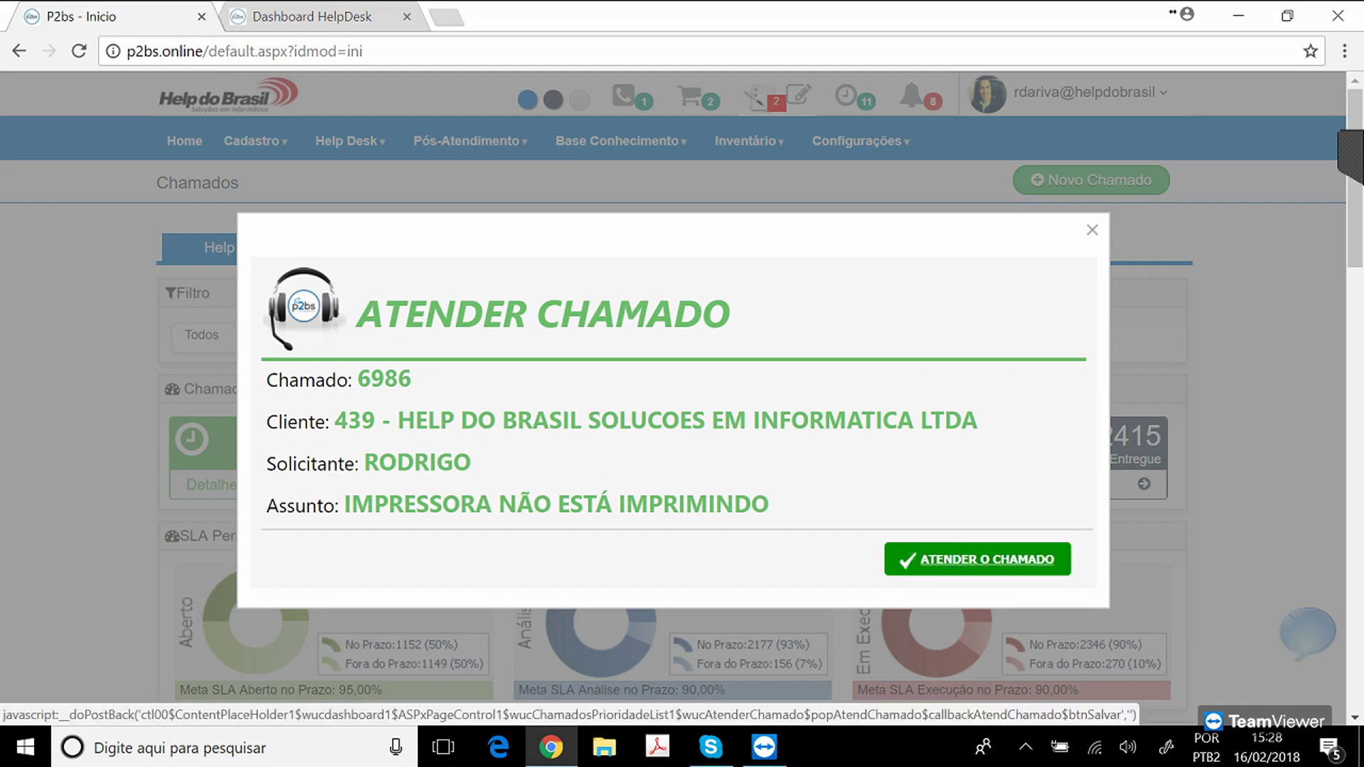
Accept ticket 6986 'IMPRESSORA NÃO ESTÁ IMPRIMINDO' with ATENDER O CHAMADO to open its record.
left_click(978, 560)
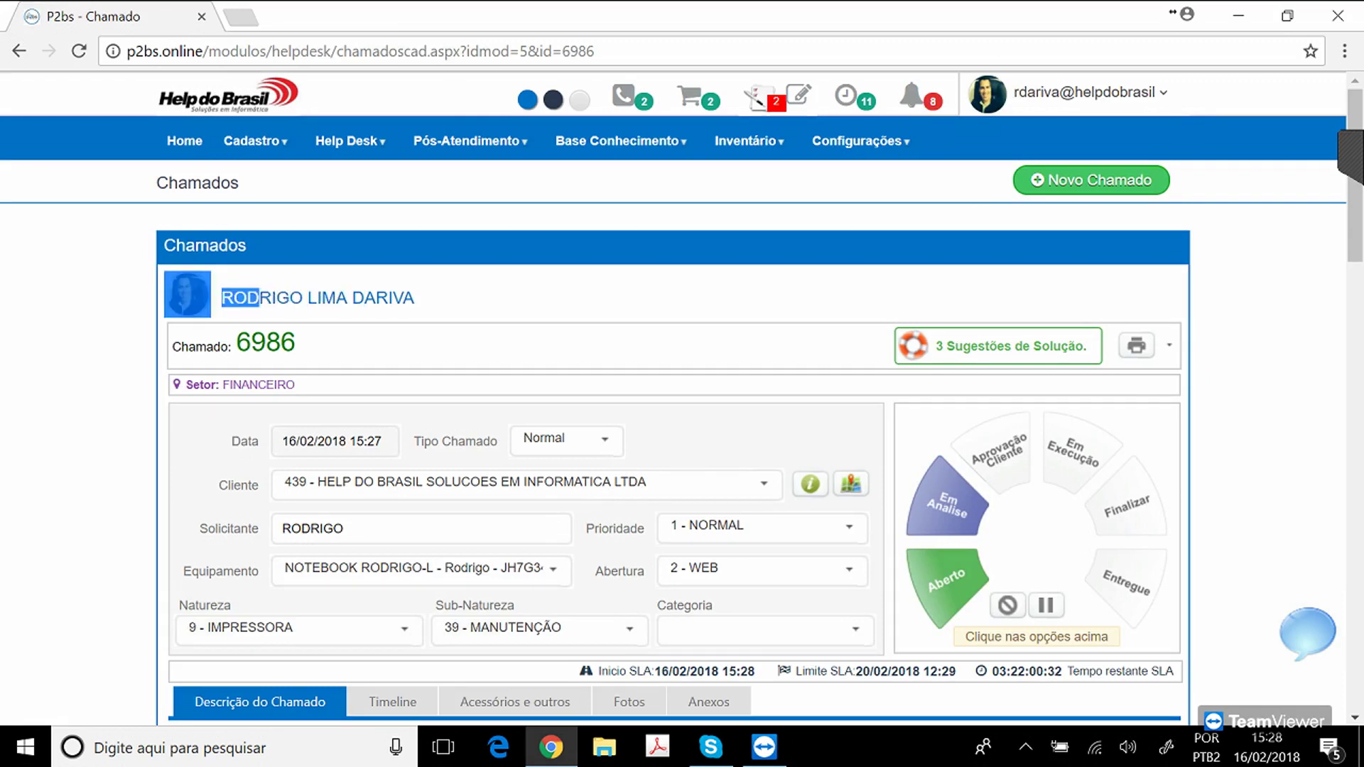
Review ticket 6986's record, highlighting the FINANCEIRO sector name.
left_click_drag(296, 384, 223, 384)
left_click(224, 386)
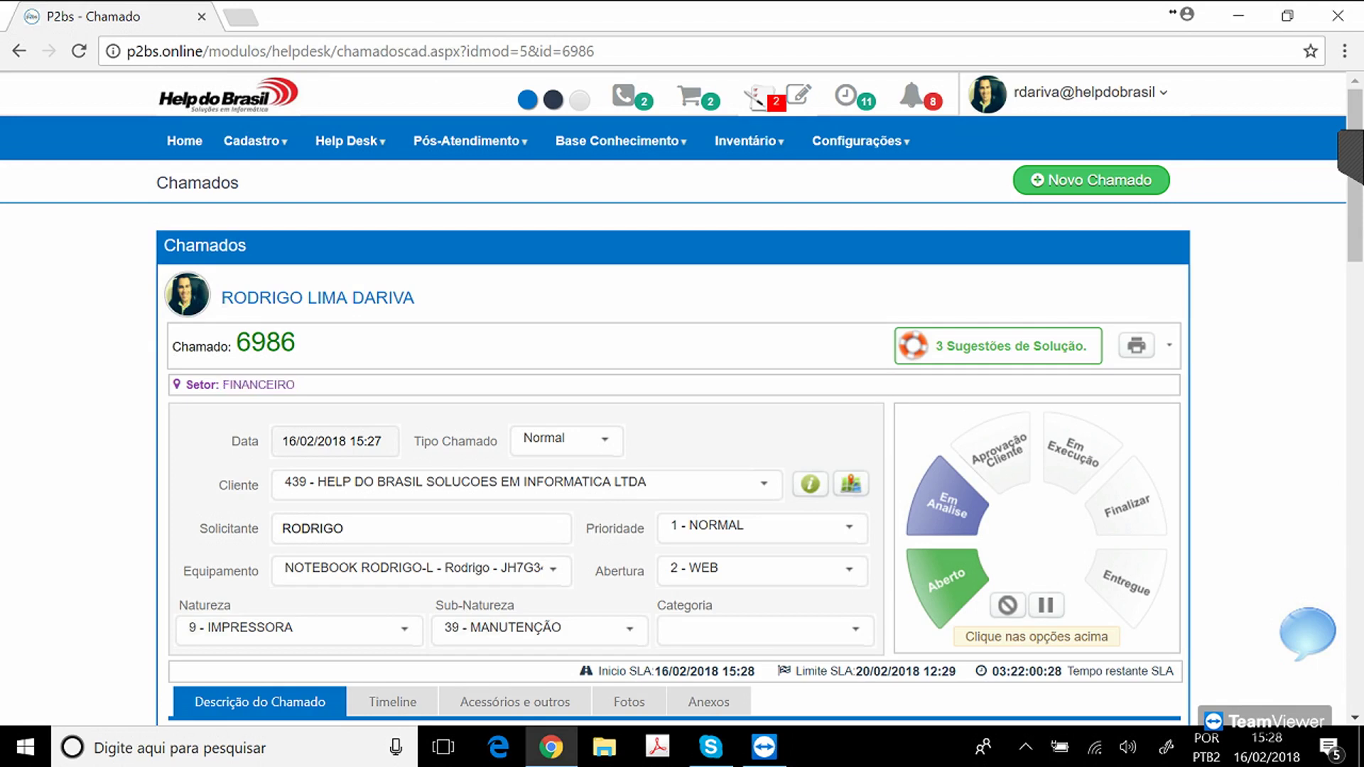
scroll(674, 398, "down", 1)
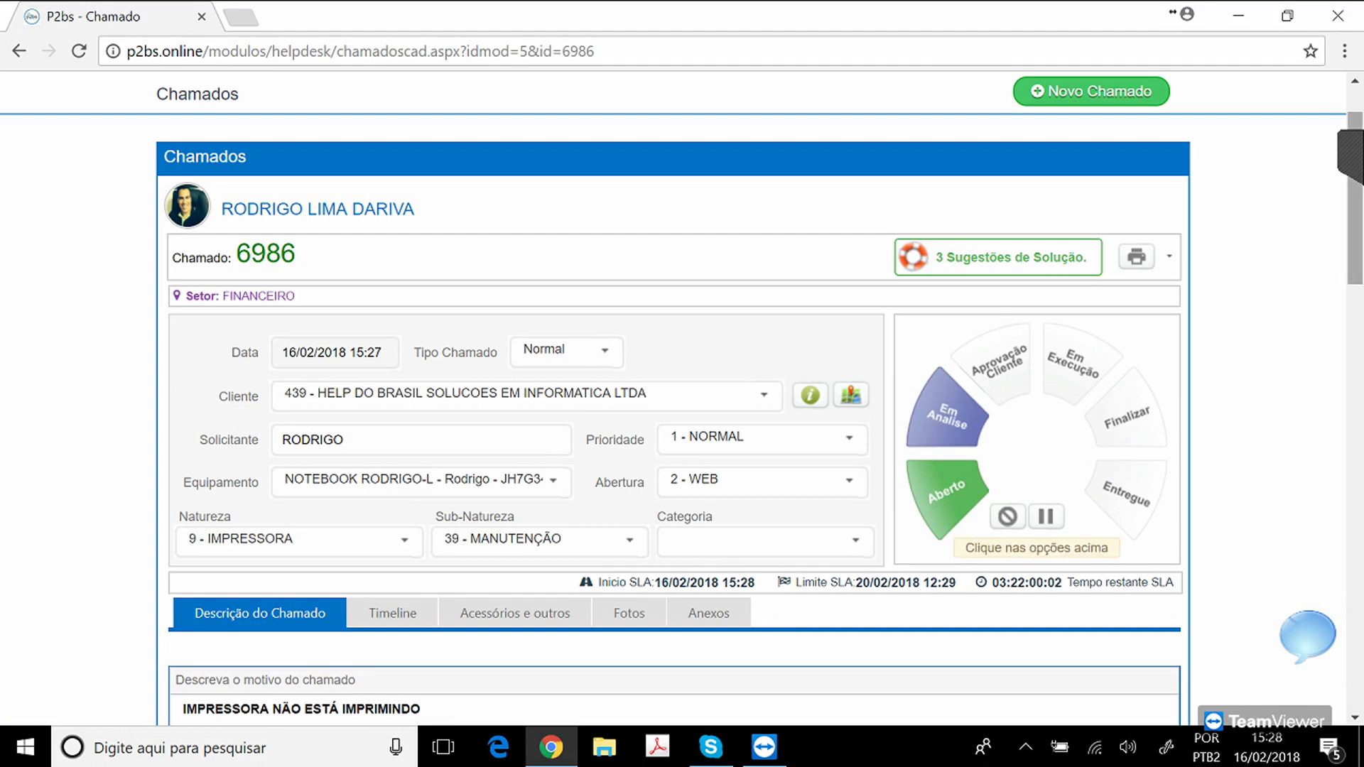
scroll(682, 398, "down", 3)
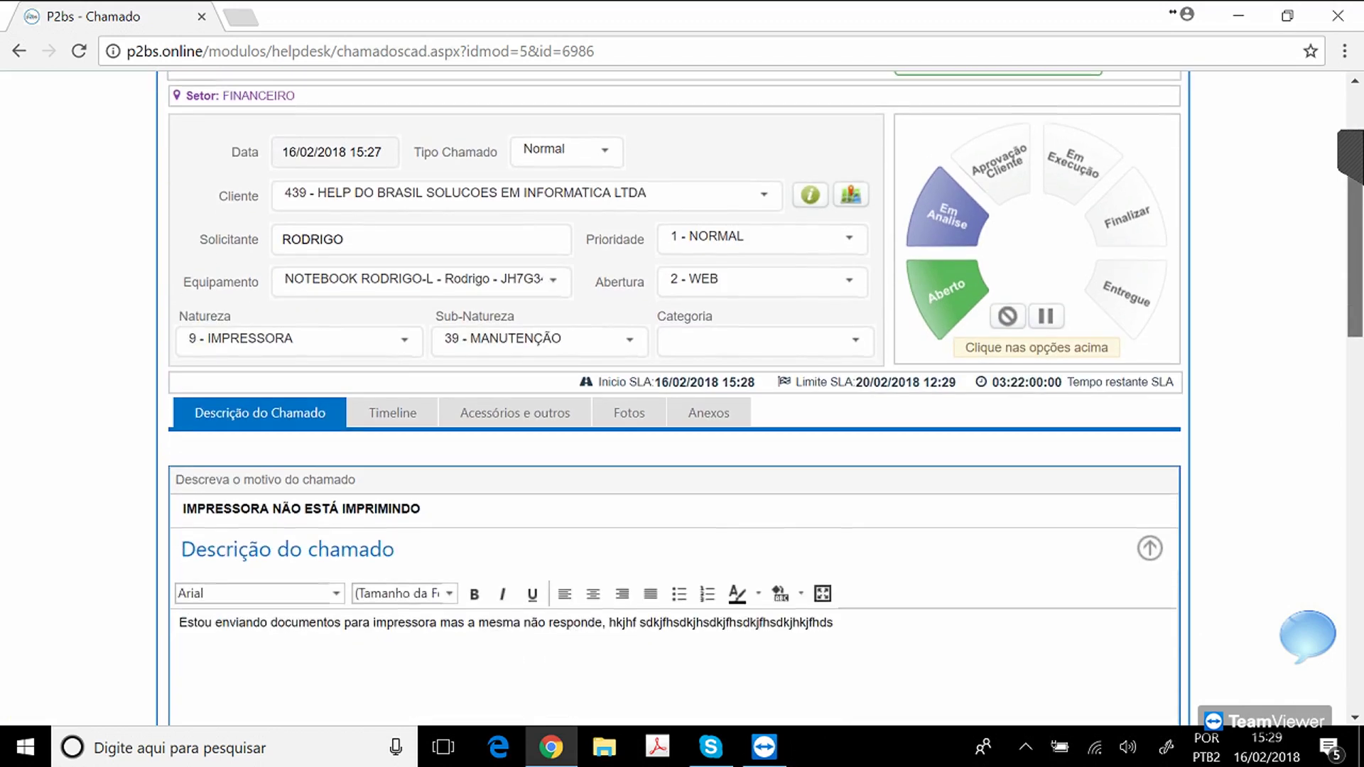
scroll(682, 397, "up", 5)
scroll(682, 398, "down", 2)
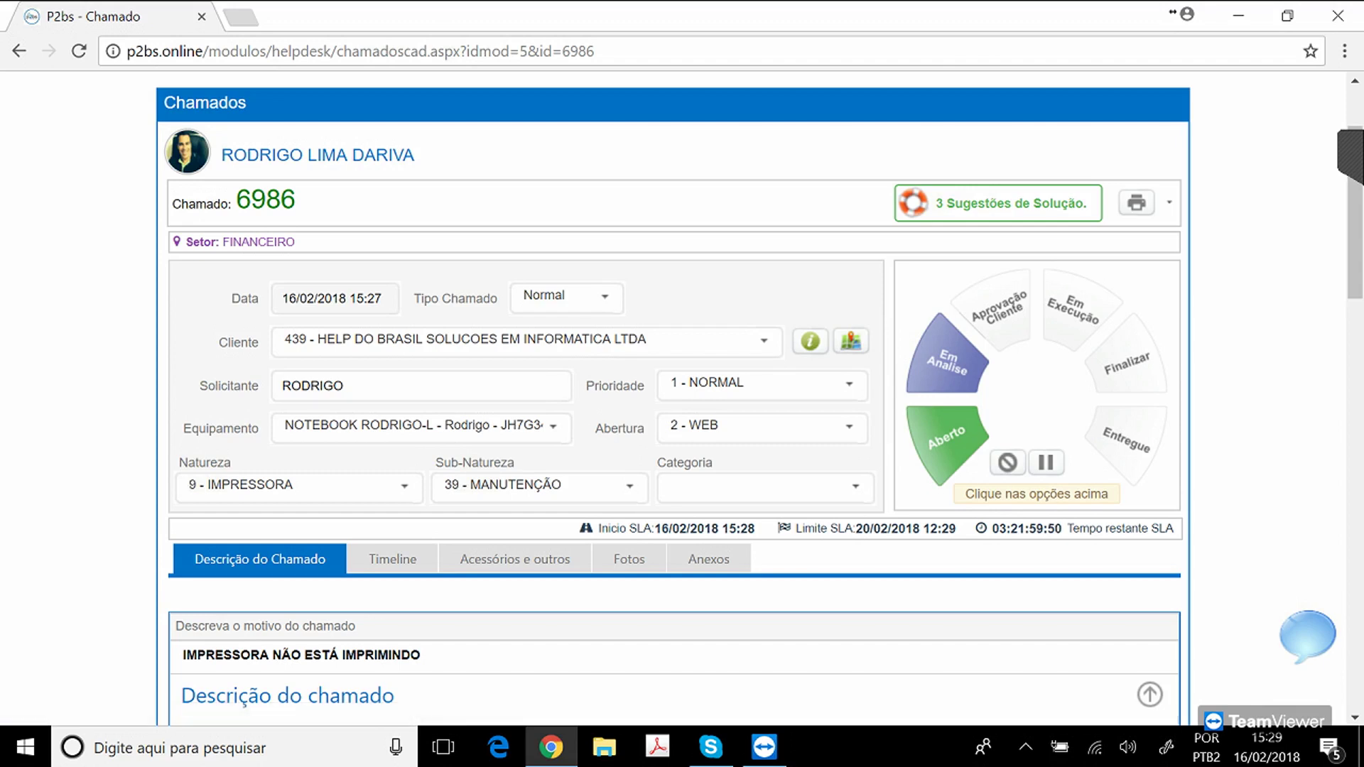
Trigger solution suggestions for the reason 'IMPRESSORA NÃO ESTÁ IMPRIMINDO'.
left_click_drag(183, 654, 421, 654)
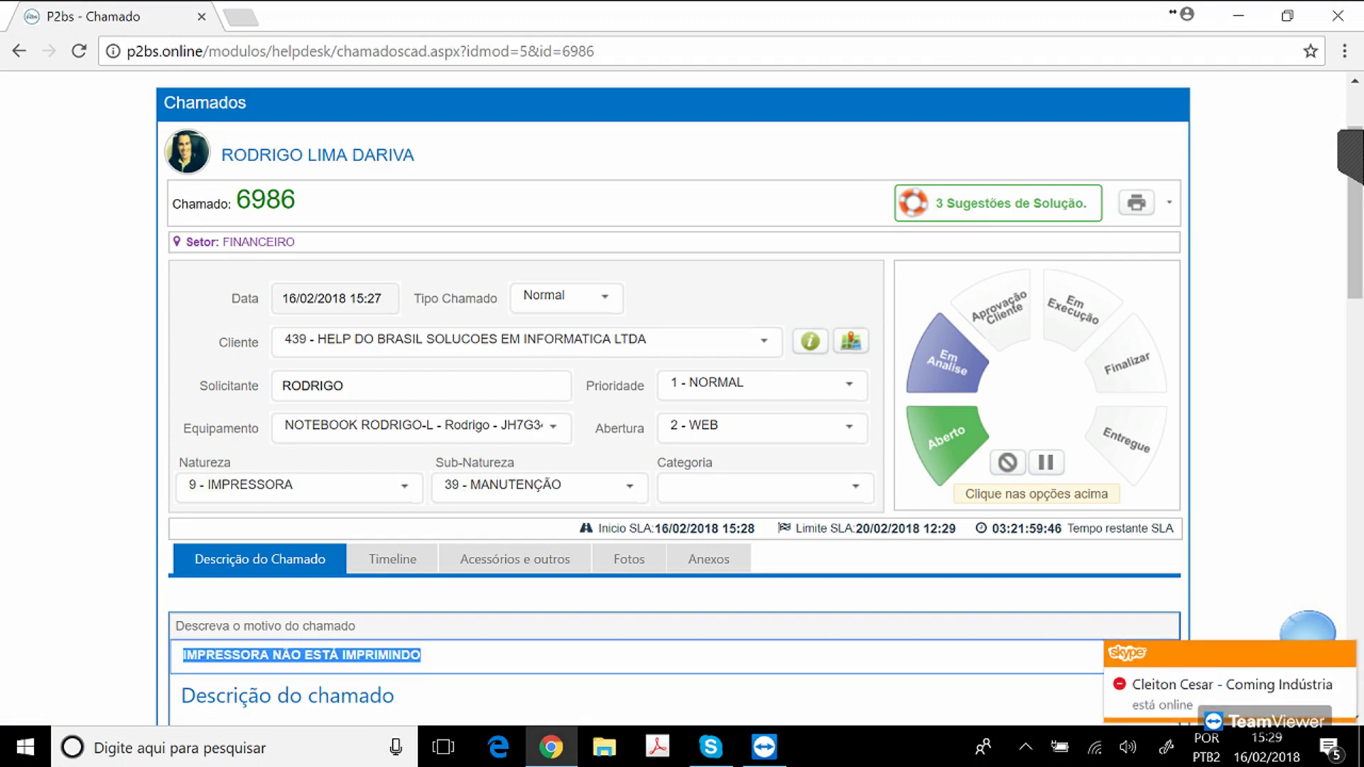
left_click(422, 655)
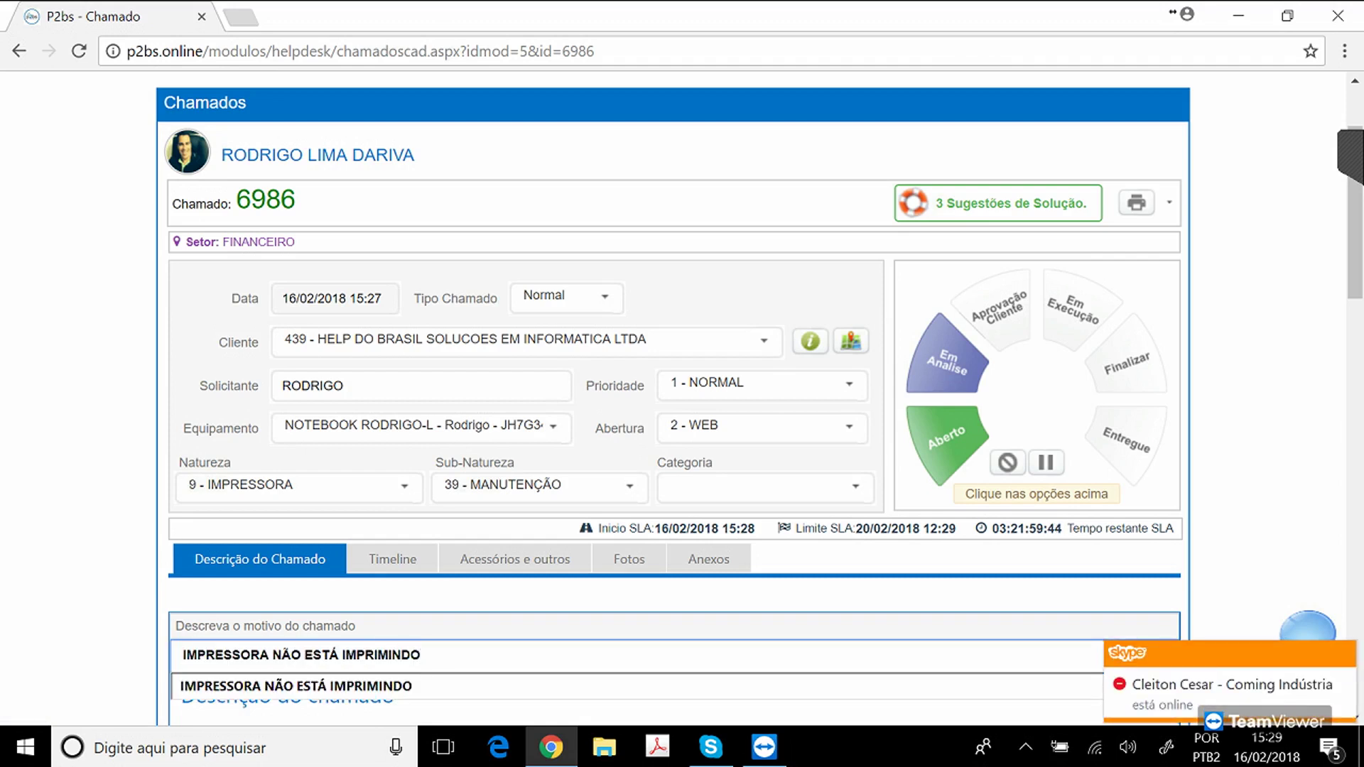
key("Tab")
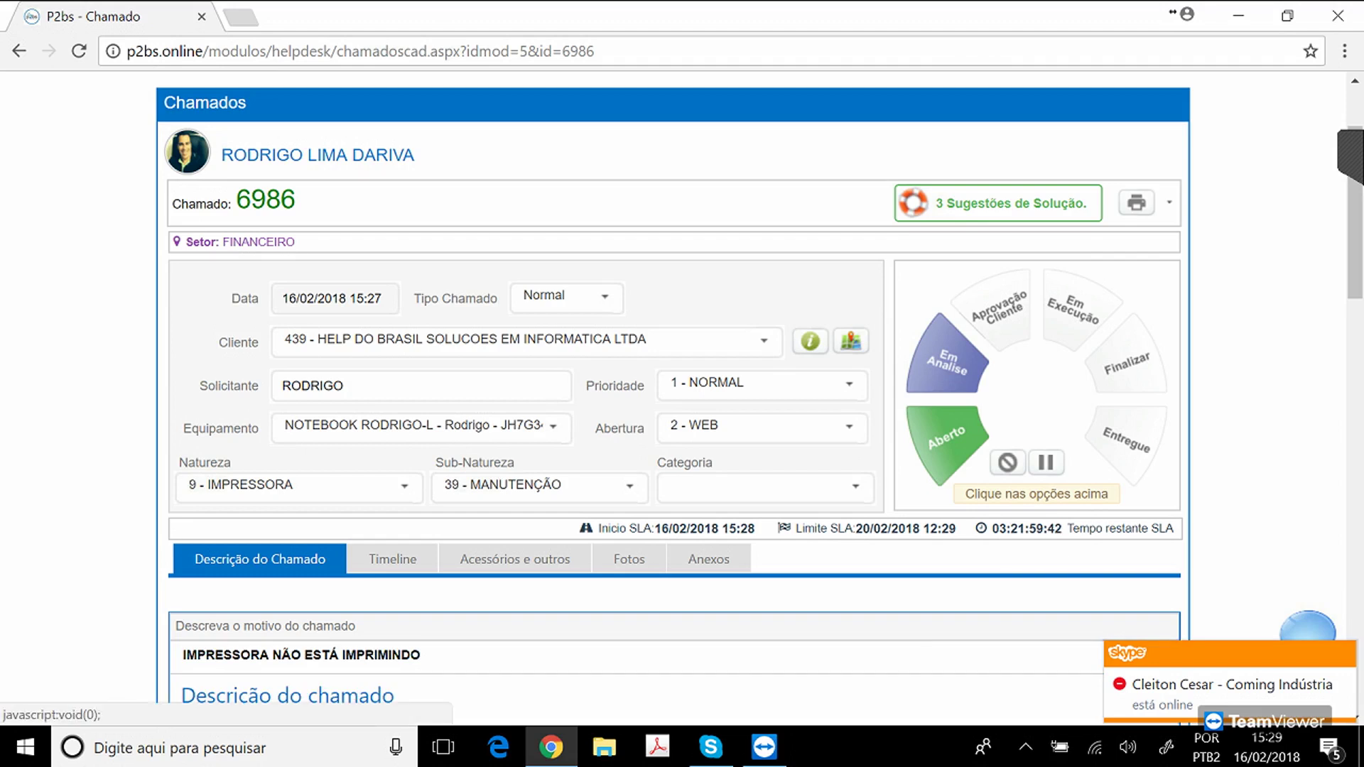
key("Return")
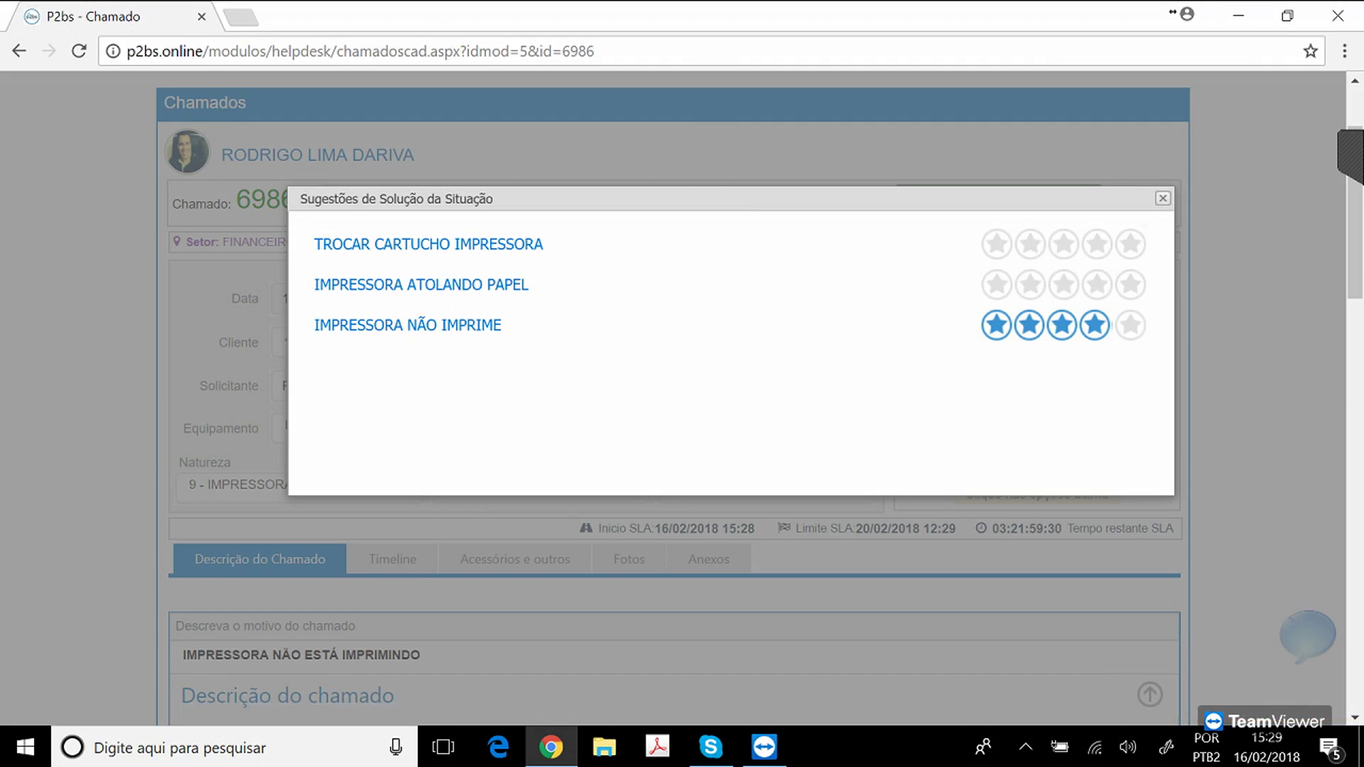
Close the Sugestões de Solução popup and look over the ticket page.
left_click(1163, 199)
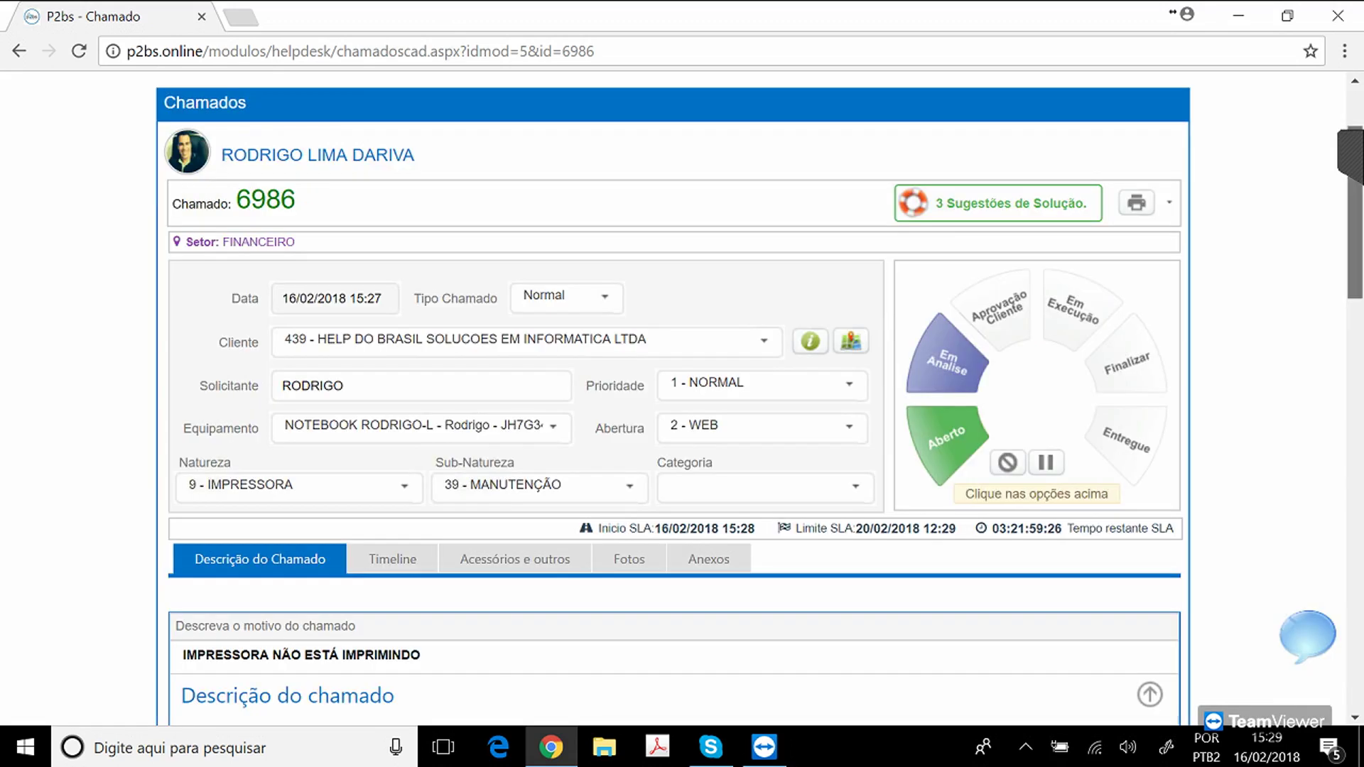
scroll(682, 398, "down", 1)
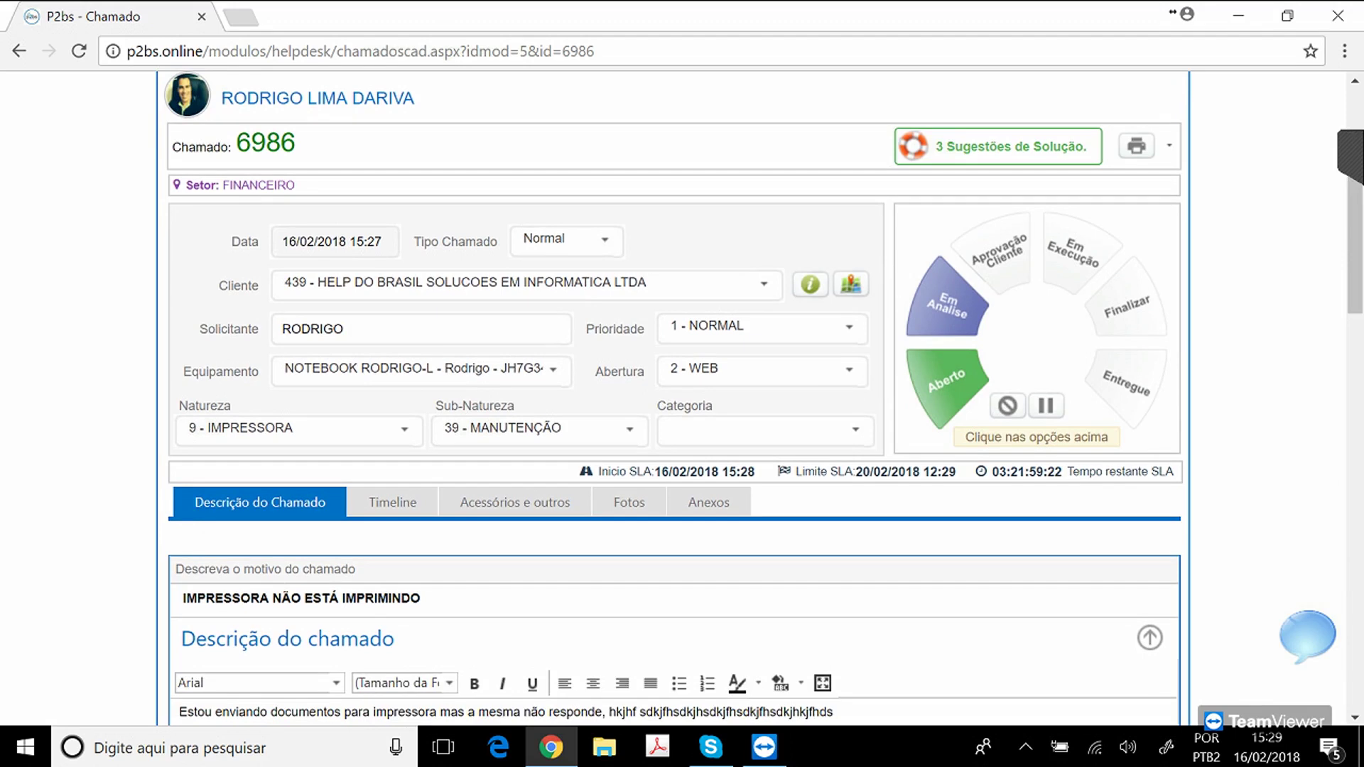
scroll(682, 398, "down", 5)
scroll(682, 398, "up", 3)
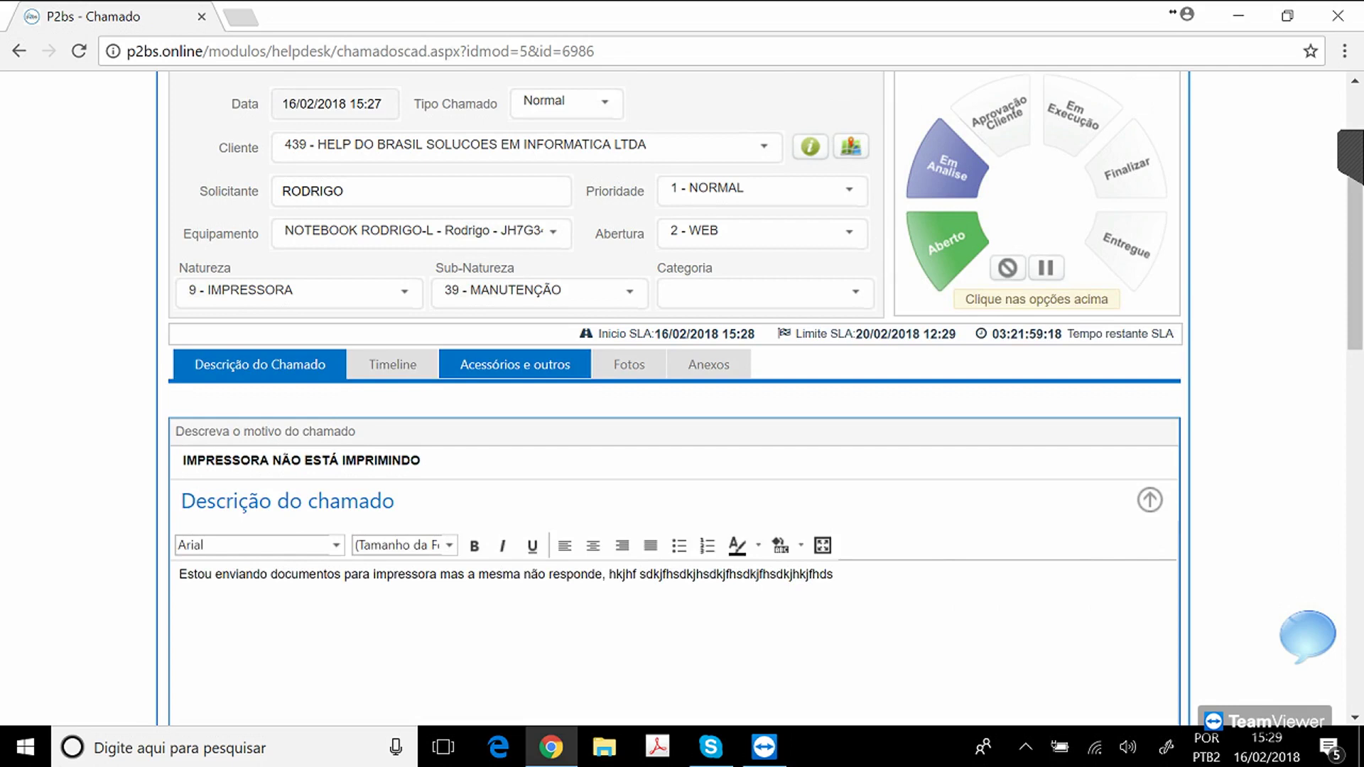
Check the Acessórios, Fotos and Anexos sections without attaching a file, then return to Descrição do Chamado.
left_click(515, 364)
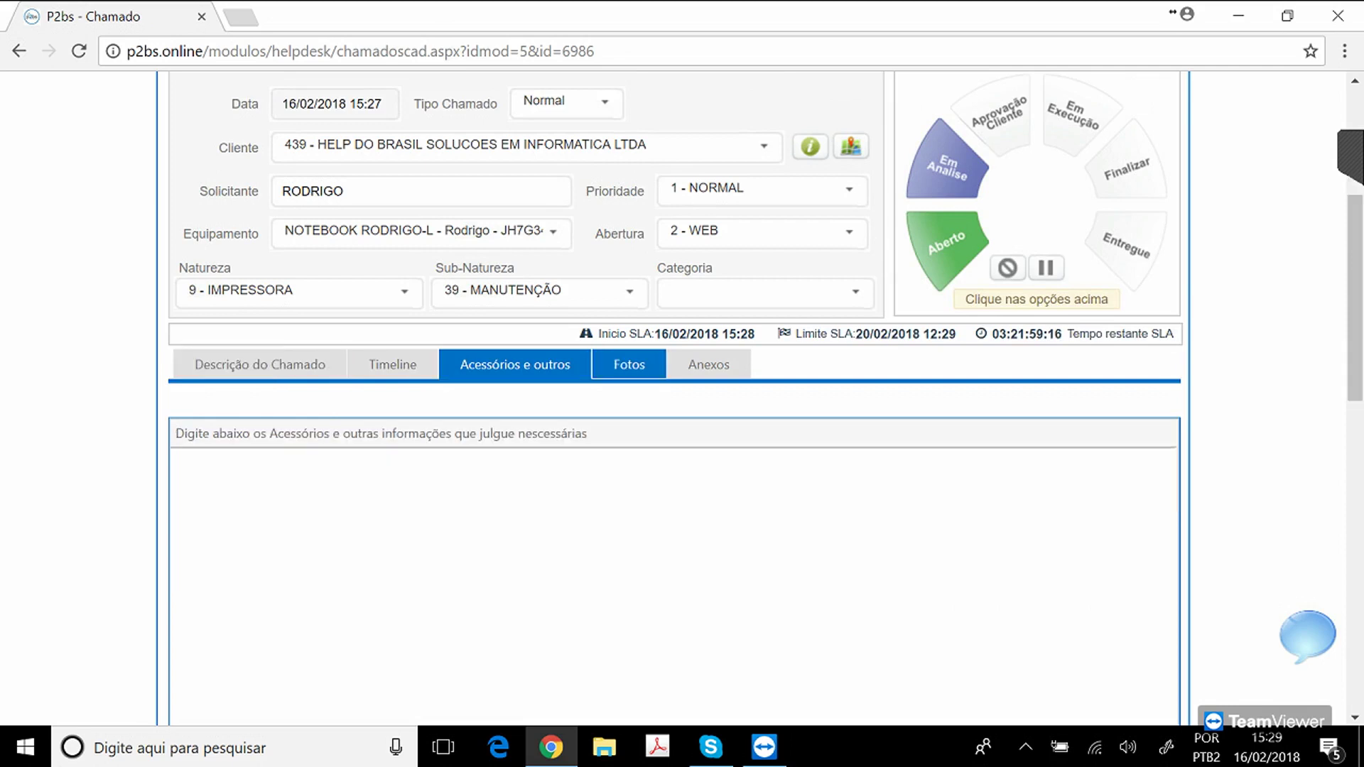
left_click(629, 364)
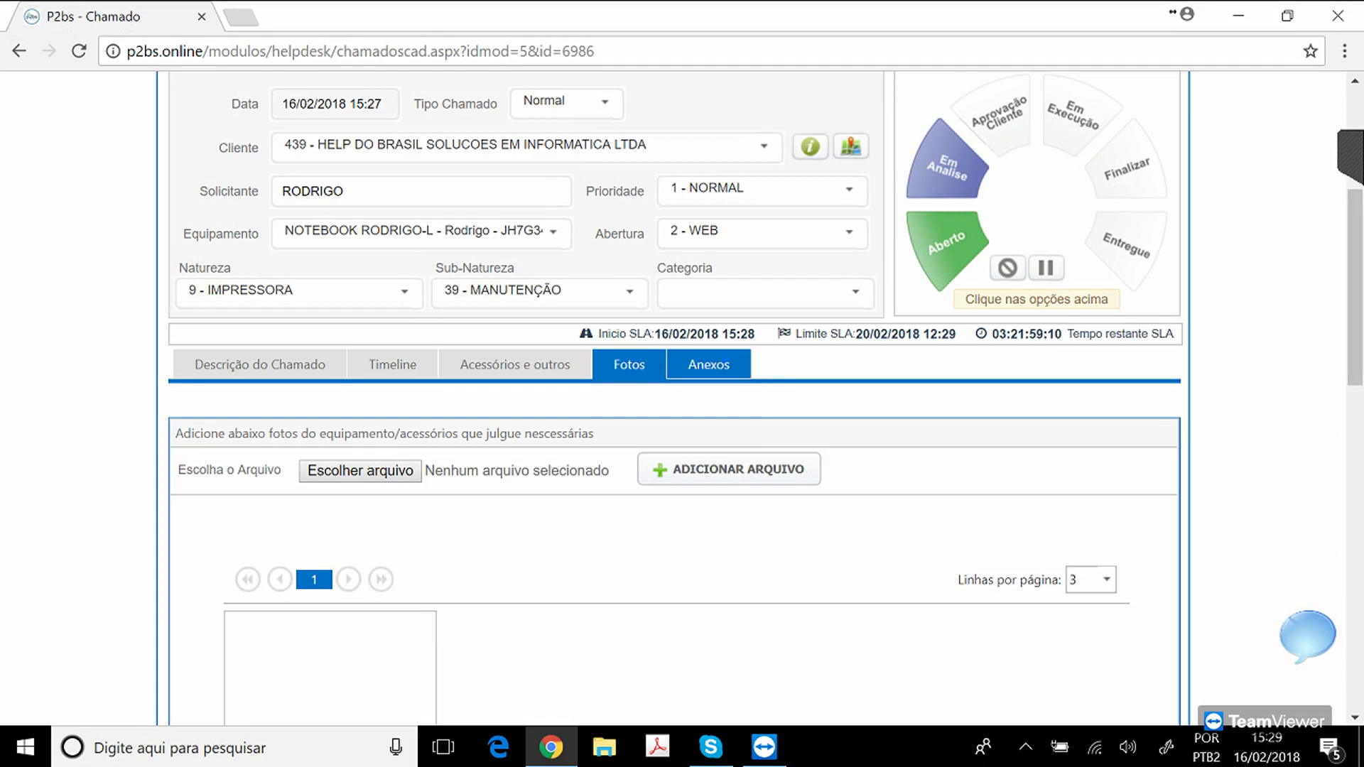
left_click(709, 364)
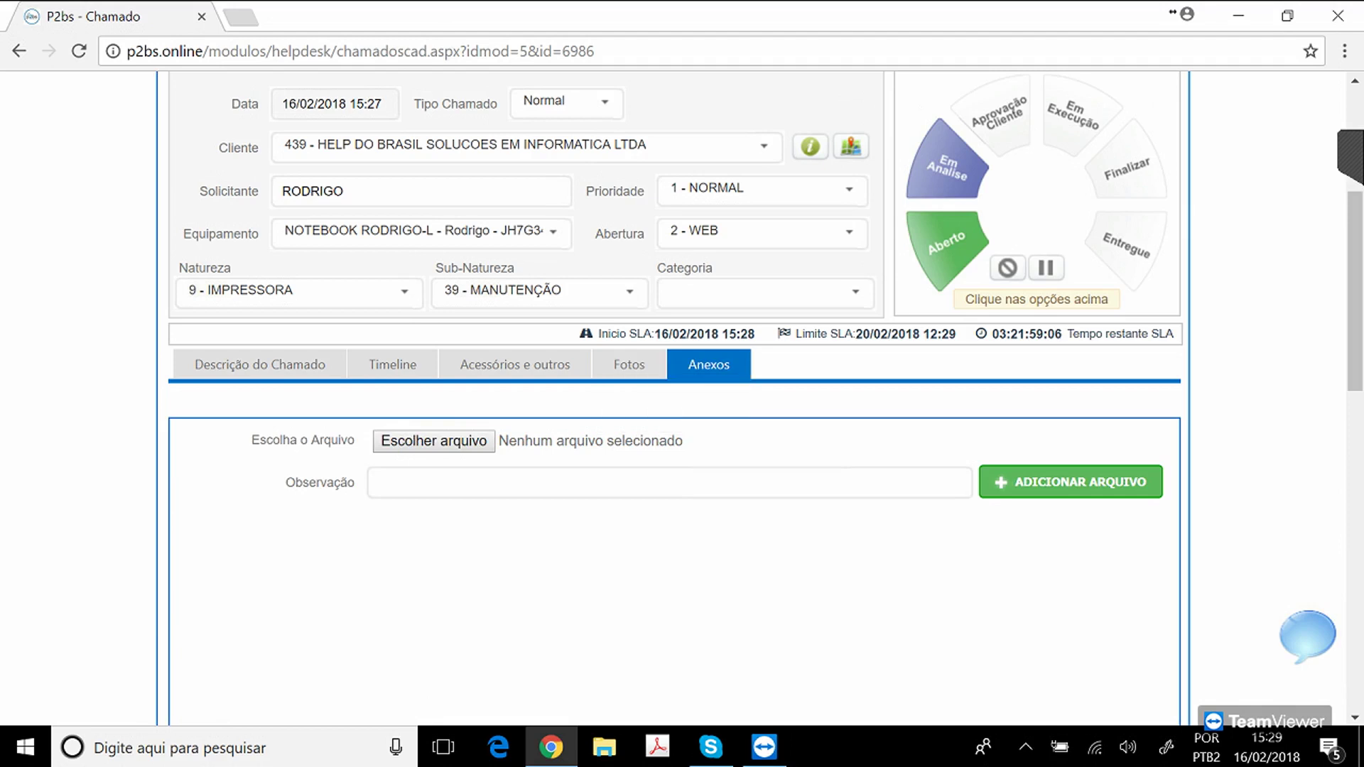
left_click(433, 441)
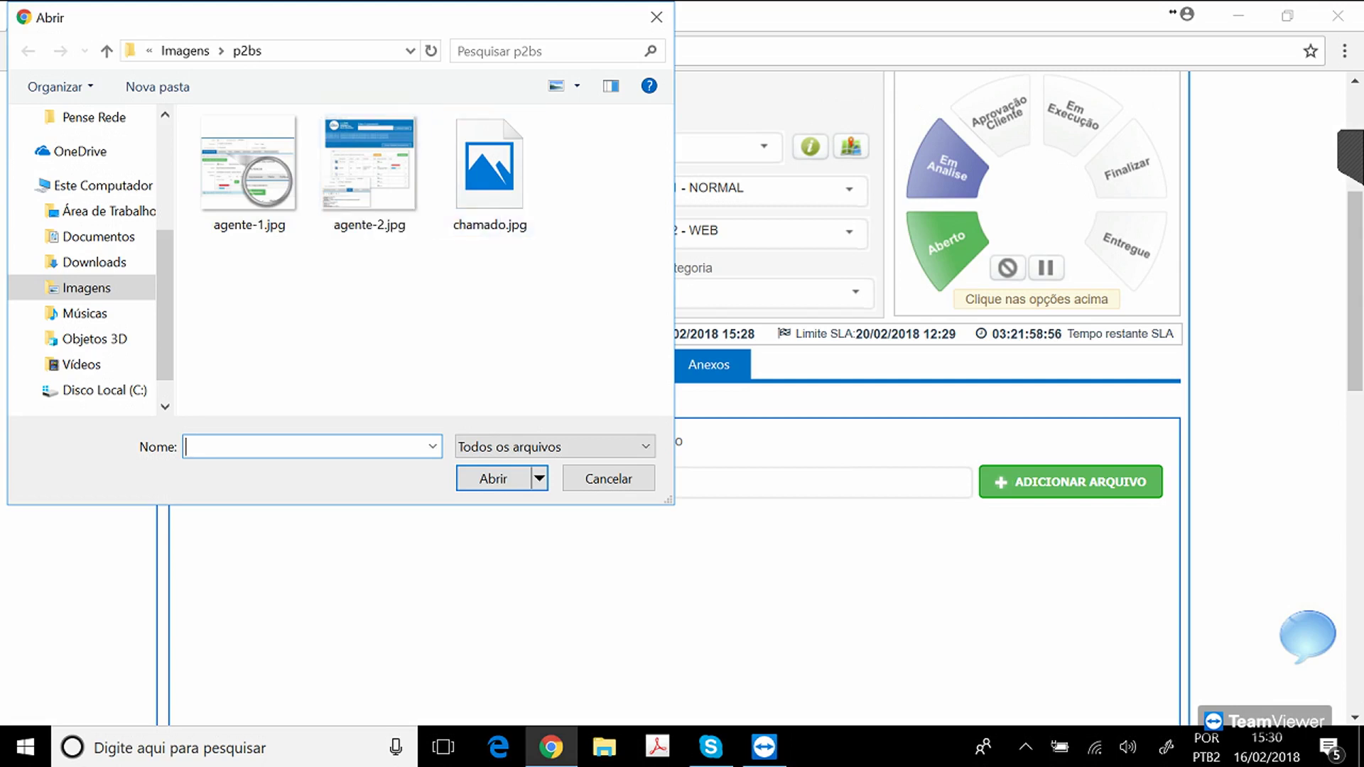
left_click(609, 478)
left_click(260, 364)
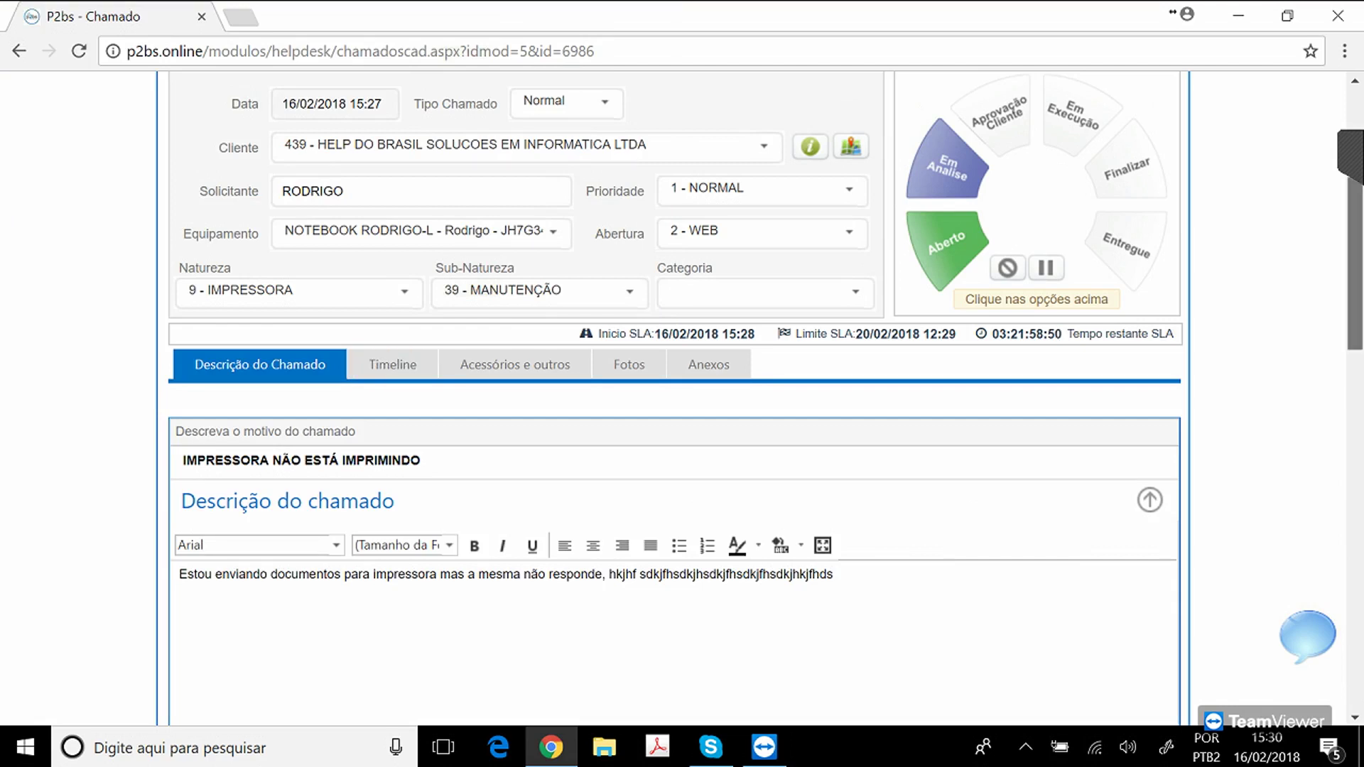
Set Meio Atendimento to 1 - ON SITE and note 'VERIFICADO PROBLEMA NA FONTE DA IMPRESSORA.'.
scroll(675, 398, "down", 6)
scroll(675, 398, "down", 1)
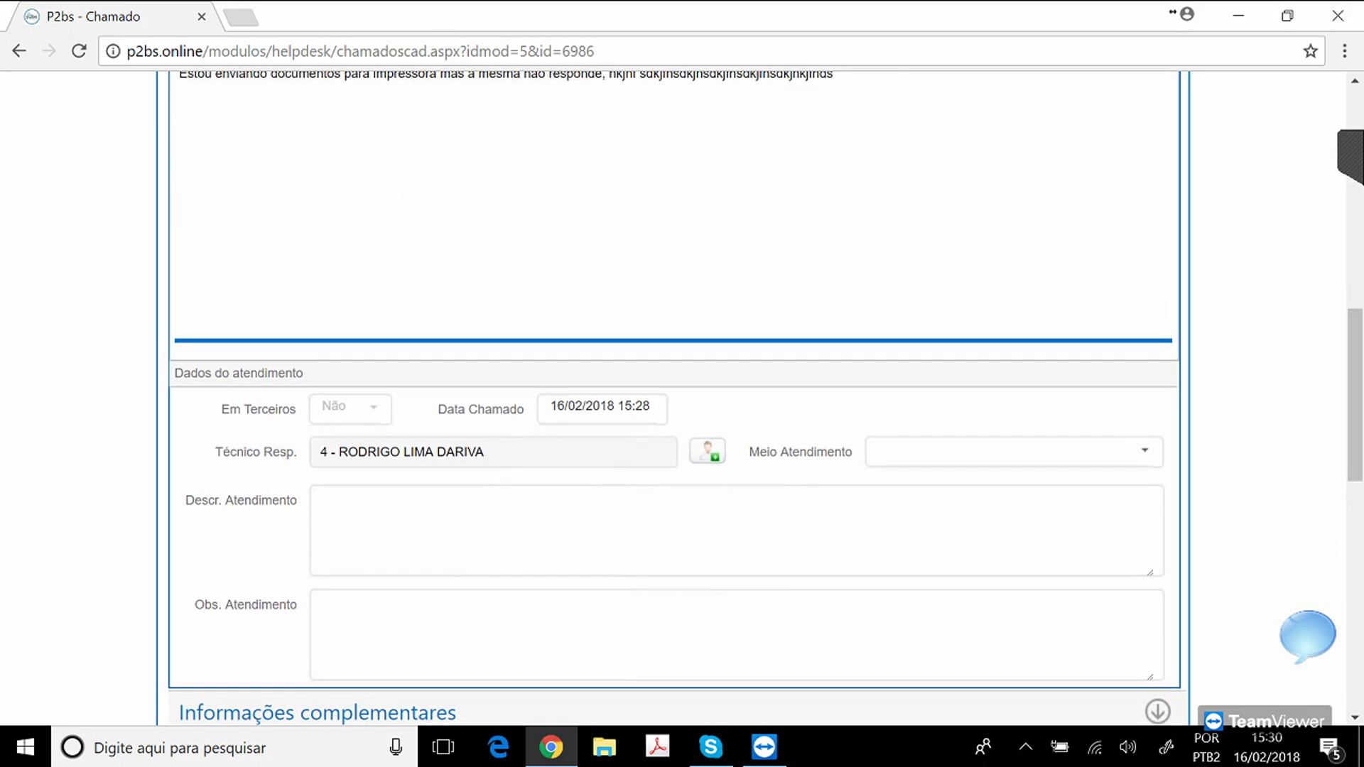
left_click(1014, 452)
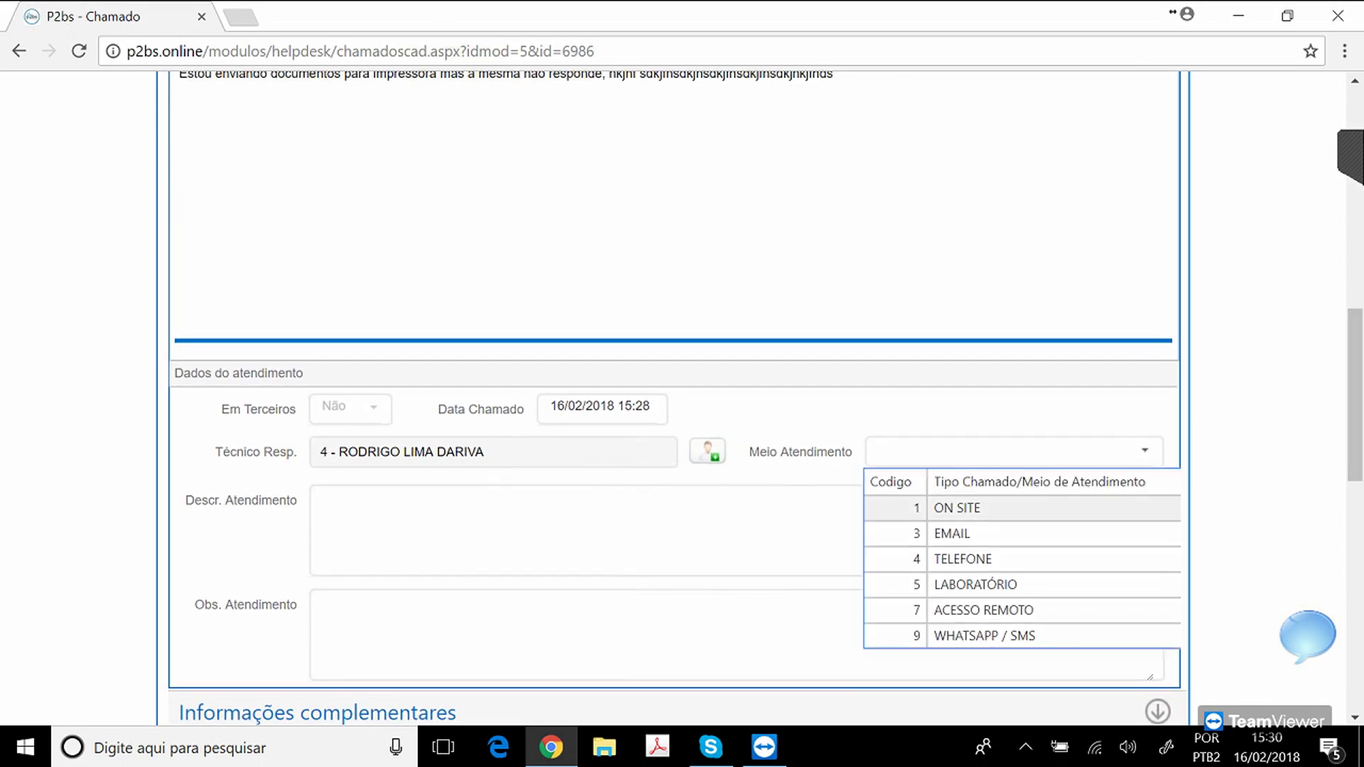
left_click(974, 509)
left_click(731, 530)
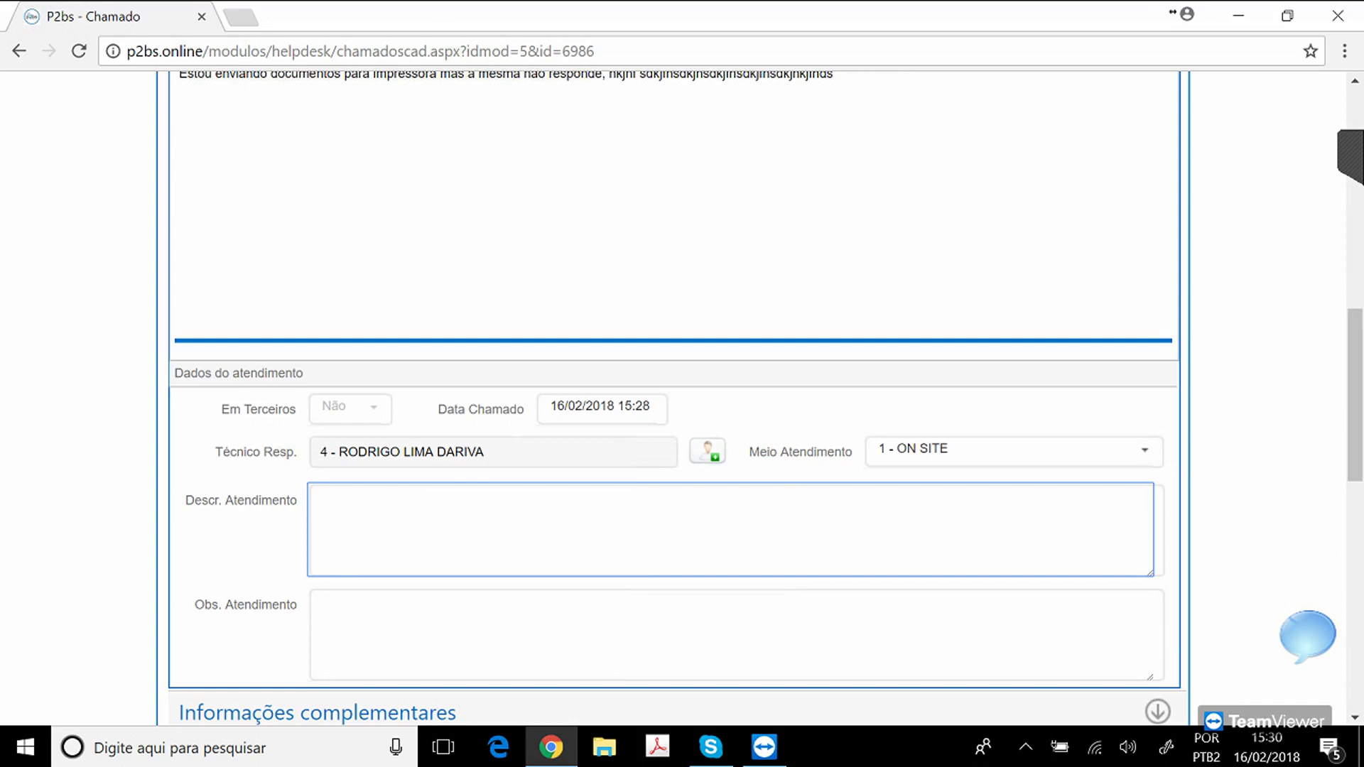
type("VER")
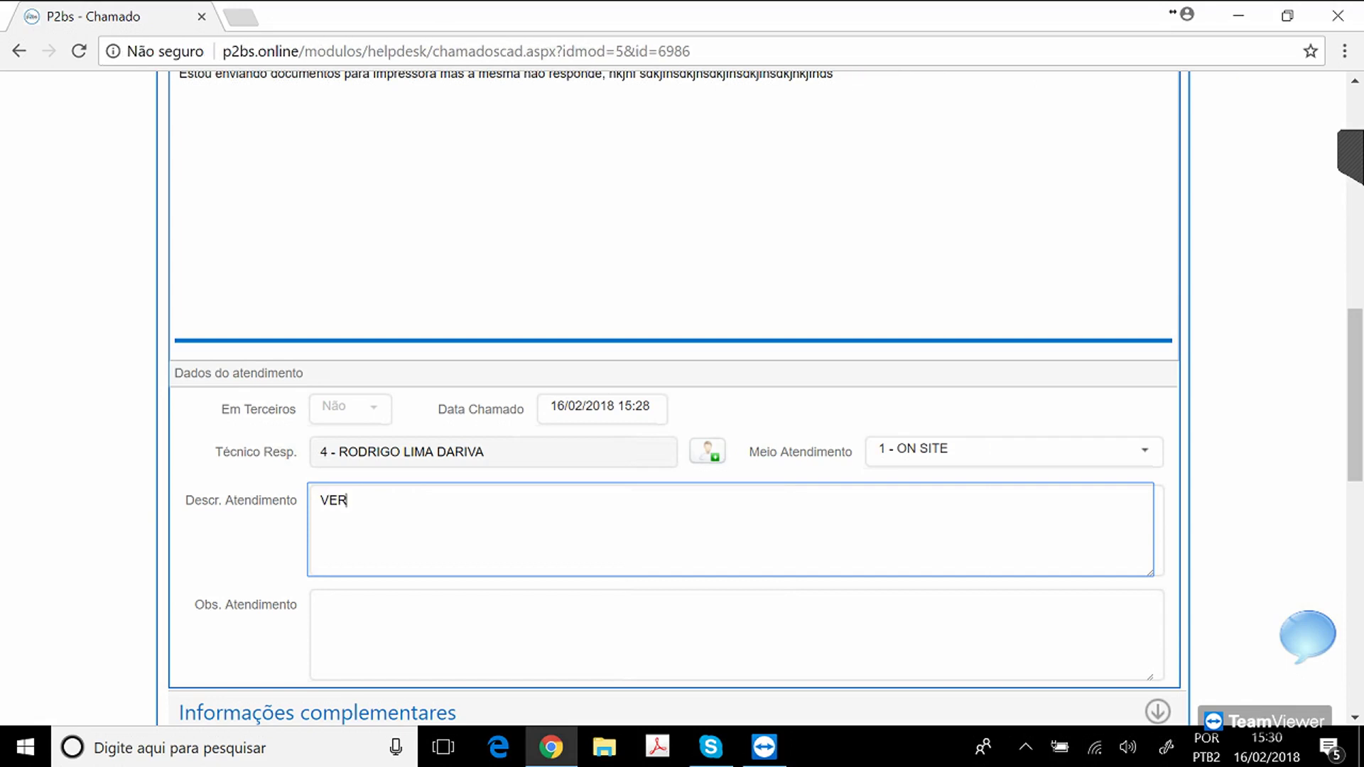
type("IFICADO PROBLEMA NA FONTE ")
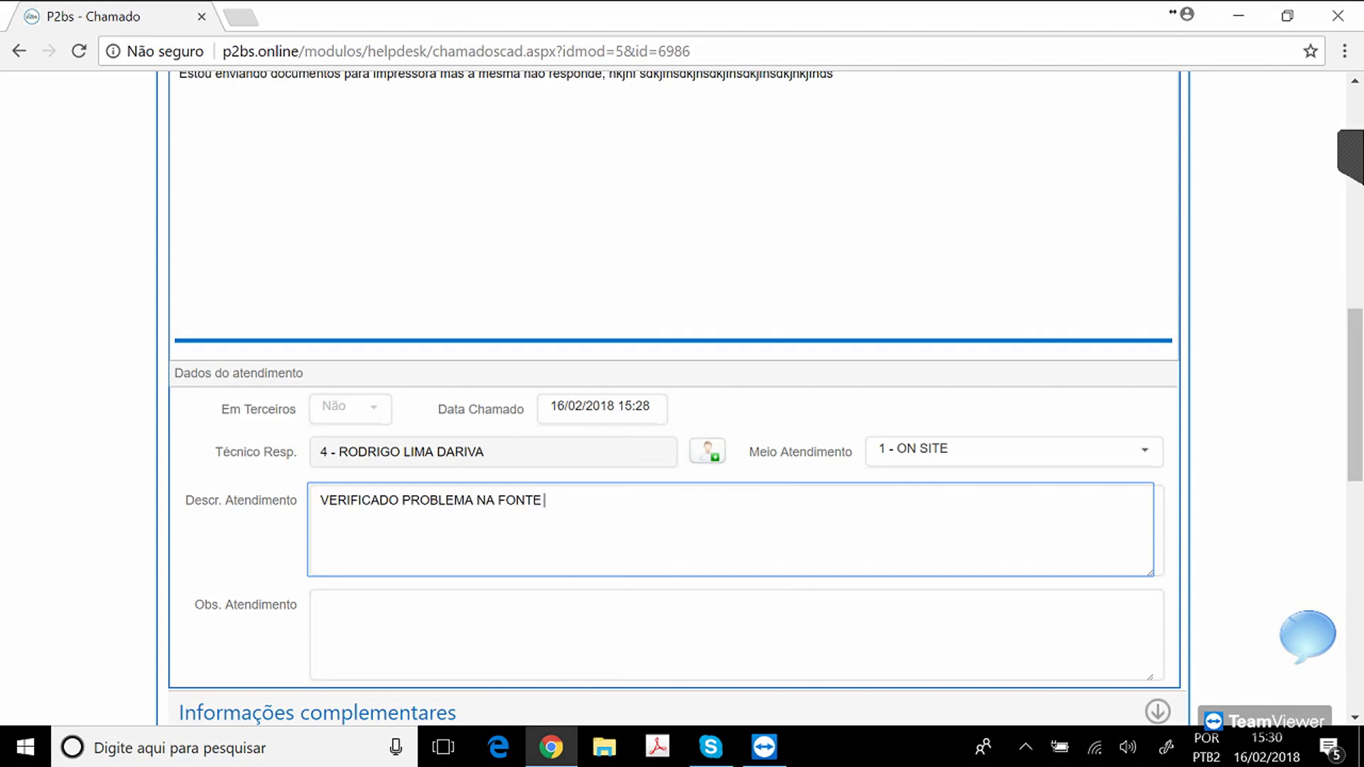
type("DA IMPRESSORA.")
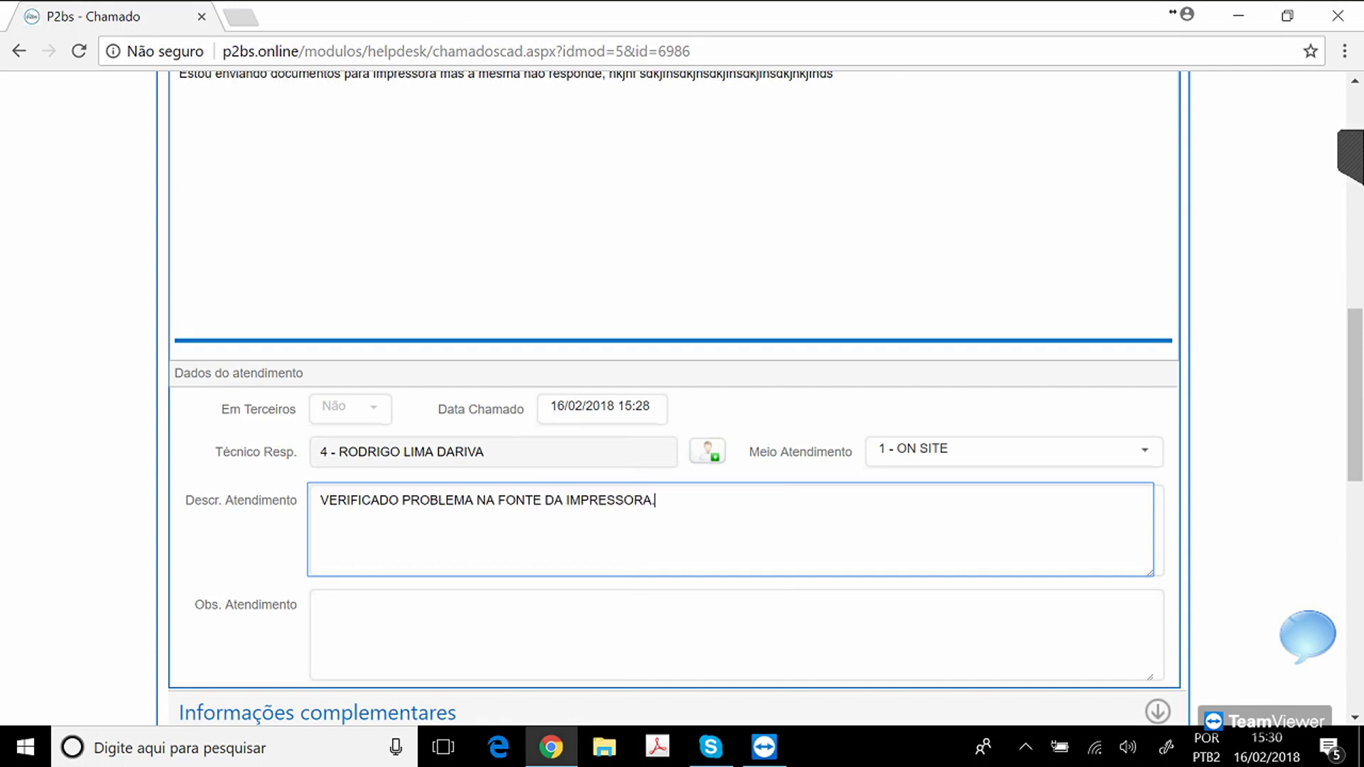
scroll(673, 398, "up", 8)
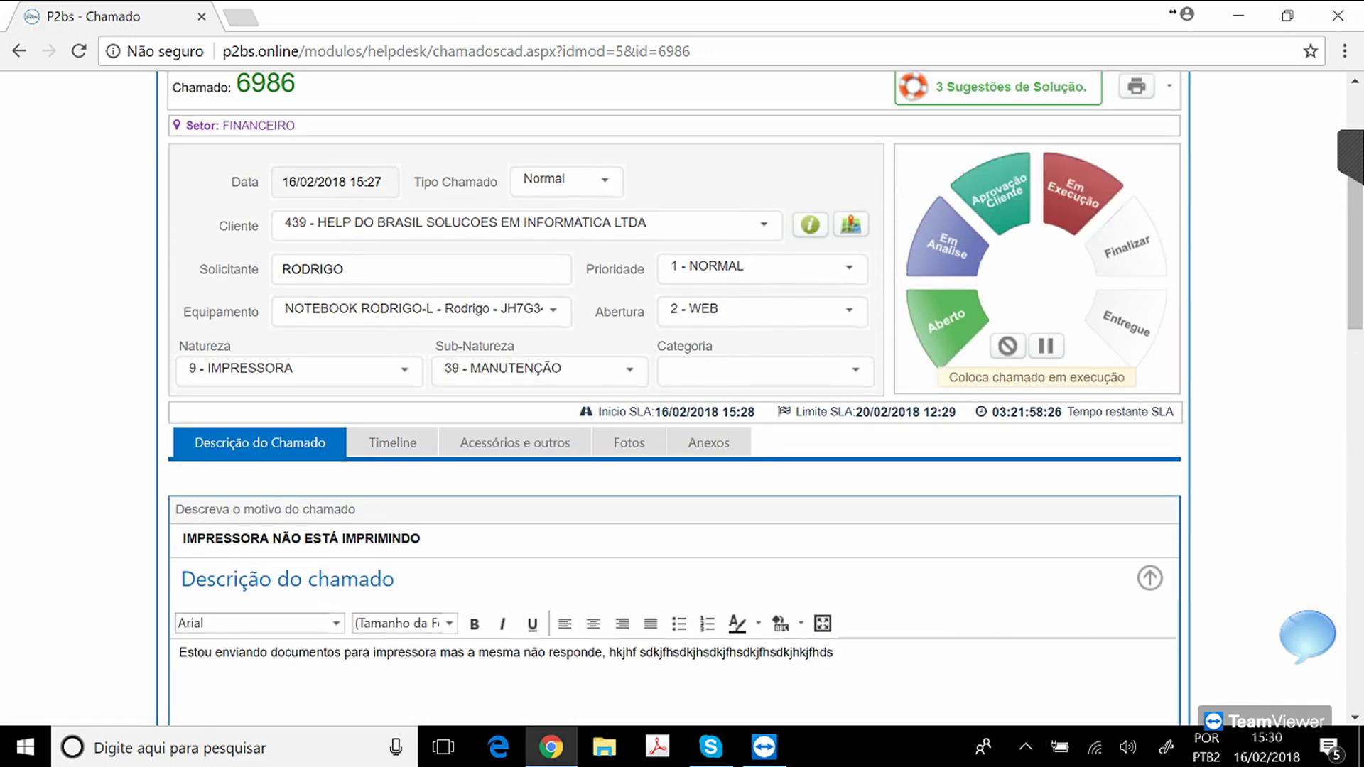
Switch ticket 6986 to Em Execução on the status wheel and review the reloaded page.
left_click(1074, 193)
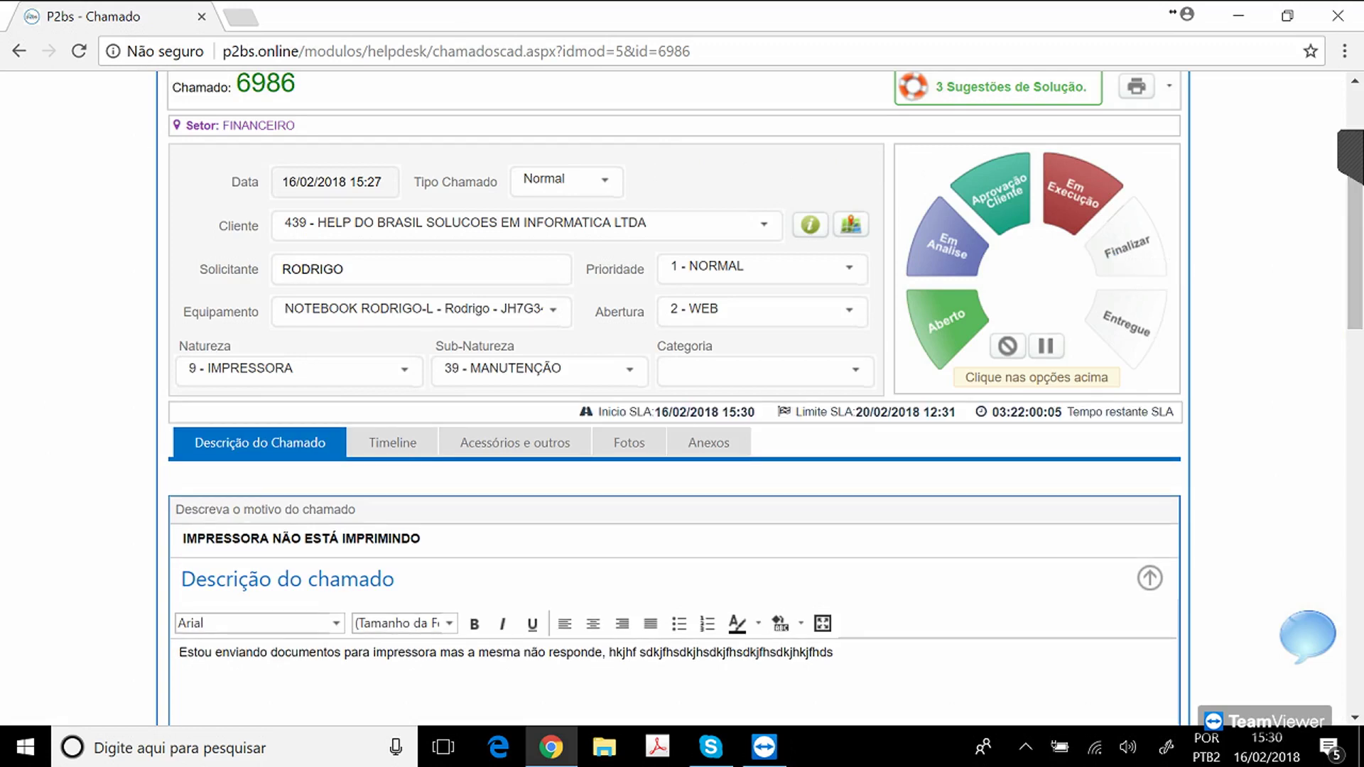
mouse_move(1356, 245)
left_mouse_down()
mouse_move(1355, 209)
mouse_move(1355, 234)
left_mouse_up()
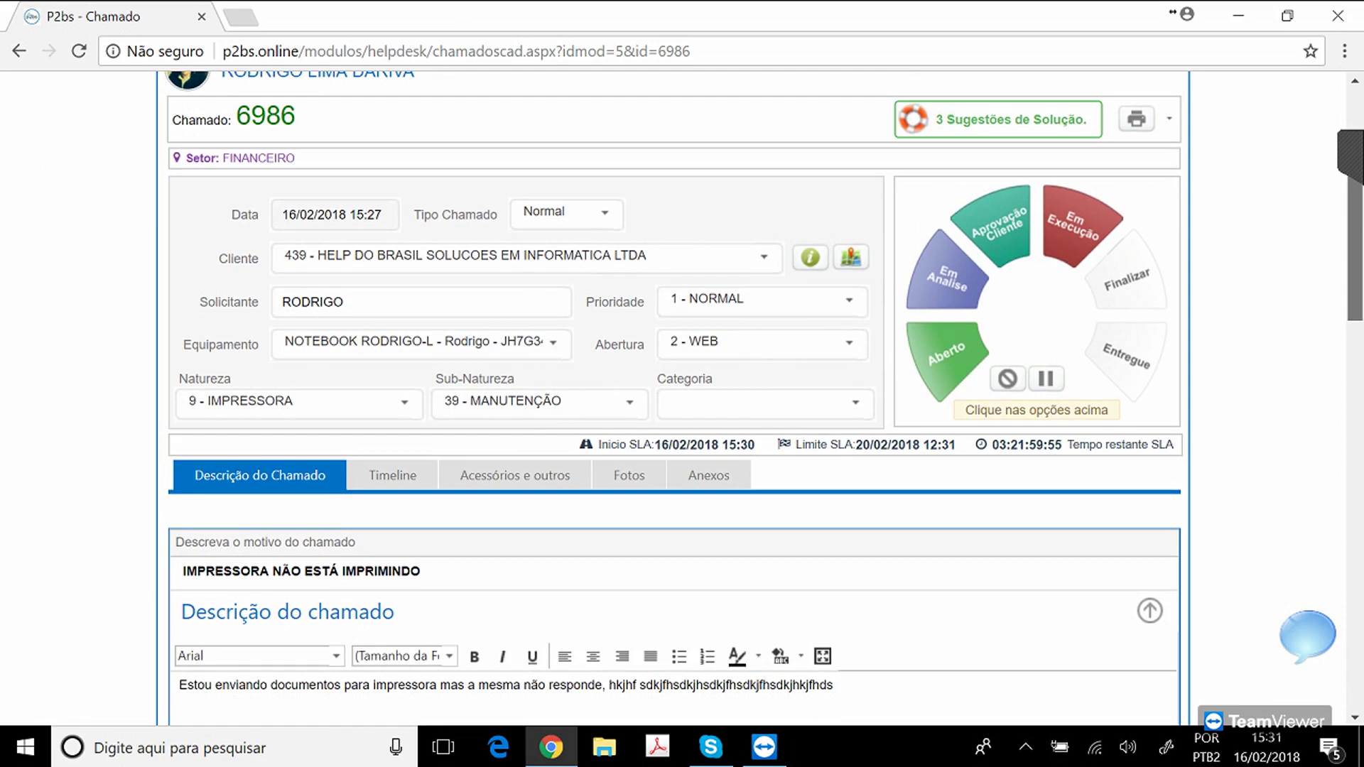
left_click_drag(1356, 235, 1355, 400)
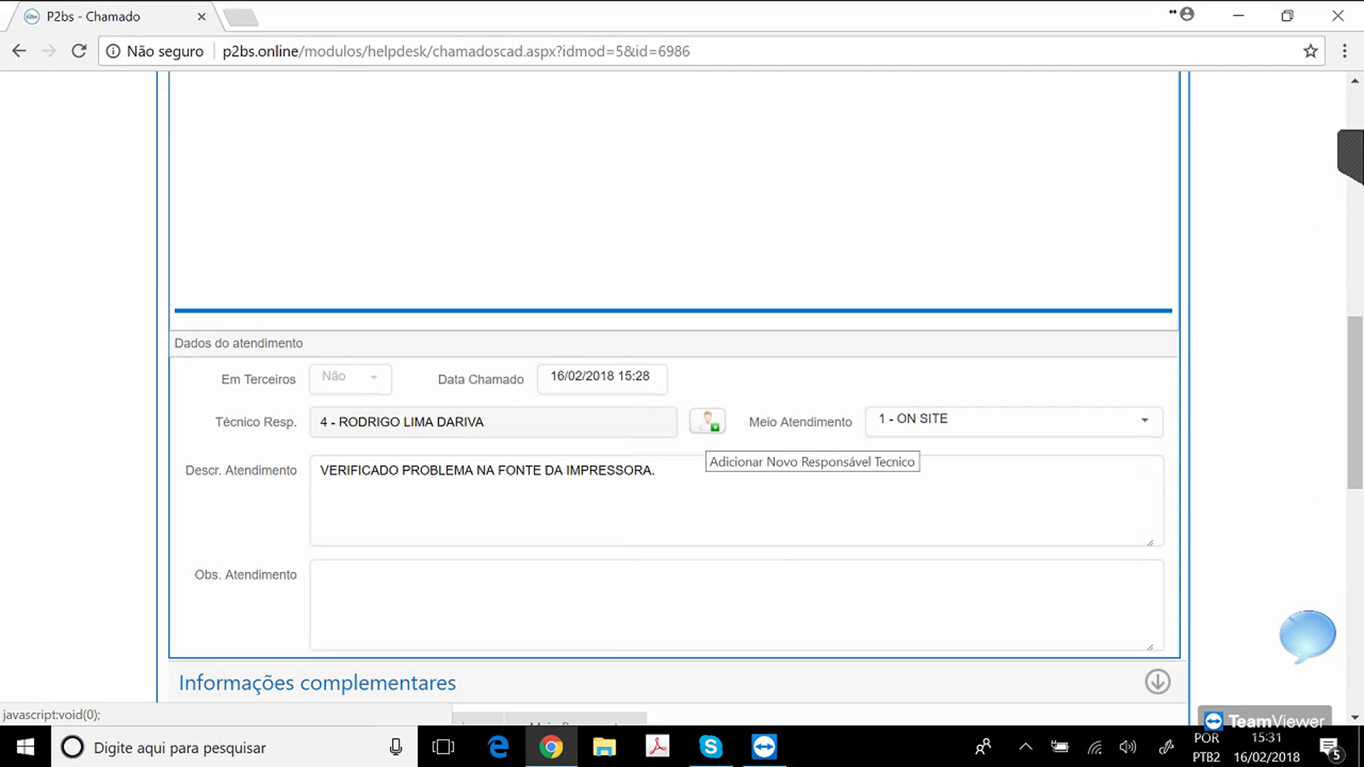
Add a new responsible technician, selecting technician 3075.
left_click(707, 422)
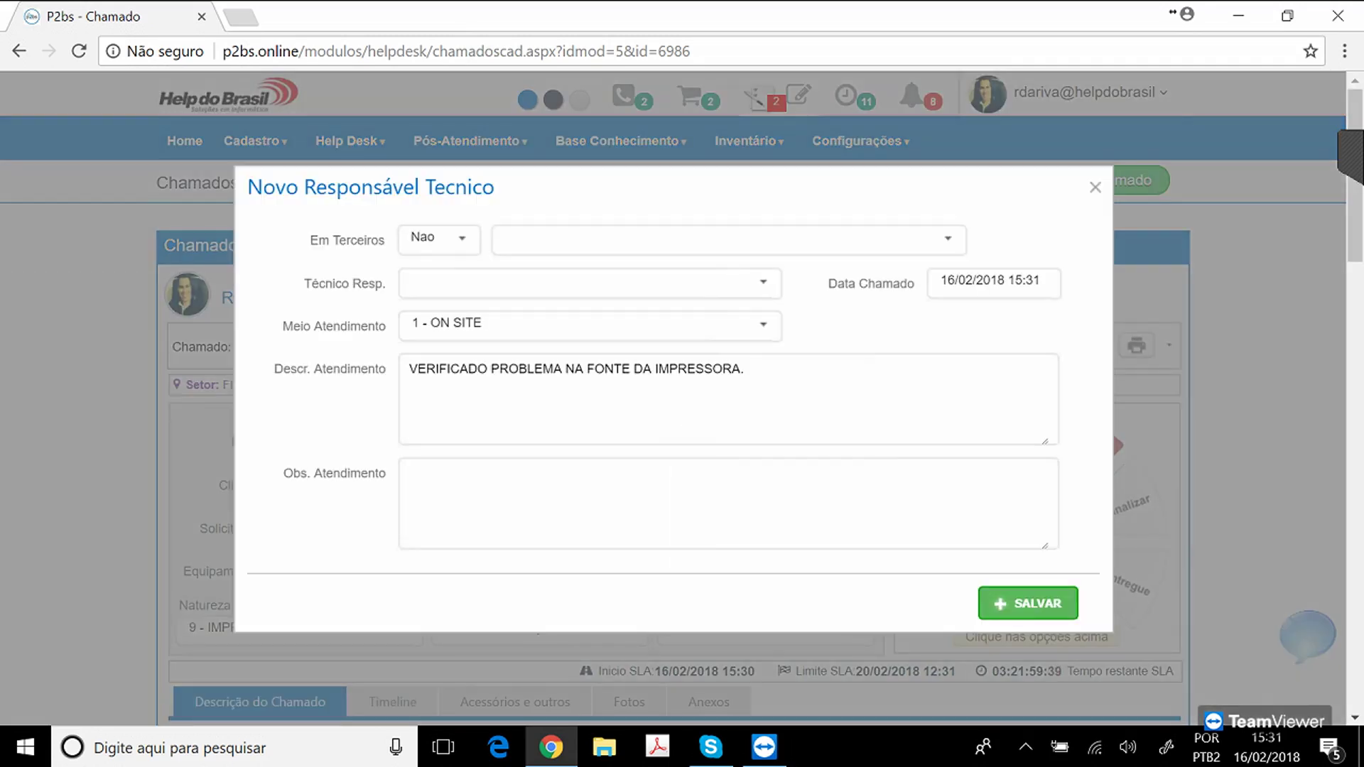
left_click(763, 282)
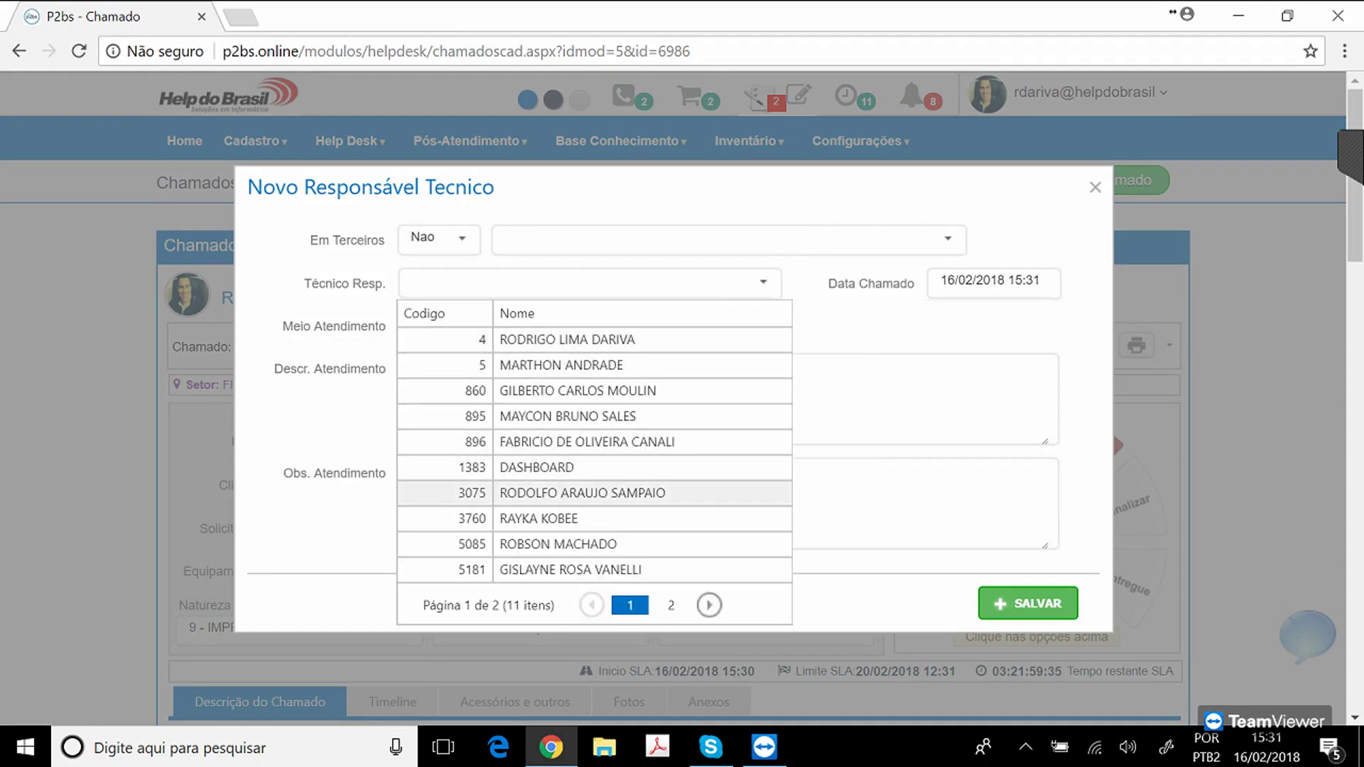
left_click(582, 492)
Rewrite the service description: power outlet faulty, referred to the electrician, then save the entry.
left_click(744, 370)
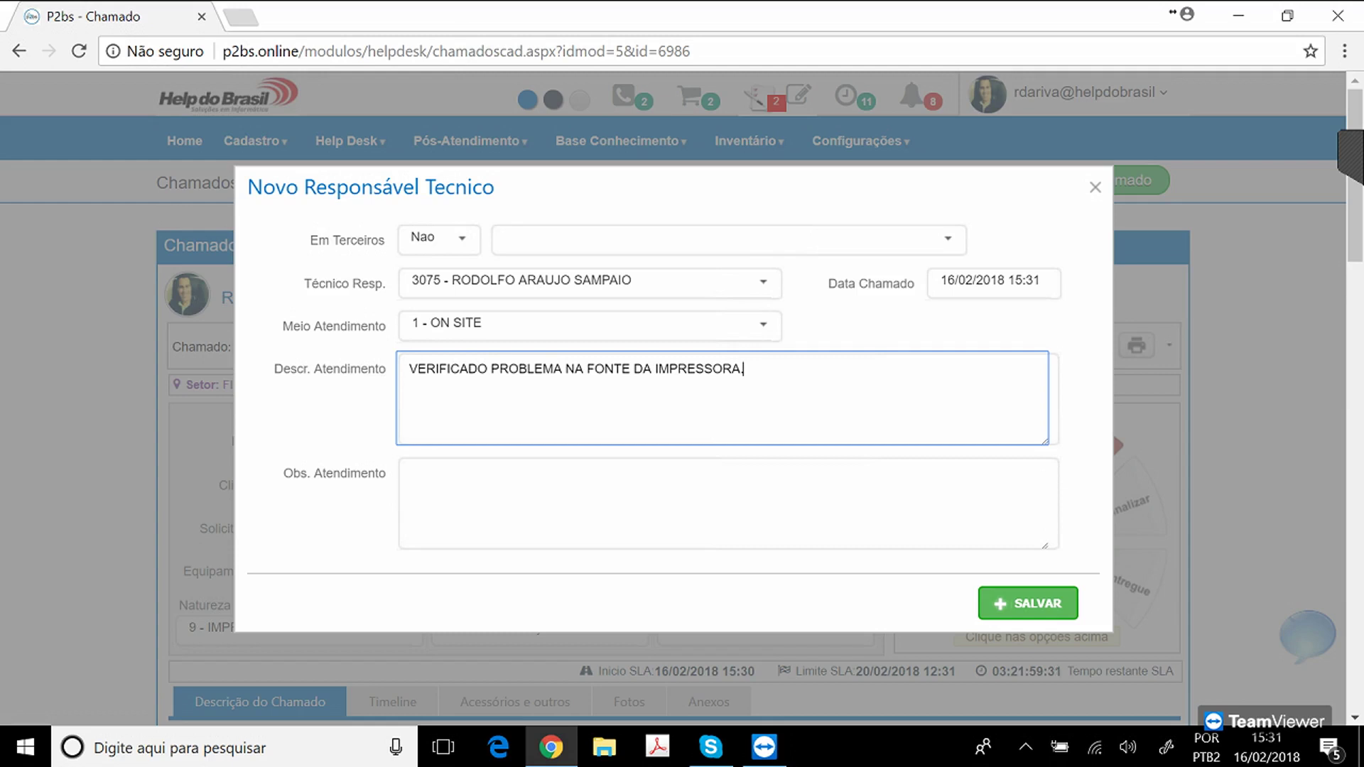
type("LAUDO")
key("BackSpace")
key("BackSpace")
key("BackSpace")
key("BackSpace")
key("BackSpace")
key("BackSpace")
key("BackSpace")
key("BackSpace")
key("BackSpace")
key("BackSpace")
key("BackSpace")
key("ctrl+a")
key("BackSpace")
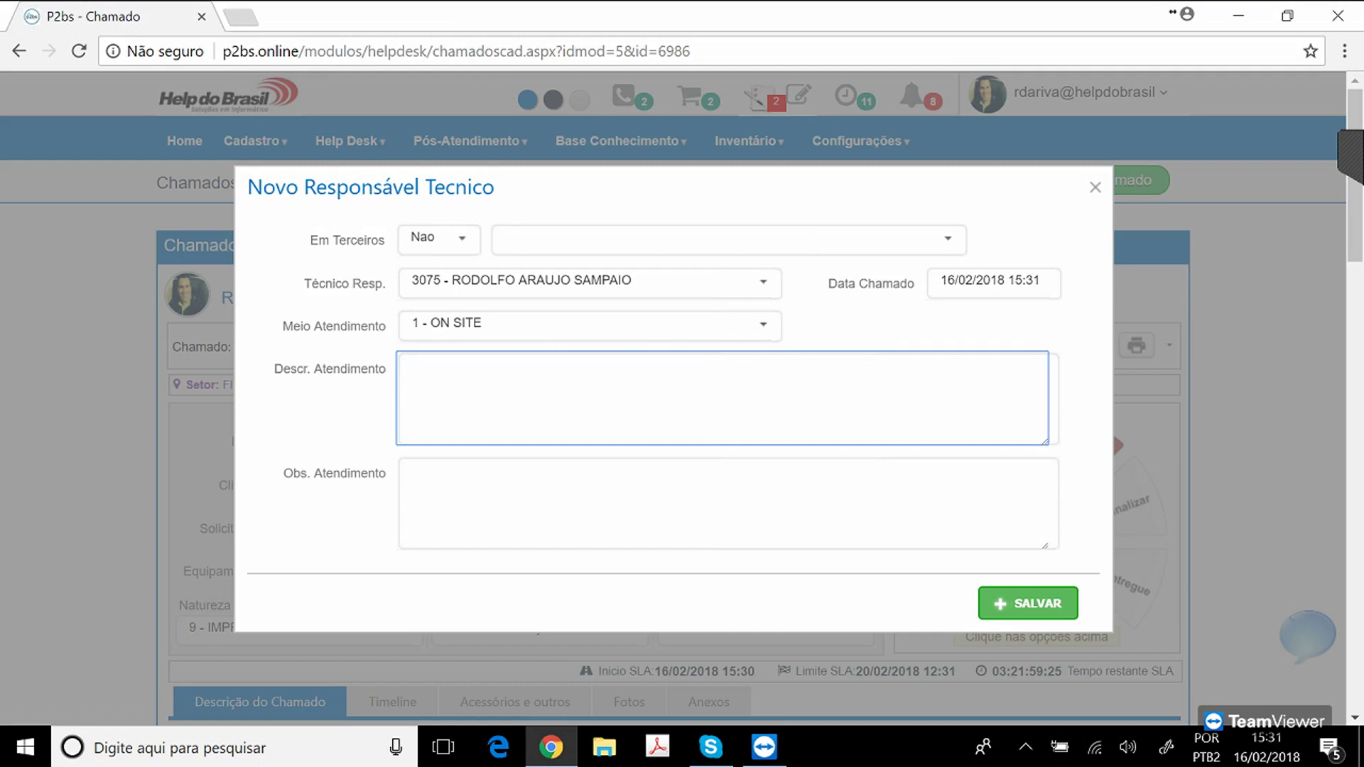
type("VERI")
key("BackSpace")
key("BackSpace")
key("BackSpace")
key("BackSpace")
type("APOS ANALISE FOI CONSTATATDO")
key("BackSpace")
key("BackSpace")
key("BackSpace")
type("DO")
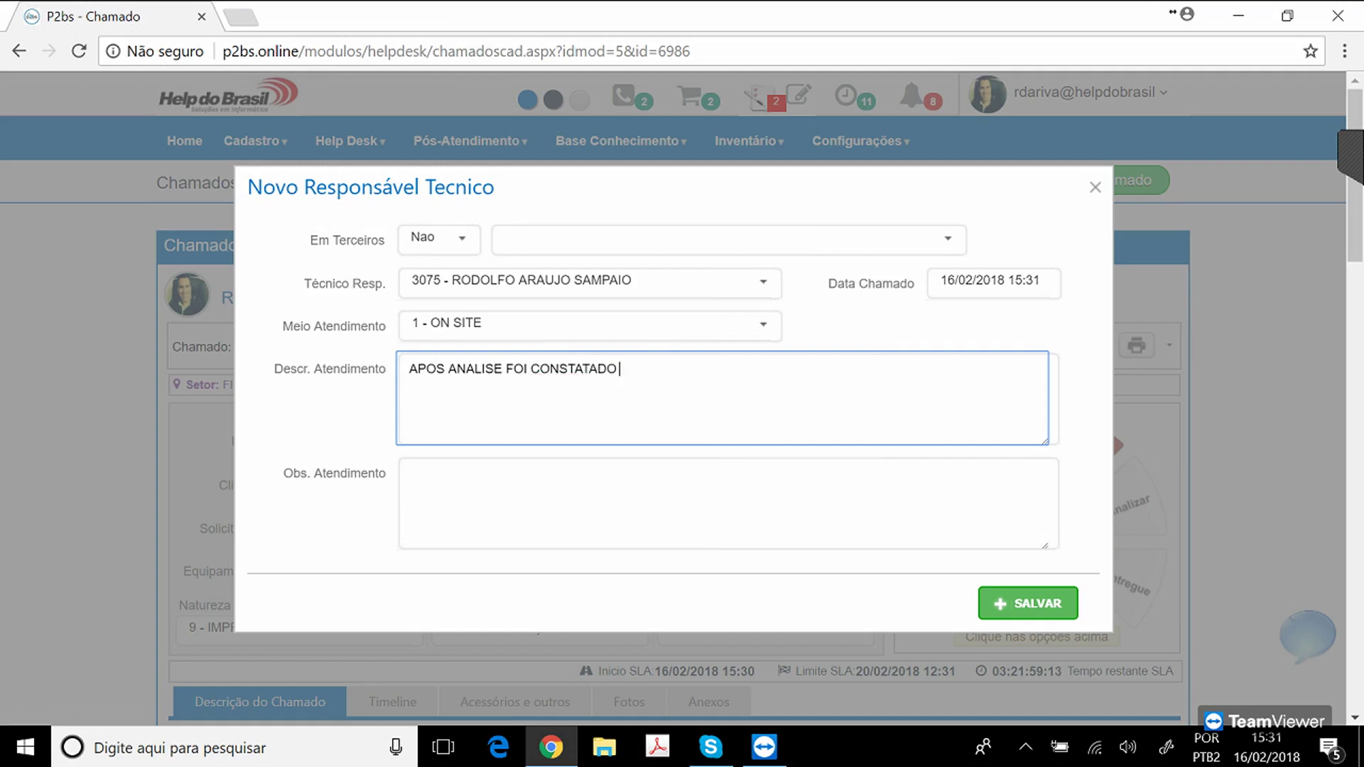
type(" QUE A TOMADA DE ENER")
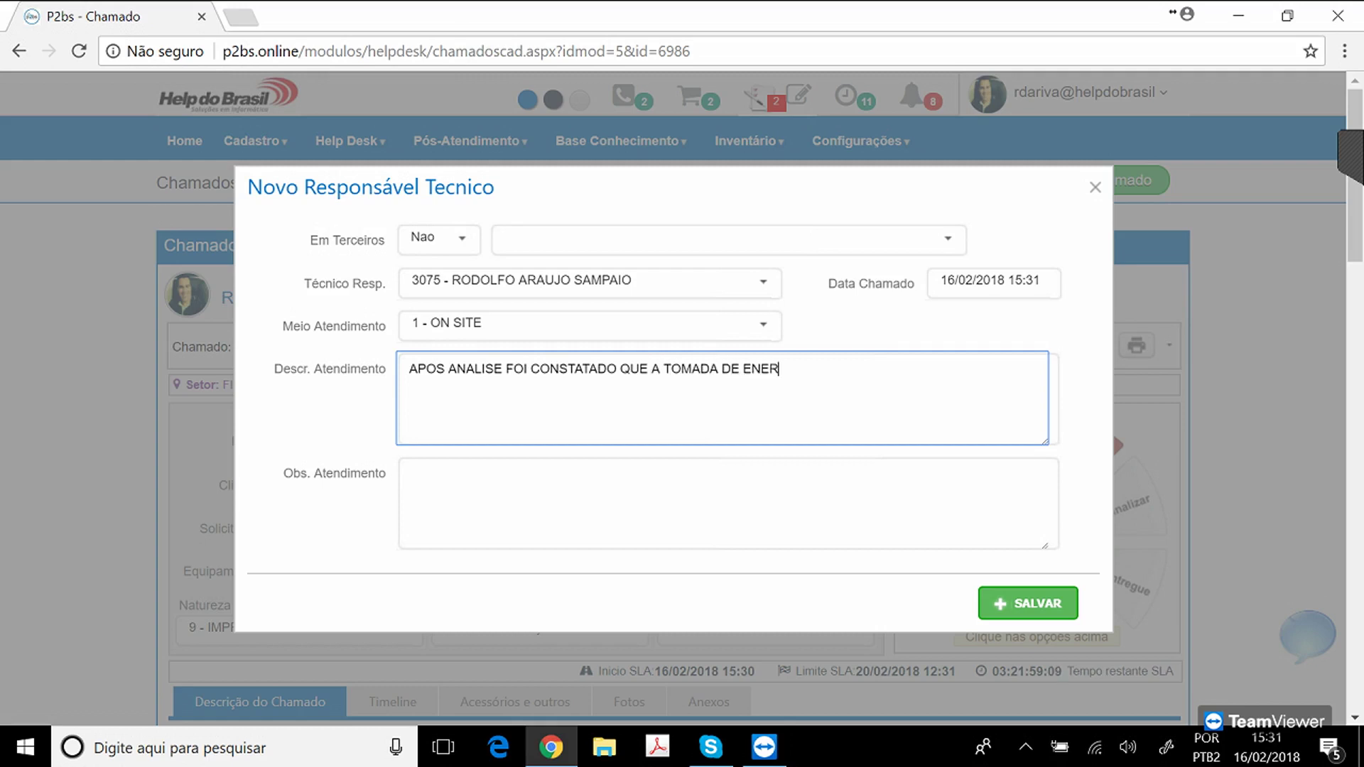
type("GIA ESTA COM RF")
key("BackSpace")
key("BackSpace")
type("PROBLEMA. ")
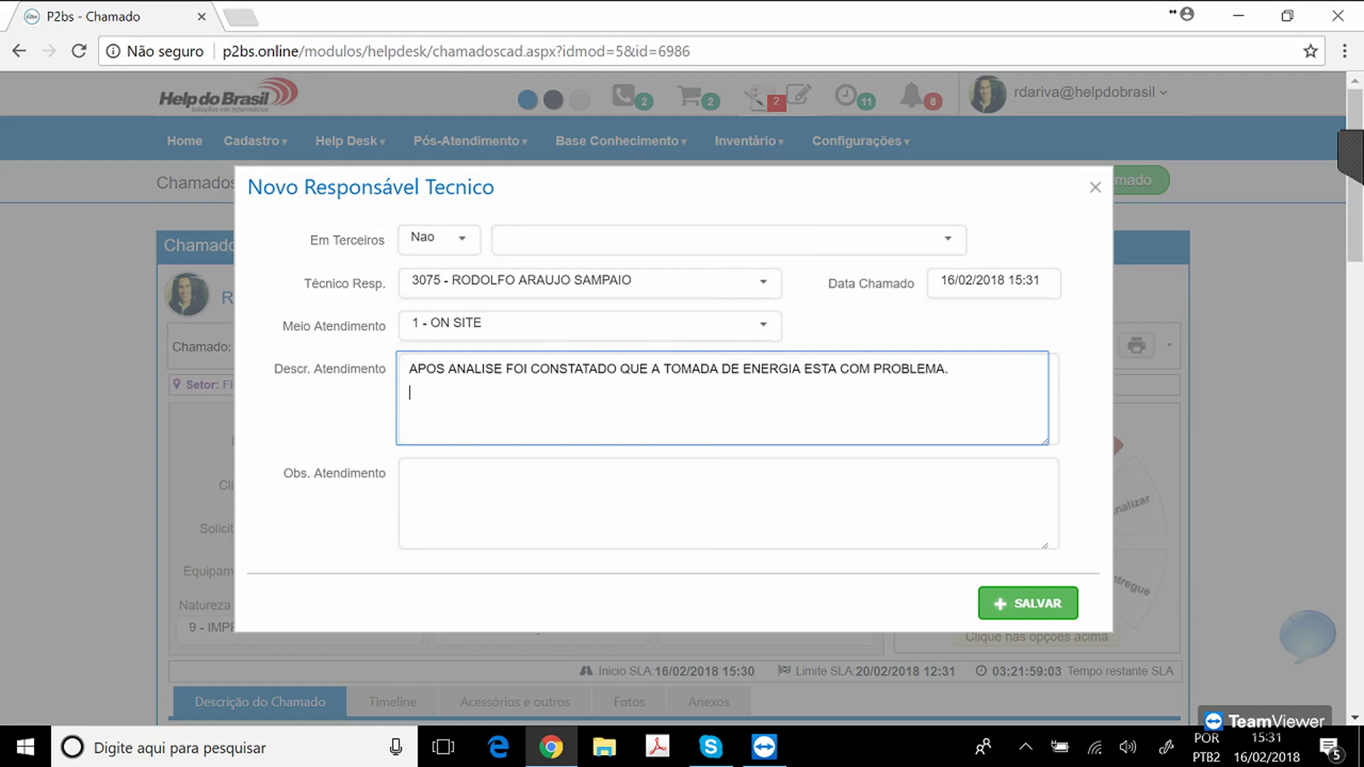
type("ENCAMINHADO AO ELETRIC")
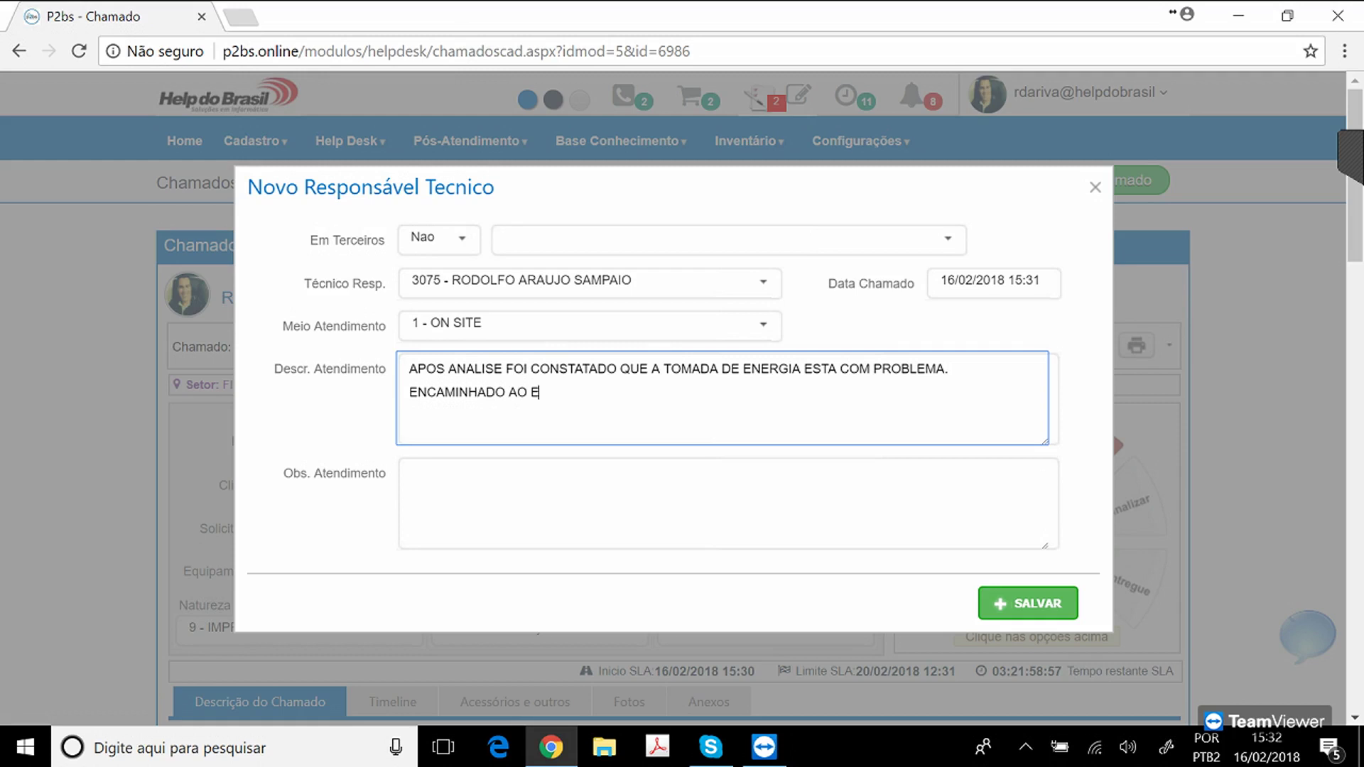
type("ISTA.")
left_click(1028, 603)
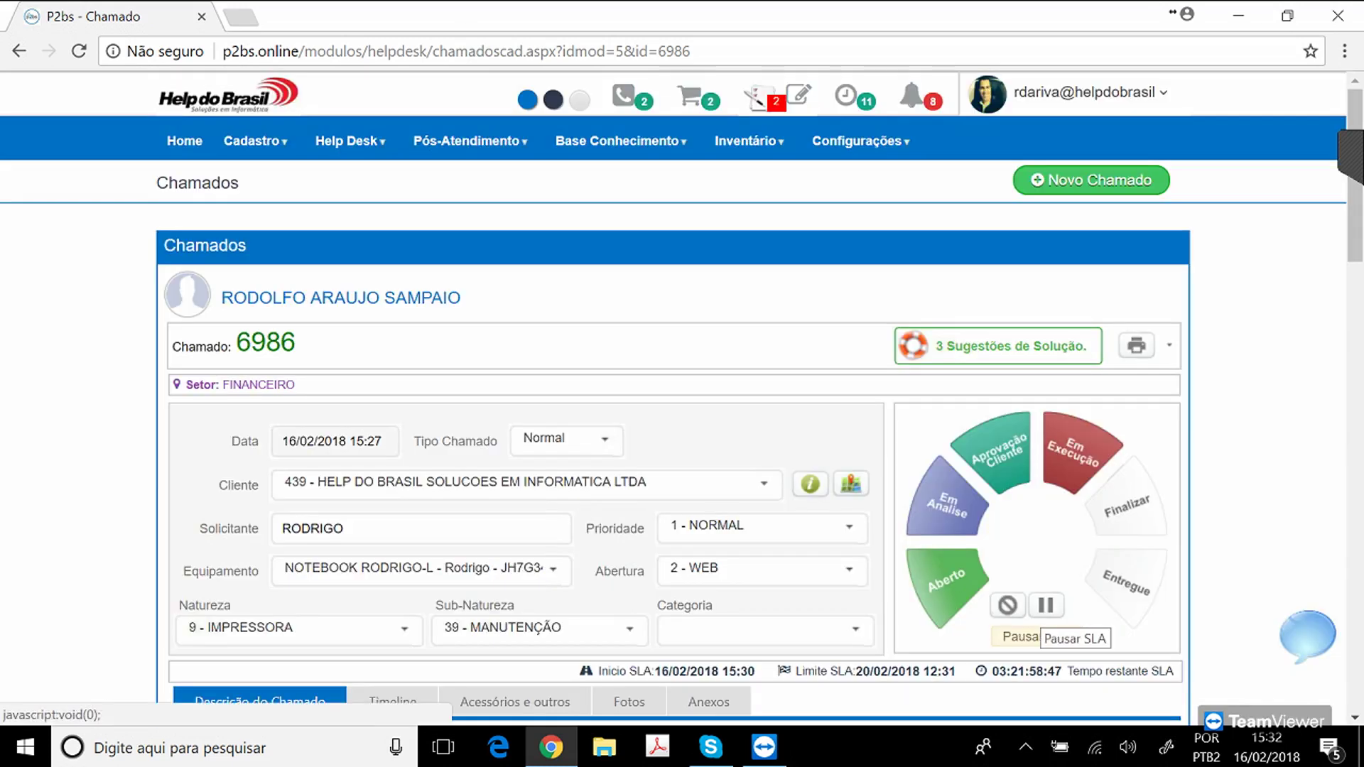
Expand Informações complementares and open ticket 6986's HISTÓRICO DO ATENDIMENTO.
left_click_drag(274, 298, 422, 299)
left_click(422, 299)
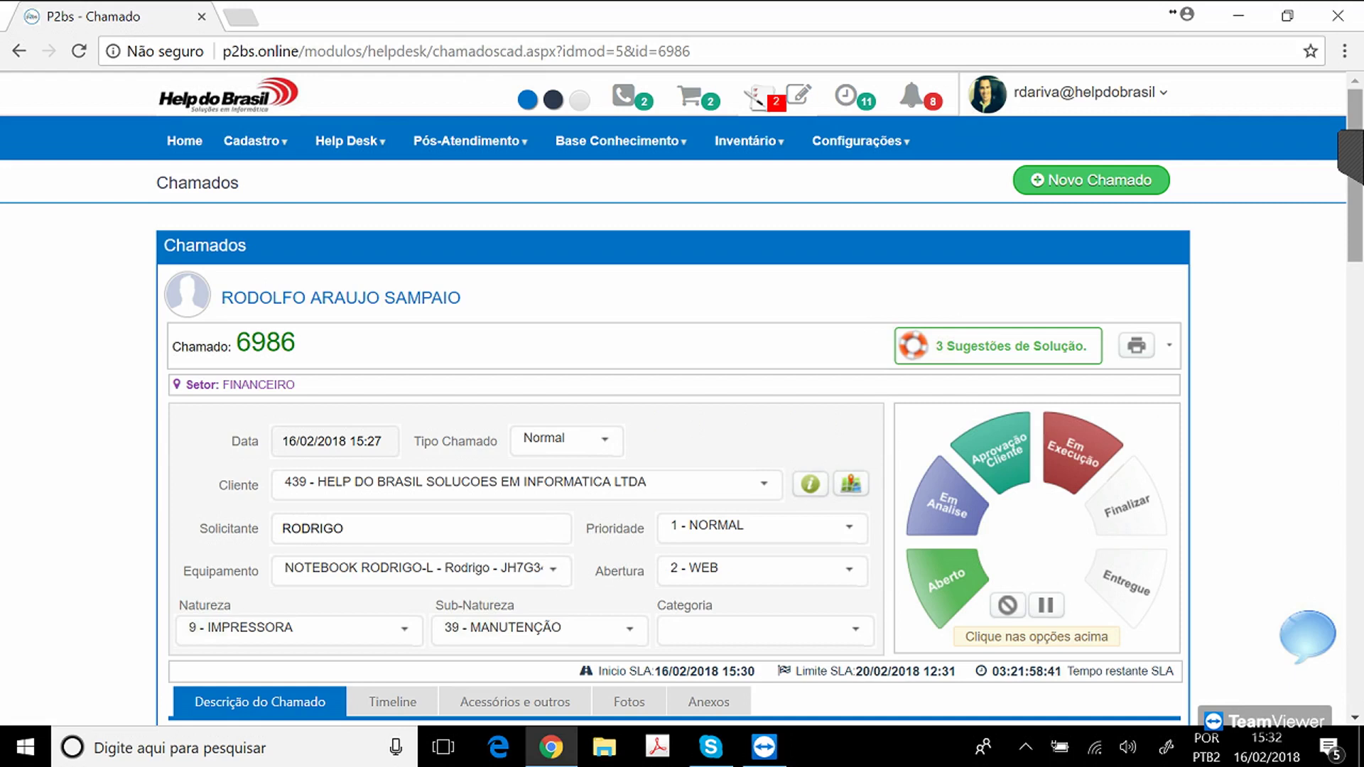
scroll(682, 398, "down", 9)
scroll(682, 398, "down", 3)
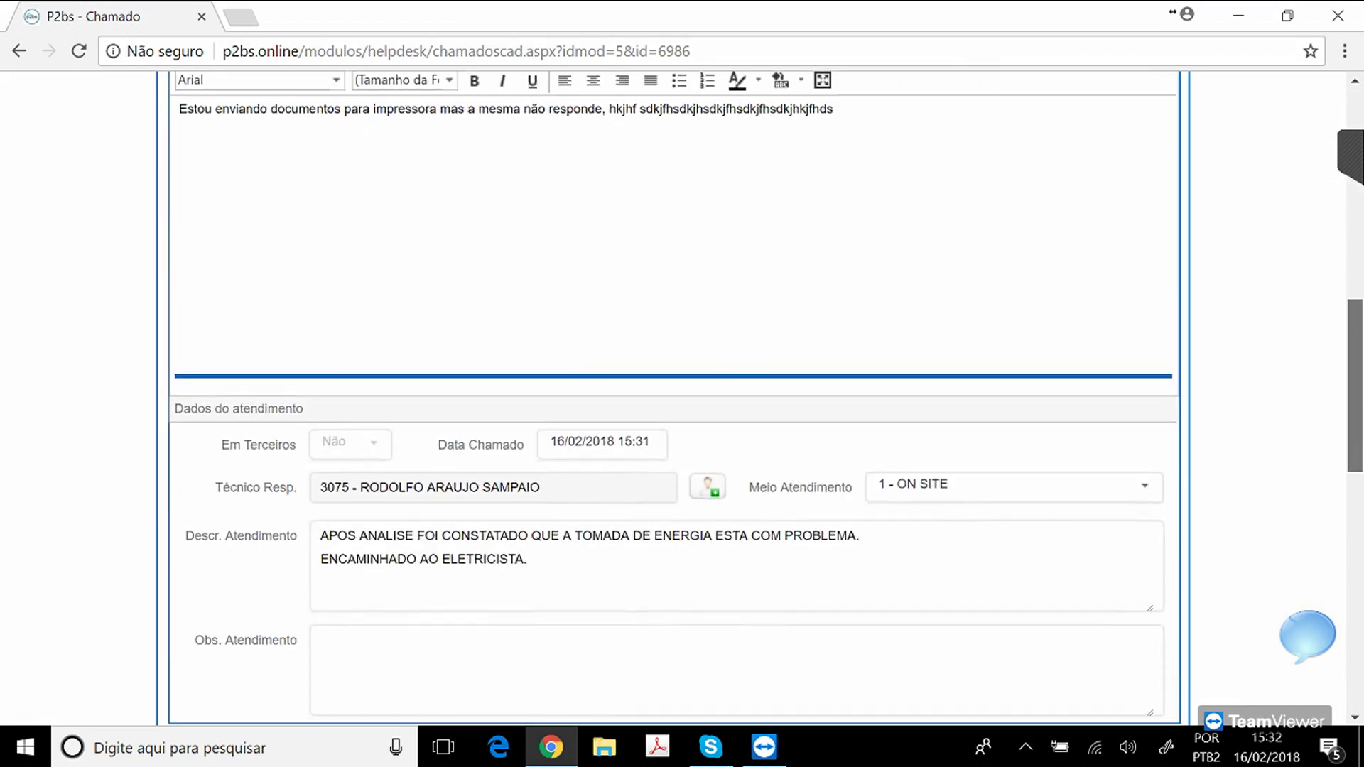
scroll(683, 398, "up", 1)
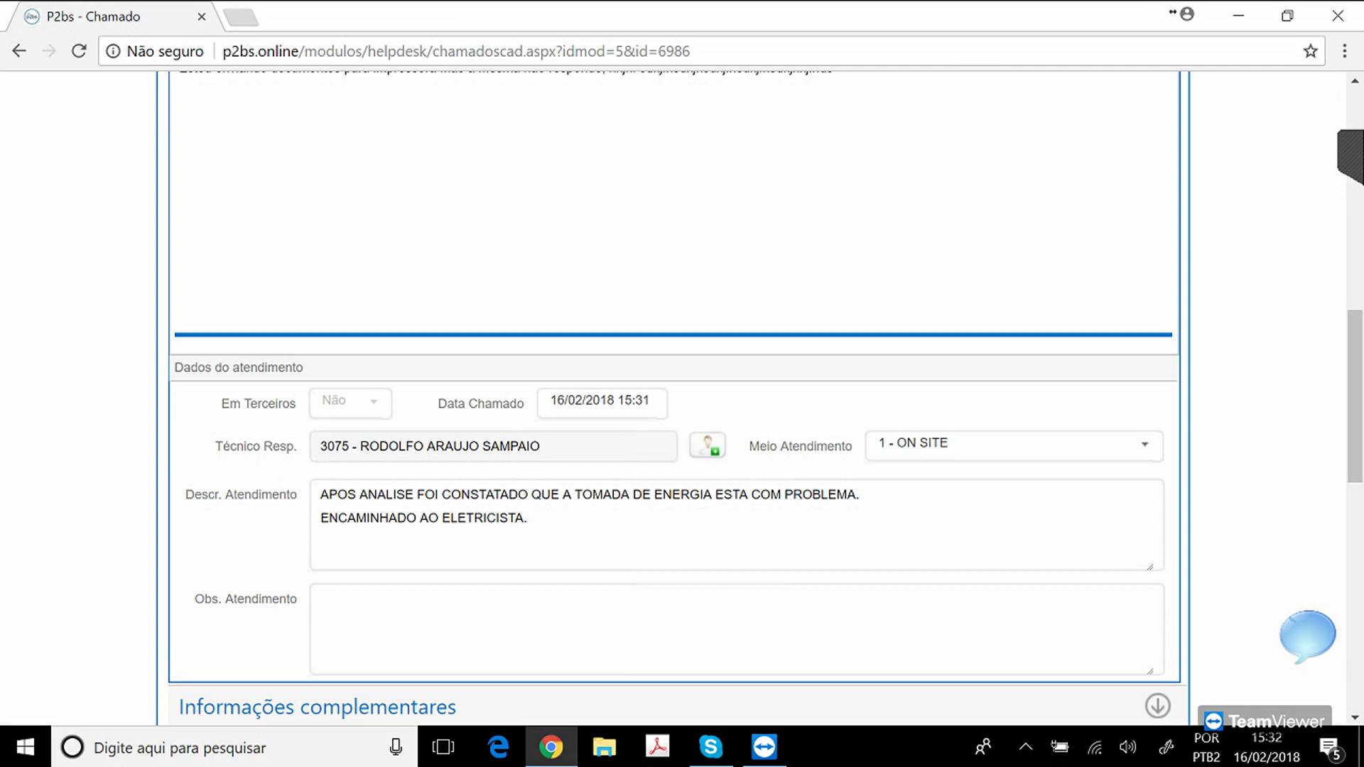
left_click(1157, 707)
scroll(675, 398, "down", 6)
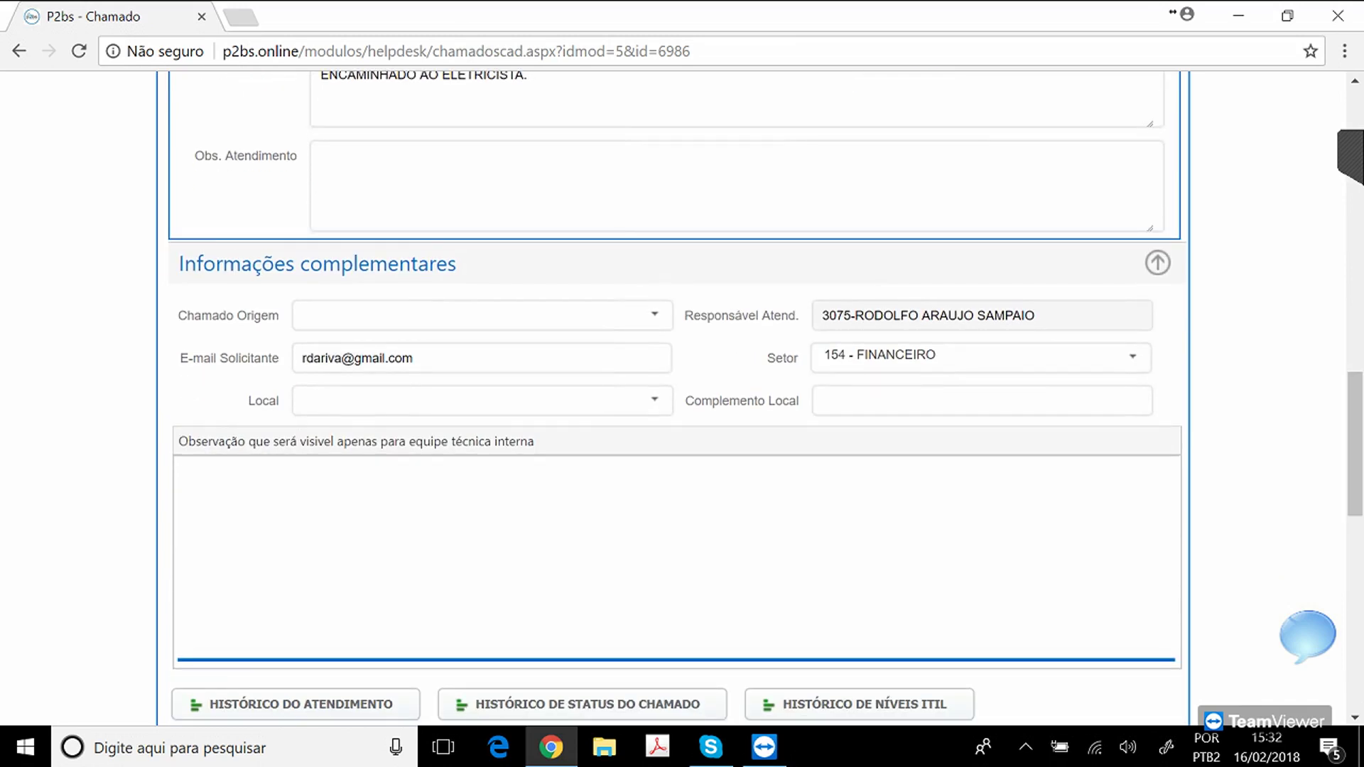
left_click(296, 704)
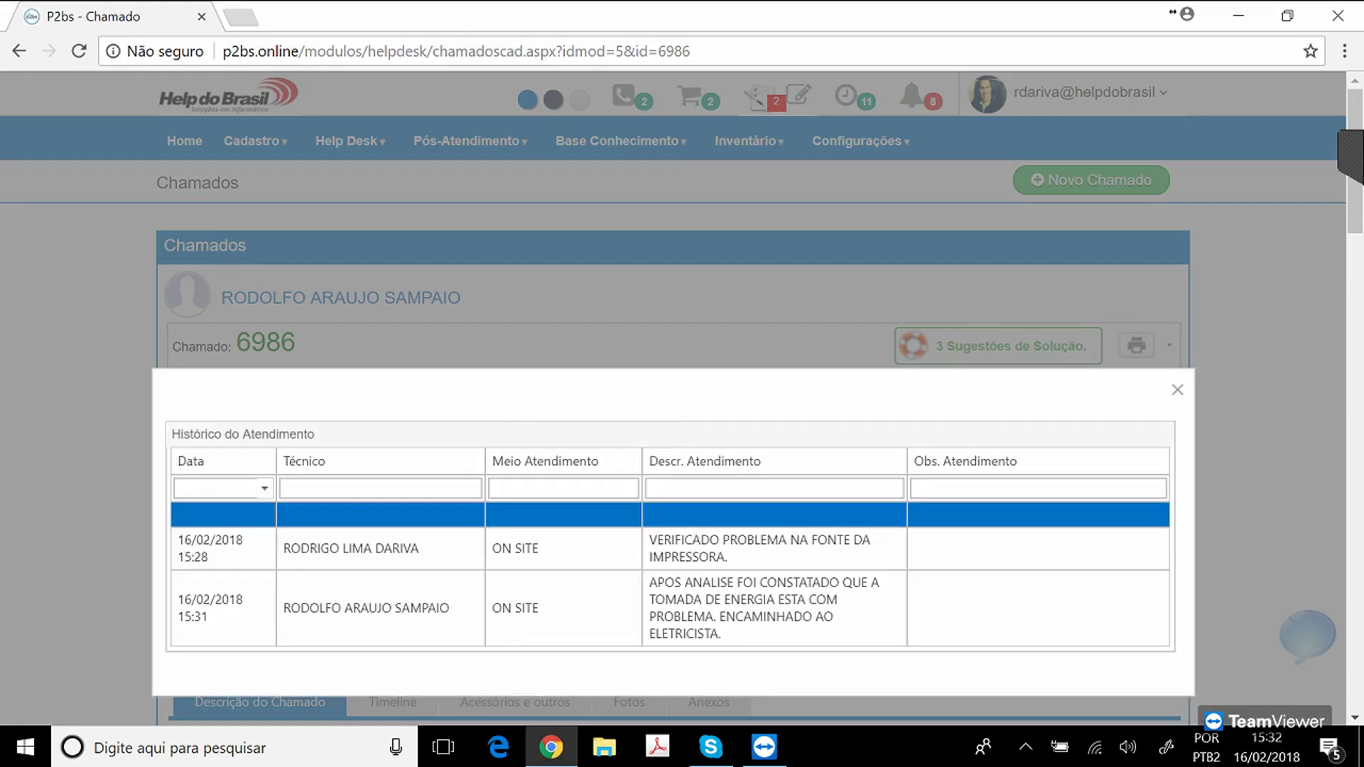
Inspect the 15:28 and 15:31 history entries, then close the history and scroll back up.
left_click(739, 549)
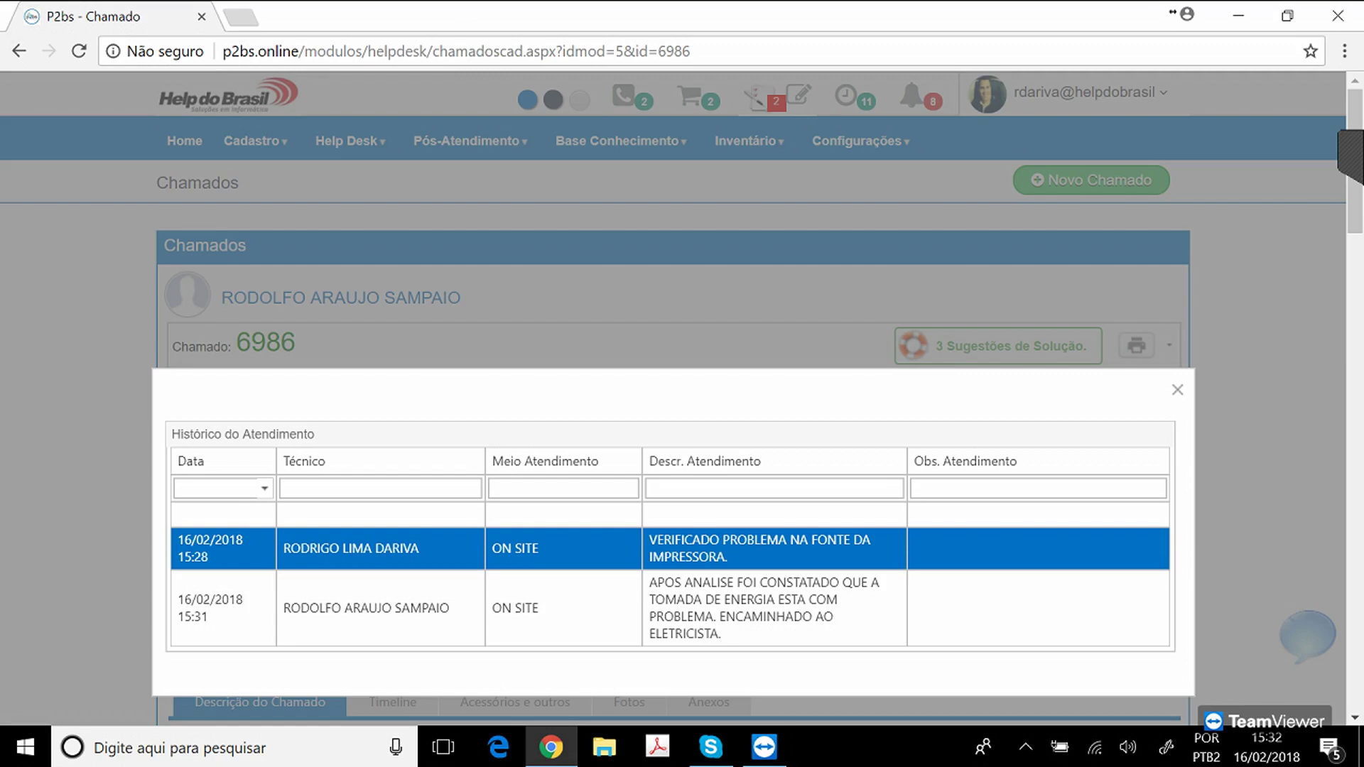
left_click(739, 608)
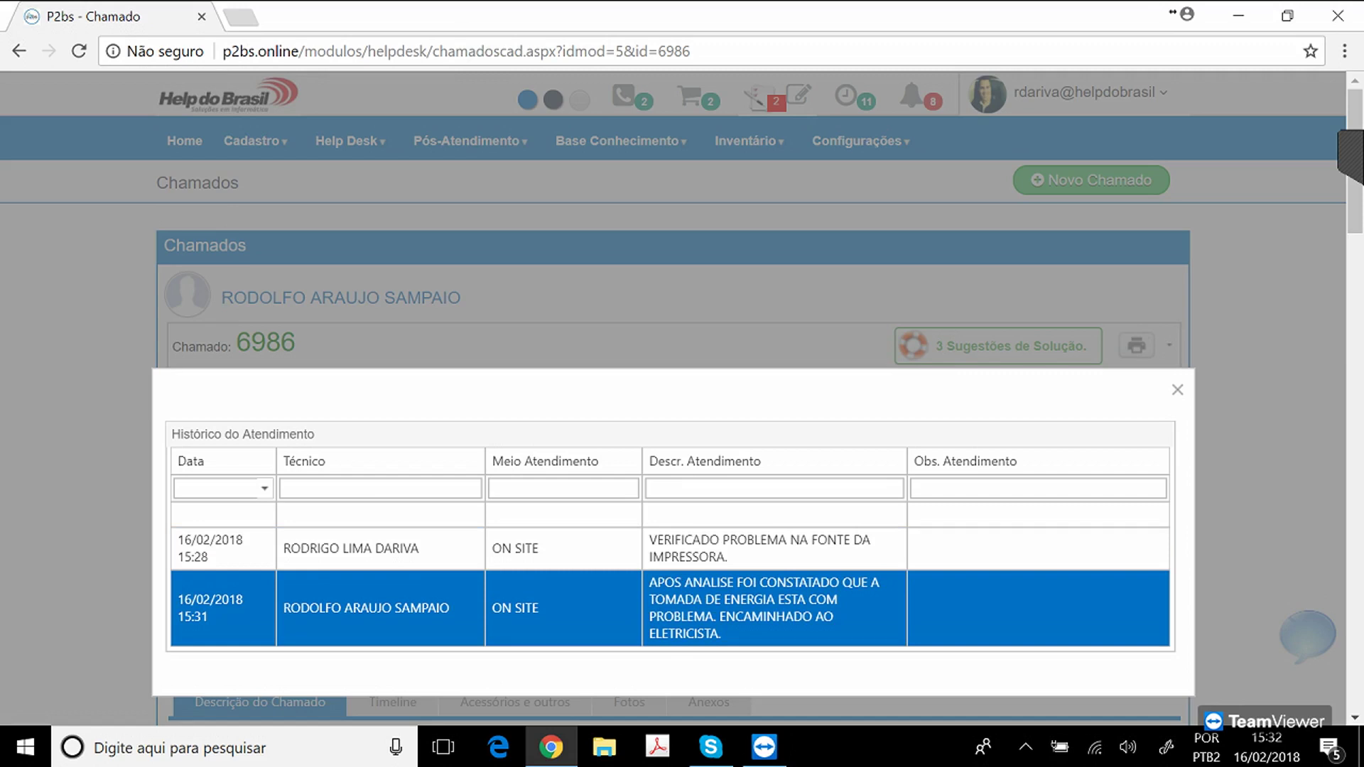
key("Escape")
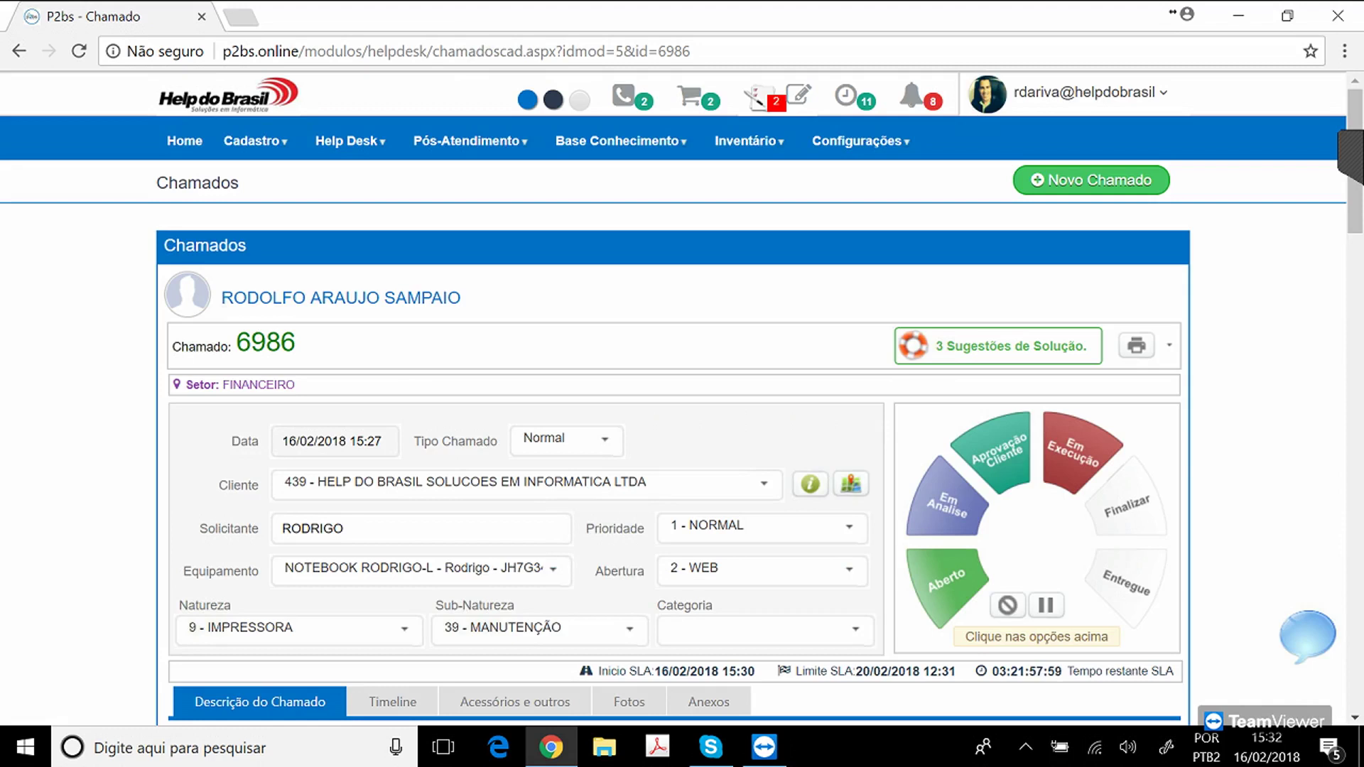
scroll(682, 398, "down", 2)
scroll(683, 398, "down", 4)
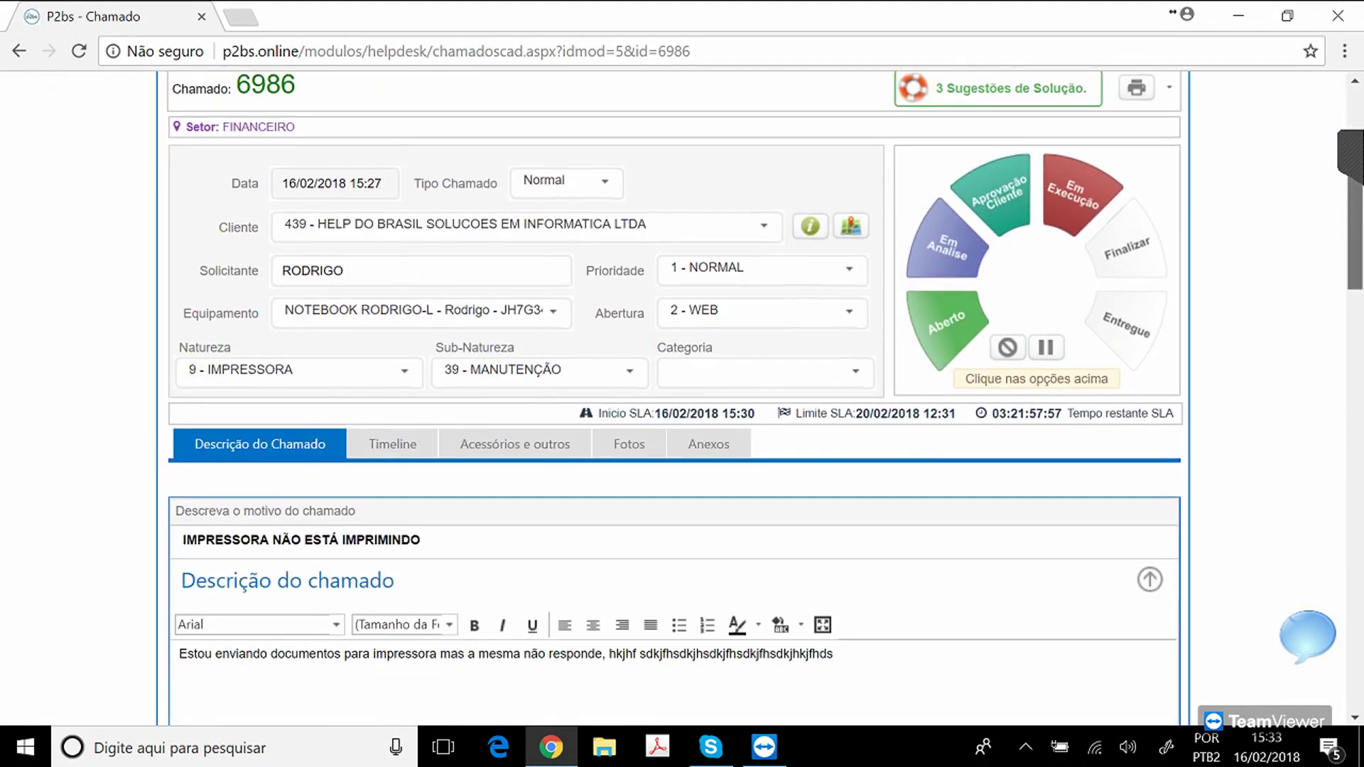
scroll(682, 397, "up", 4)
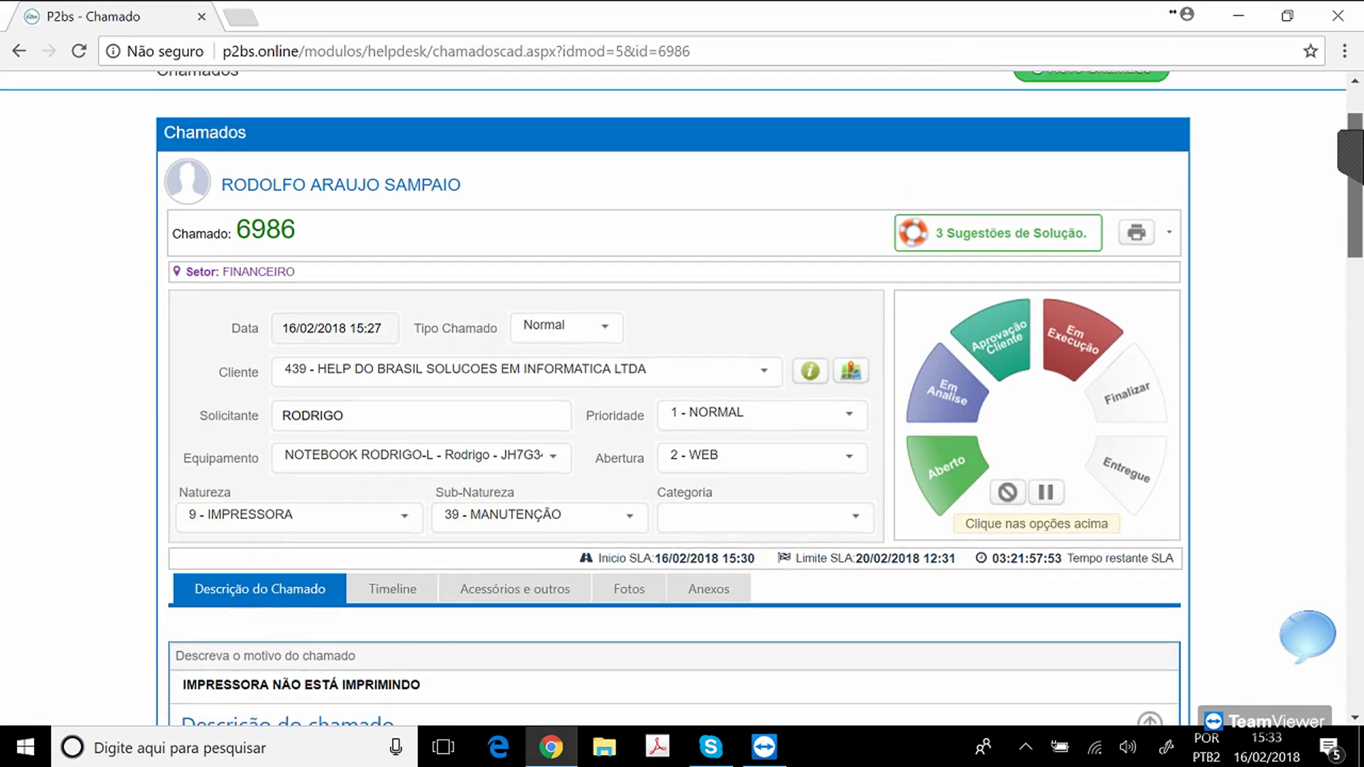
scroll(682, 398, "up", 1)
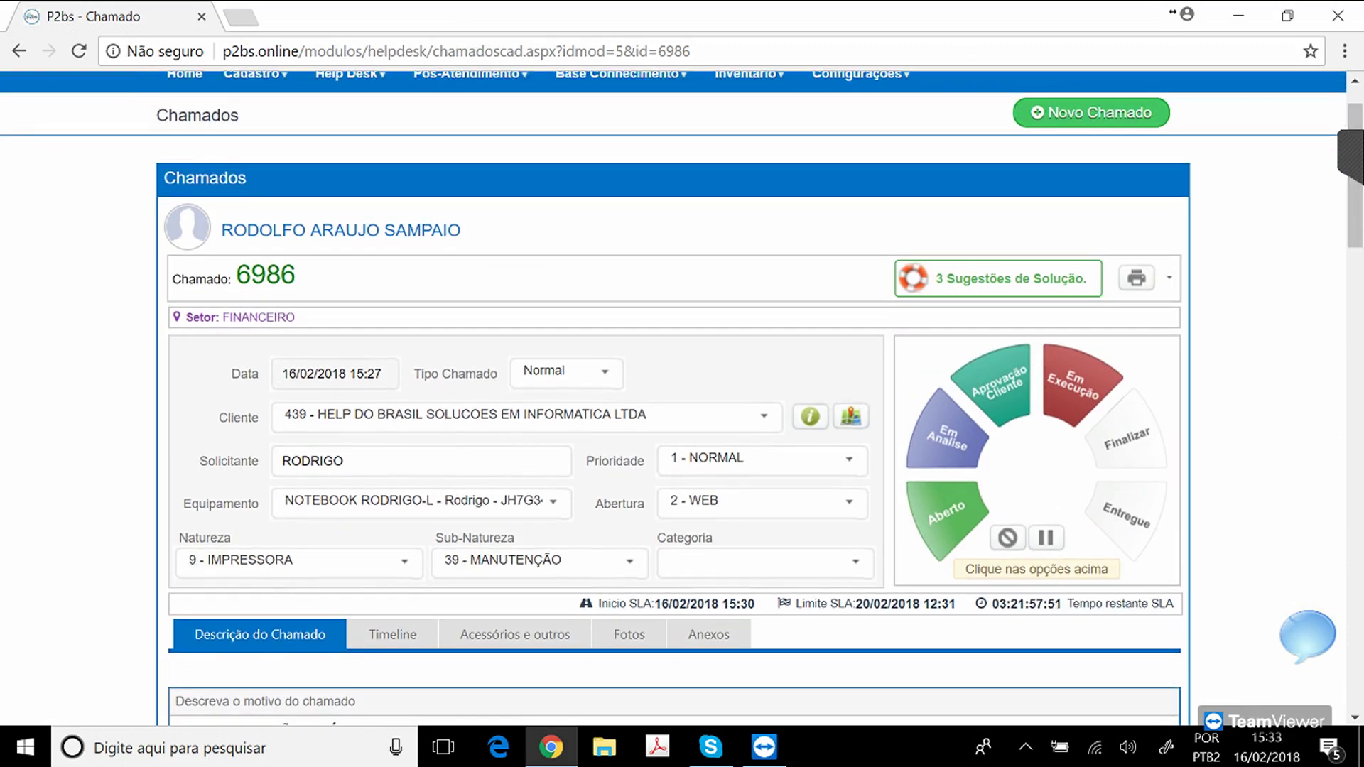
Open the Ordem de serviço printout for OS 006986 and scroll through it, including the CONDIÇÕES terms.
mouse_move(1140, 278)
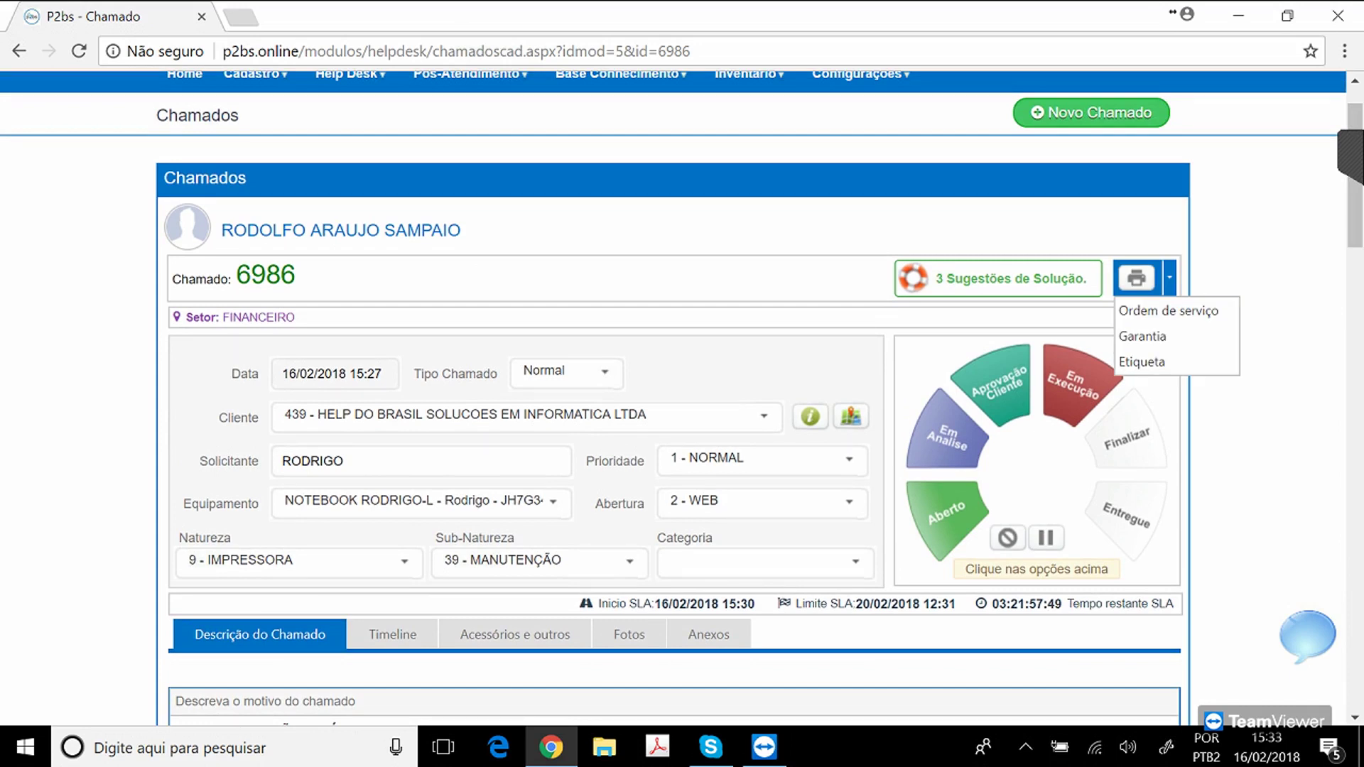
left_click(1169, 310)
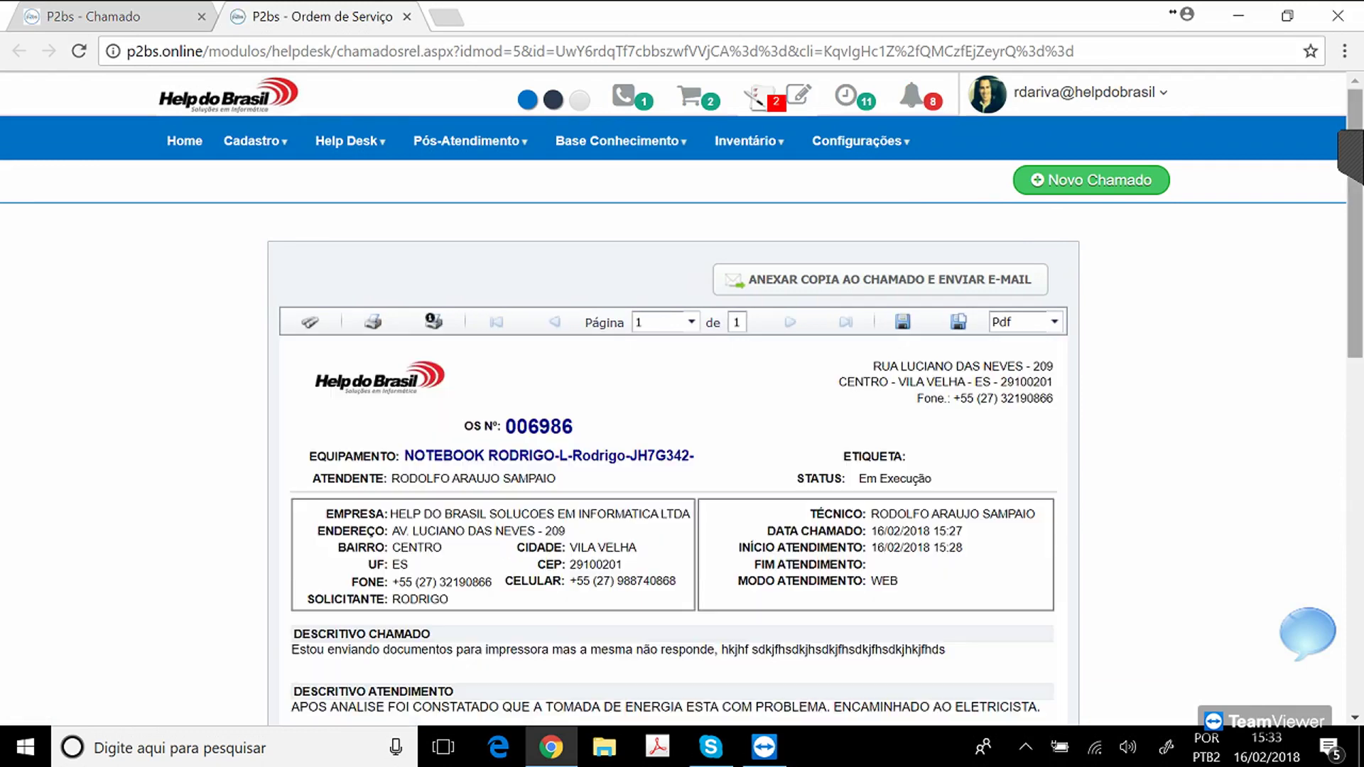
scroll(682, 390, "down", 1)
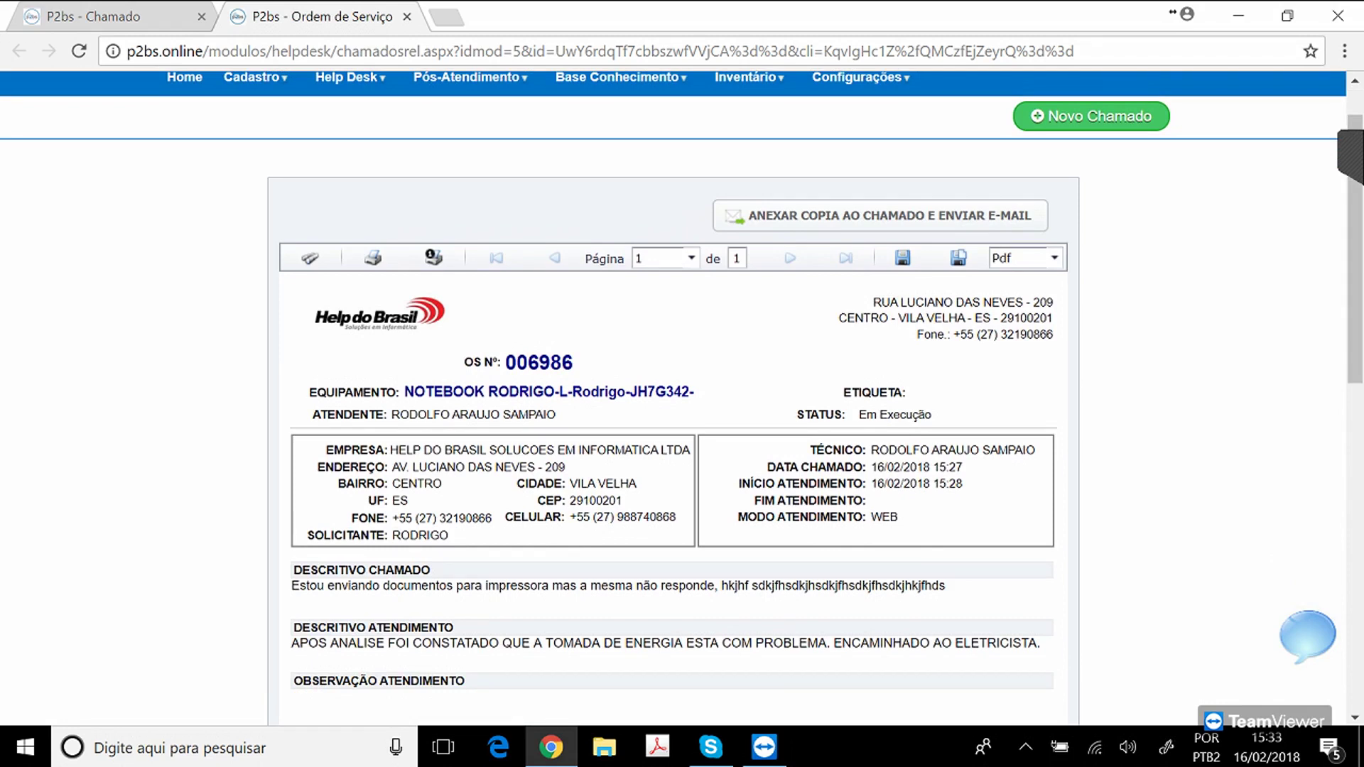
scroll(682, 398, "down", 2)
scroll(682, 398, "down", 5)
left_click_drag(364, 410, 1026, 648)
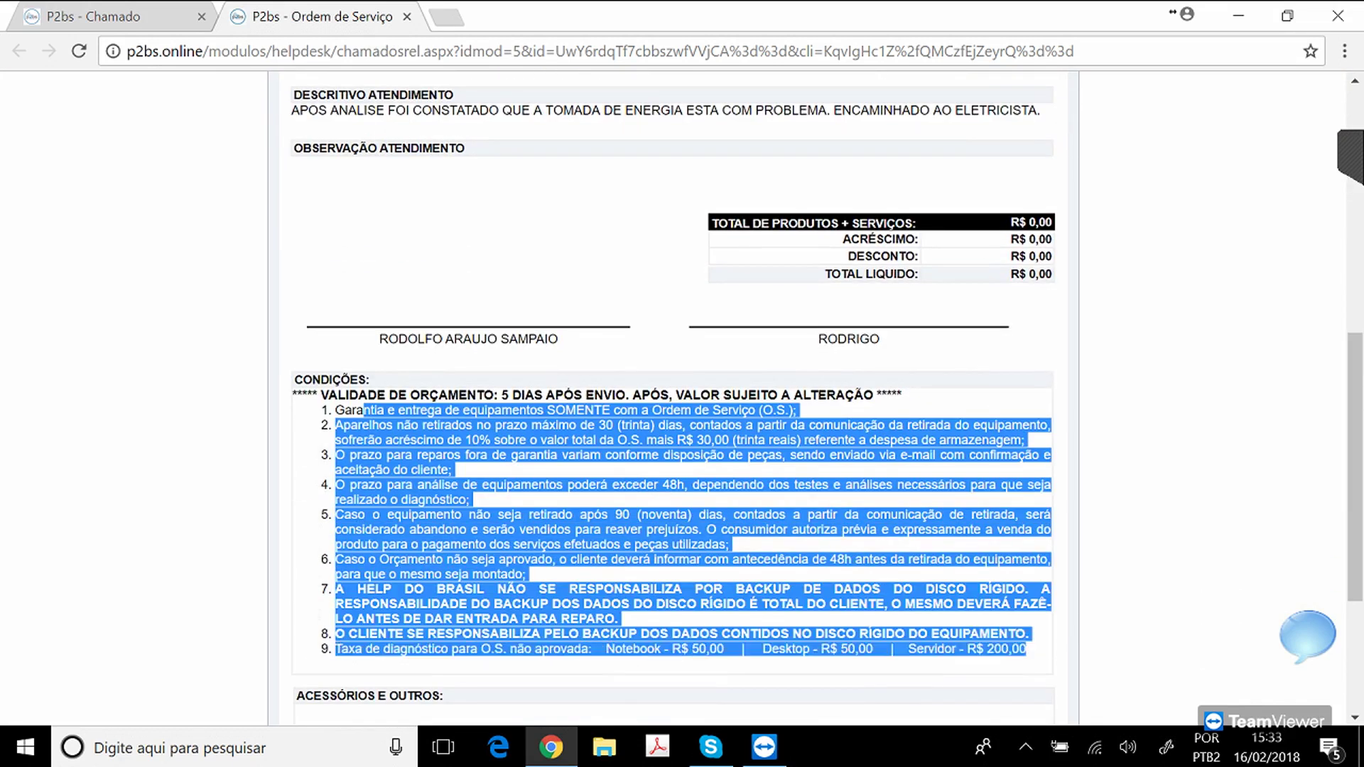
scroll(682, 397, "up", 8)
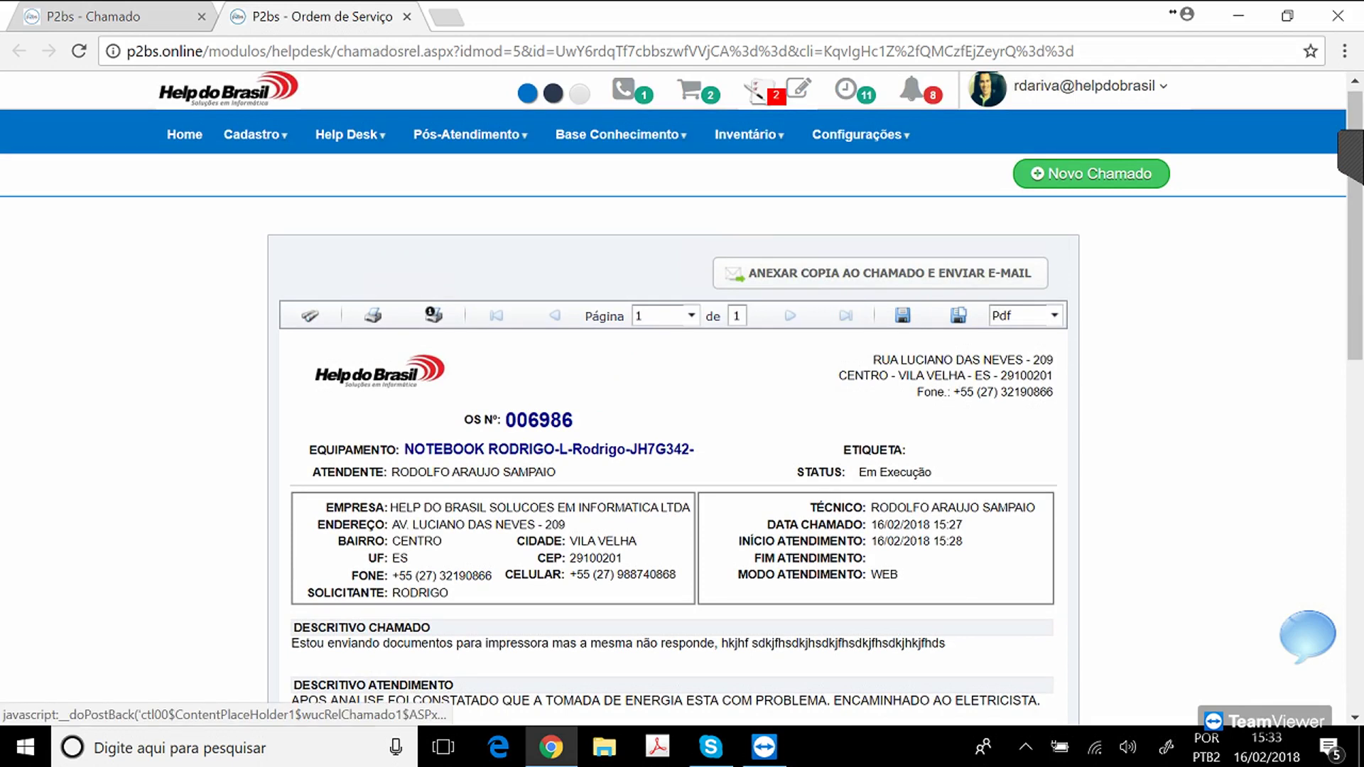
E-mail the attached service order with subject 'OS DEMONSTRAÇÃO' and body 'SEGUE EM ANEXO'.
left_click(881, 272)
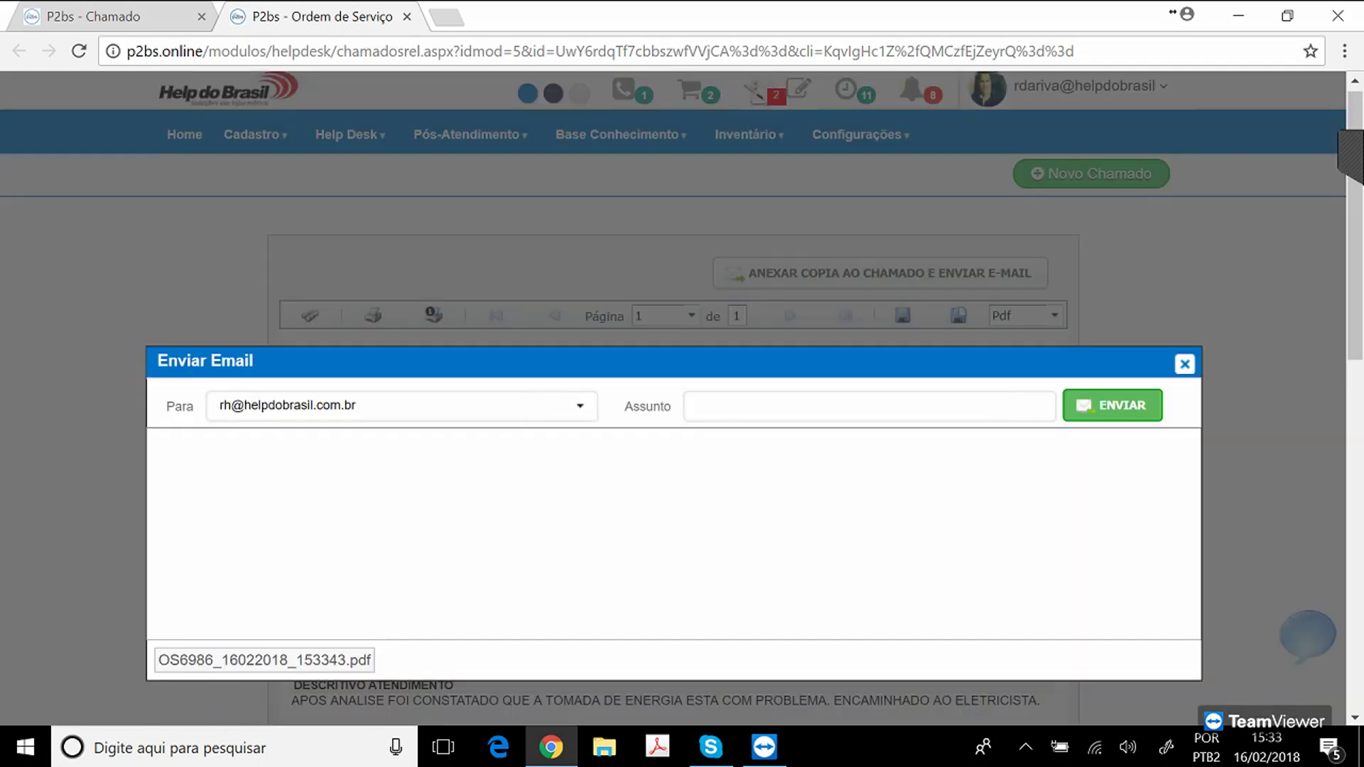
left_click(863, 406)
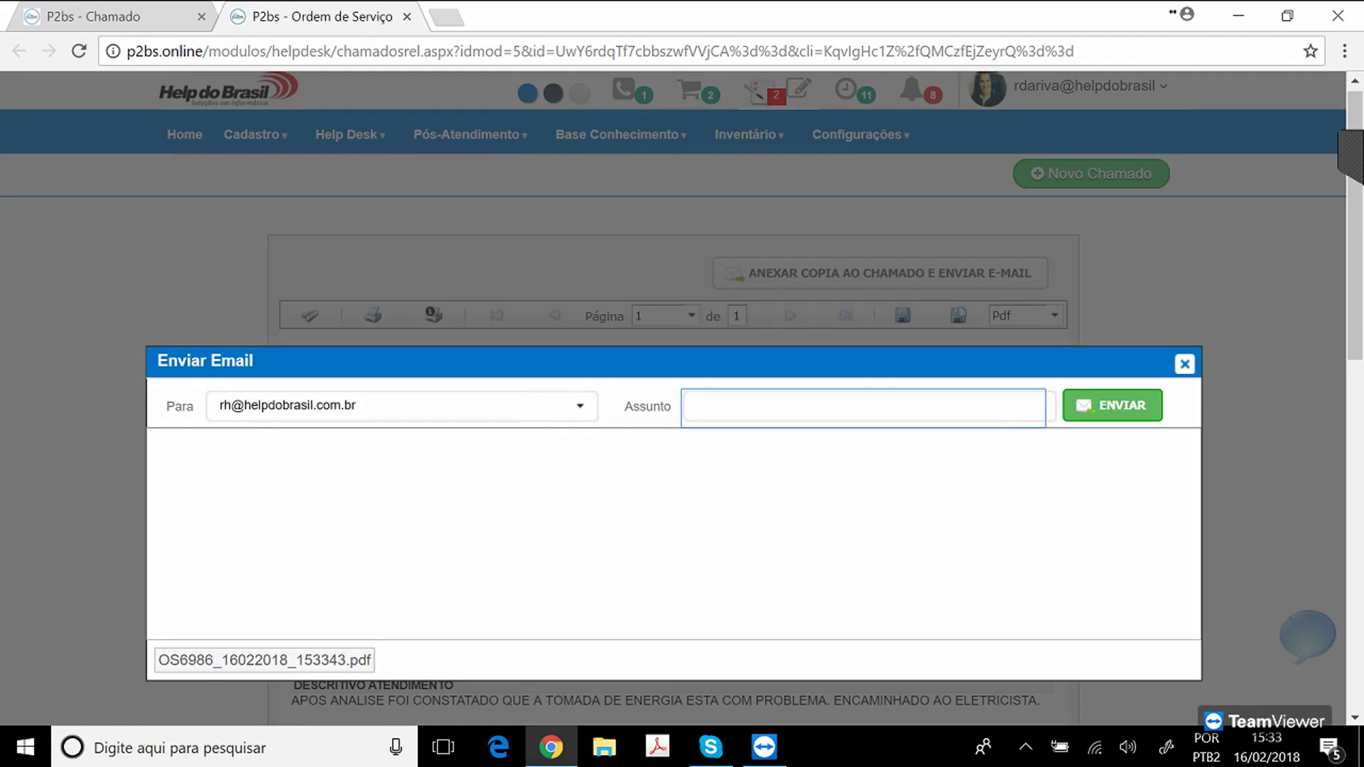
type("OS DEMONSTRAÇÃO")
key("Tab")
type("SEGUE EM ANEXO.")
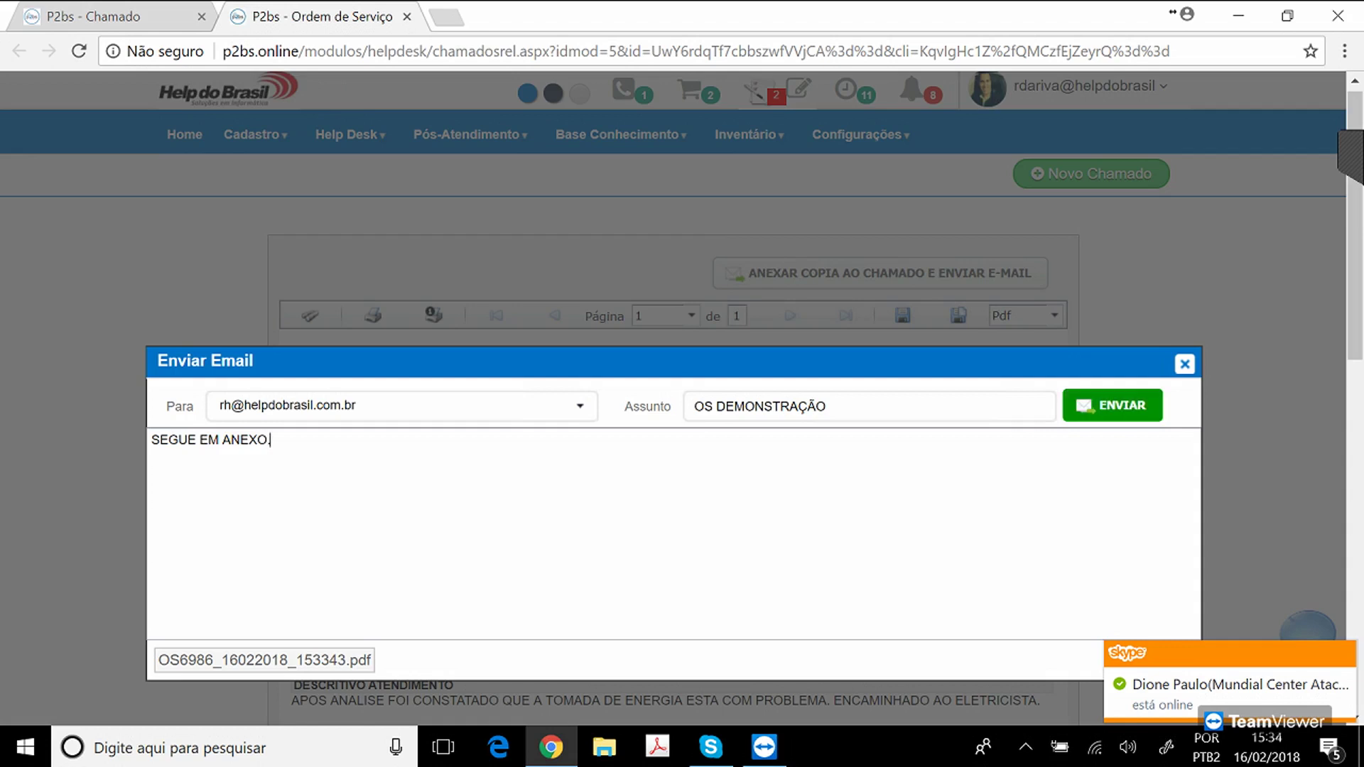
left_click(1124, 410)
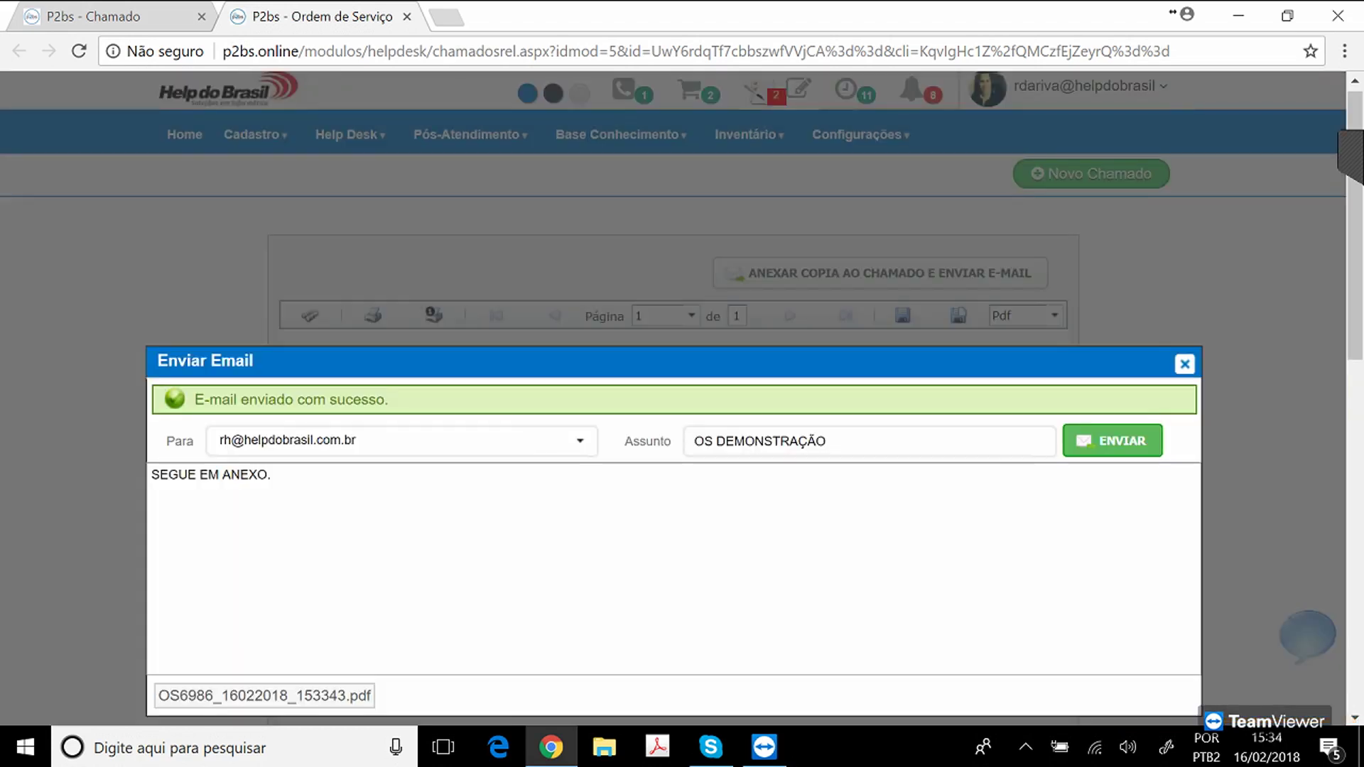
left_click(1185, 364)
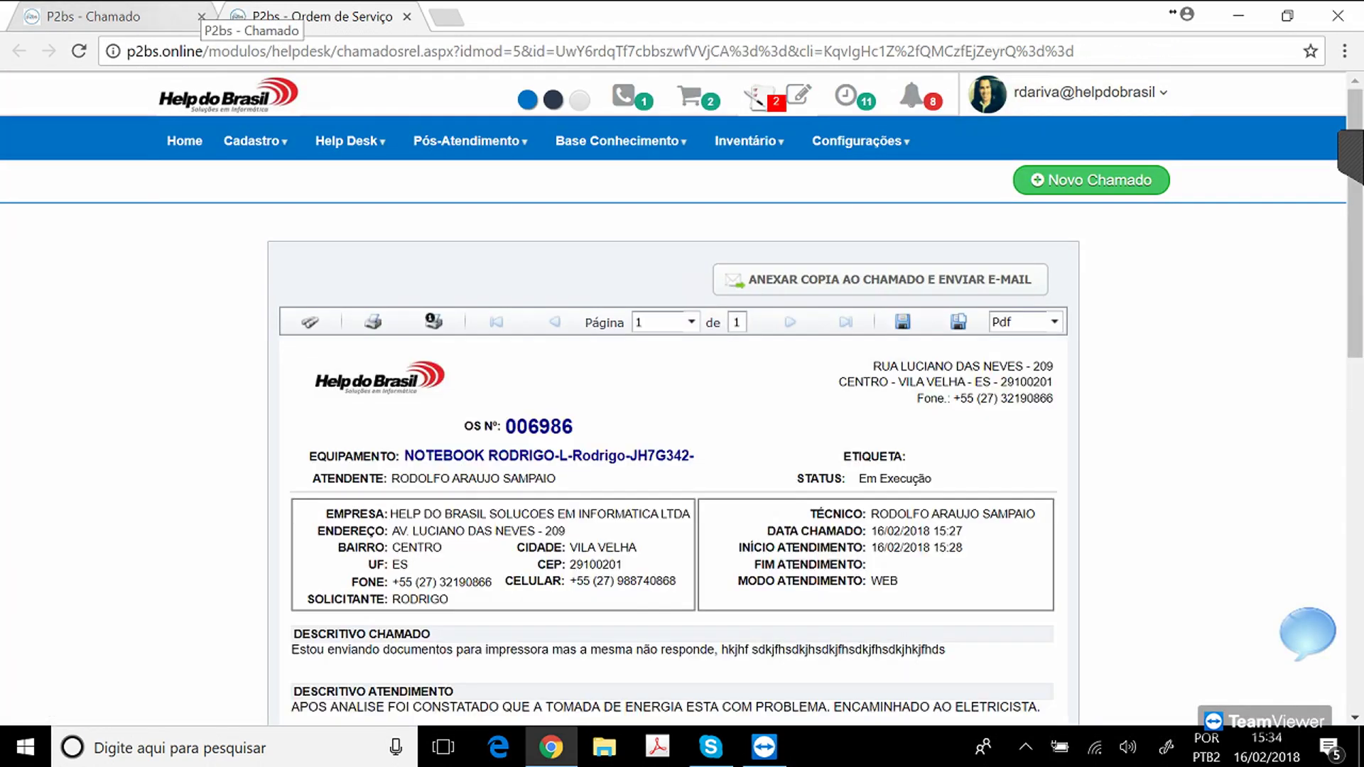
Return to ticket 6986's form and dismiss the requester field's suggestion list.
left_click(113, 16)
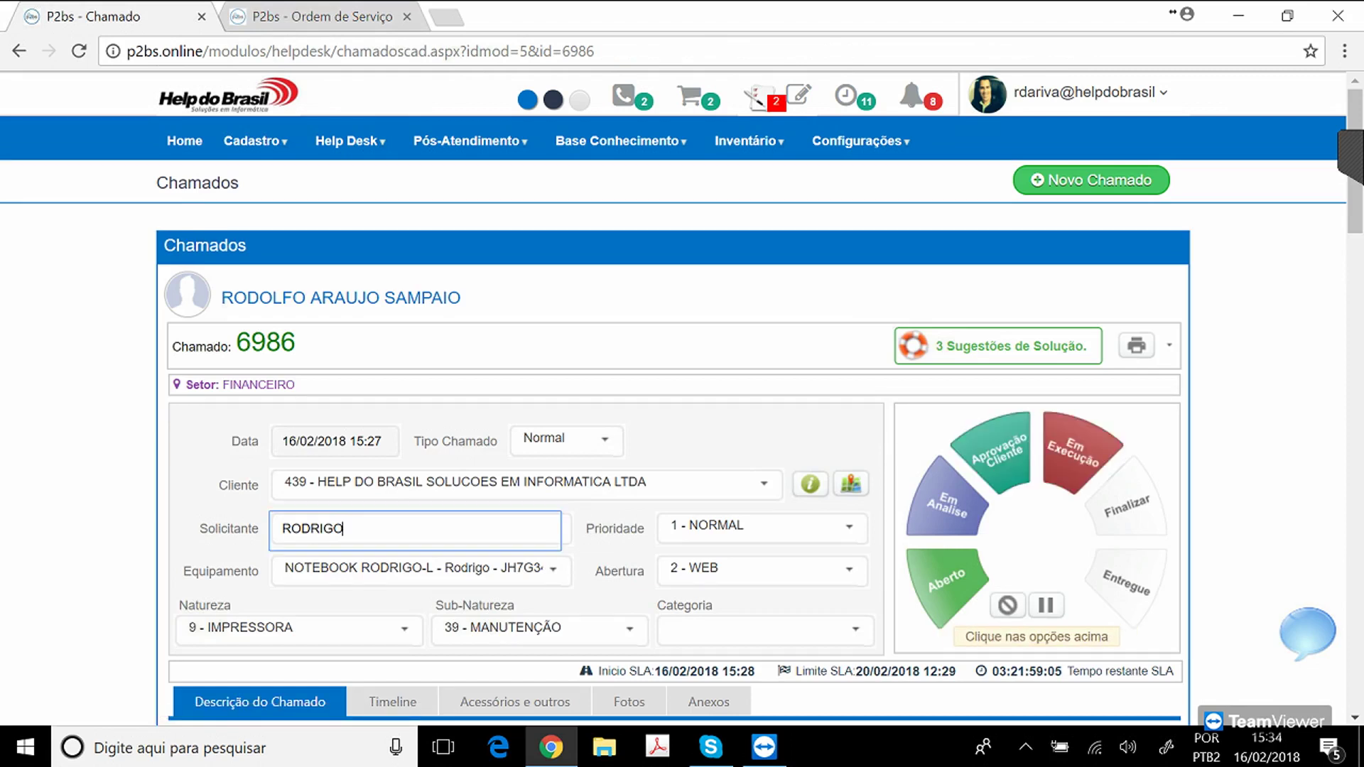
double_click(349, 529)
left_click(350, 529)
key("Tab")
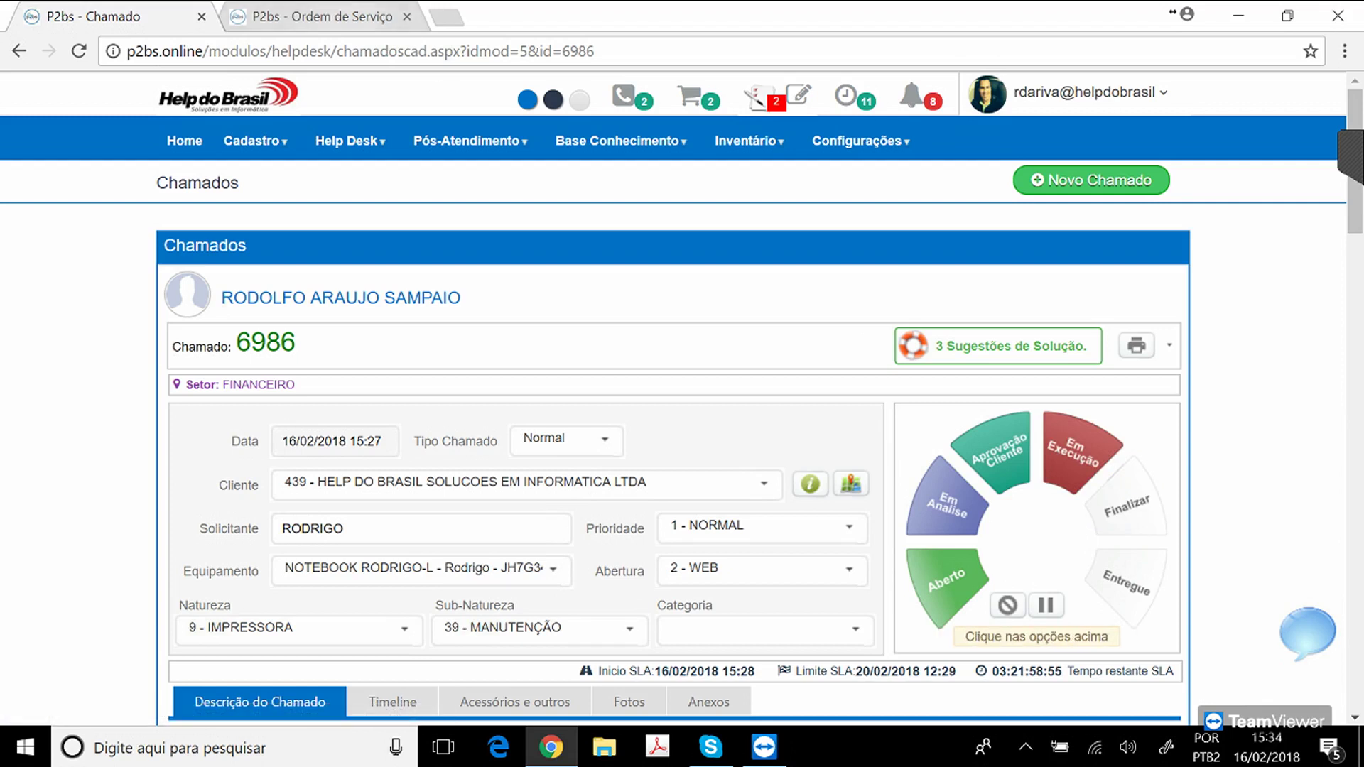
key("ctrl+Tab")
Load Gmail in the current tab from the address bar.
key("ctrl+l")
type("GM")
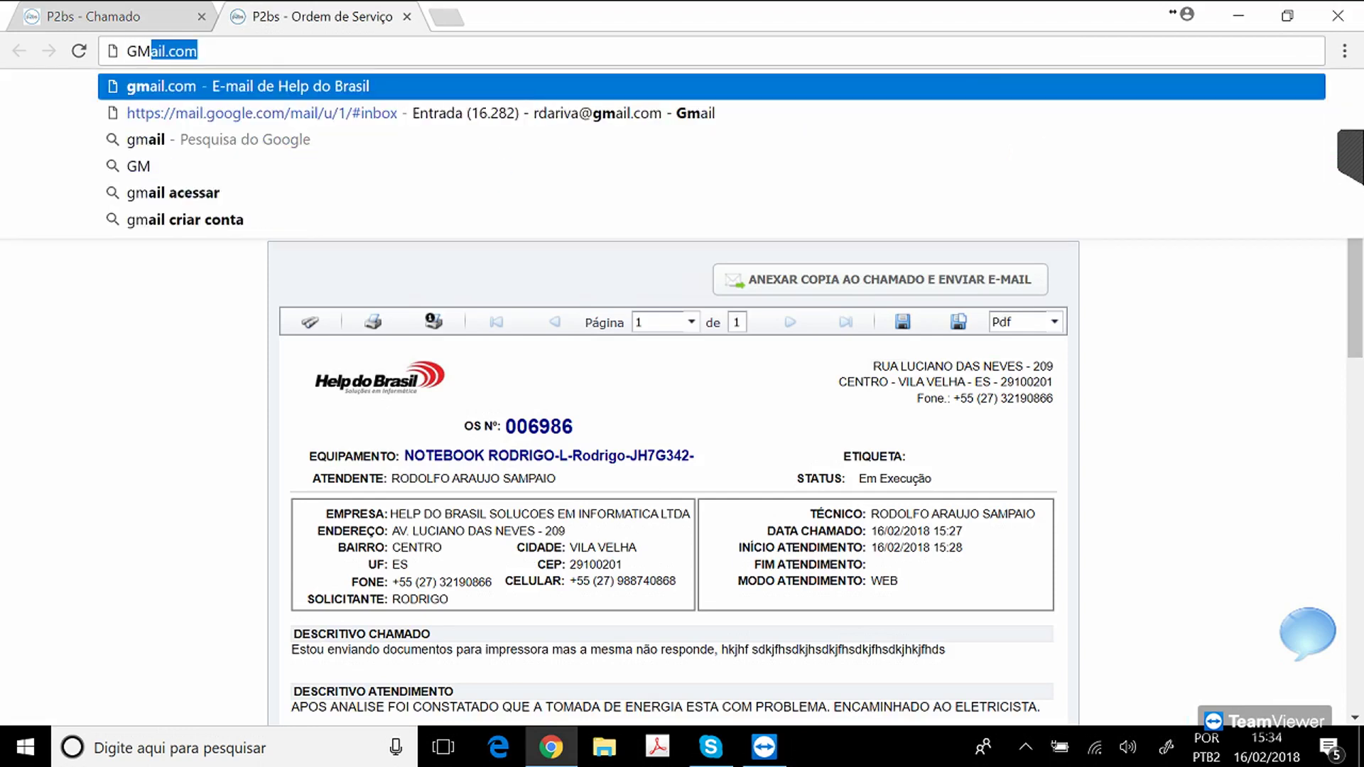
key("Return")
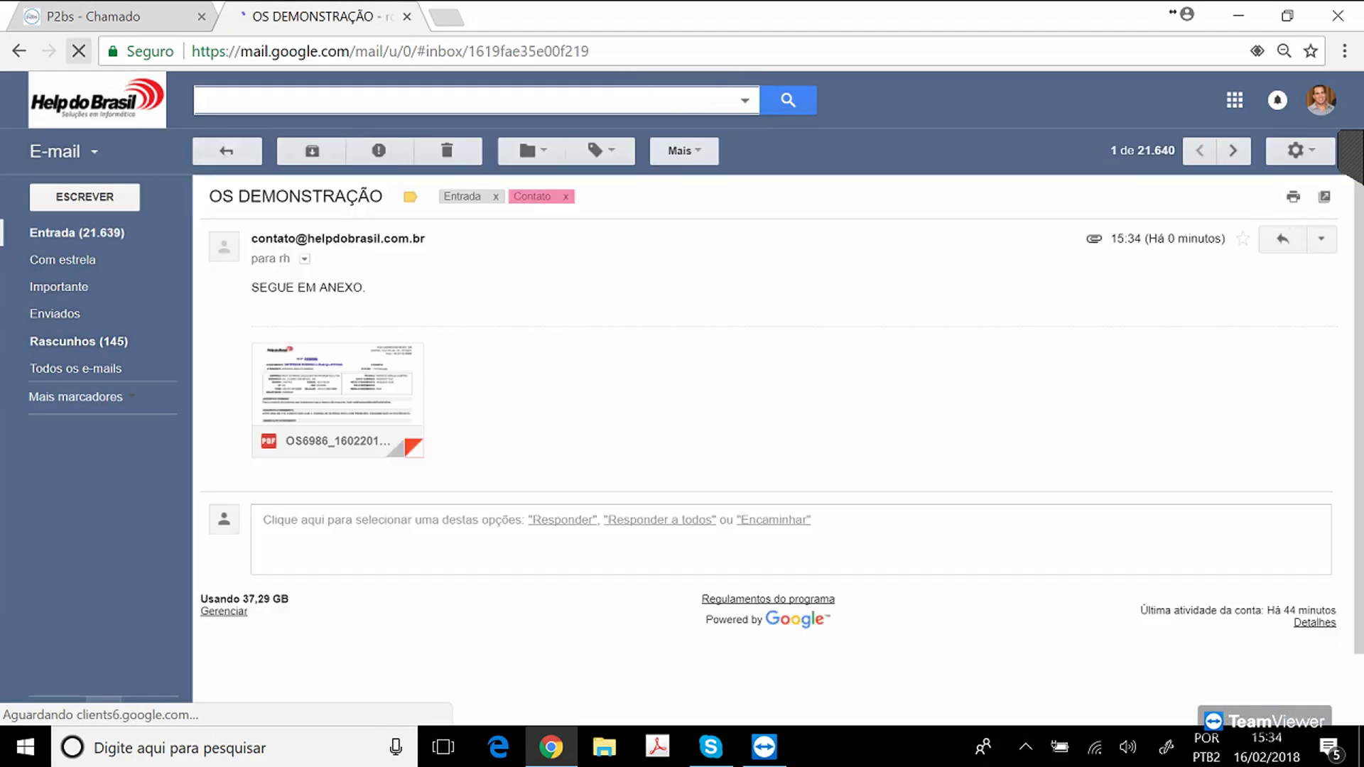
left_click(19, 51)
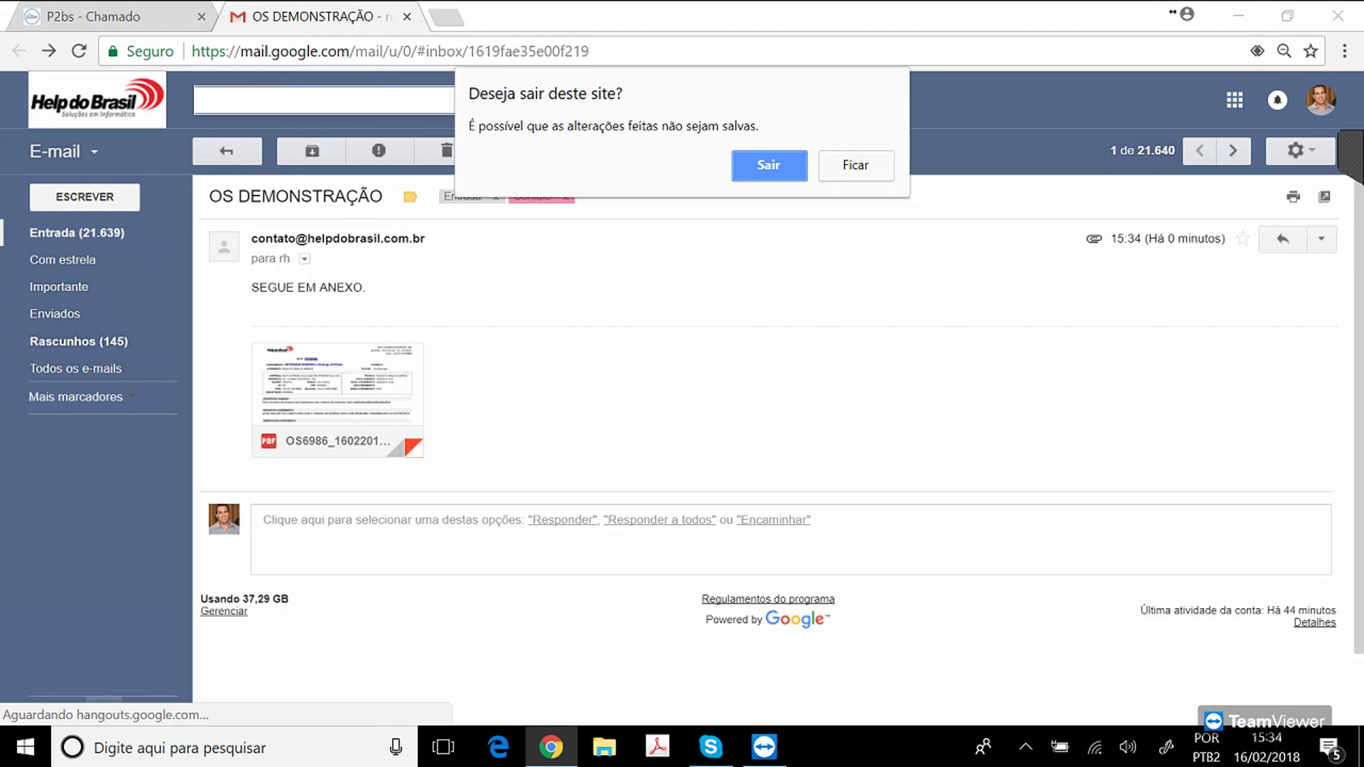
key("Return")
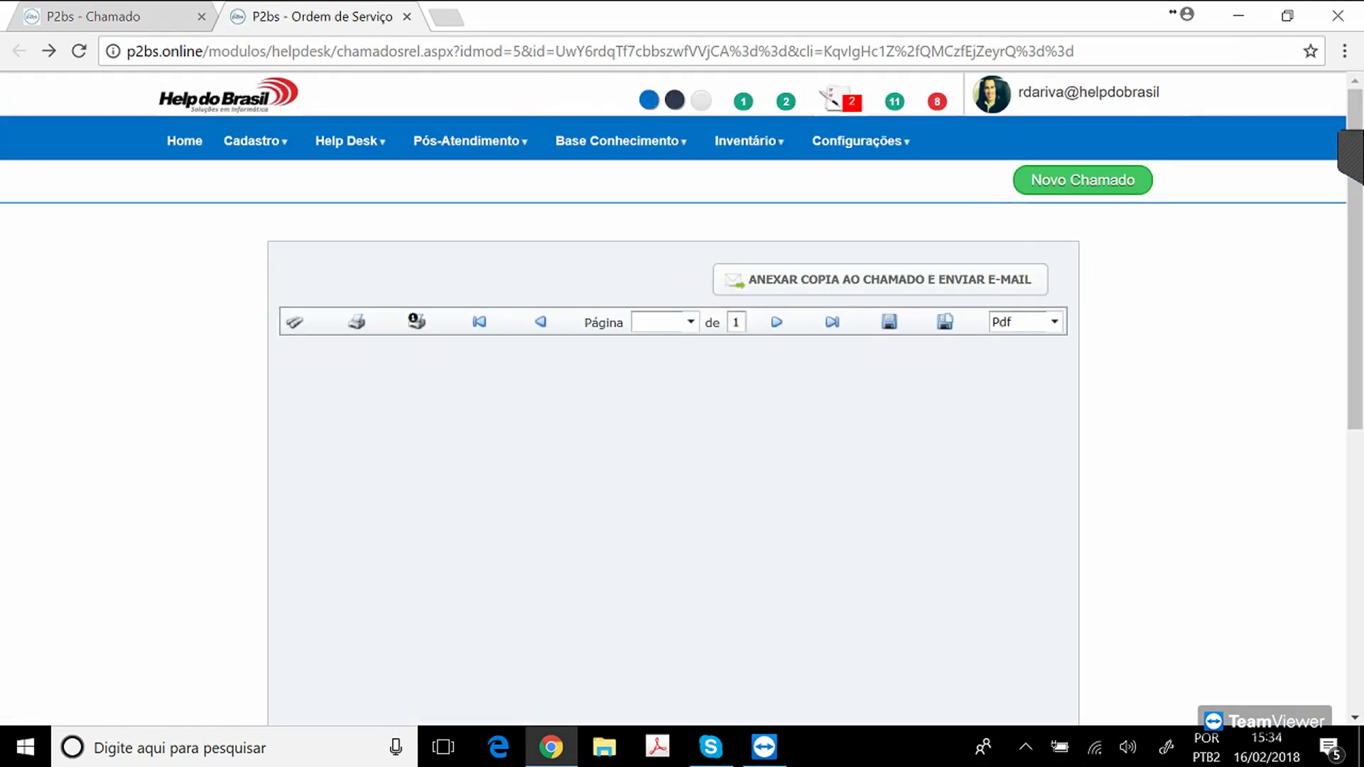
left_click(49, 52)
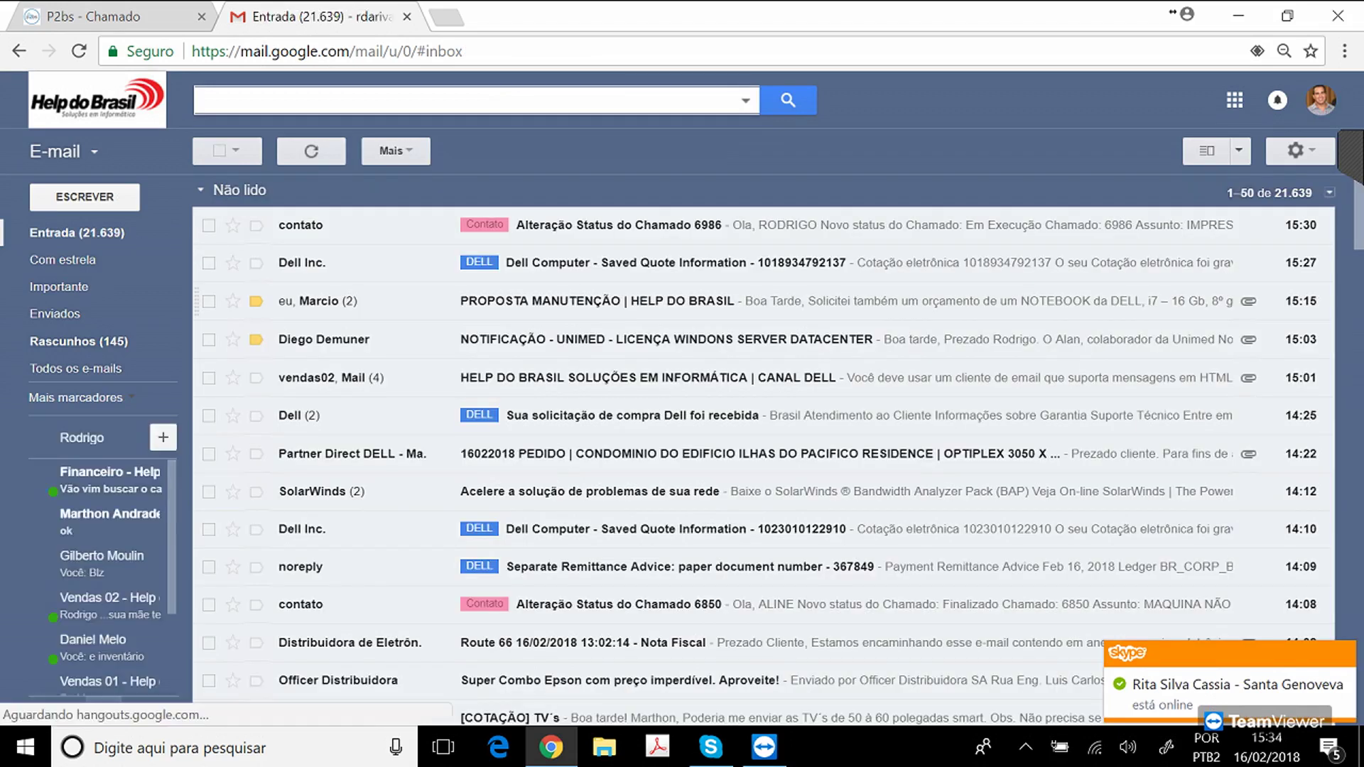
Read the 'Alteração Status do Chamado 6986' e-mail, then close the mail tab.
left_click(618, 225)
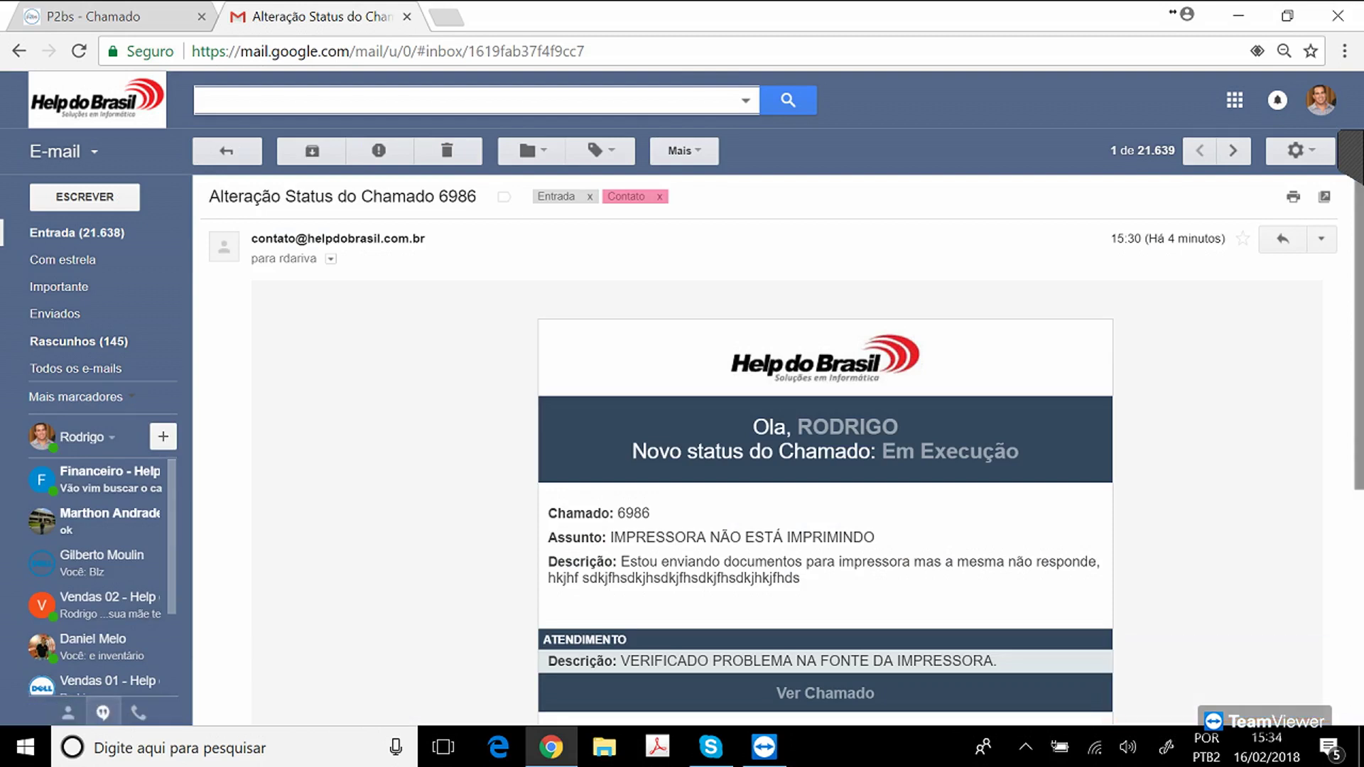
scroll(782, 427, "down", 3)
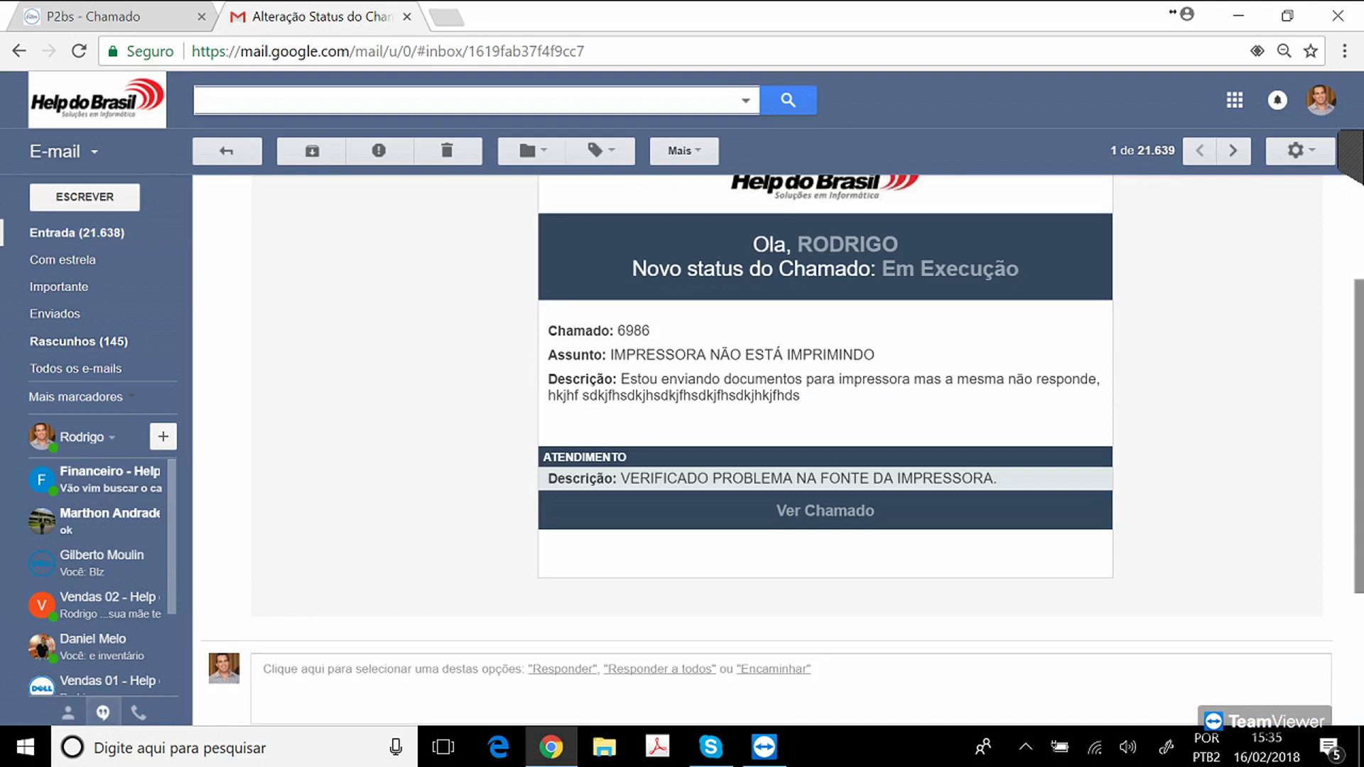
scroll(781, 426, "down", 2)
scroll(782, 426, "up", 6)
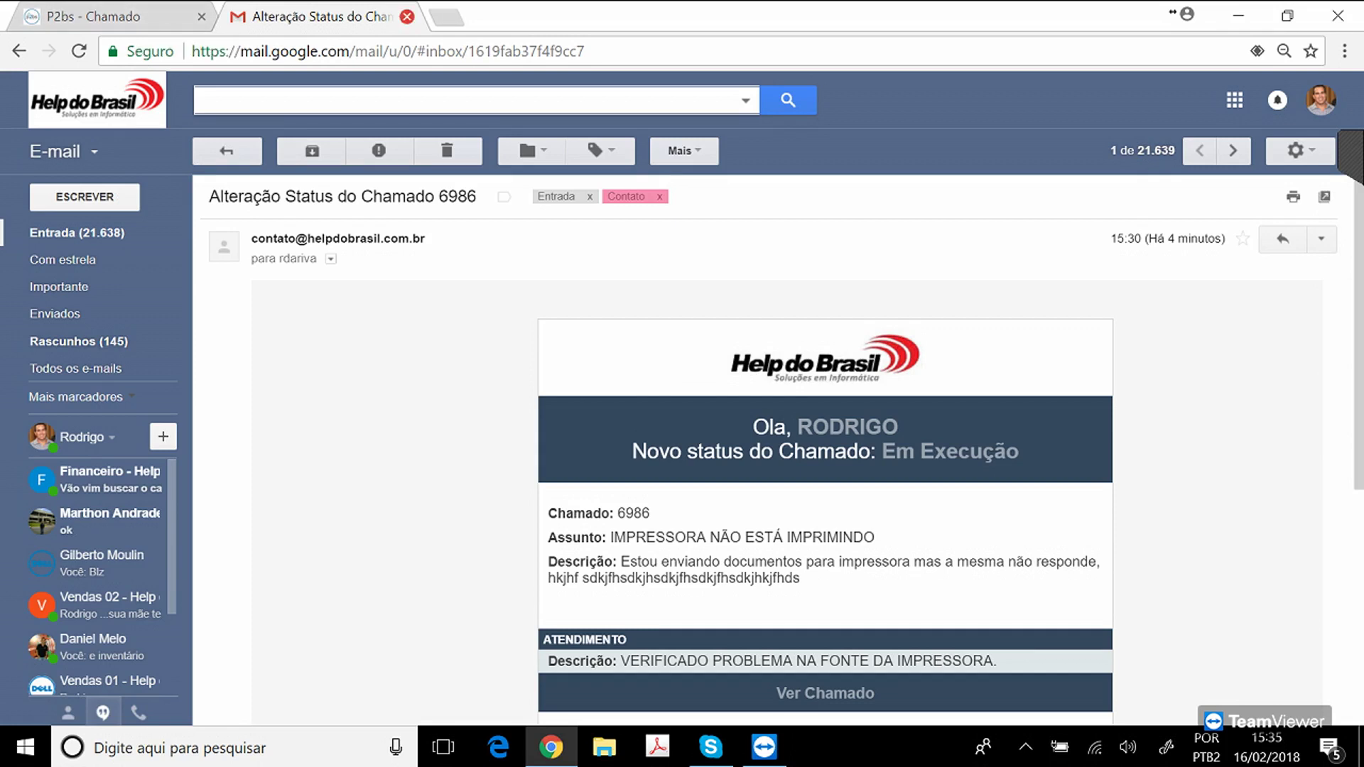
left_click(406, 16)
left_click(1239, 15)
left_click(1025, 746)
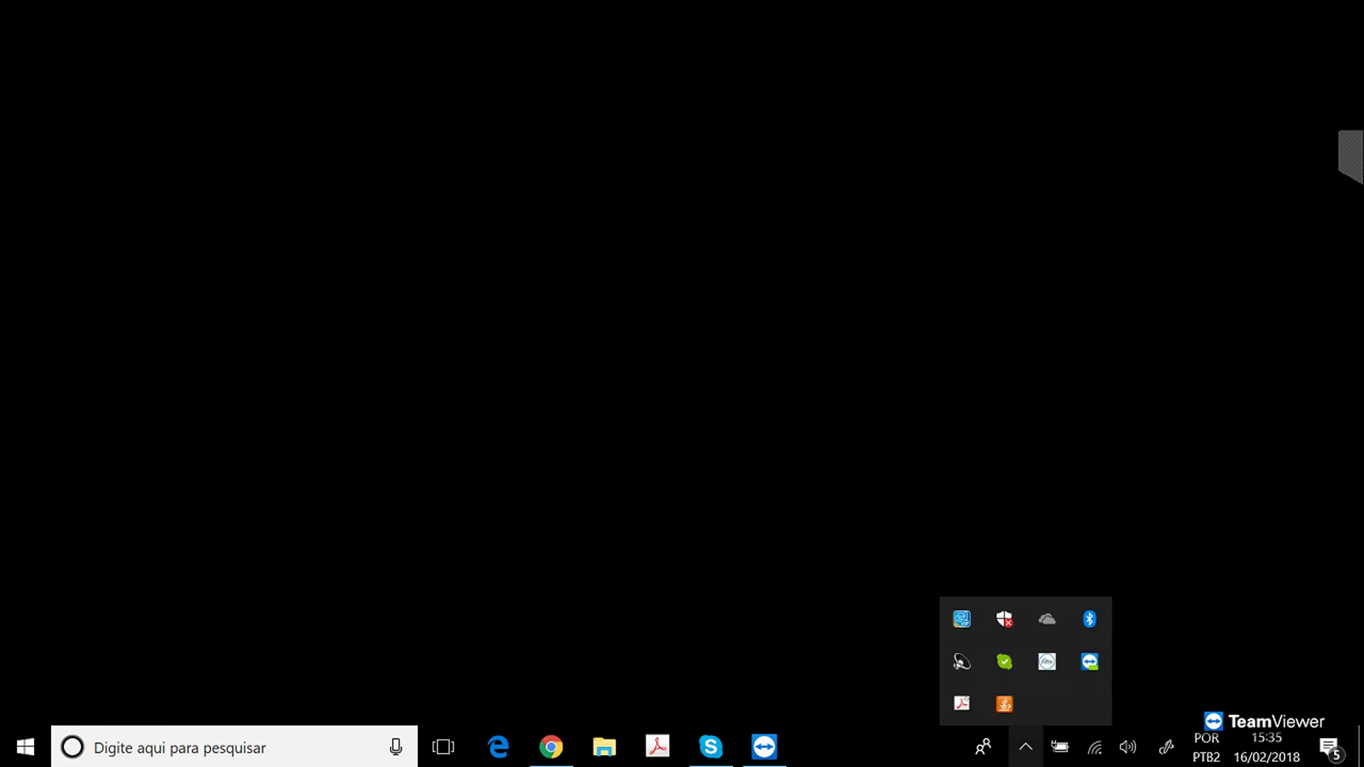
left_click(1047, 661)
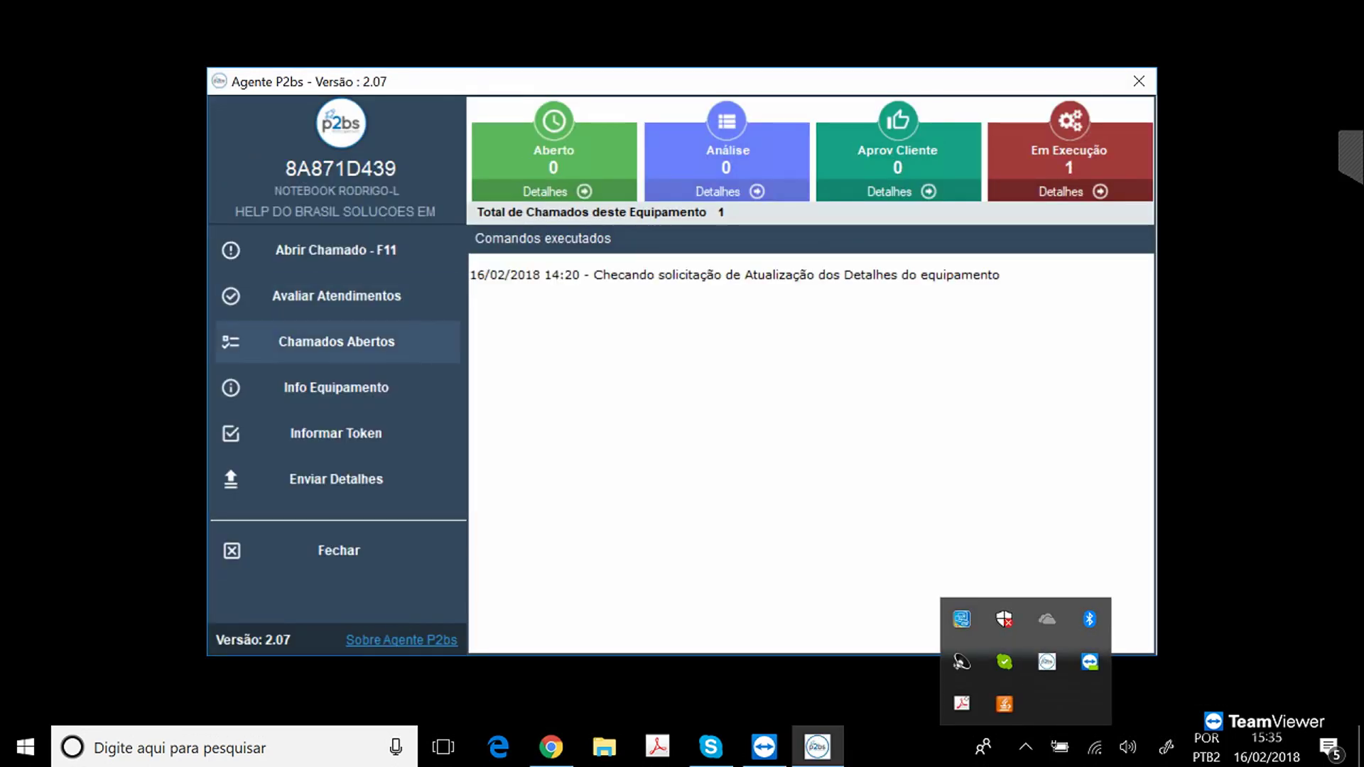
left_click(336, 342)
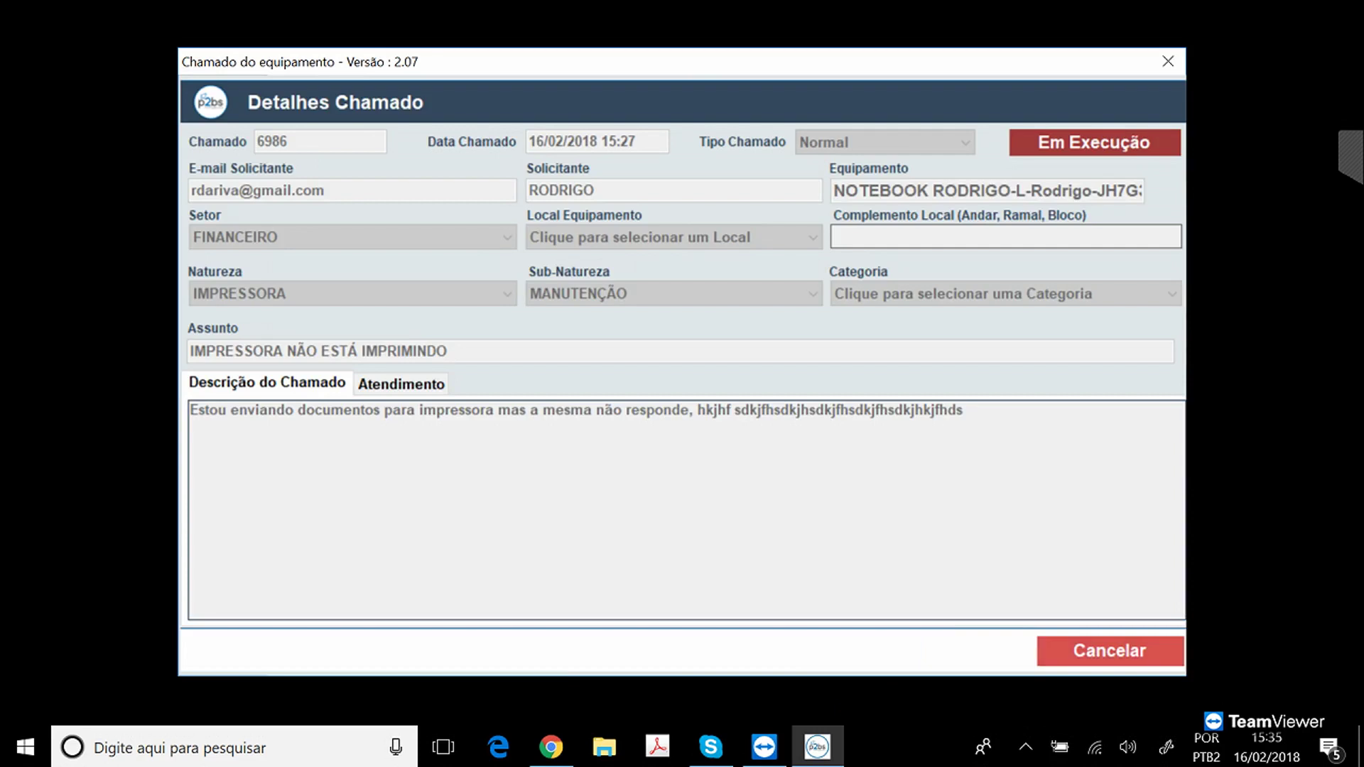
left_click(401, 383)
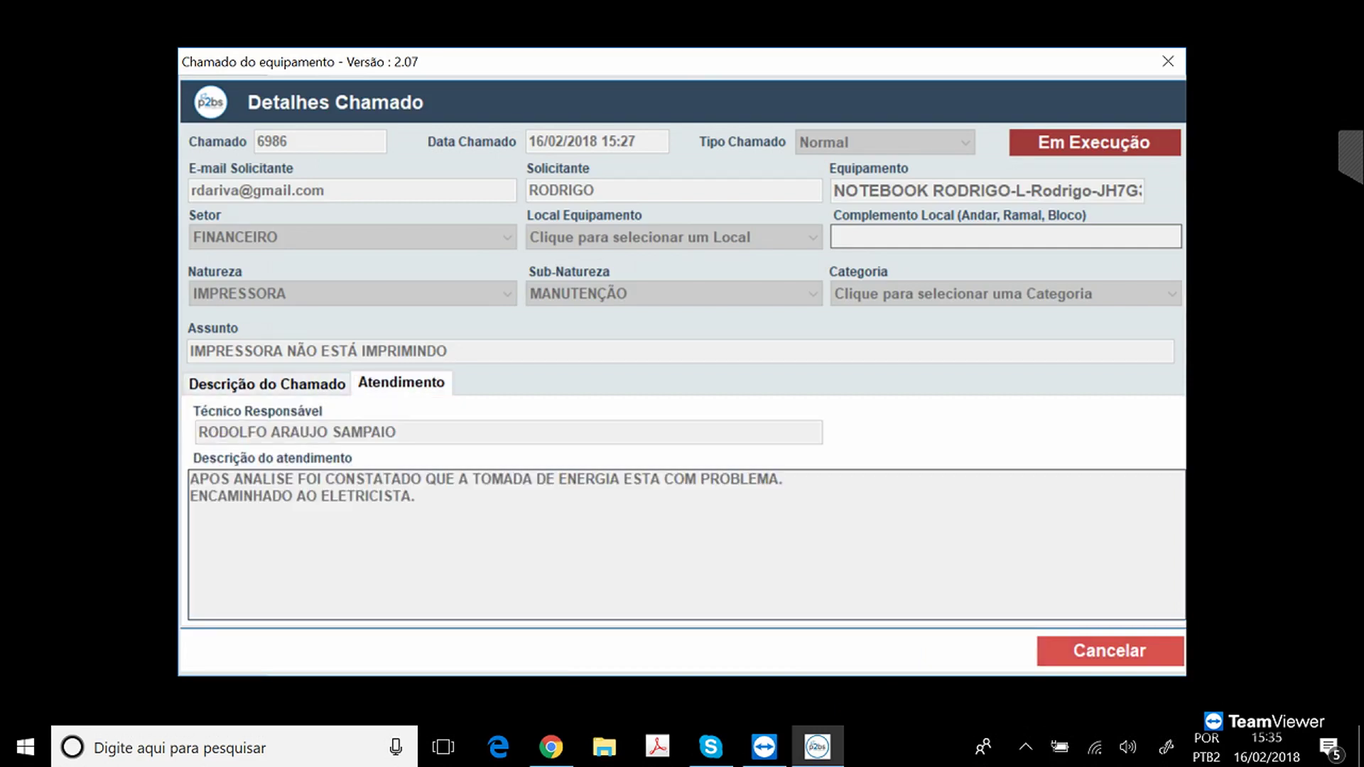
left_click(1110, 651)
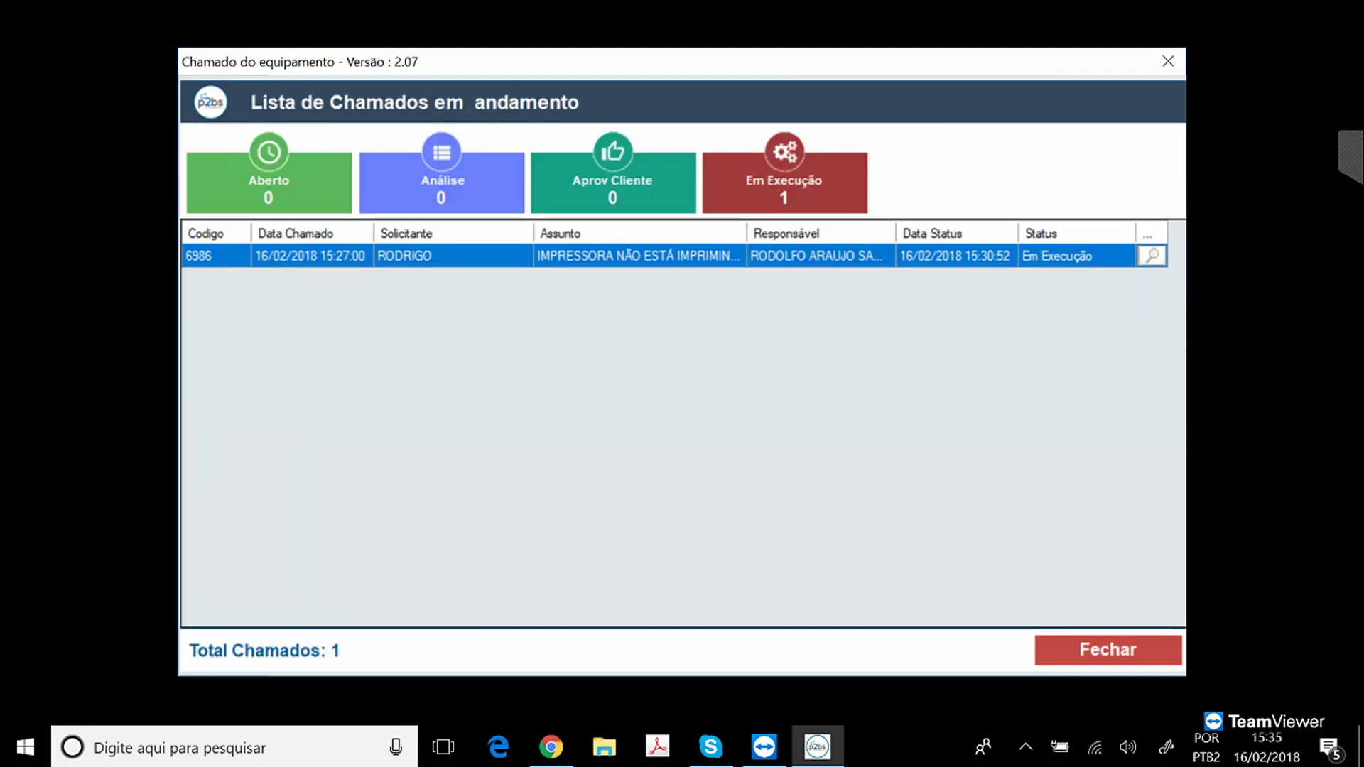
left_click(1108, 650)
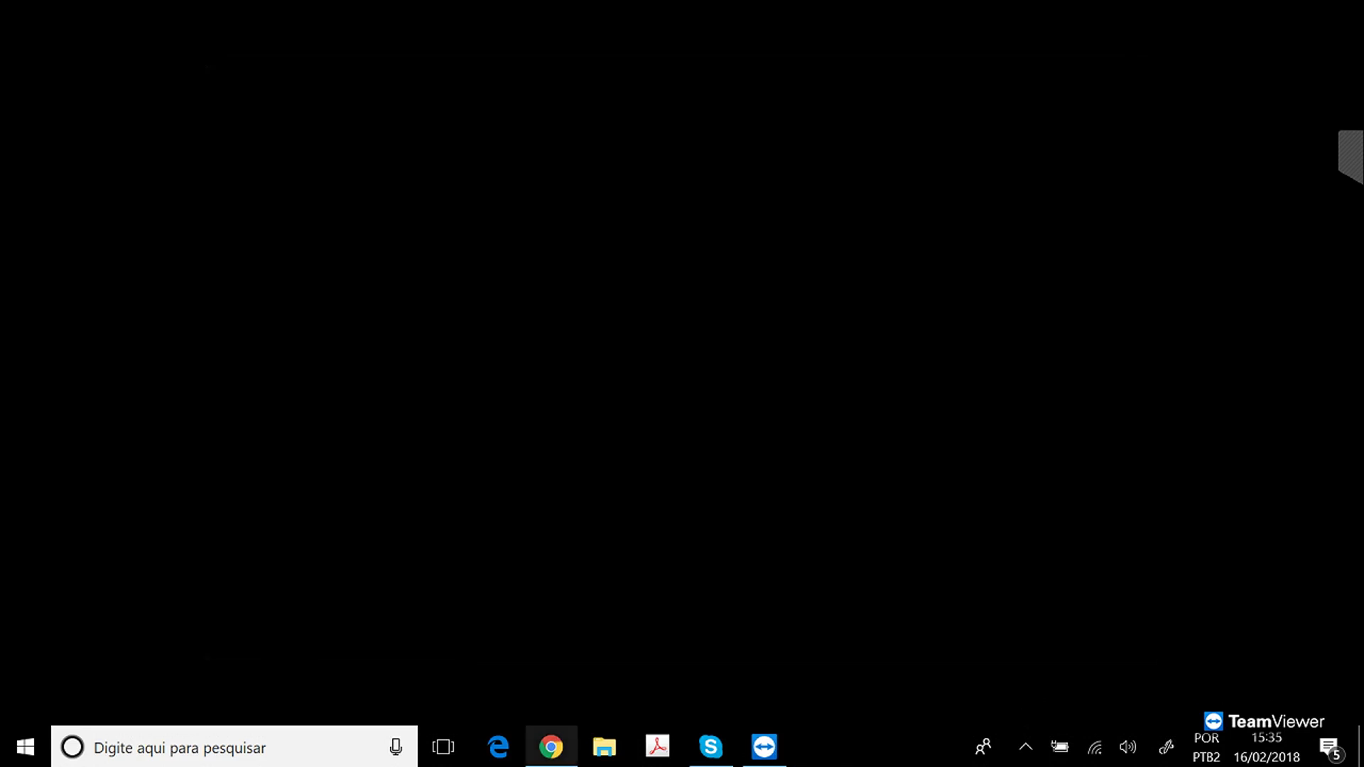
left_click(550, 747)
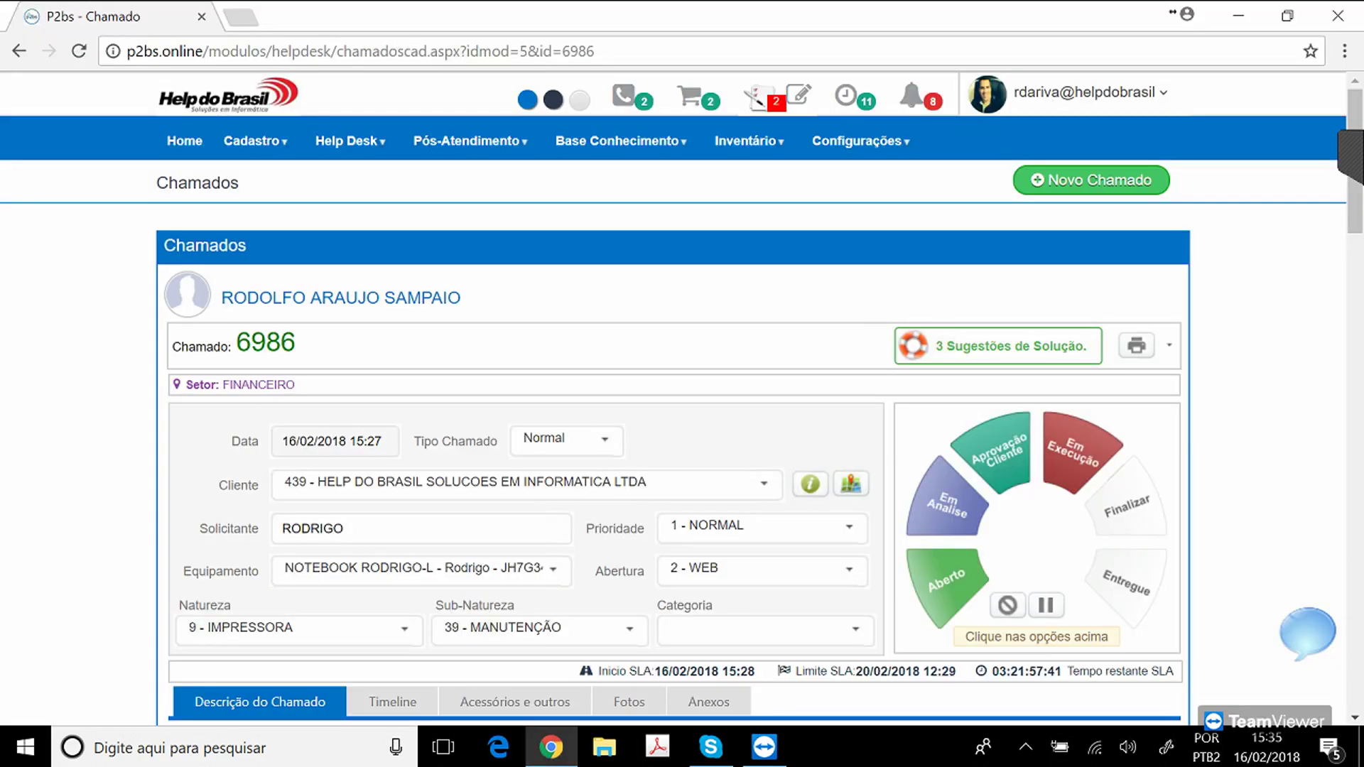
left_click(1168, 346)
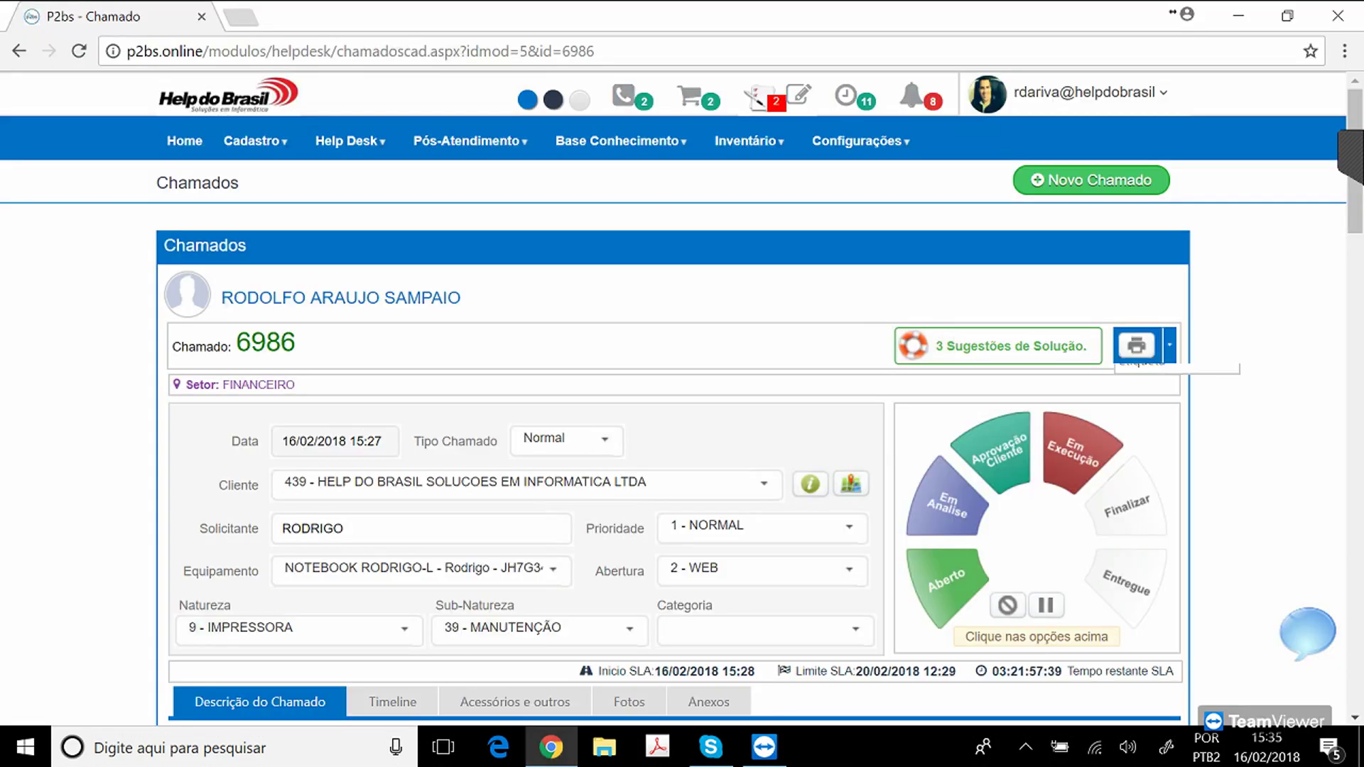
left_click(1142, 429)
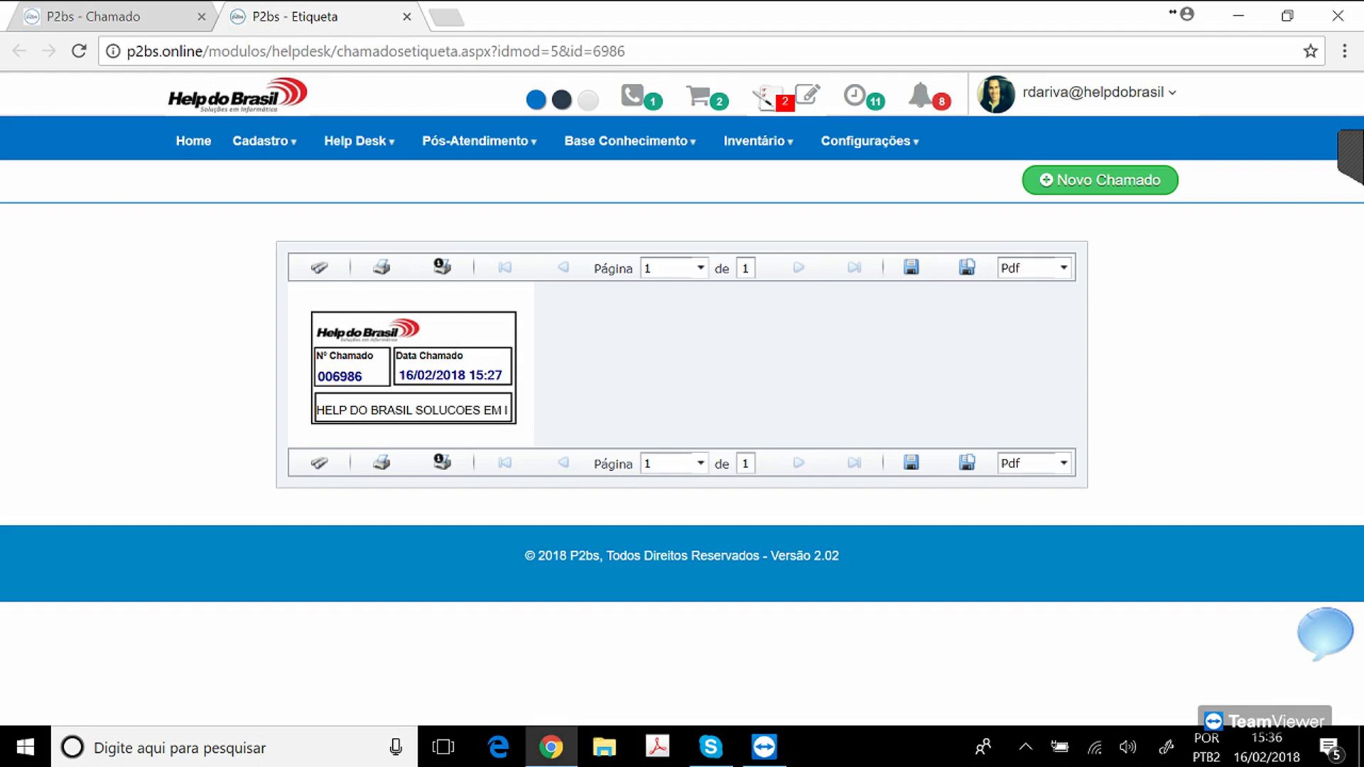
left_click(407, 17)
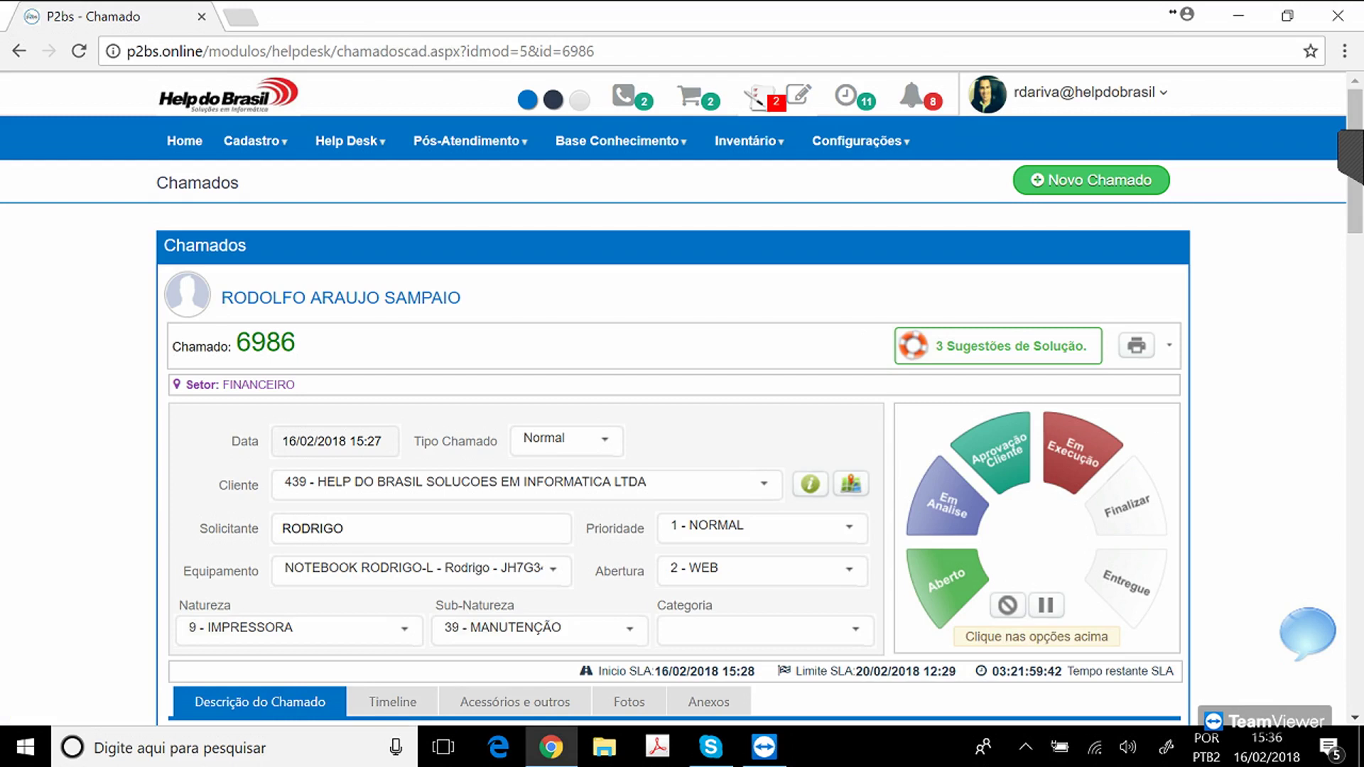
Pause ticket 6986's SLA with reason '31 - ENVIO PARA CONSERTO FORNECEDOR' and confirm.
left_click(1045, 605)
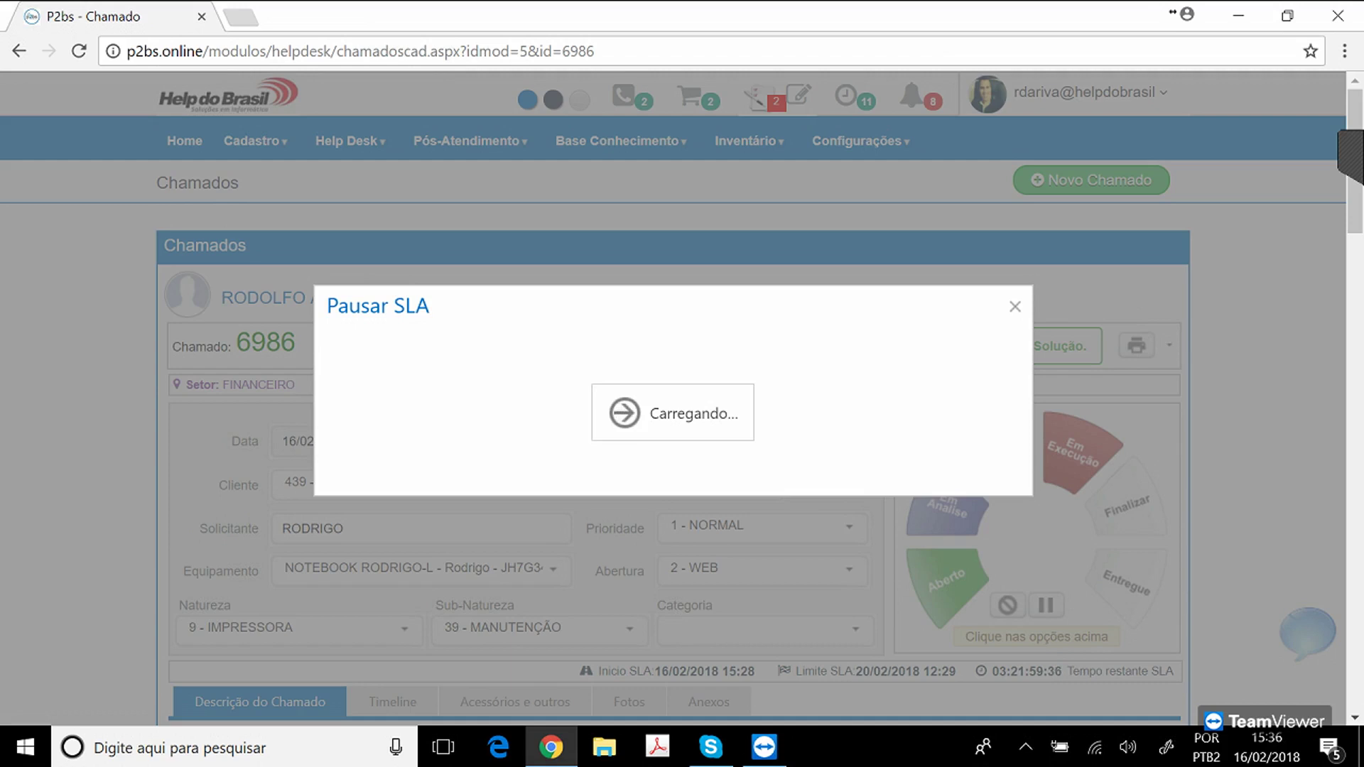
left_click(919, 358)
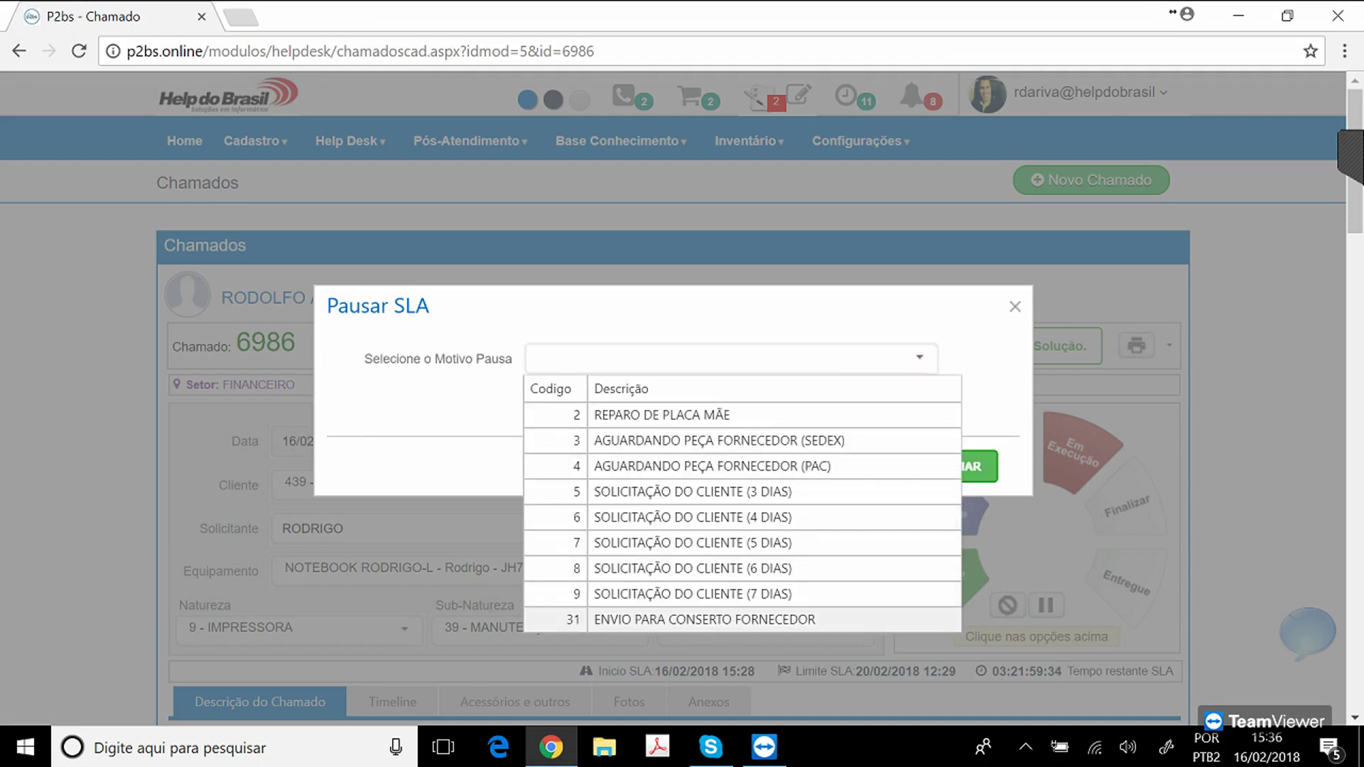
left_click(703, 620)
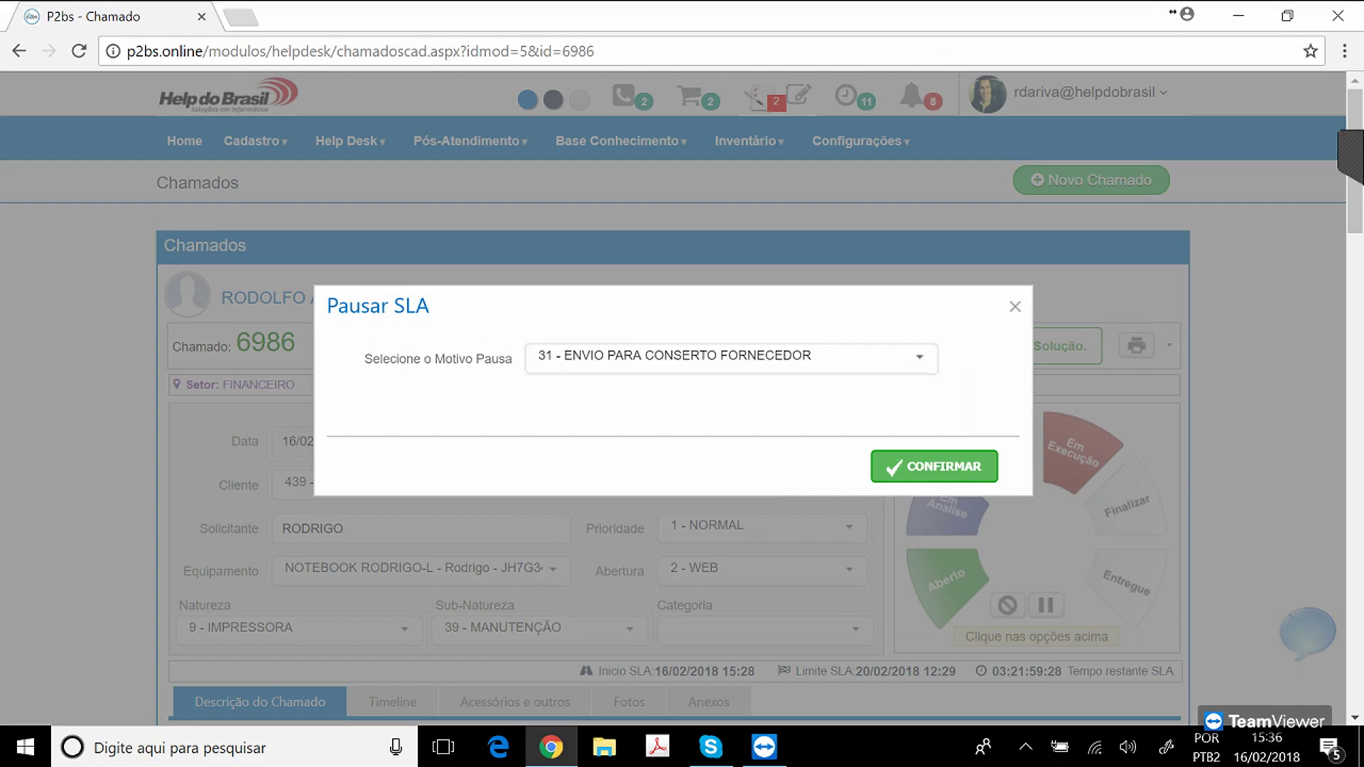
left_click(934, 467)
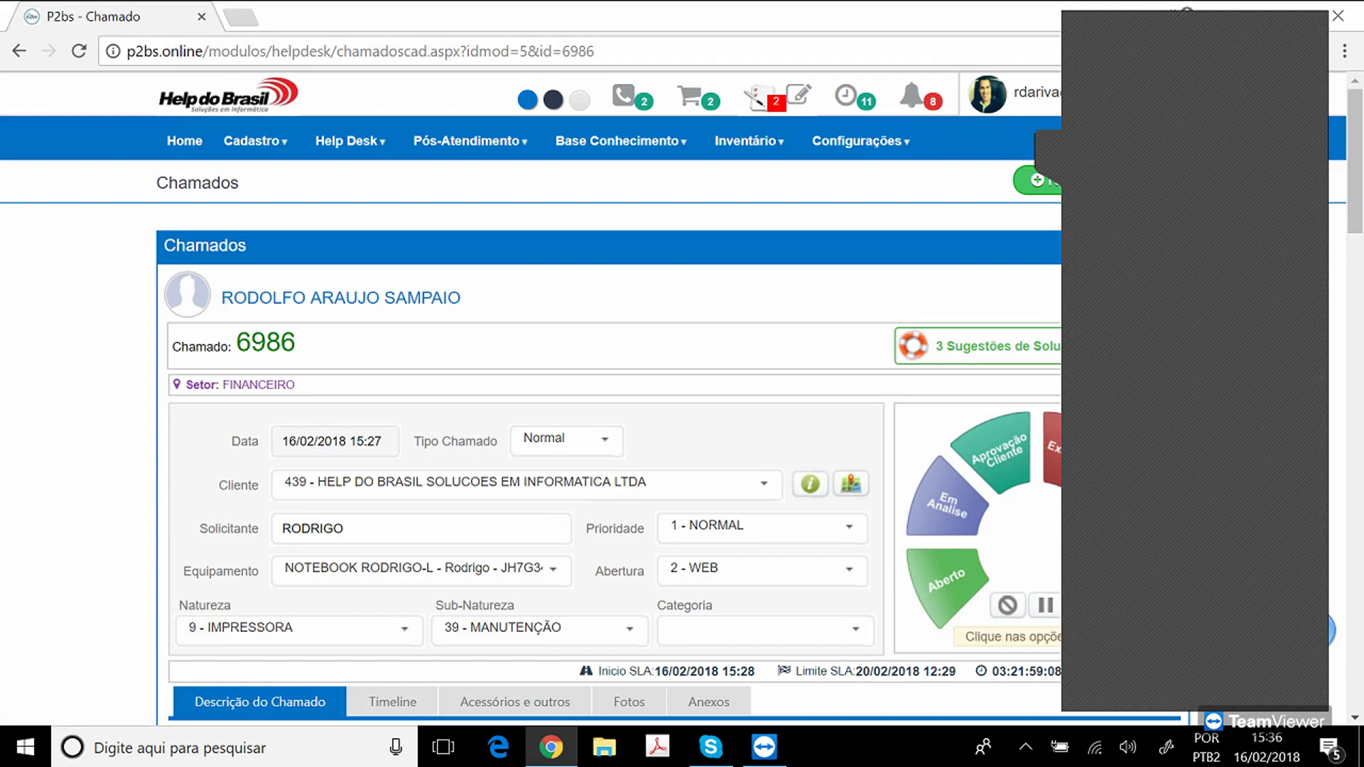
left_click(1048, 150)
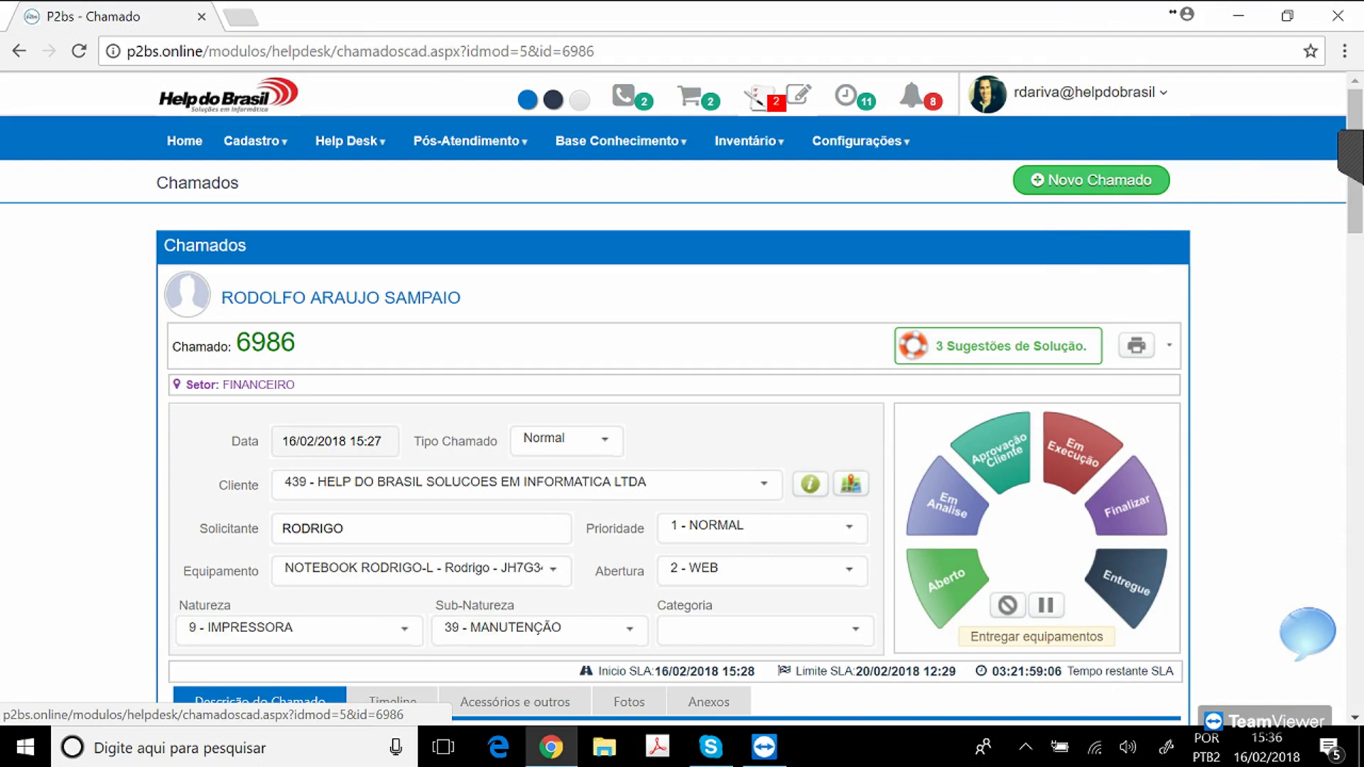
Mark ticket 6986's equipment as Entregue on the status wheel.
left_click(1127, 584)
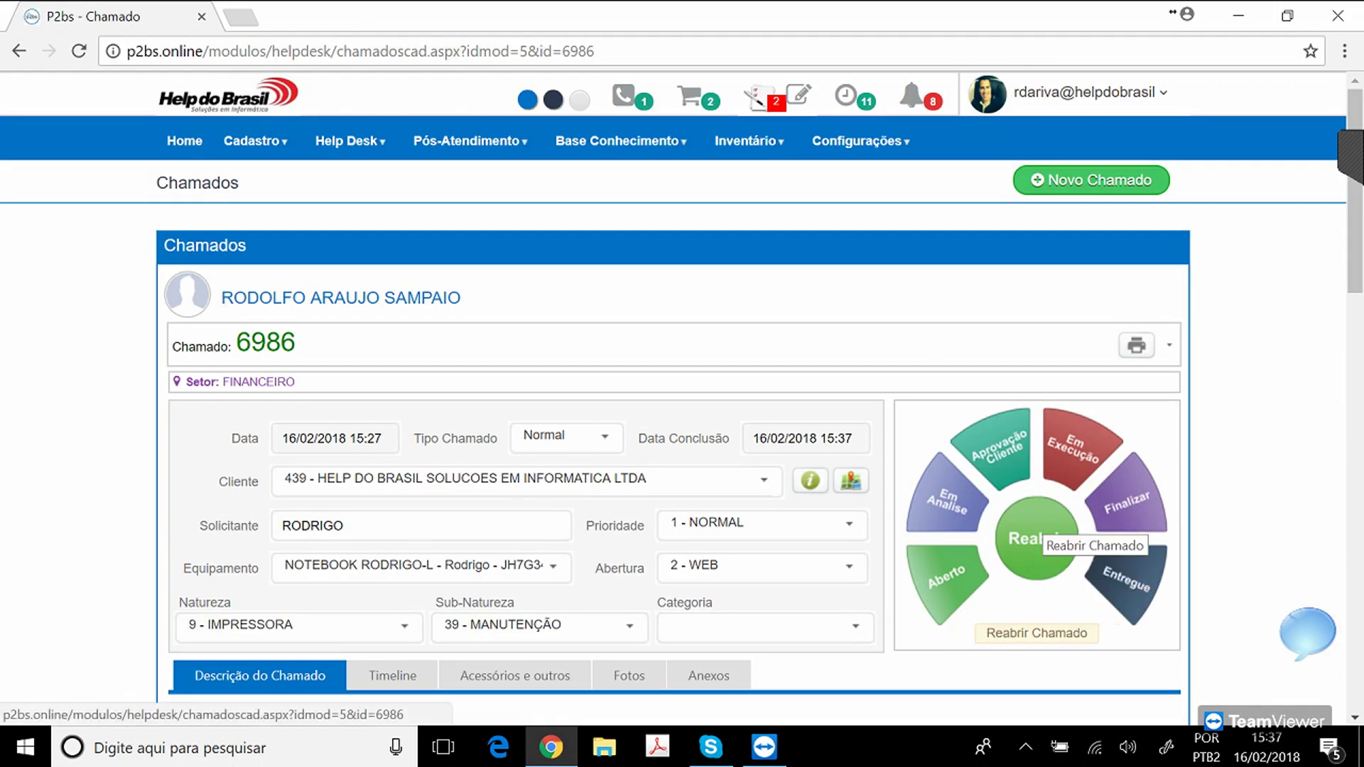
scroll(682, 398, "down", 2)
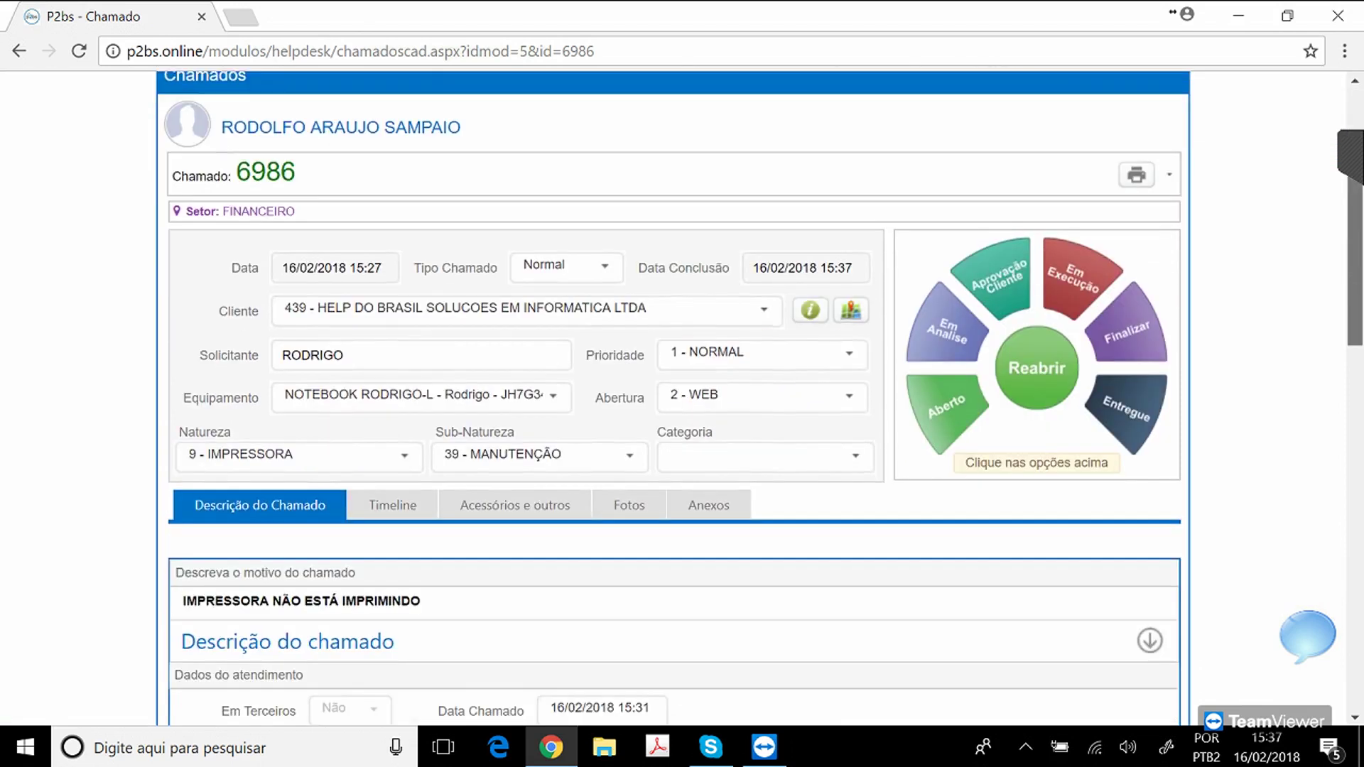
scroll(682, 398, "down", 3)
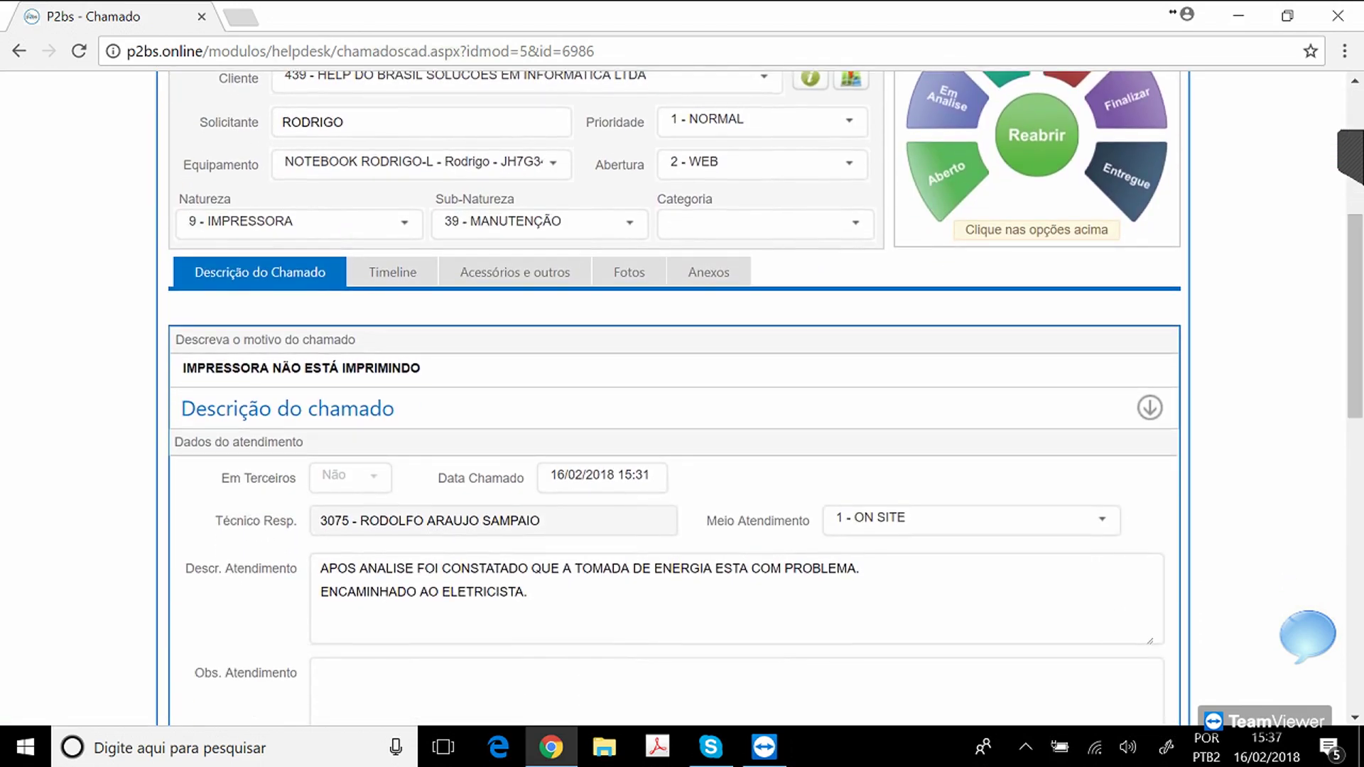
left_click(392, 272)
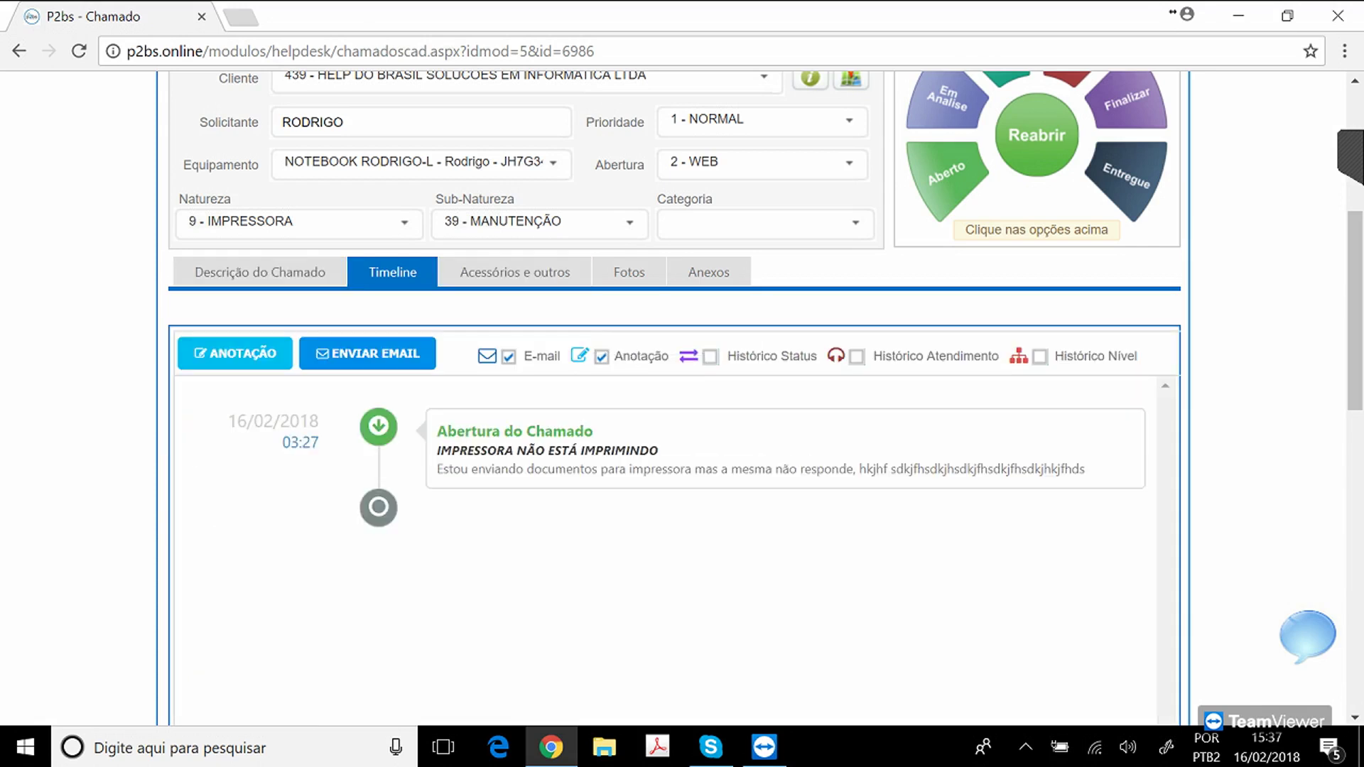
left_click(710, 357)
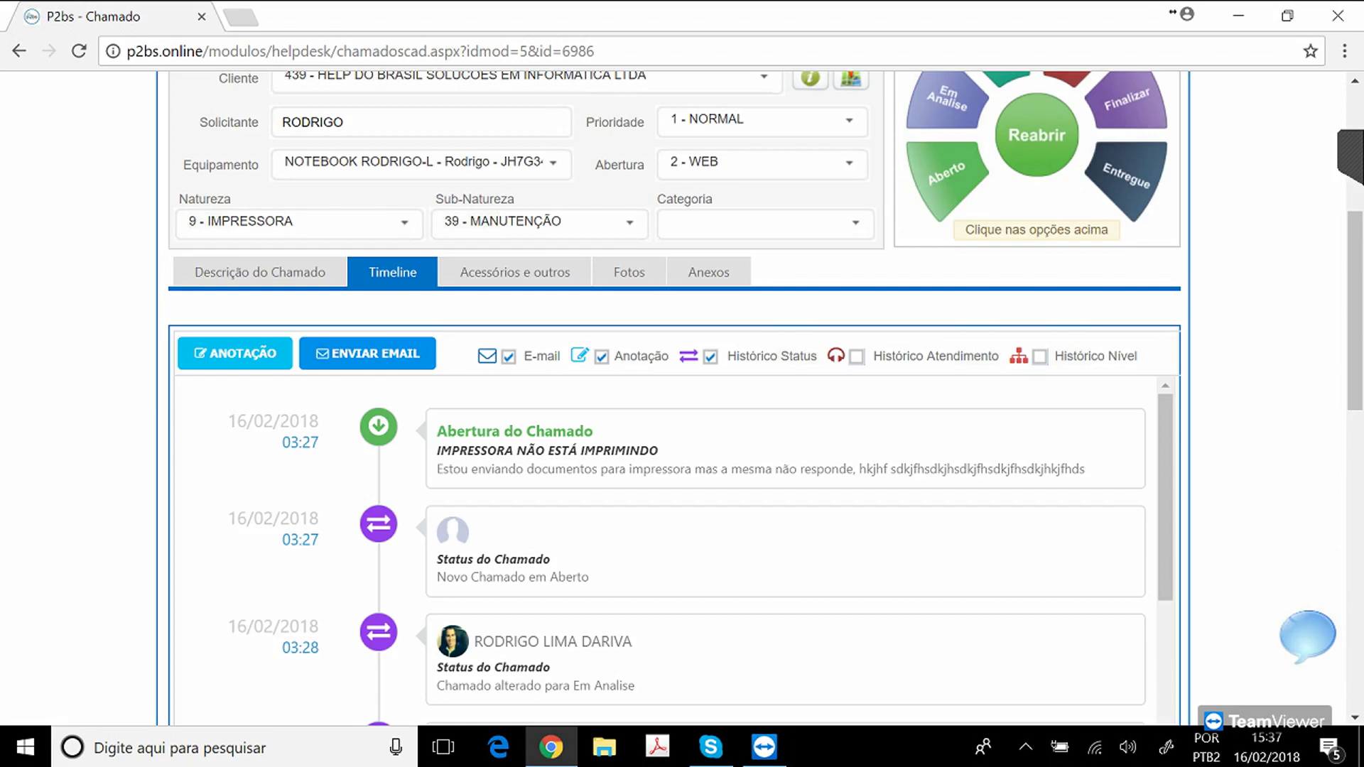
left_click(856, 357)
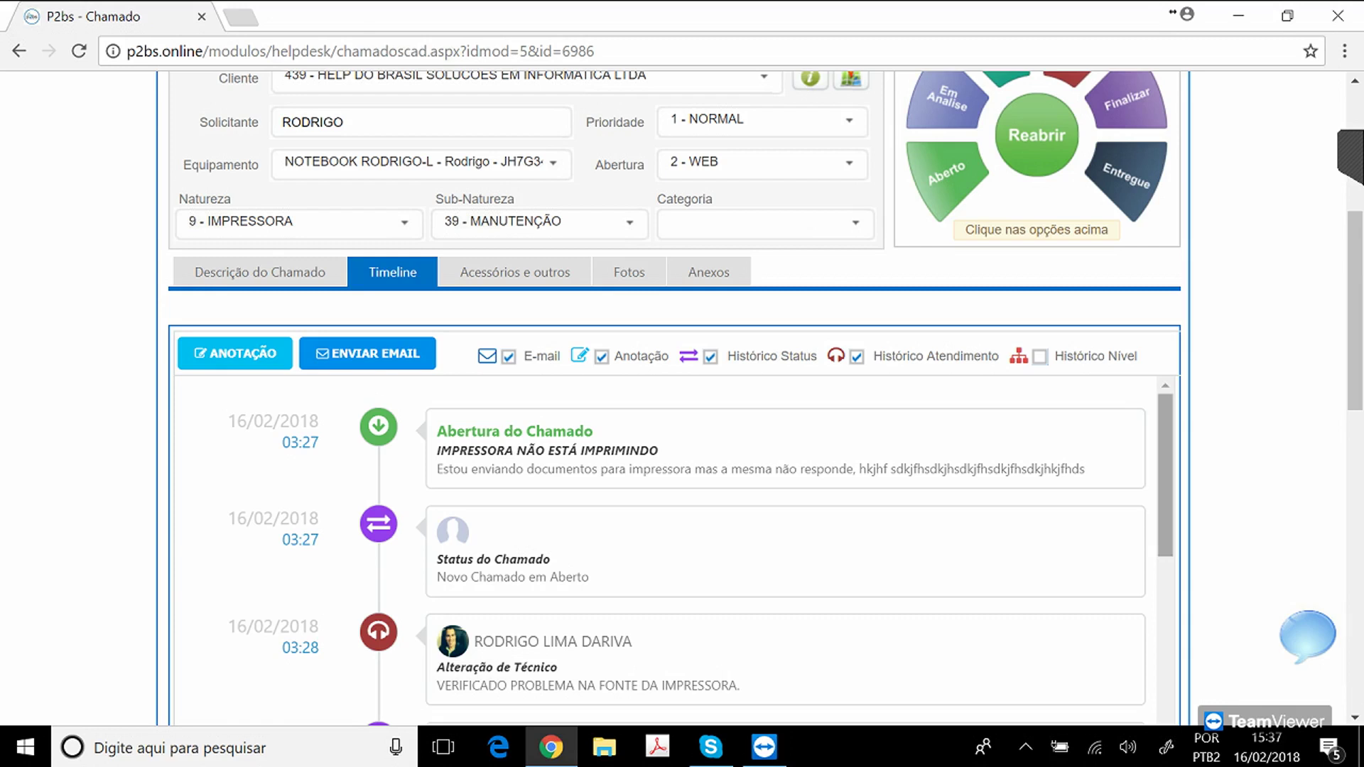
scroll(668, 551, "down", 4)
scroll(668, 550, "down", 4)
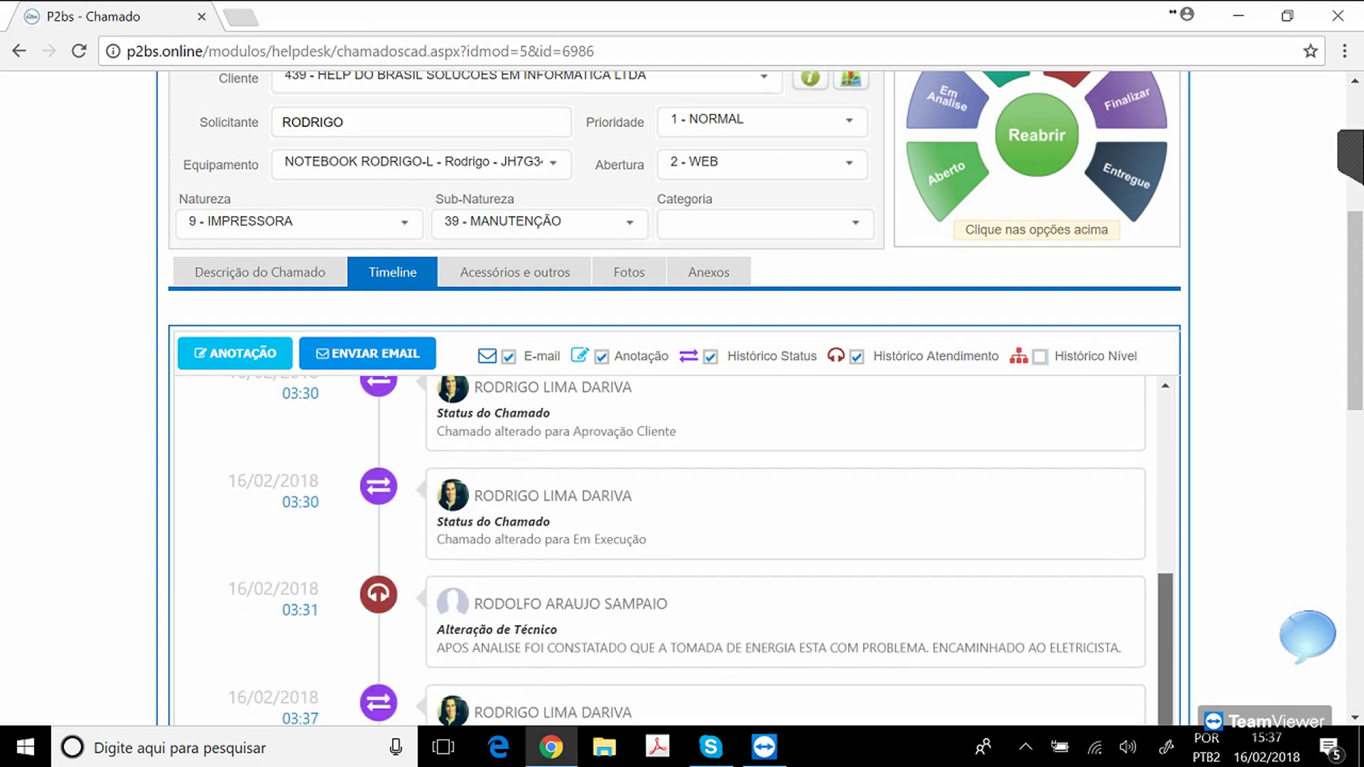
scroll(668, 551, "up", 8)
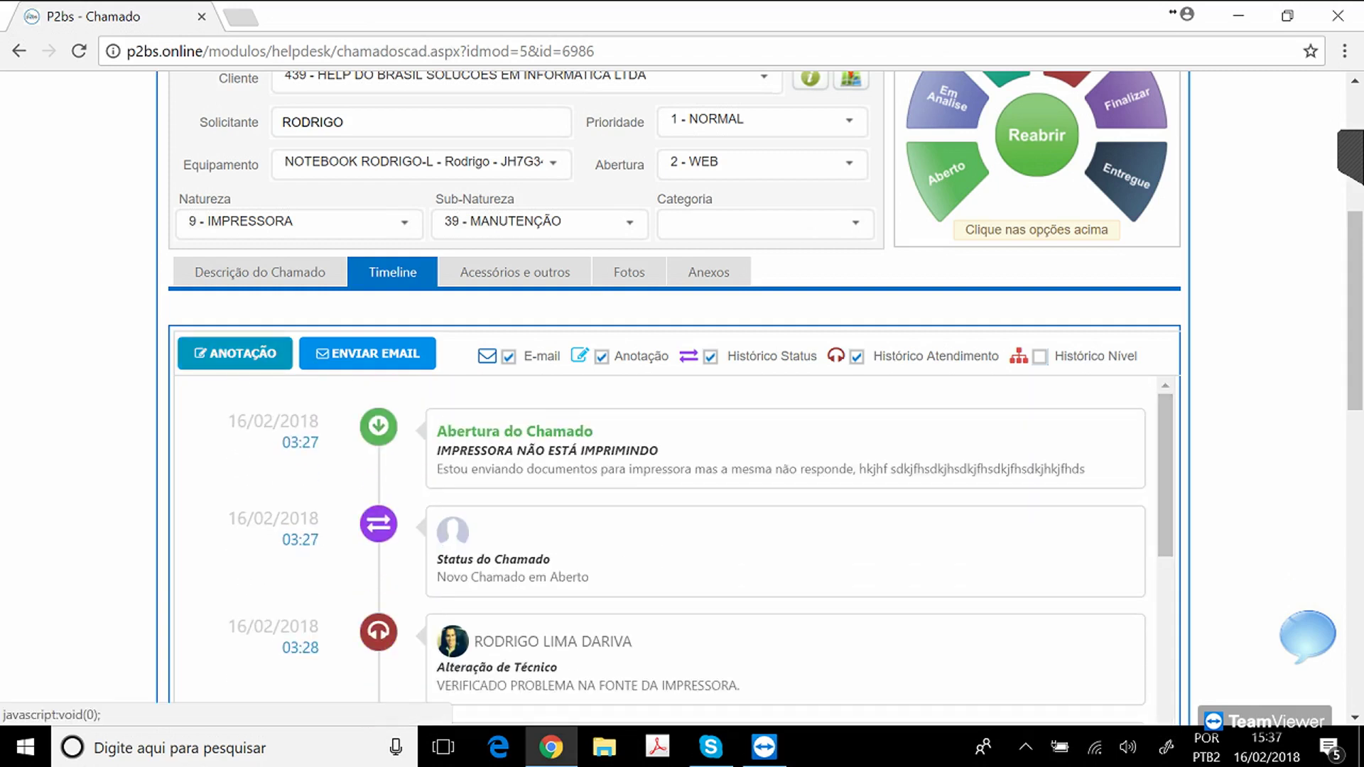
Open and dismiss the Anotação internal note window.
left_click(234, 353)
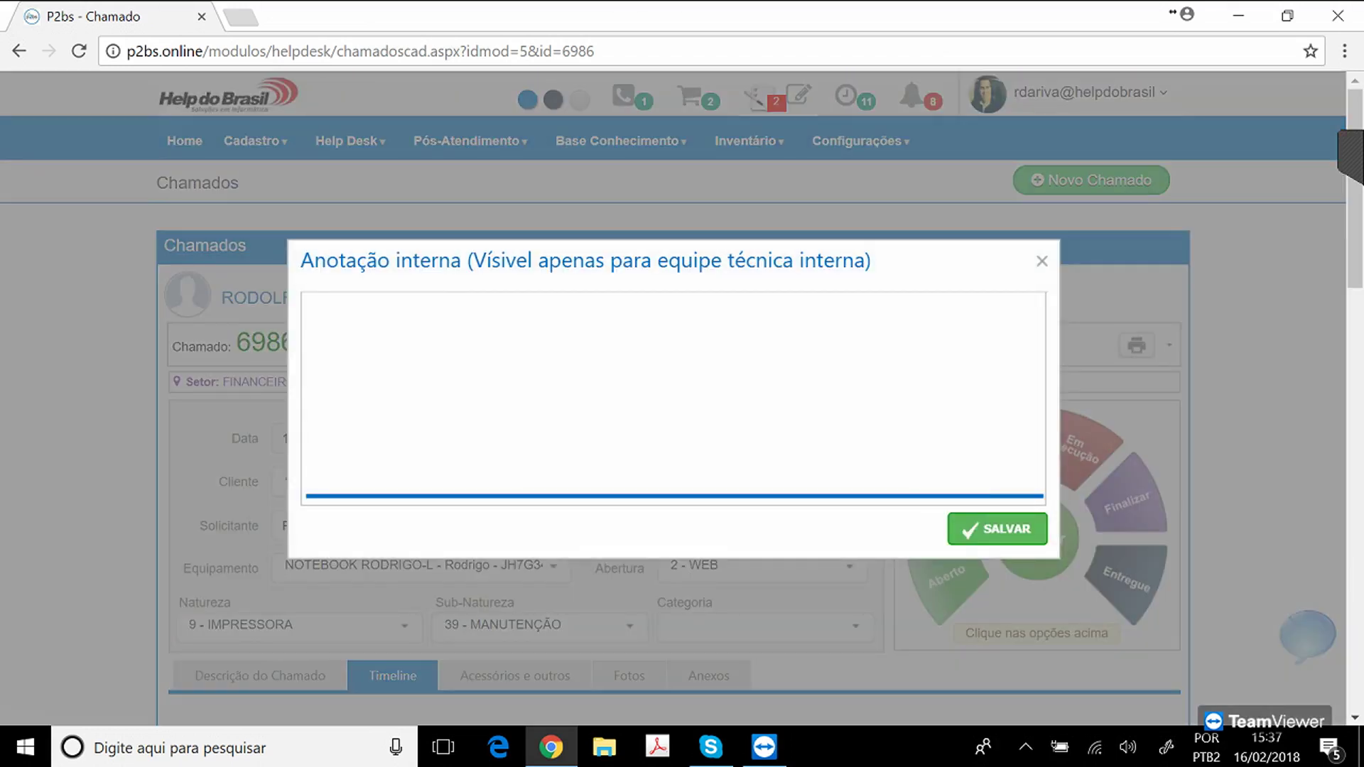
key("Escape")
left_click_drag(1355, 227, 1355, 324)
Send the requester an e-mail with subject 'CHAMADO 123' and body 'TESTE'.
left_click(368, 440)
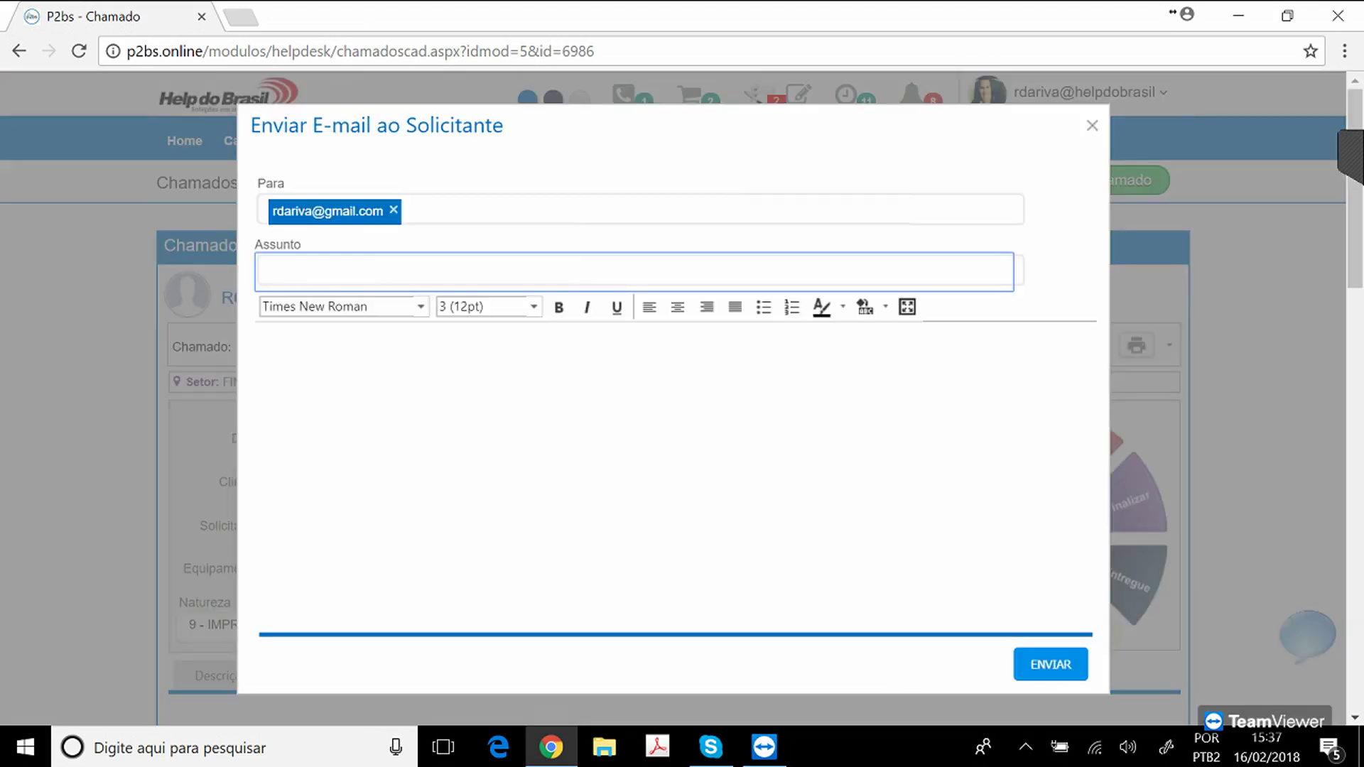
type("CHGAMDO")
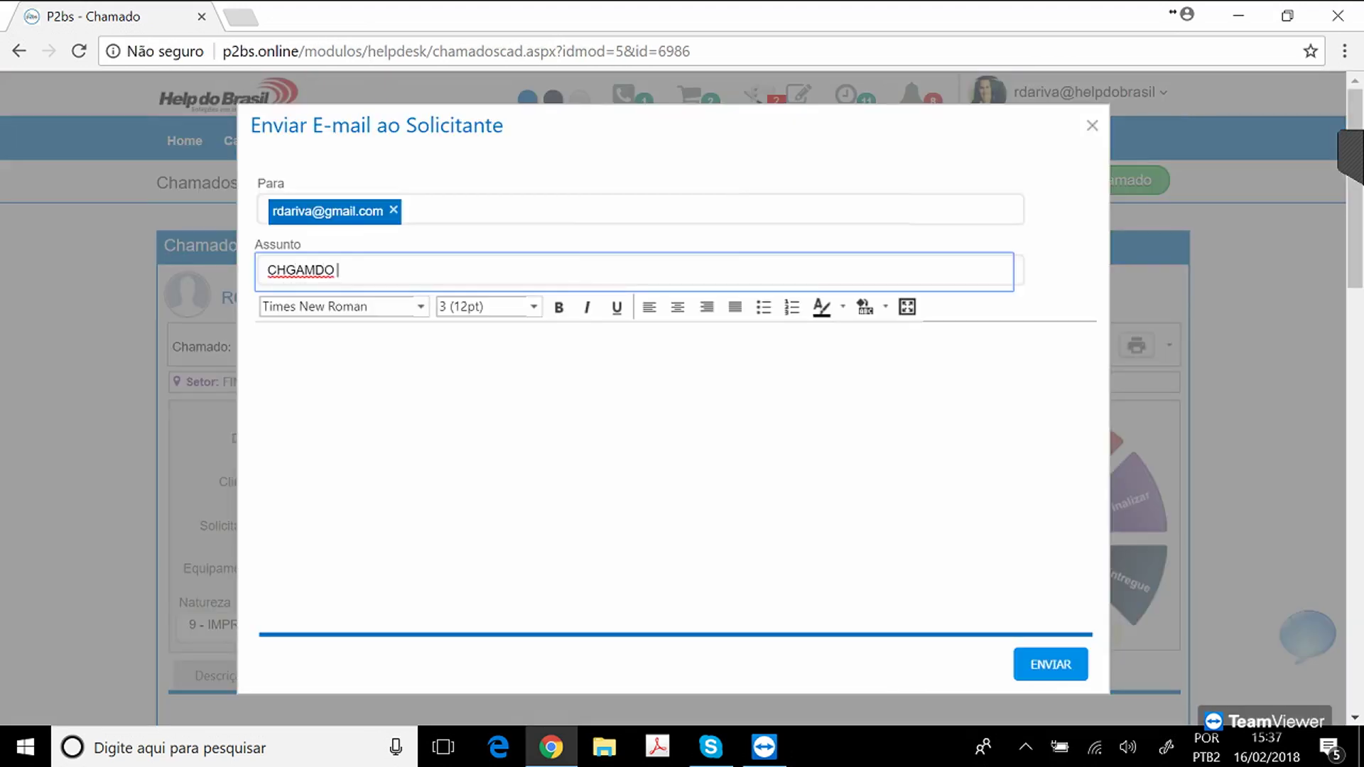
key("BackSpace")
key("BackSpace")
key("BackSpace")
key("BackSpace")
key("BackSpace")
type("AMADO 123")
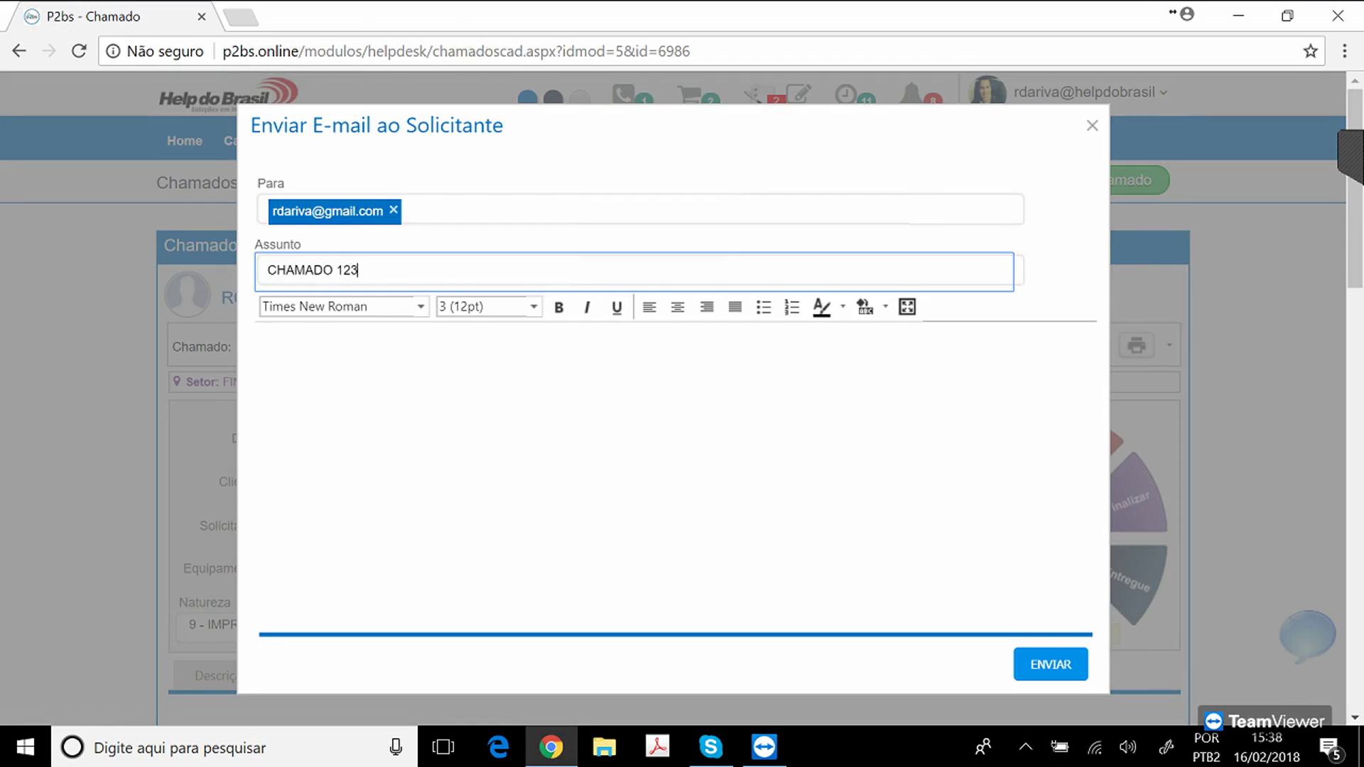
left_click(264, 337)
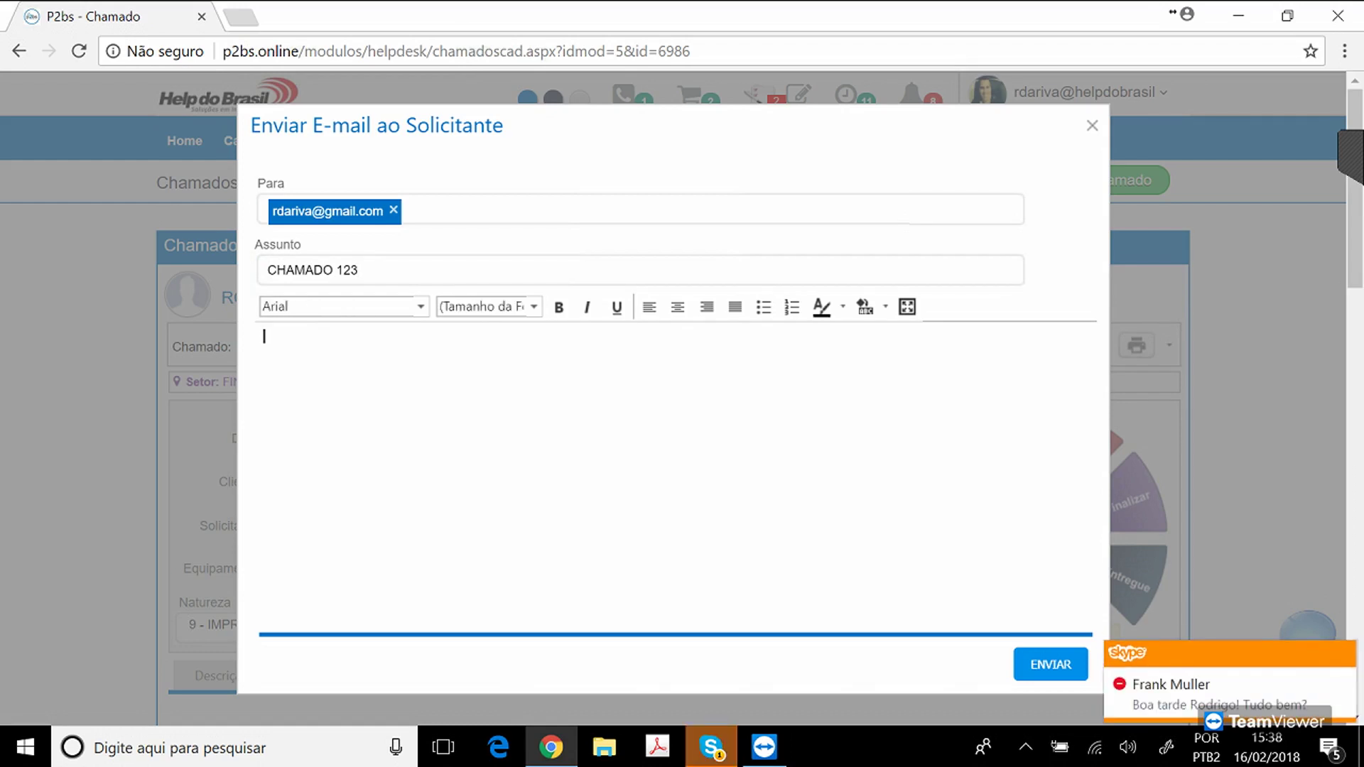
type("JFKLJSFKLSDAJKLF")
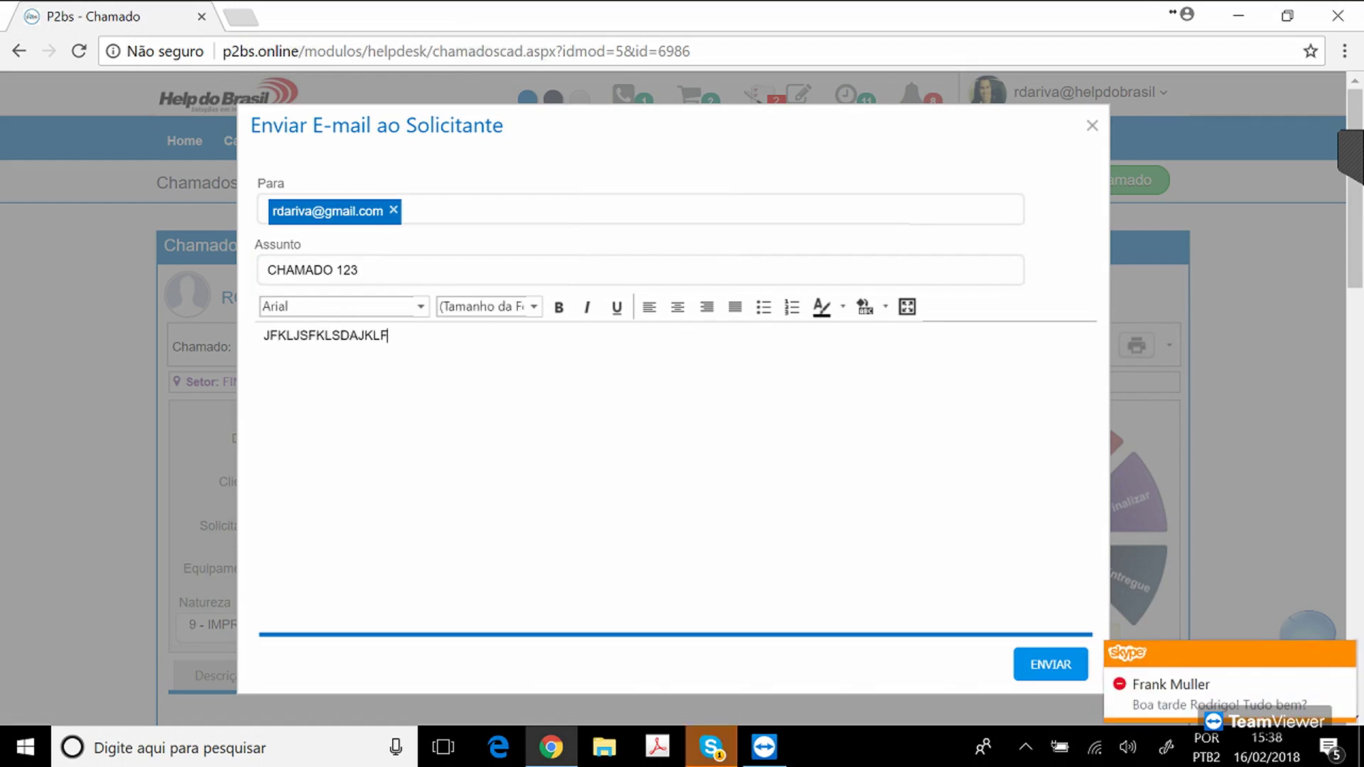
key("ctrl+a")
type("TESTE")
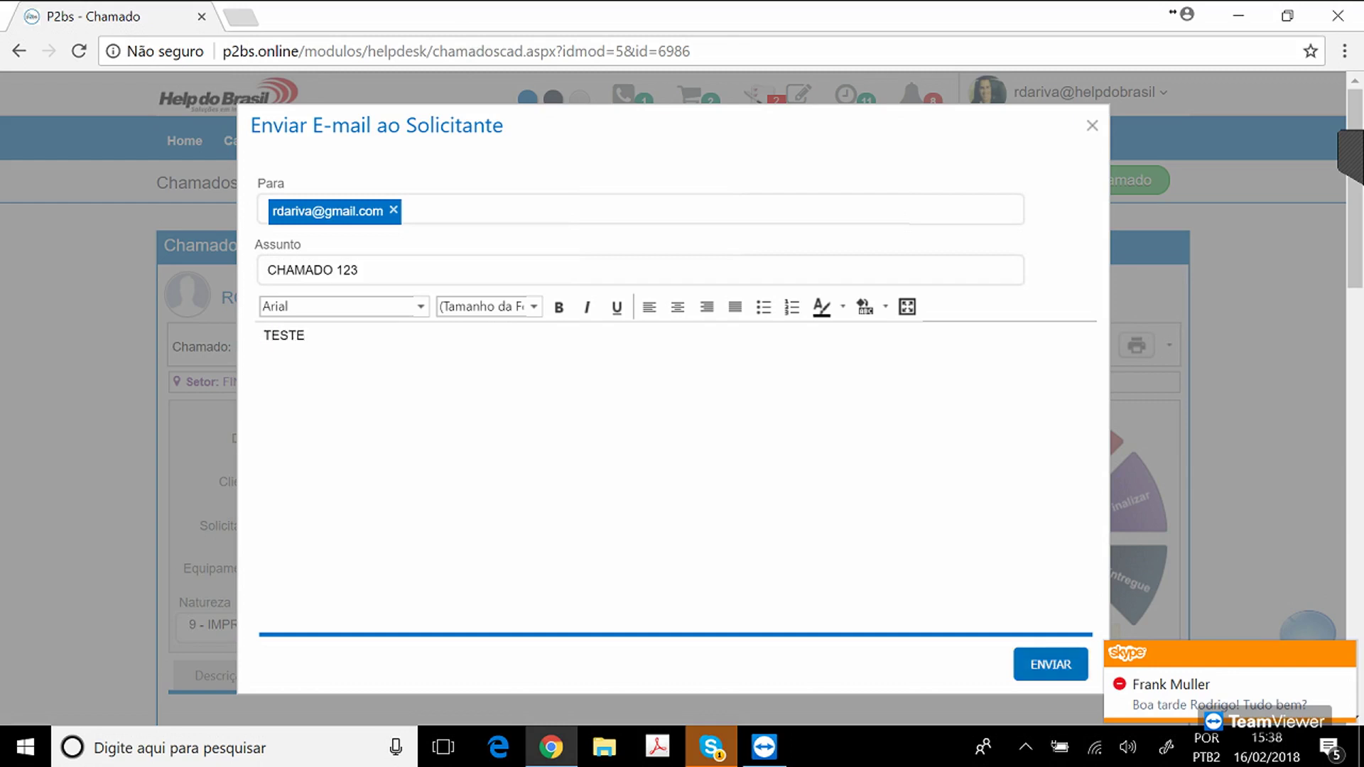
left_click(1051, 664)
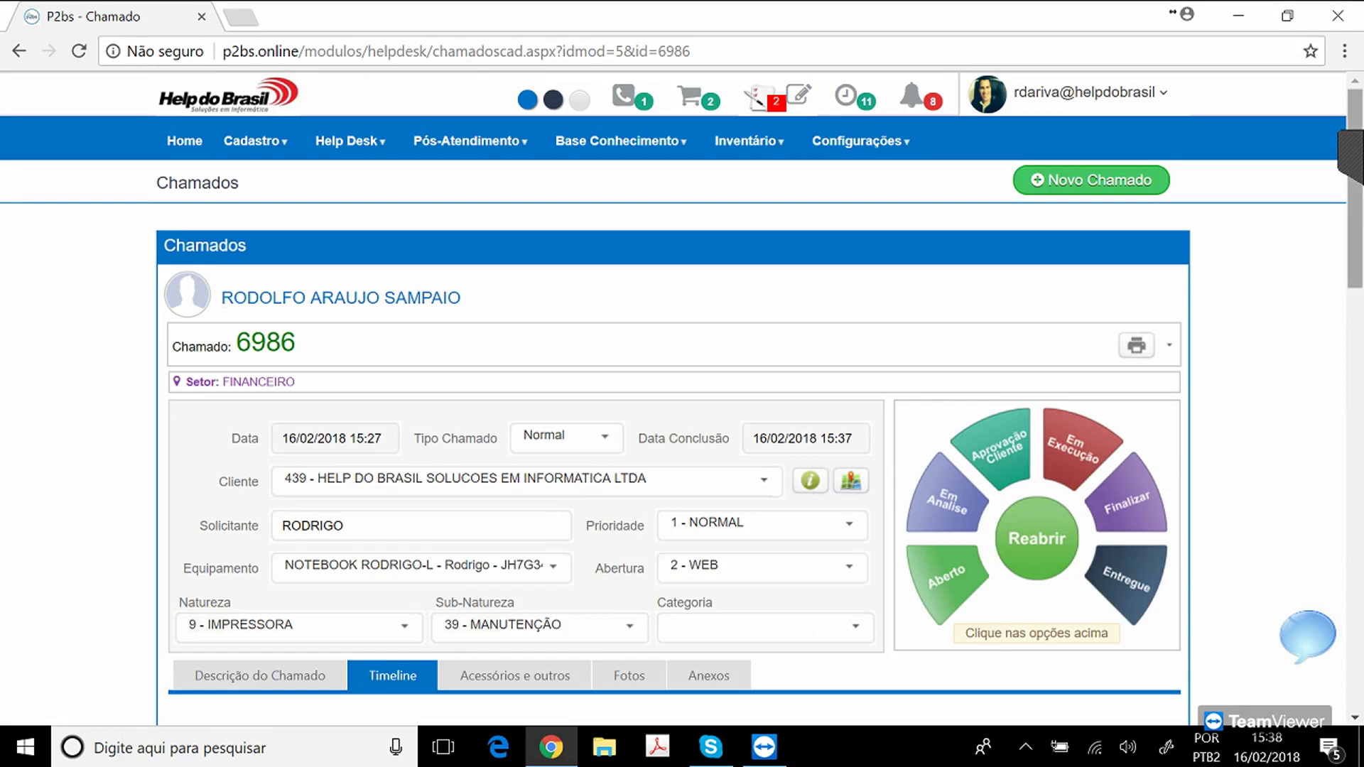
Check the sent e-mail in the ticket's Timeline, then minimize Chrome to the desktop.
scroll(674, 398, "down", 9)
scroll(668, 302, "down", 10)
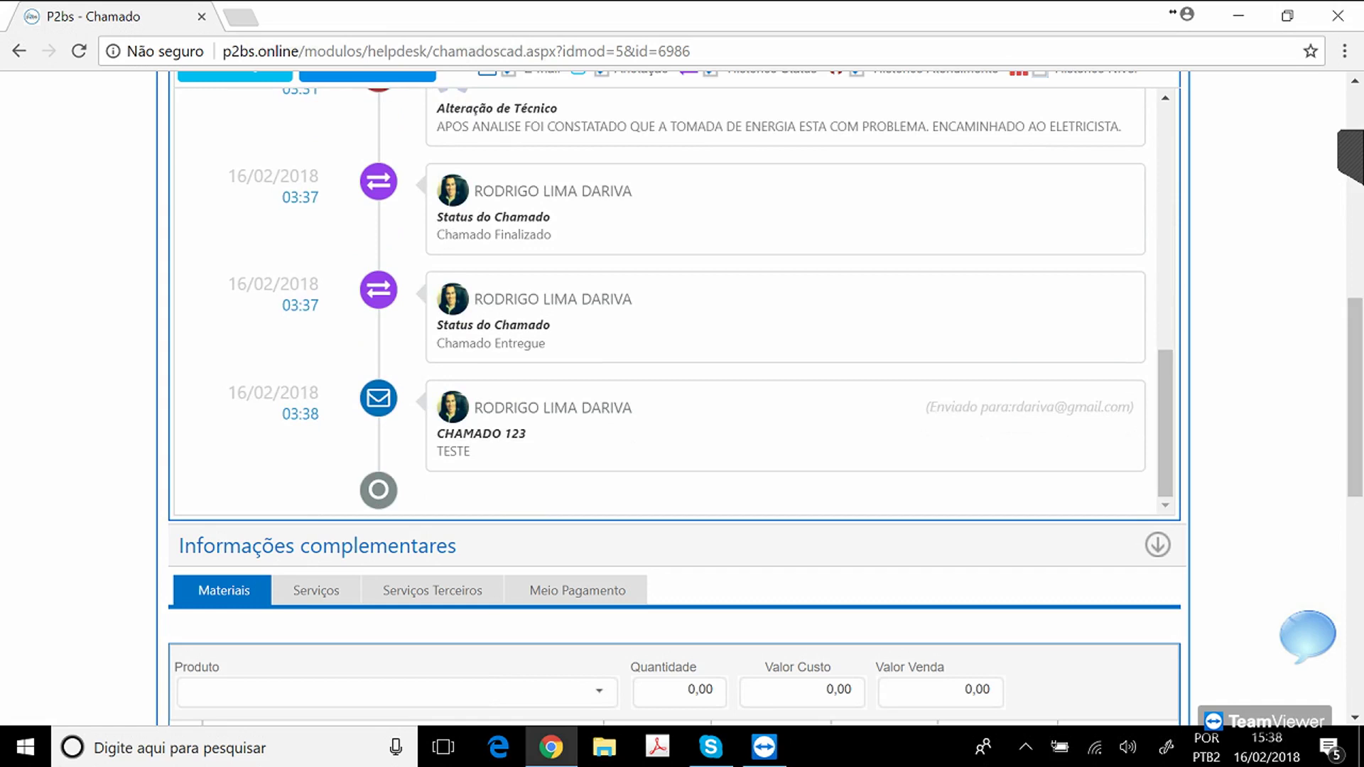
left_click_drag(1355, 398, 1356, 188)
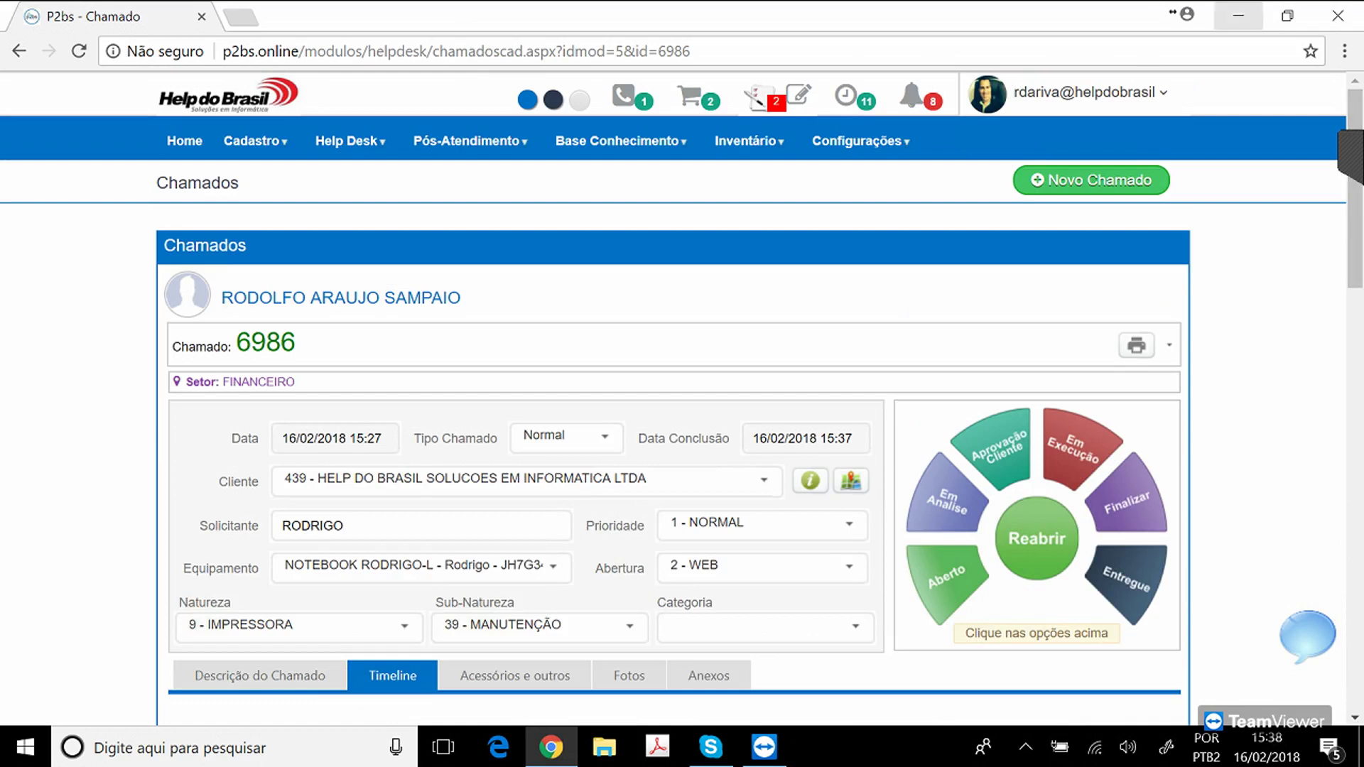
left_click(1238, 15)
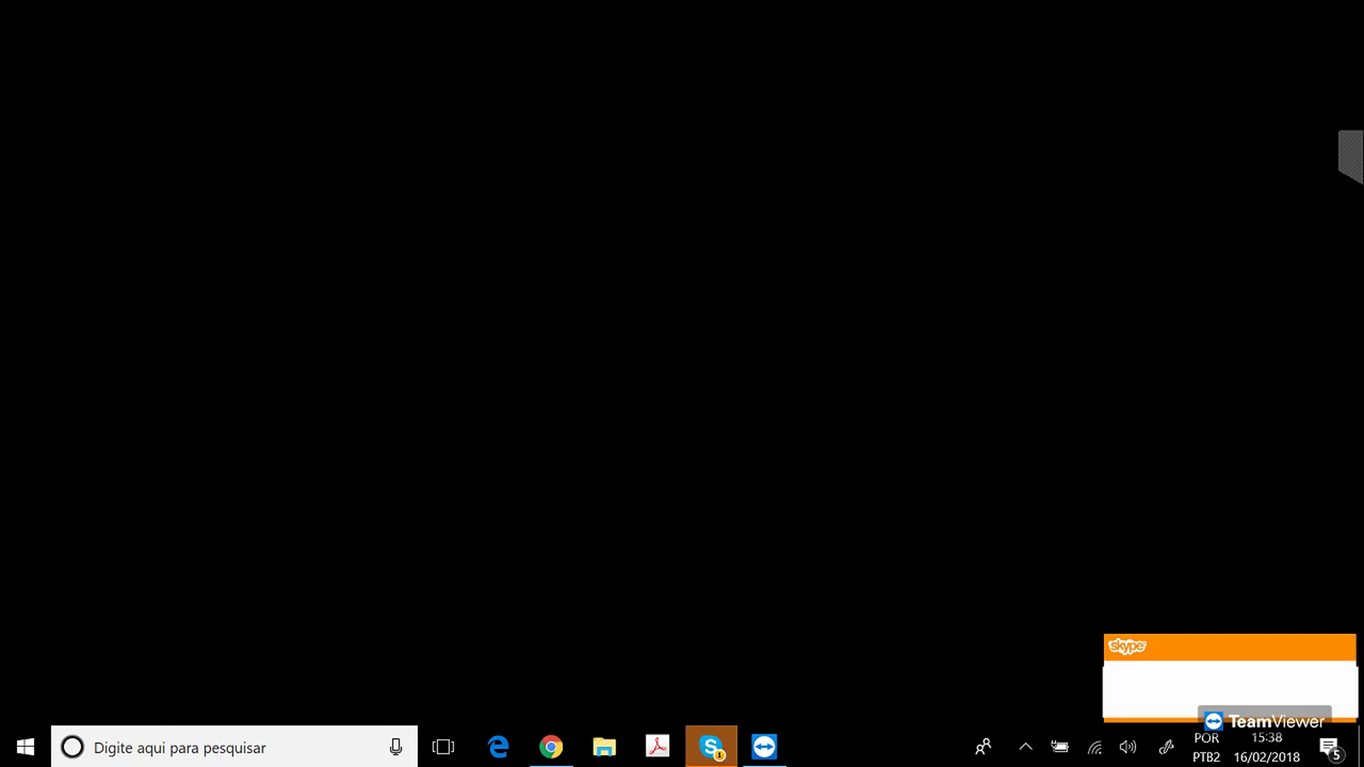
Open the P2bs tray agent and its Avaliar Atendimentos list.
left_click(1026, 746)
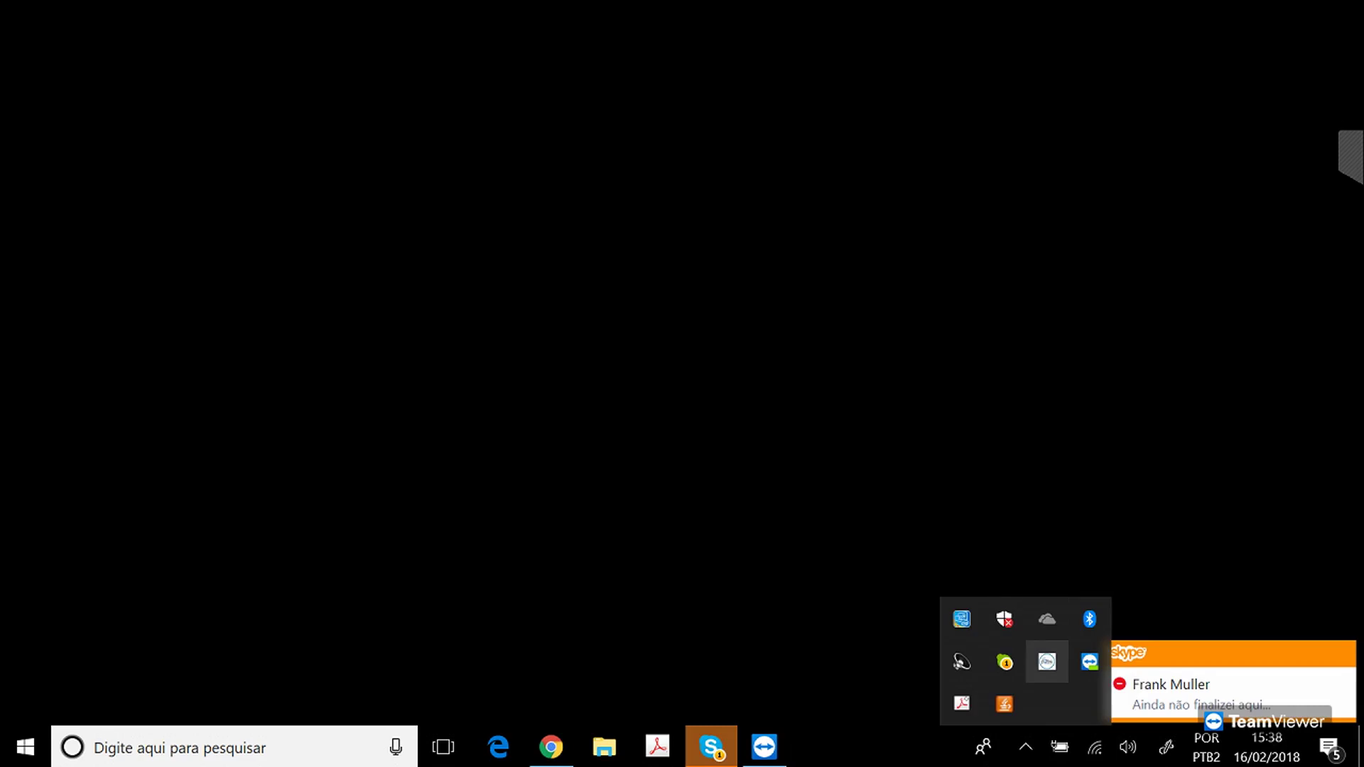
left_click(1047, 661)
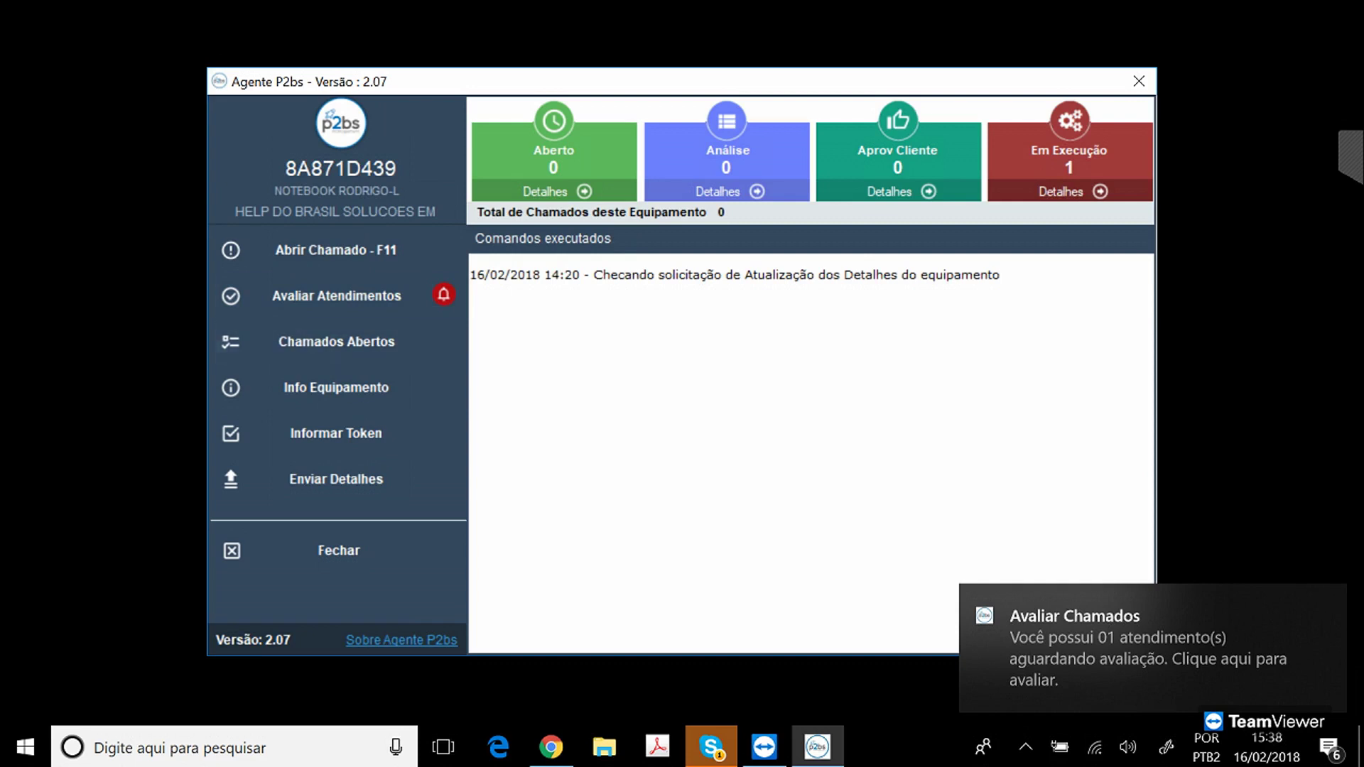
left_click(337, 295)
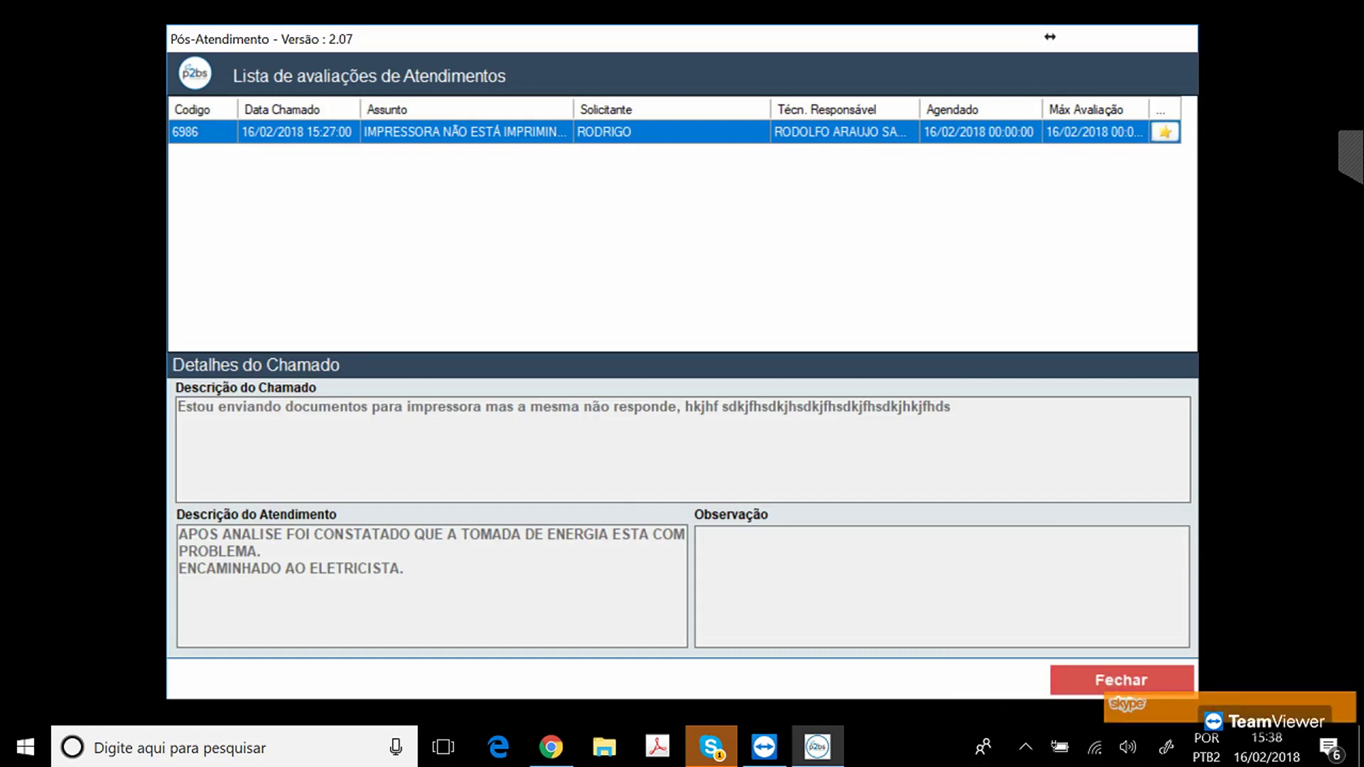
Save a Muito satisfeito rating, score 5, praise and note 'MUITO ATENCIOSO', then close the agent.
left_click(766, 362)
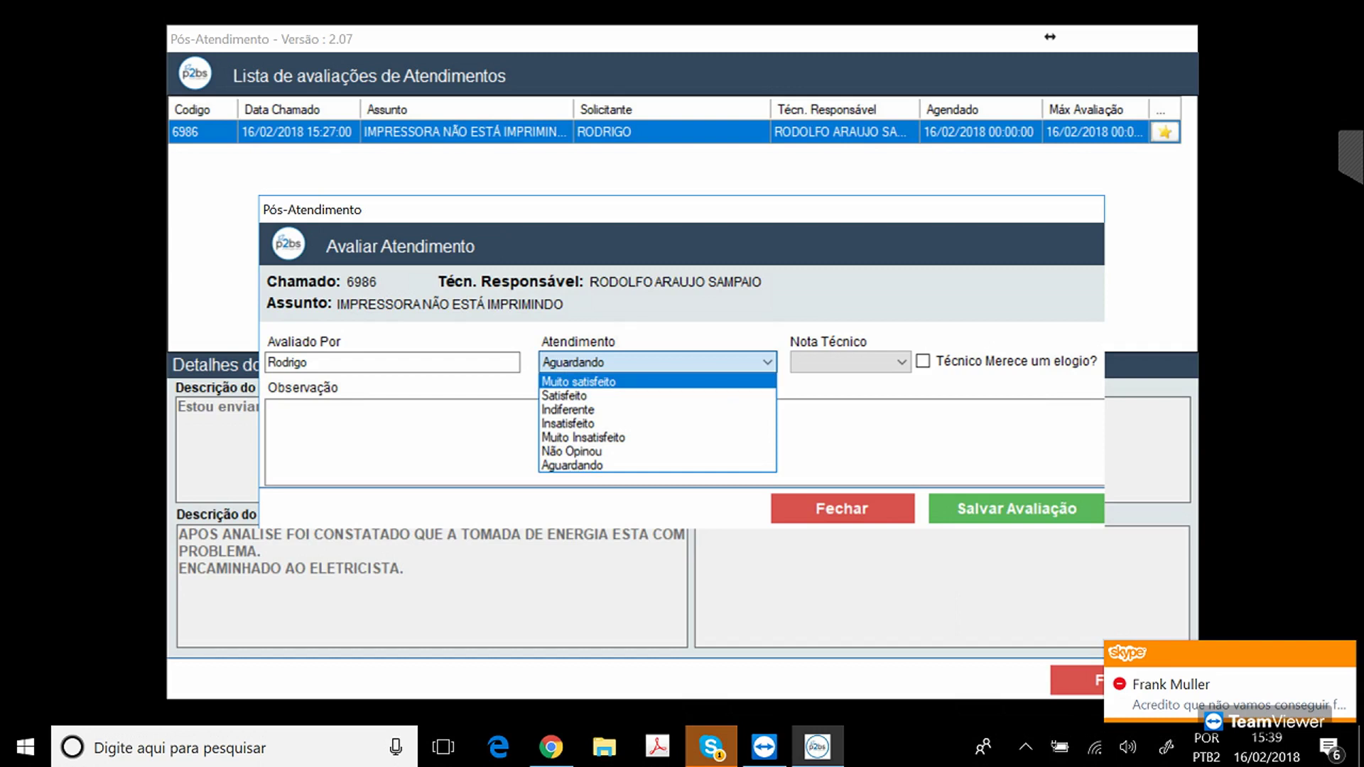
left_click(578, 381)
left_click(901, 362)
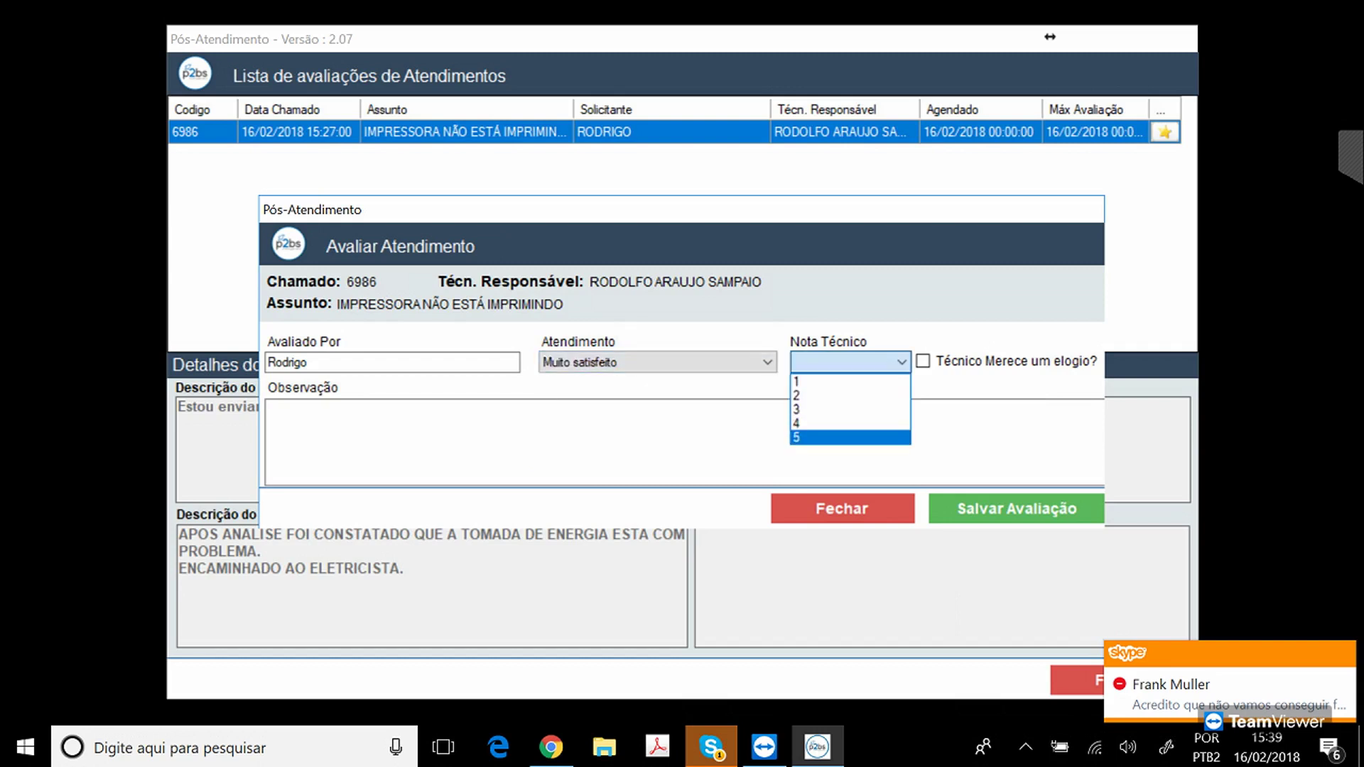
left_click(850, 437)
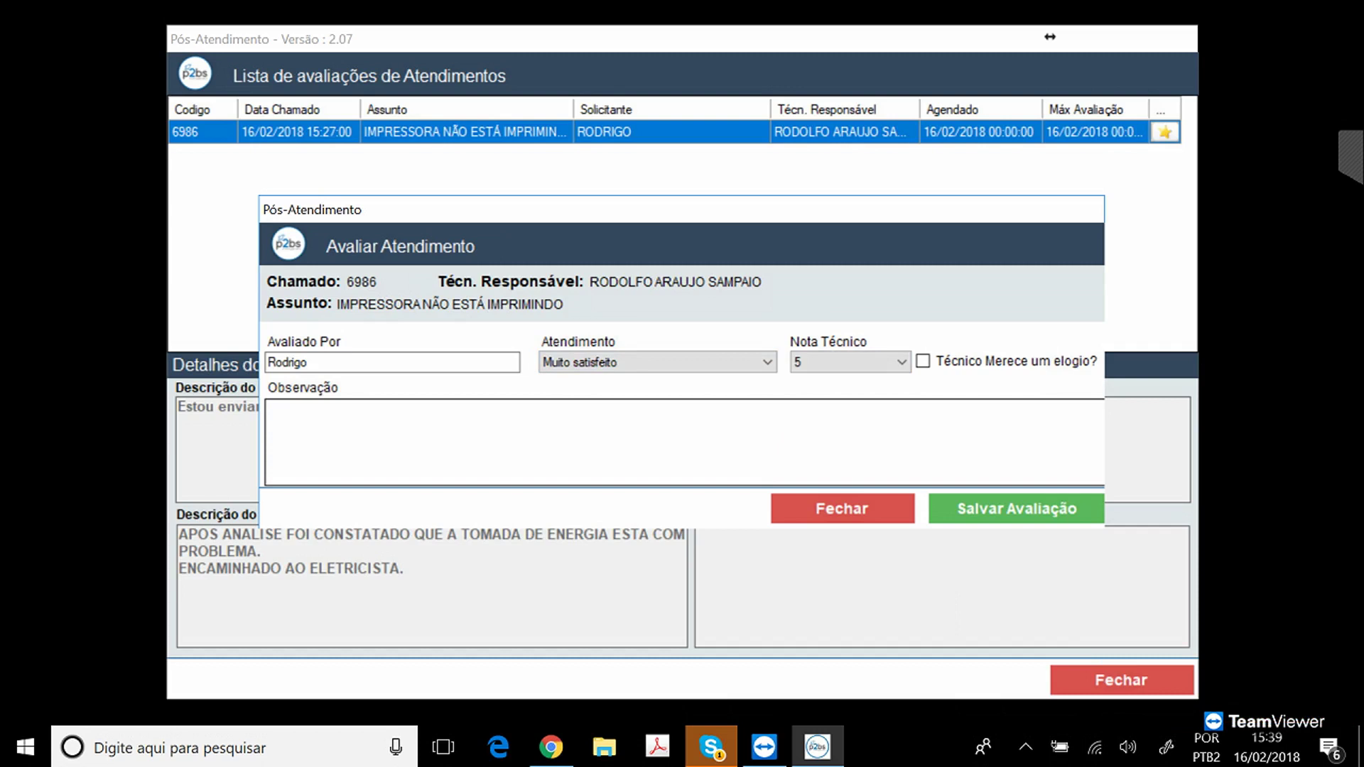
left_click(922, 361)
left_click(268, 409)
type("MUIT")
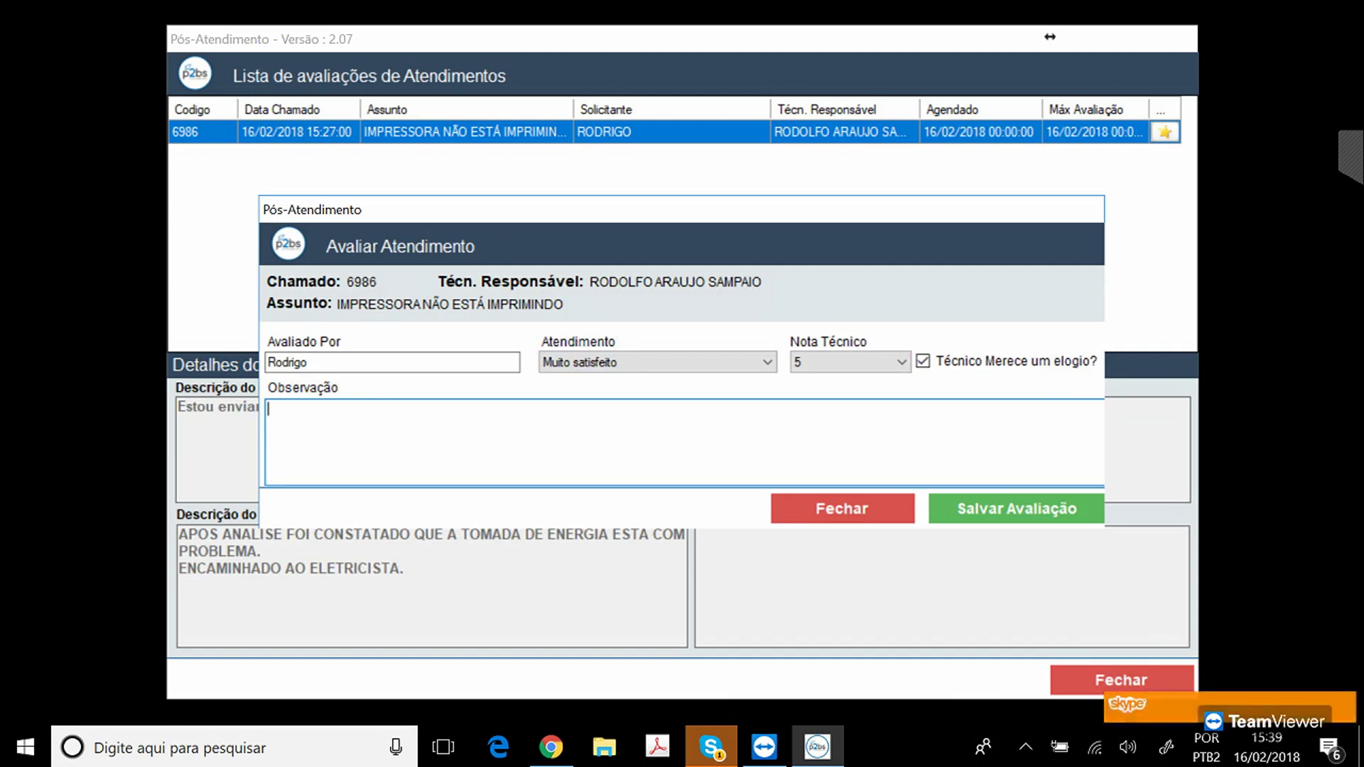
type("O ATENCIOSO")
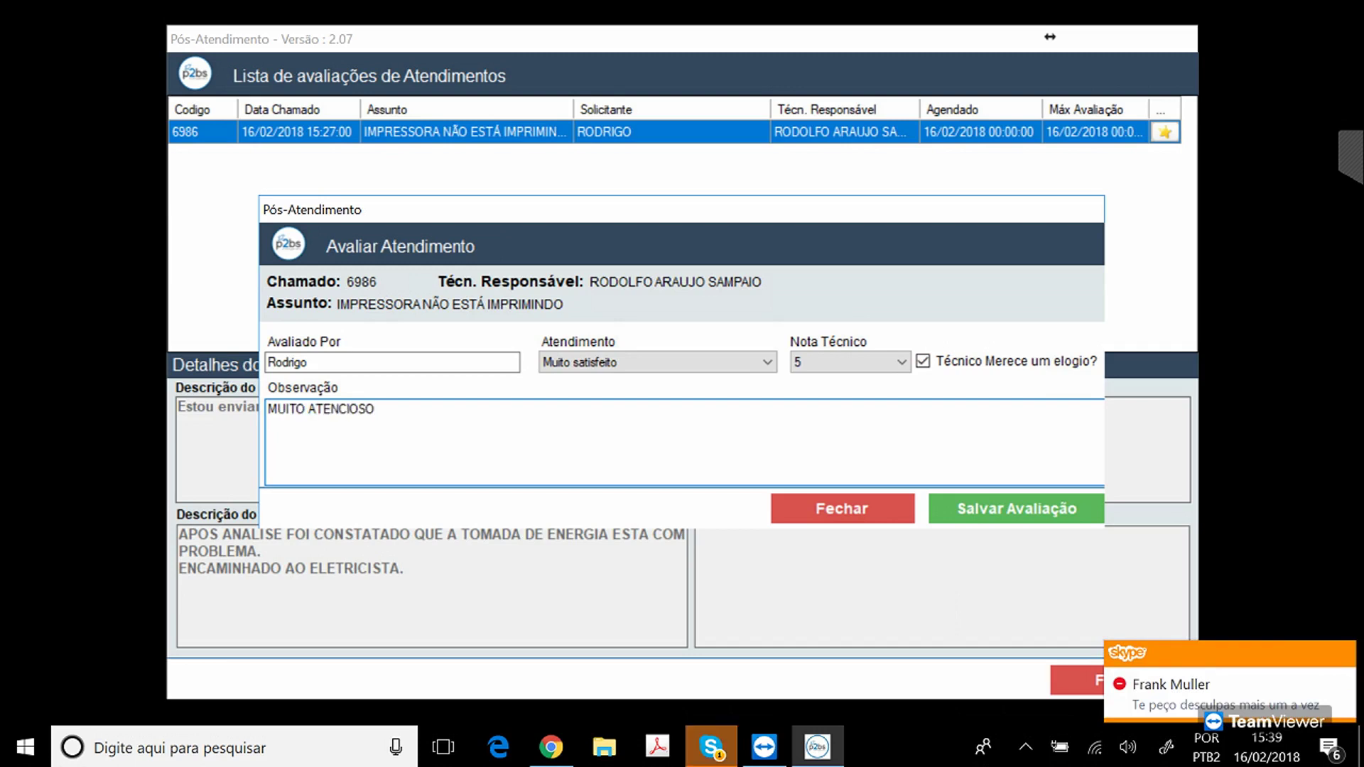
left_click(1016, 509)
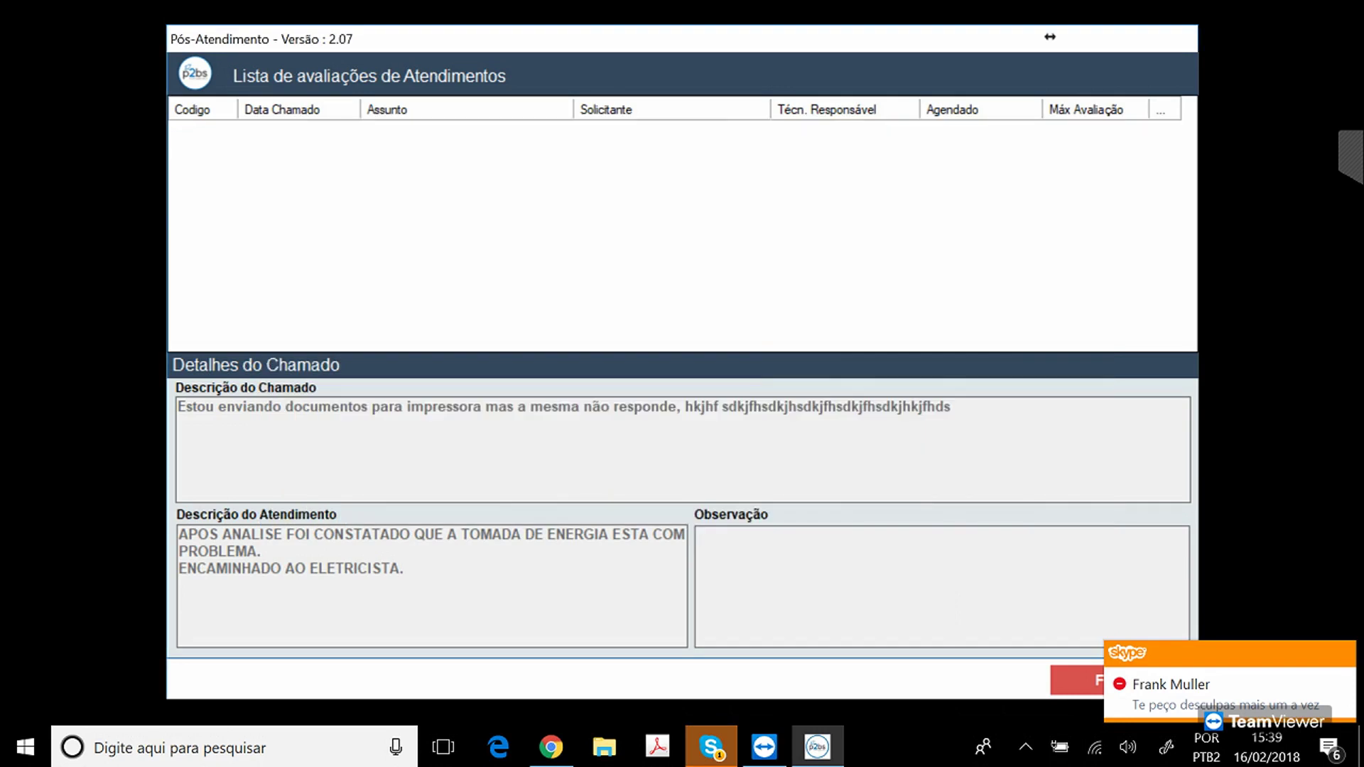
left_click(1076, 680)
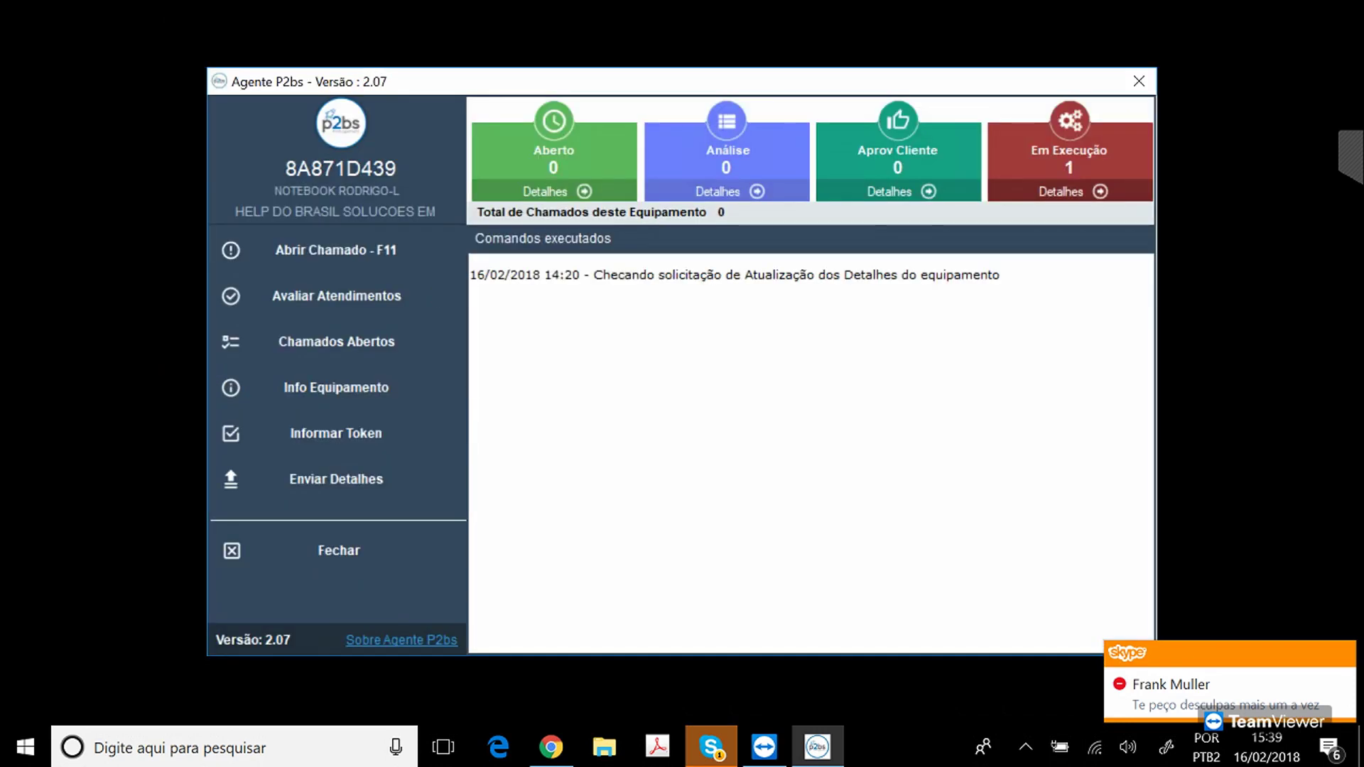
left_click(1139, 81)
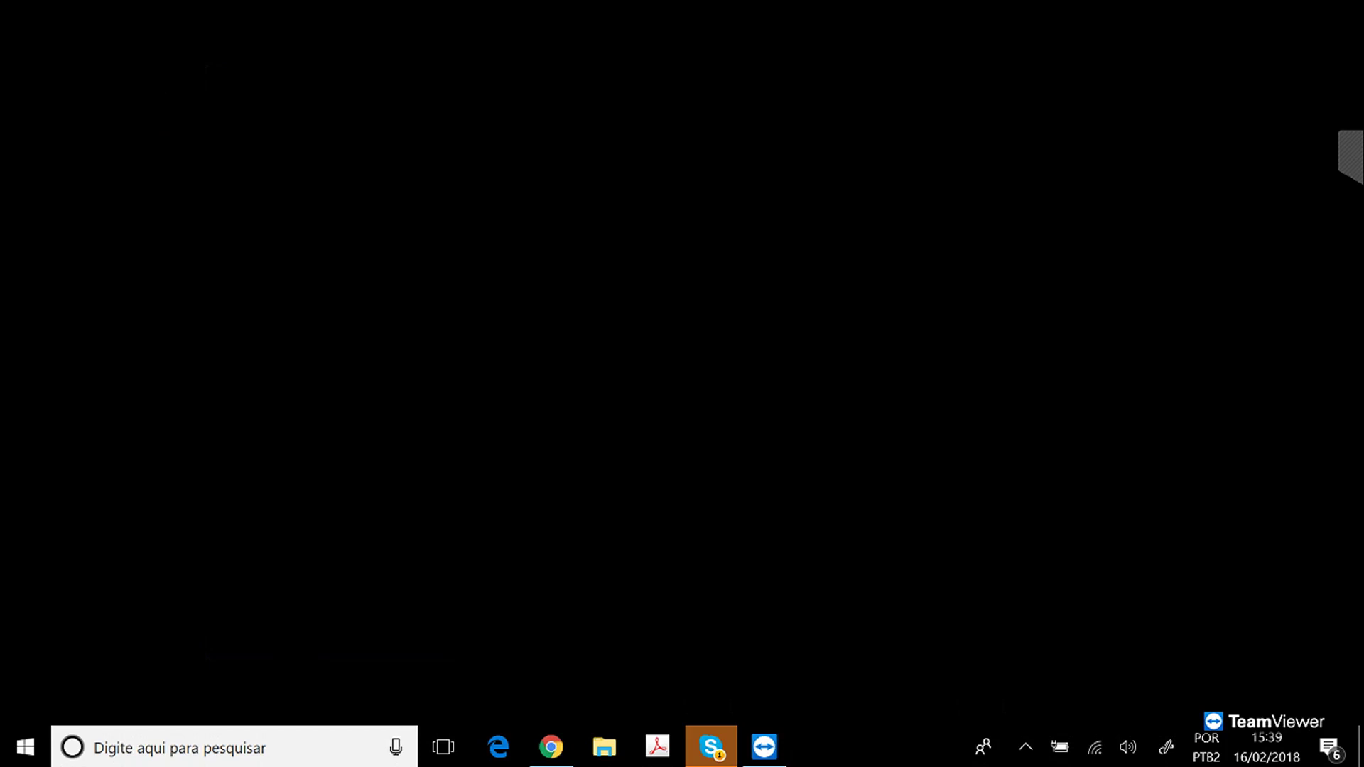
Restore Chrome, browse the Home dashboard's Pós-Atendimento charts, then reload Home.
left_click(550, 747)
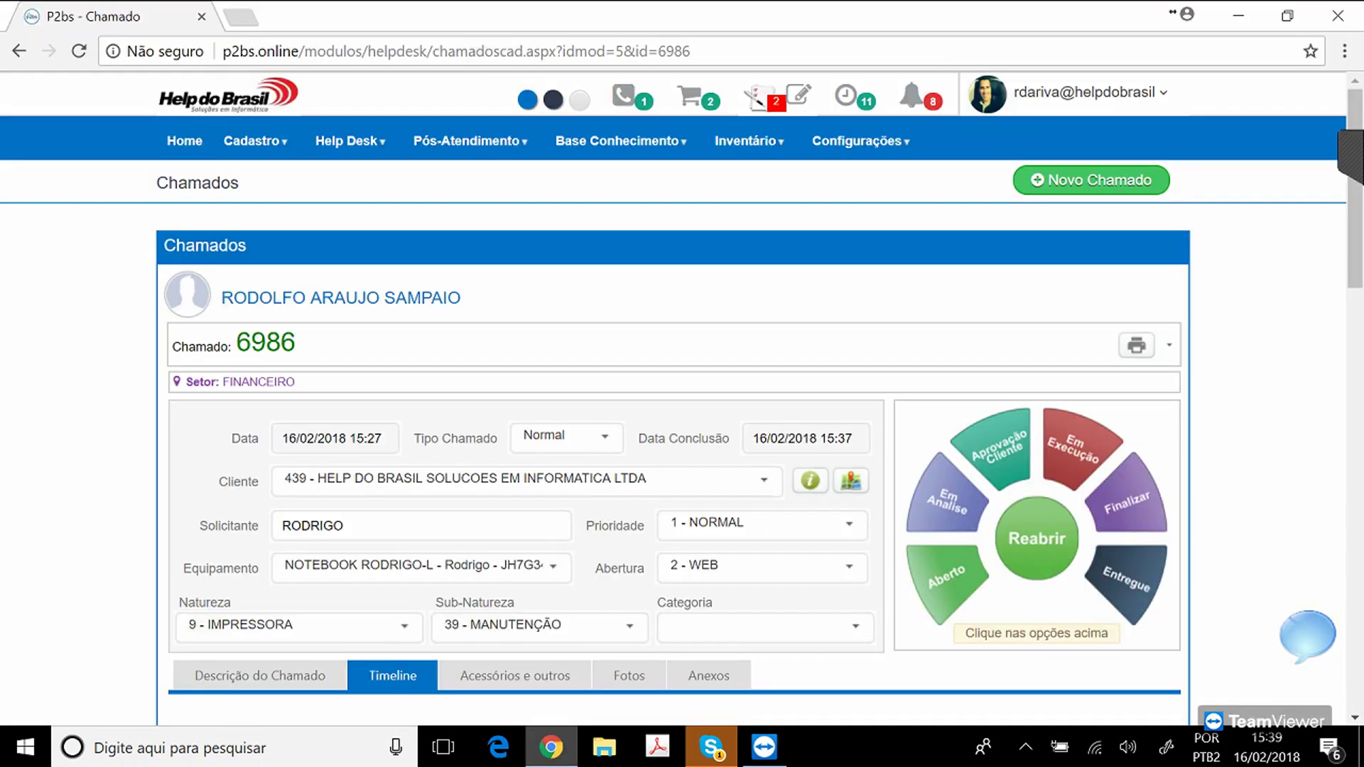
left_click(184, 140)
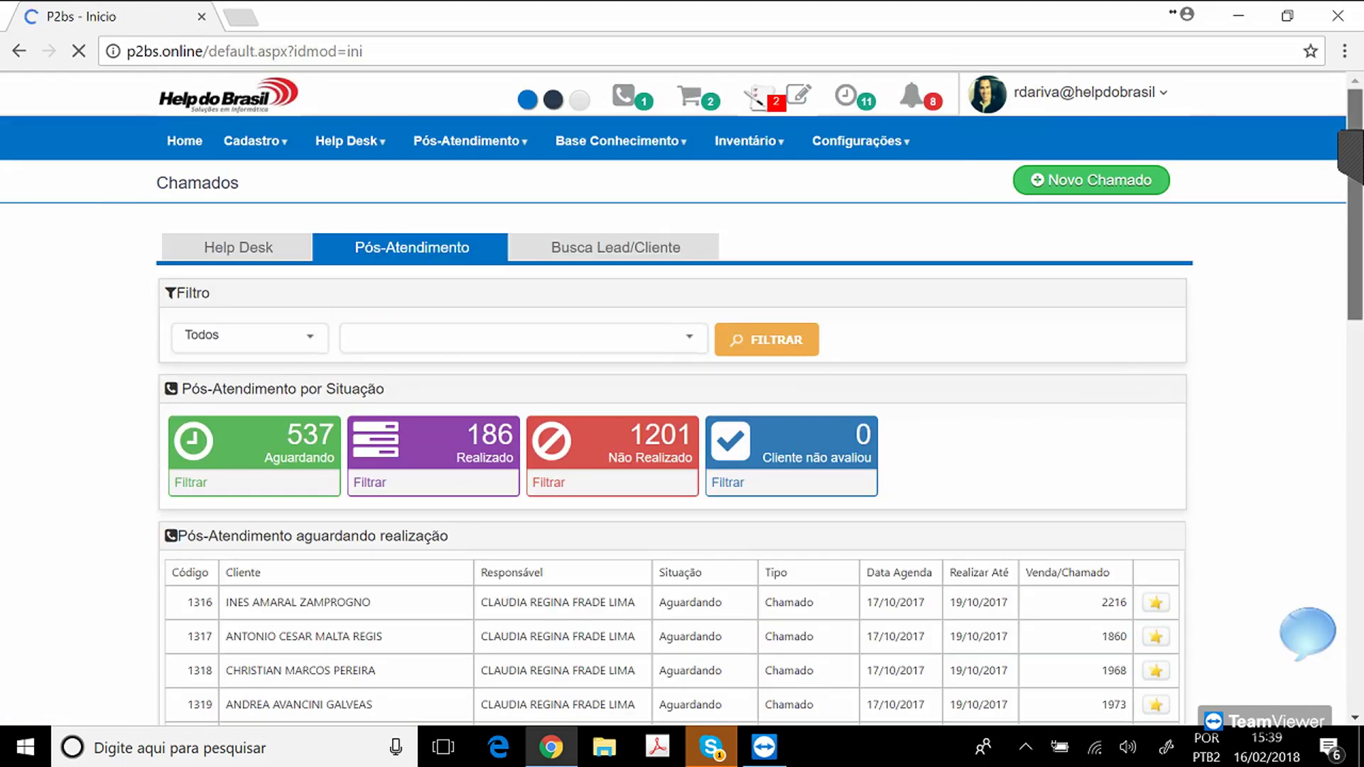
scroll(682, 397, "down", 3)
scroll(682, 398, "down", 10)
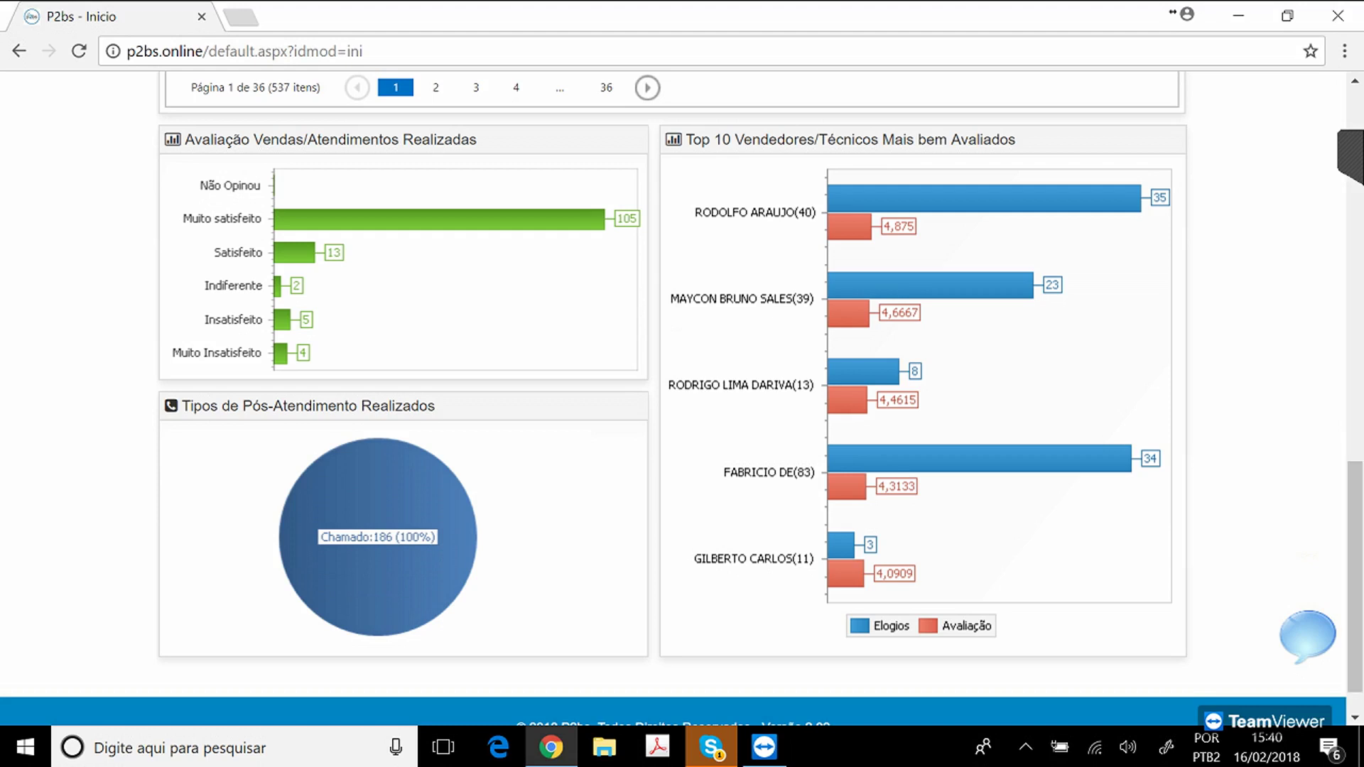
scroll(674, 398, "up", 10)
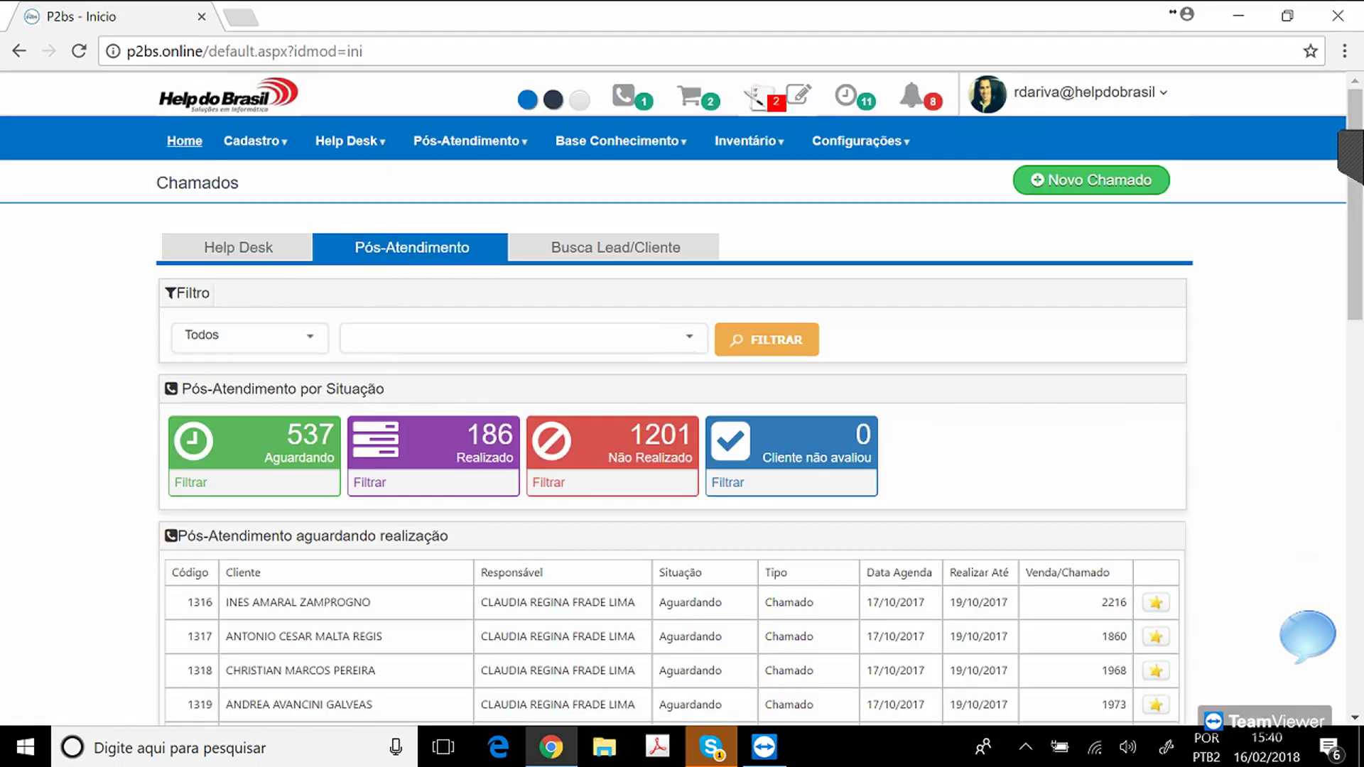
left_click(184, 140)
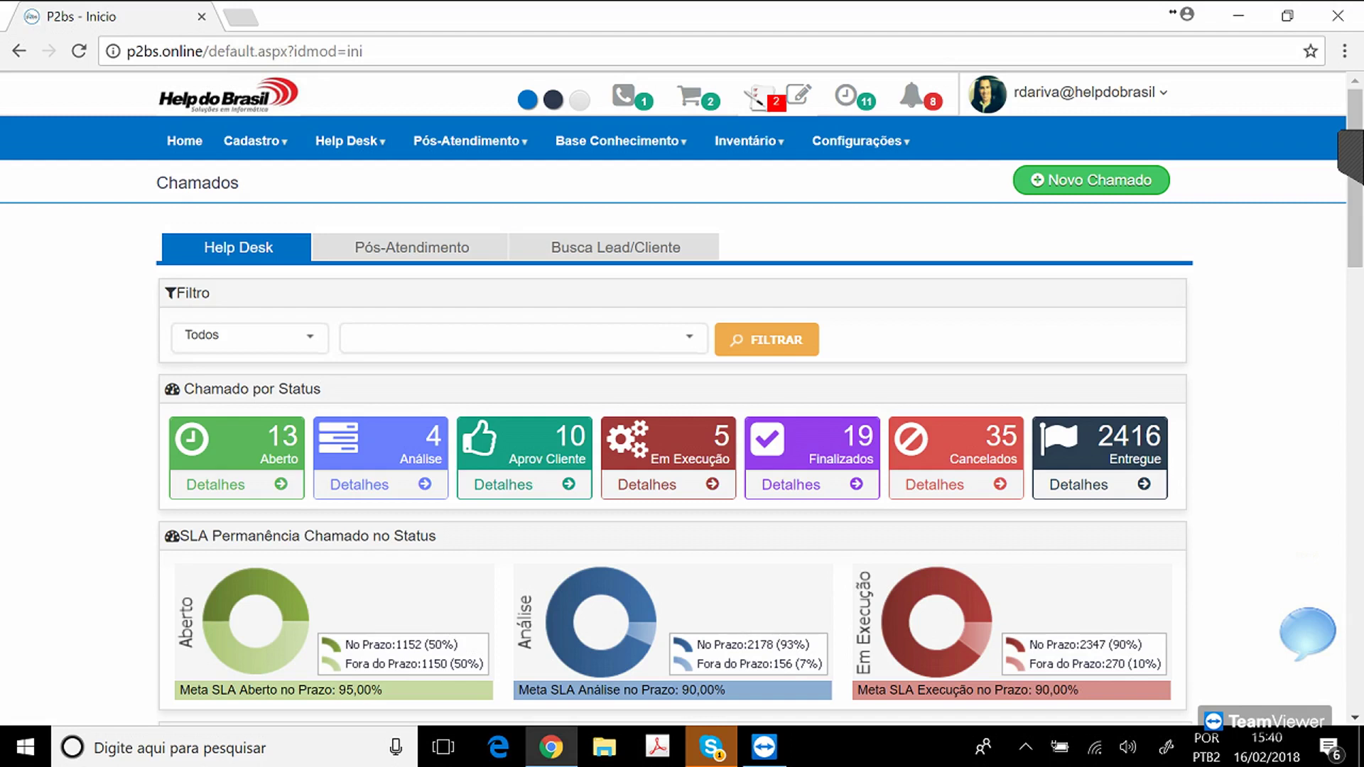
mouse_move(351, 141)
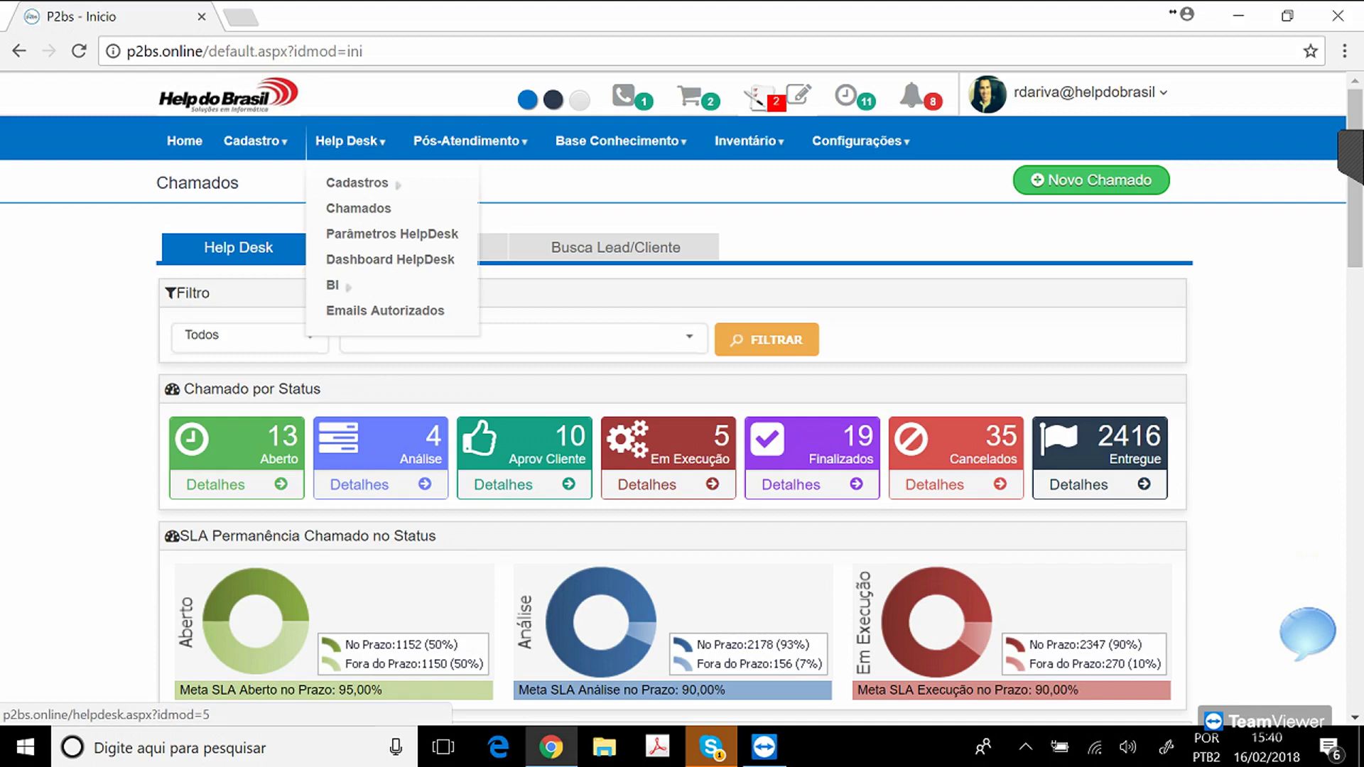
left_click(358, 208)
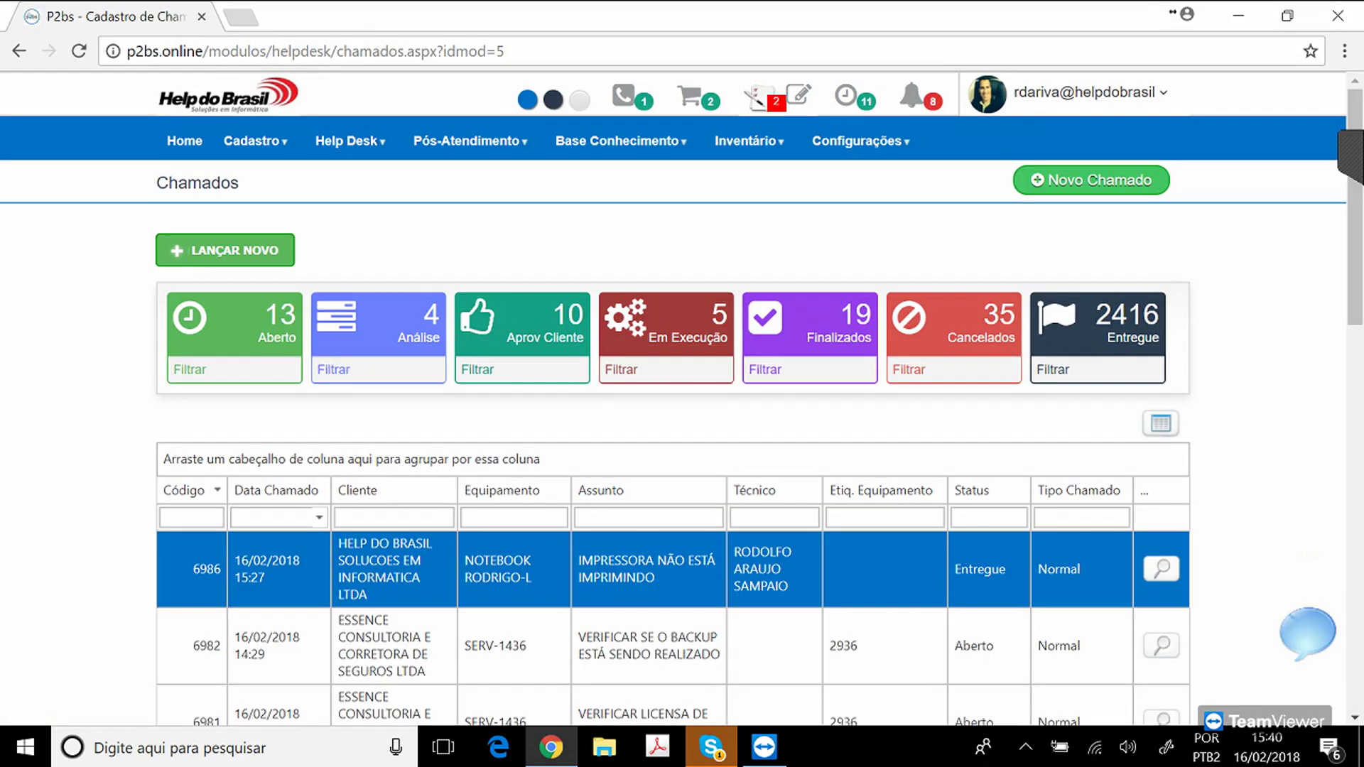
scroll(682, 398, "down", 4)
scroll(682, 398, "up", 2)
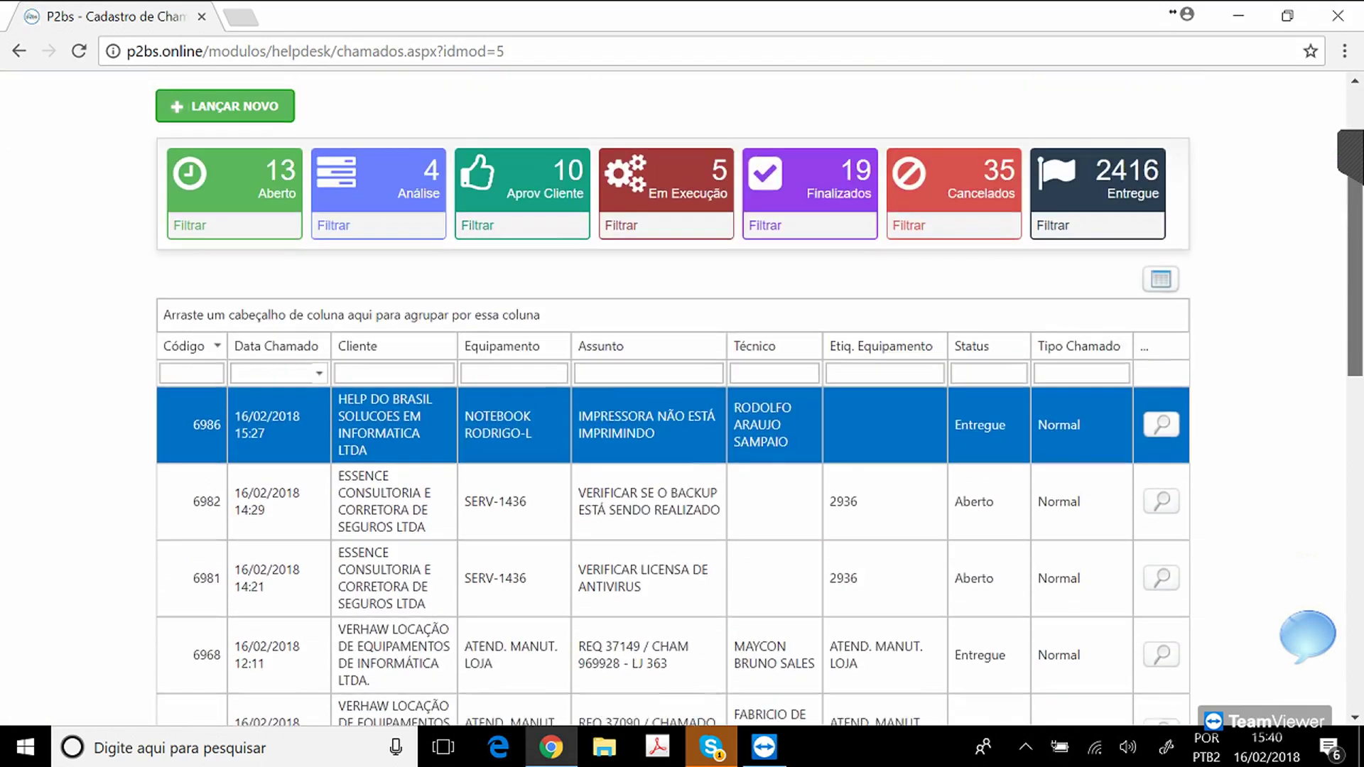
scroll(682, 397, "up", 1)
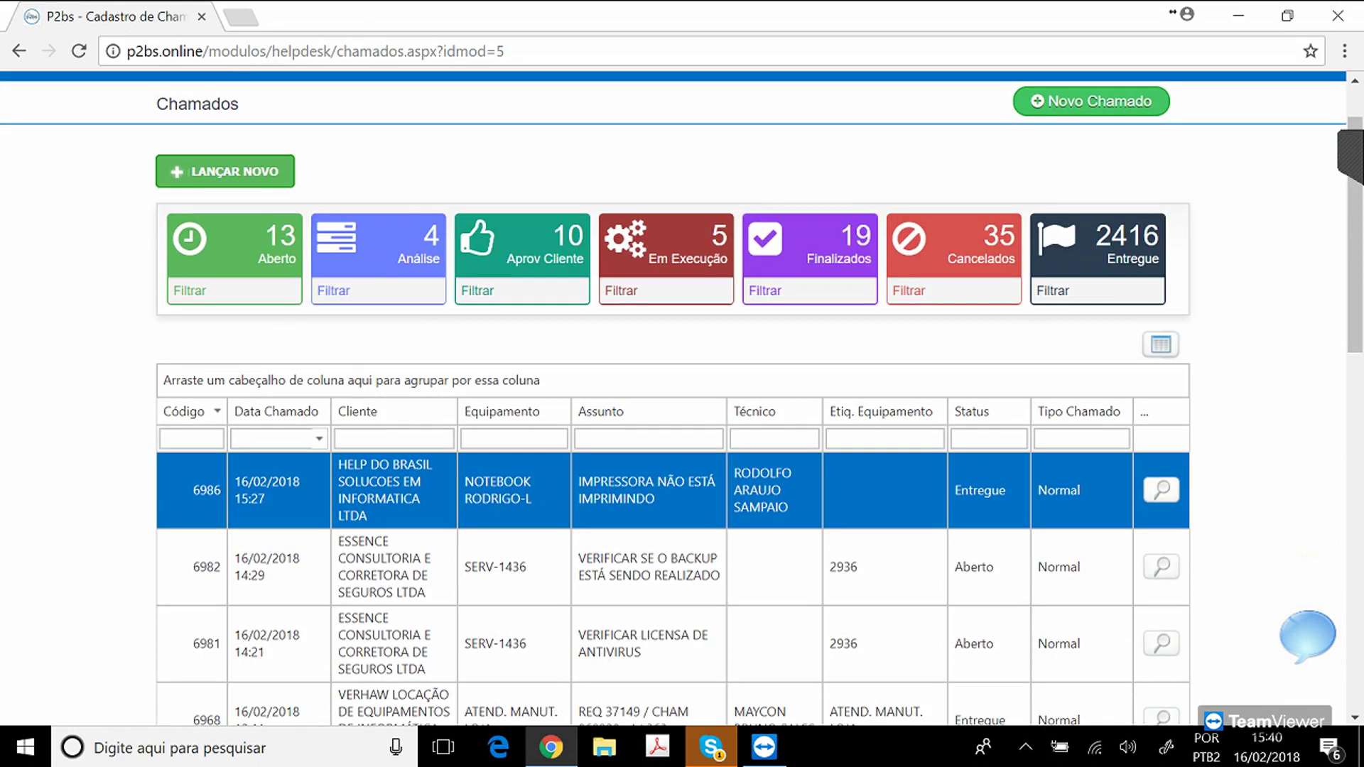
left_click(513, 439)
type("1436")
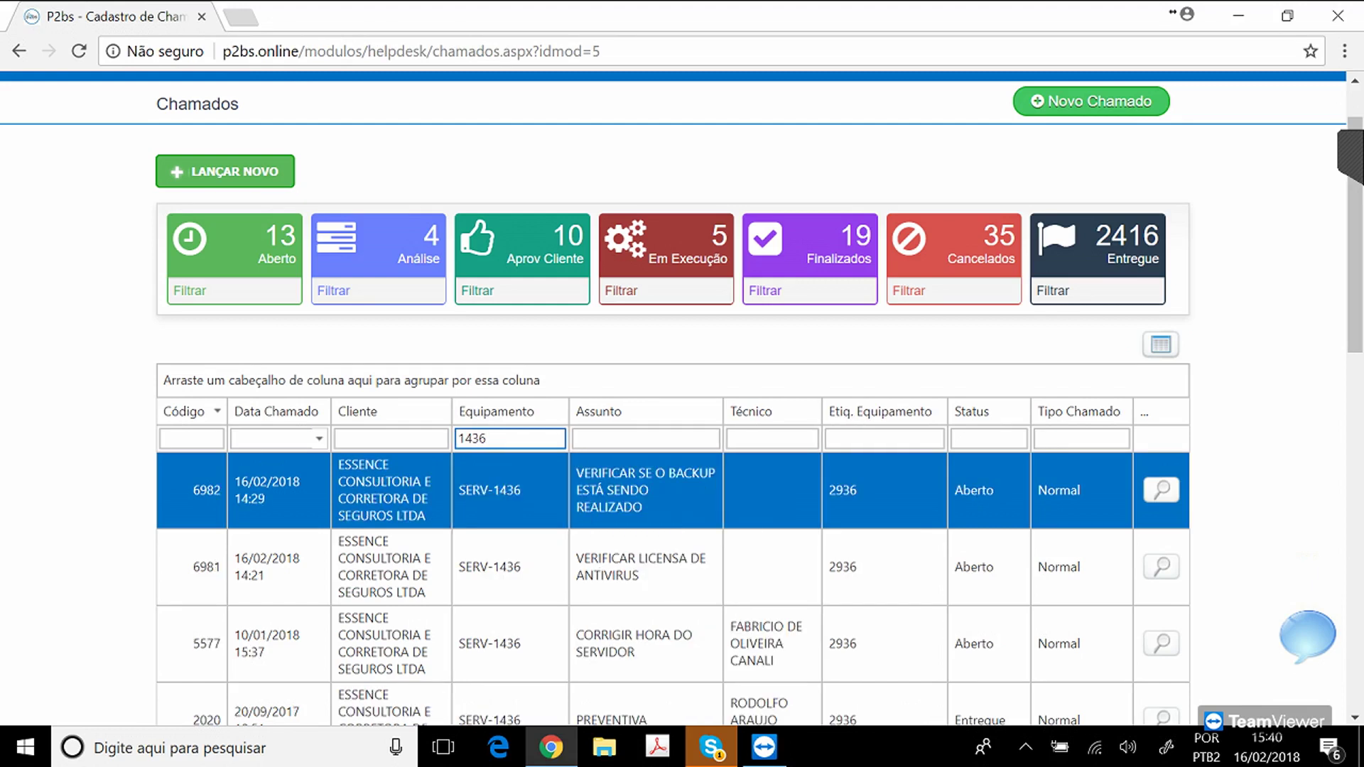
scroll(682, 398, "down", 7)
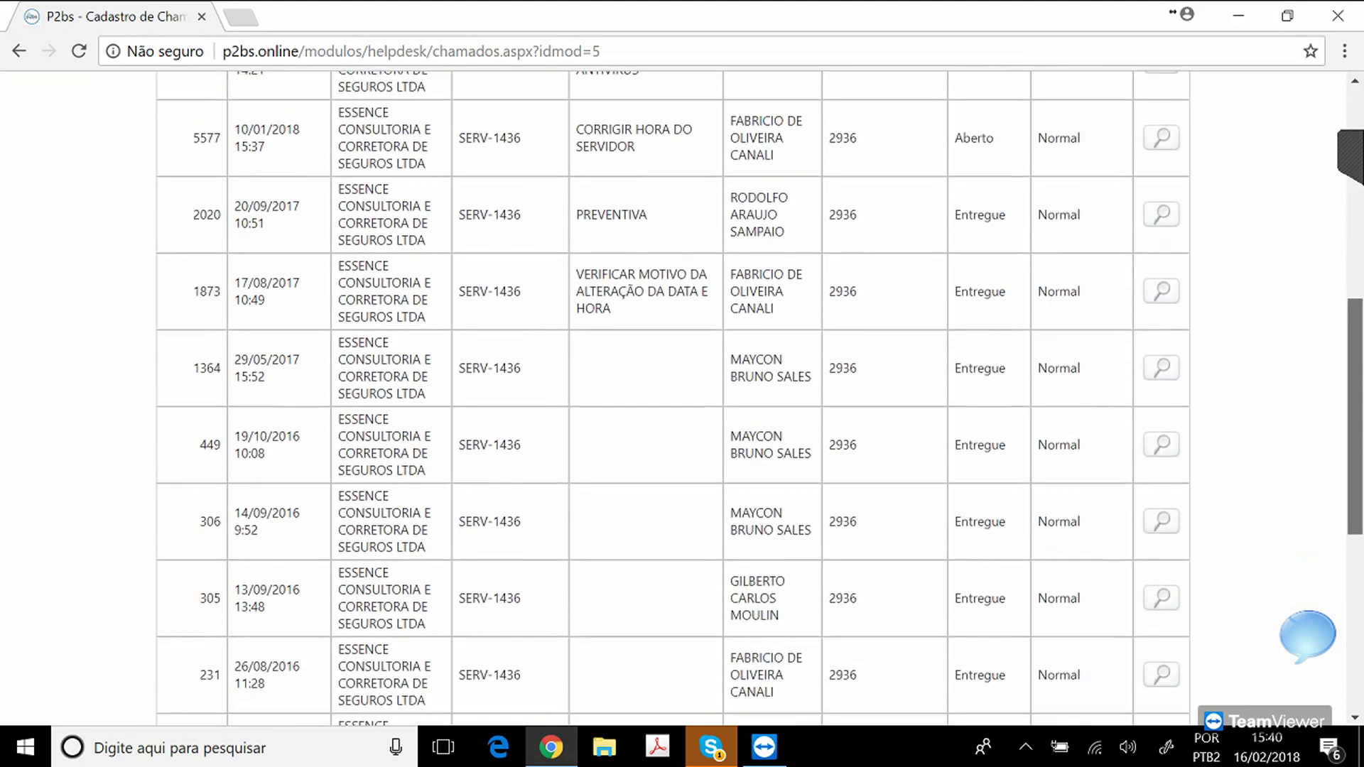
scroll(682, 398, "down", 6)
scroll(682, 398, "up", 13)
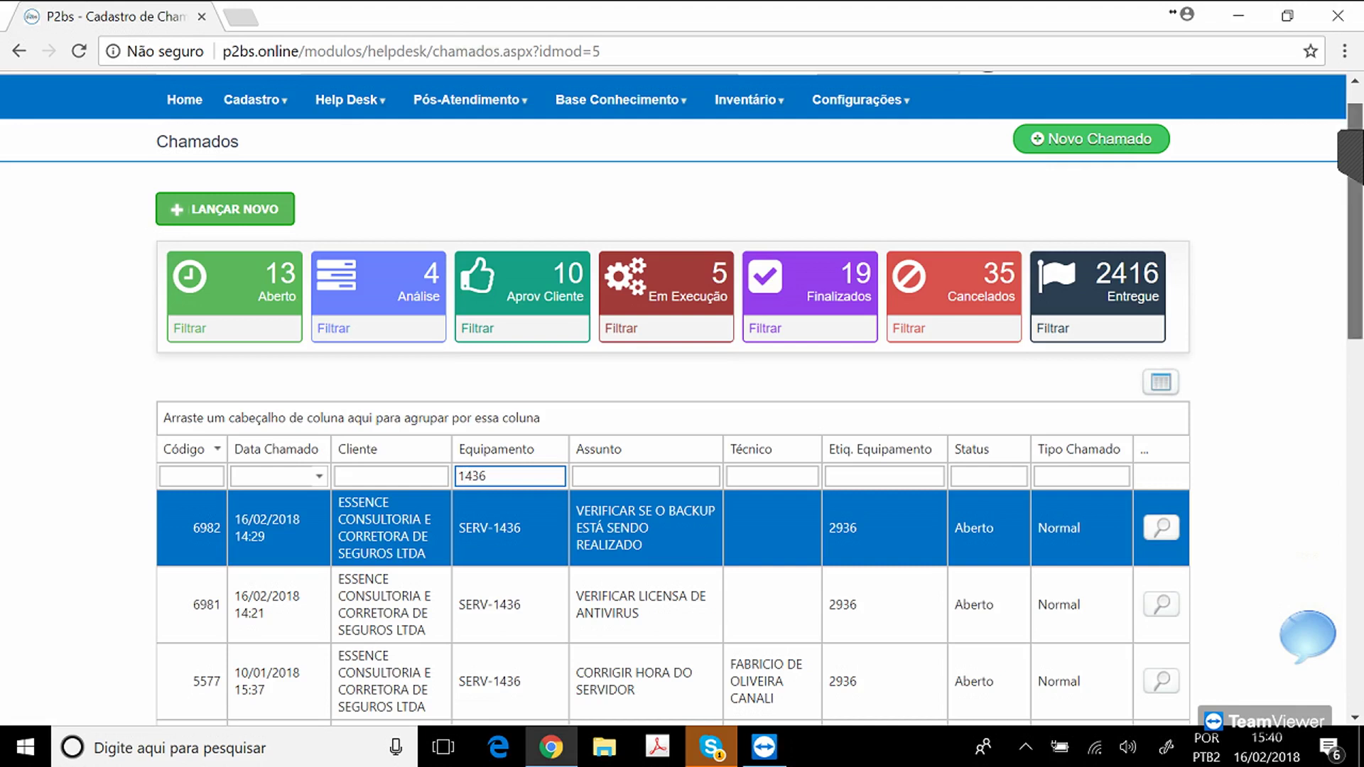
scroll(682, 398, "down", 13)
scroll(682, 398, "down", 1)
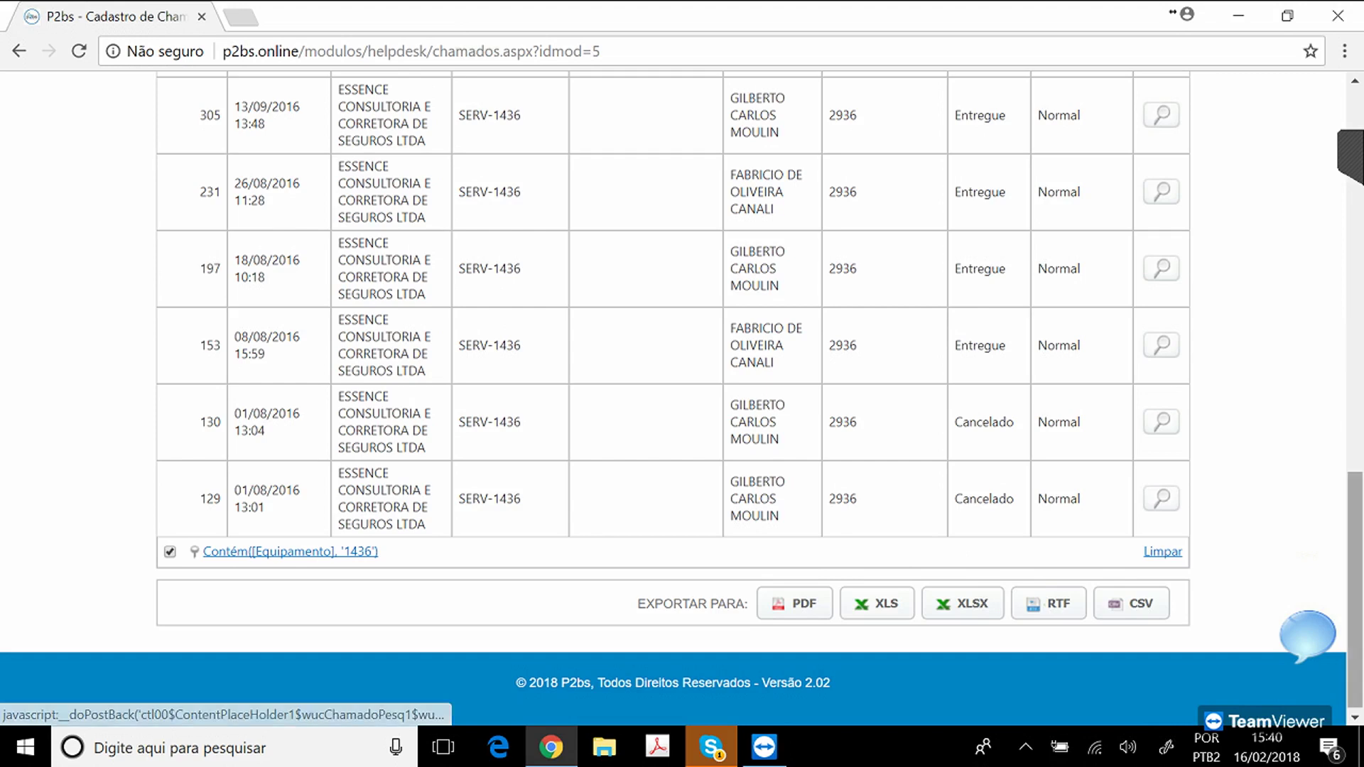
scroll(464, 353, "up", 14)
scroll(460, 354, "up", 2)
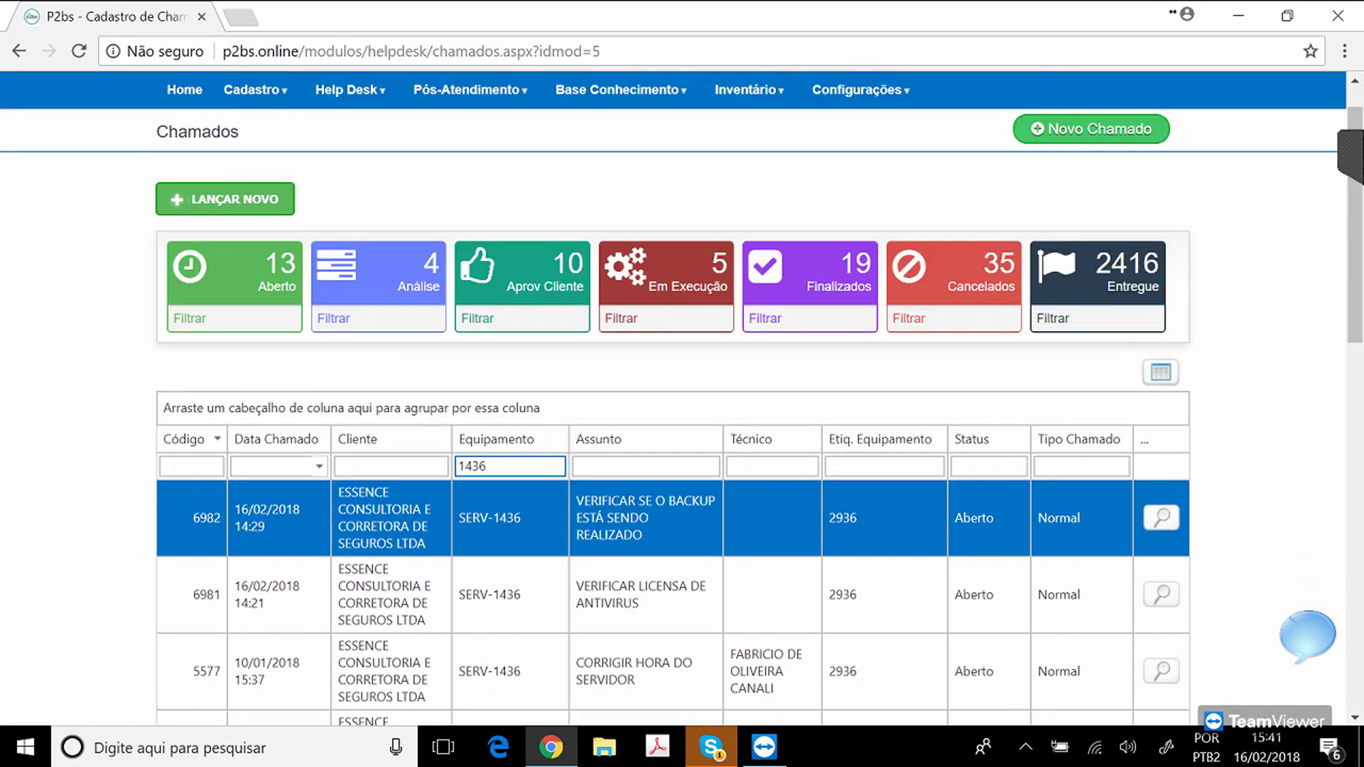
double_click(460, 467)
key("BackSpace")
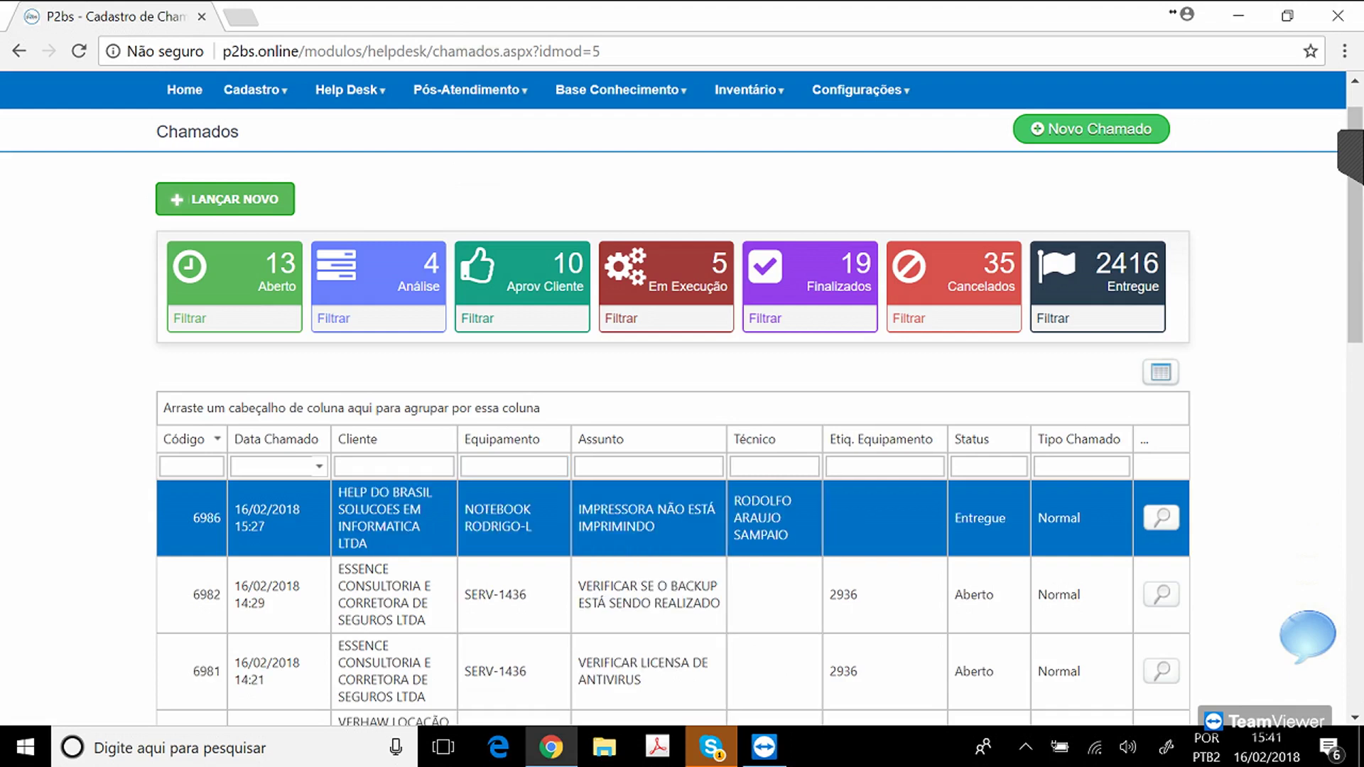
Group the tickets by Equipamento, expand the ACE ASPIRE group, then remove that grouping.
left_click_drag(498, 439, 260, 401)
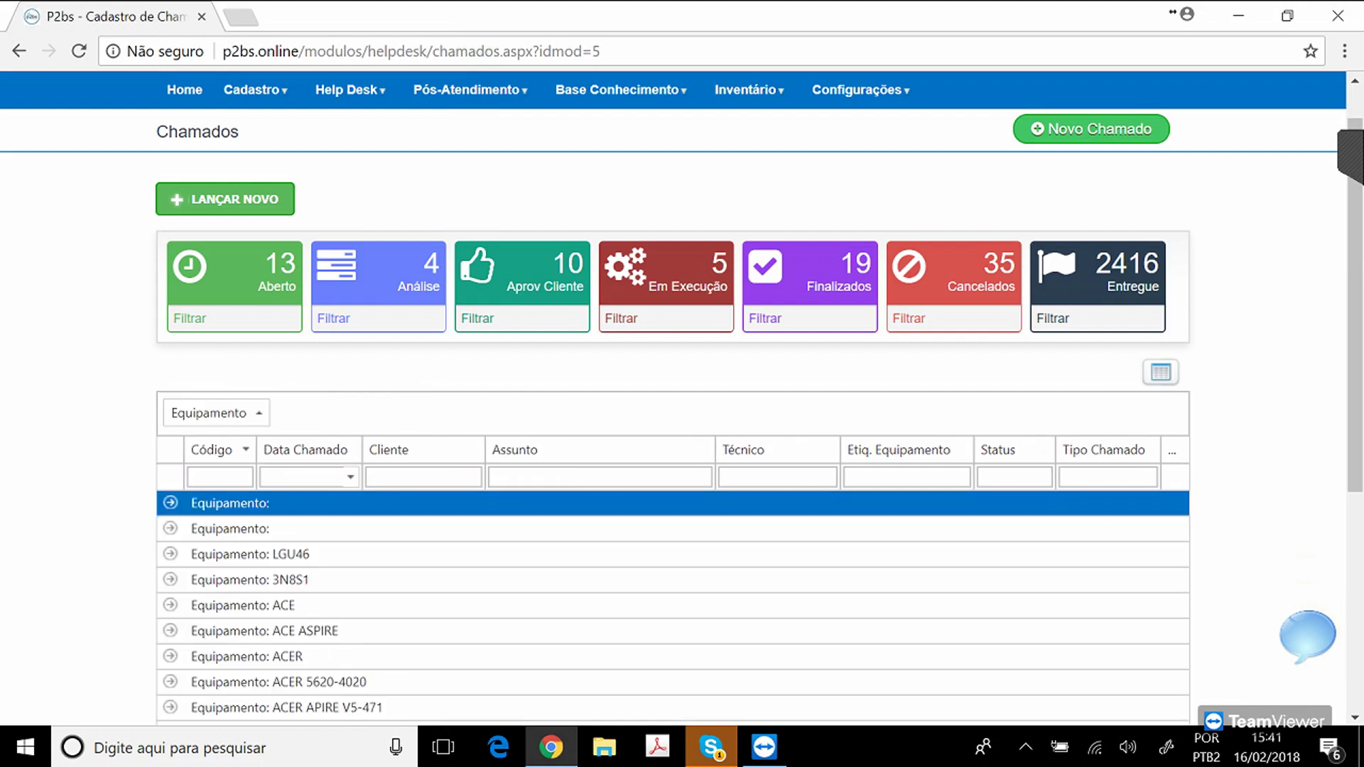
left_click(171, 631)
left_click_drag(1354, 285, 1355, 383)
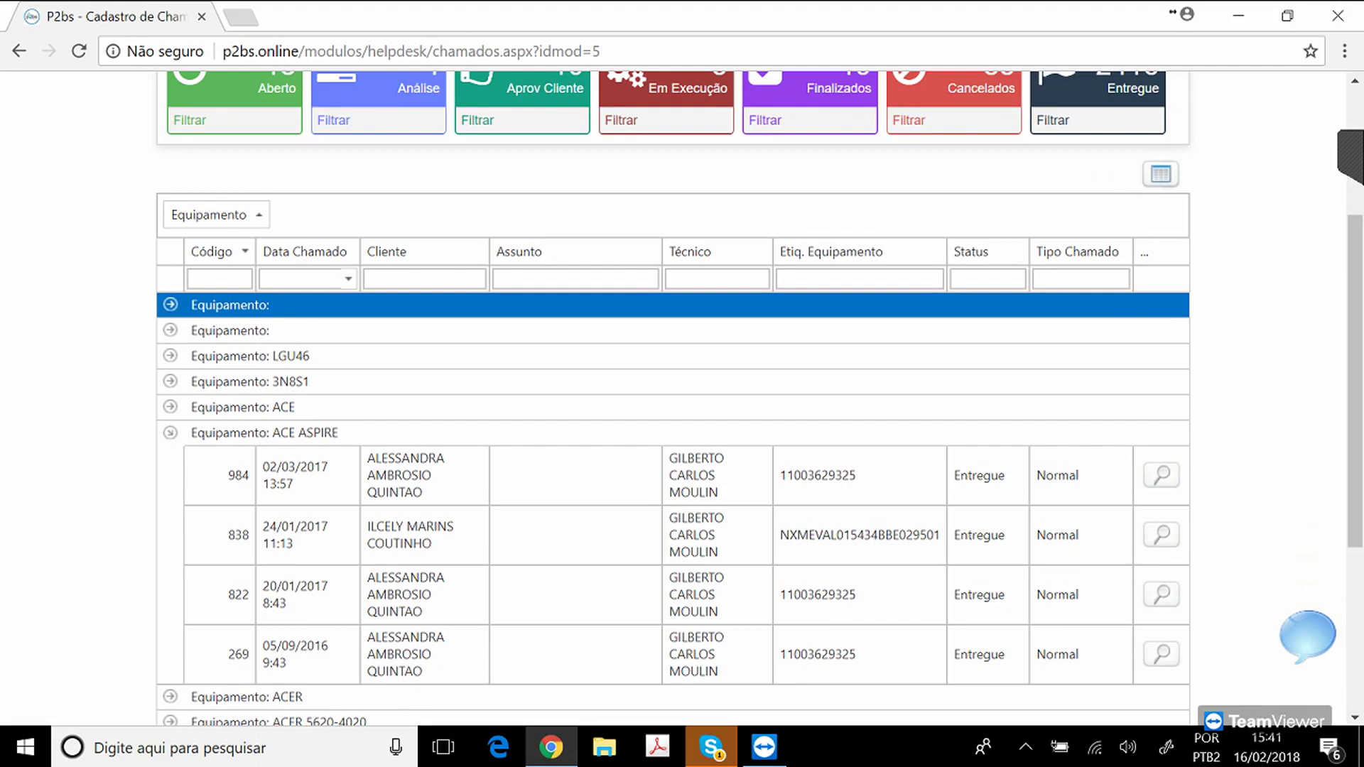
left_click_drag(220, 215, 227, 216)
left_click(575, 278)
left_click_drag(215, 215, 504, 243)
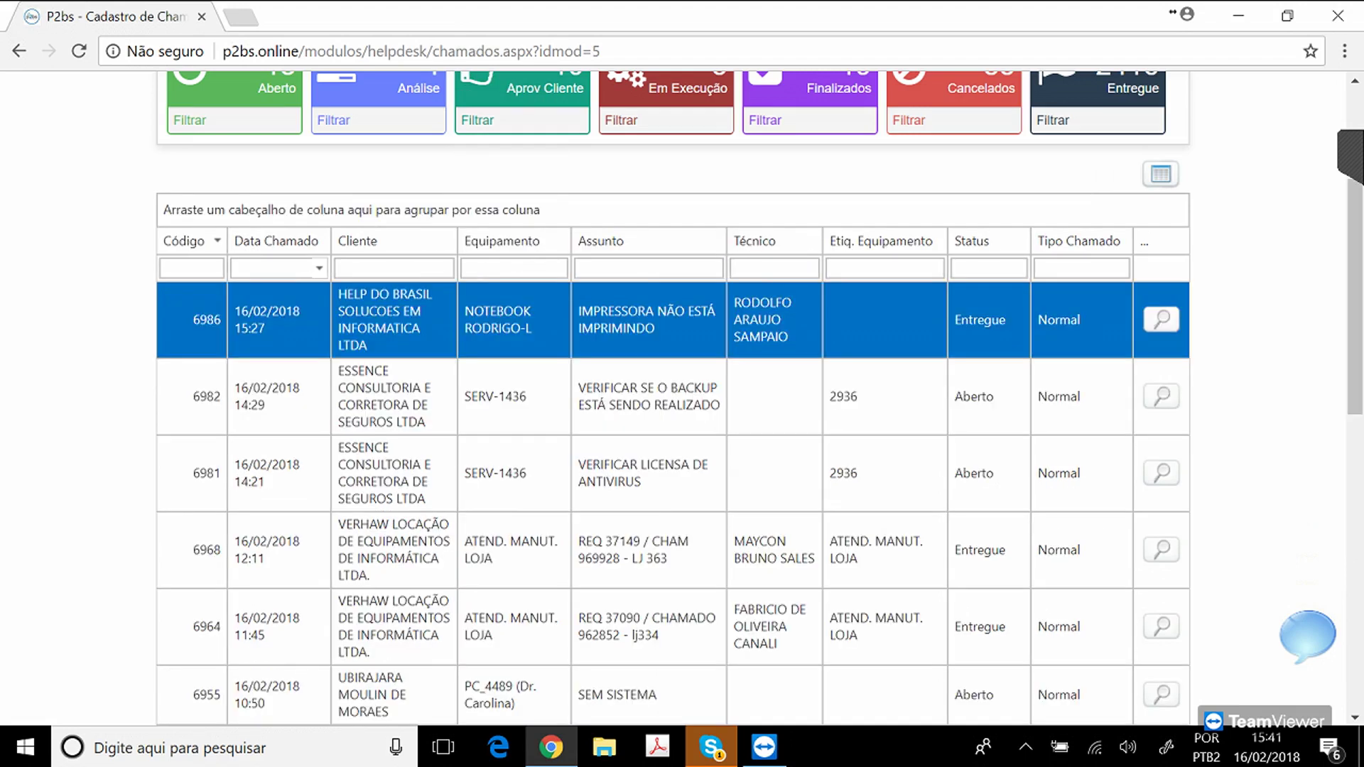
Group the tickets by Data Chamado, inspect the 23/06/2016 group, then remove that grouping.
left_click_drag(276, 241, 235, 213)
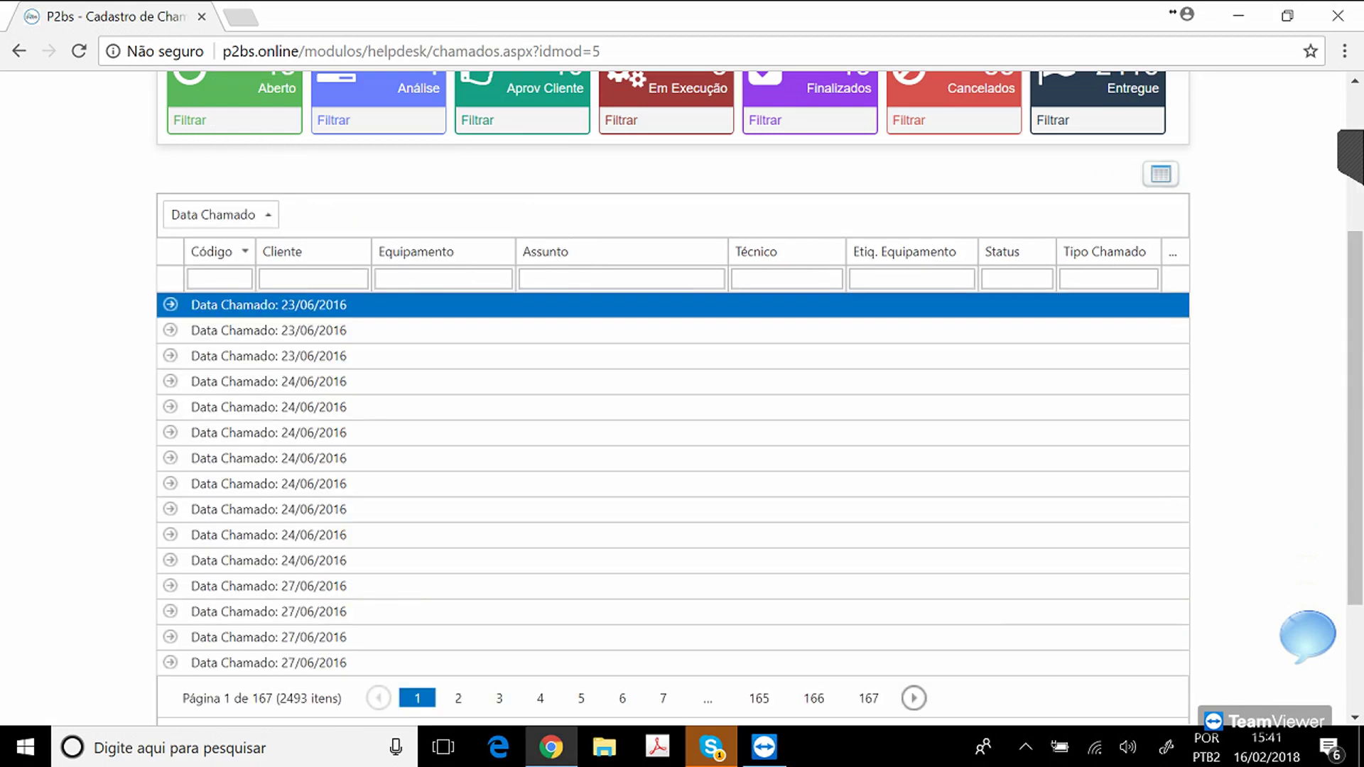
left_click(170, 331)
left_click(170, 331)
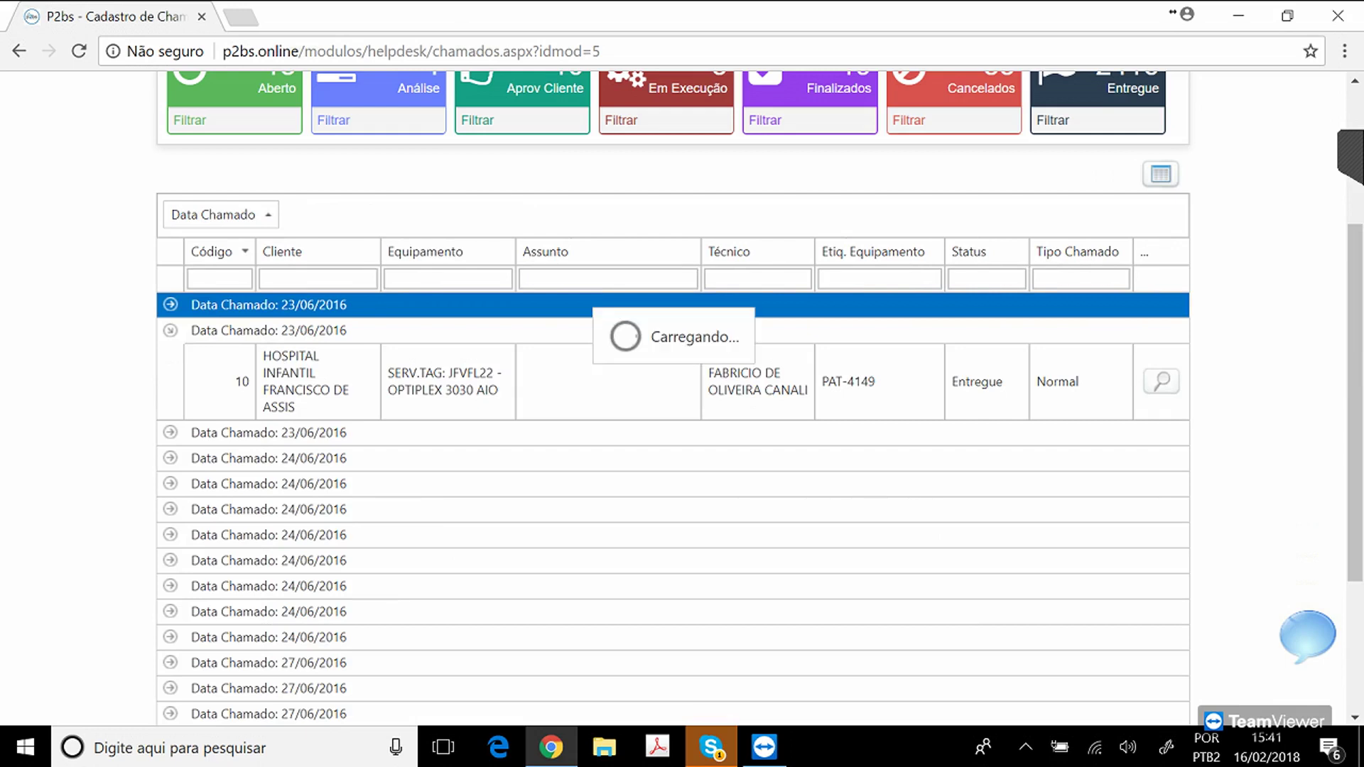
left_click_drag(214, 214, 372, 251)
left_click_drag(1355, 284, 1355, 222)
Group tickets by Cliente then Equipamento, and expand the ILHA-01 subgroup of one client.
left_click_drag(288, 408, 303, 377)
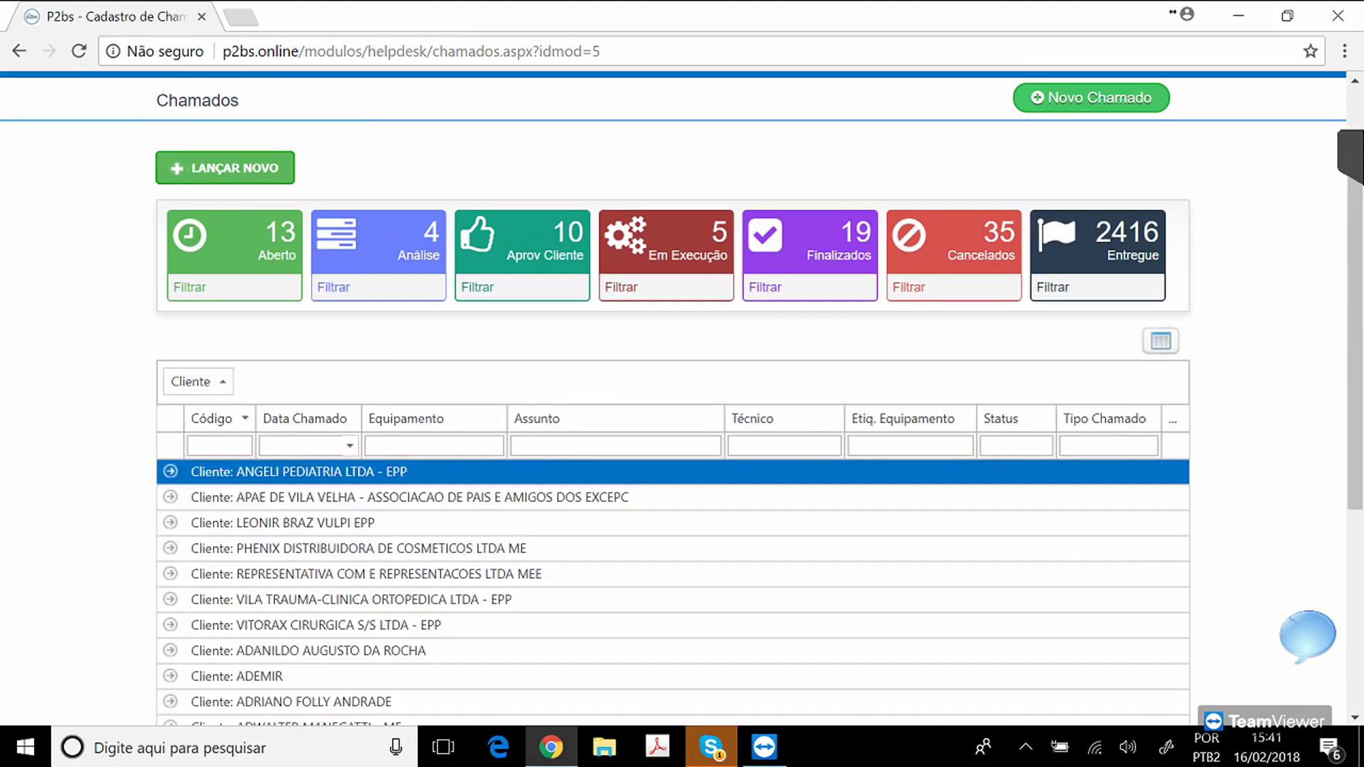
left_click_drag(405, 418, 307, 383)
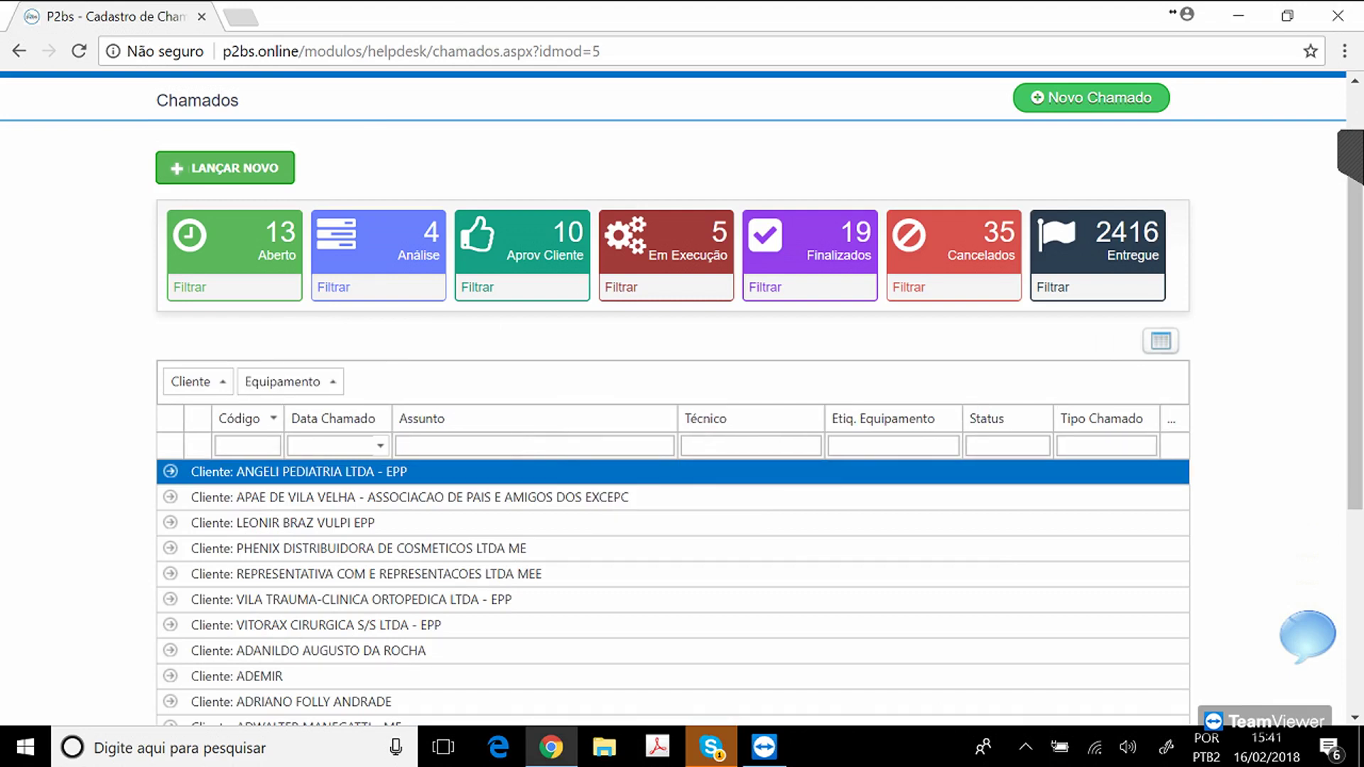
left_click(170, 574)
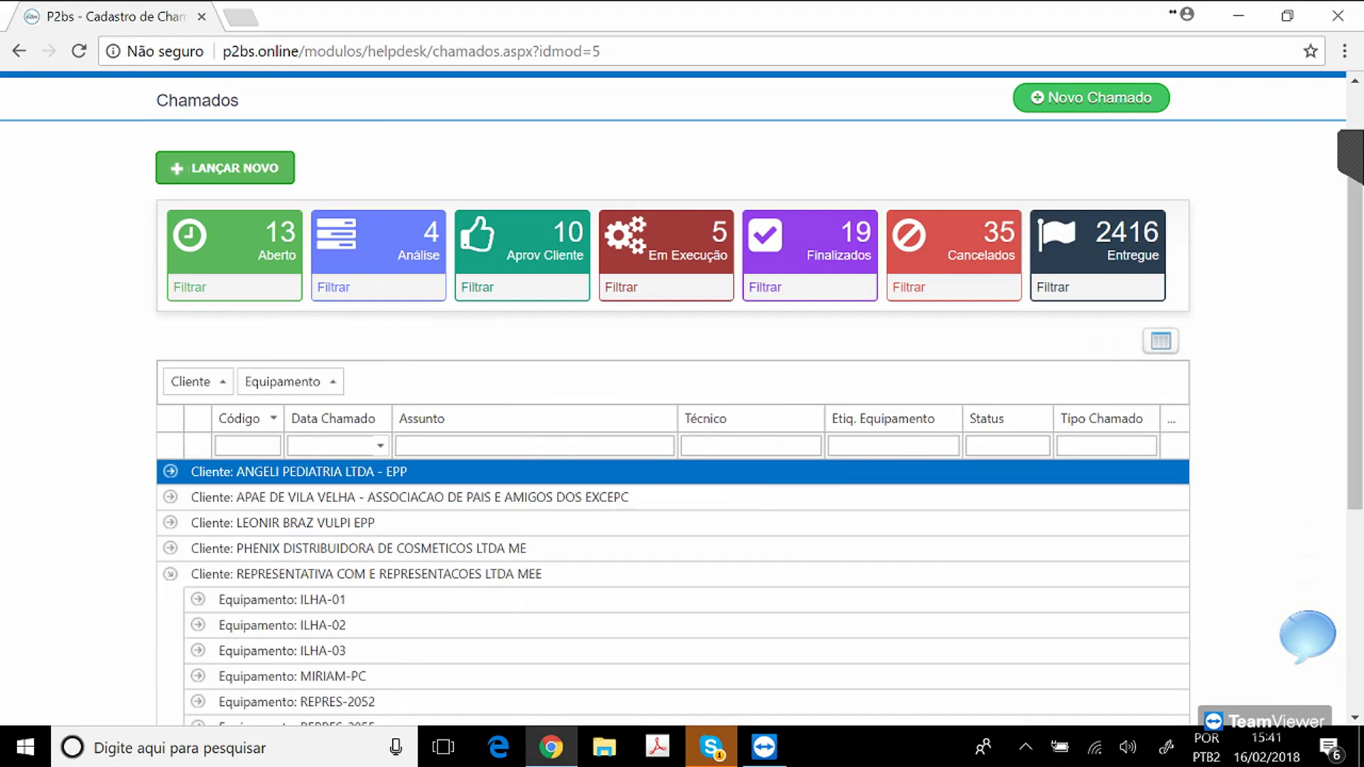
left_click(199, 600)
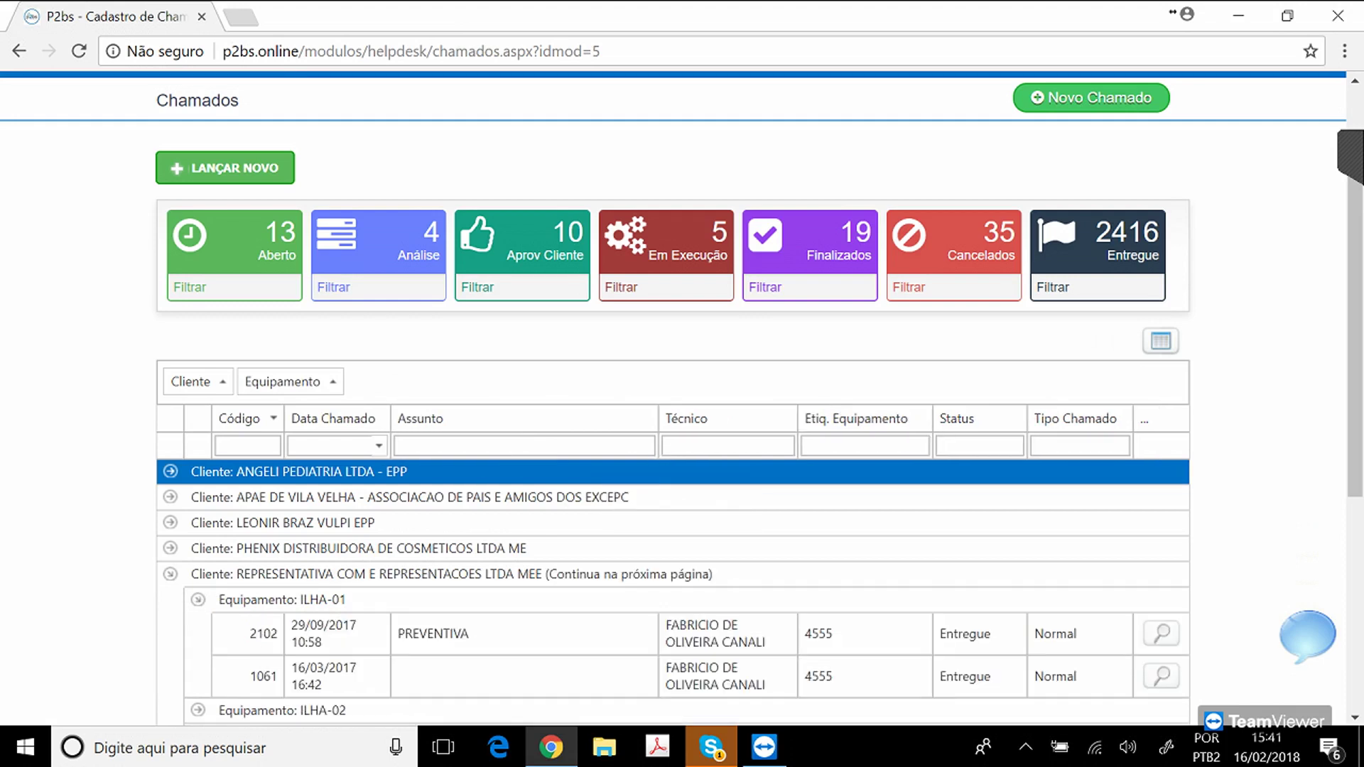
left_click_drag(1355, 341, 1355, 394)
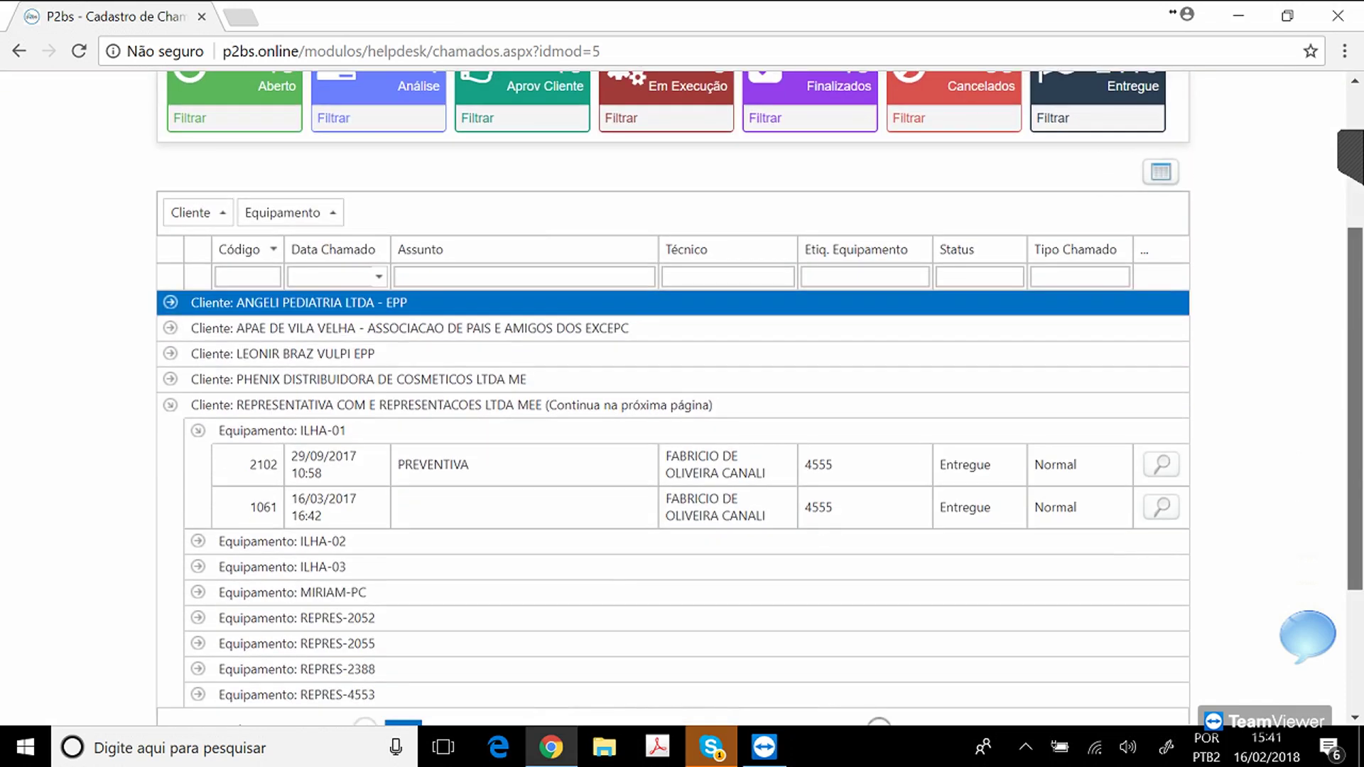
scroll(683, 398, "up", 4)
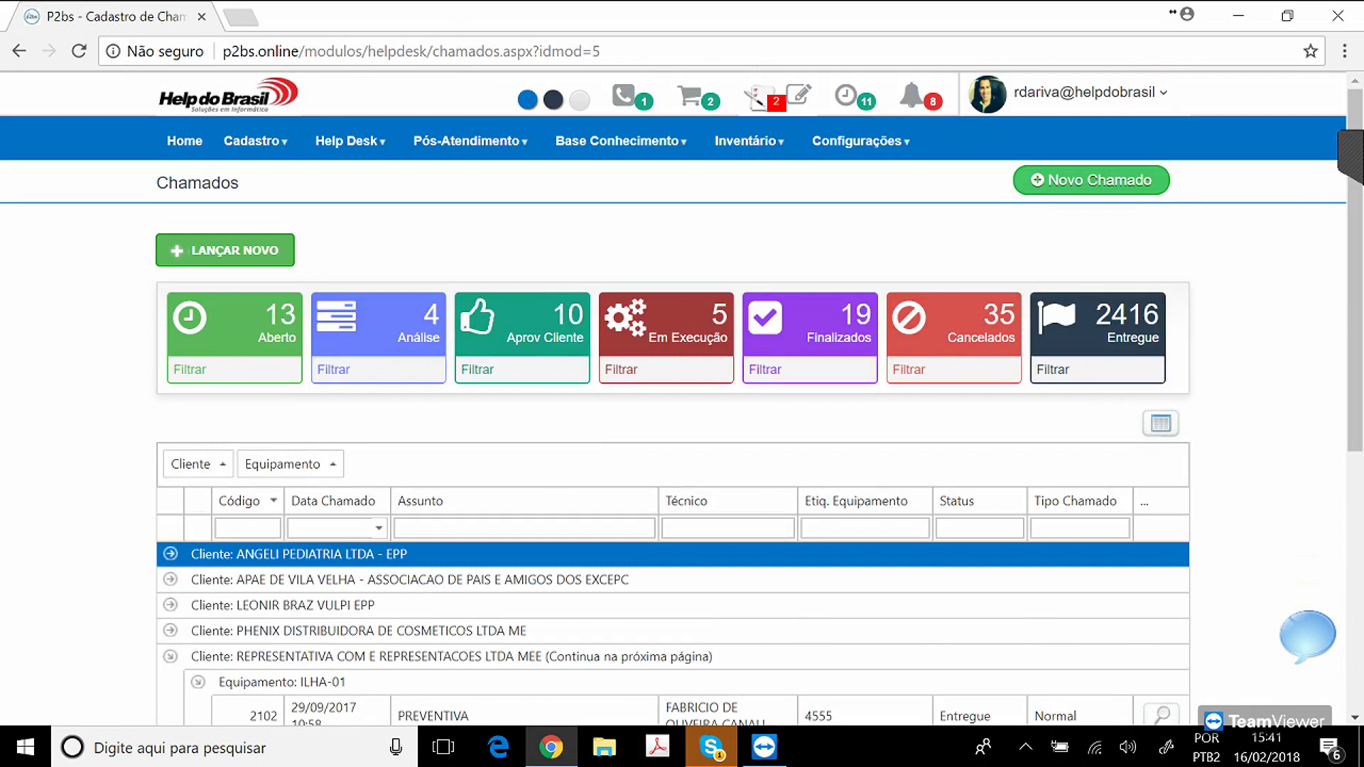
Go Home and reopen the Help Desk Chamados ticket list.
left_click(184, 141)
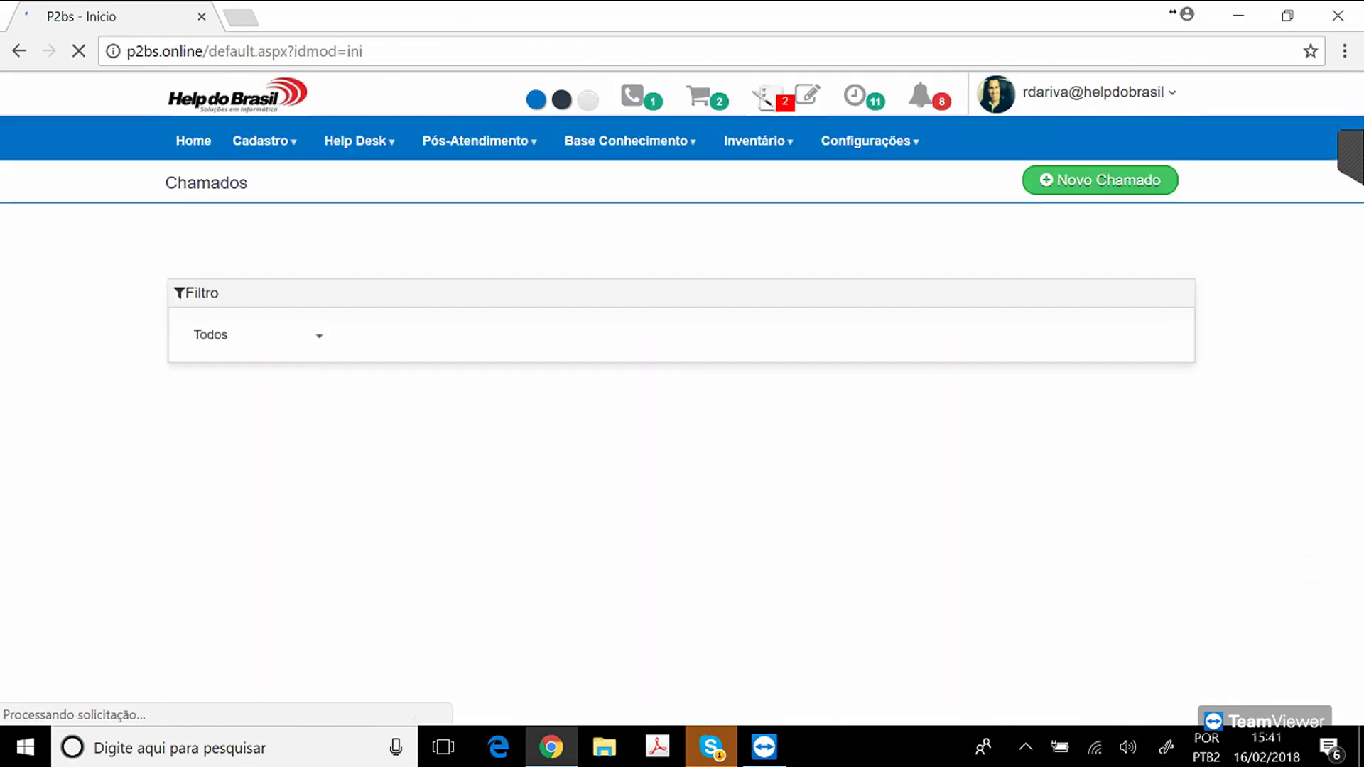
left_click(359, 141)
left_click(356, 206)
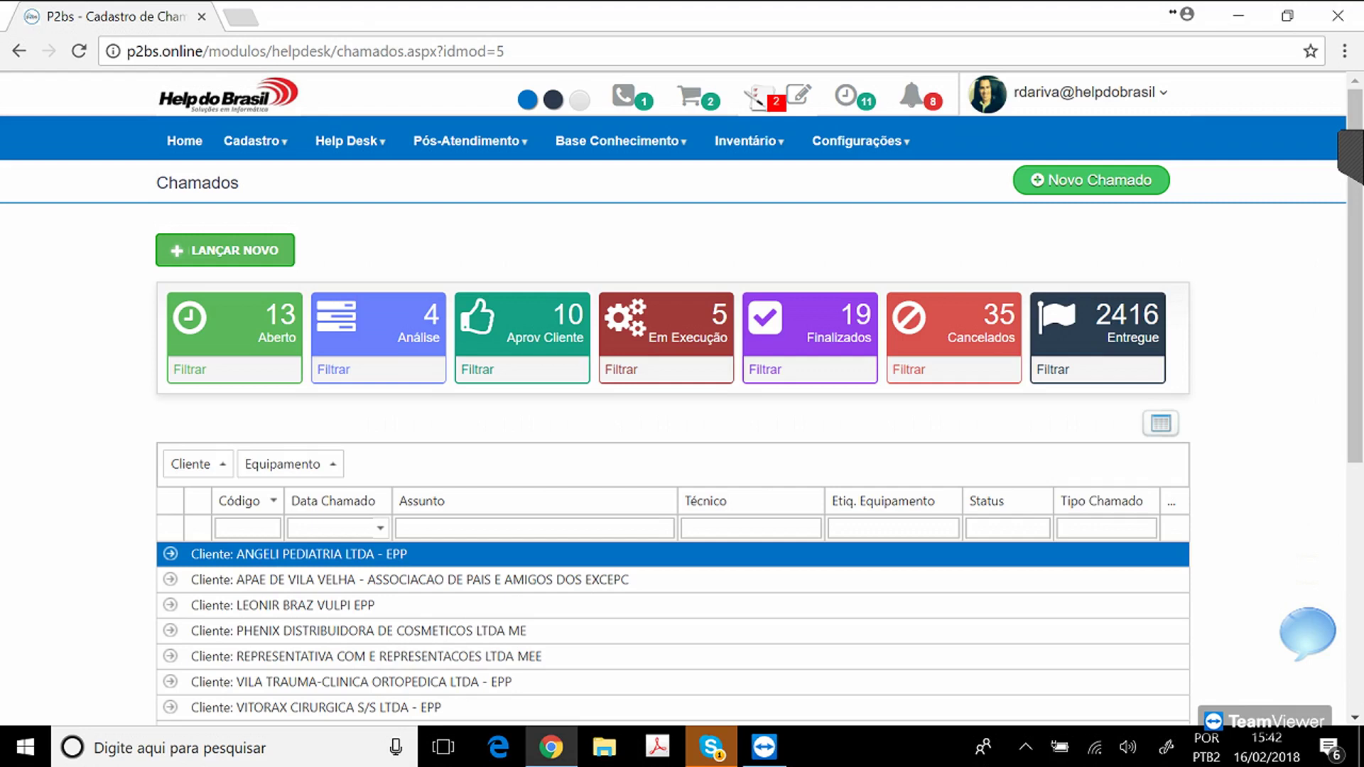
Drag Data Conclusão from the Seletor de Campos chooser into the grid header.
left_click(1161, 423)
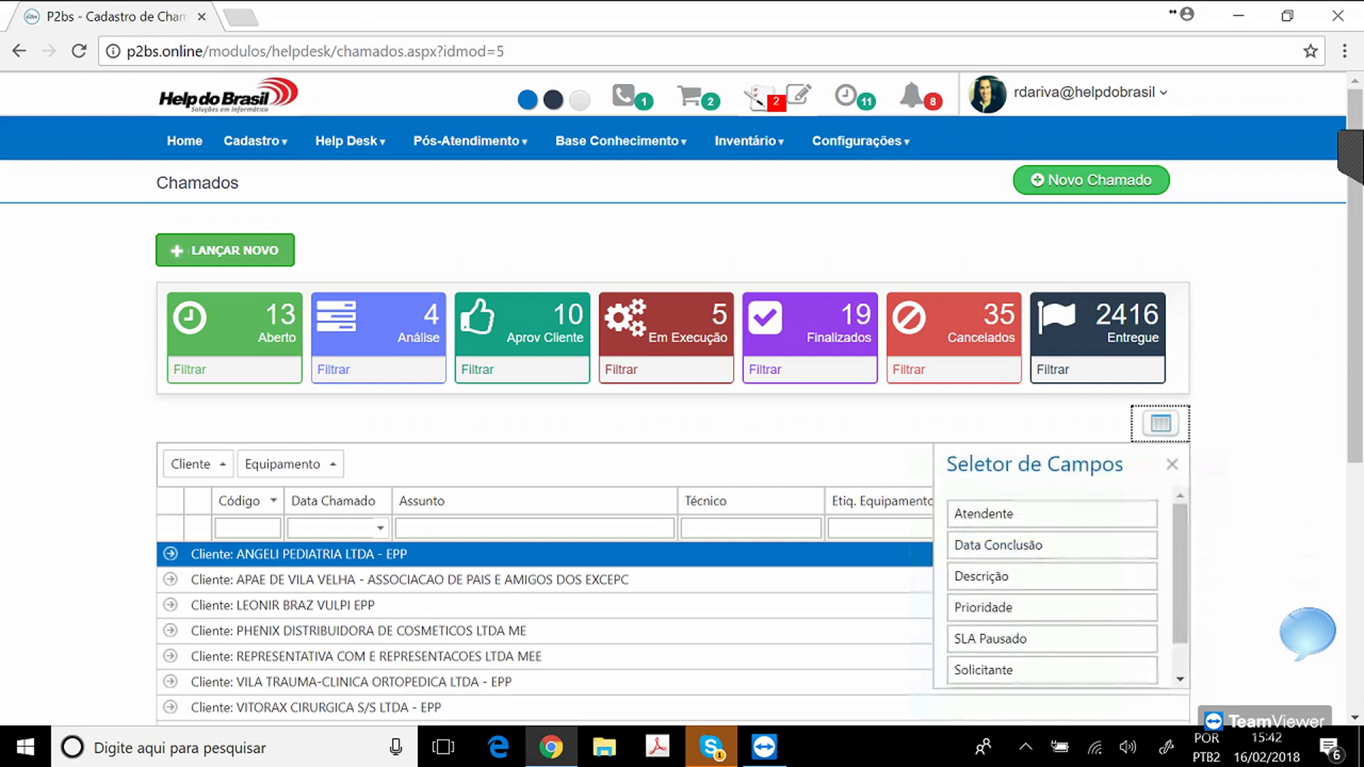
left_click_drag(999, 545, 769, 499)
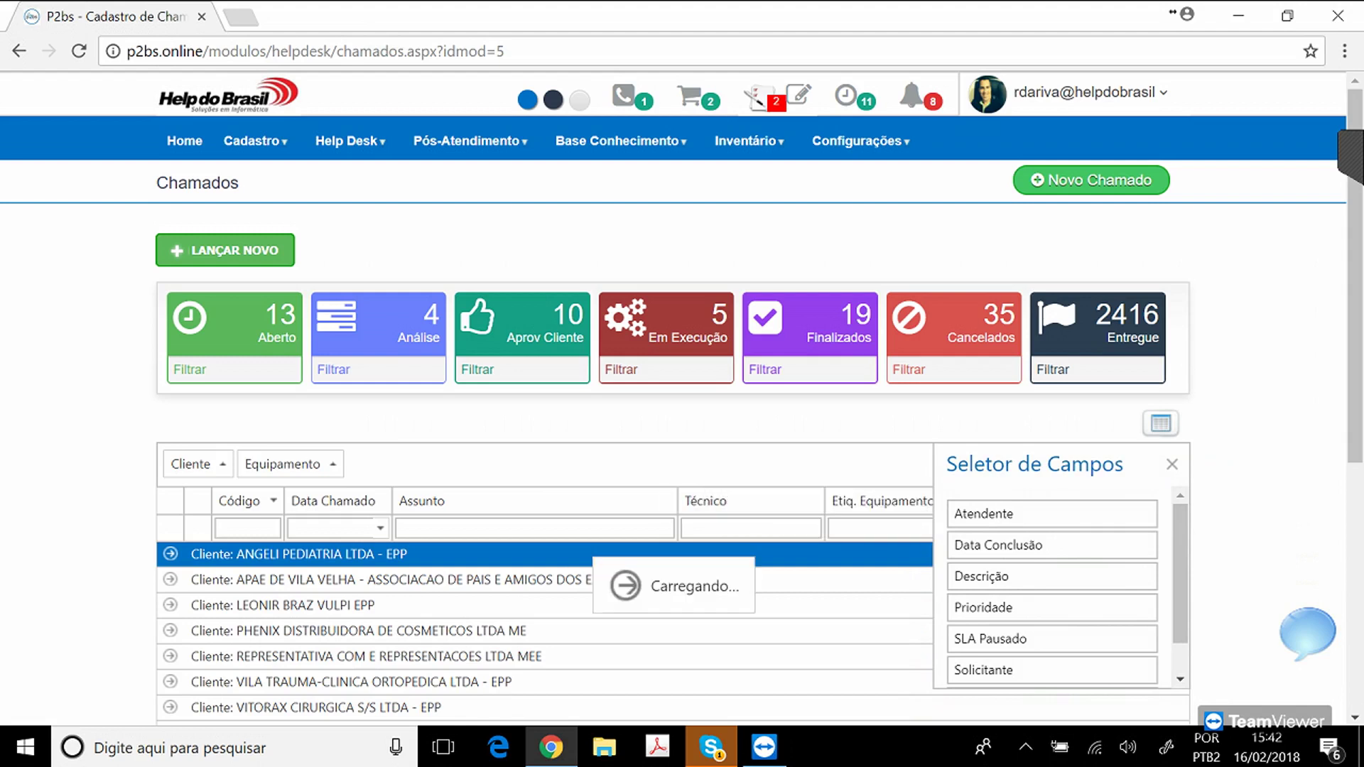
Close the Seletor de Campos chooser and scroll down to the Exportar Para options.
left_click(1172, 464)
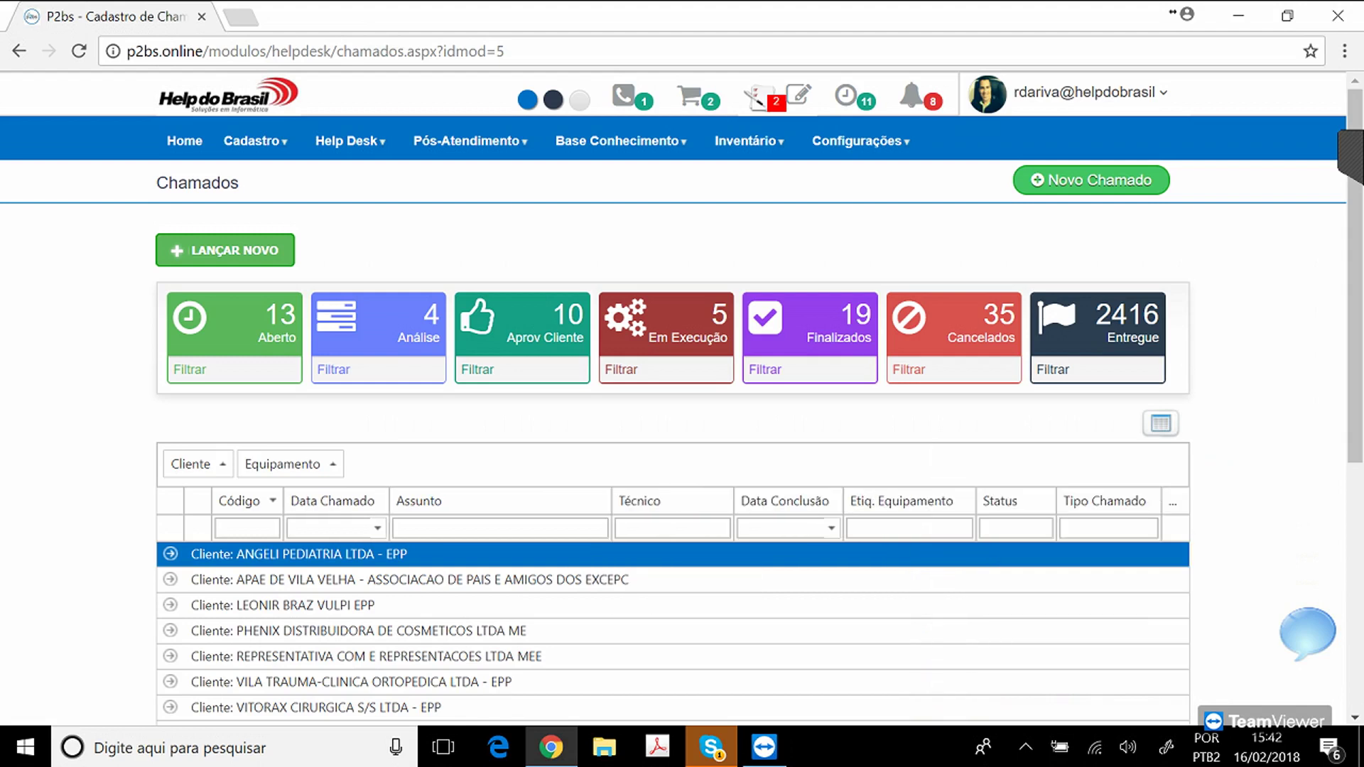
scroll(674, 398, "down", 5)
scroll(673, 397, "down", 1)
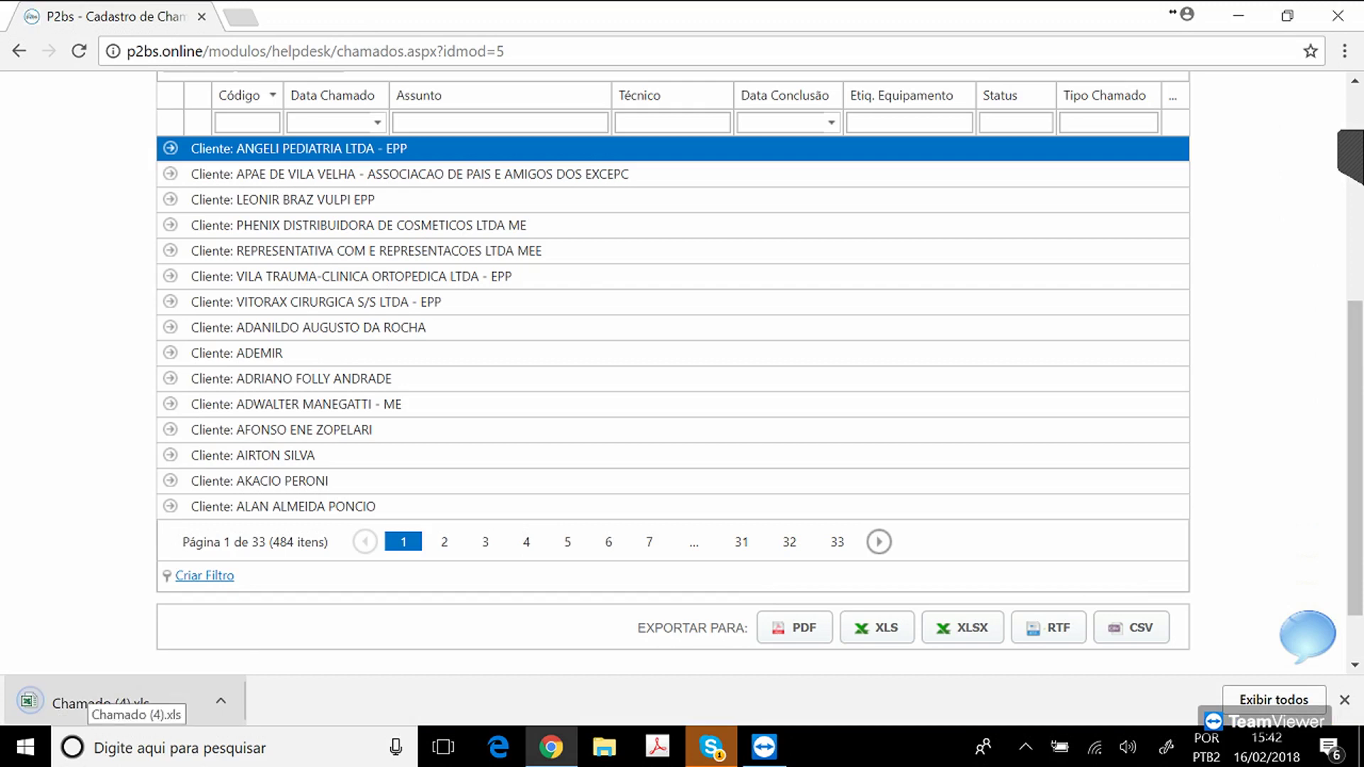
Open the exported Chamado (4).xls in Excel, browse its ticket codes, then close Excel.
left_click(99, 703)
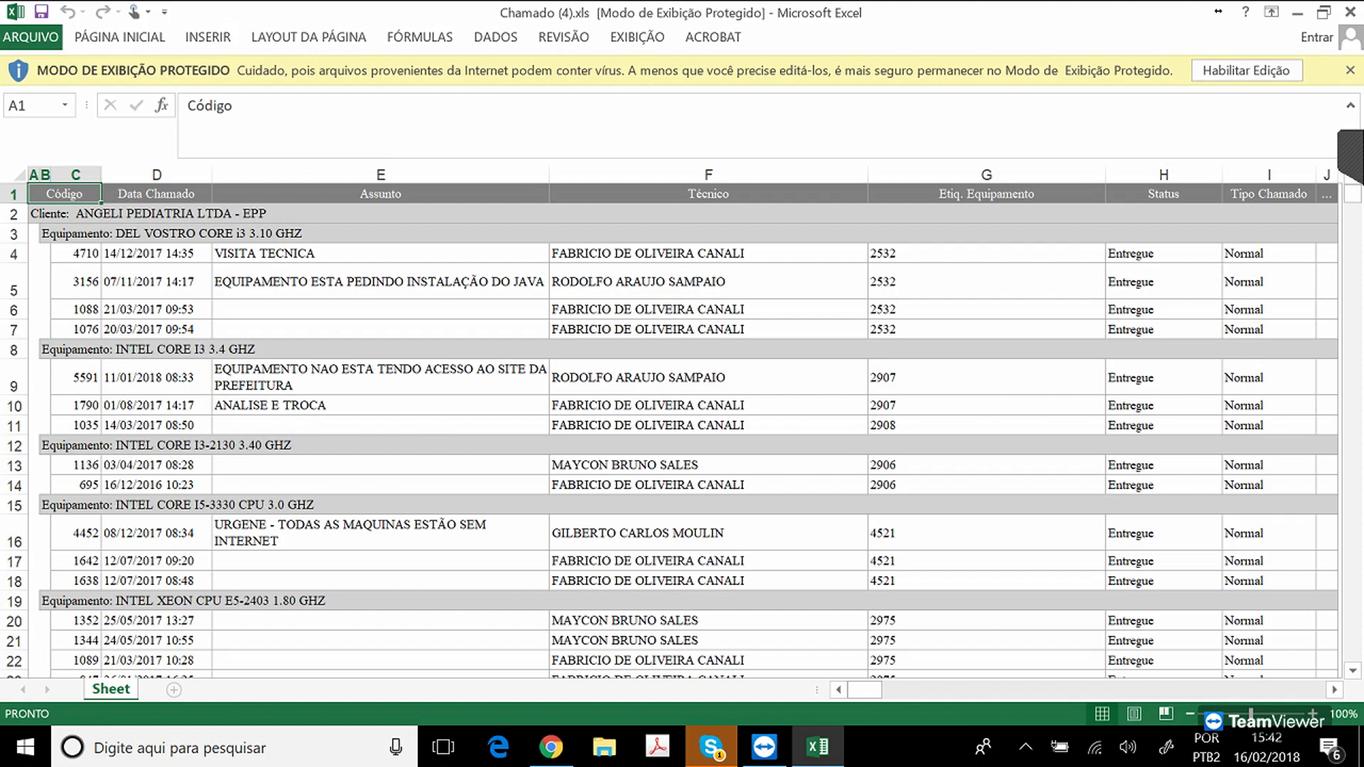
left_click(1247, 70)
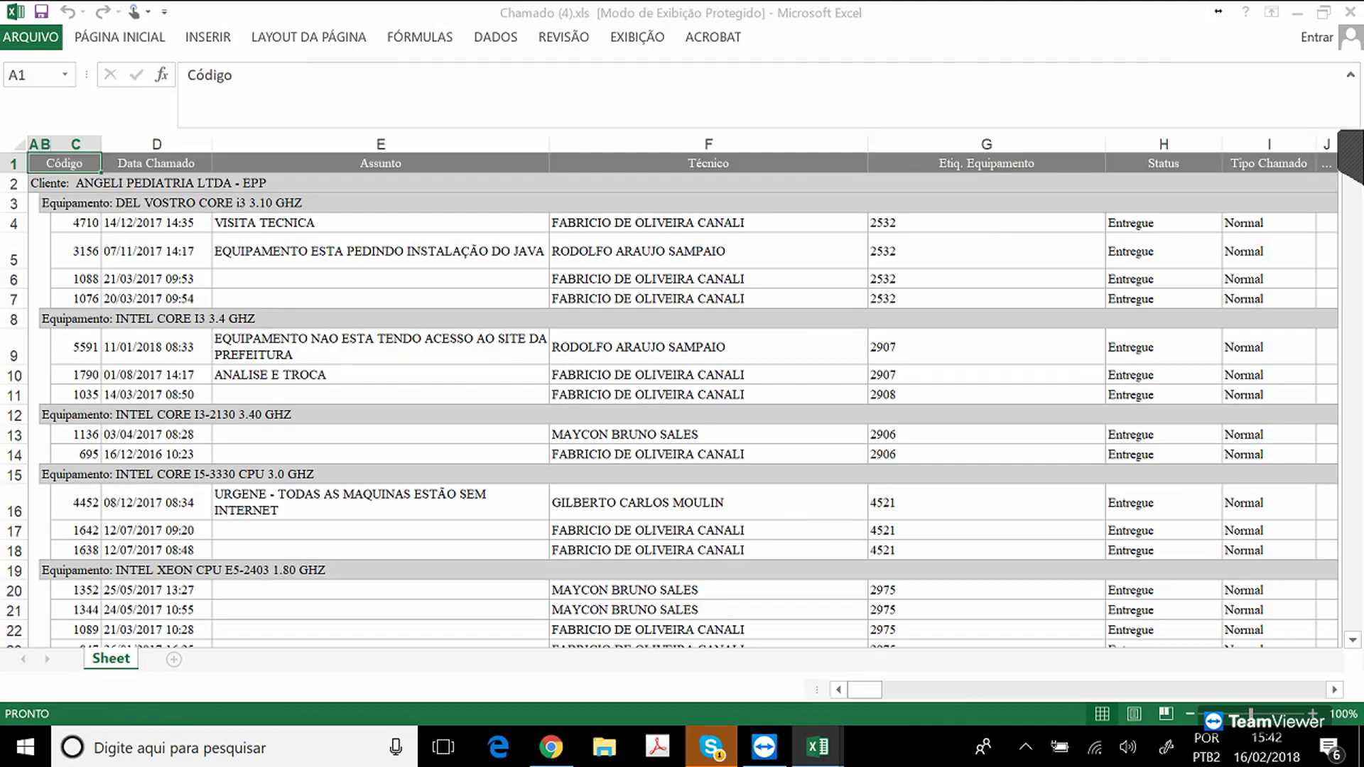
key("Down")
key("Down")
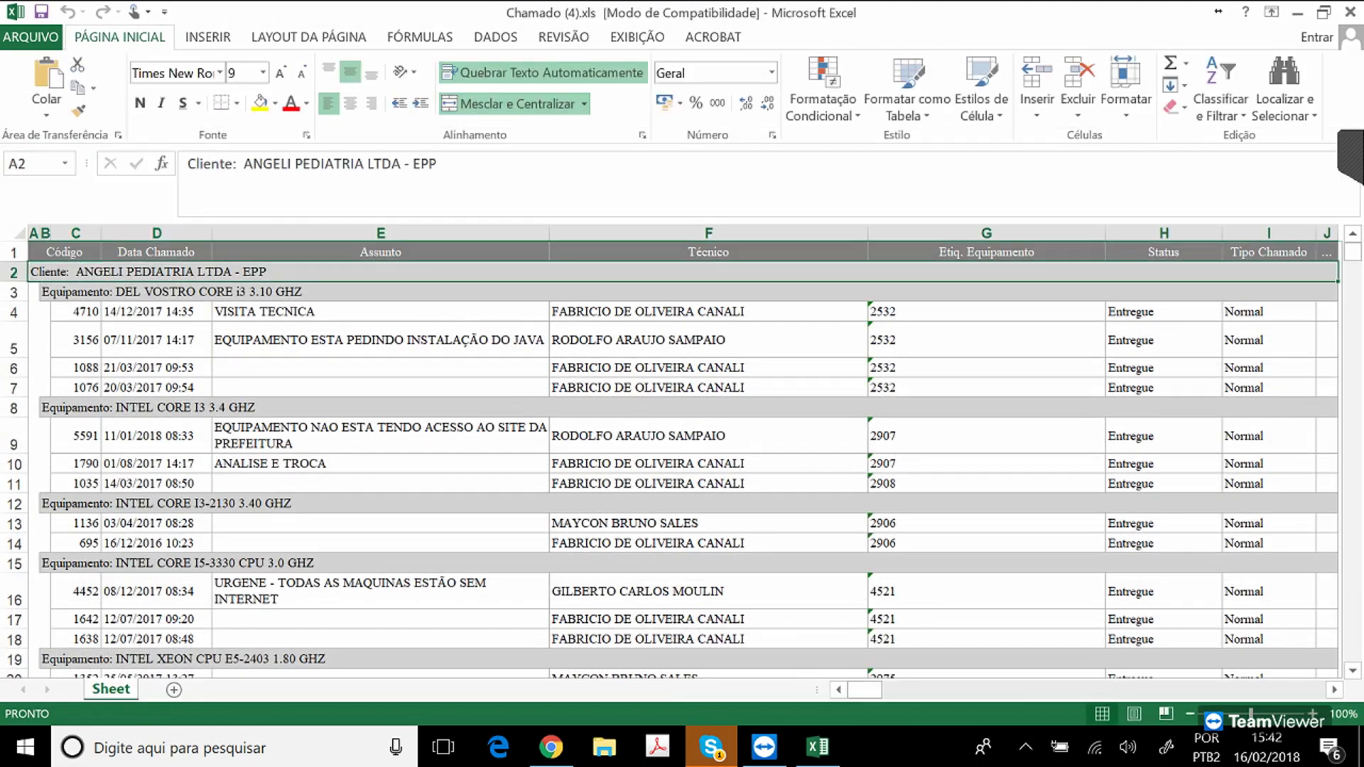
key("Down")
key("Right")
key("Right")
key("Down")
key("Down")
key("Down")
key("Down")
key("Down")
key("Down")
key("Down")
key("Down")
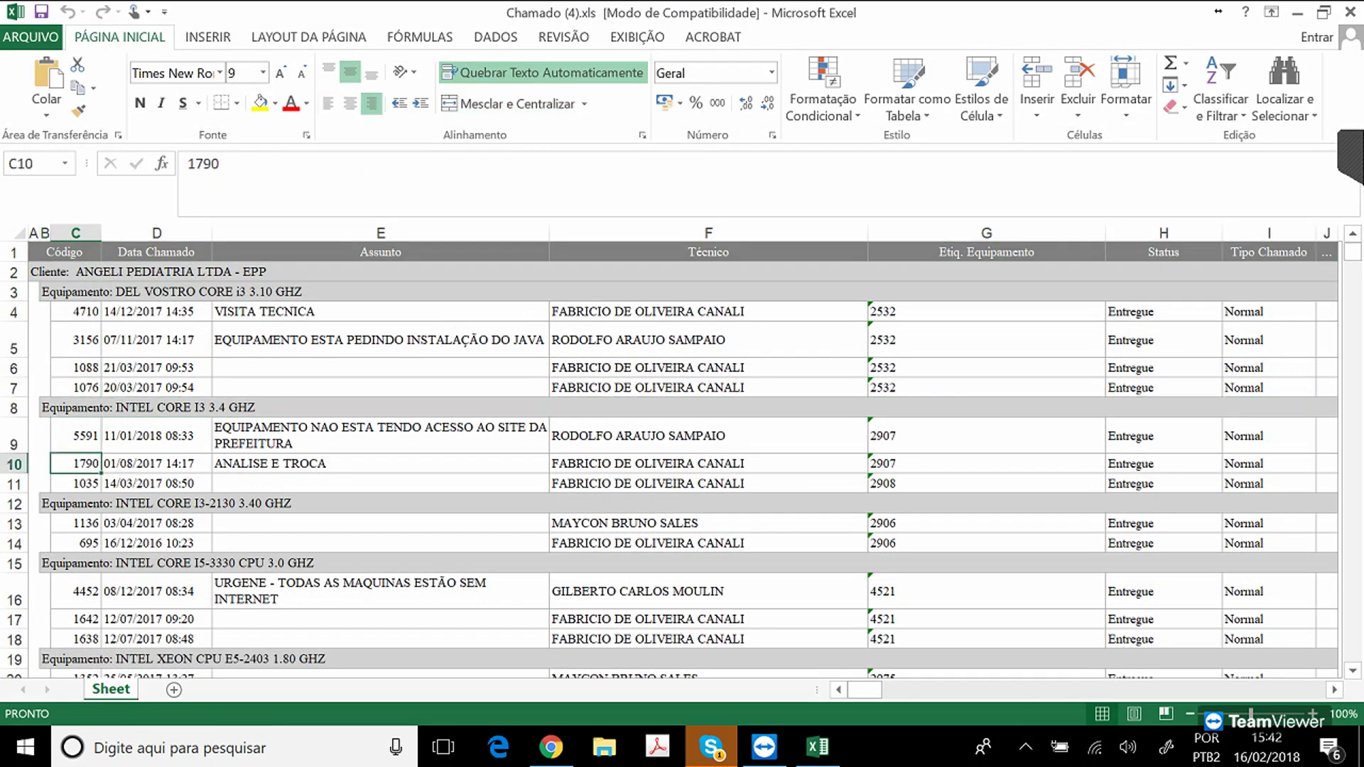
key("Down")
key("Down")
key("Down")
key("Down")
key("Down")
key("Down")
key("Down")
key("Down")
key("Down")
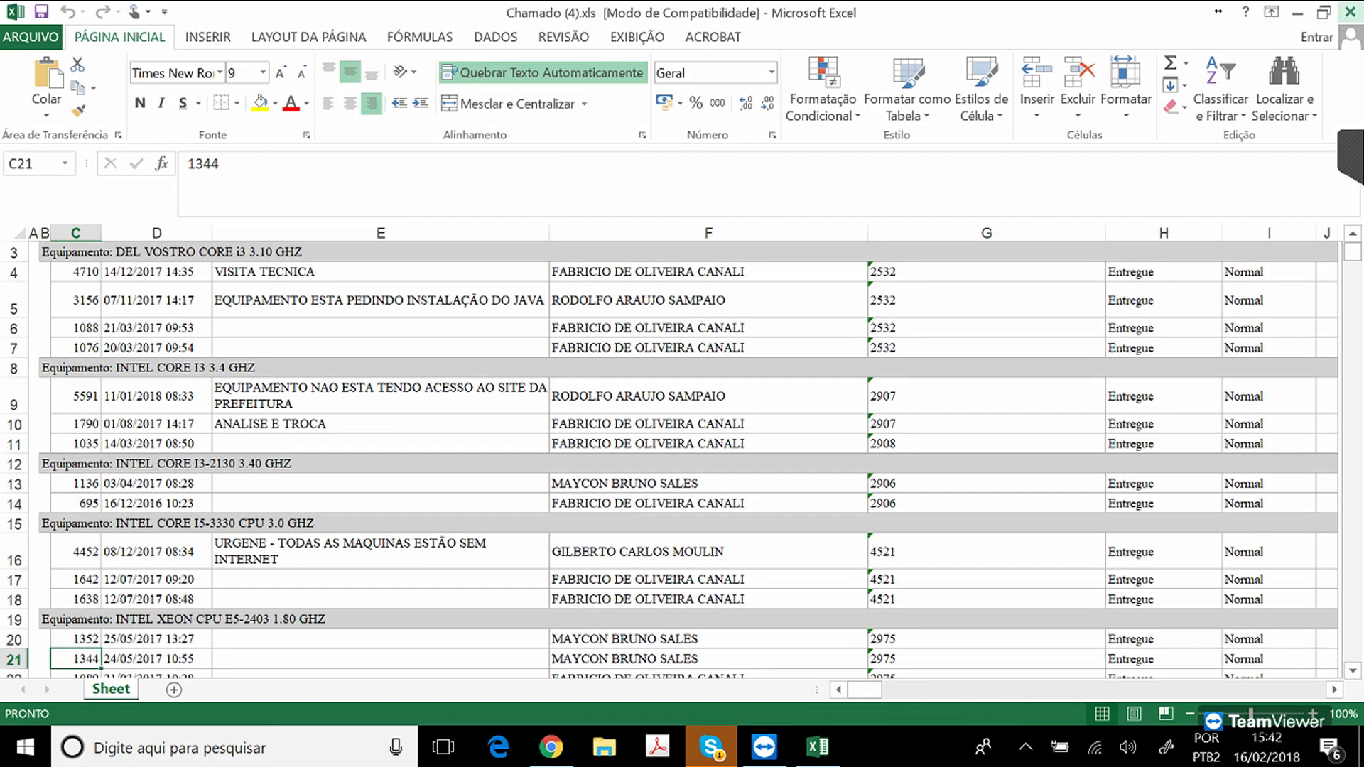
left_click(1350, 12)
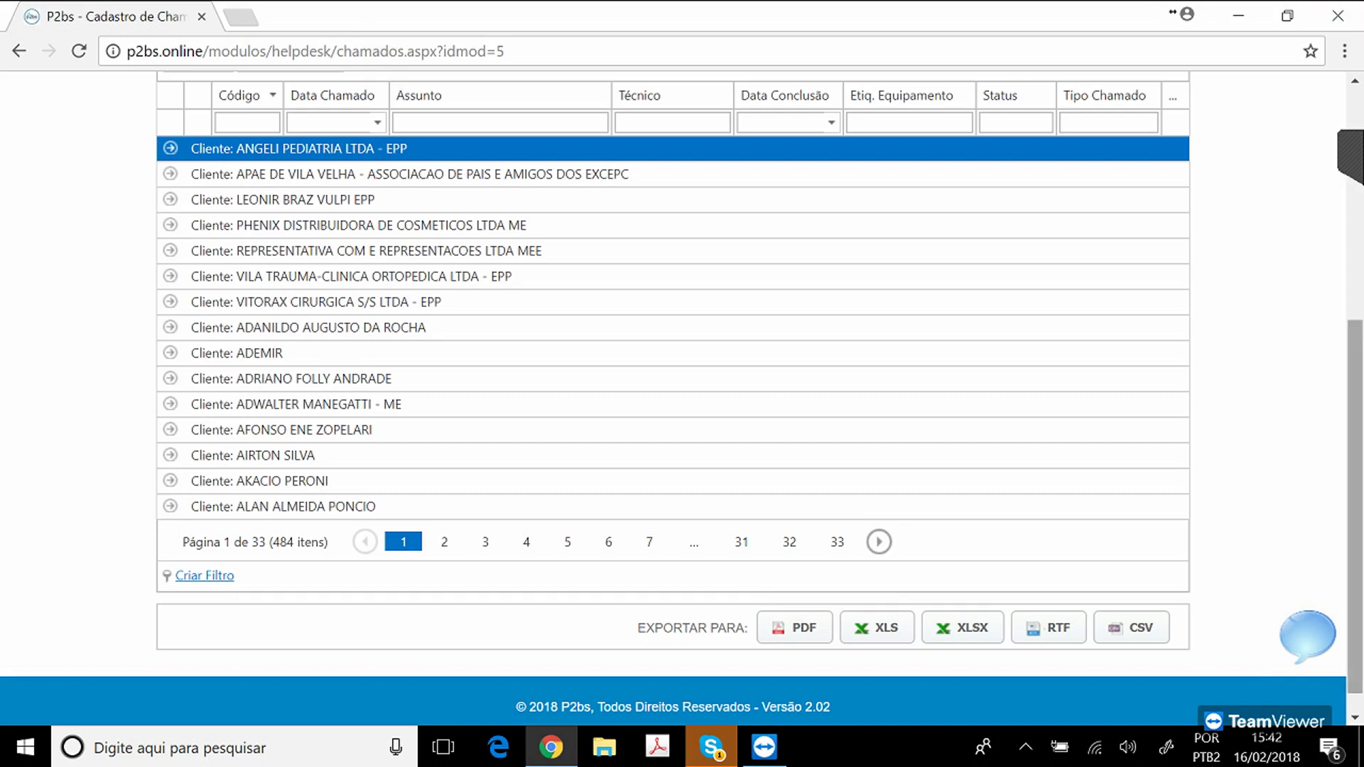
Drag the Equipamento and Cliente groupings back into the column headers to ungroup the tickets.
scroll(673, 398, "up", 5)
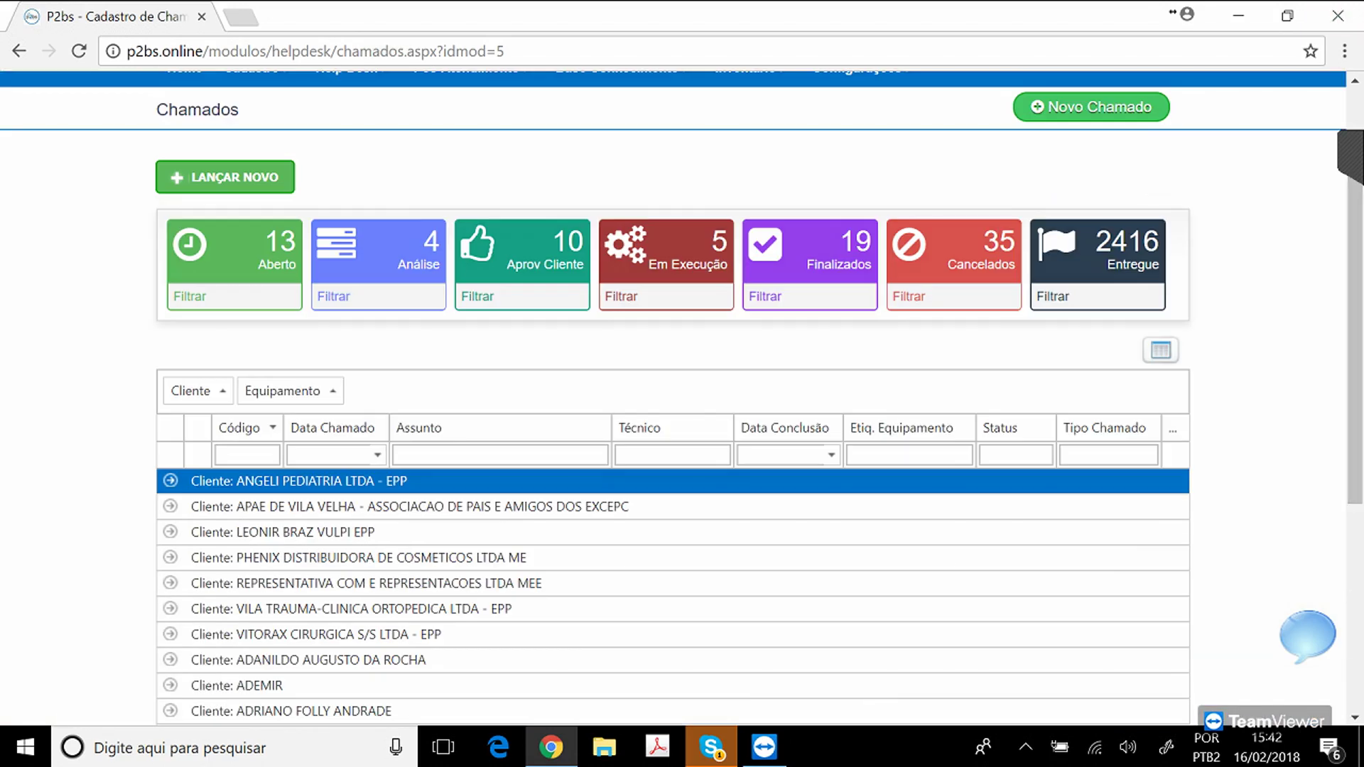
left_click_drag(283, 391, 391, 425)
left_click_drag(197, 391, 484, 422)
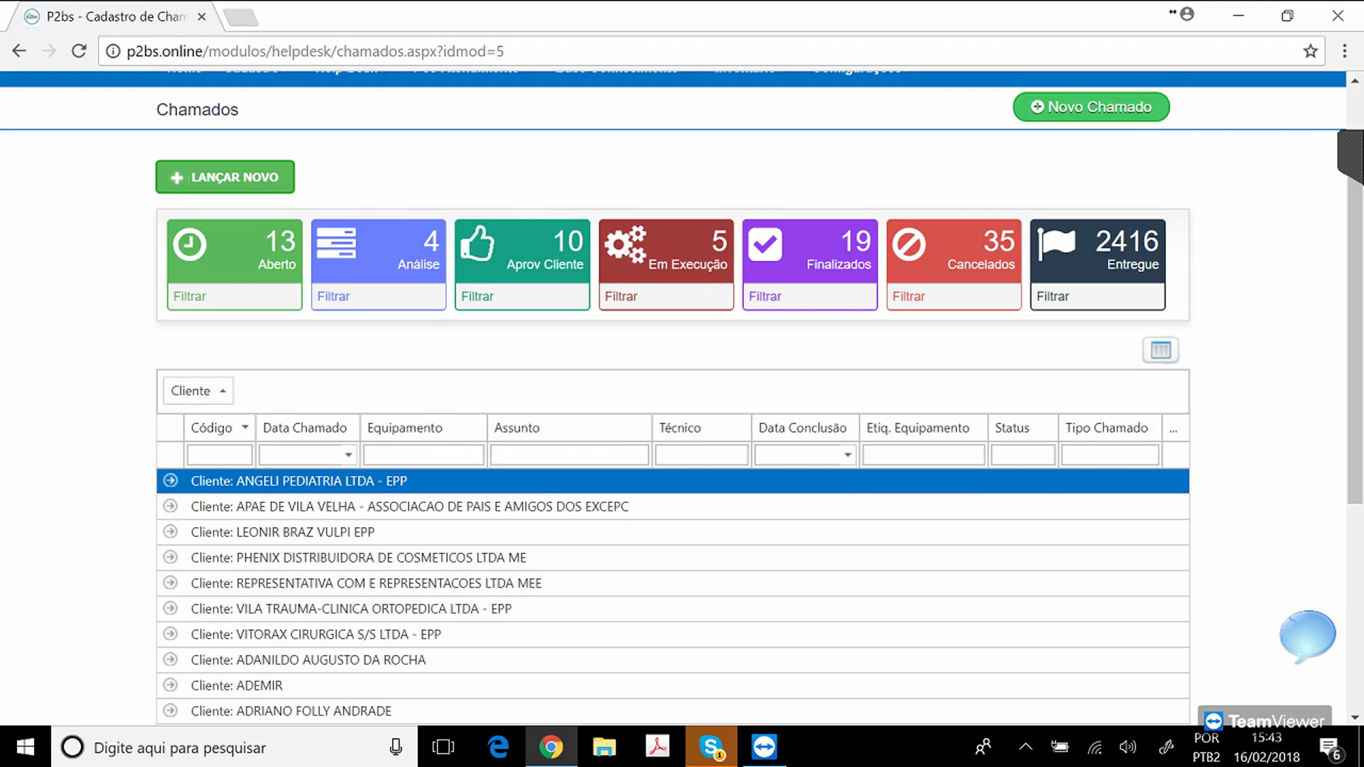
left_click(594, 445)
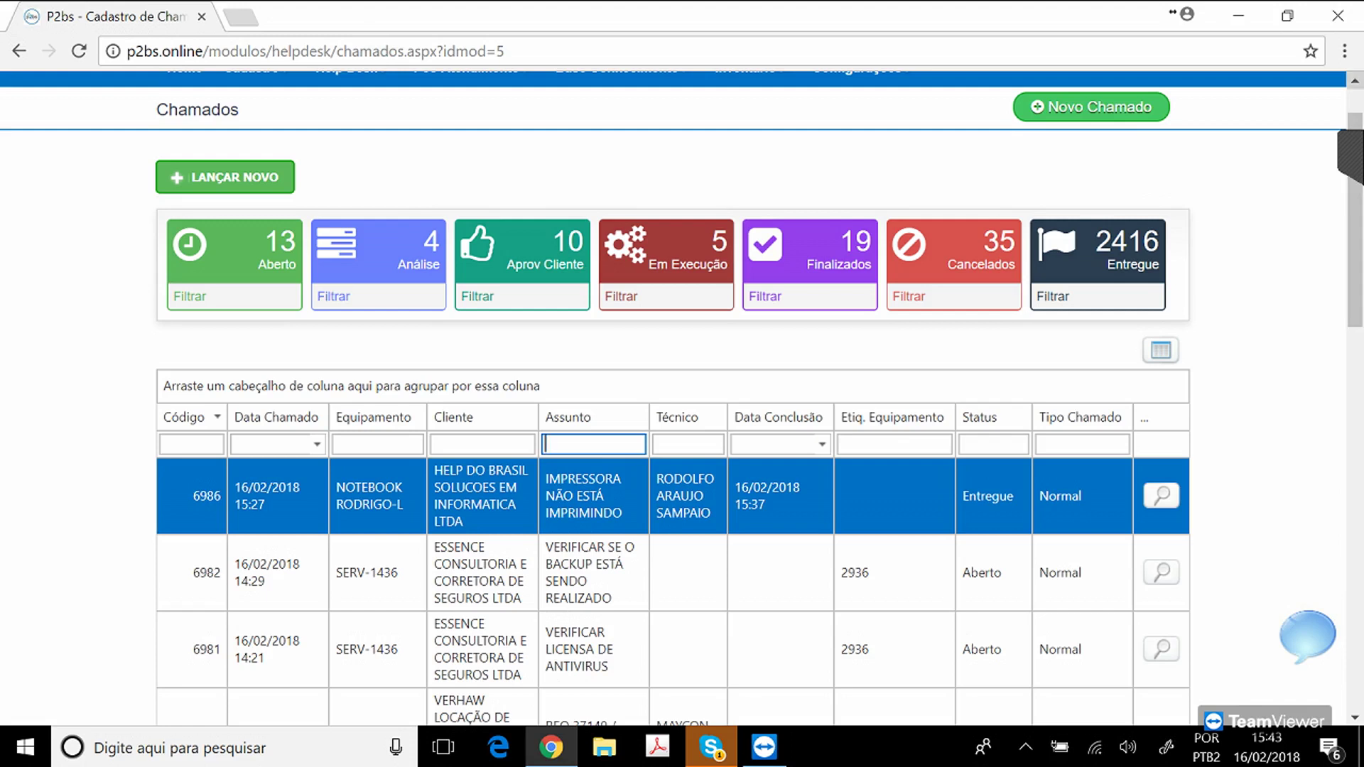
Open the Help Desk BI report Analytics Chamados.
scroll(672, 397, "up", 1)
mouse_move(350, 141)
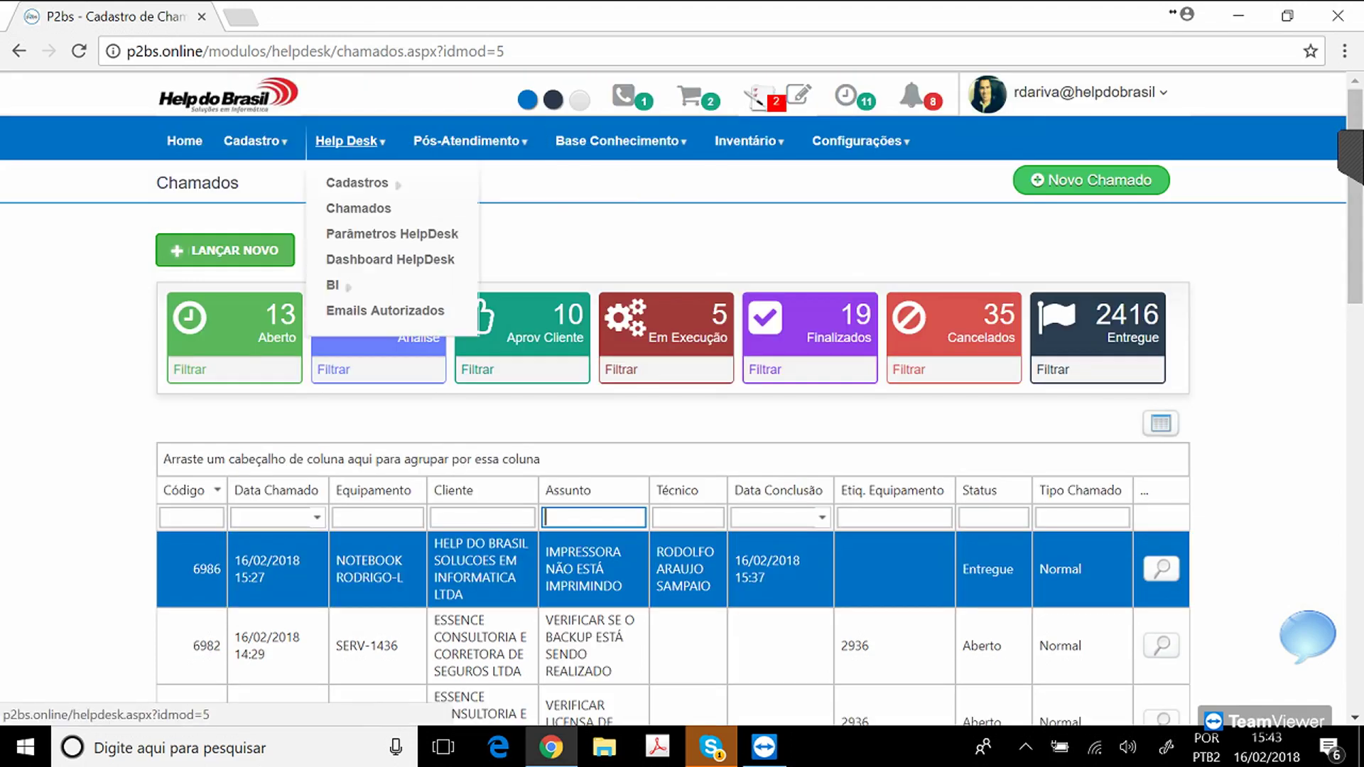
mouse_move(357, 183)
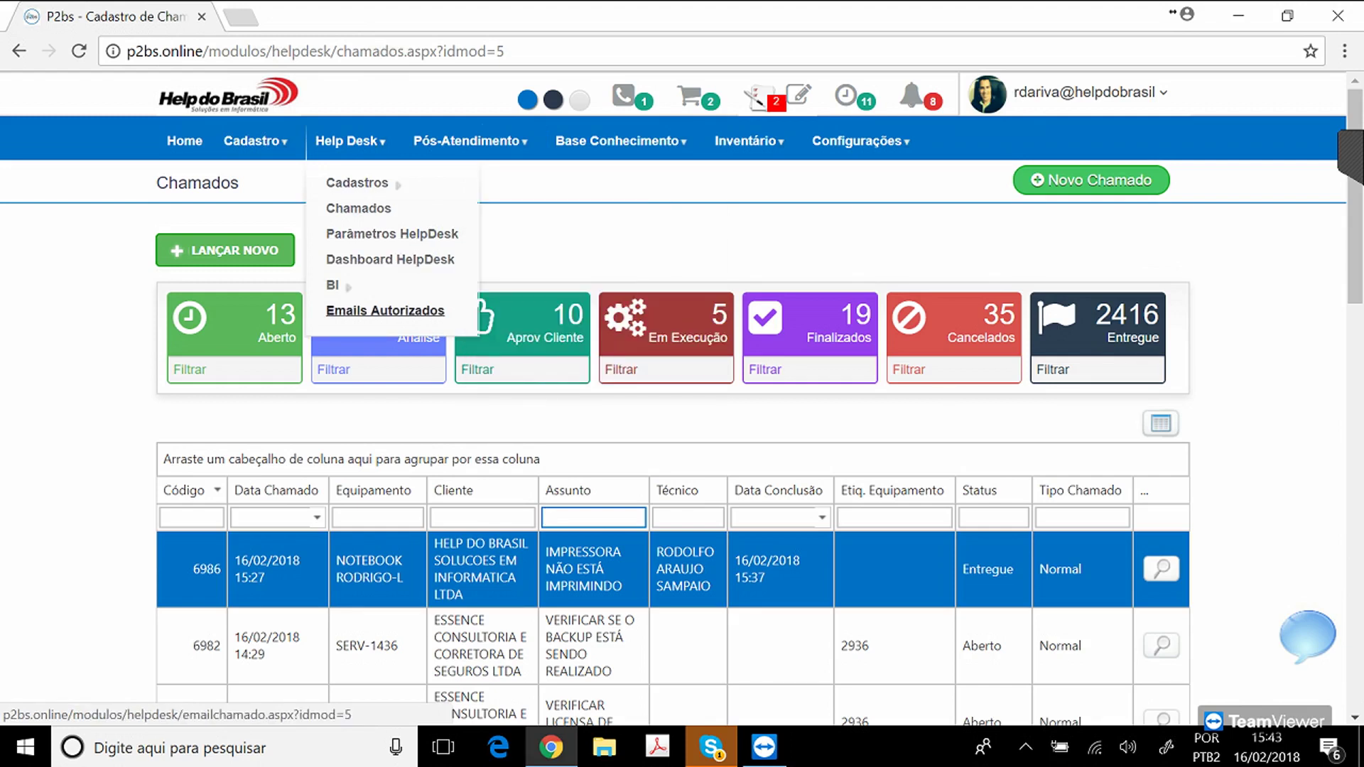
mouse_move(333, 285)
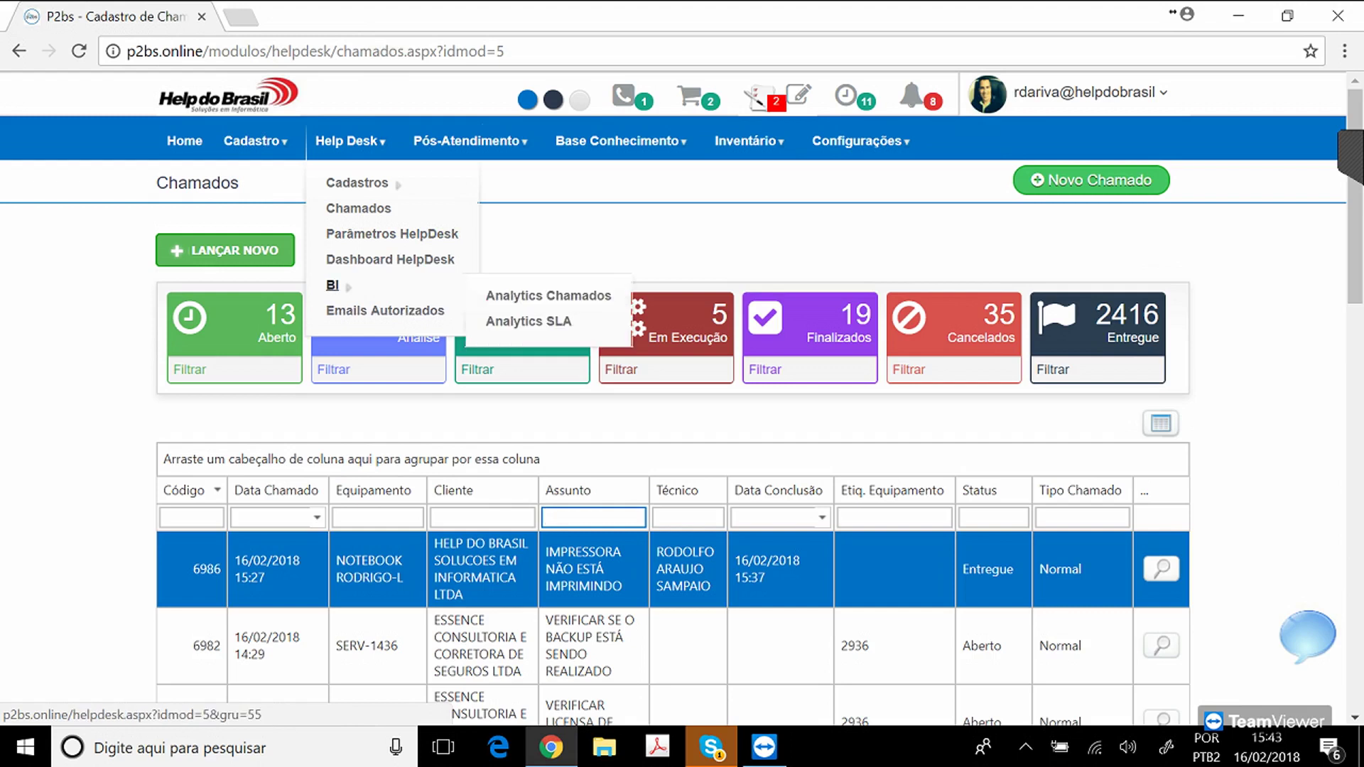
left_click(549, 296)
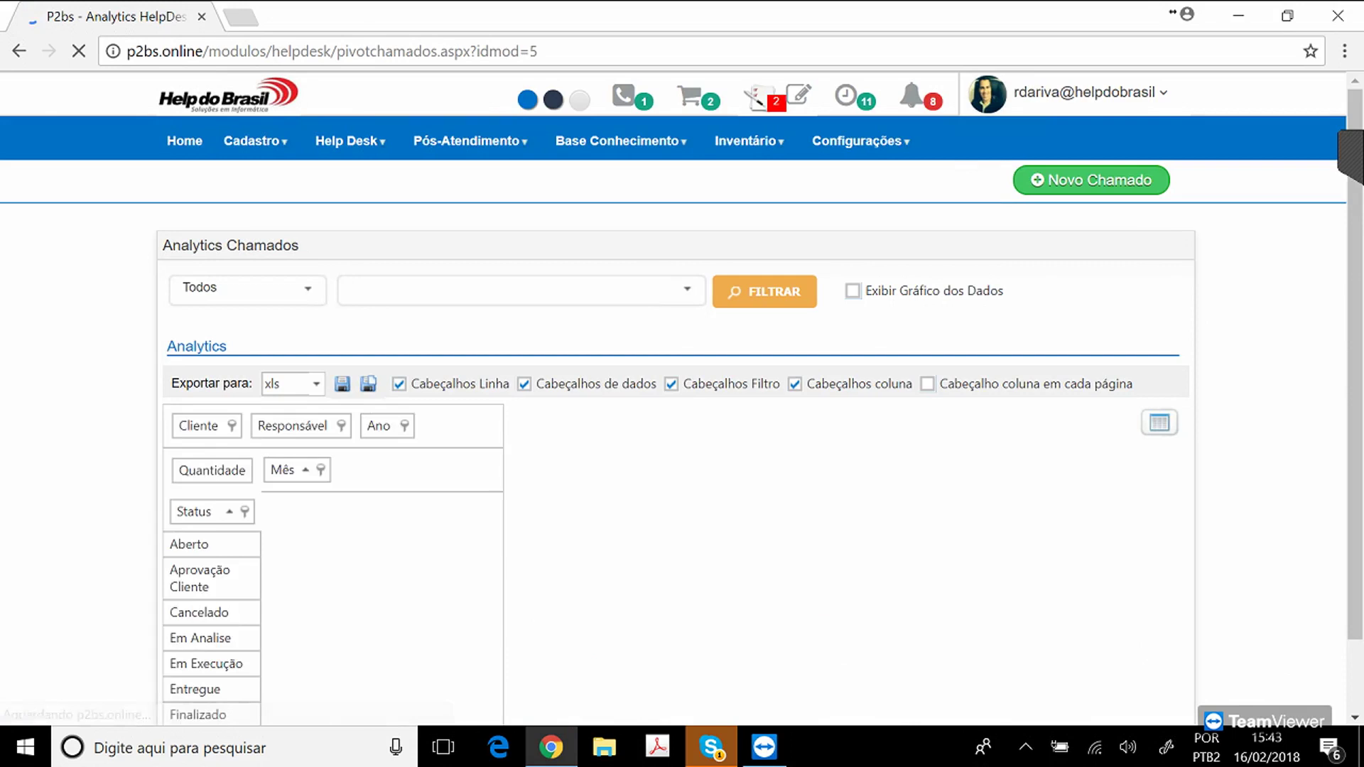
scroll(682, 398, "down", 2)
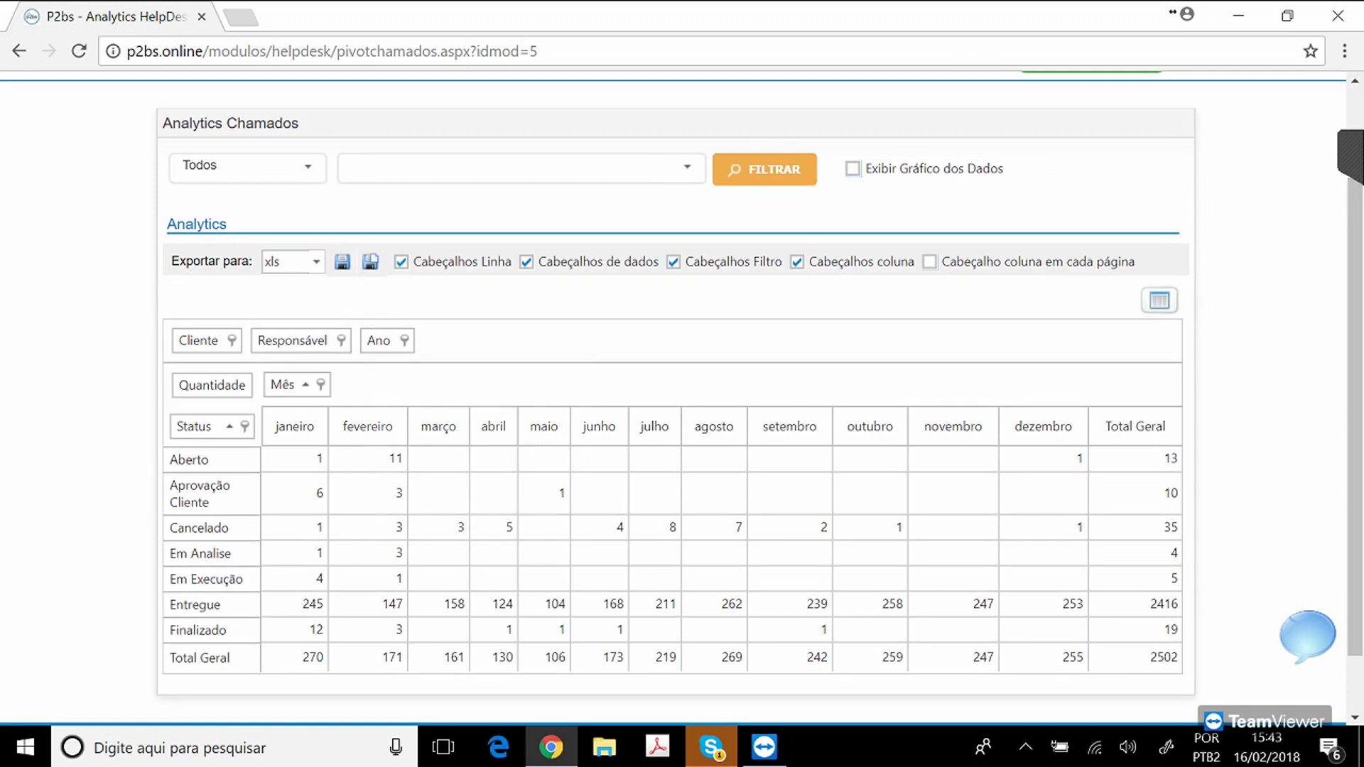
Filter the pivot's Ano field to 2017 only.
left_click(404, 340)
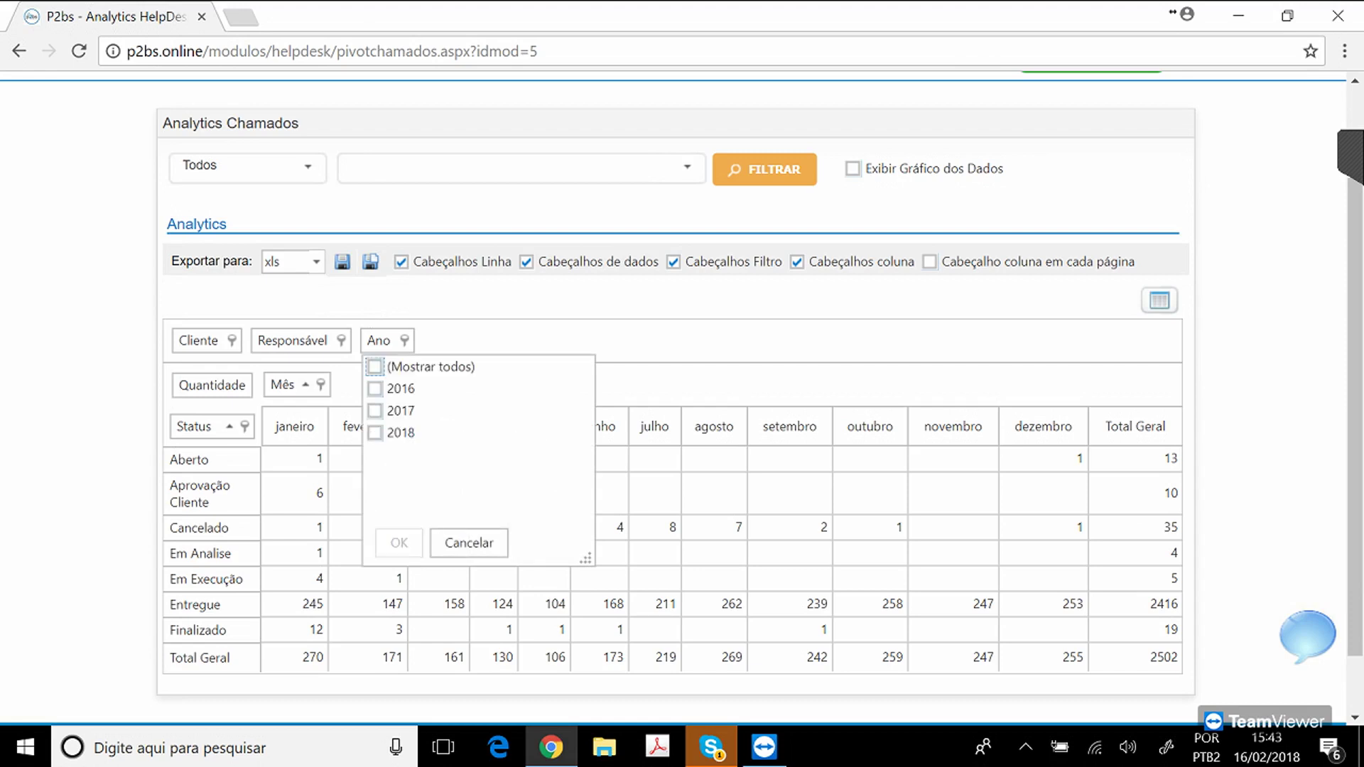
left_click(375, 433)
left_click(376, 410)
left_click(375, 432)
left_click(400, 543)
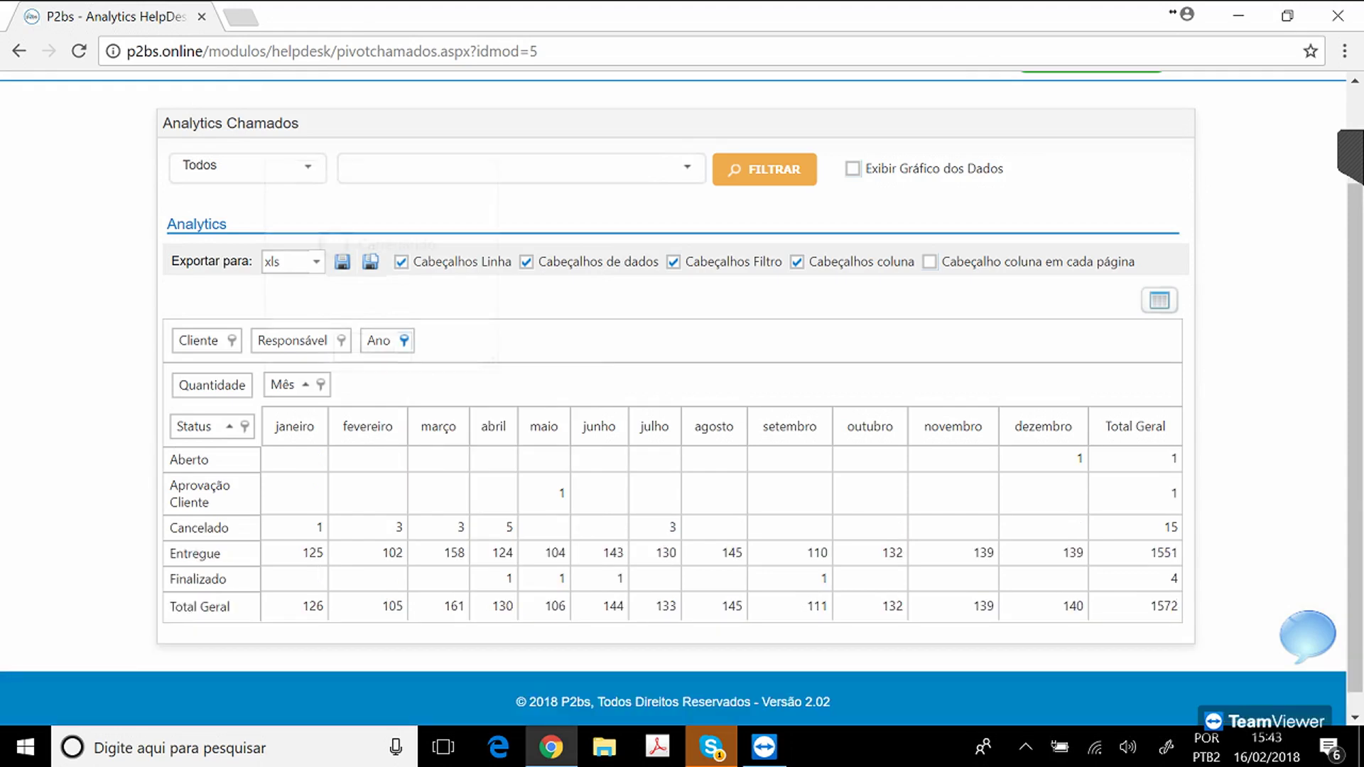
Filter the Mês field to outubro, novembro and dezembro, totalling 411 tickets.
left_click(320, 384)
left_click(278, 172)
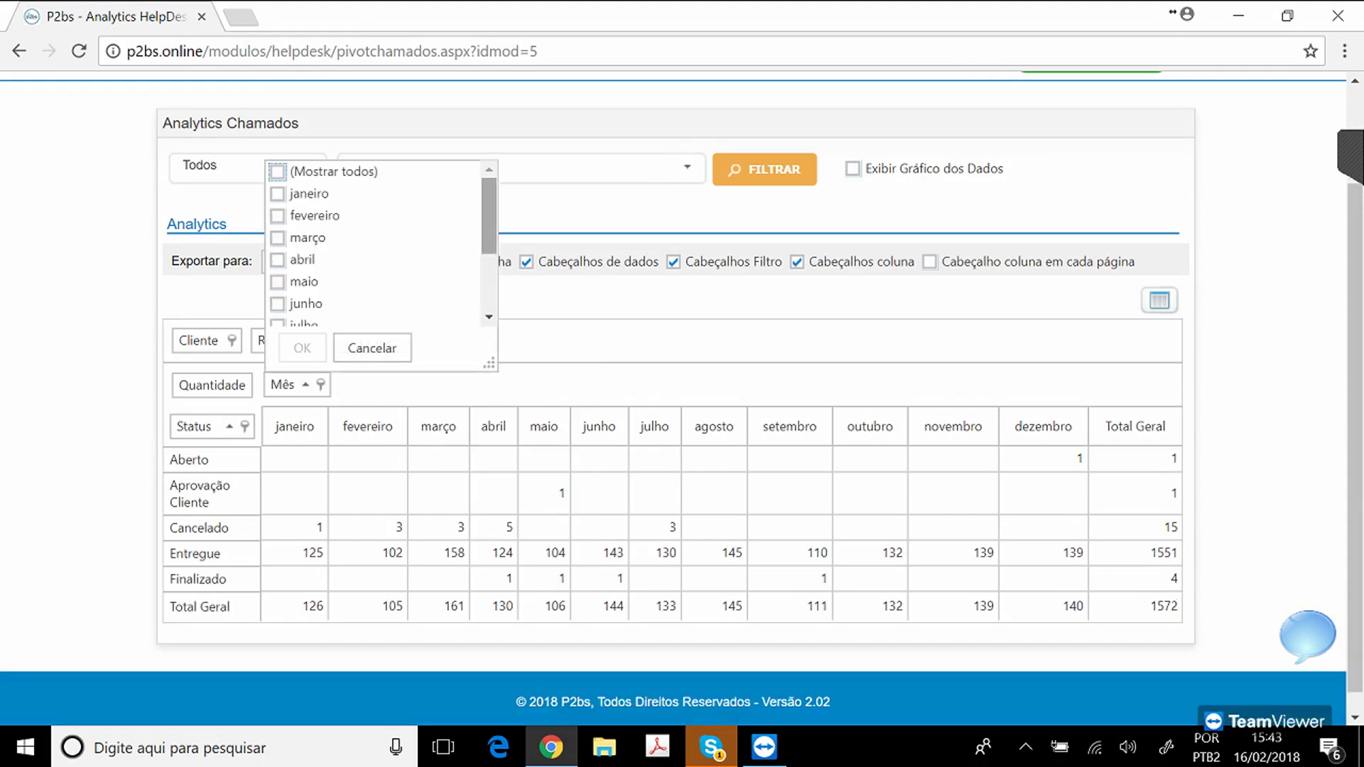
left_click_drag(489, 215, 488, 271)
left_click(277, 272)
left_click(278, 294)
left_click(278, 316)
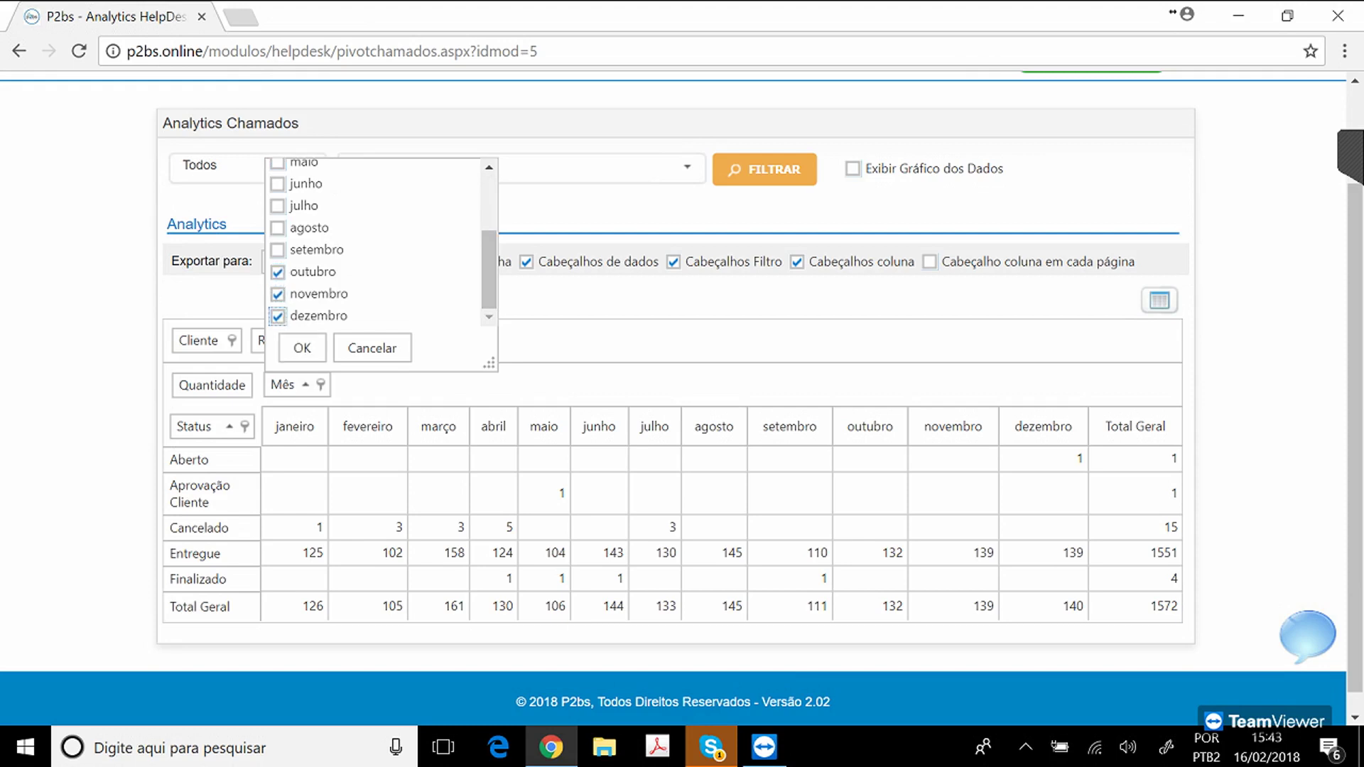
left_click(302, 348)
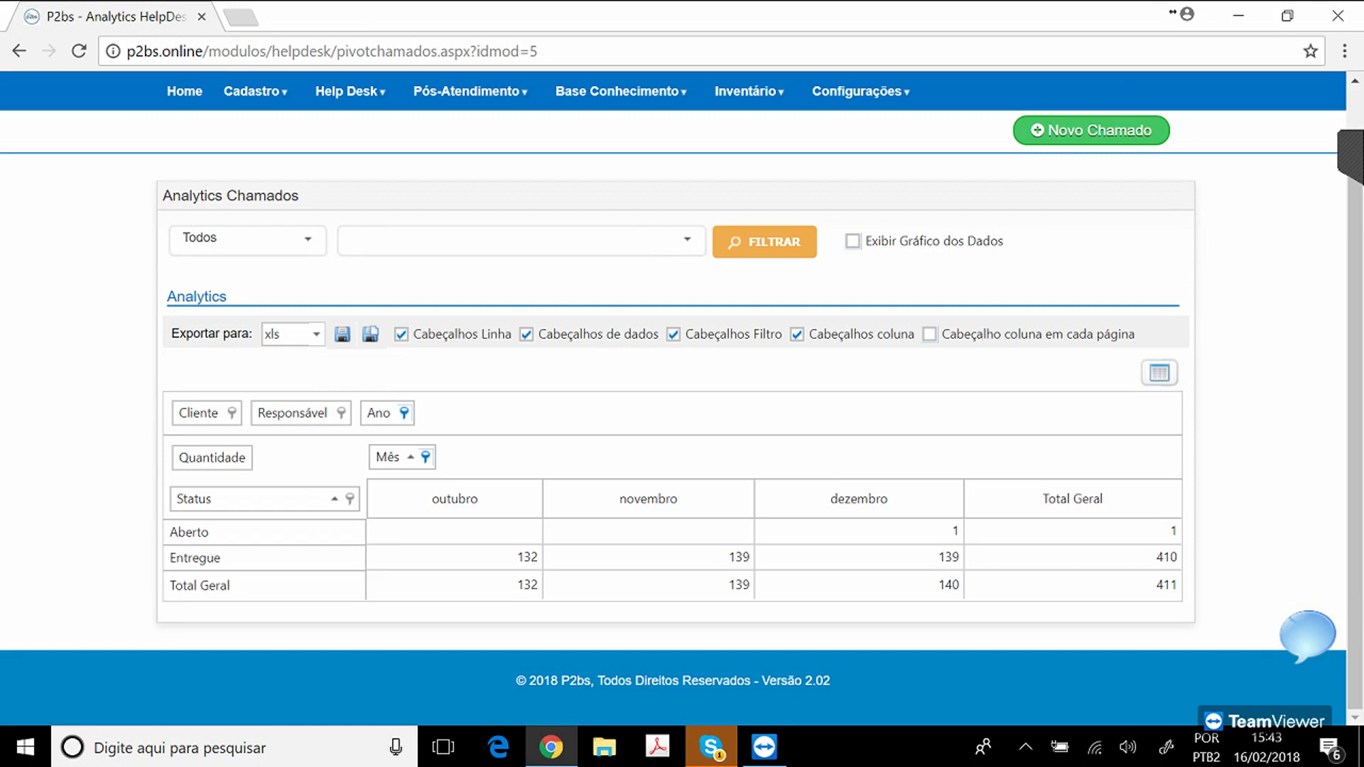
left_click(1159, 372)
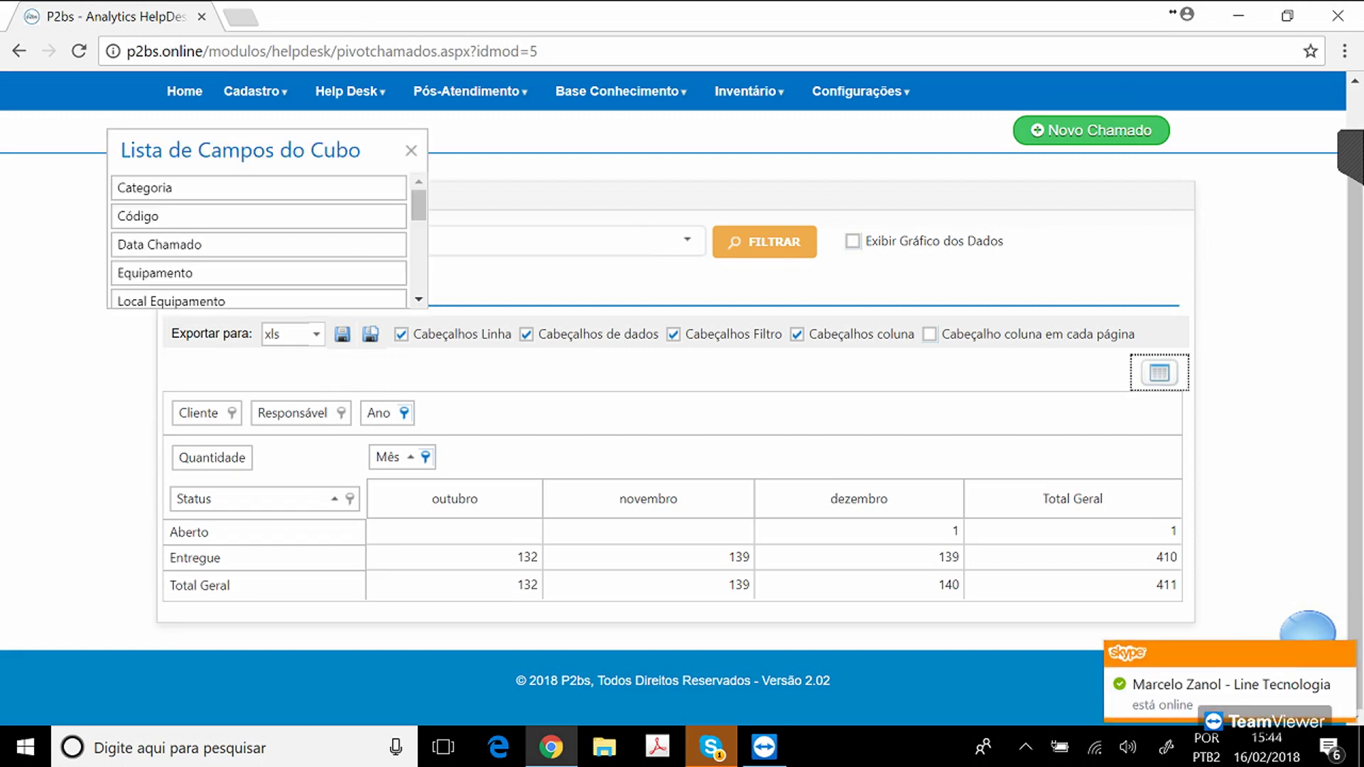
Try Equipamento as a pivot row beside Status, then remove it and close the field list.
left_click_drag(154, 272, 238, 490)
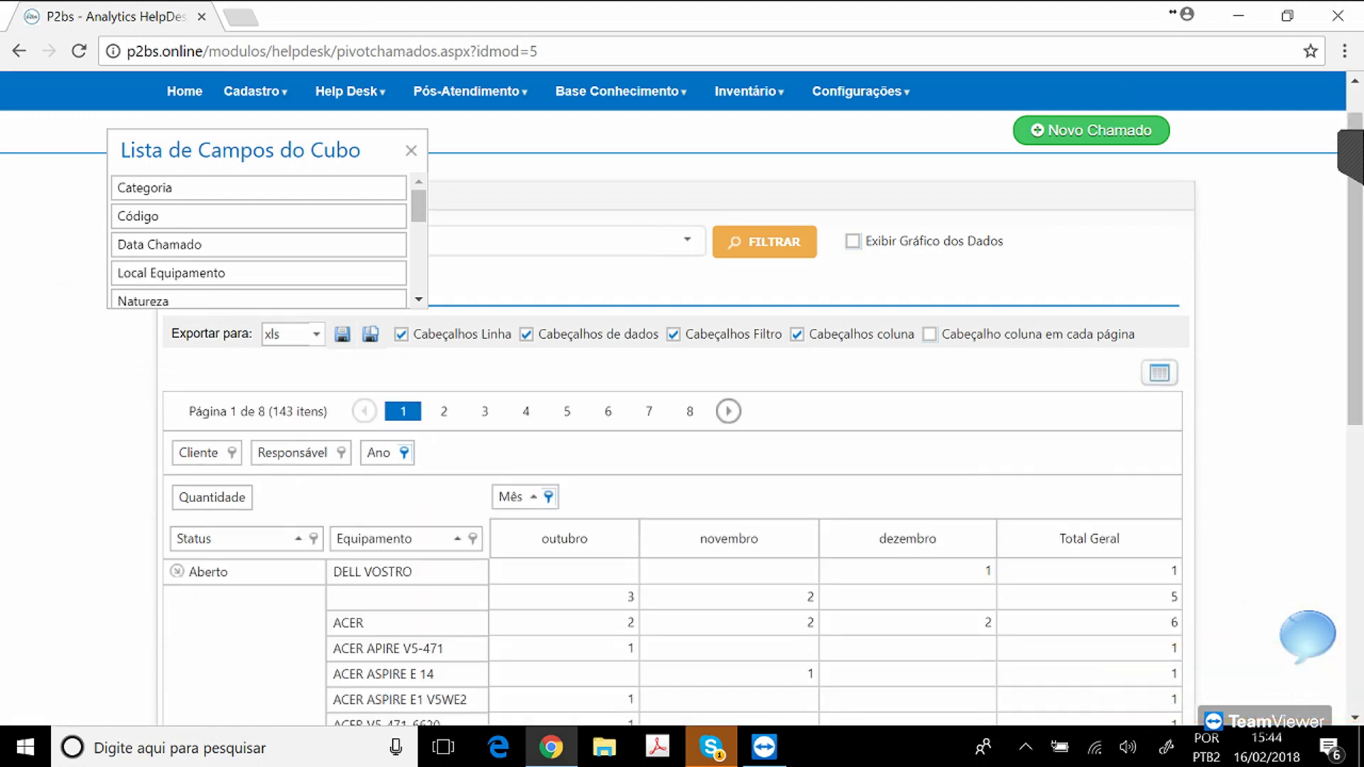
left_click_drag(375, 538, 264, 213)
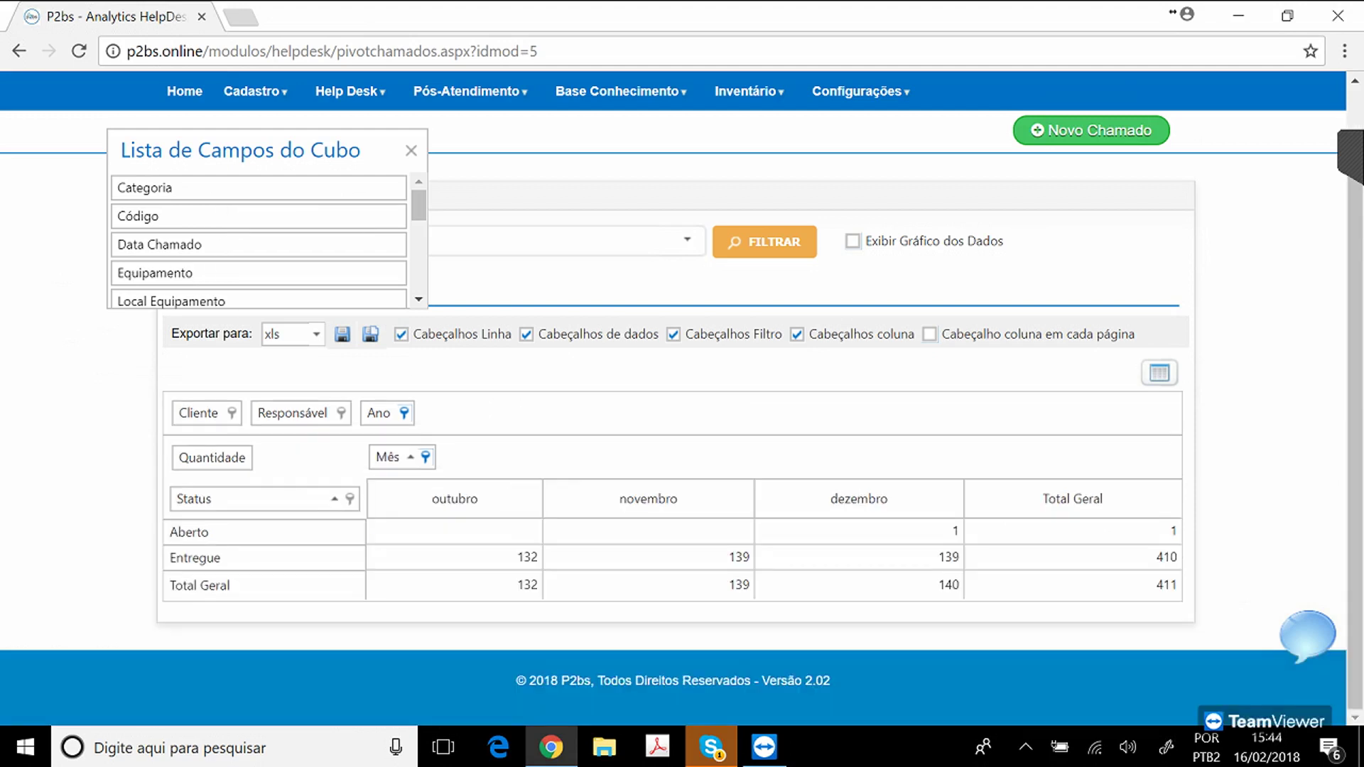
left_click(412, 151)
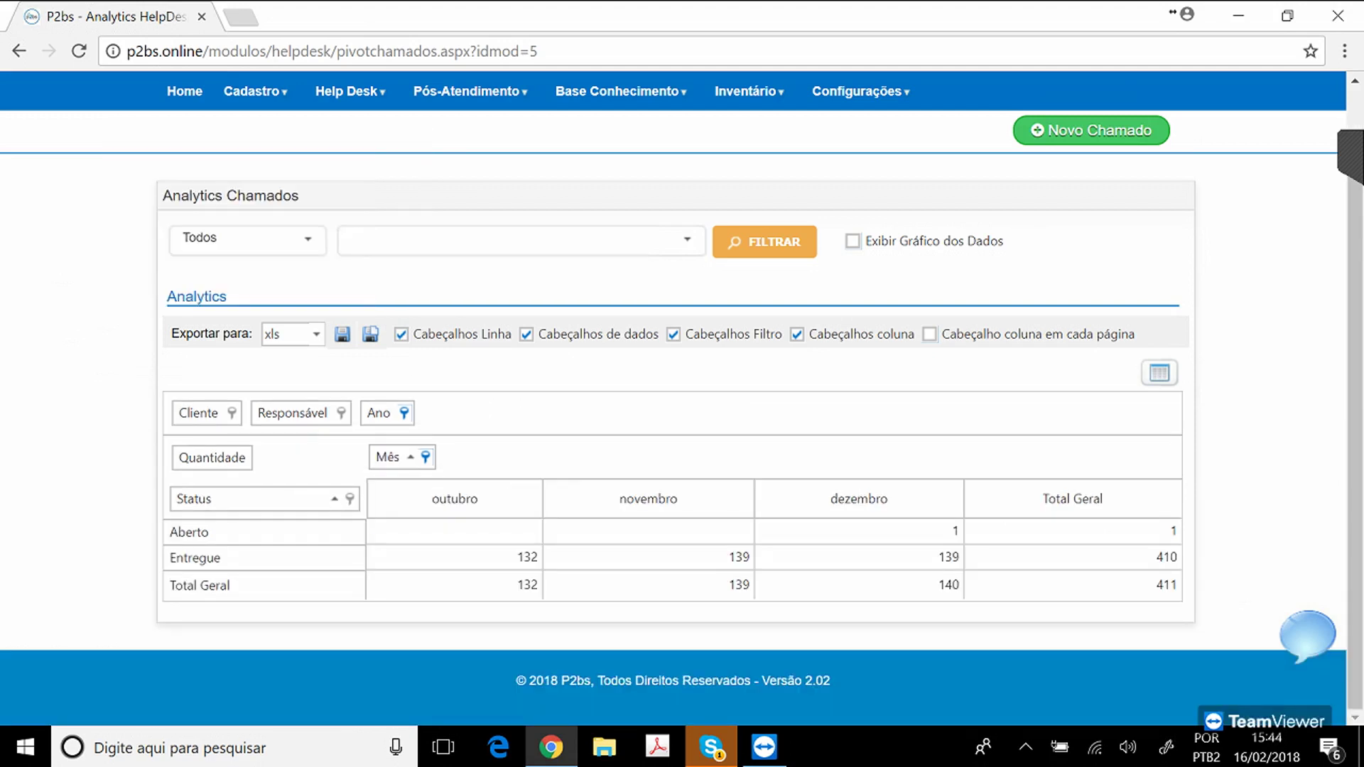
left_click(316, 335)
left_click(316, 335)
left_click(398, 371)
Enable 'Exibir Gráfico dos Dados' and set the chart type to Pie.
left_click(854, 242)
scroll(682, 398, "down", 6)
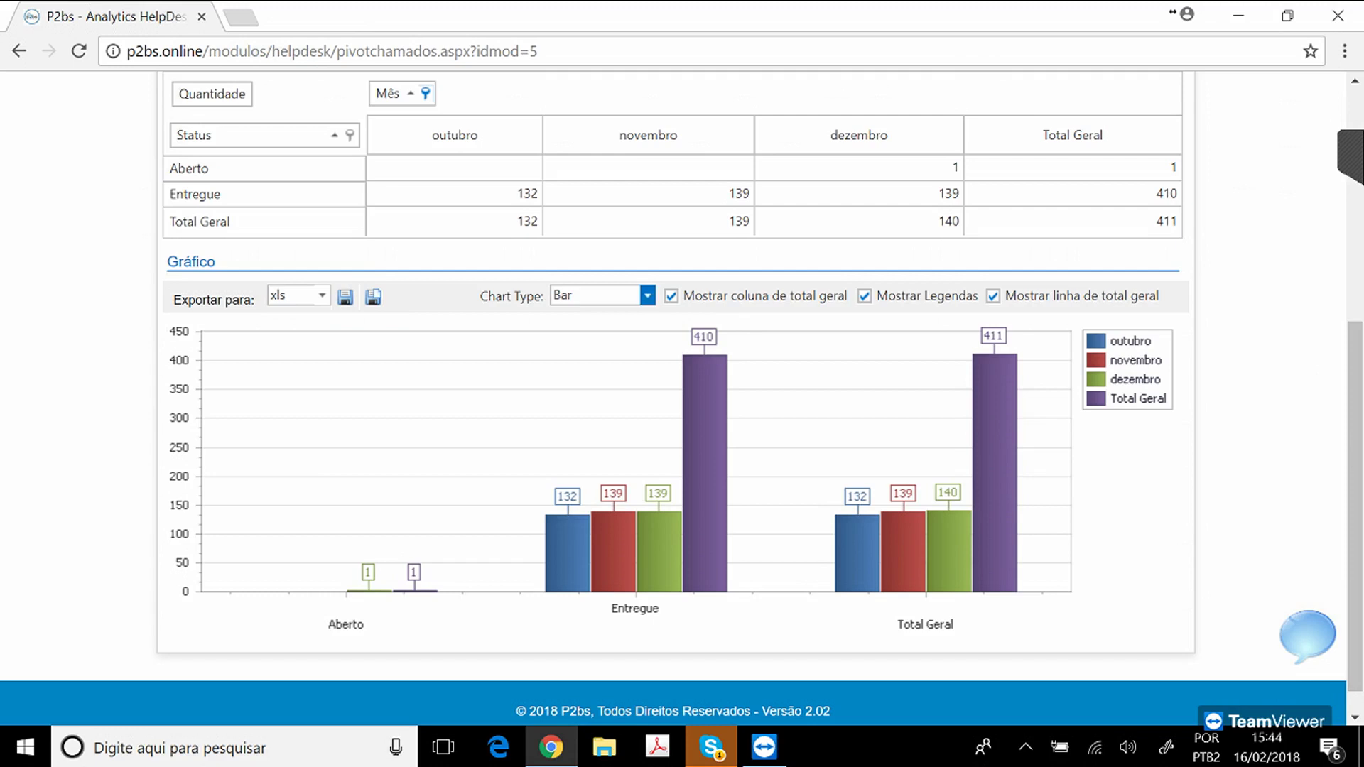
left_click(647, 295)
left_click(604, 244)
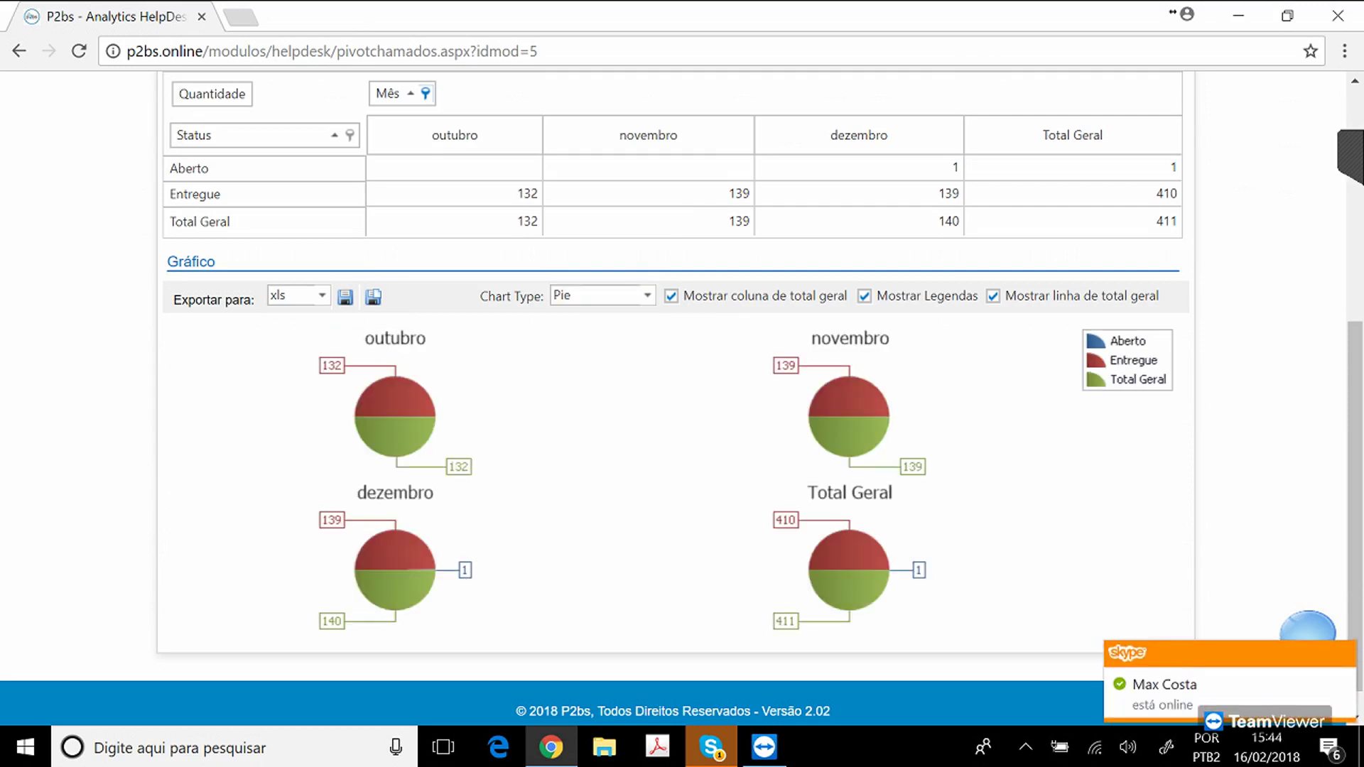
left_click(322, 295)
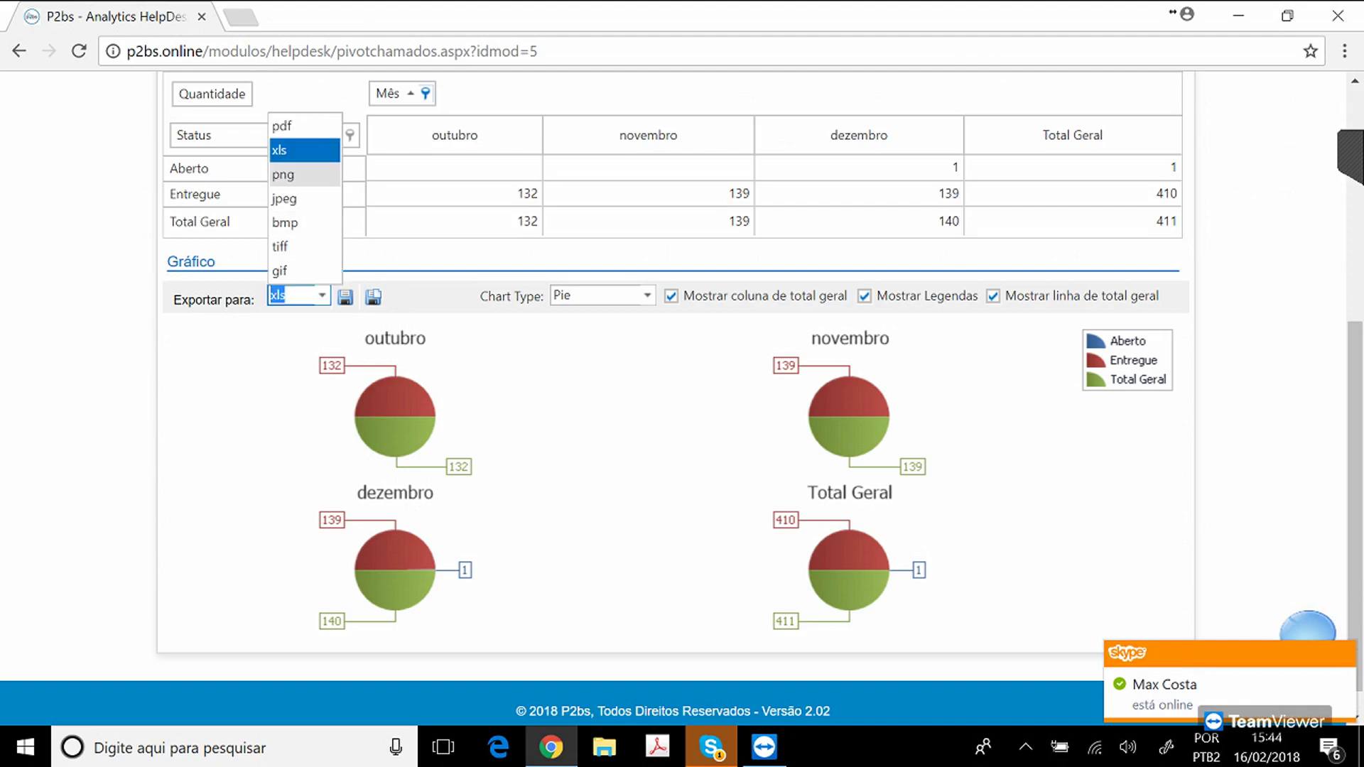
key("Escape")
left_click_drag(1355, 506, 1355, 273)
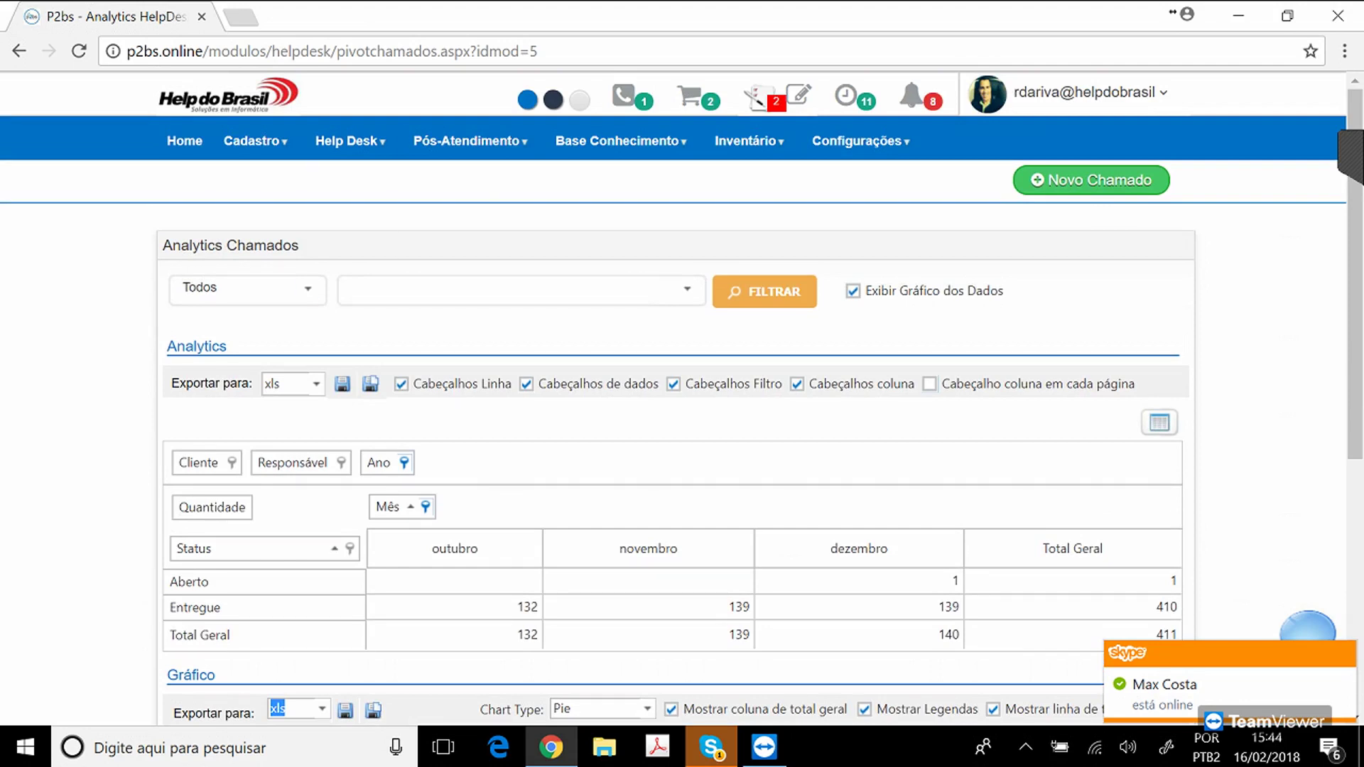
Open Analytics SLA Chamados and review the SLA Fora do Prazo and No Prazo columns.
mouse_move(350, 140)
mouse_move(334, 285)
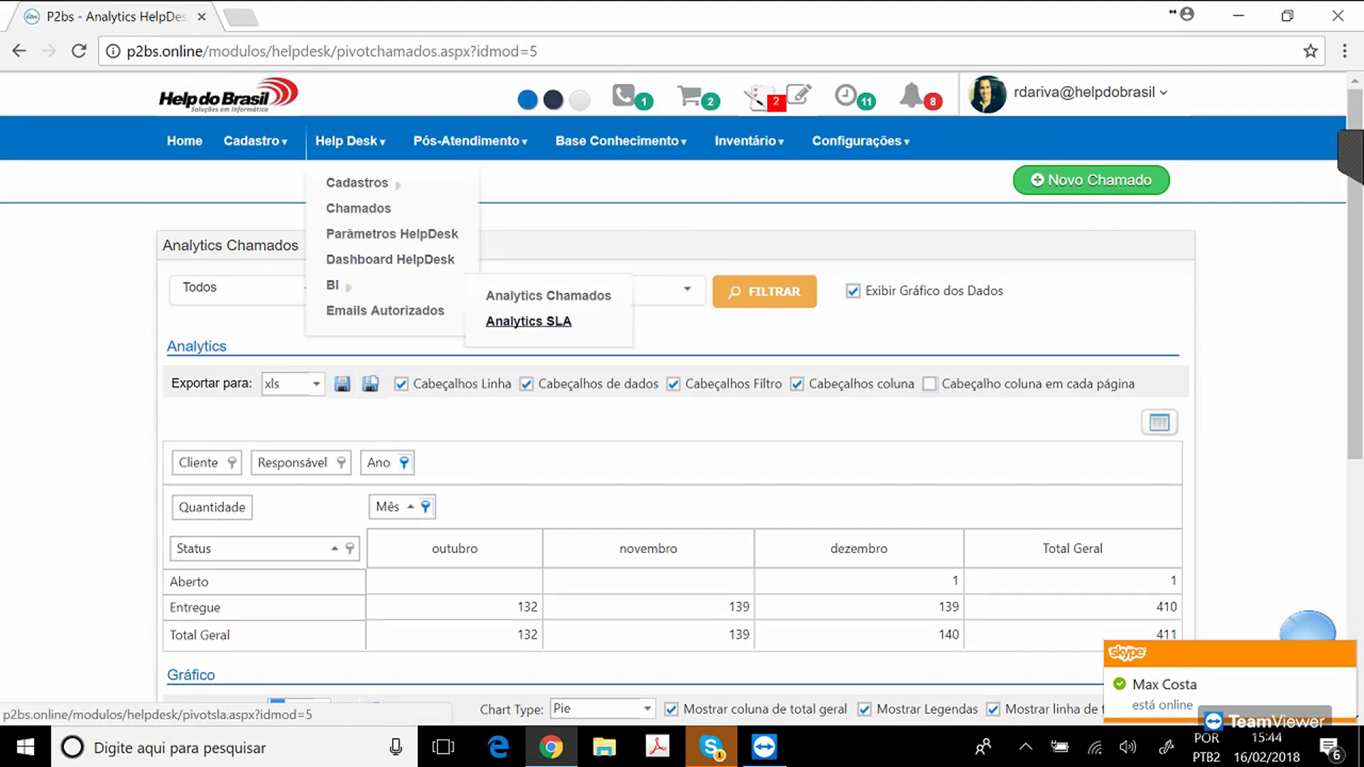
left_click(528, 321)
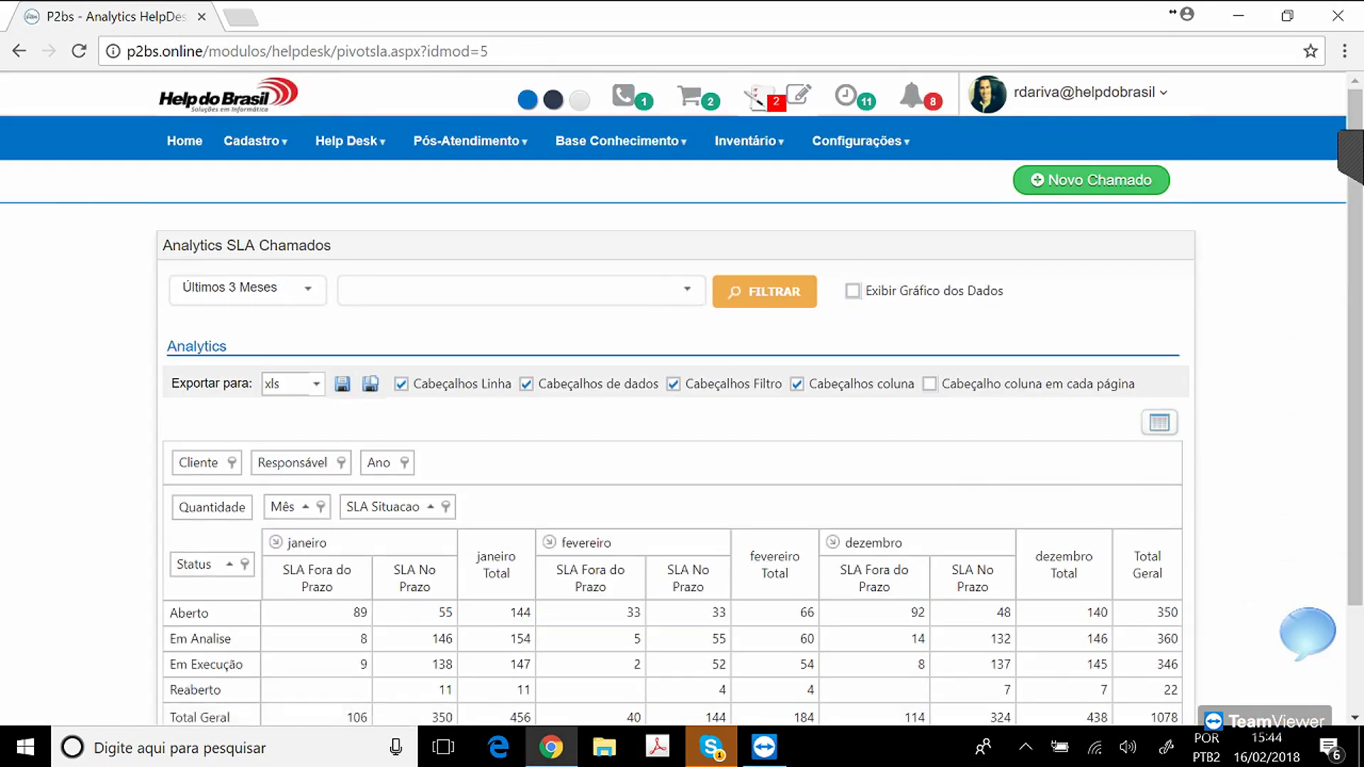
scroll(682, 426, "down", 2)
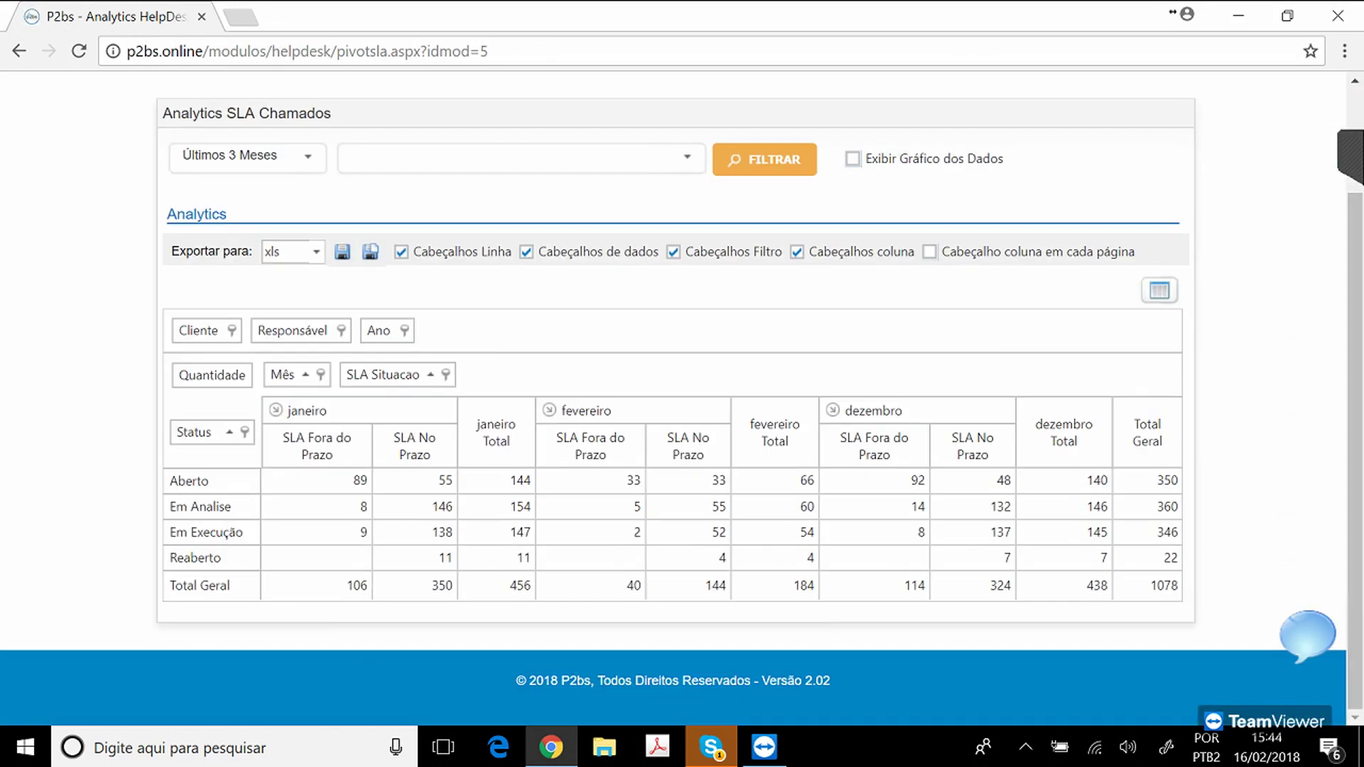
left_click_drag(334, 456, 282, 437)
left_click_drag(431, 456, 400, 437)
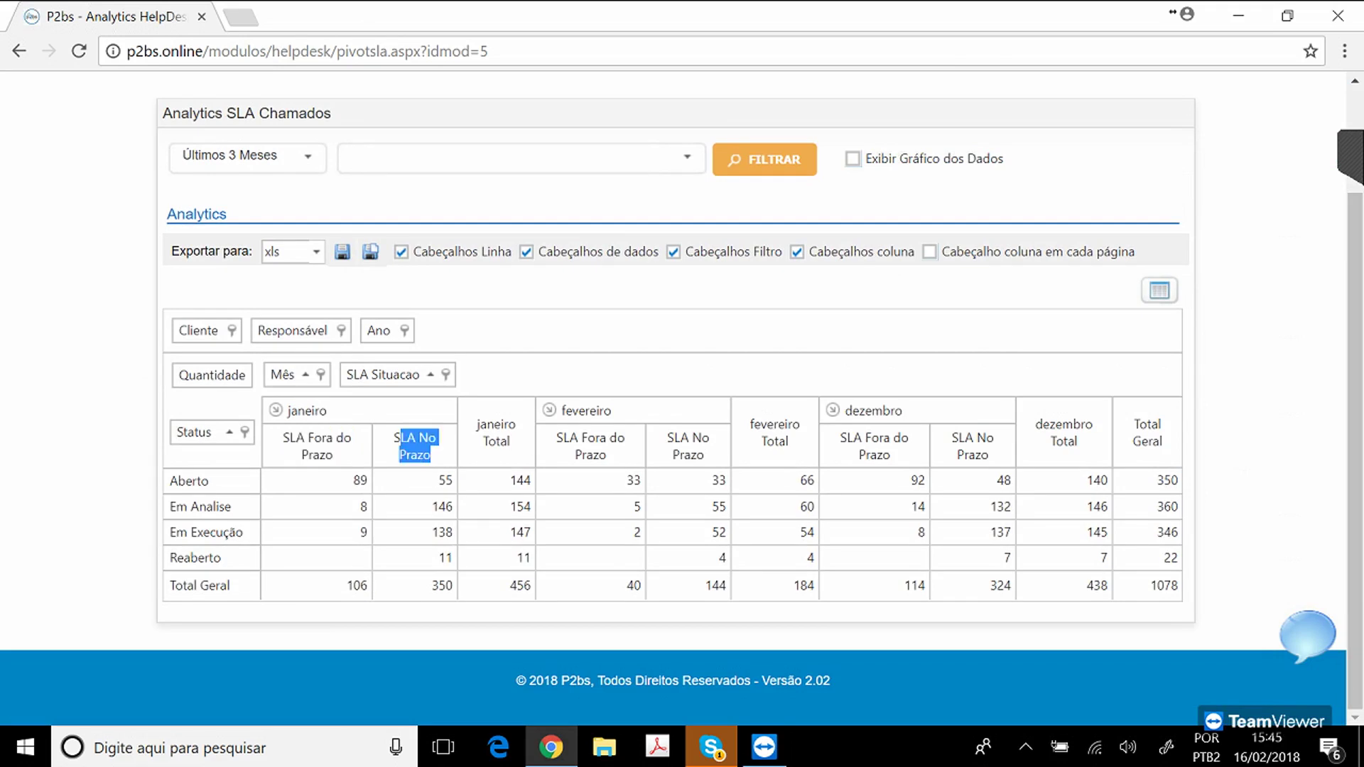
left_click(412, 445)
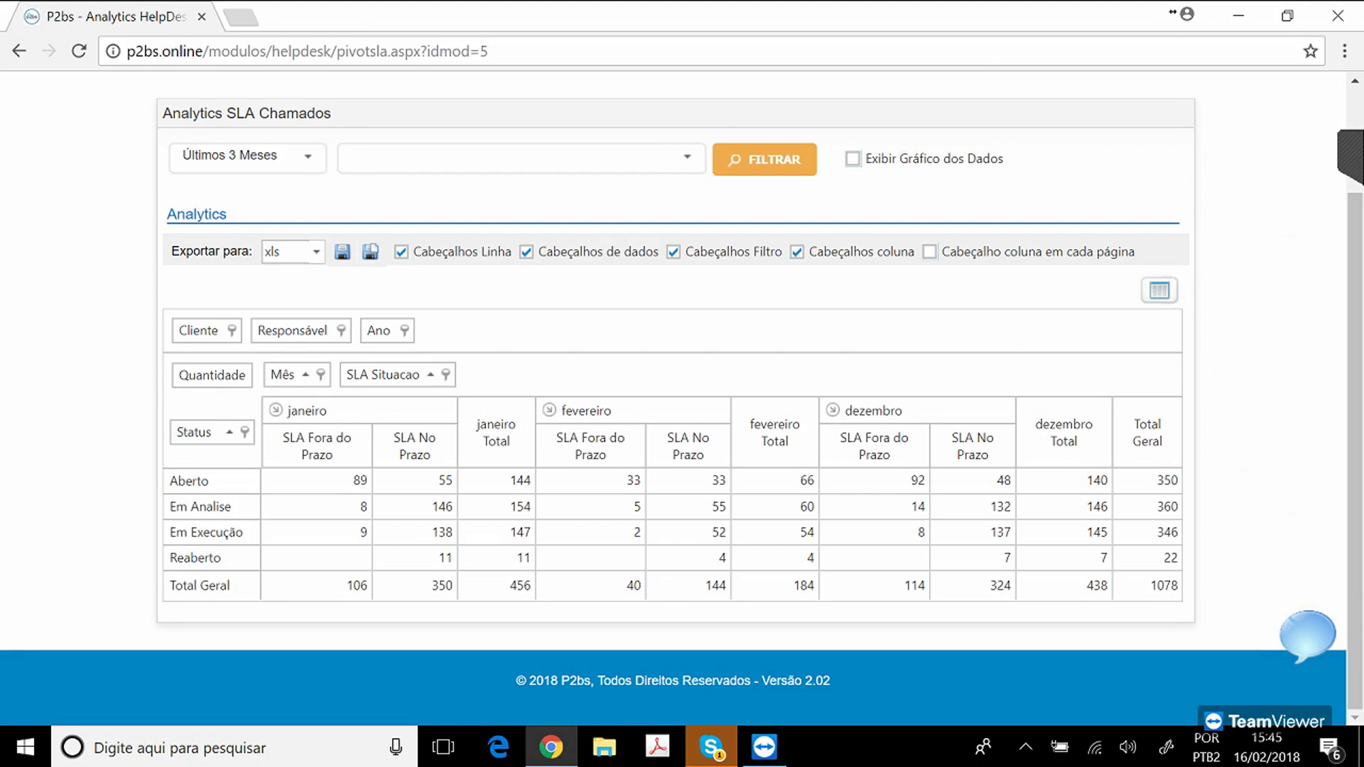
Show the SLA pivot as a bar chart and scroll through it.
left_click(854, 159)
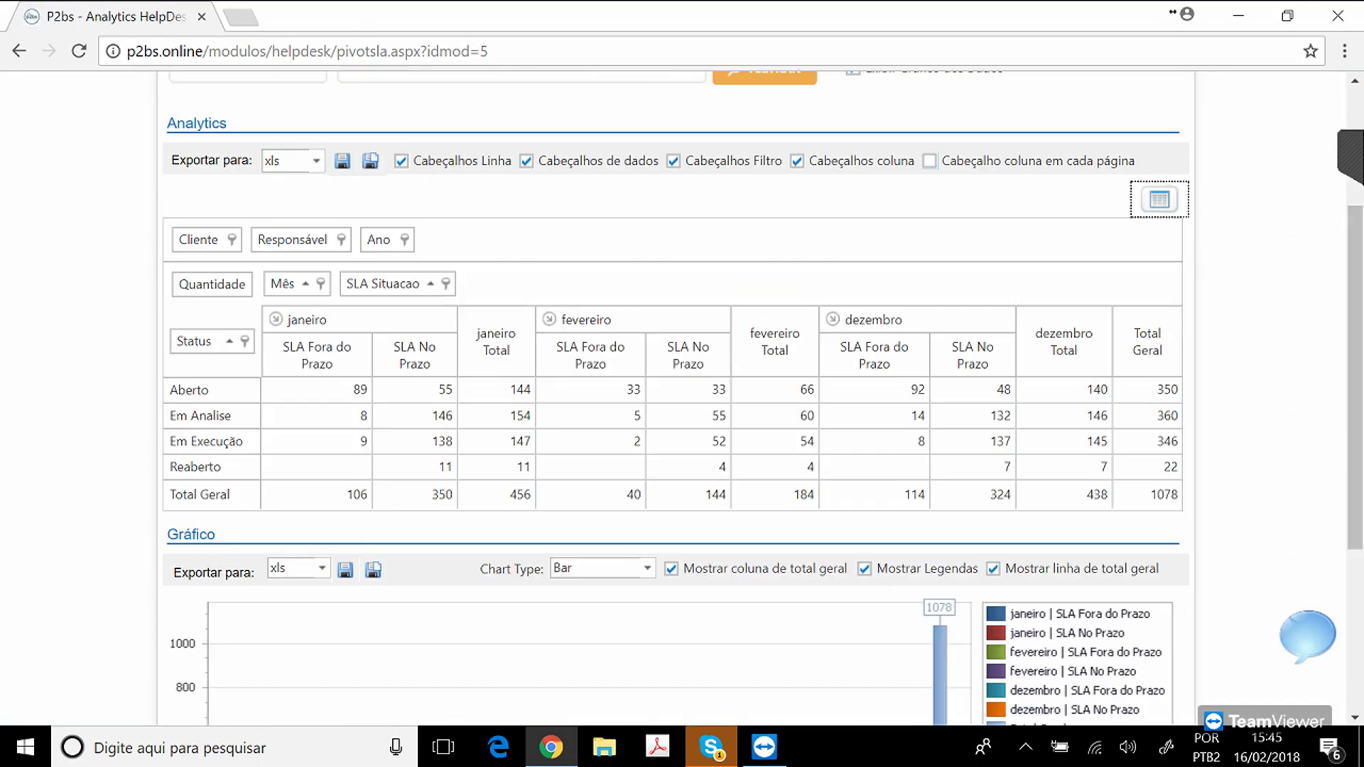
scroll(675, 398, "down", 1)
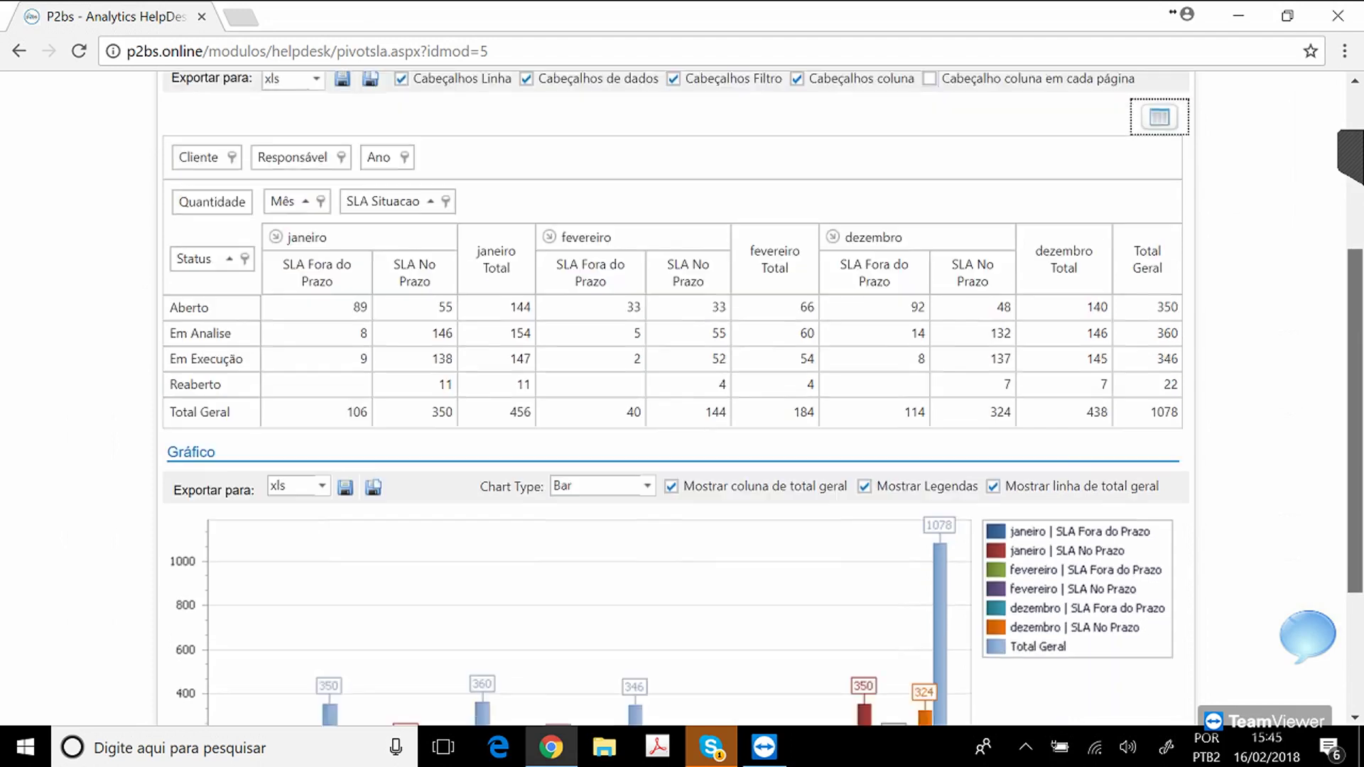
scroll(675, 398, "down", 2)
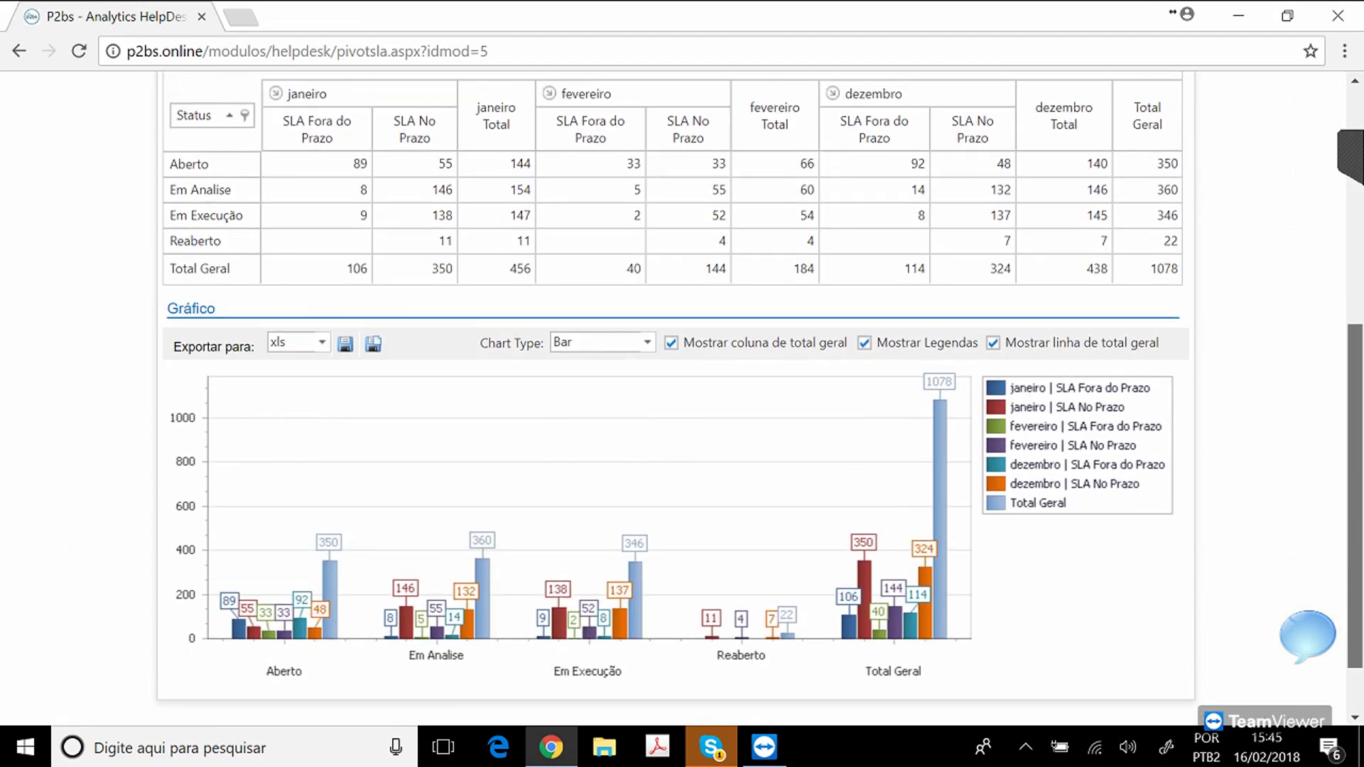
scroll(675, 398, "up", 1)
scroll(675, 398, "up", 5)
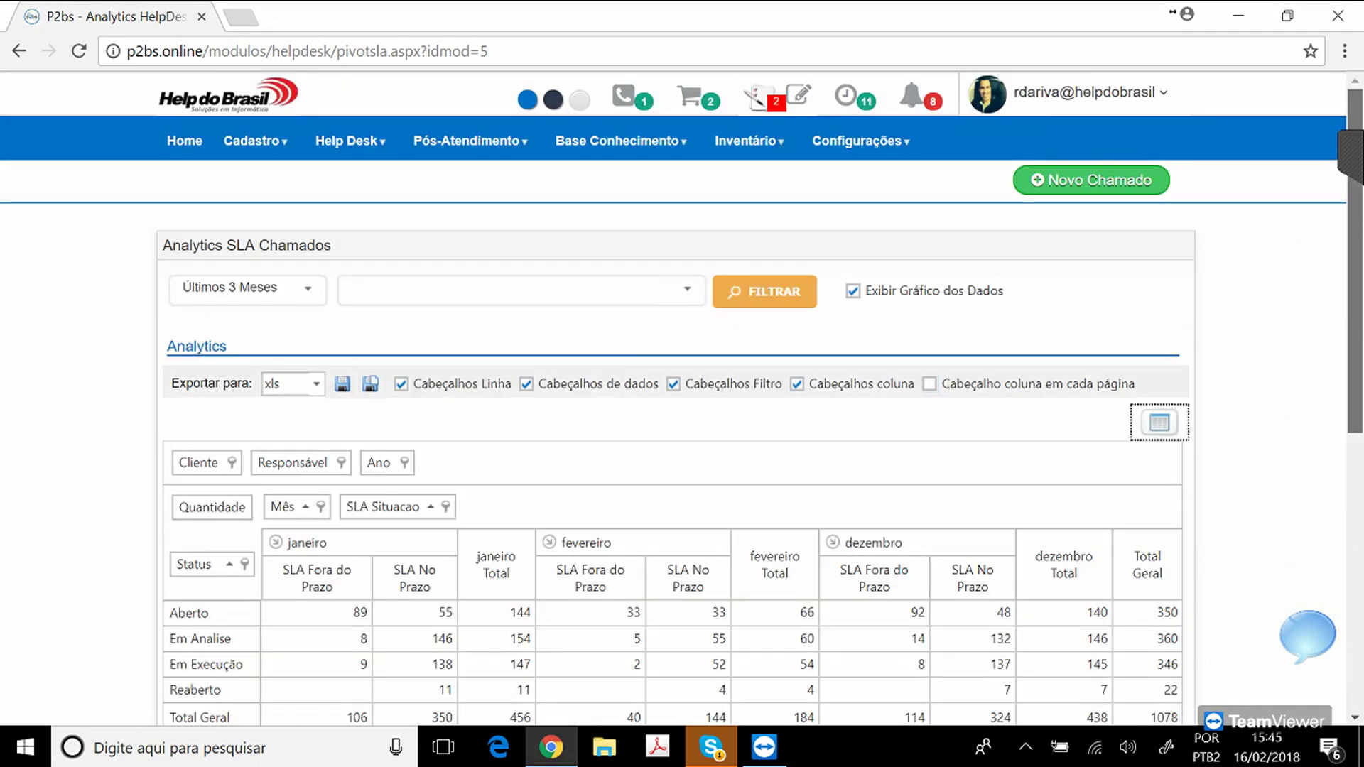
Open Pós-Atendimento > BI > Analytics Pós-Atendimento and scroll through the satisfaction counts per technician.
mouse_move(348, 141)
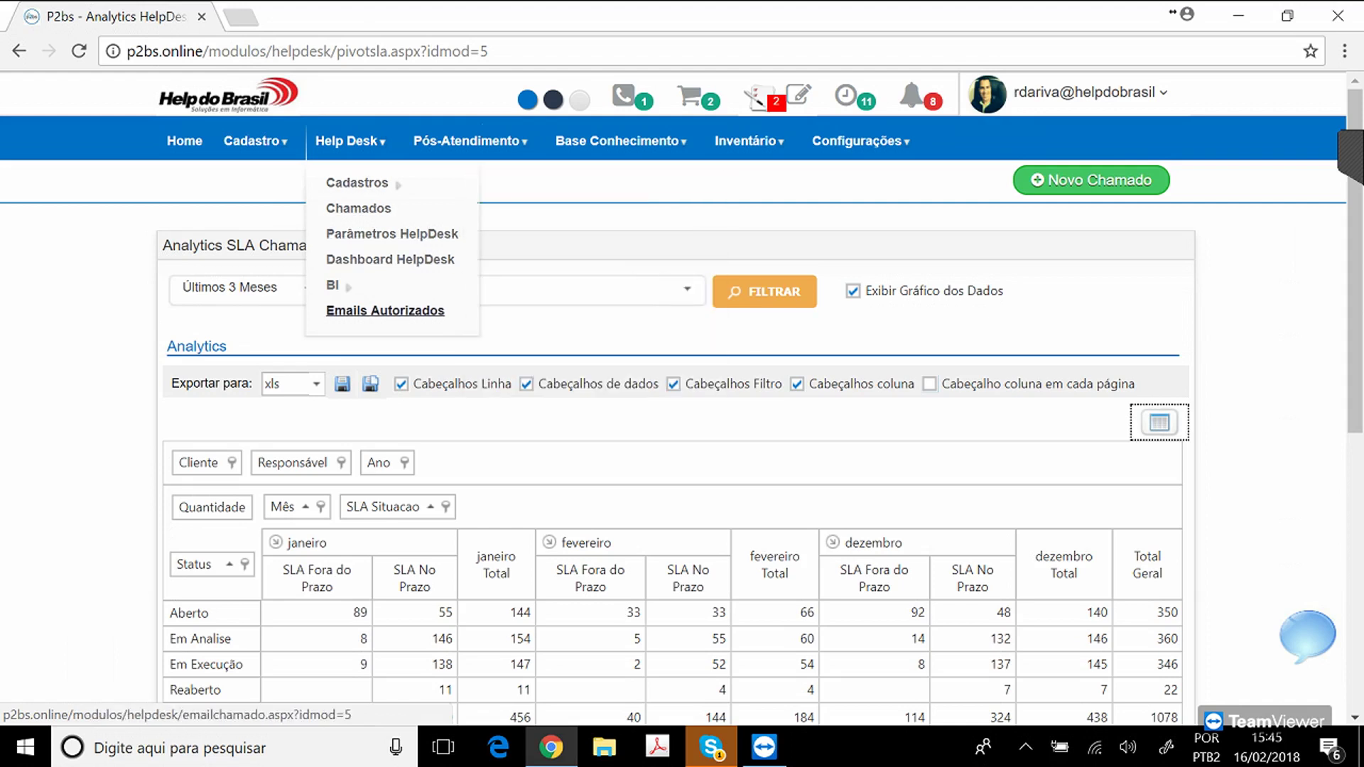
mouse_move(467, 141)
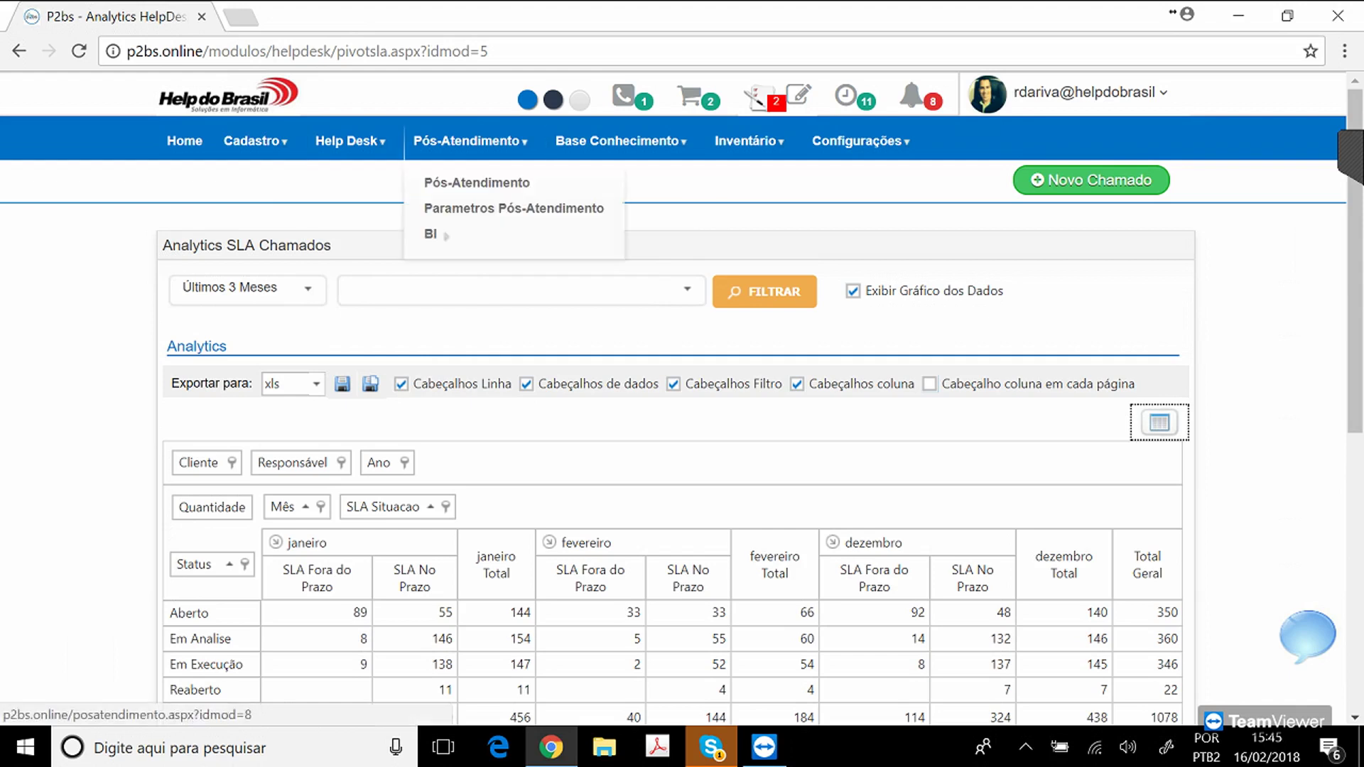
mouse_move(431, 233)
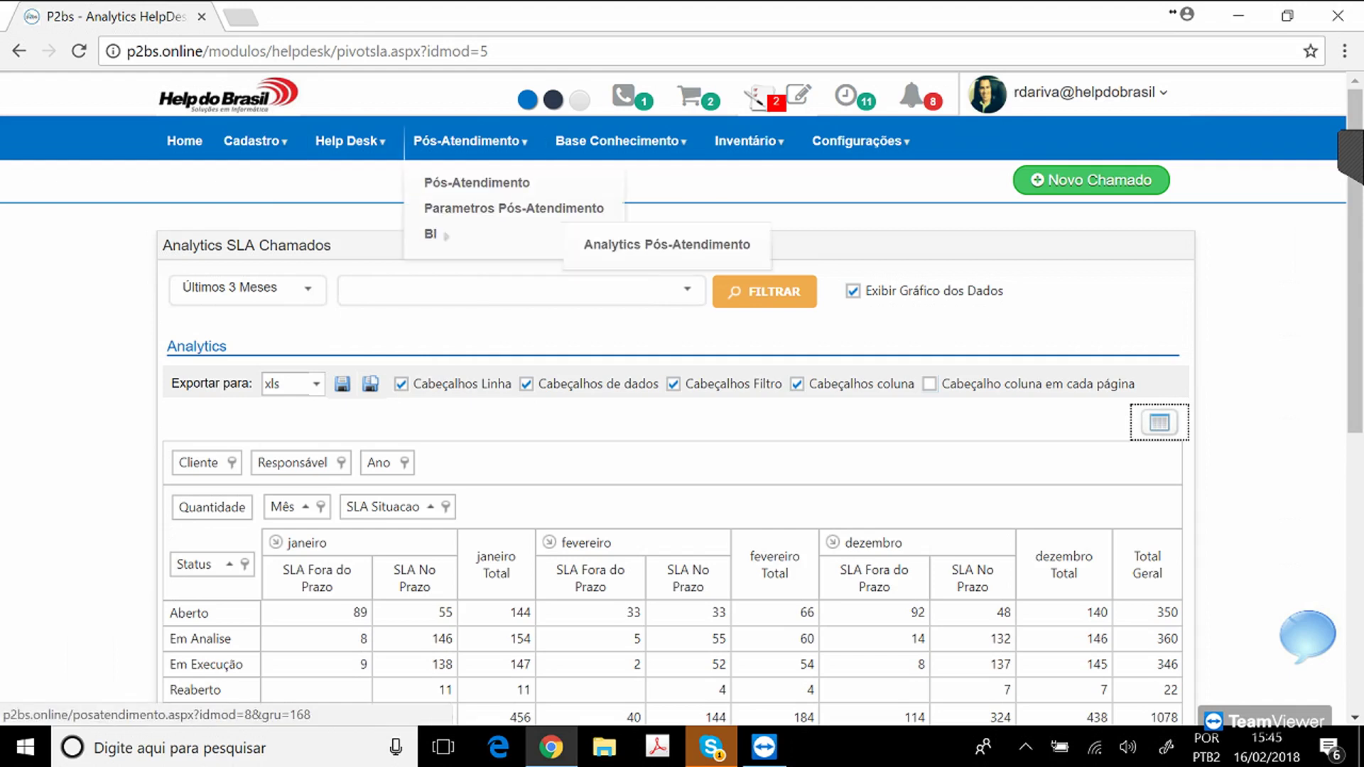
left_click(666, 244)
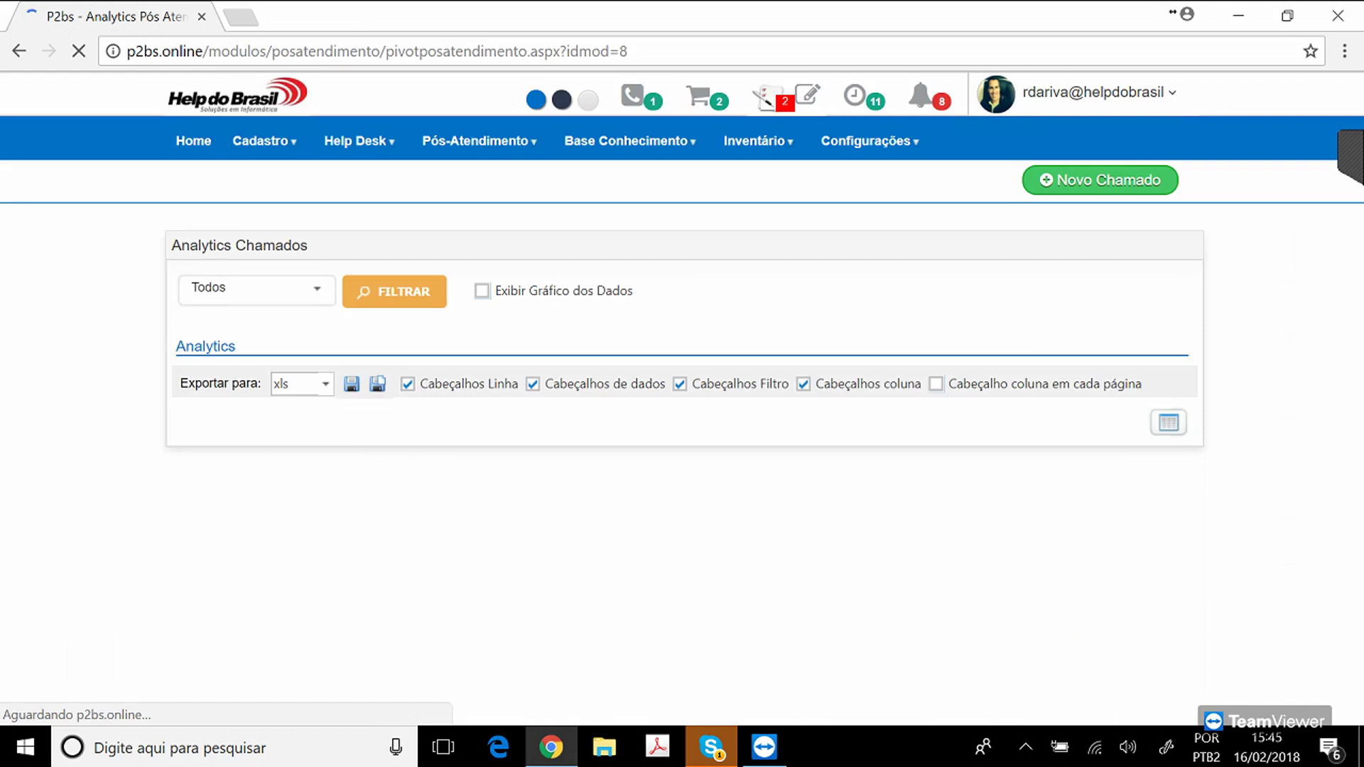
scroll(682, 398, "down", 3)
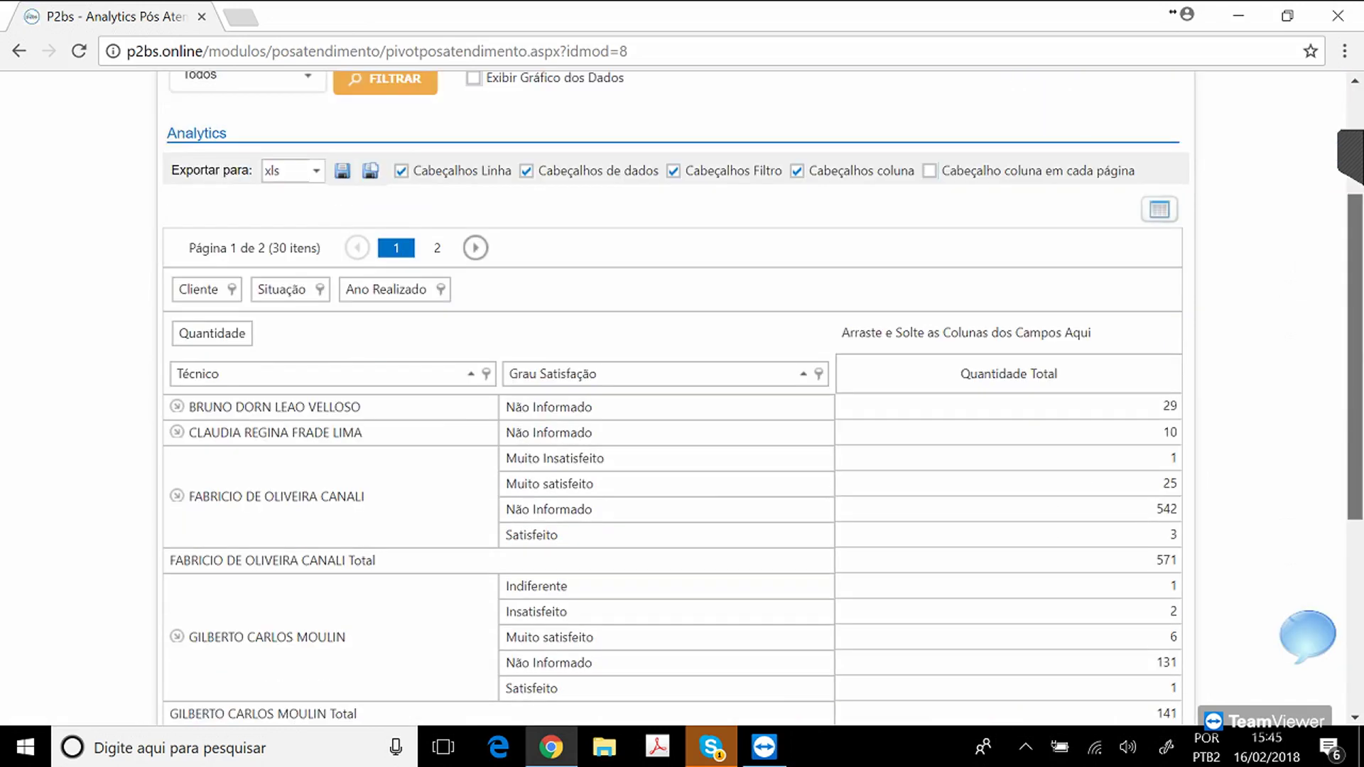
scroll(682, 398, "down", 2)
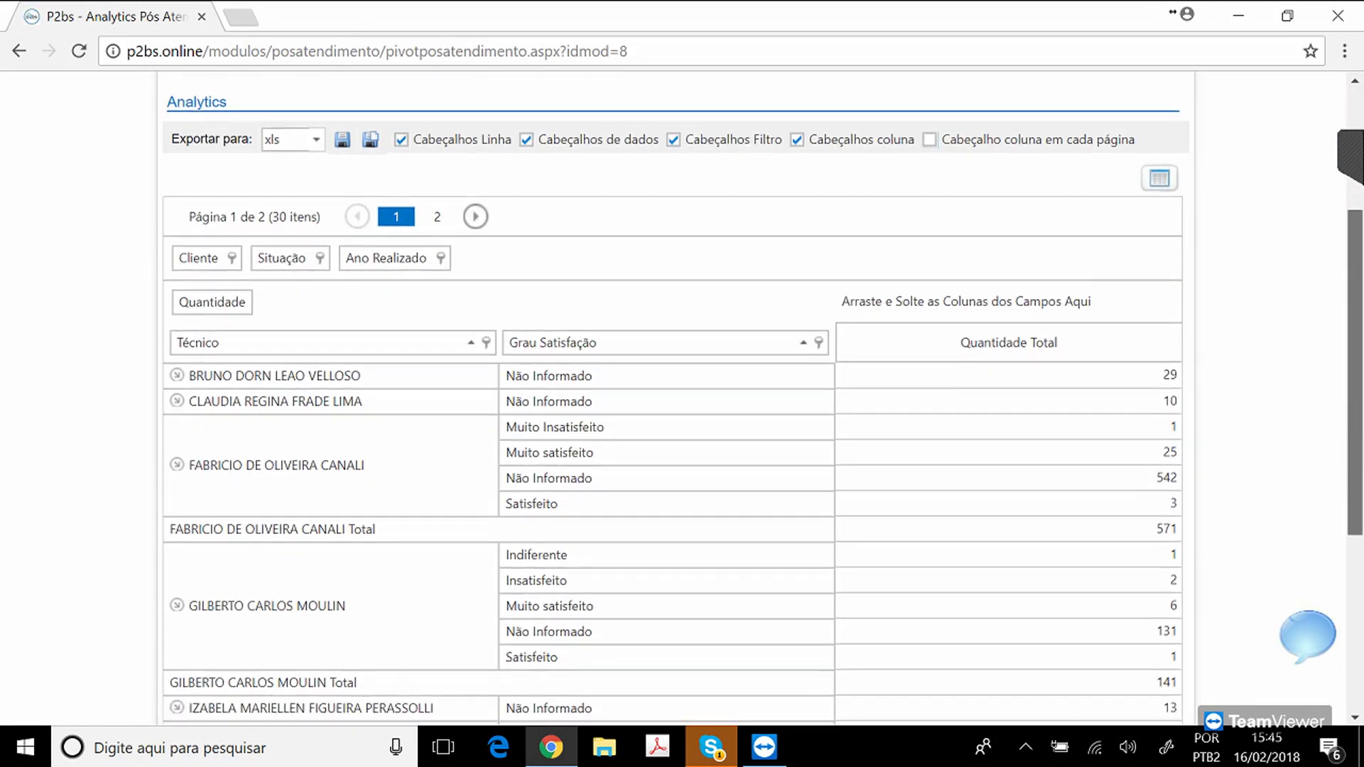
scroll(682, 398, "up", 2)
scroll(682, 398, "up", 3)
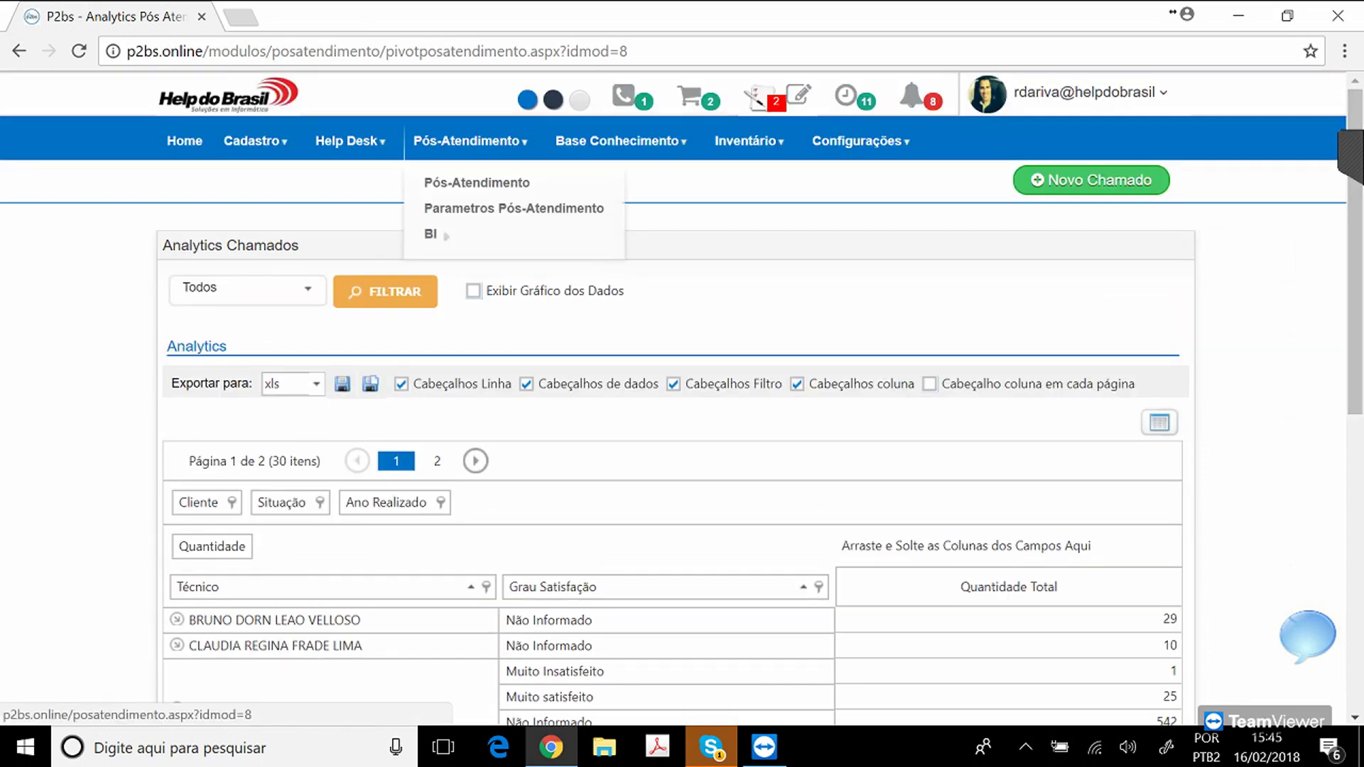
Choose Solicitar Atualizaçao Equipamentos from the Inventário menu.
mouse_move(620, 142)
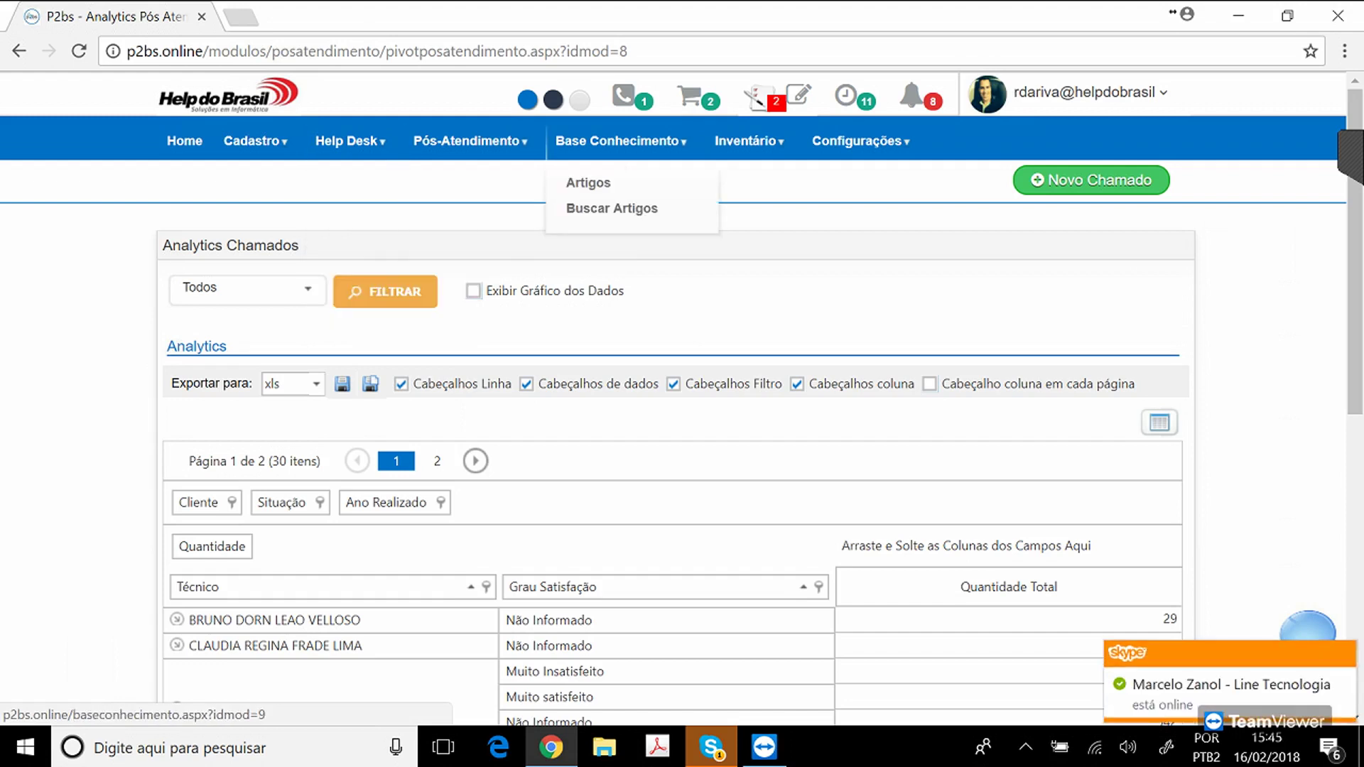
mouse_move(746, 141)
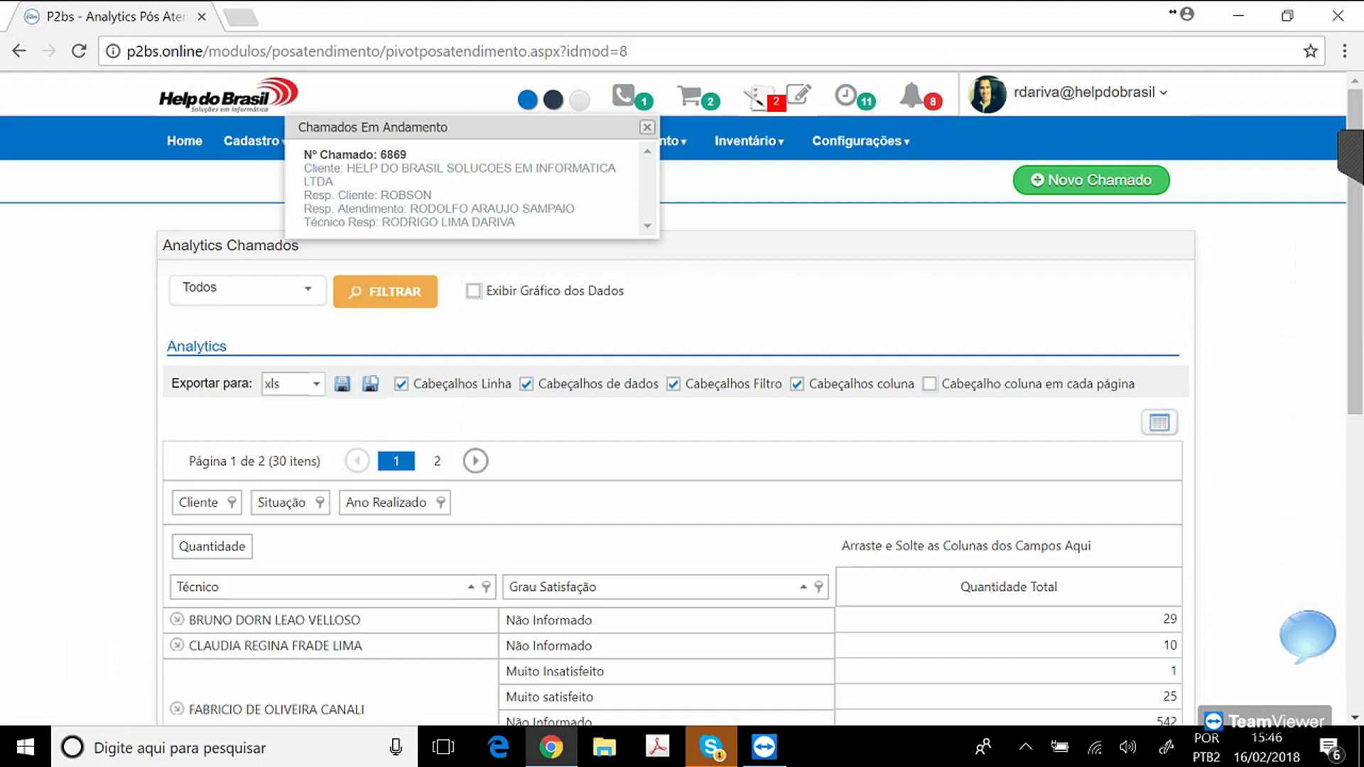
mouse_move(746, 140)
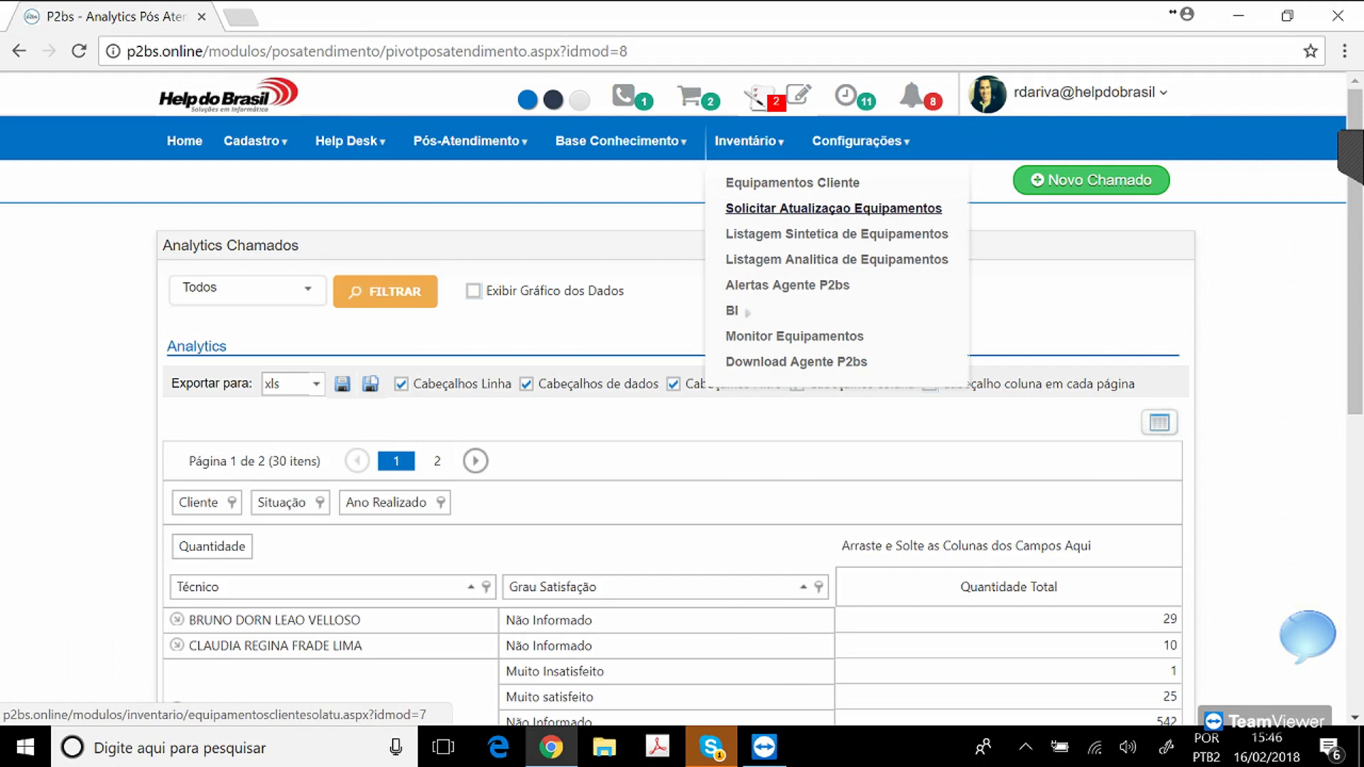
left_click(834, 208)
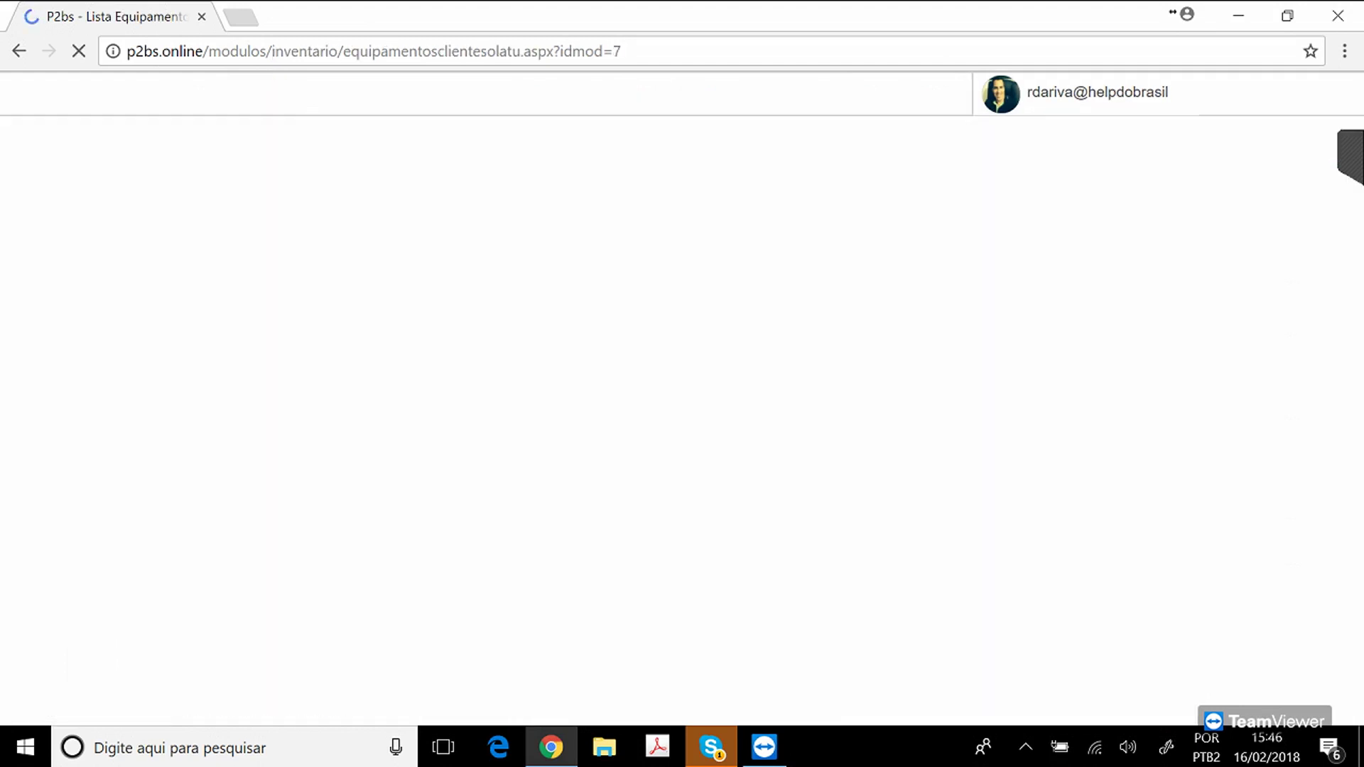
Filter the equipment list to company 439 HELP DO BRASIL.
type("HELP")
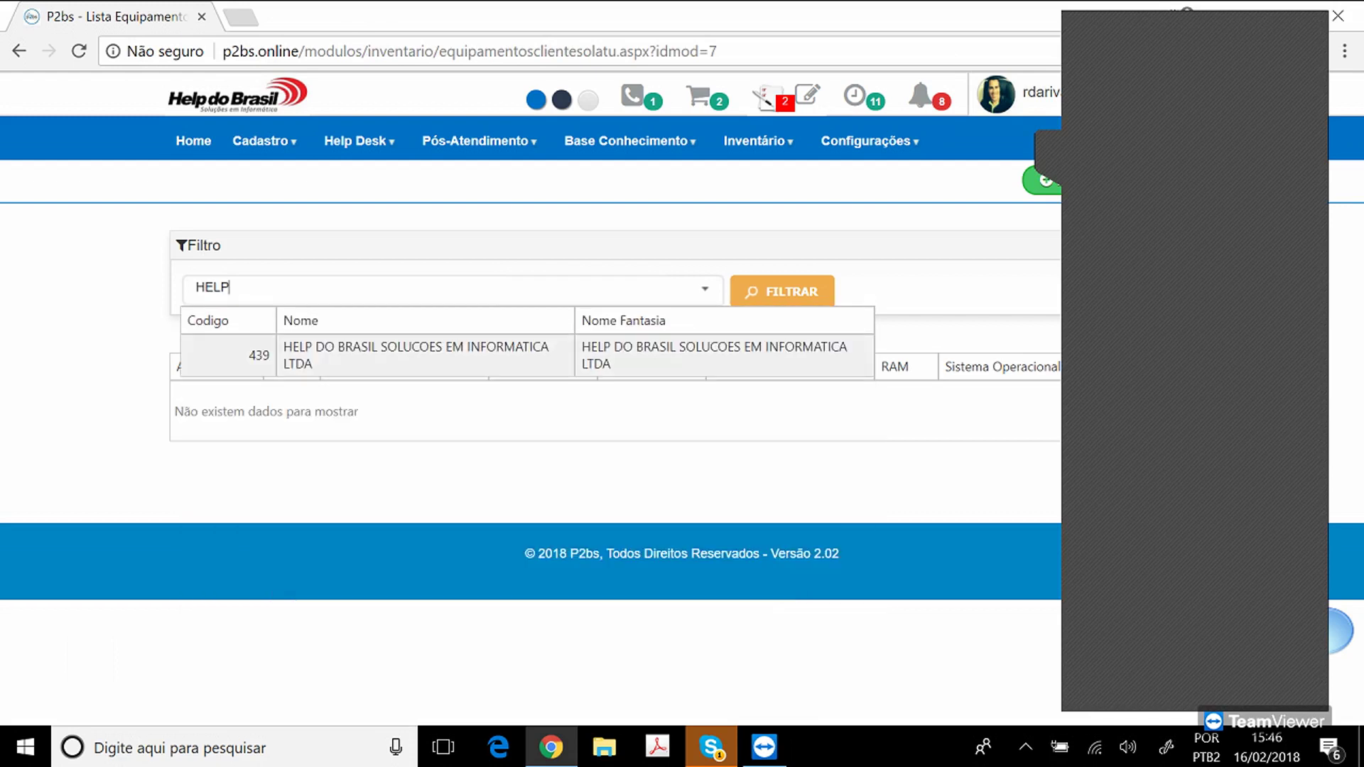
key("Return")
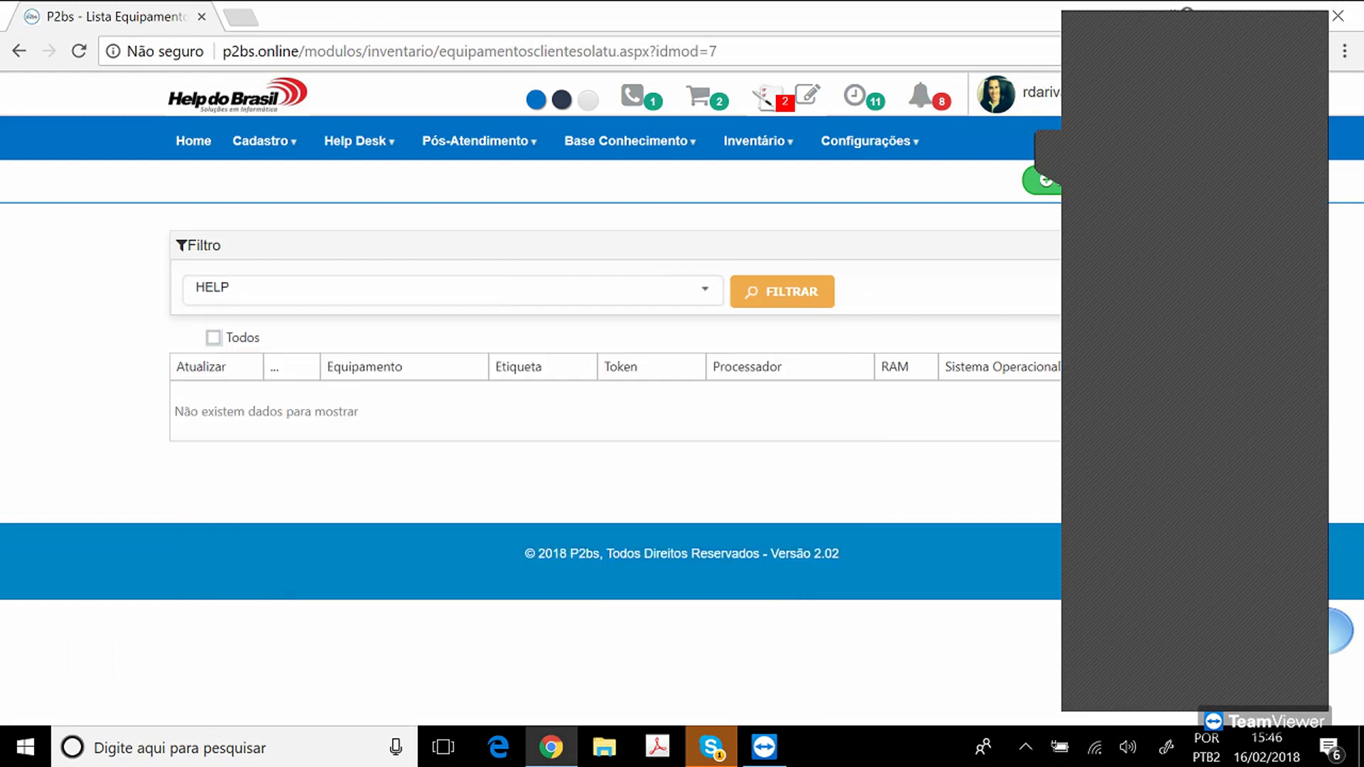
left_click(781, 291)
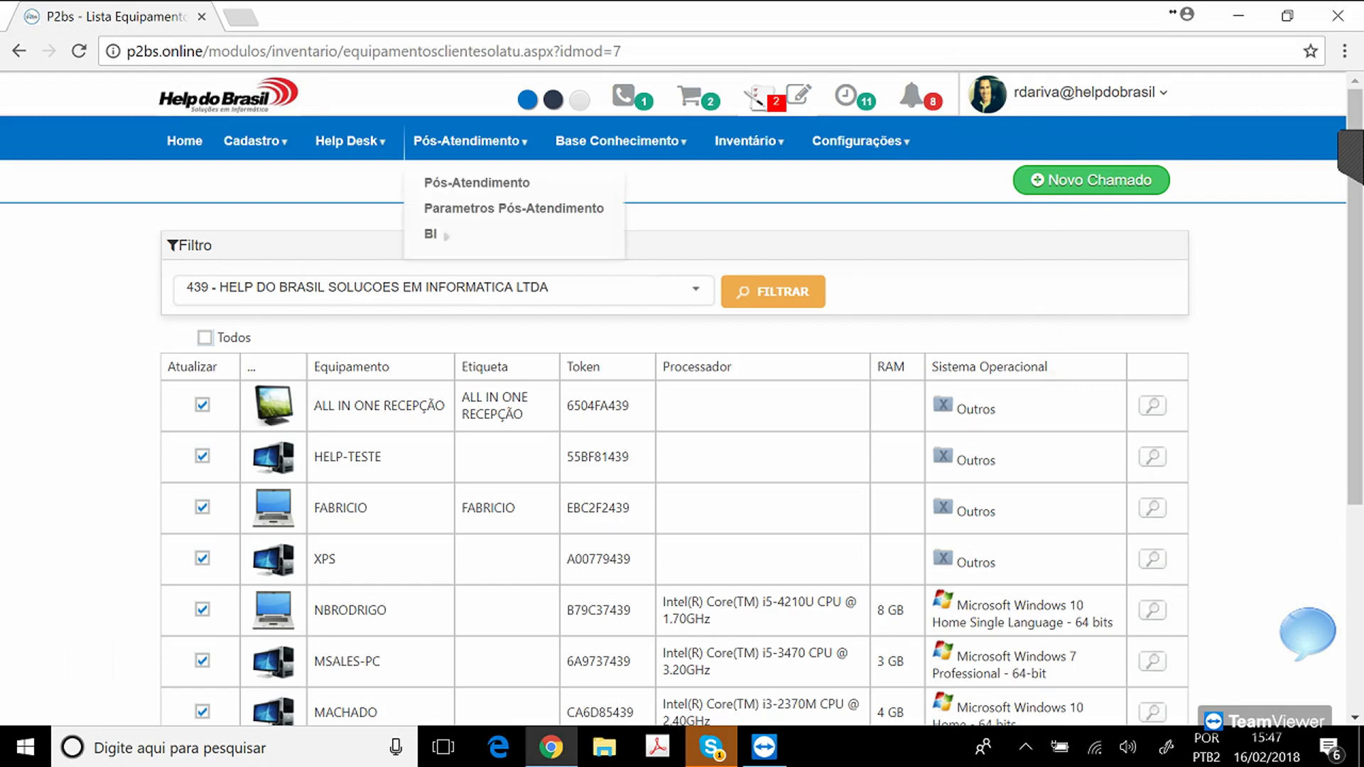
mouse_move(617, 141)
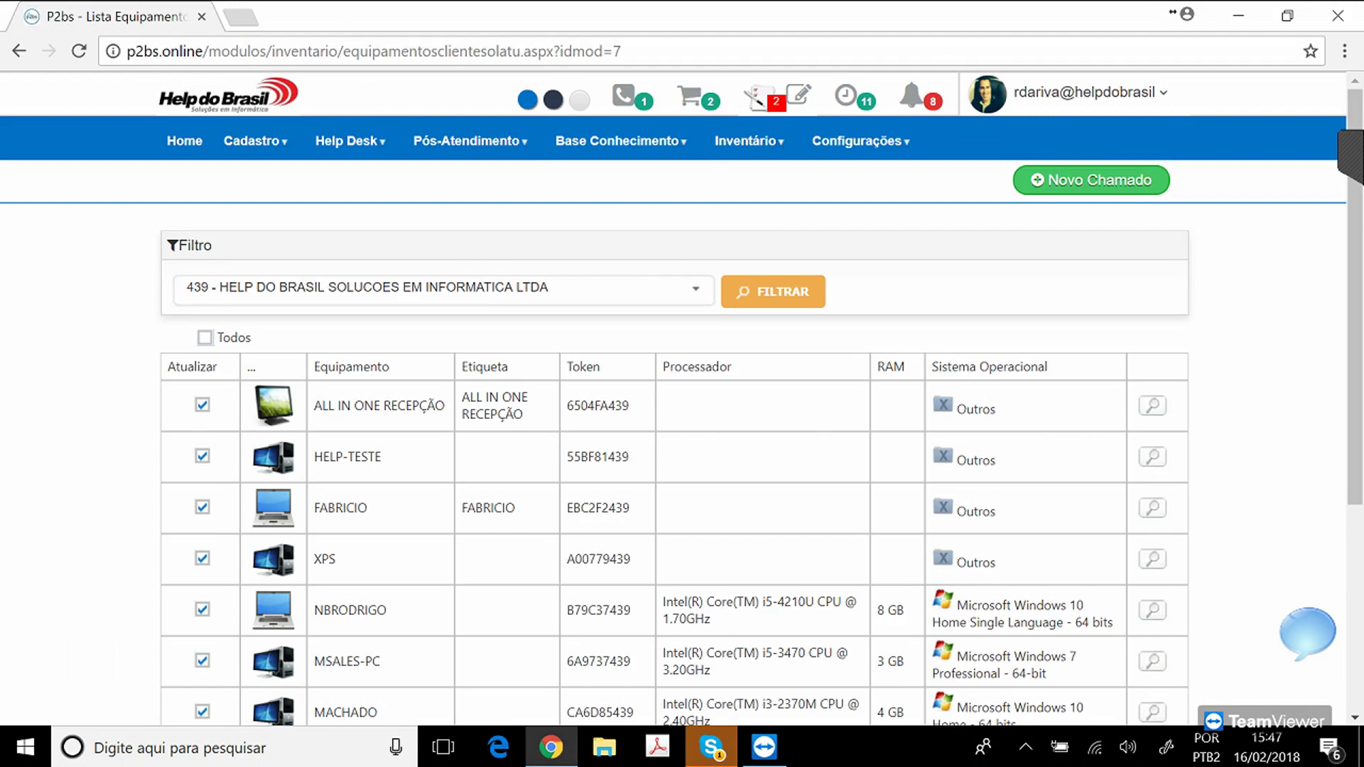
left_click(1350, 151)
Tick Todos to mark all the company's equipment and open Listagem Sintética de Equipamentos.
mouse_move(748, 140)
left_click(204, 337)
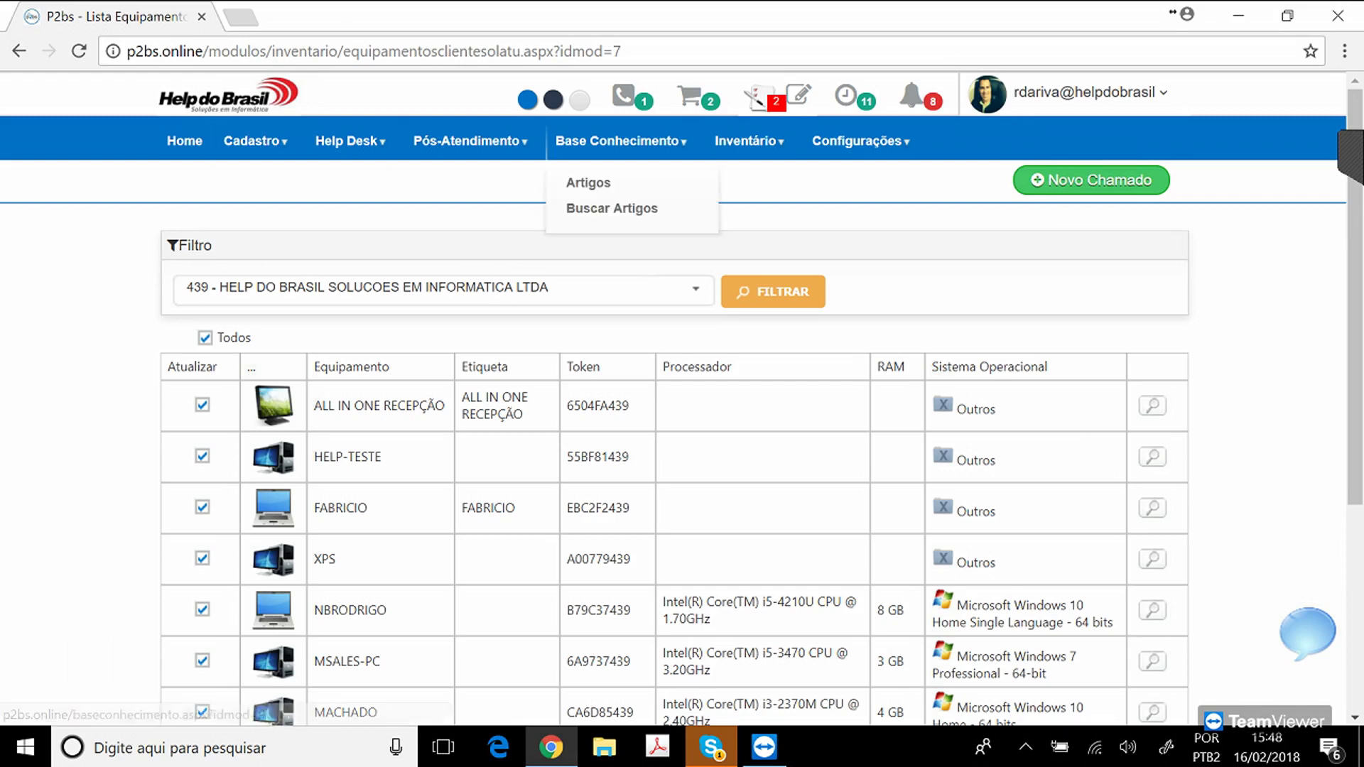
left_click(836, 234)
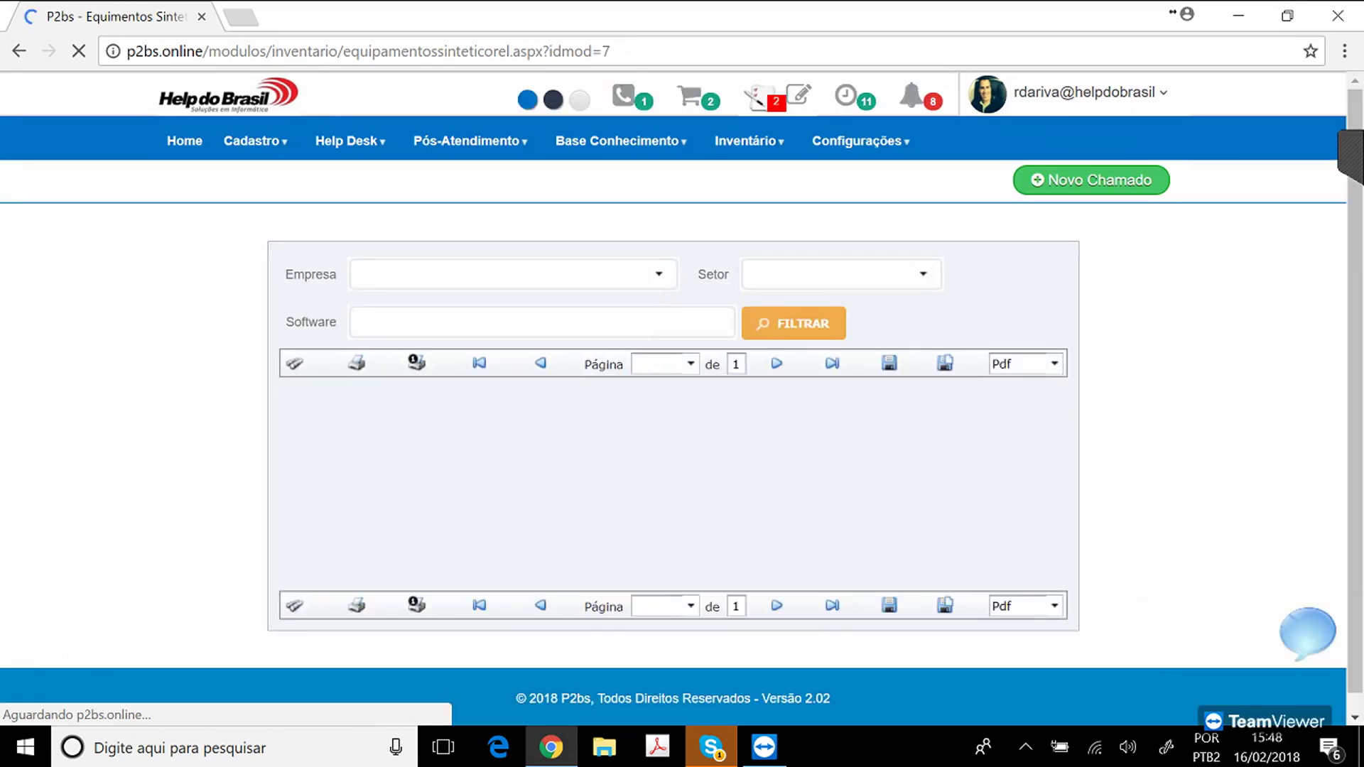
Select company 439 HELP DO BRASIL for the report and inspect its equipment rows.
left_click(497, 273)
type("HELP")
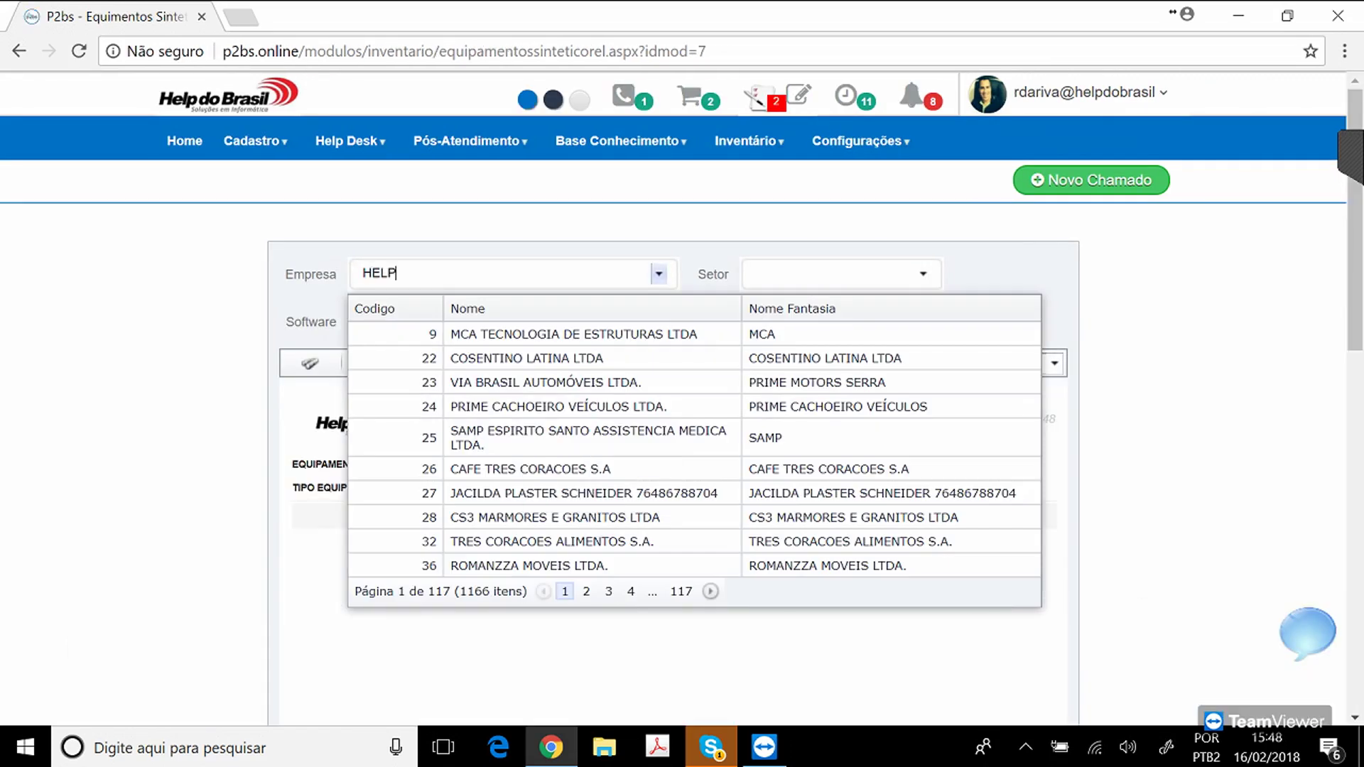
key("Return")
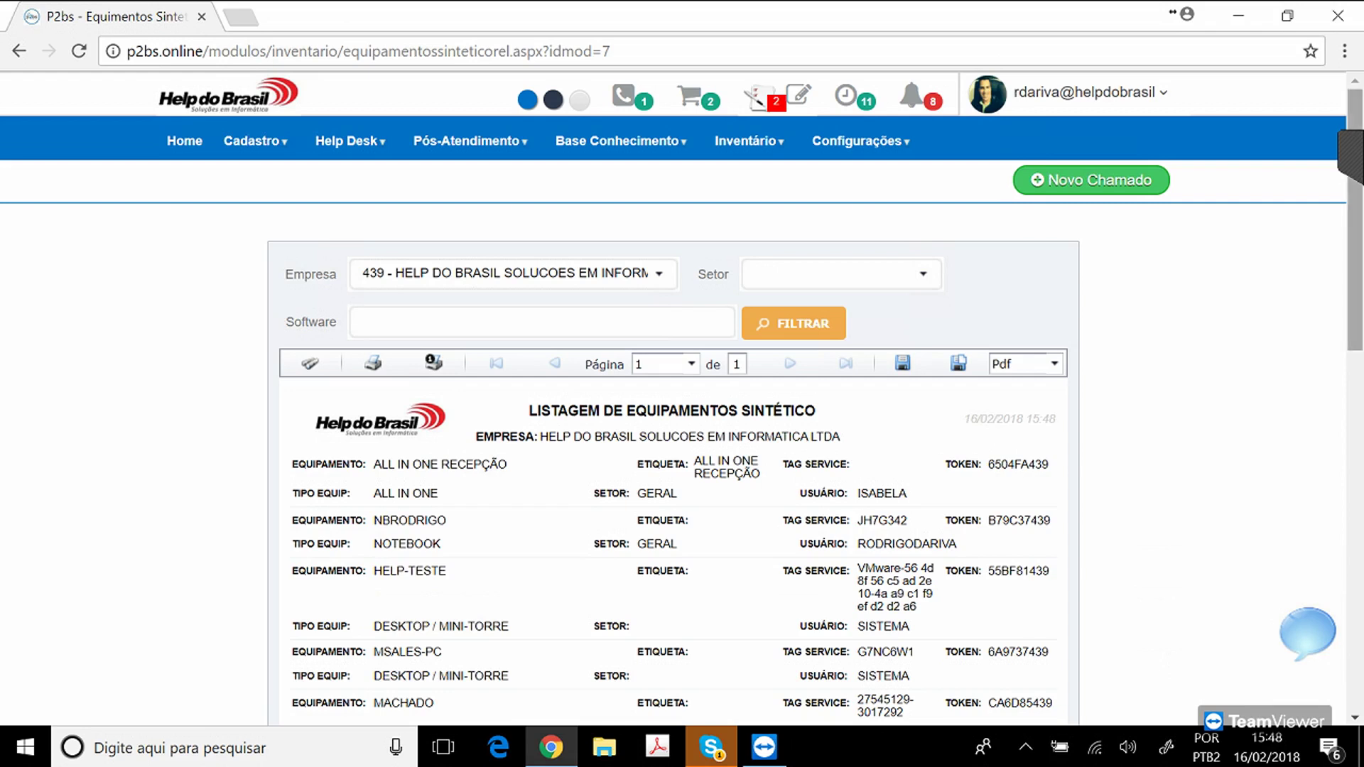
scroll(672, 397, "down", 4)
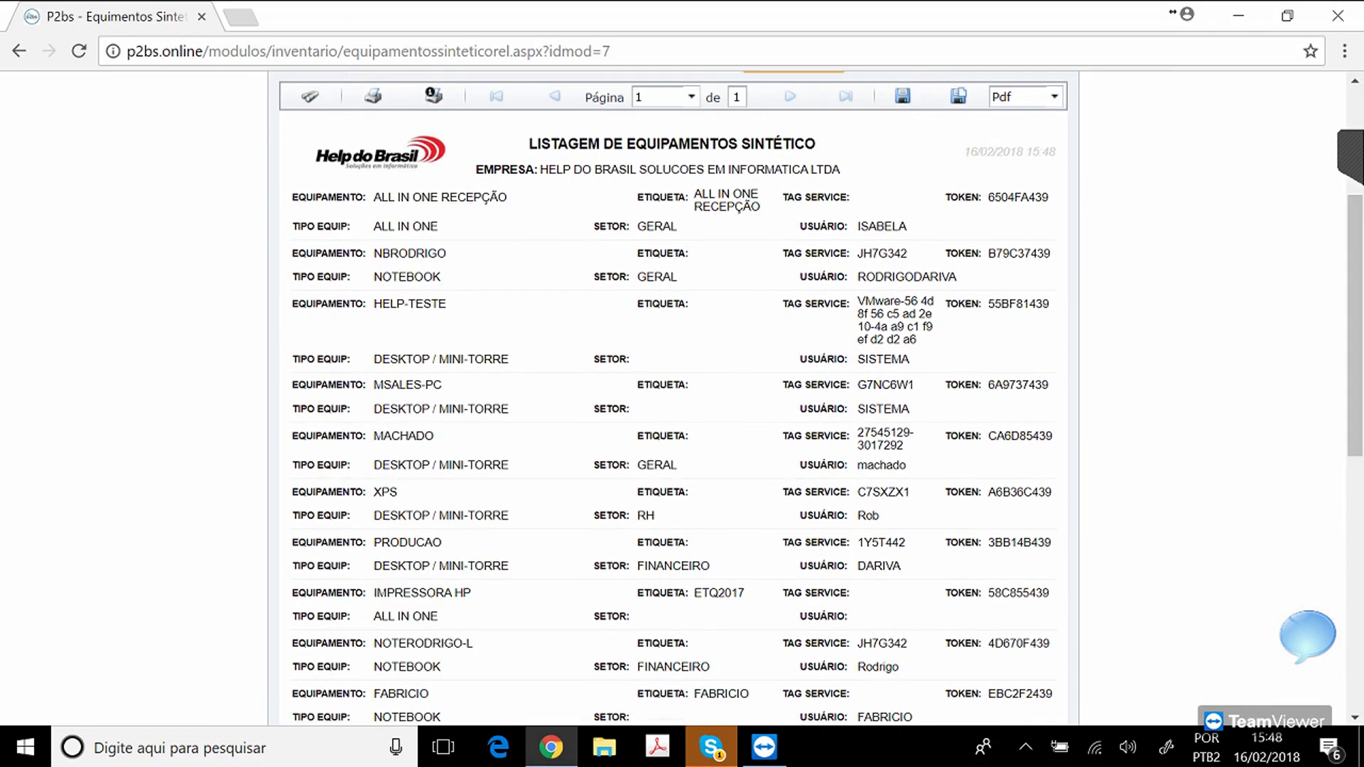
double_click(719, 593)
double_click(881, 543)
left_click(881, 543)
left_click_drag(510, 566, 374, 566)
left_click(374, 566)
double_click(1019, 543)
scroll(671, 398, "down", 6)
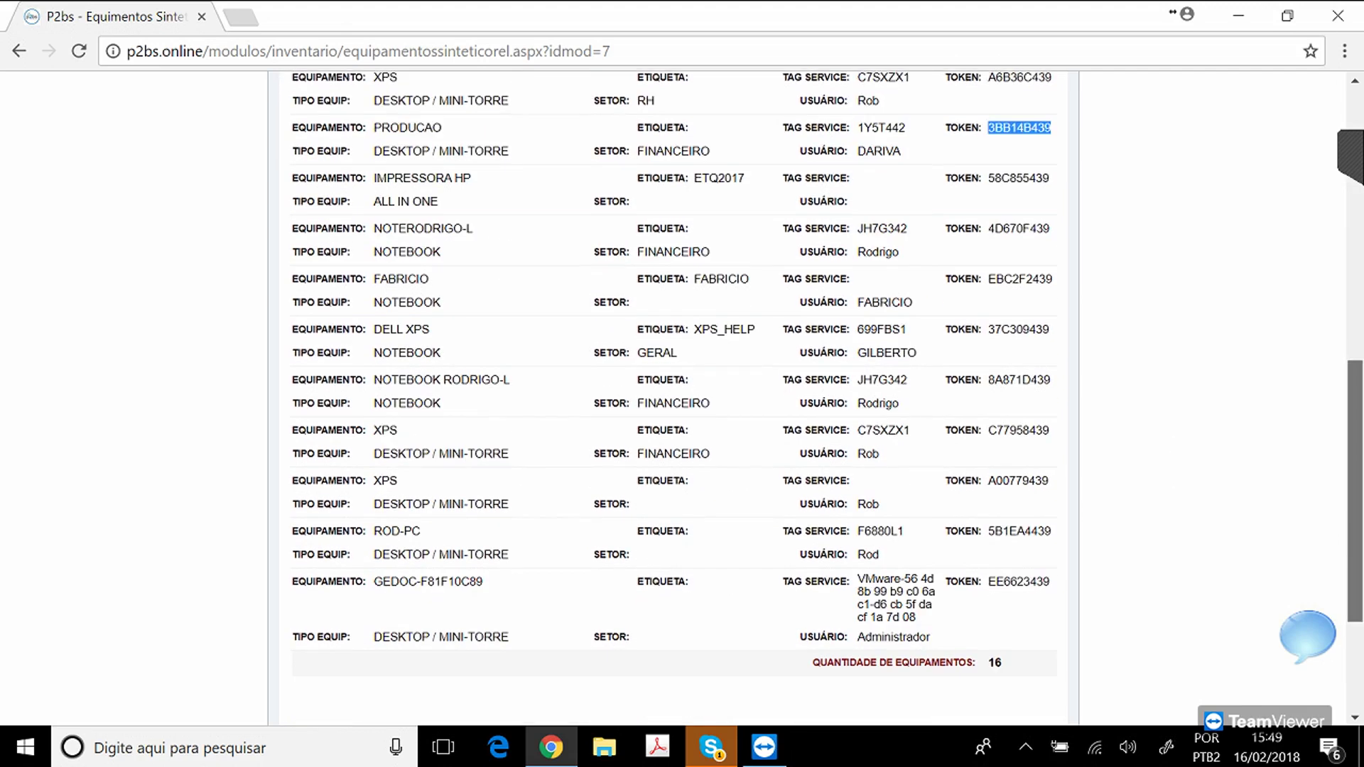
scroll(672, 398, "up", 8)
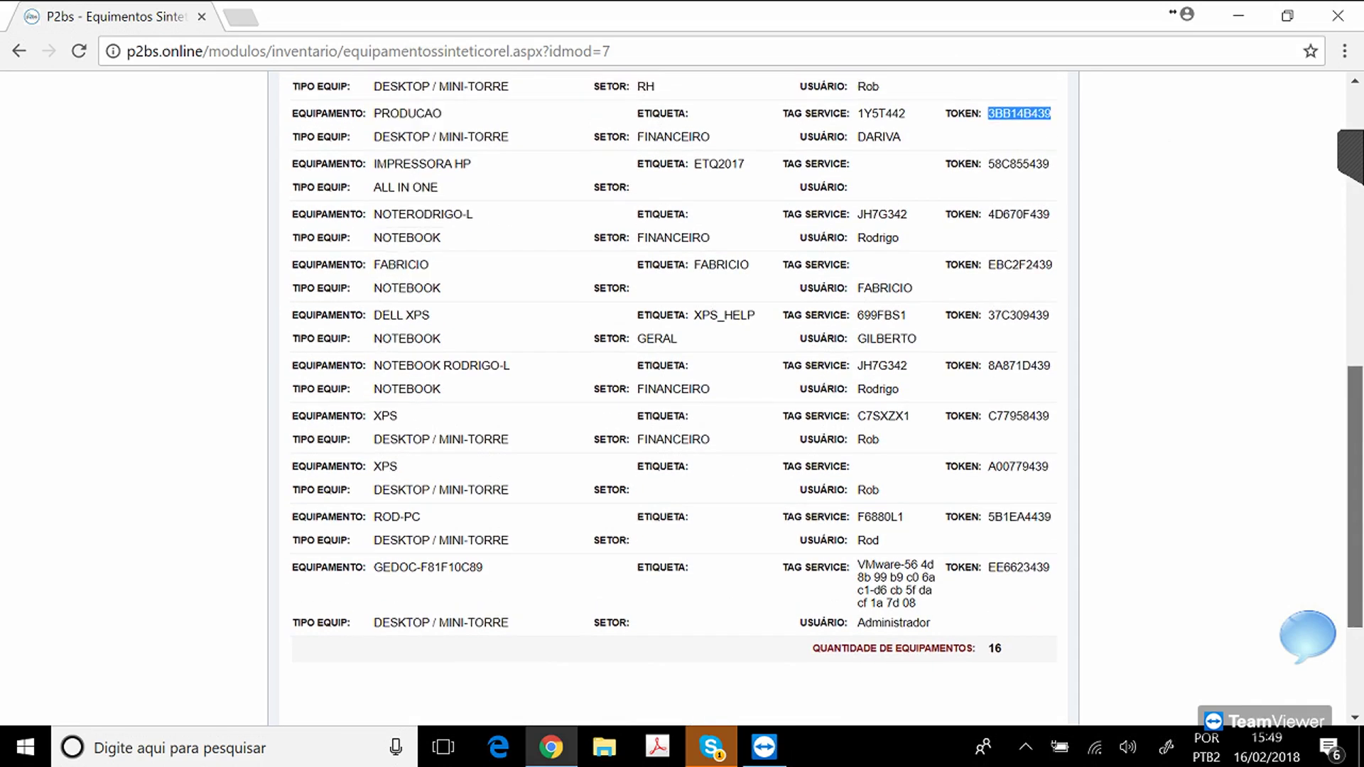
Filter the synthetic listing by software OFFICE, leaving 10 equipment.
left_click(923, 206)
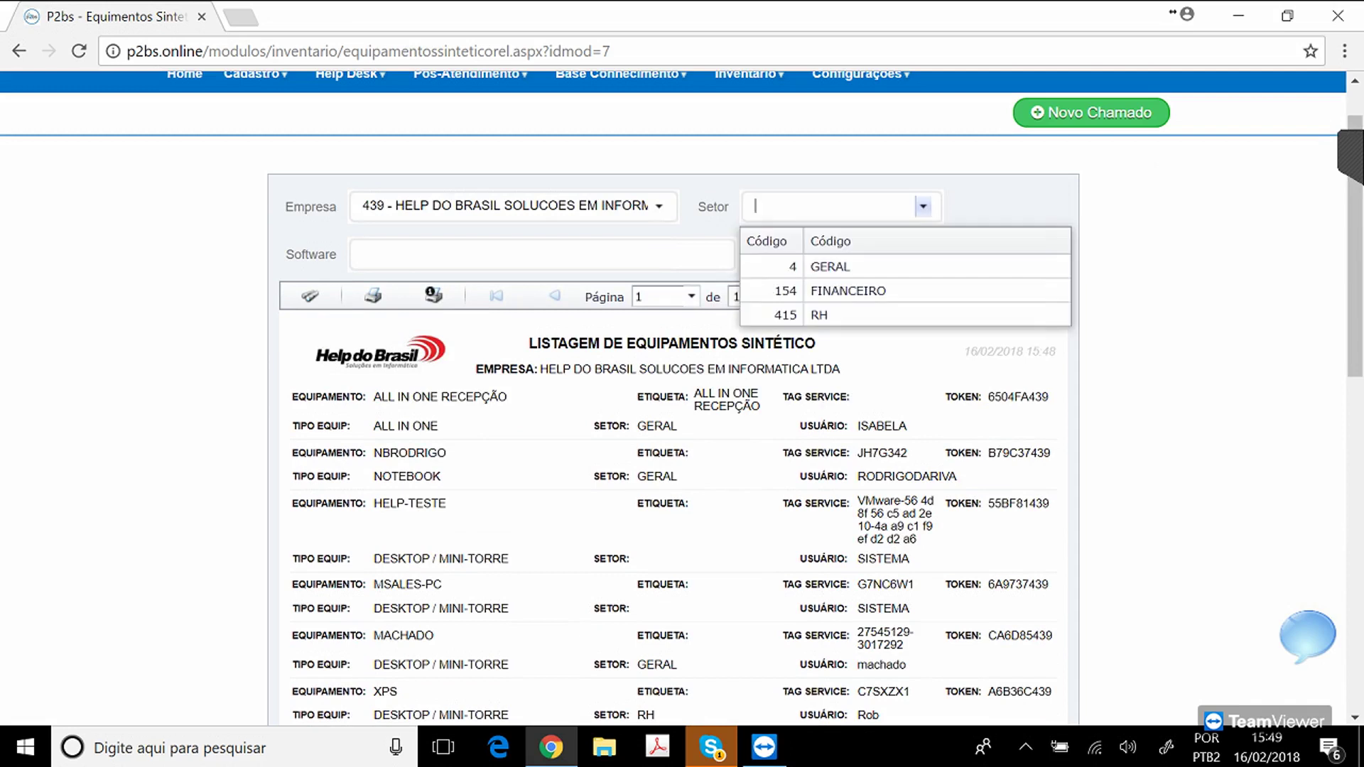
left_click(995, 207)
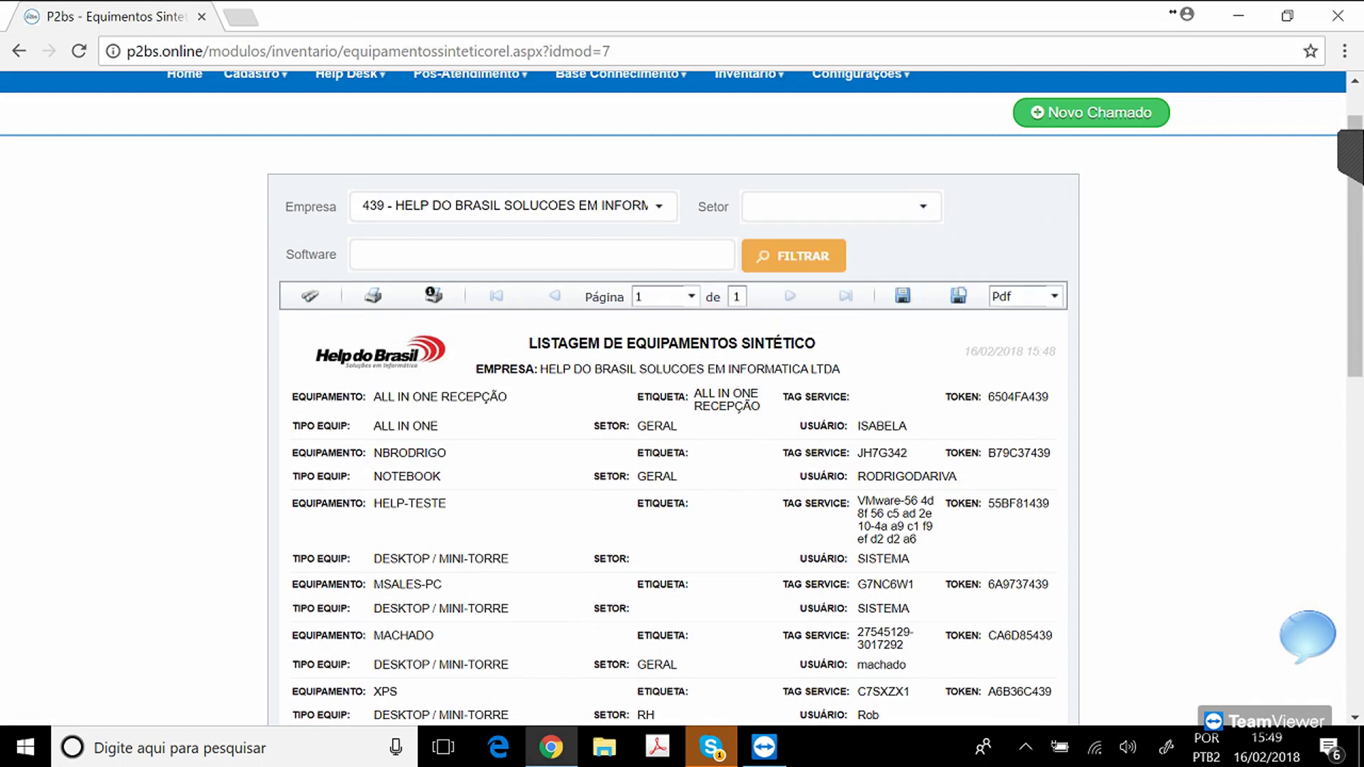
left_click(597, 256)
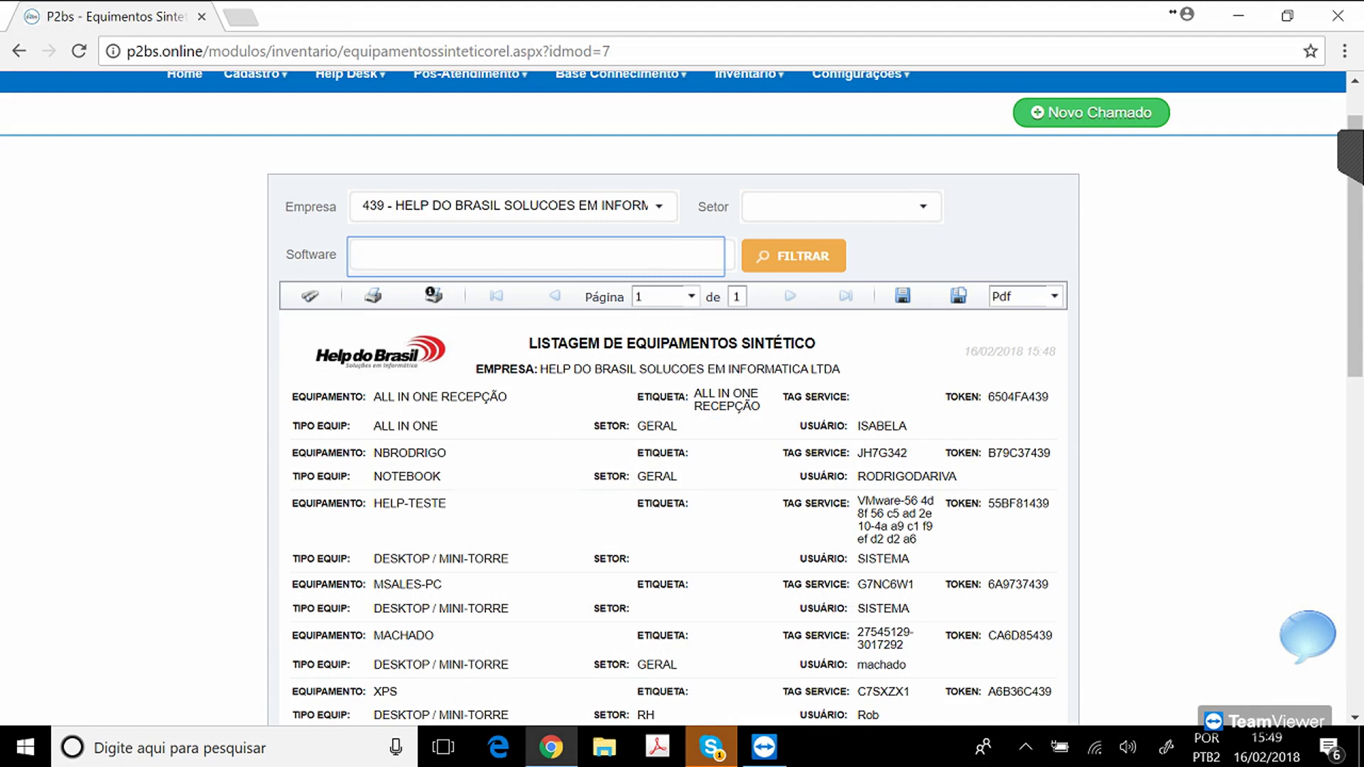
type("OFFICE")
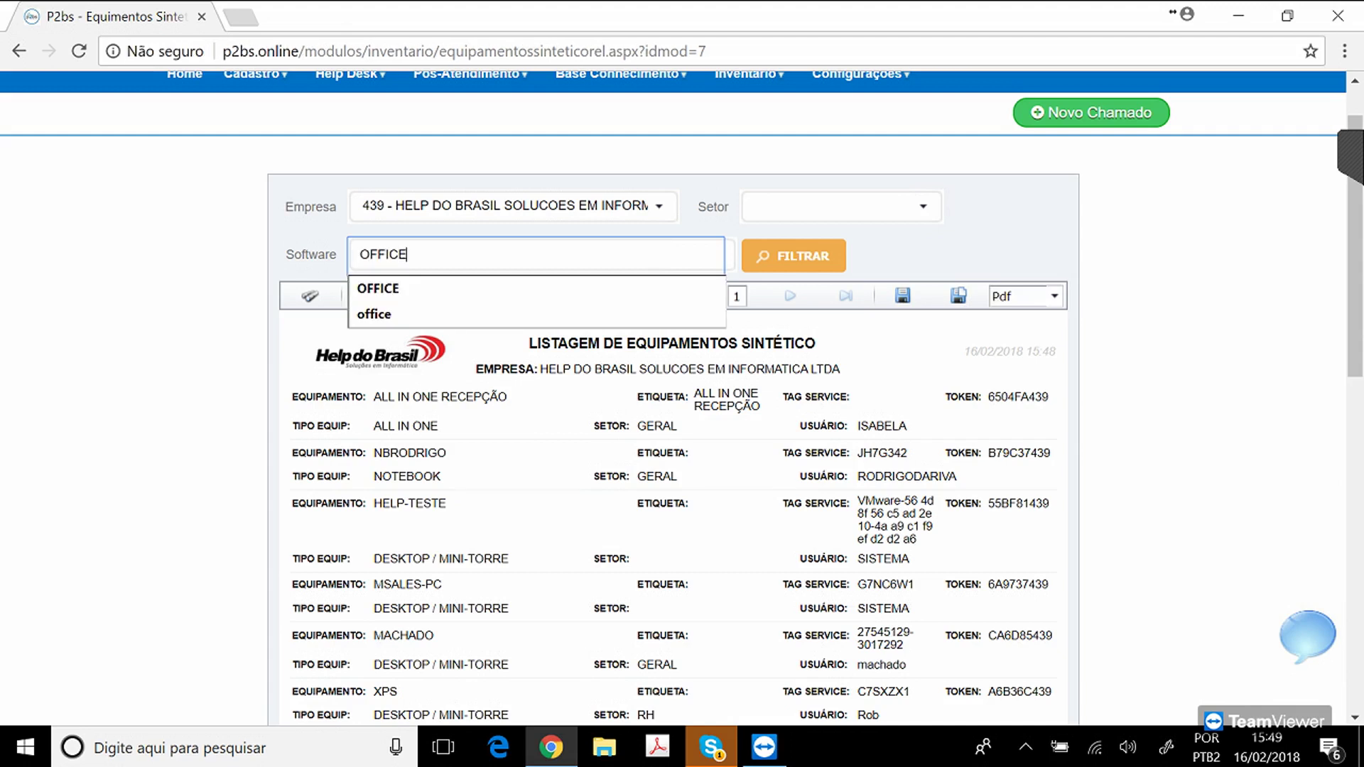
left_click(794, 256)
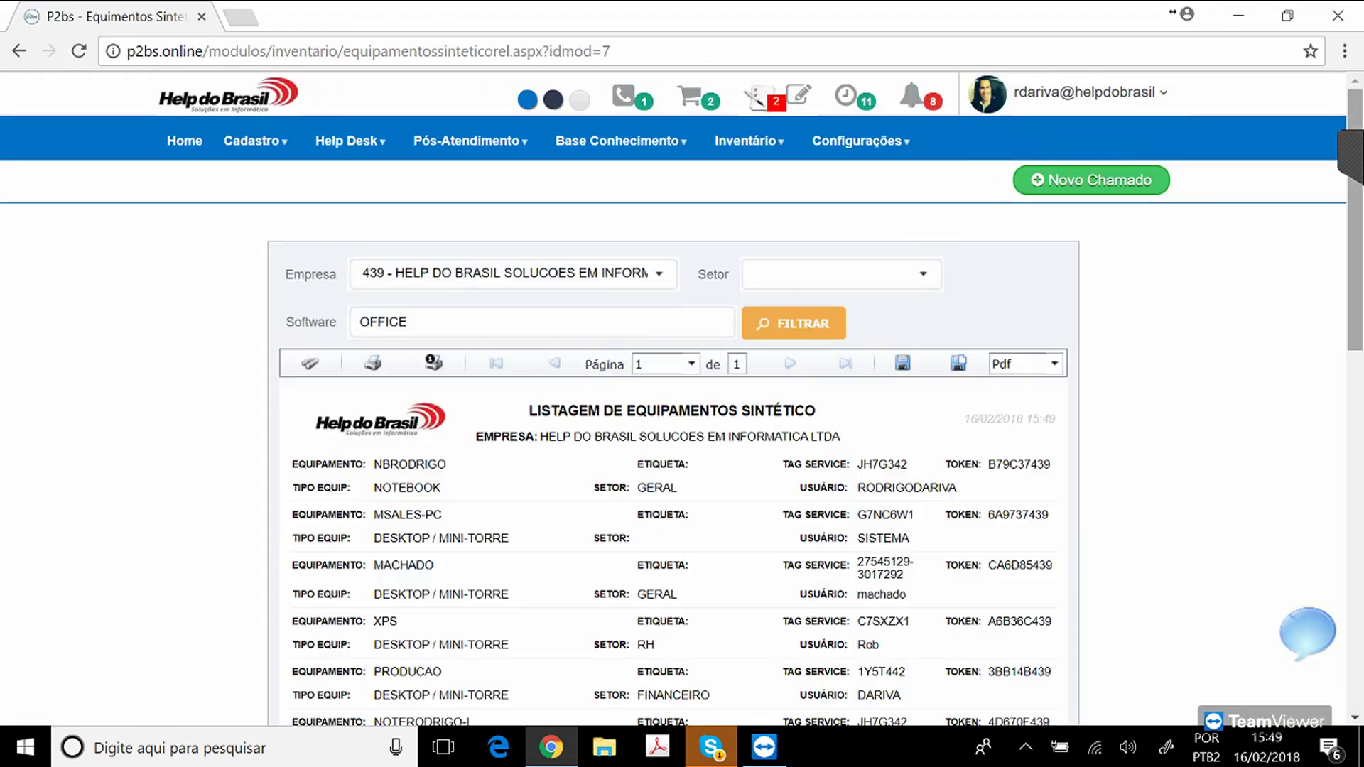
scroll(673, 398, "down", 6)
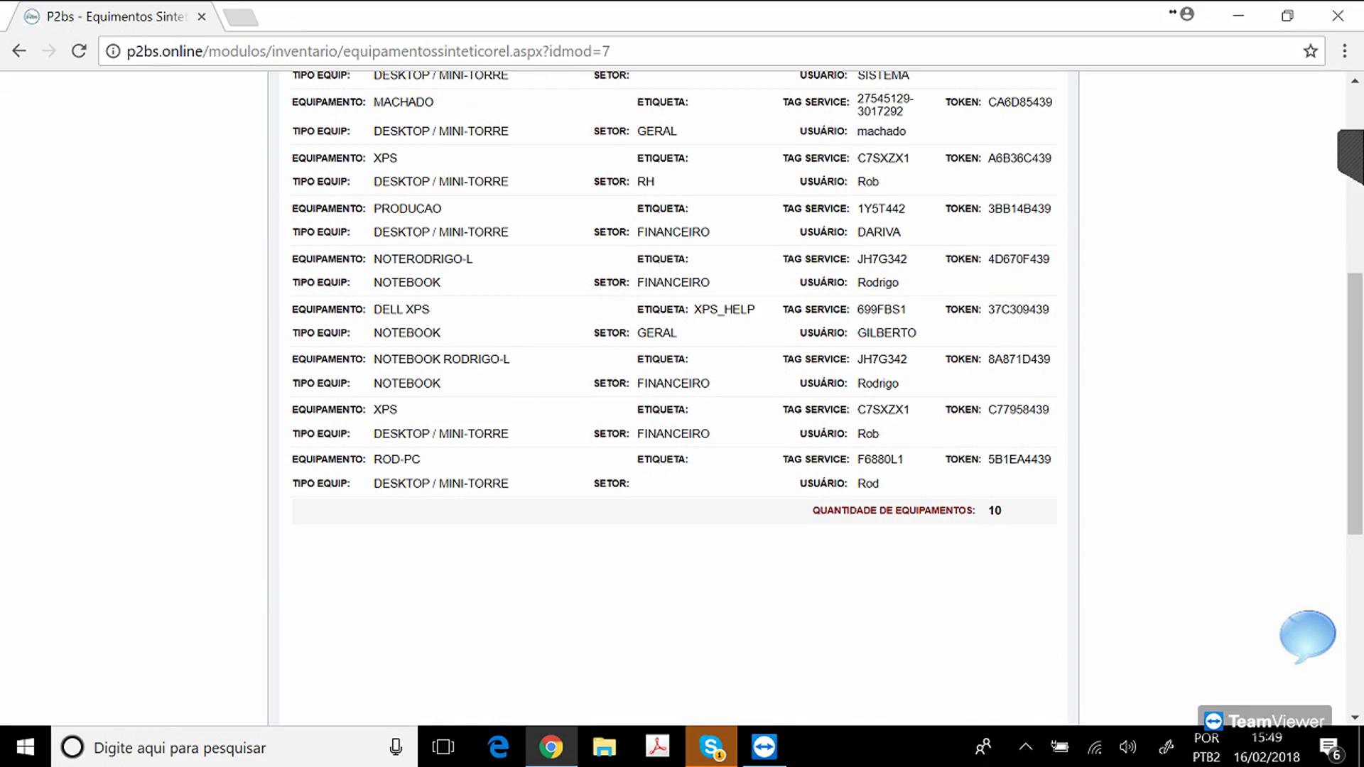
scroll(673, 397, "up", 6)
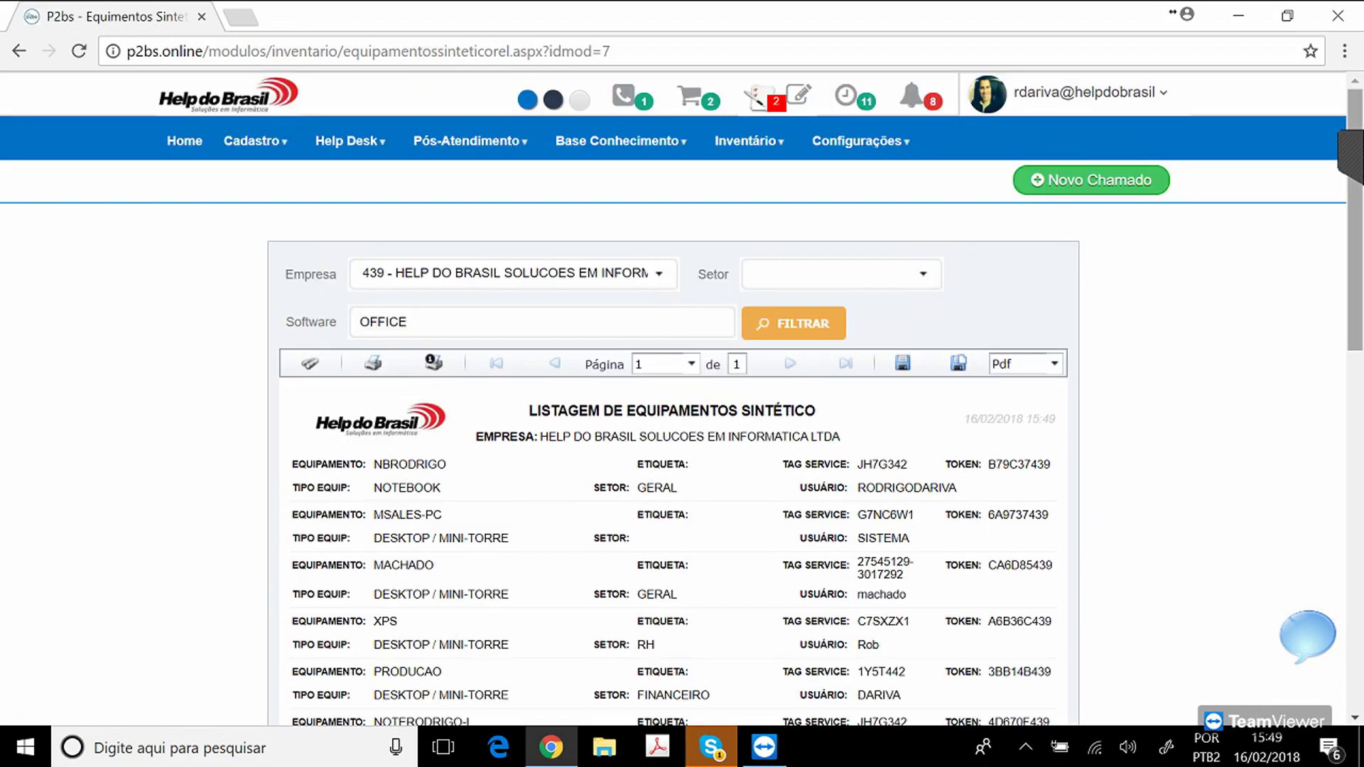
left_click(748, 140)
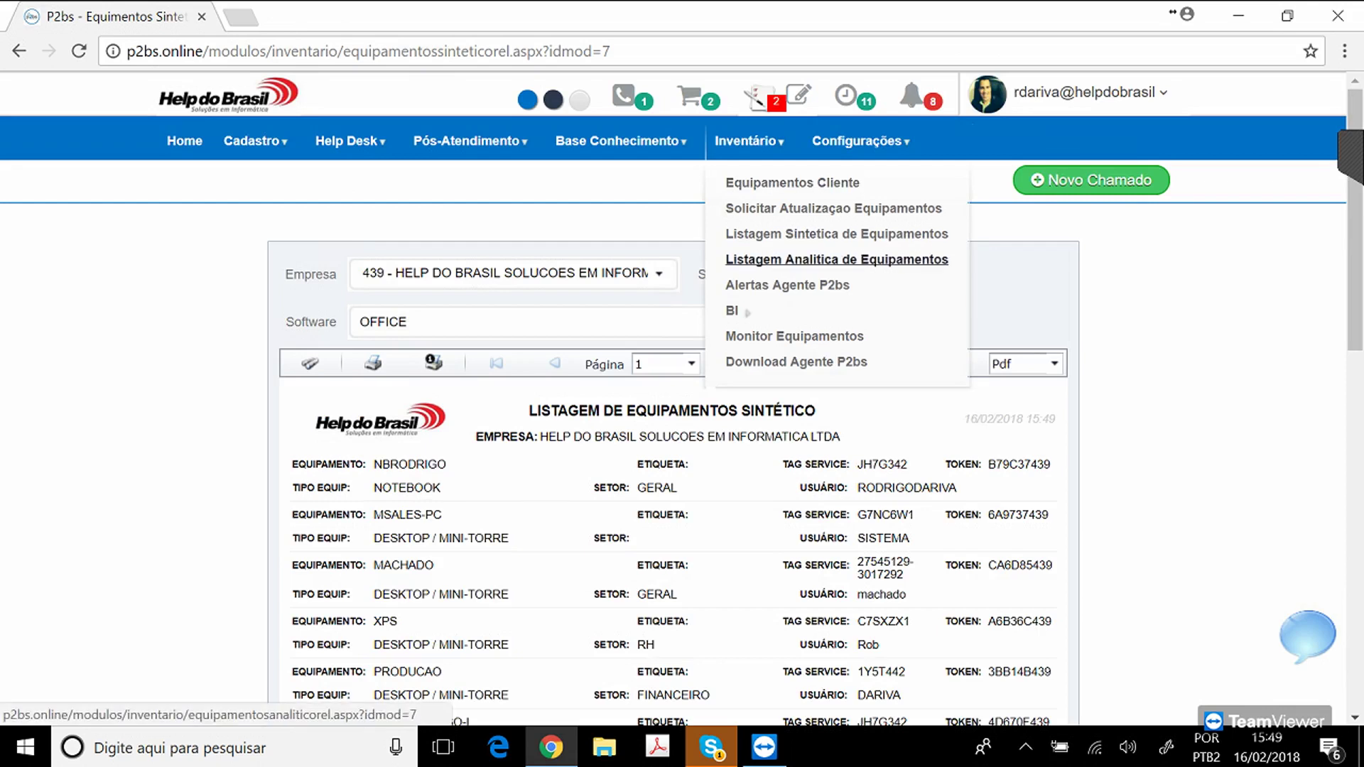
Run the Listagem Analítica report filtered to the HELP DO BRASIL company.
left_click(837, 259)
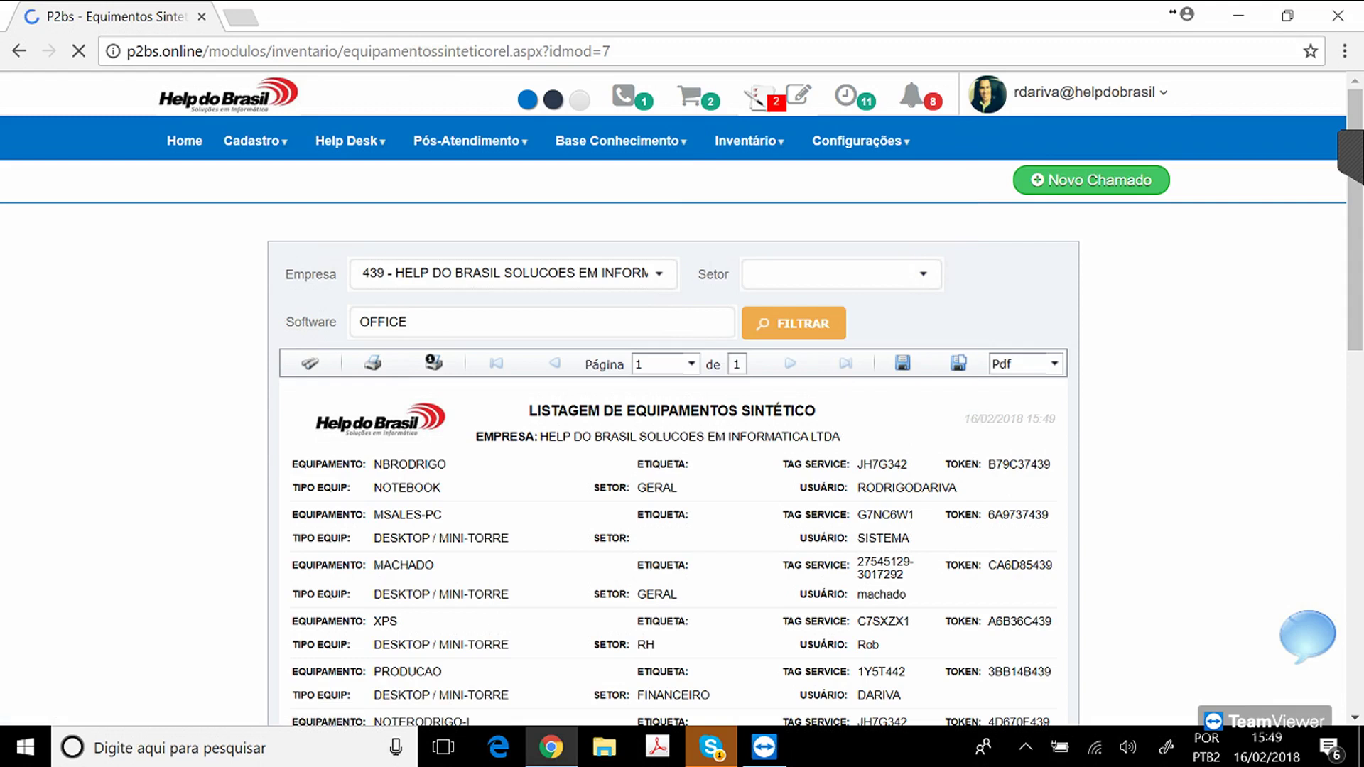
left_click(659, 274)
type("HELP")
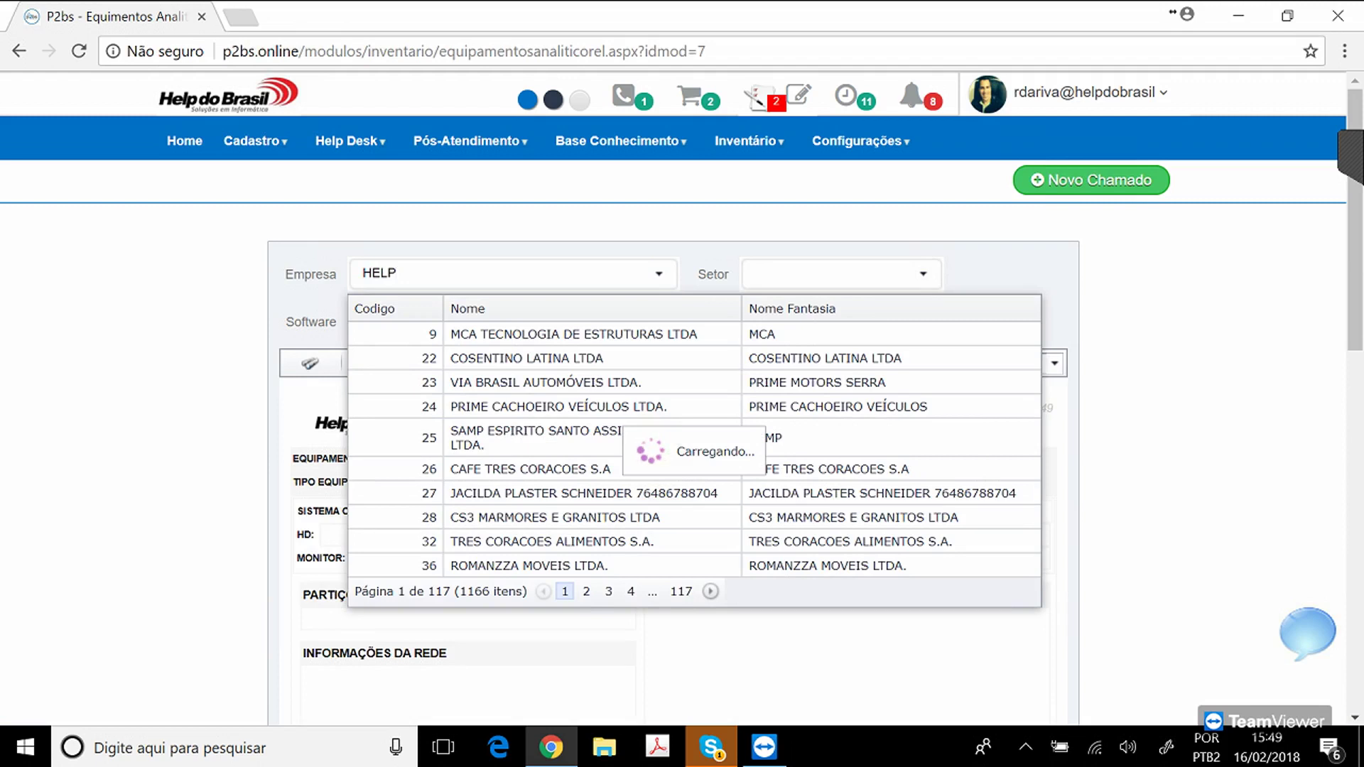
key("Escape")
left_click(794, 323)
left_click(498, 323)
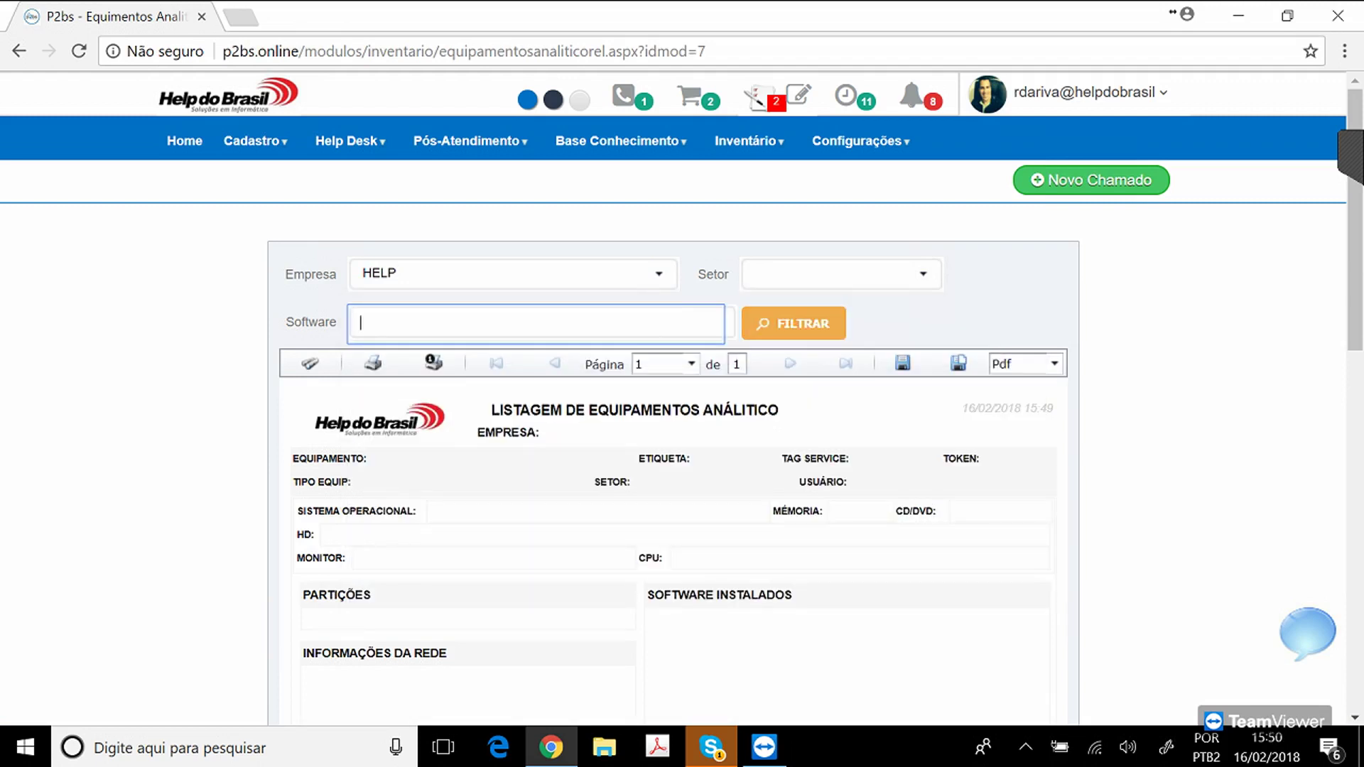
left_click(794, 323)
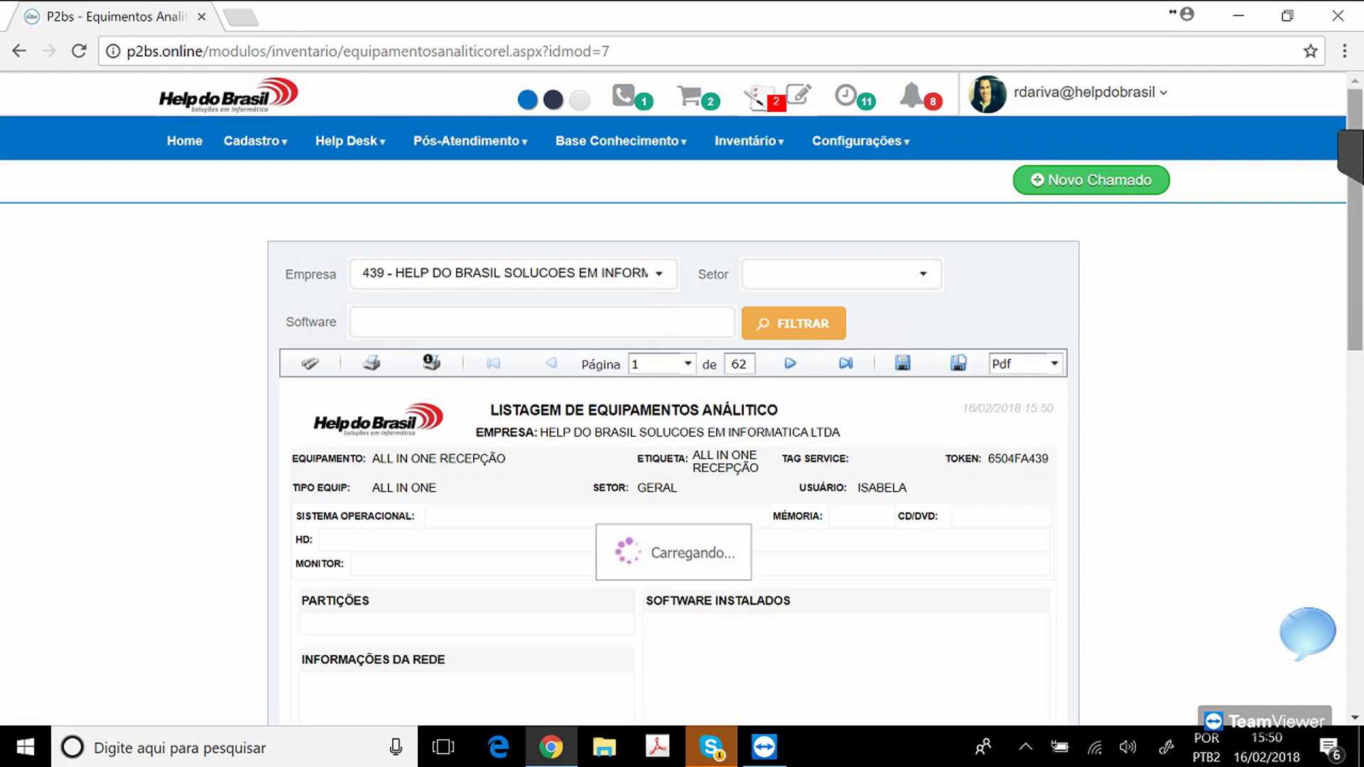
Browse the machines' hardware, network and software details and check the export-format options.
scroll(682, 398, "down", 5)
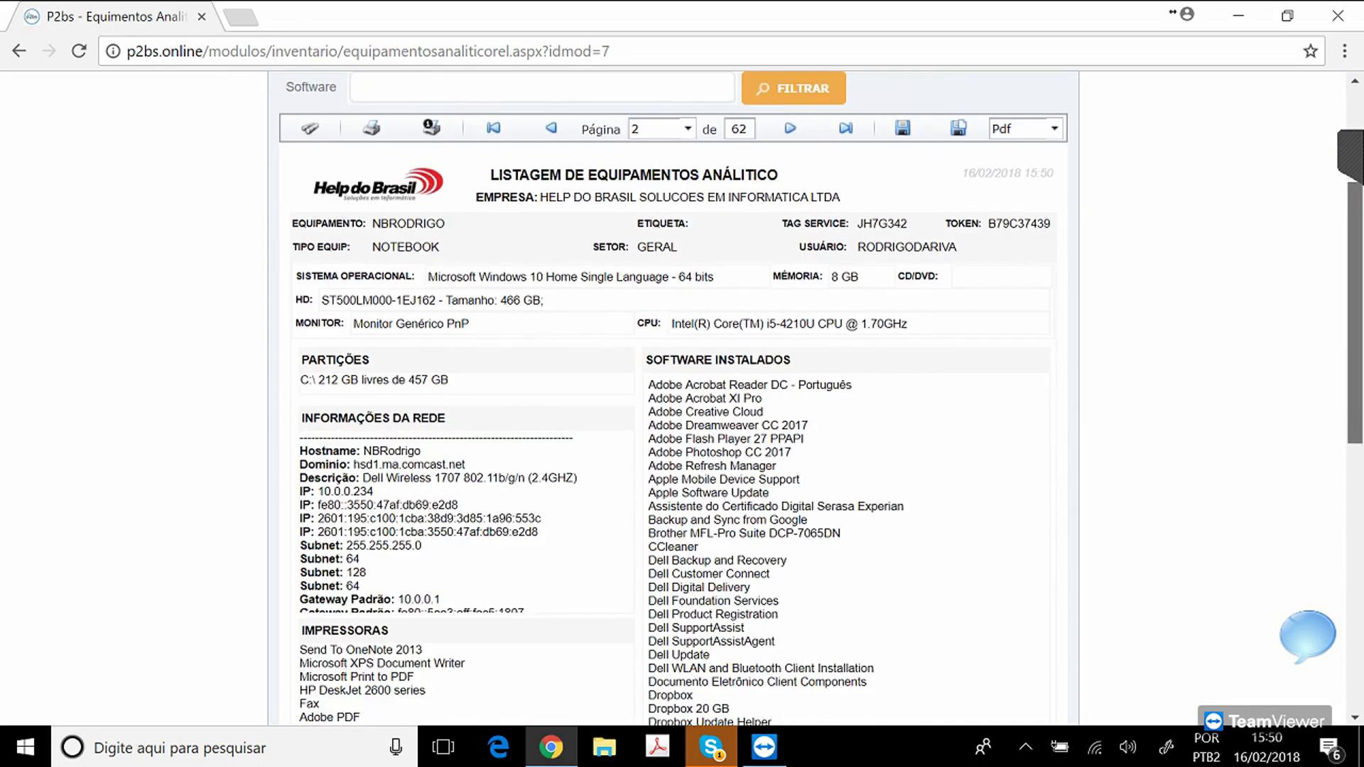
scroll(682, 398, "down", 1)
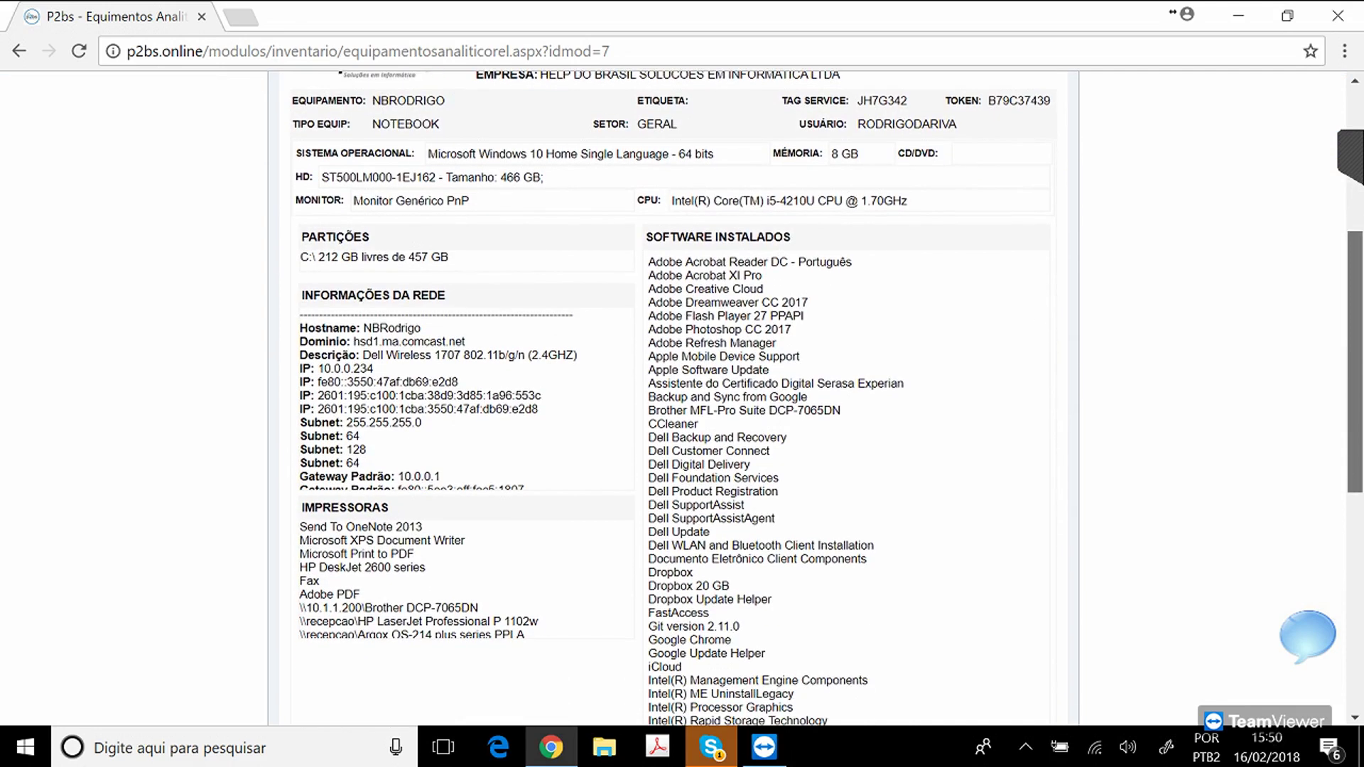
scroll(682, 398, "down", 1)
scroll(682, 398, "up", 4)
scroll(682, 398, "down", 7)
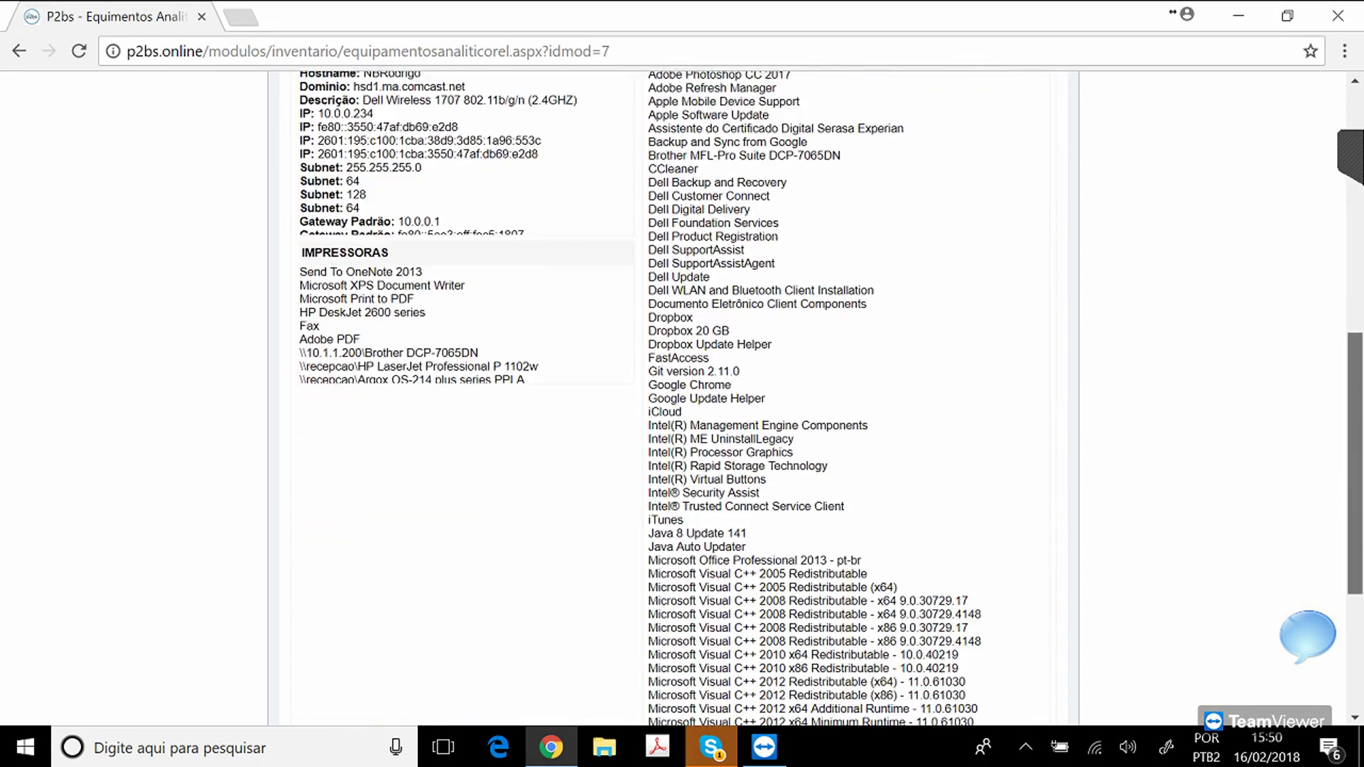
scroll(682, 398, "up", 2)
scroll(682, 398, "up", 9)
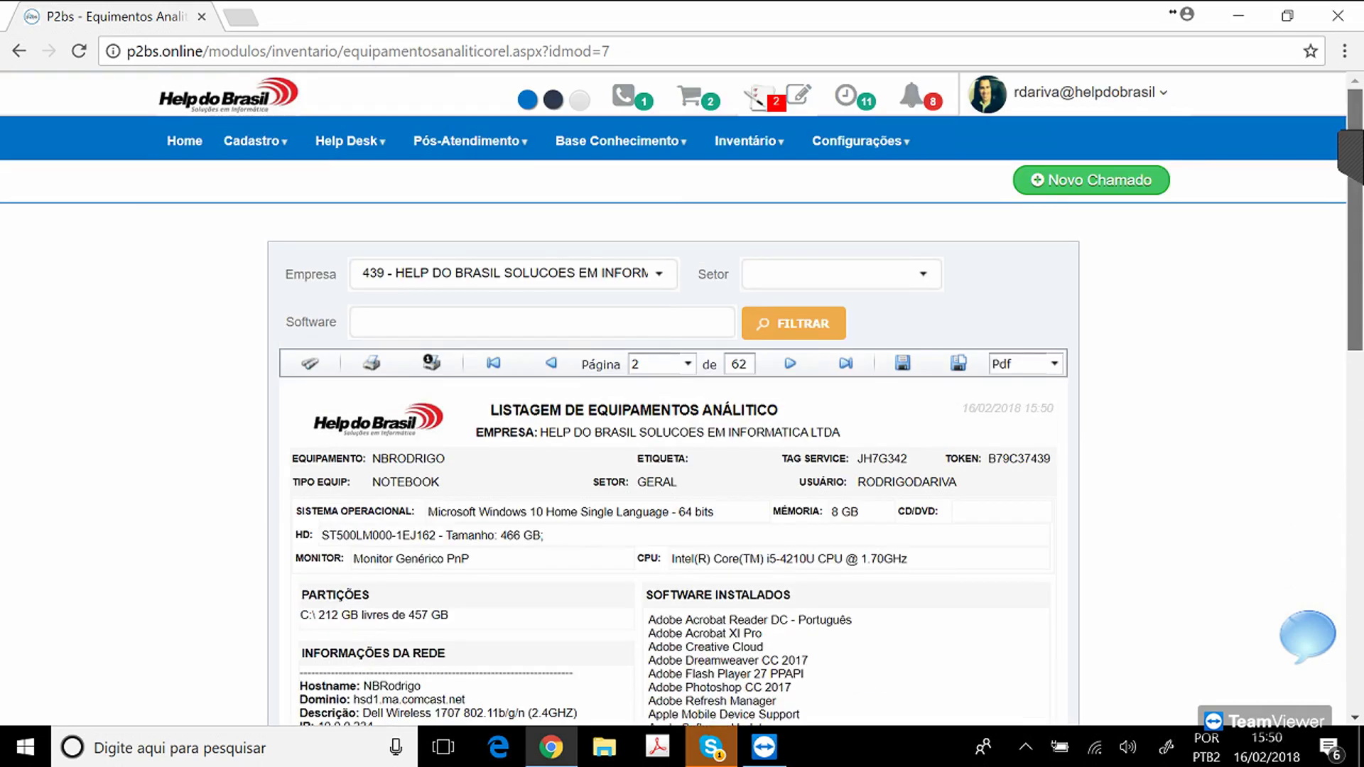
left_click(1055, 363)
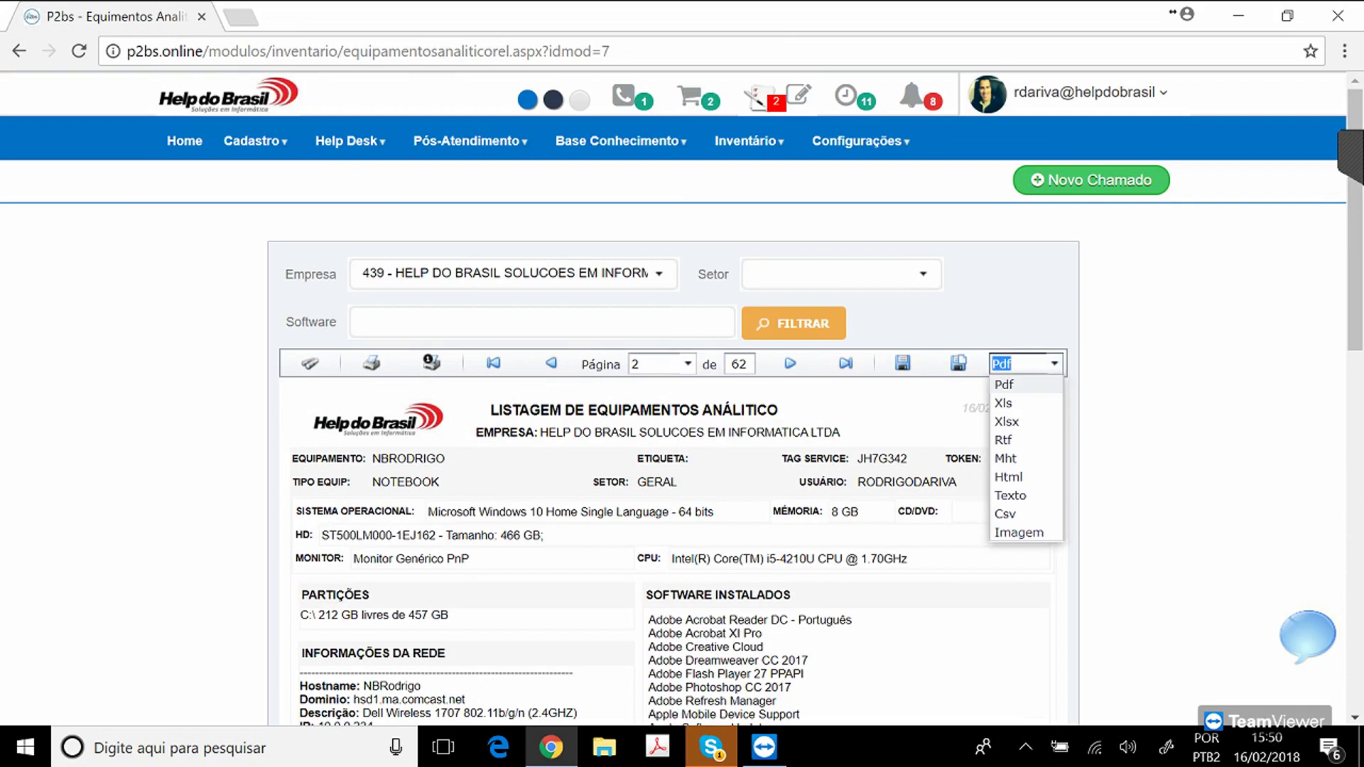
key("Escape")
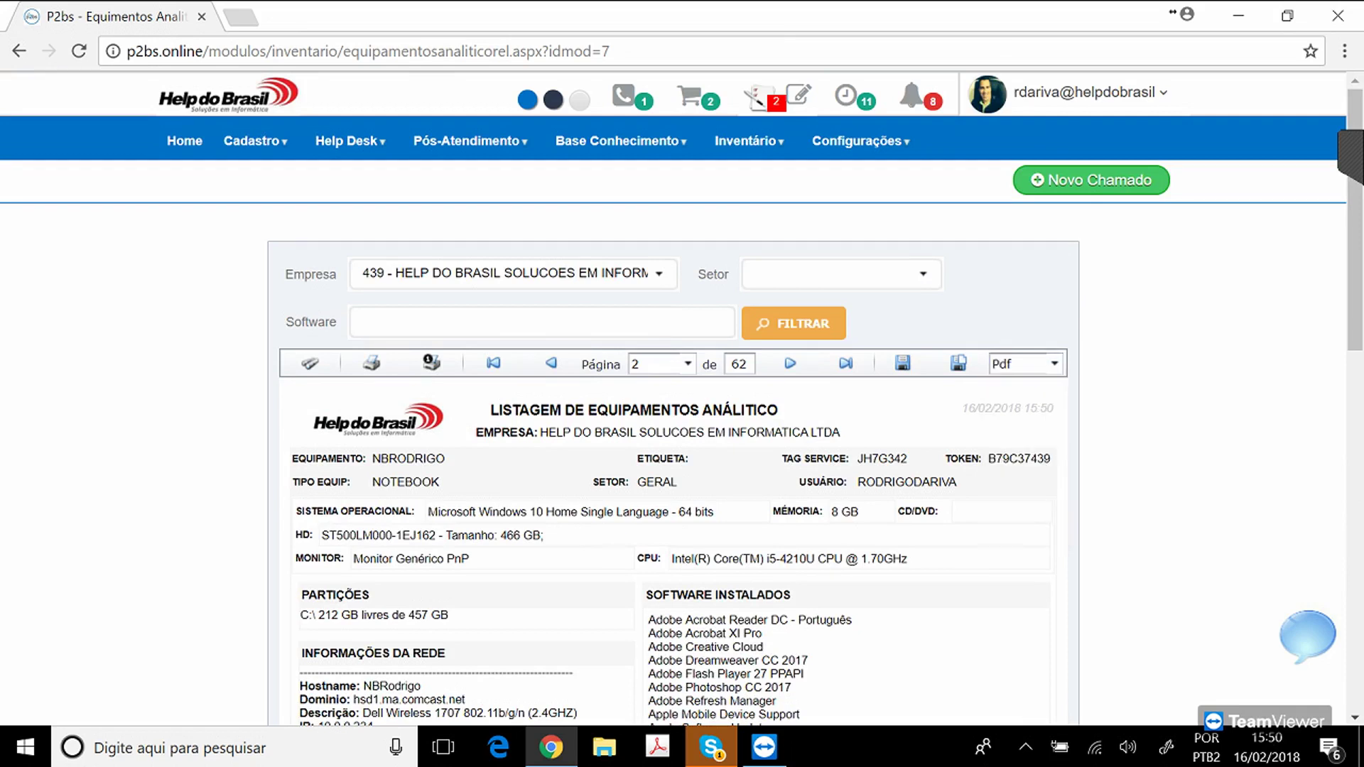
left_click(1055, 363)
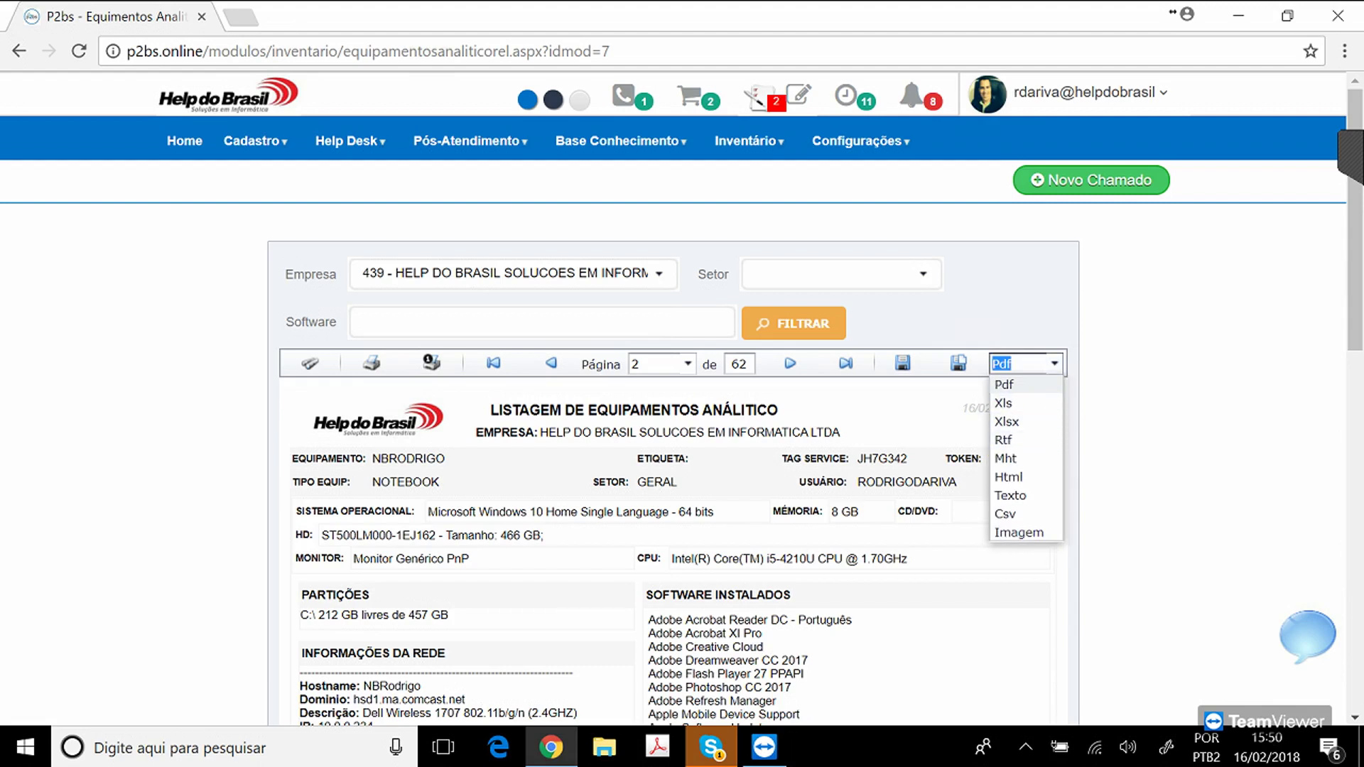
key("Escape")
Generate the Gráfico Equipamentos charts for client HELP DO BRASIL.
left_click(621, 141)
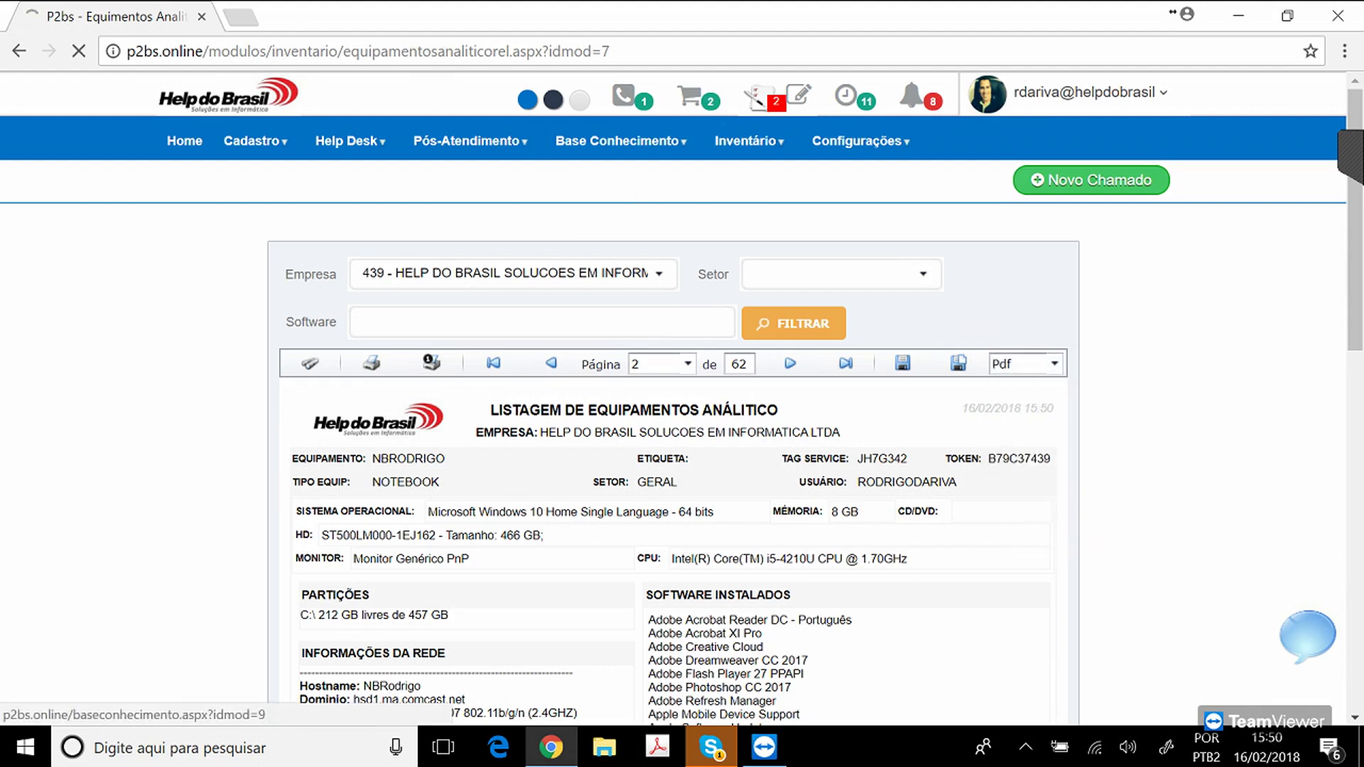
mouse_move(748, 141)
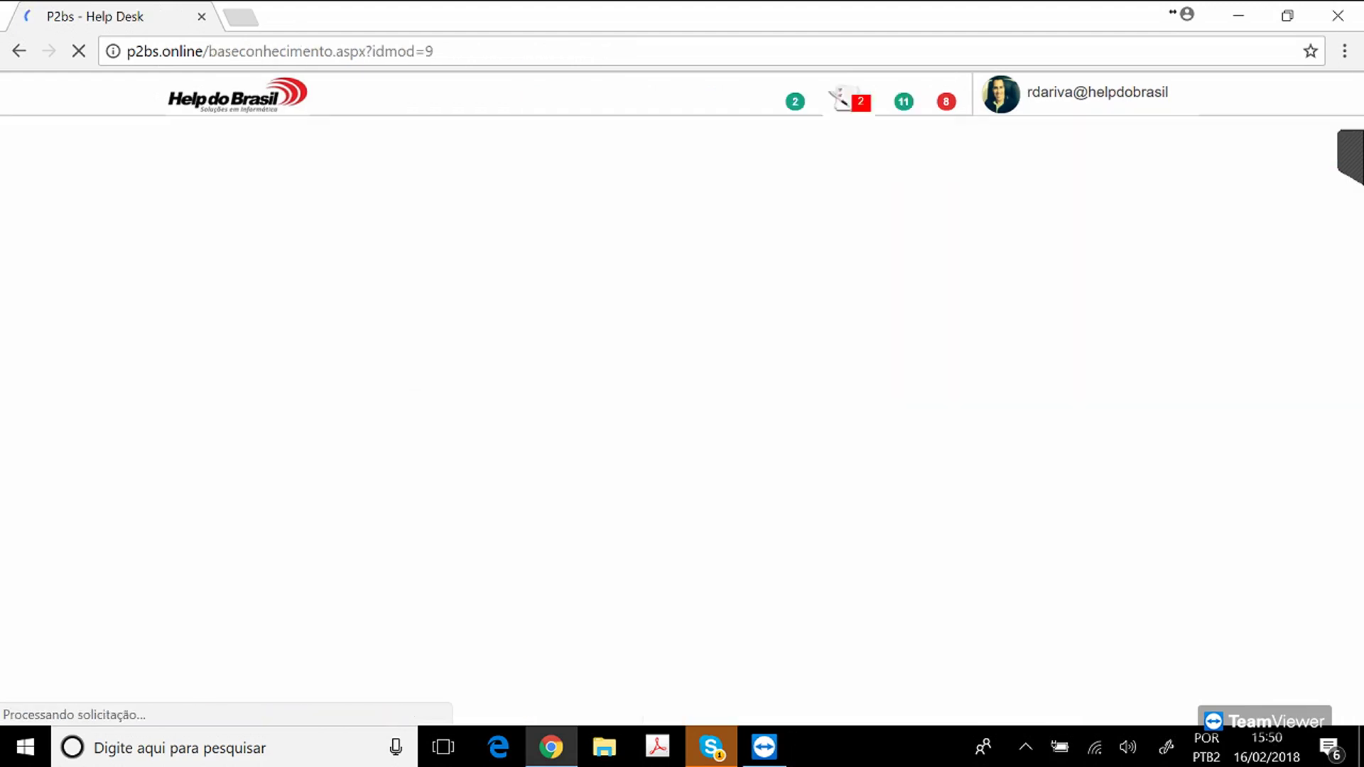
mouse_move(743, 311)
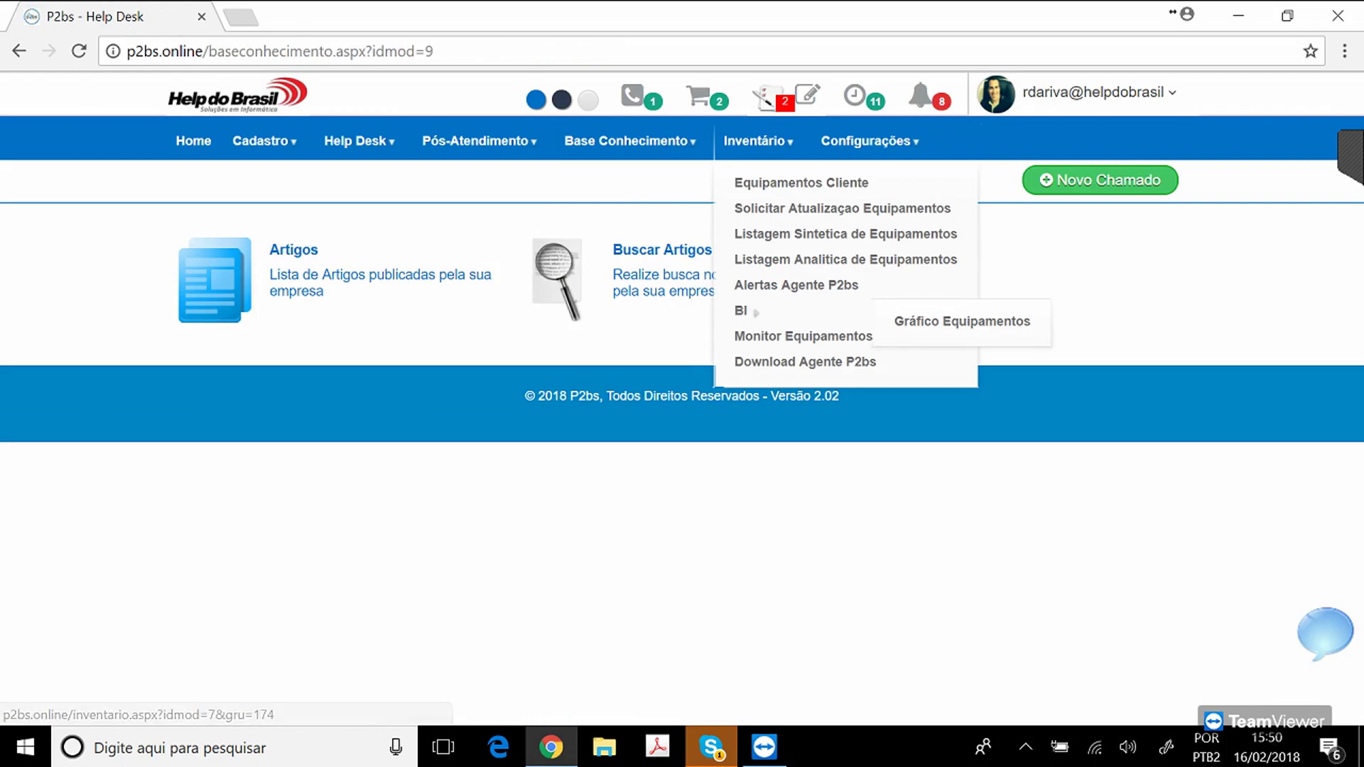
left_click(962, 321)
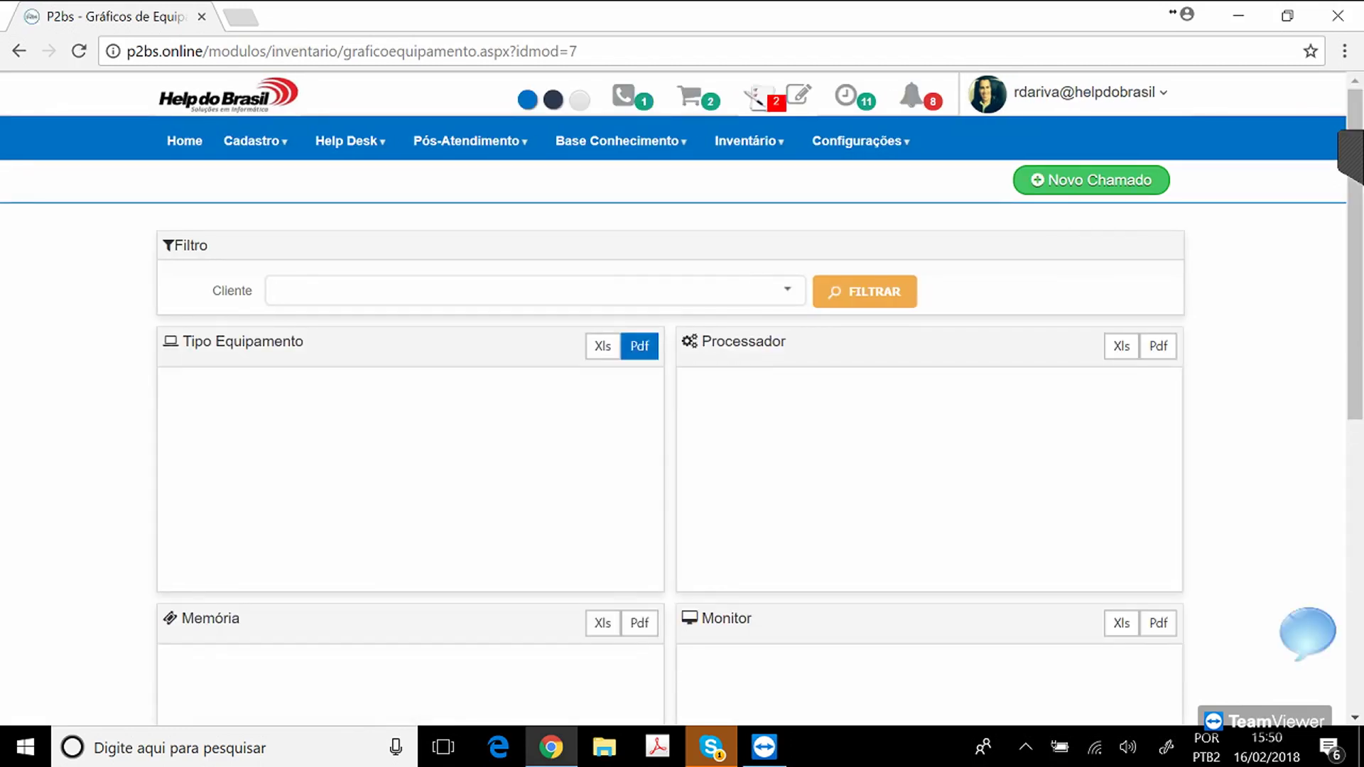
type("HELP")
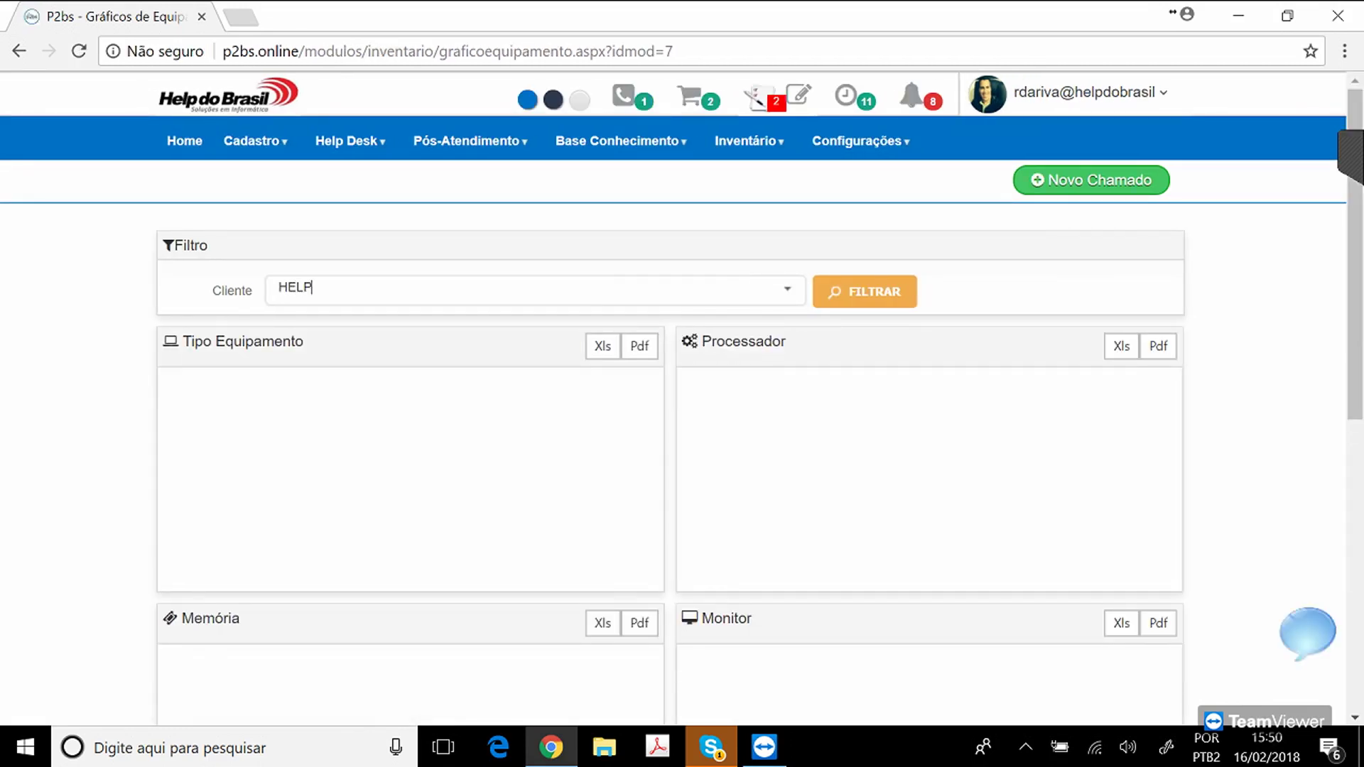
left_click(462, 355)
left_click(865, 291)
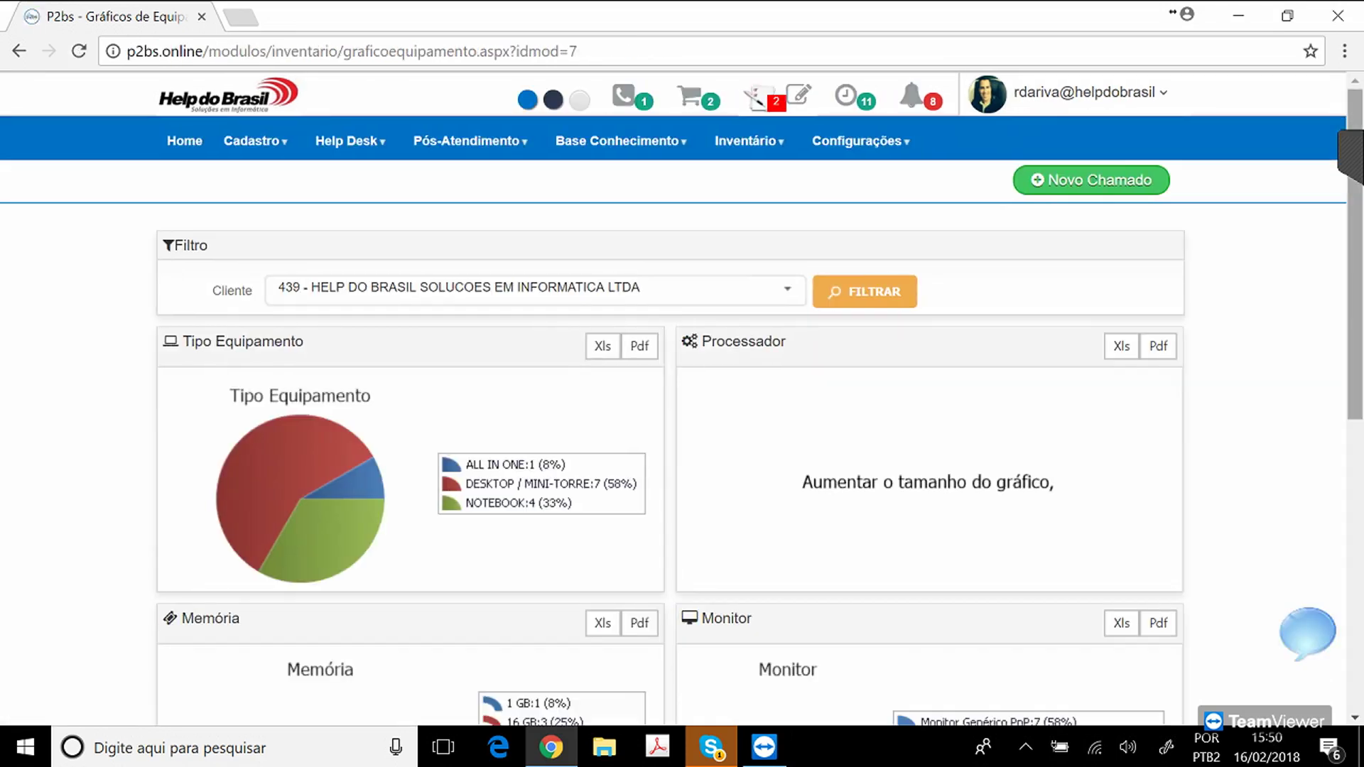
Scroll through the type, memory, monitor and operating system charts, then minimize the browser.
scroll(682, 398, "down", 1)
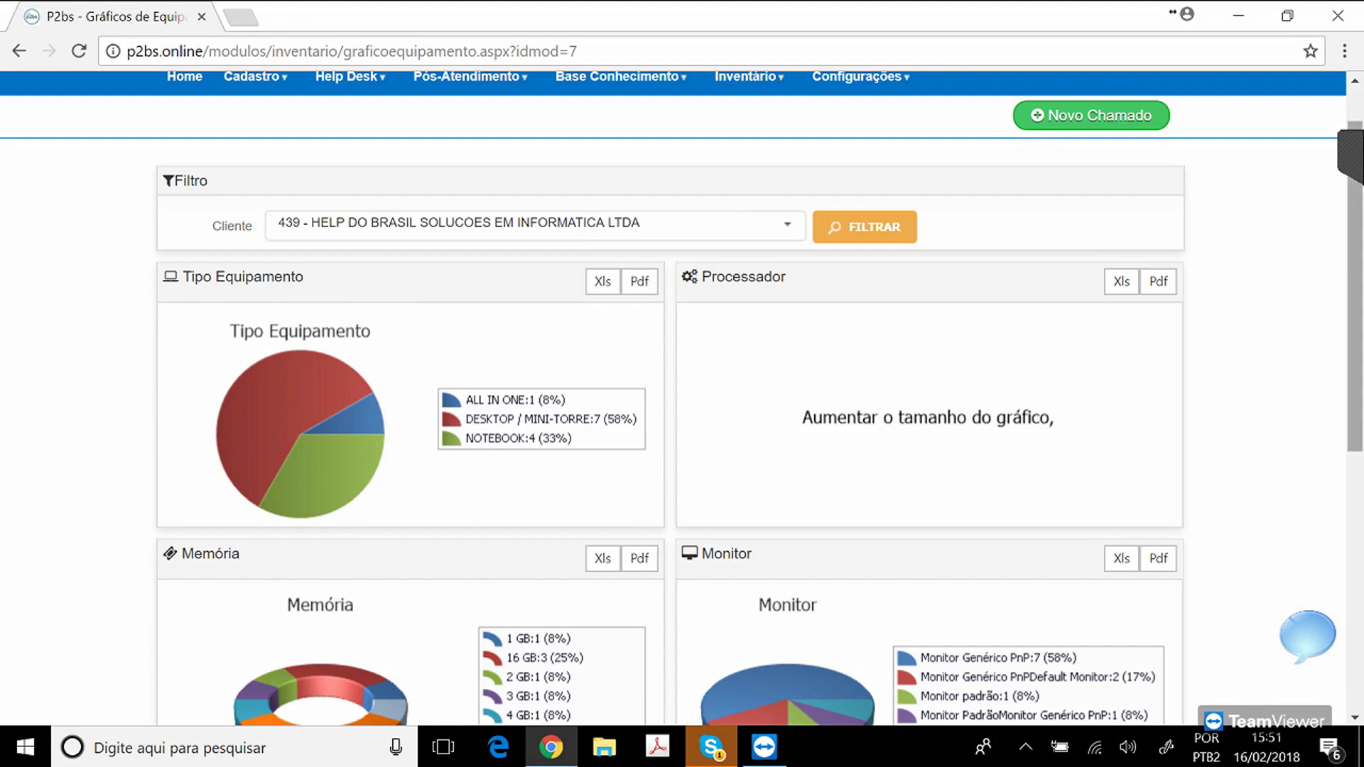
scroll(1355, 284, "down", 3)
scroll(669, 398, "down", 1)
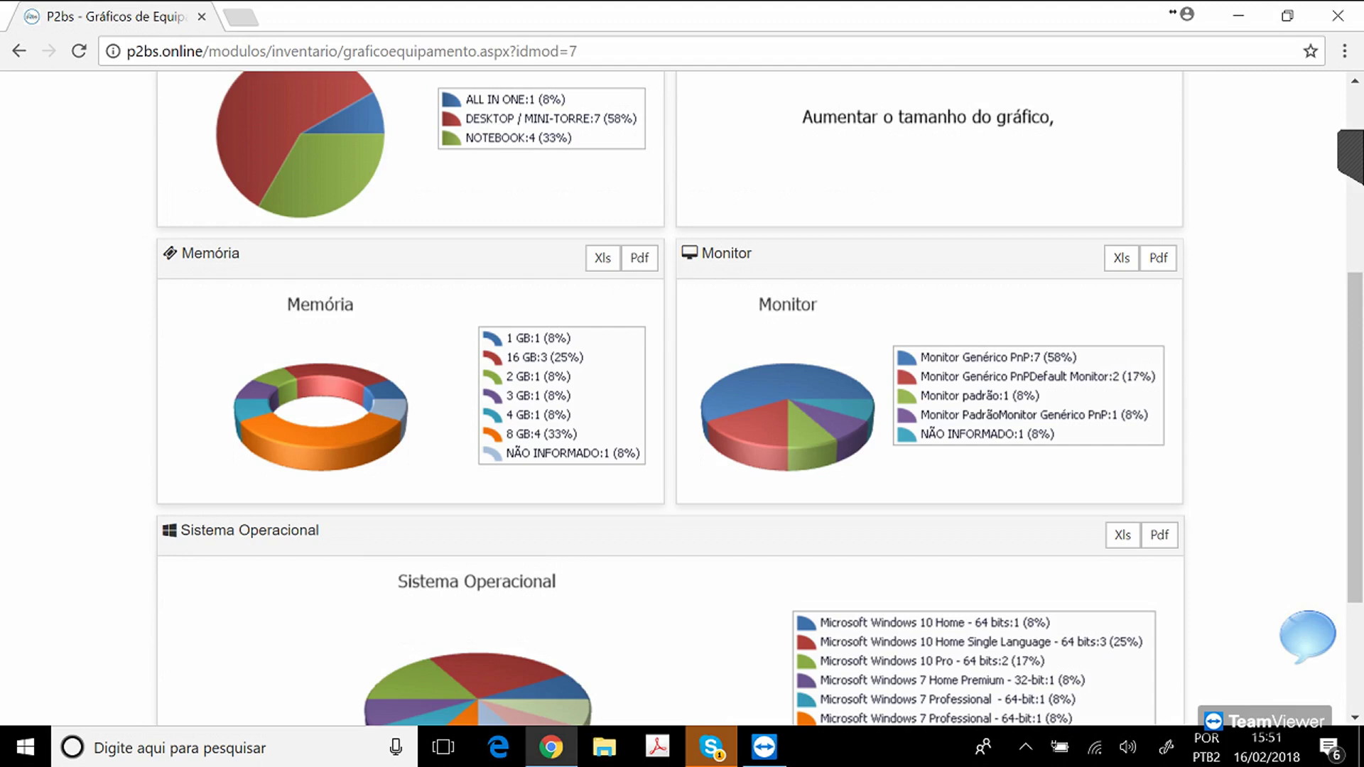
left_click_drag(1355, 437, 1355, 544)
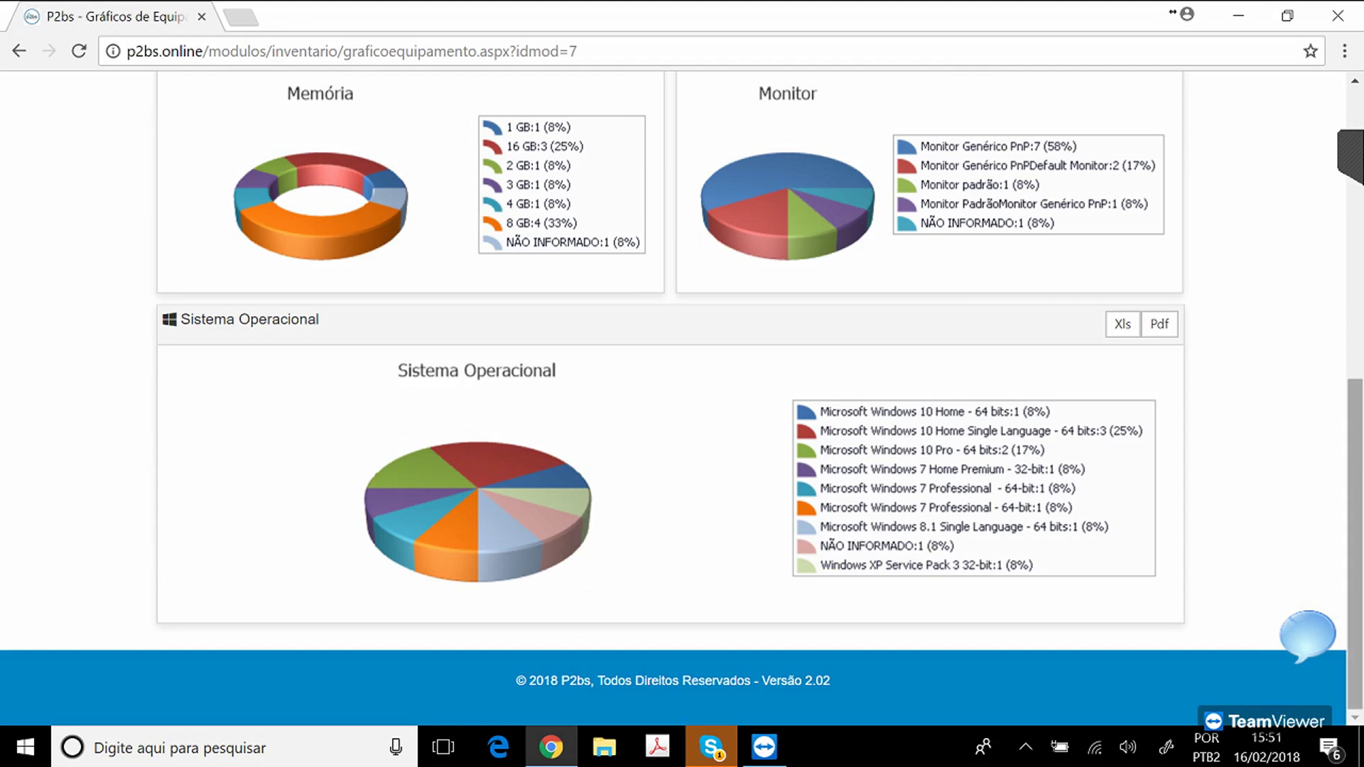
left_click_drag(1355, 543, 1355, 255)
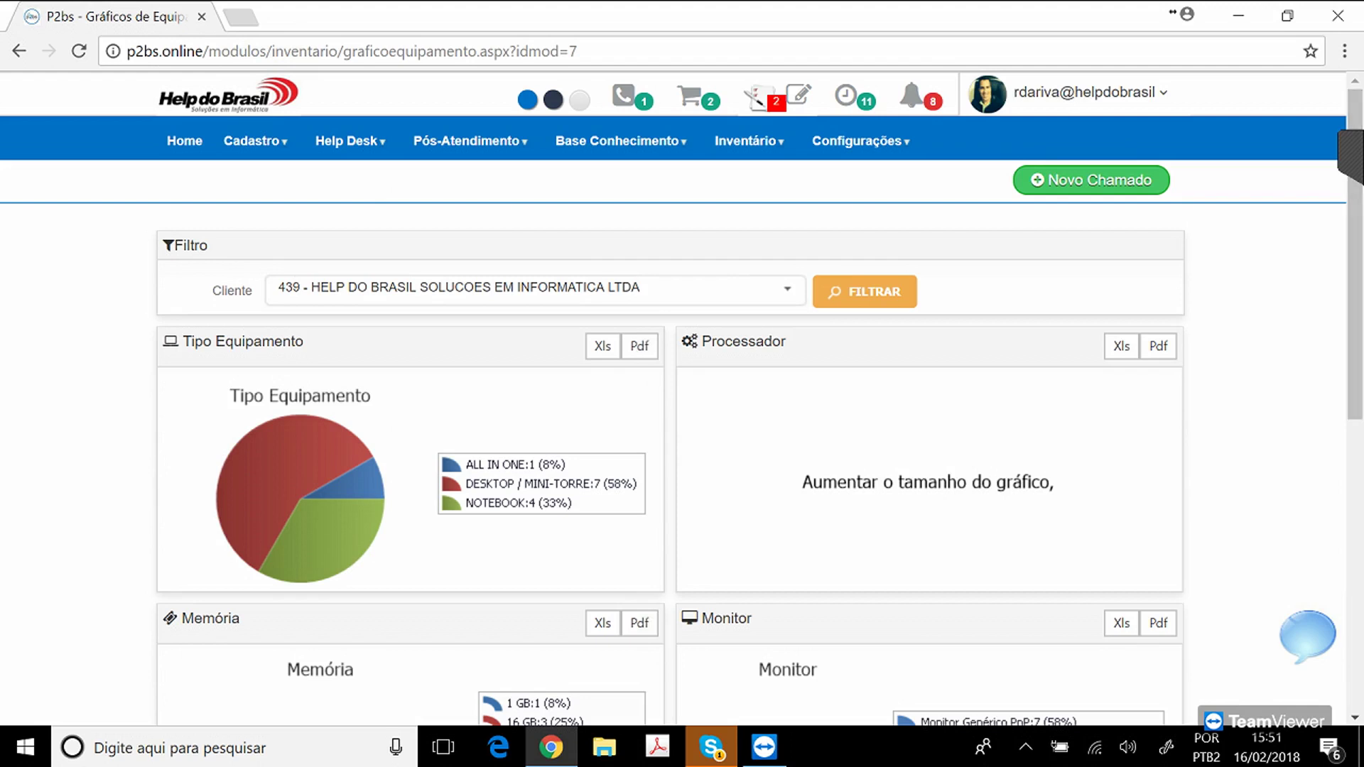
left_click(1239, 15)
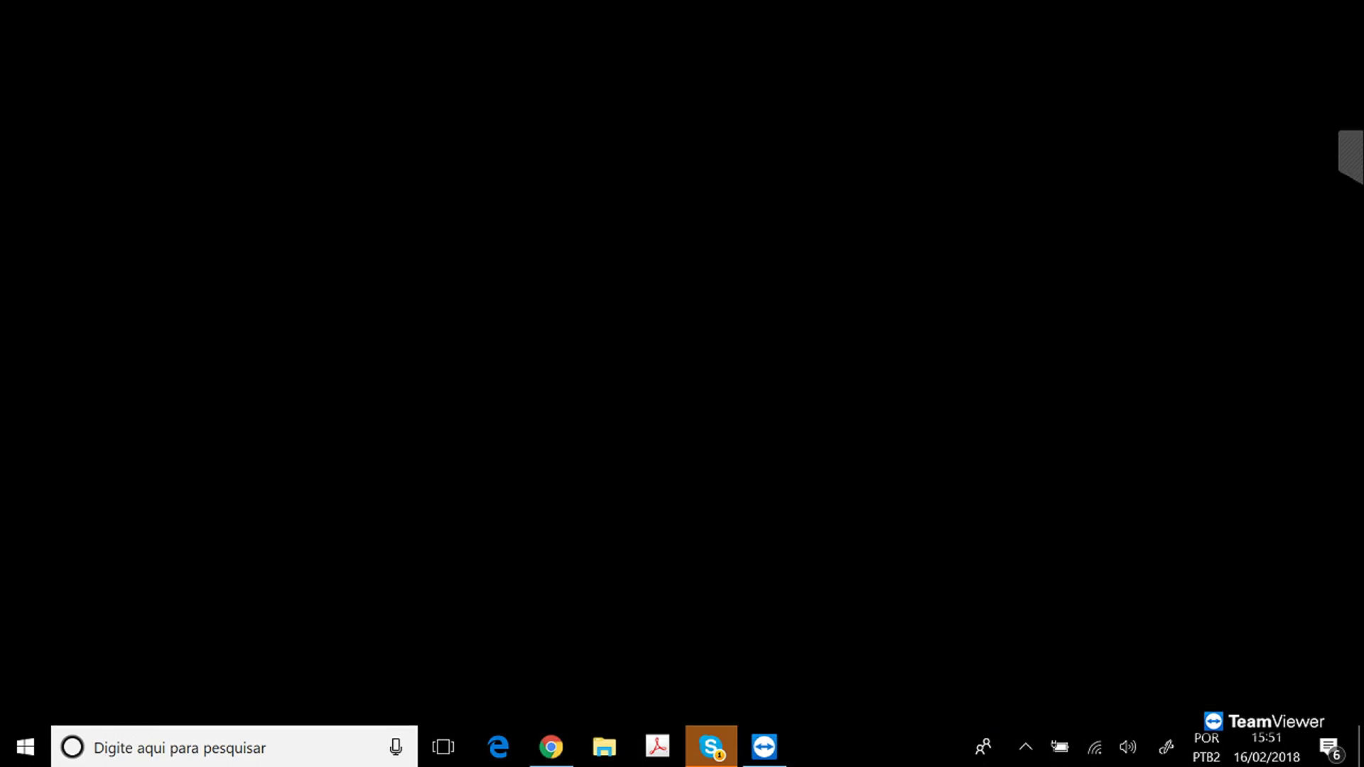
Open the Agente P2bs status window from the system tray, then close it.
left_click(1025, 746)
left_click(1047, 662)
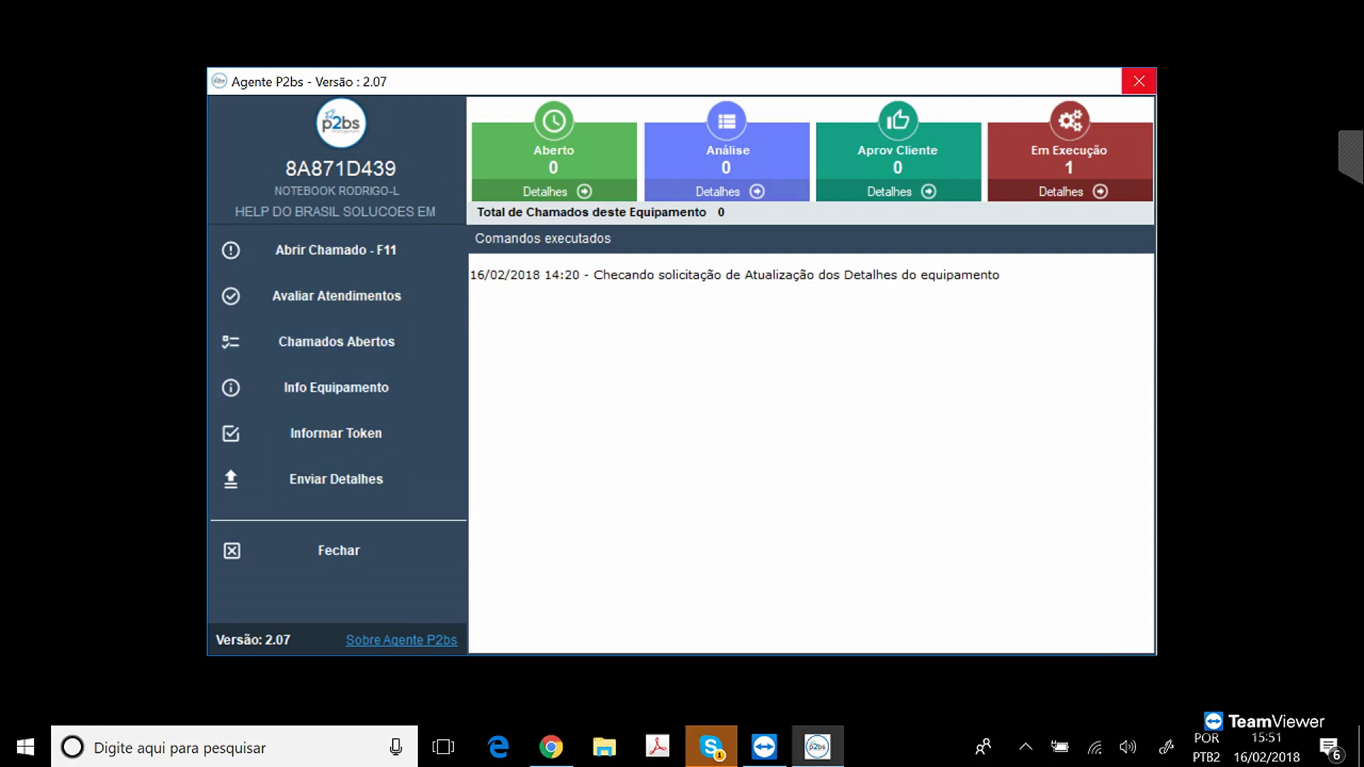
left_click(1139, 81)
Restore the browser and go to Help Desk > Parâmetros HelpDesk.
left_click(551, 747)
left_click(350, 141)
left_click(392, 234)
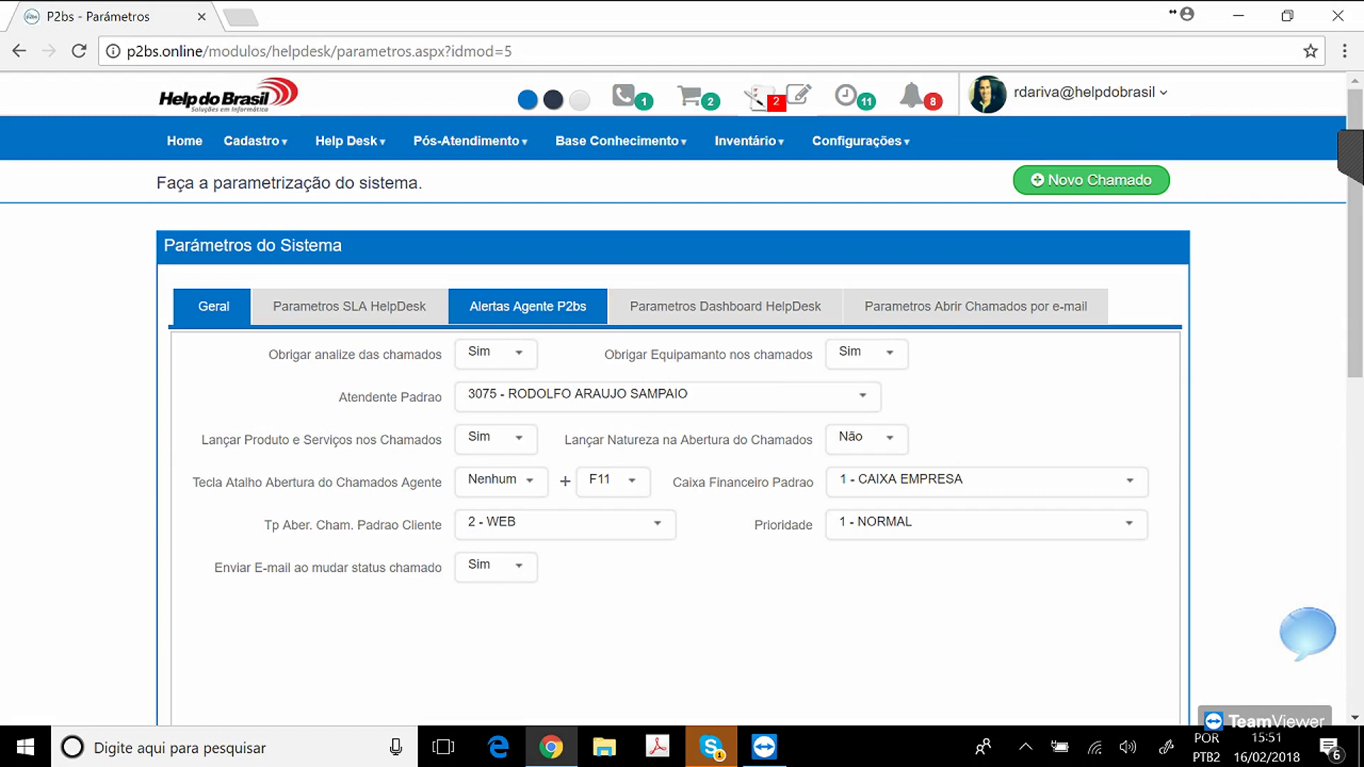
Review the Alertas Agente P2bs tab's 90% disk threshold, then open the agent's sent-alerts list.
left_click(528, 306)
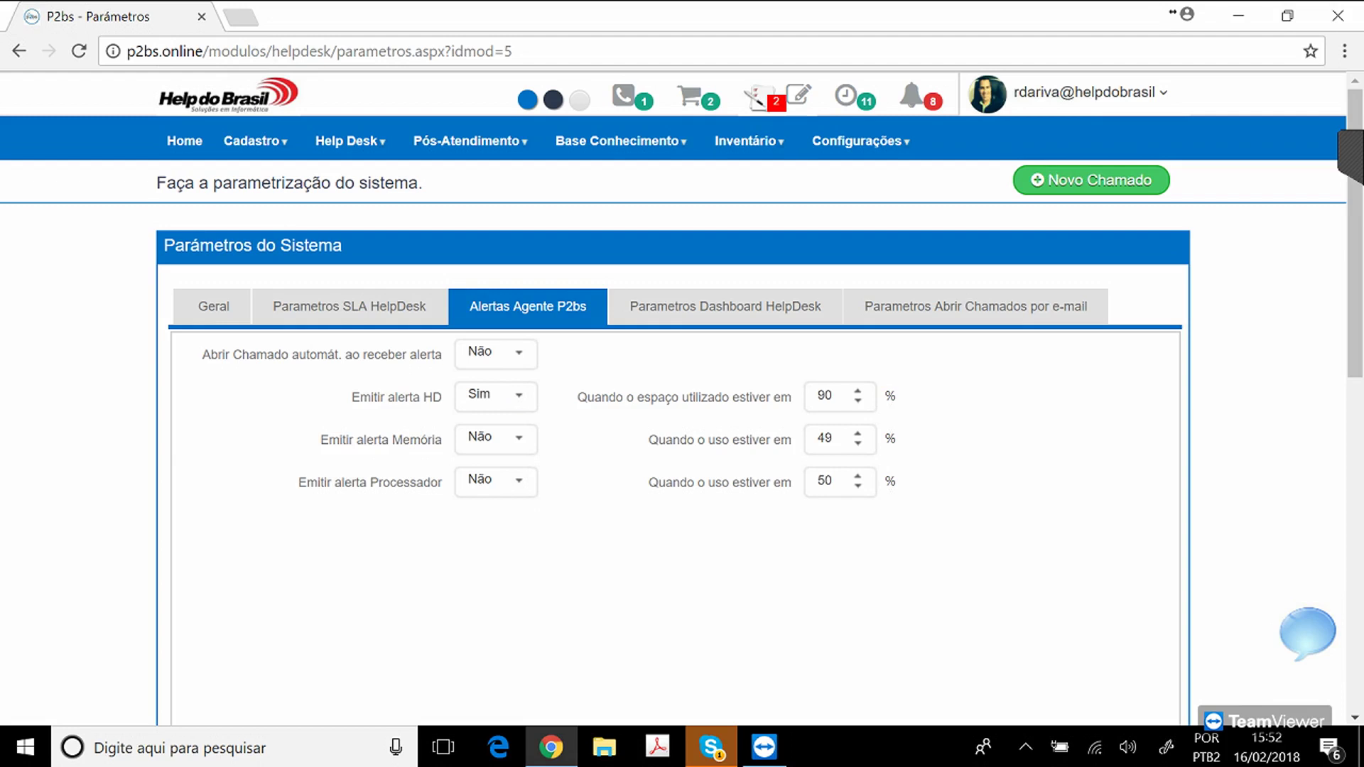
left_click_drag(608, 397, 783, 397)
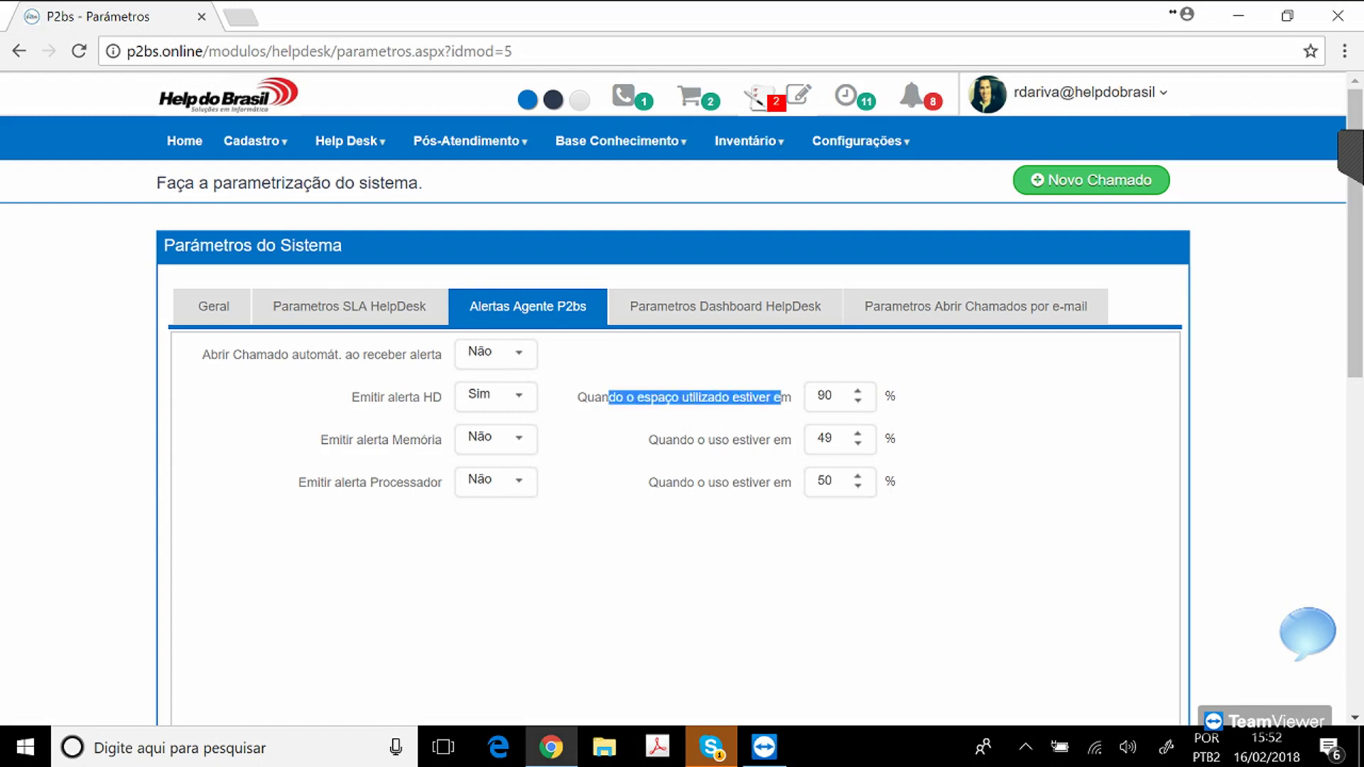
left_click(830, 396)
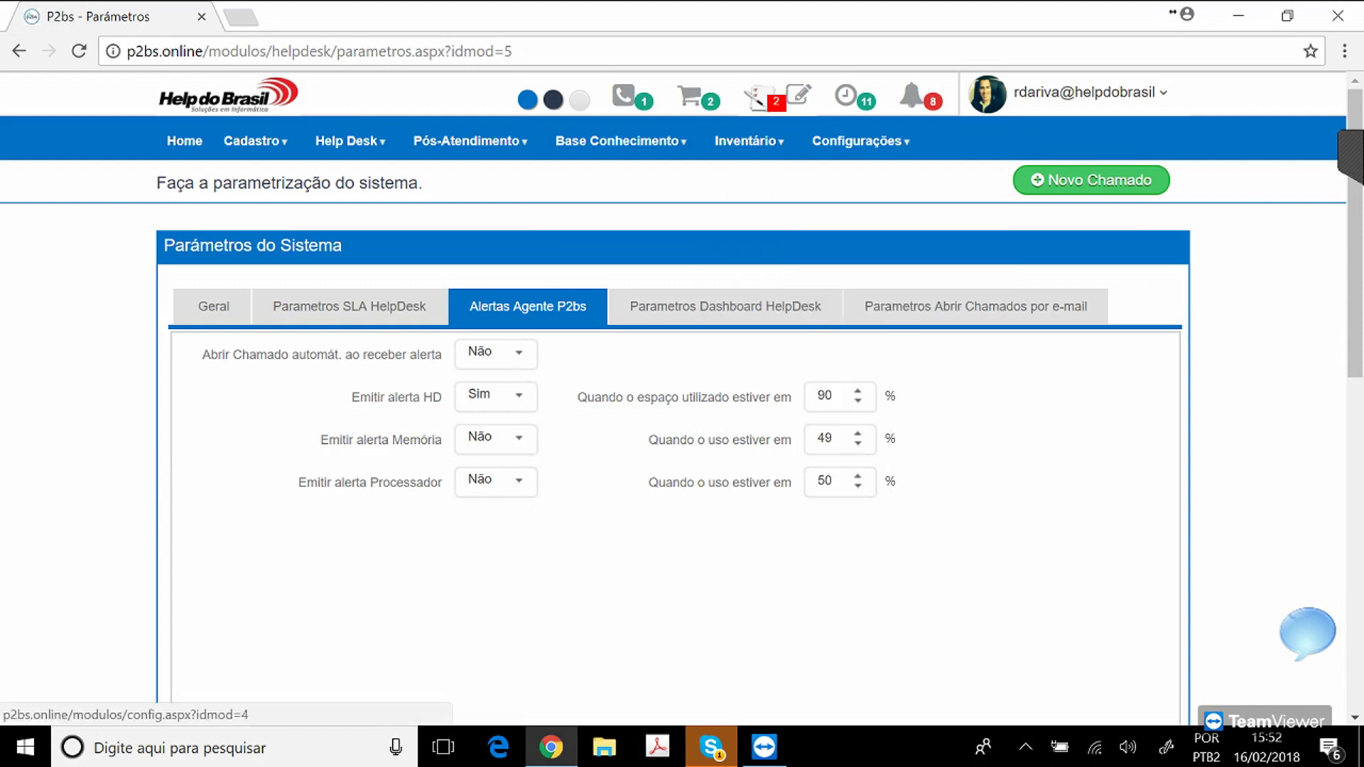
left_click(762, 97)
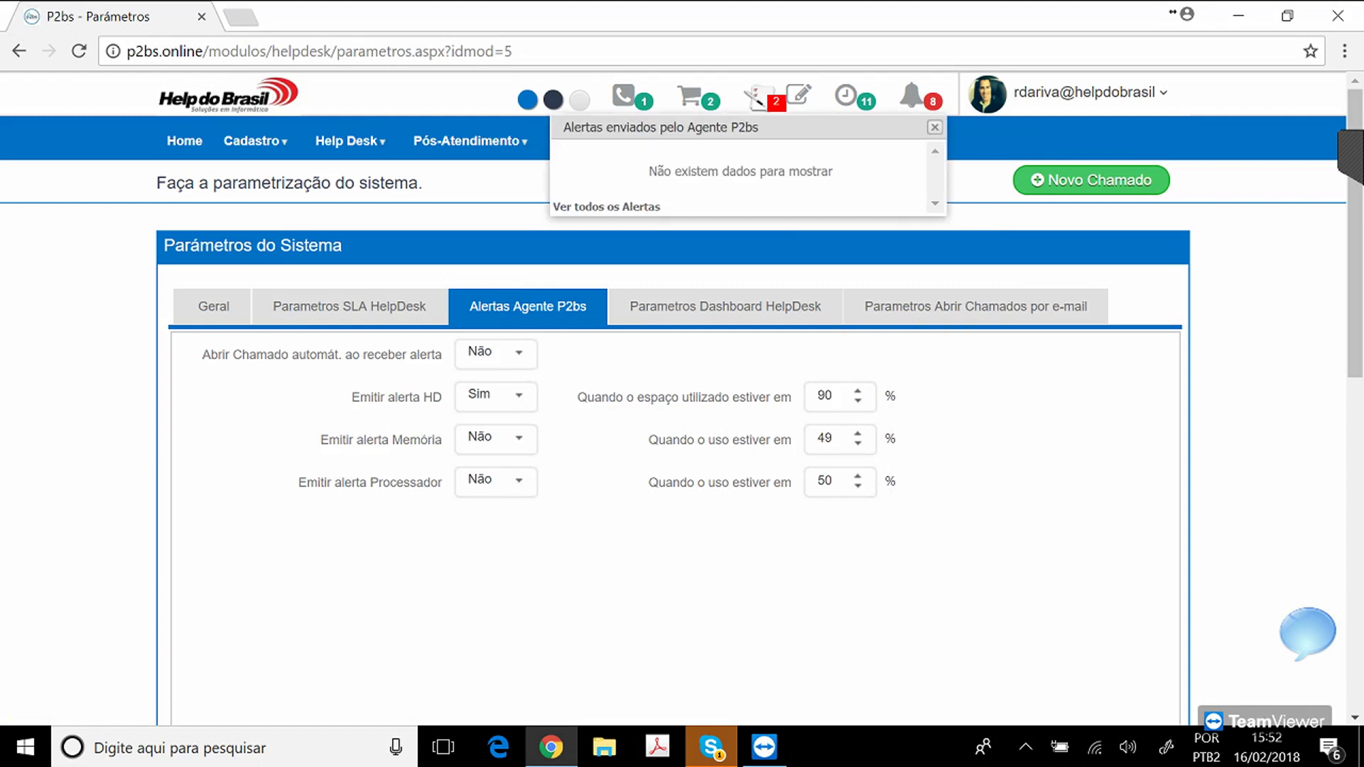
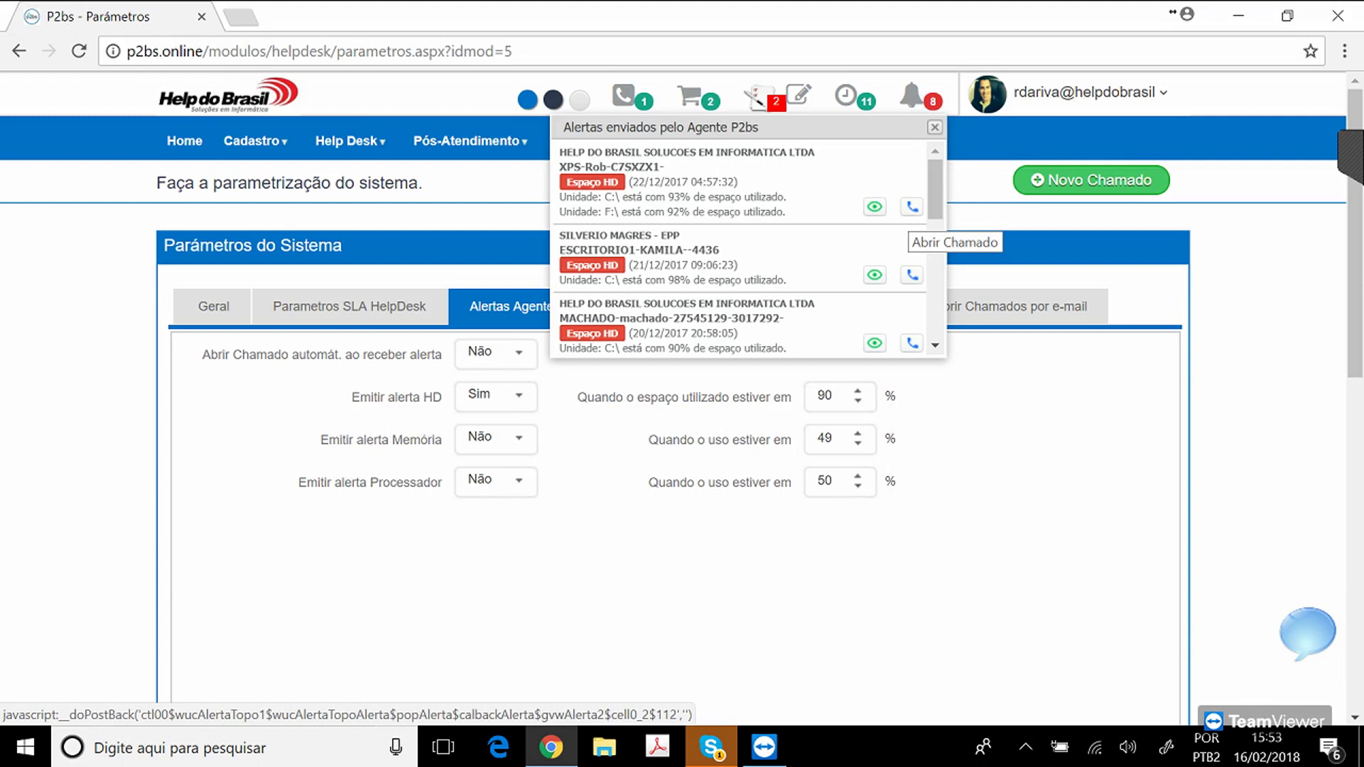
Close the alerts popup, open Inventário > Alertas Agente P2bs, and browse the 74 disk, memory and CPU alerts.
left_click(935, 127)
mouse_move(749, 142)
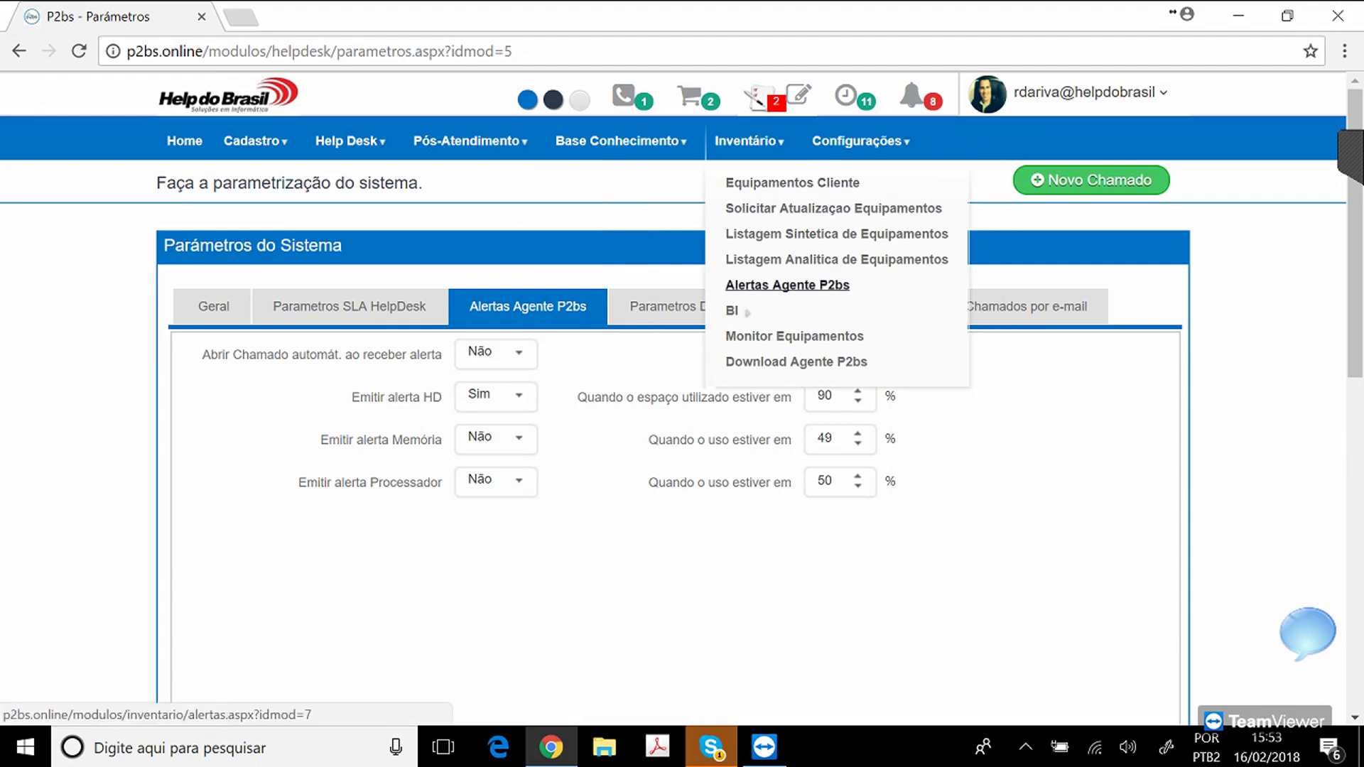
left_click(787, 285)
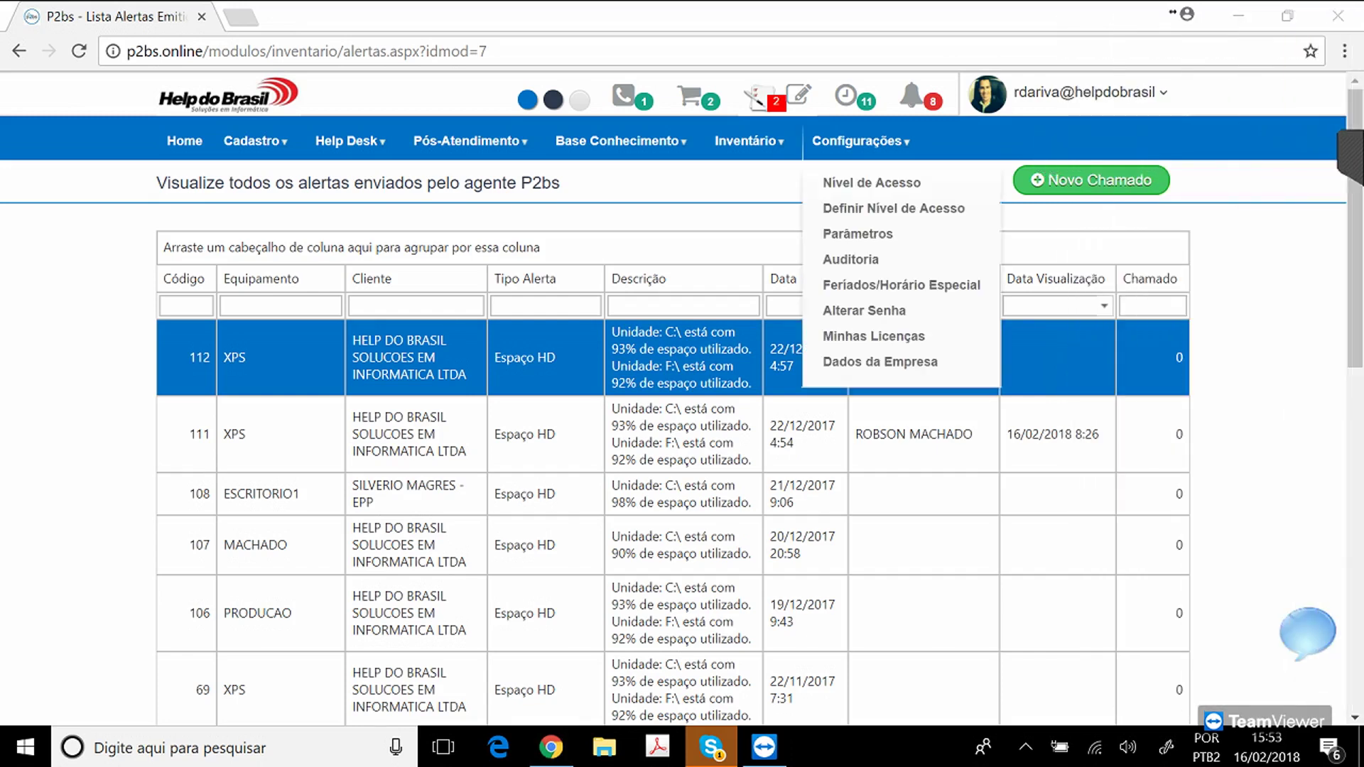
left_click(1351, 151)
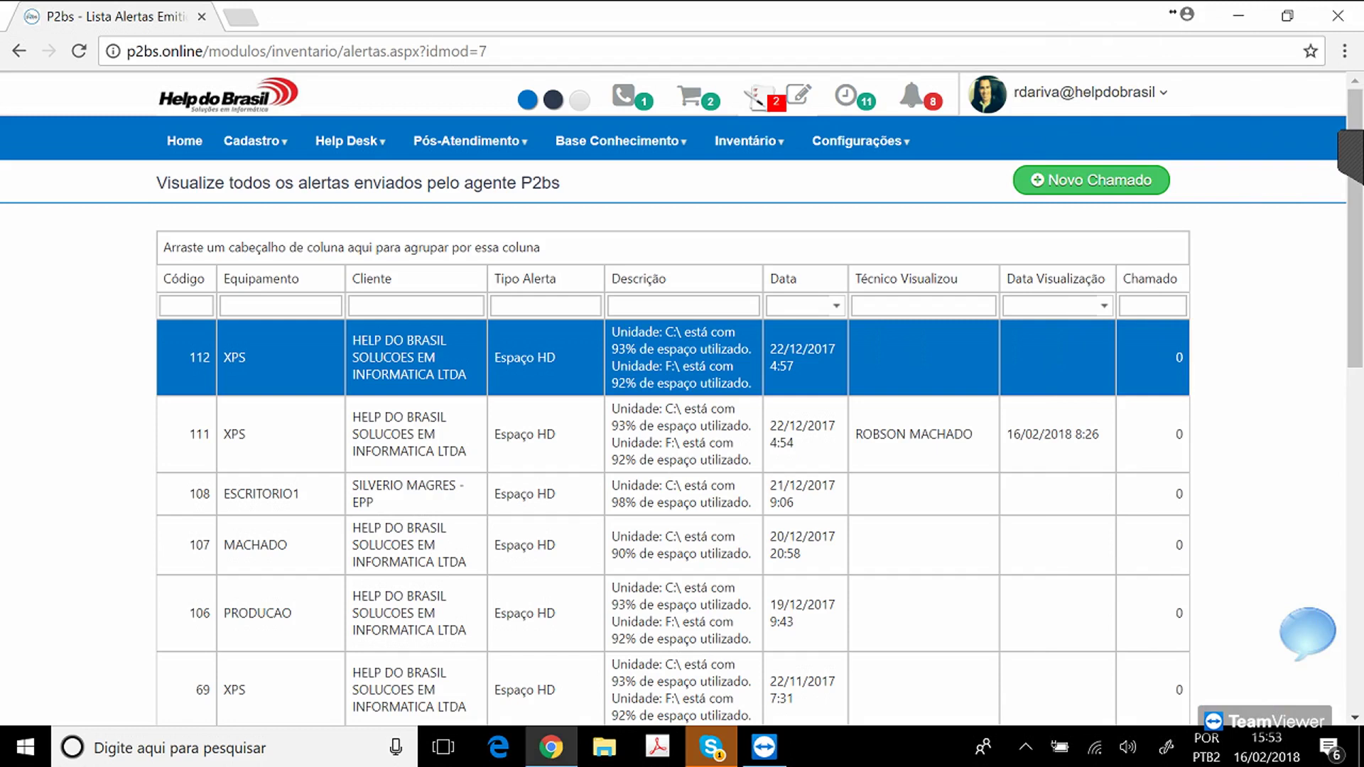
scroll(682, 398, "down", 2)
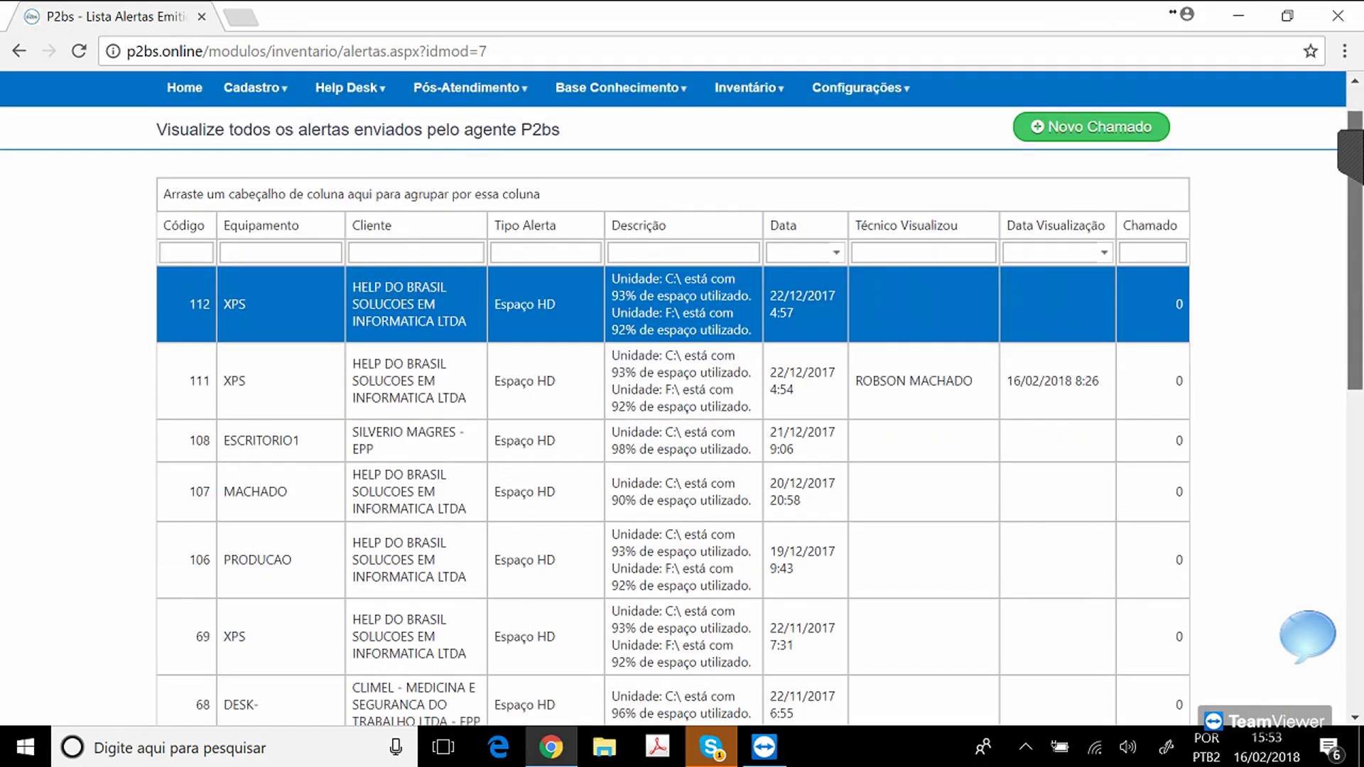
scroll(682, 398, "down", 8)
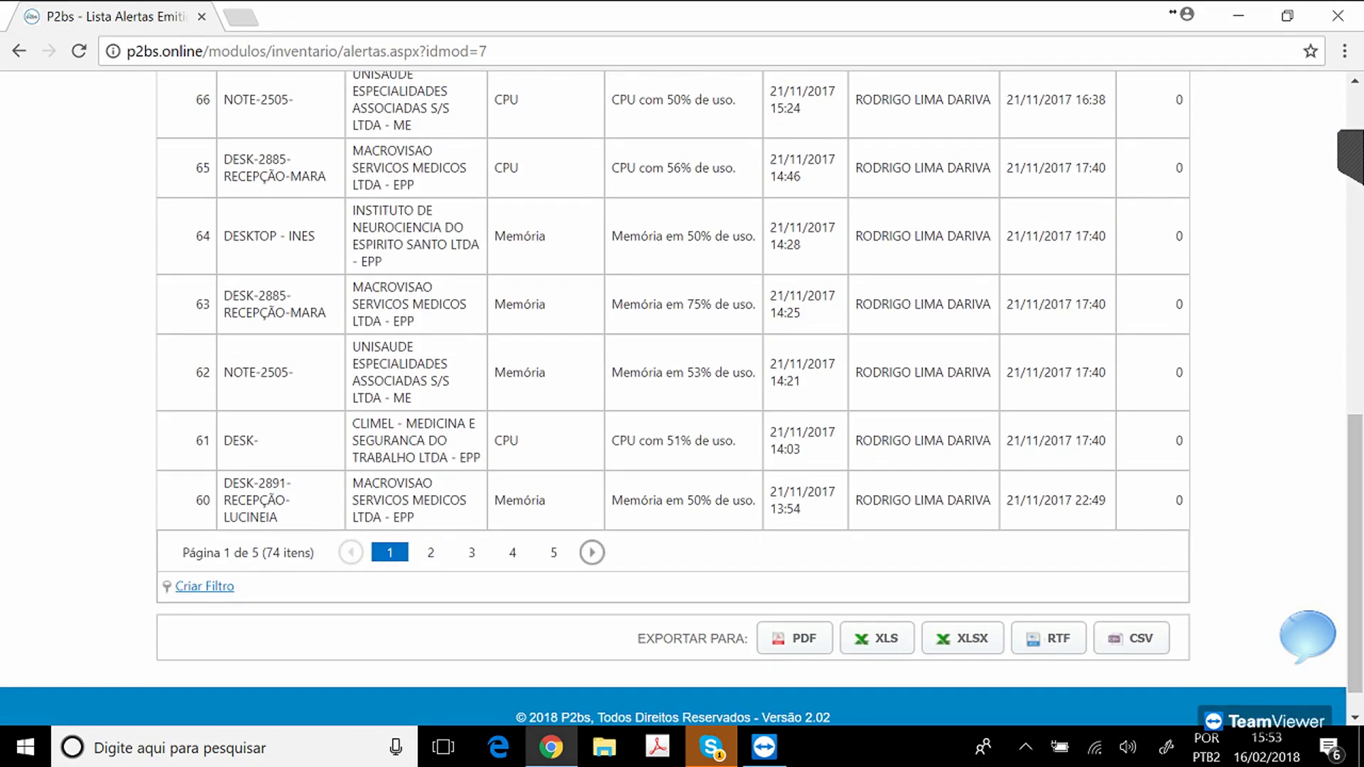
left_click_drag(1356, 555, 1356, 229)
mouse_move(861, 141)
mouse_move(749, 141)
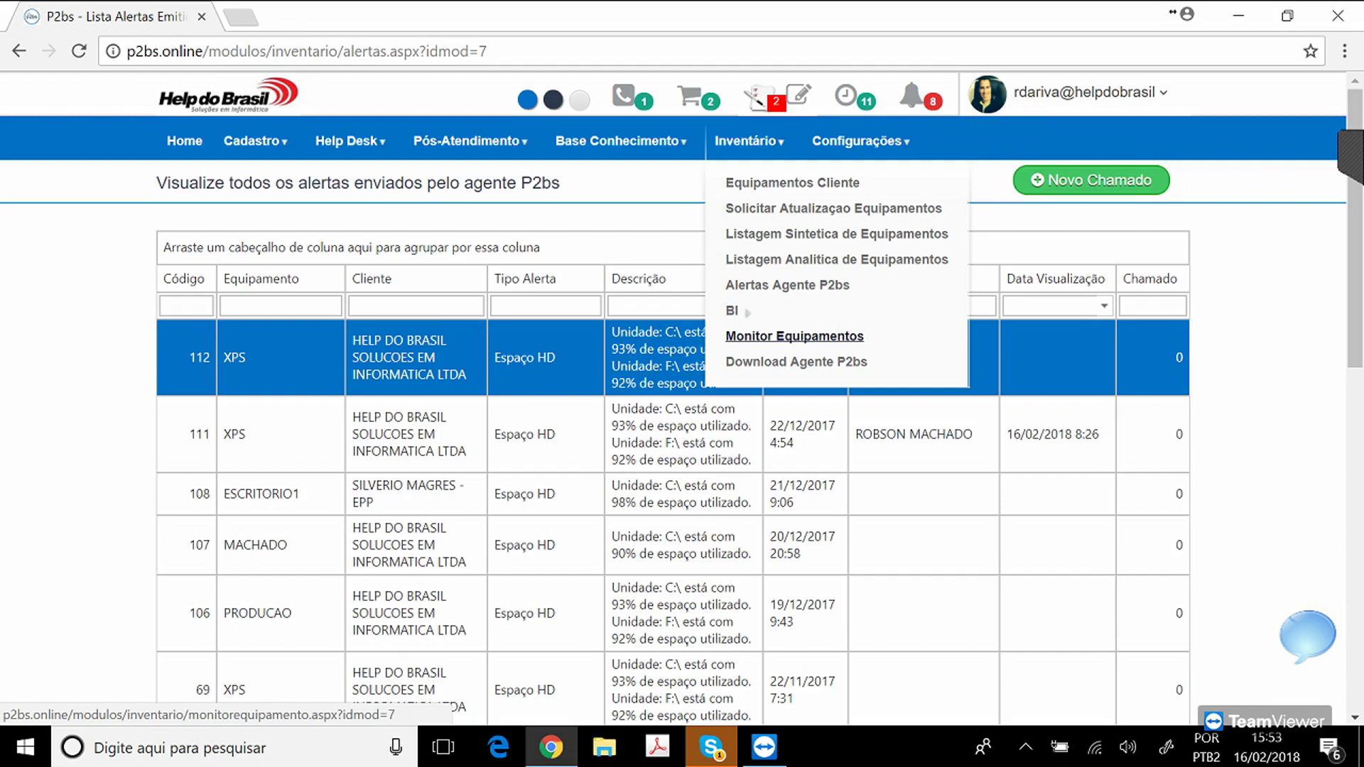
Filter Monitor Equipamentos to customer 439 - HELP DO BRASIL and browse its 16 machines.
left_click(794, 336)
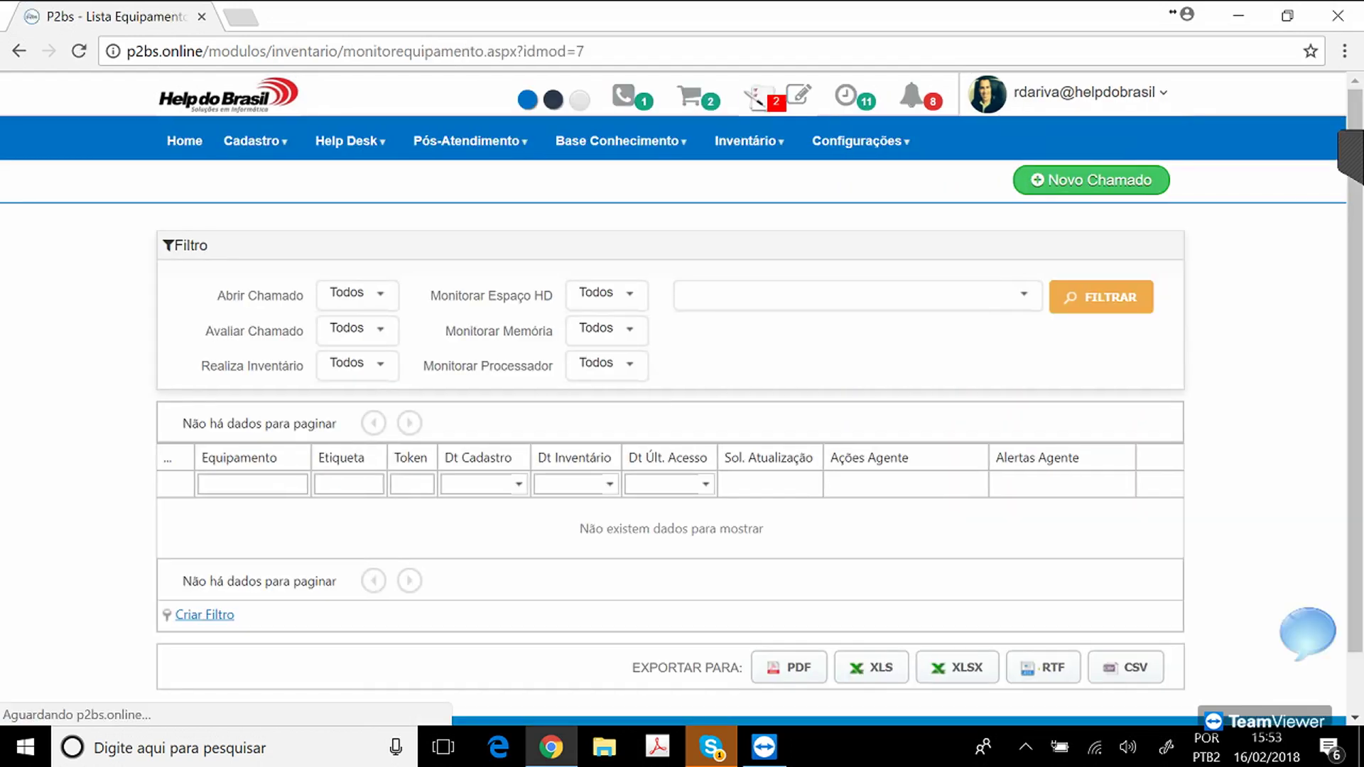
left_click(1024, 293)
type("HELP")
key("Tab")
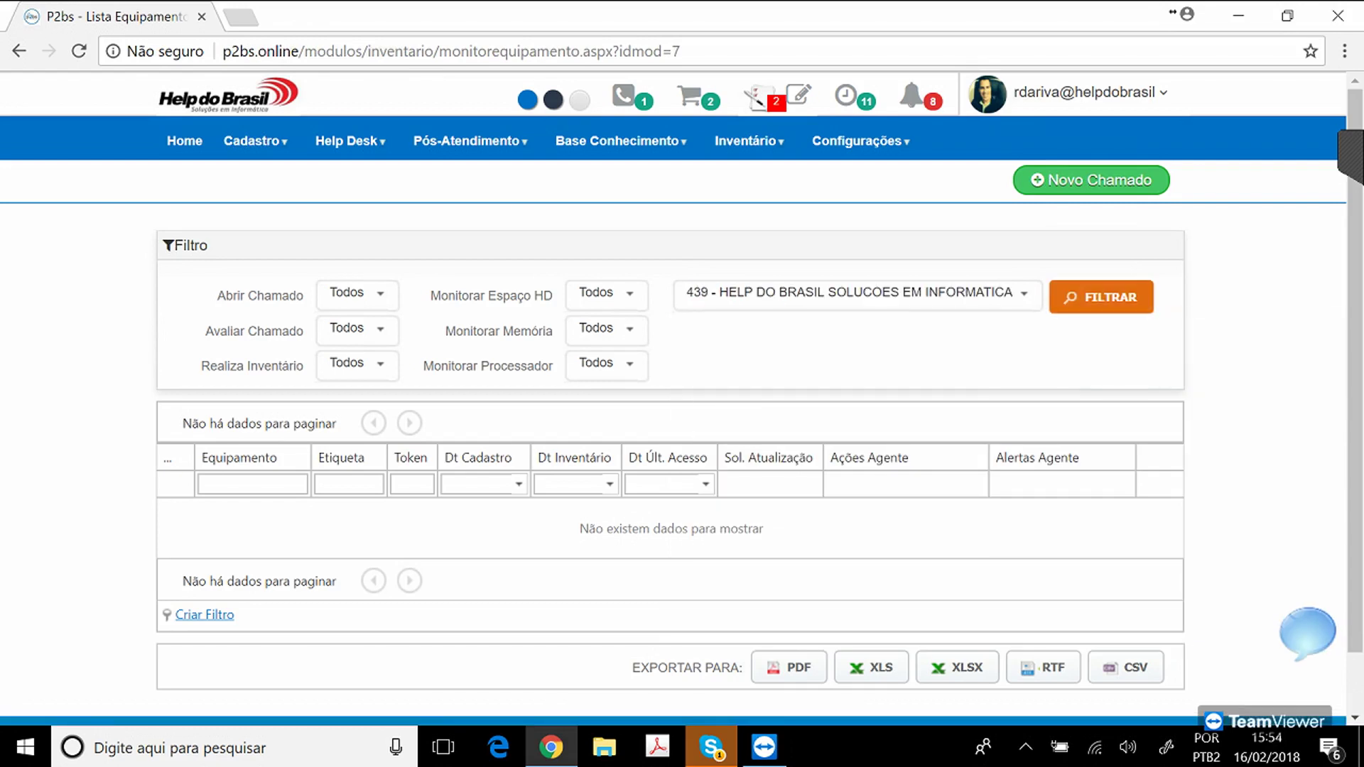
key("Return")
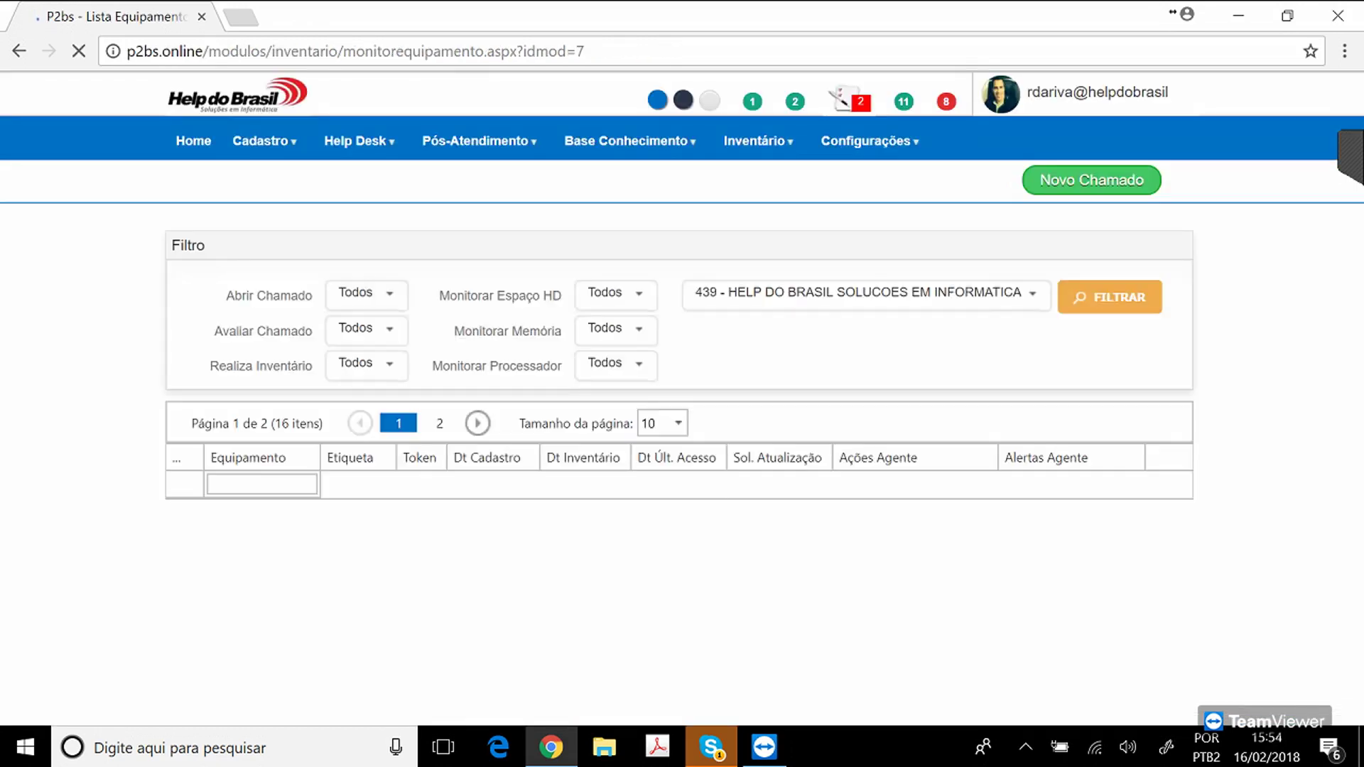
scroll(675, 426, "down", 3)
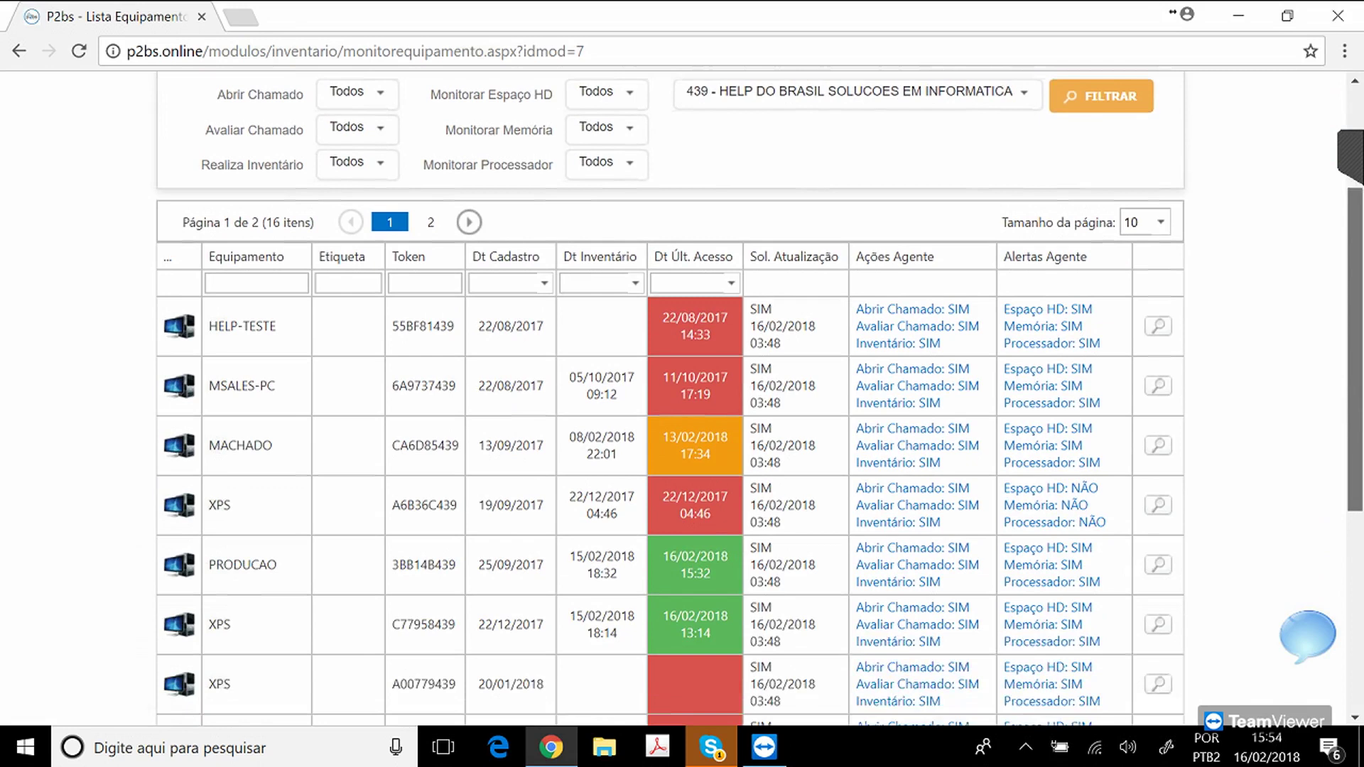
scroll(675, 427, "down", 1)
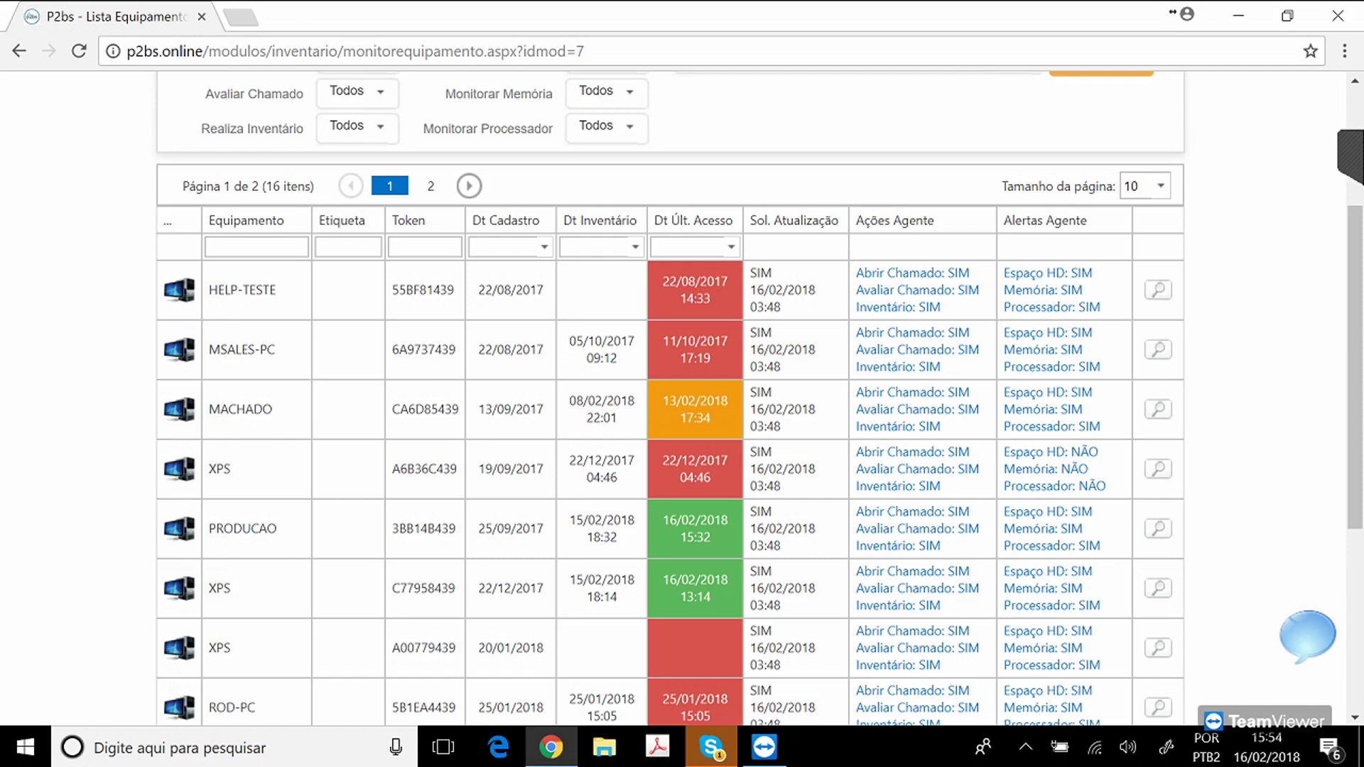
left_click_drag(1355, 368, 1355, 250)
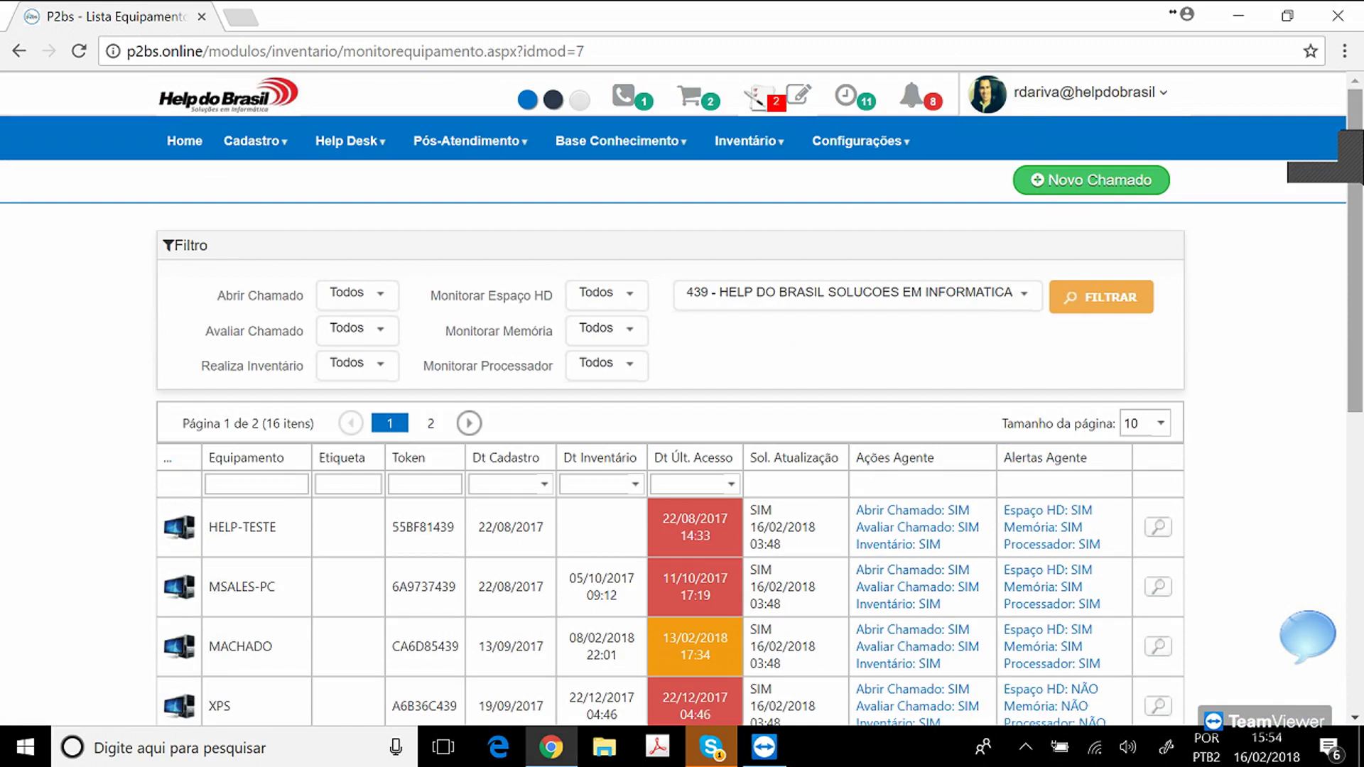
mouse_move(748, 141)
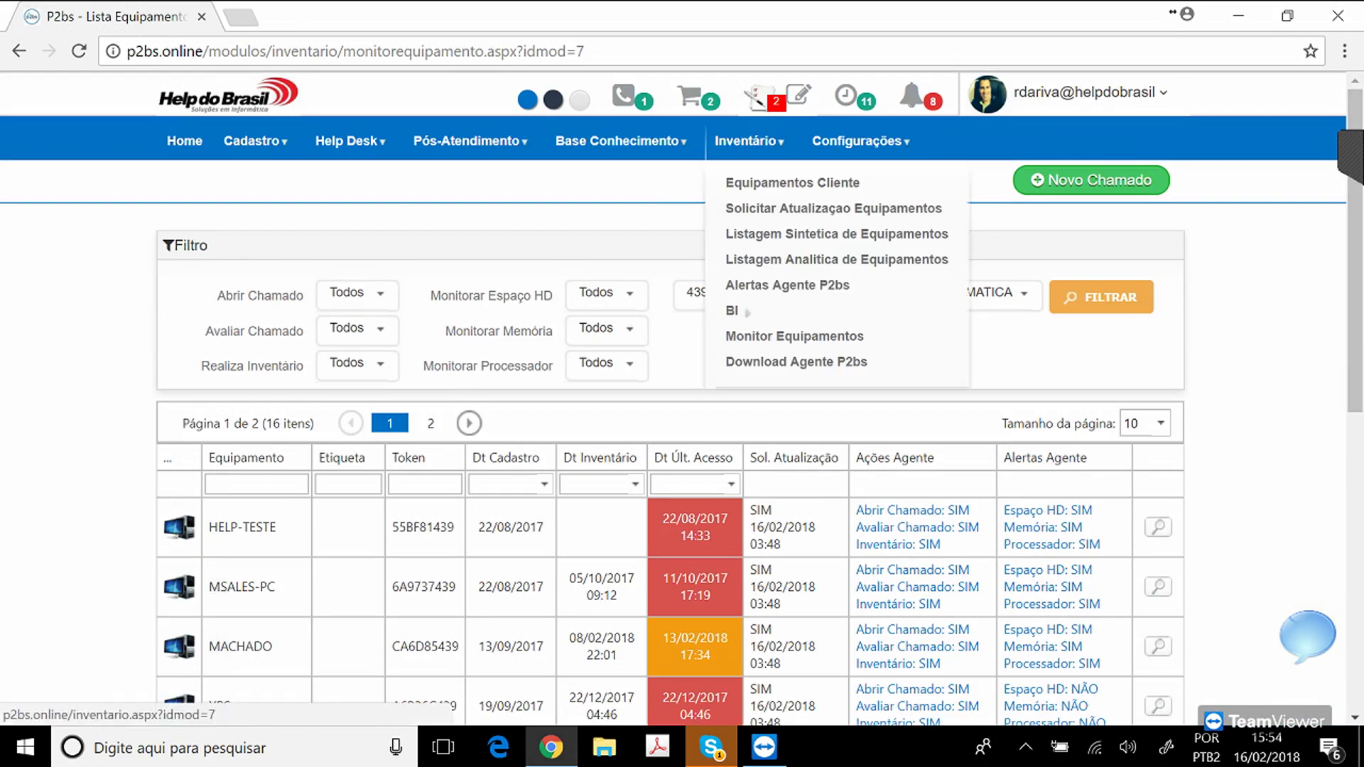
Return to the home dashboard and open Configurações > Auditoria.
left_click(185, 140)
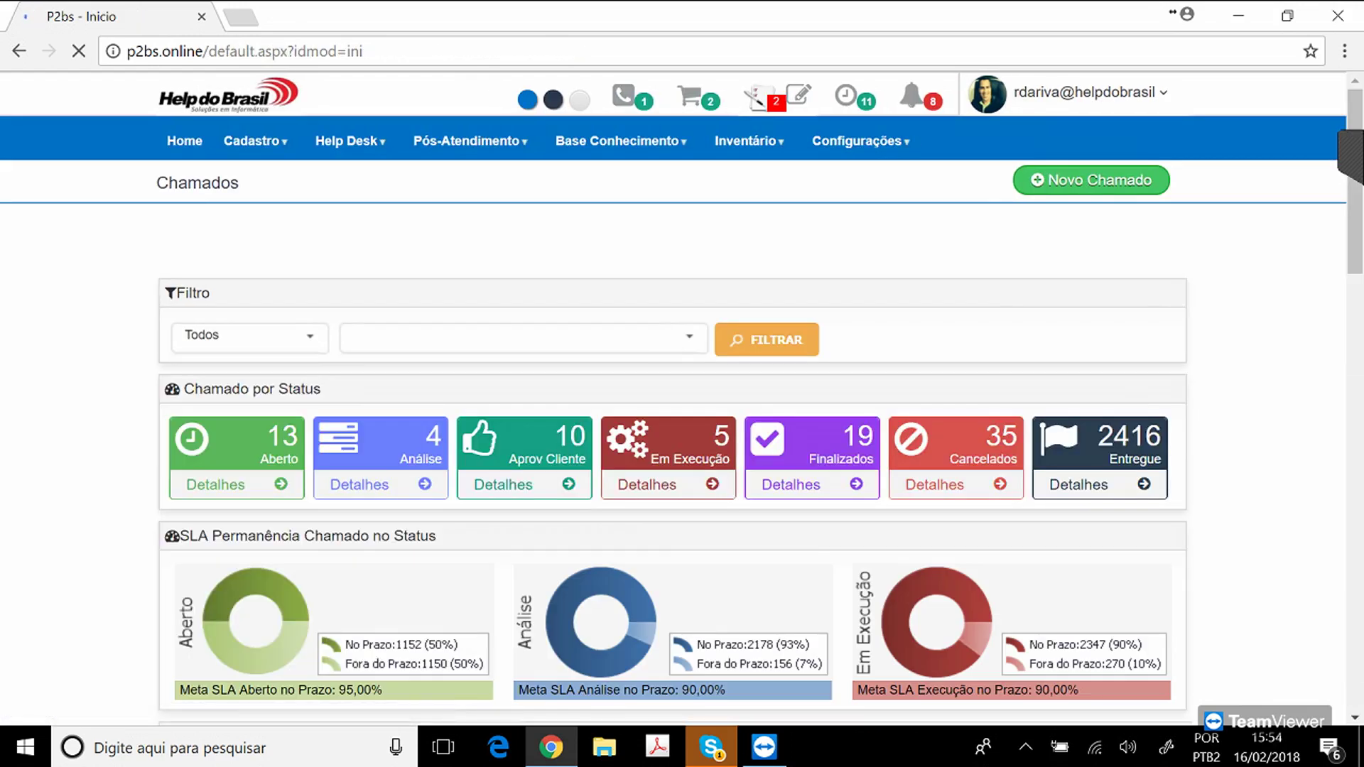
mouse_move(860, 141)
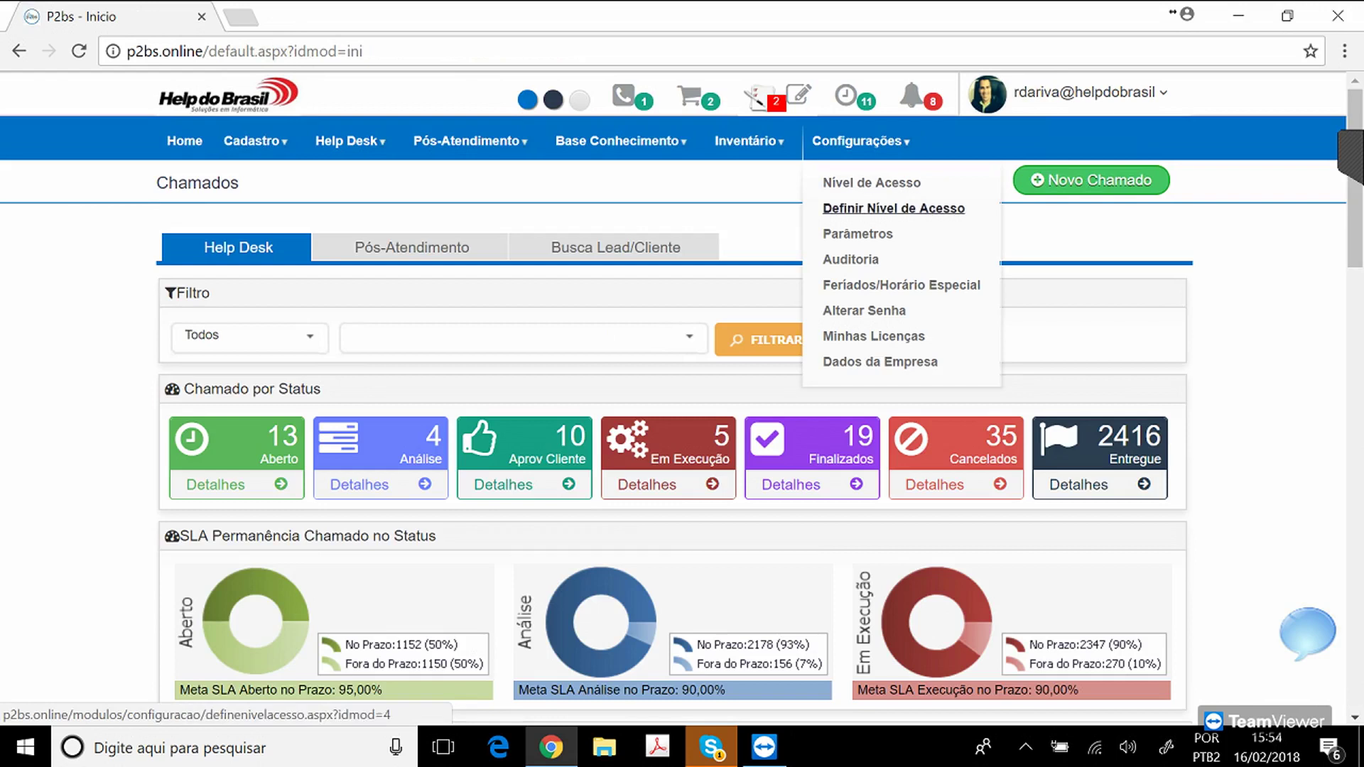
left_click(851, 260)
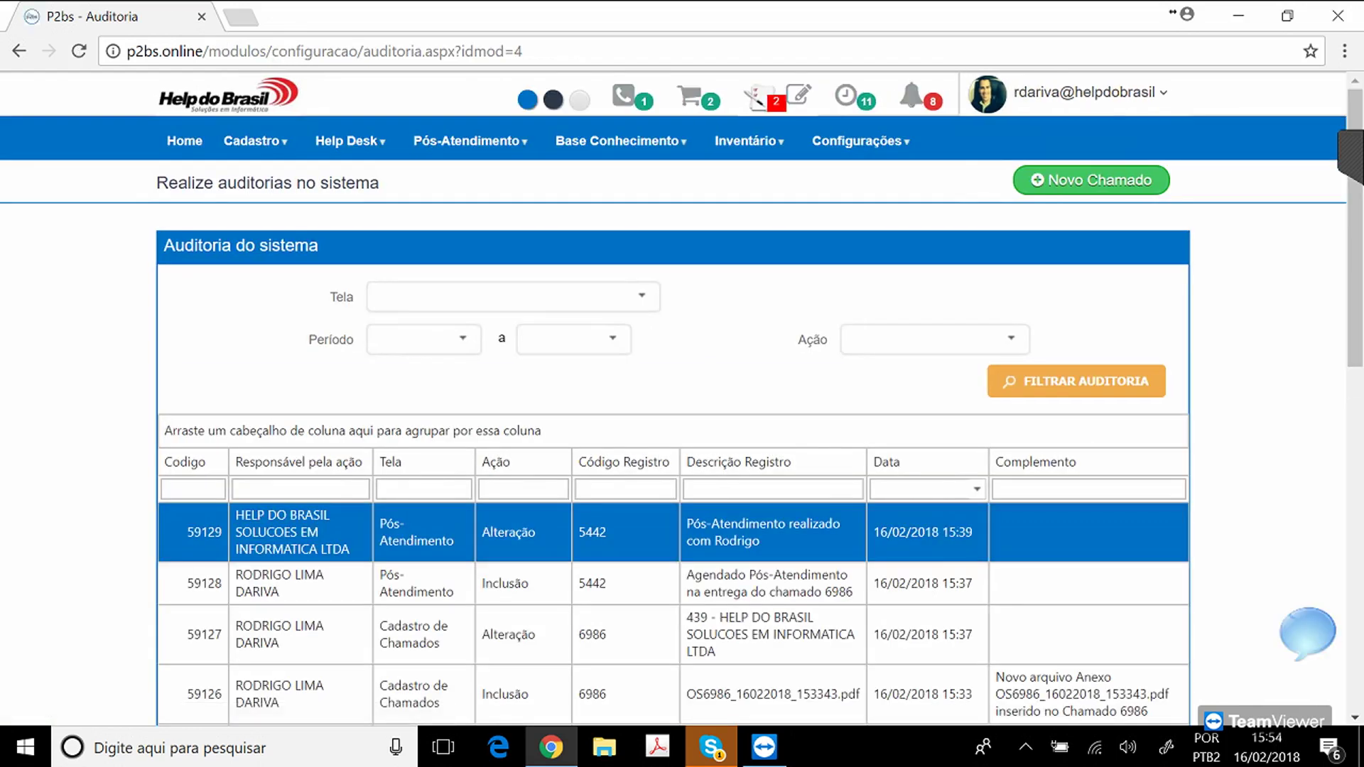
Highlight audit records 59126, 59127 and 59128 and scroll through the audit table.
left_click_drag(1087, 711, 1005, 695)
left_click(773, 634)
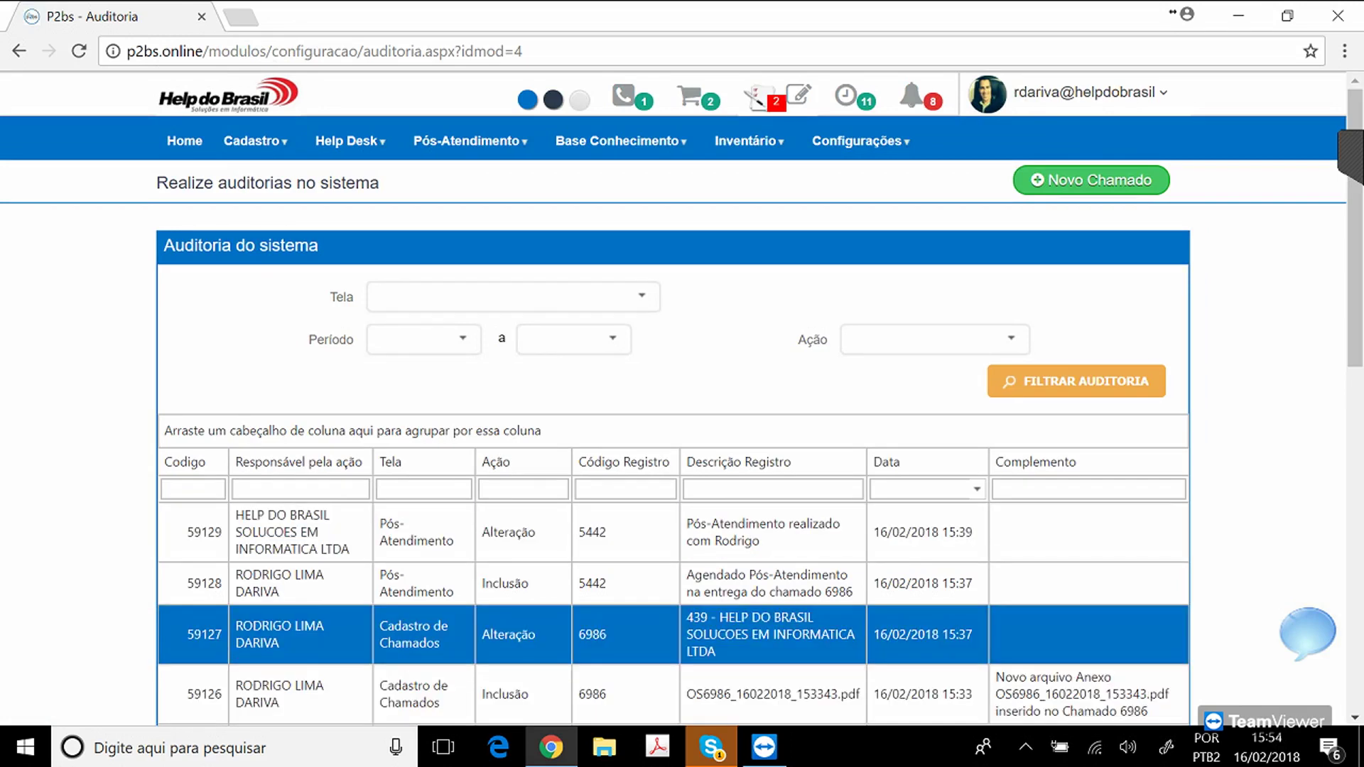
left_click(773, 584)
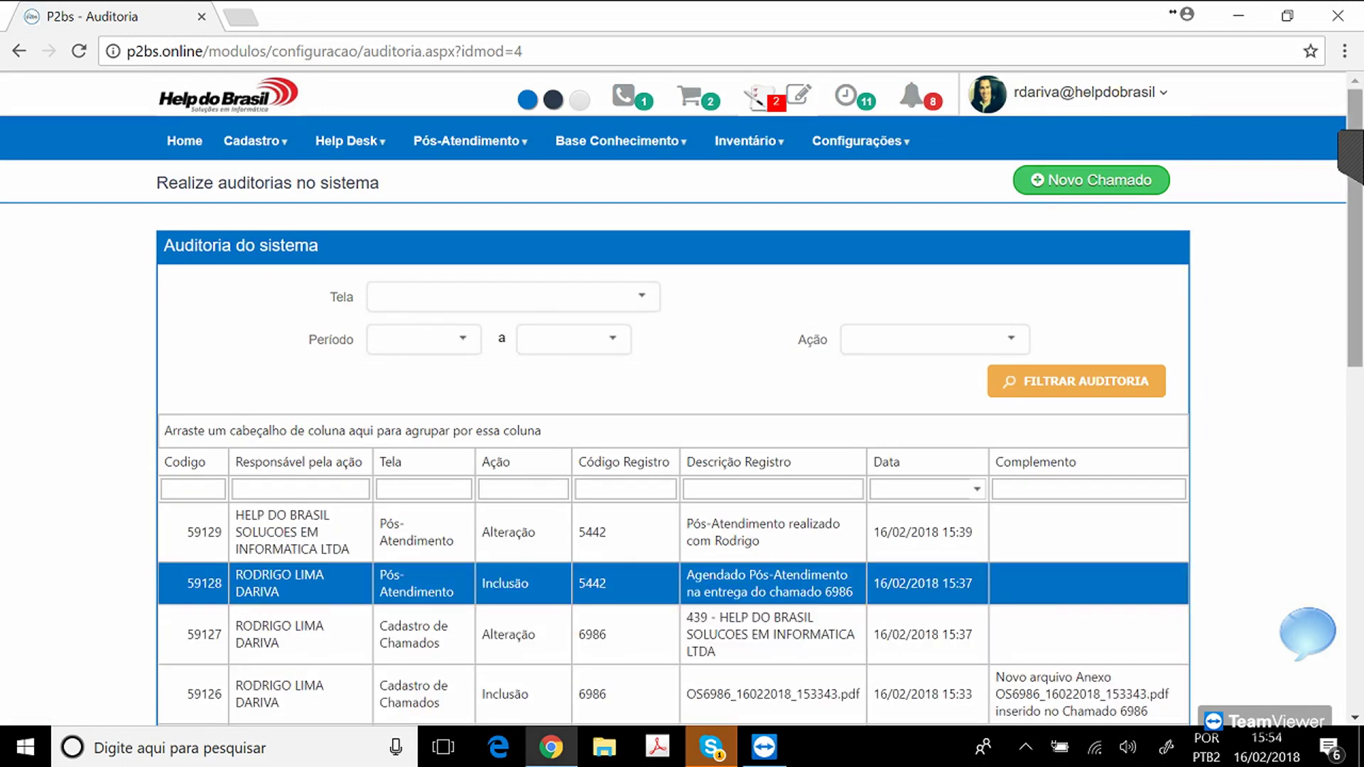
scroll(673, 398, "down", 5)
scroll(674, 398, "down", 5)
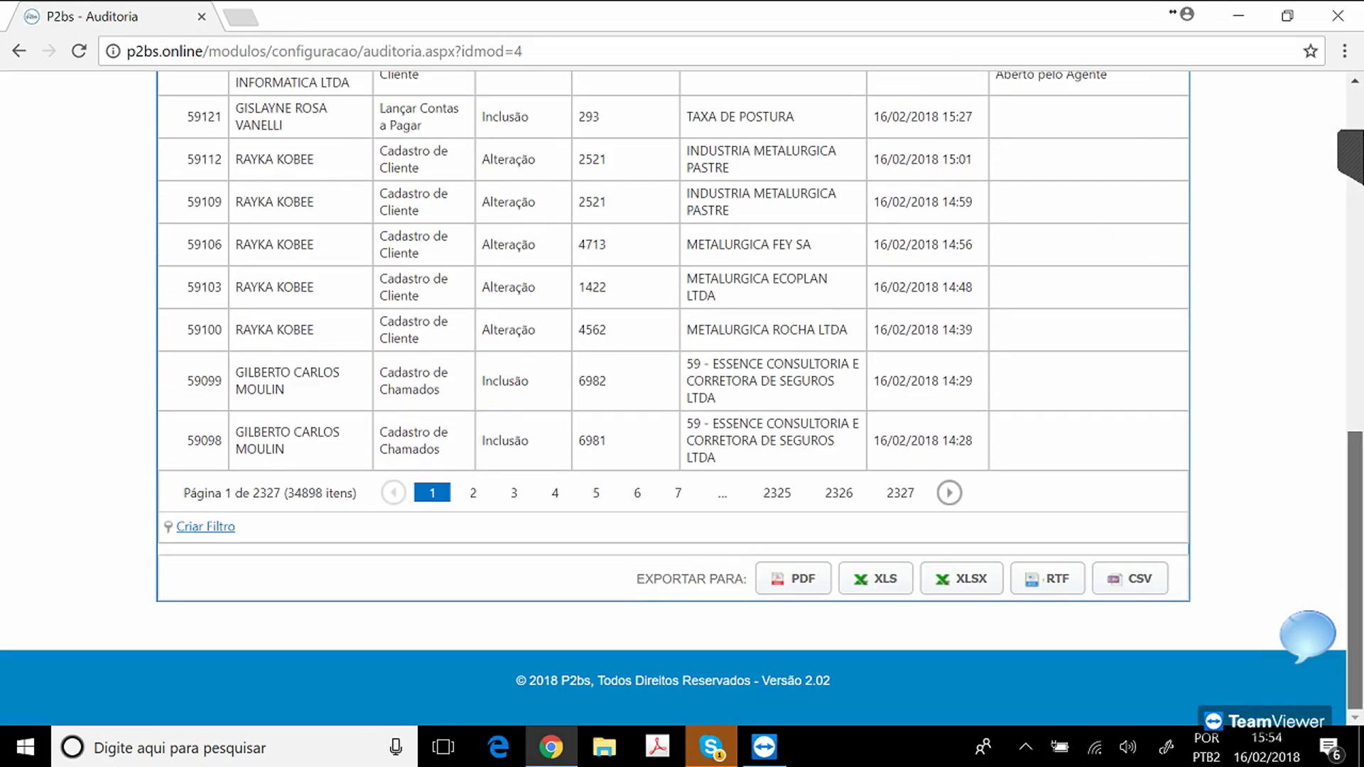
scroll(674, 398, "up", 1)
scroll(673, 398, "up", 10)
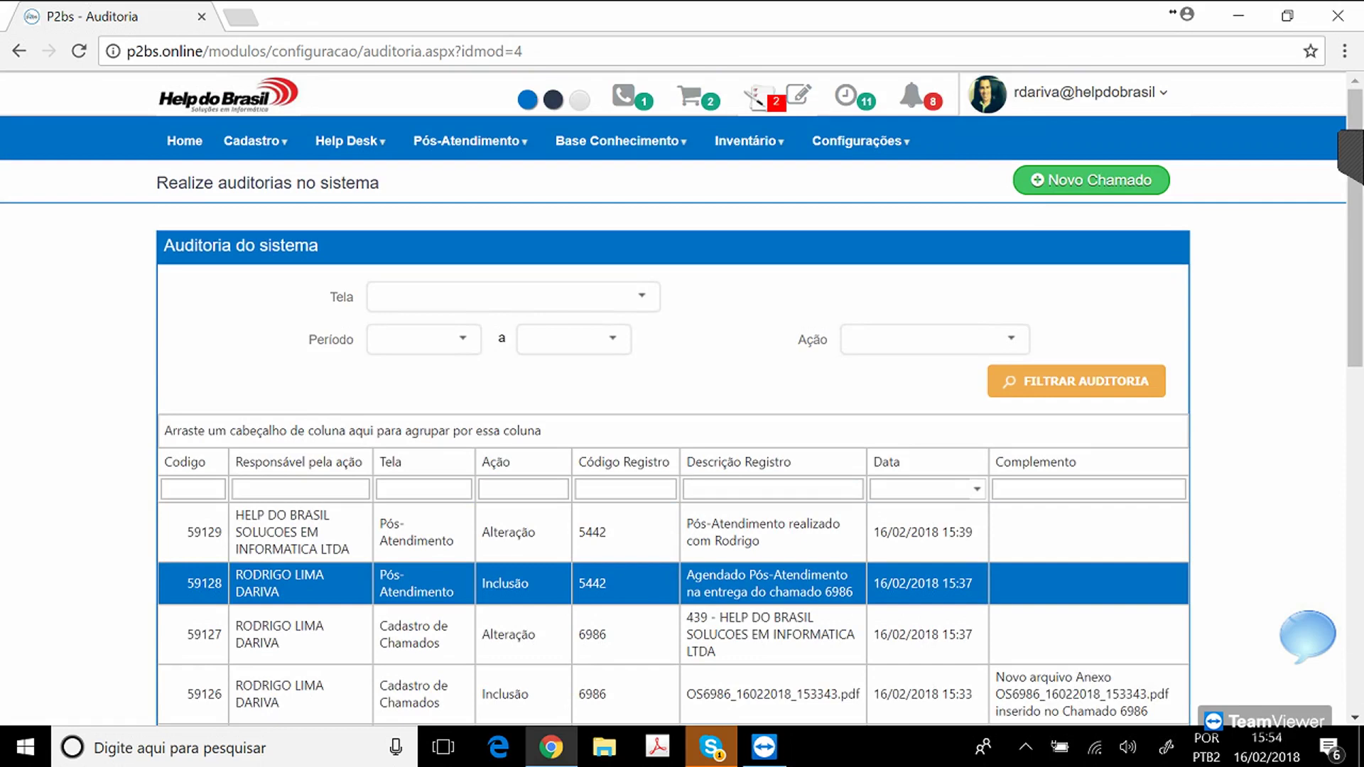
left_click(860, 141)
Load access level 4 - FUNCIONARIOS HELPDESK in Definir Nível de Acesso and show its Help Desk screens.
left_click(877, 209)
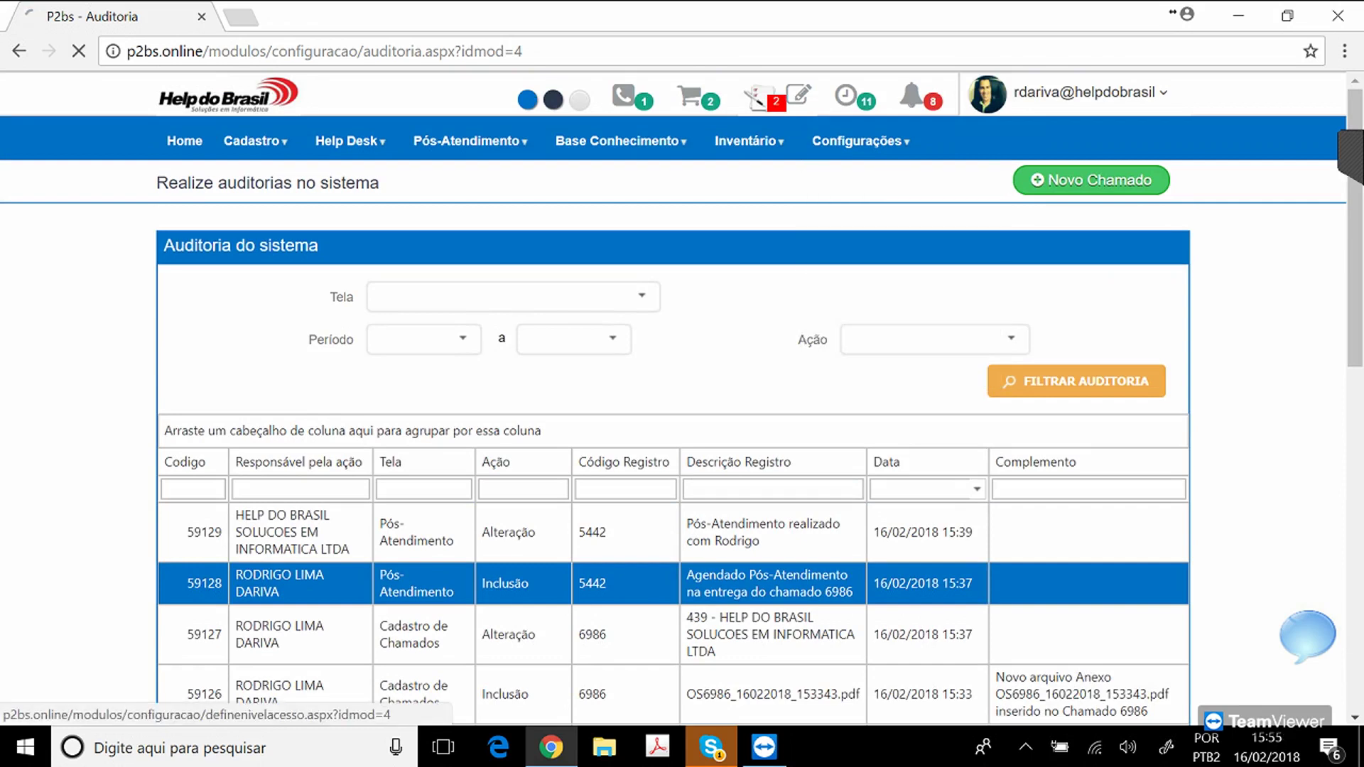
left_click(836, 296)
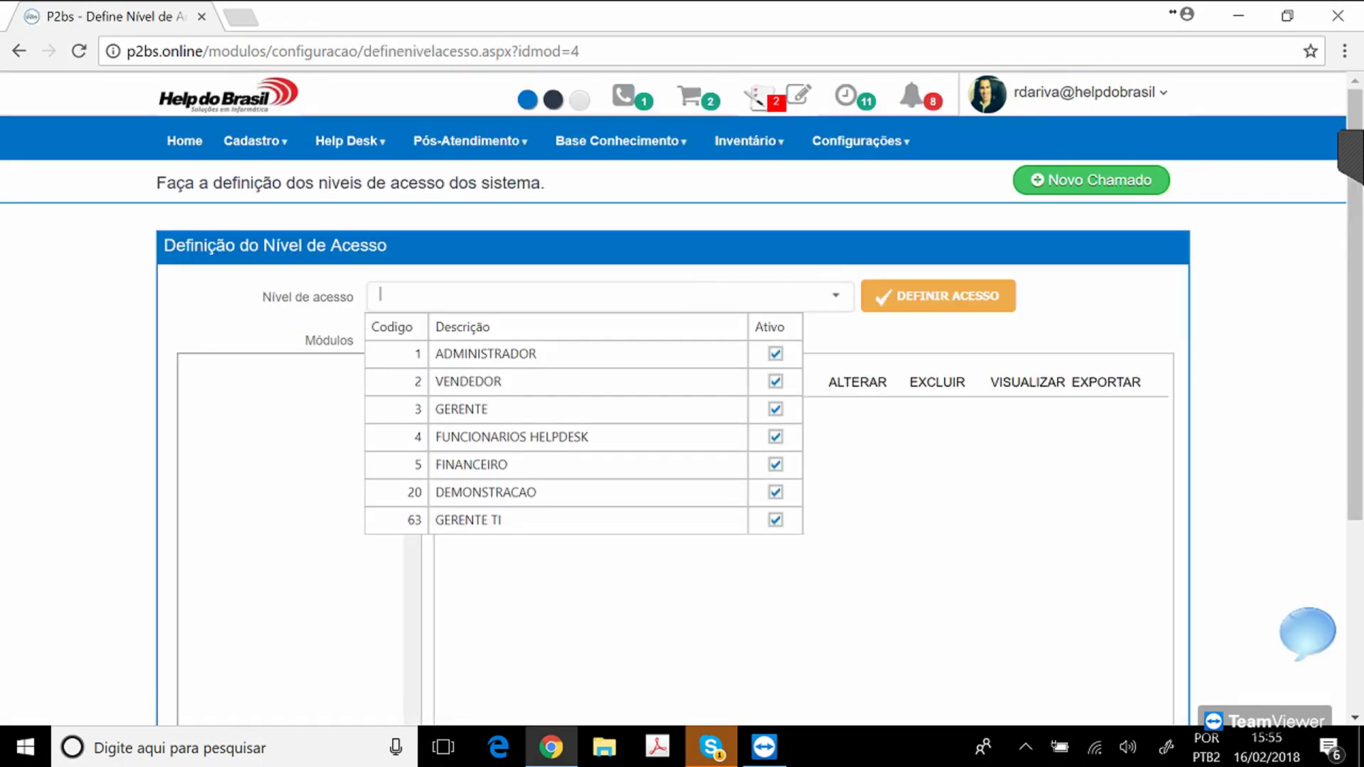
left_click(511, 437)
left_click(938, 296)
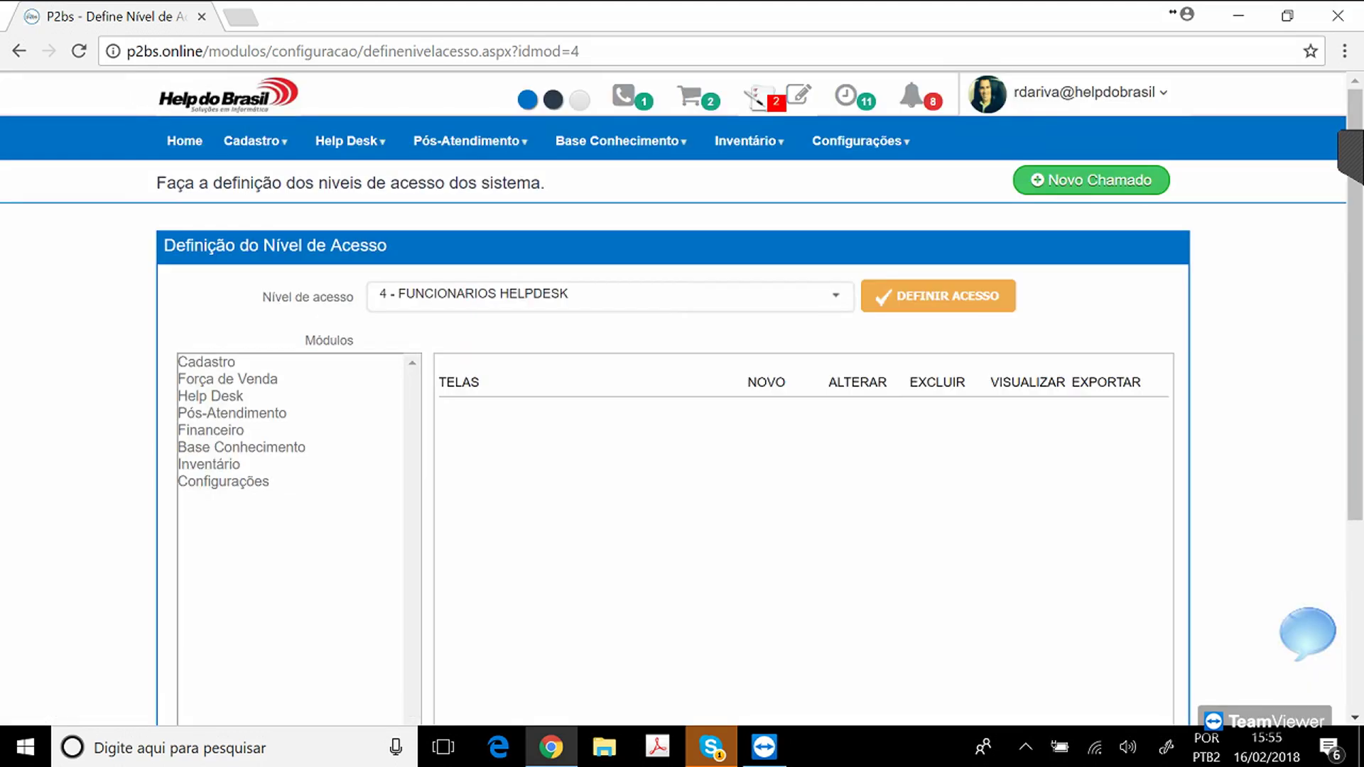
scroll(674, 398, "down", 1)
left_click(212, 372)
left_click(212, 338)
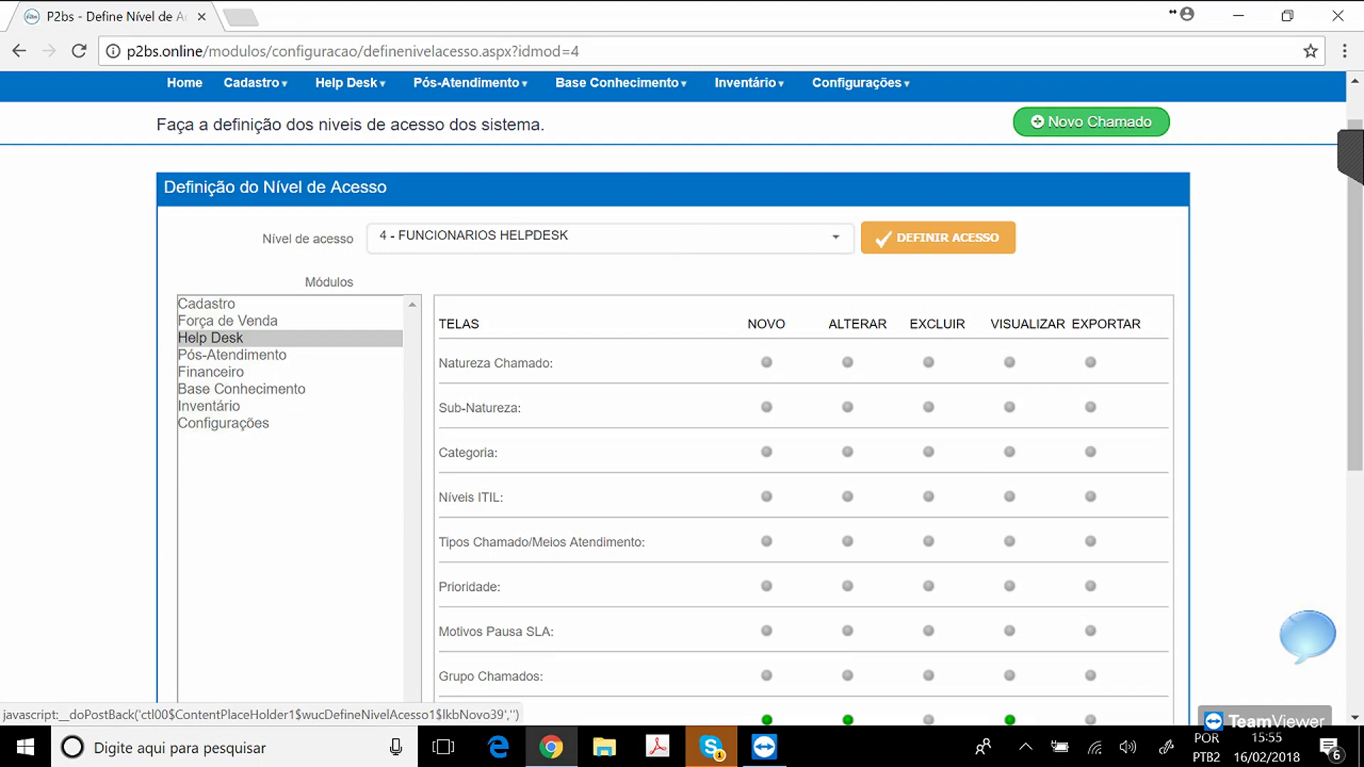
Grant NOVO, ALTERAR and VISUALIZAR rights on the Natureza Chamado screen.
left_click(767, 363)
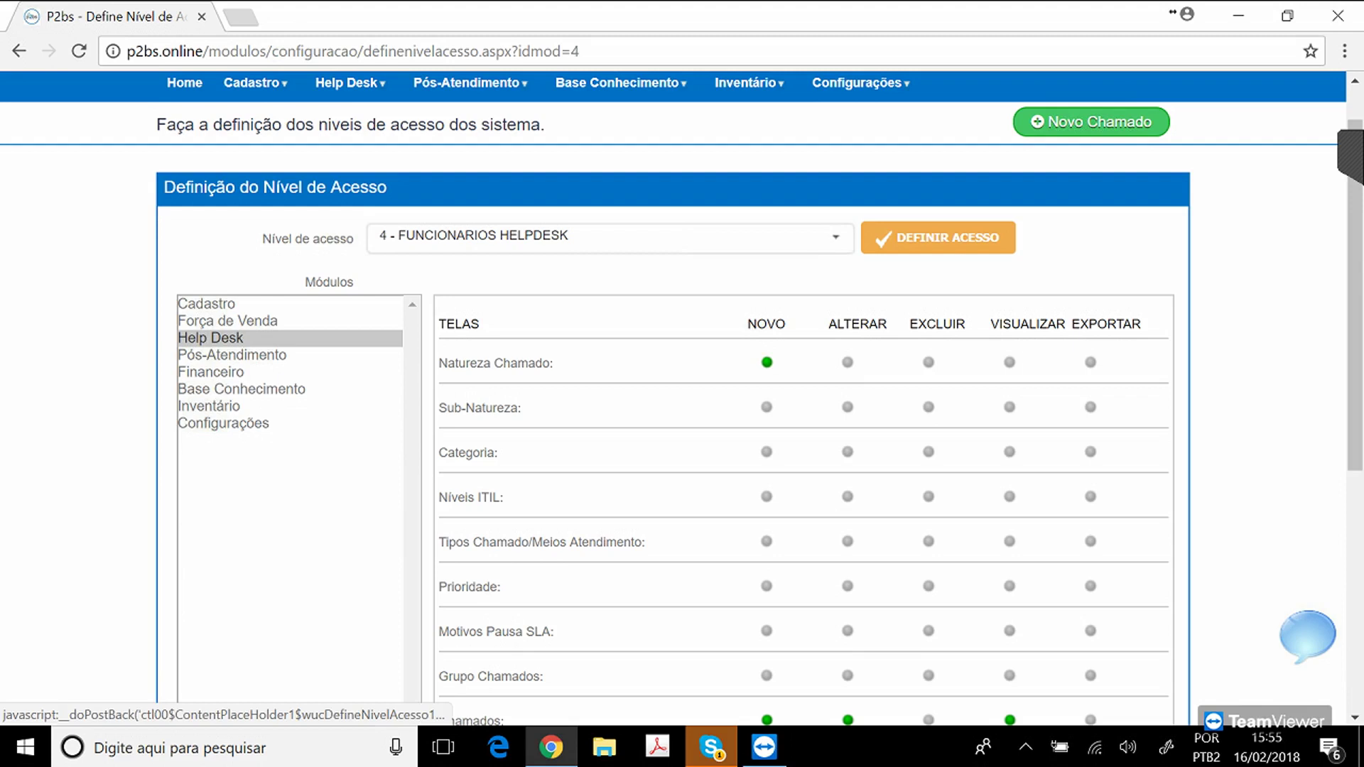
left_click(847, 362)
left_click(1009, 362)
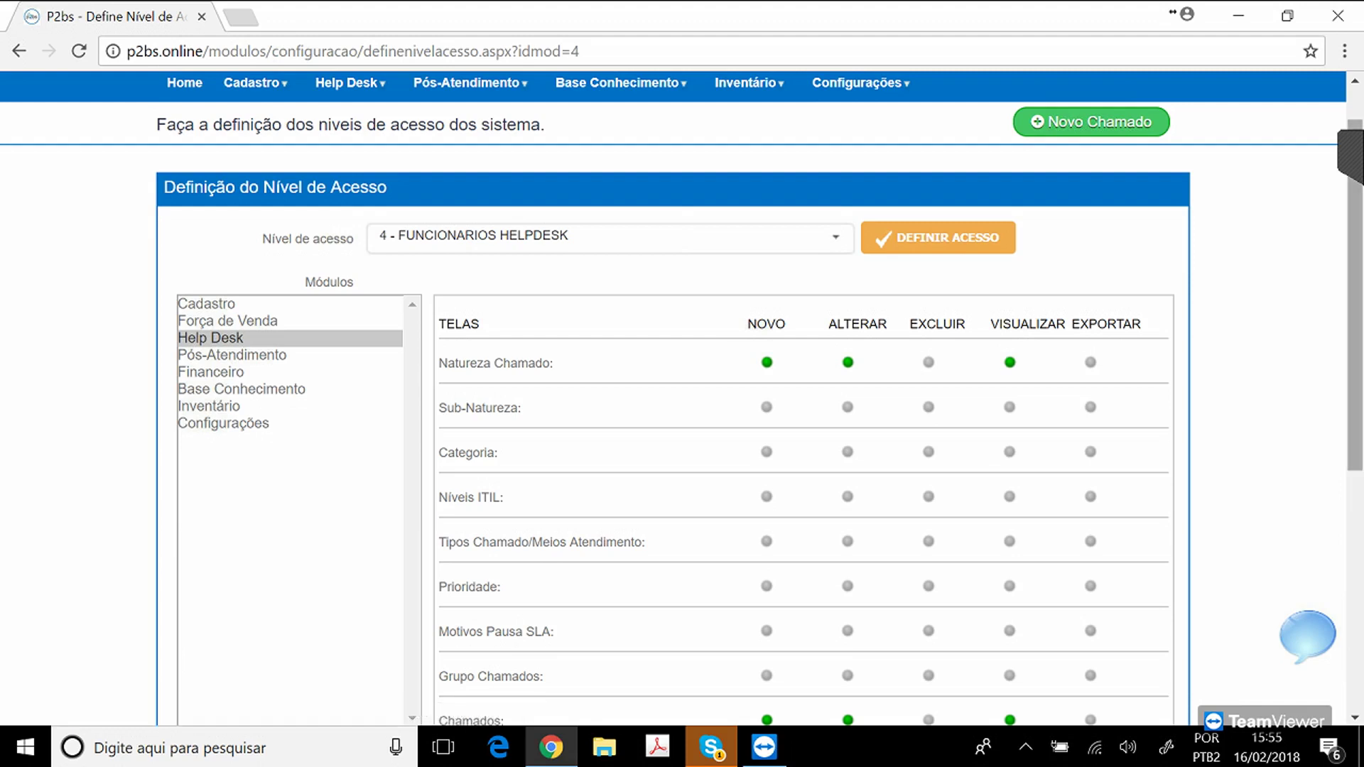
scroll(683, 398, "down", 6)
scroll(682, 398, "up", 6)
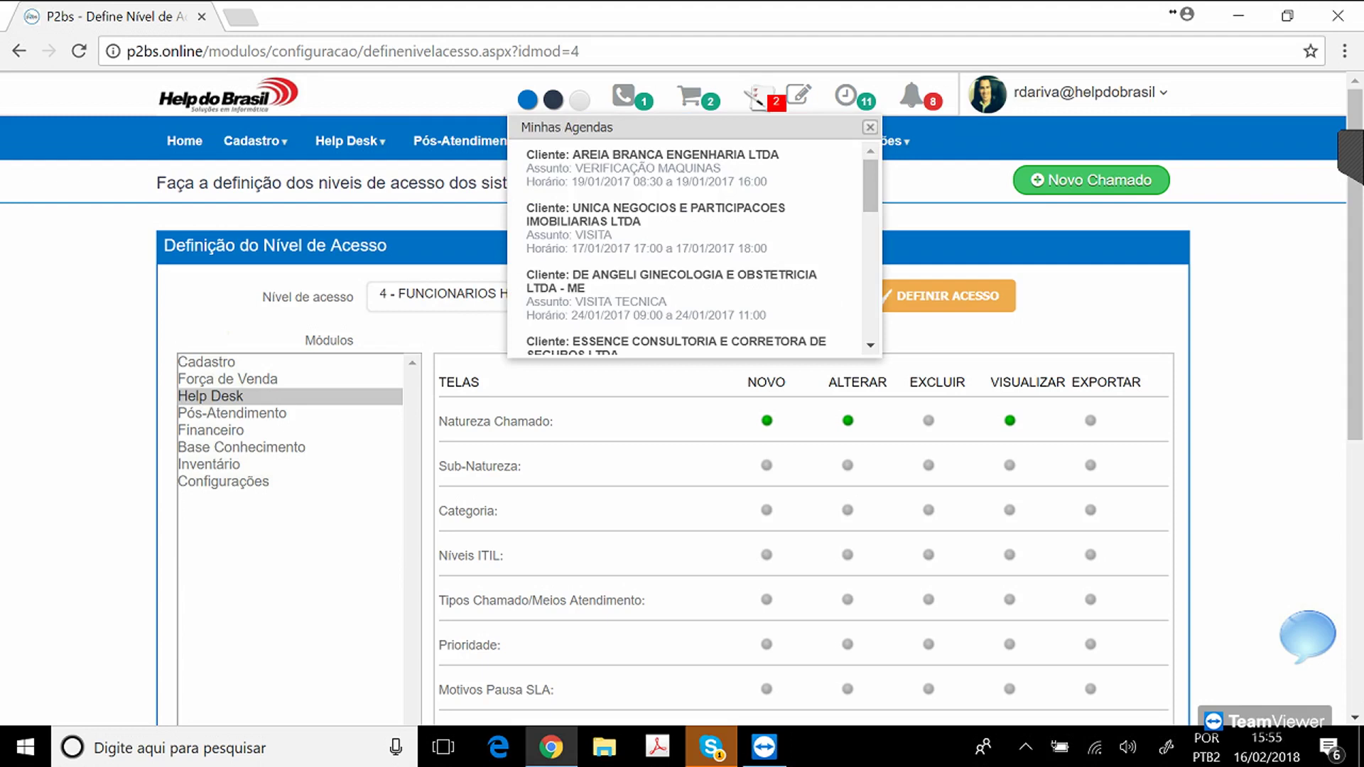
mouse_move(254, 141)
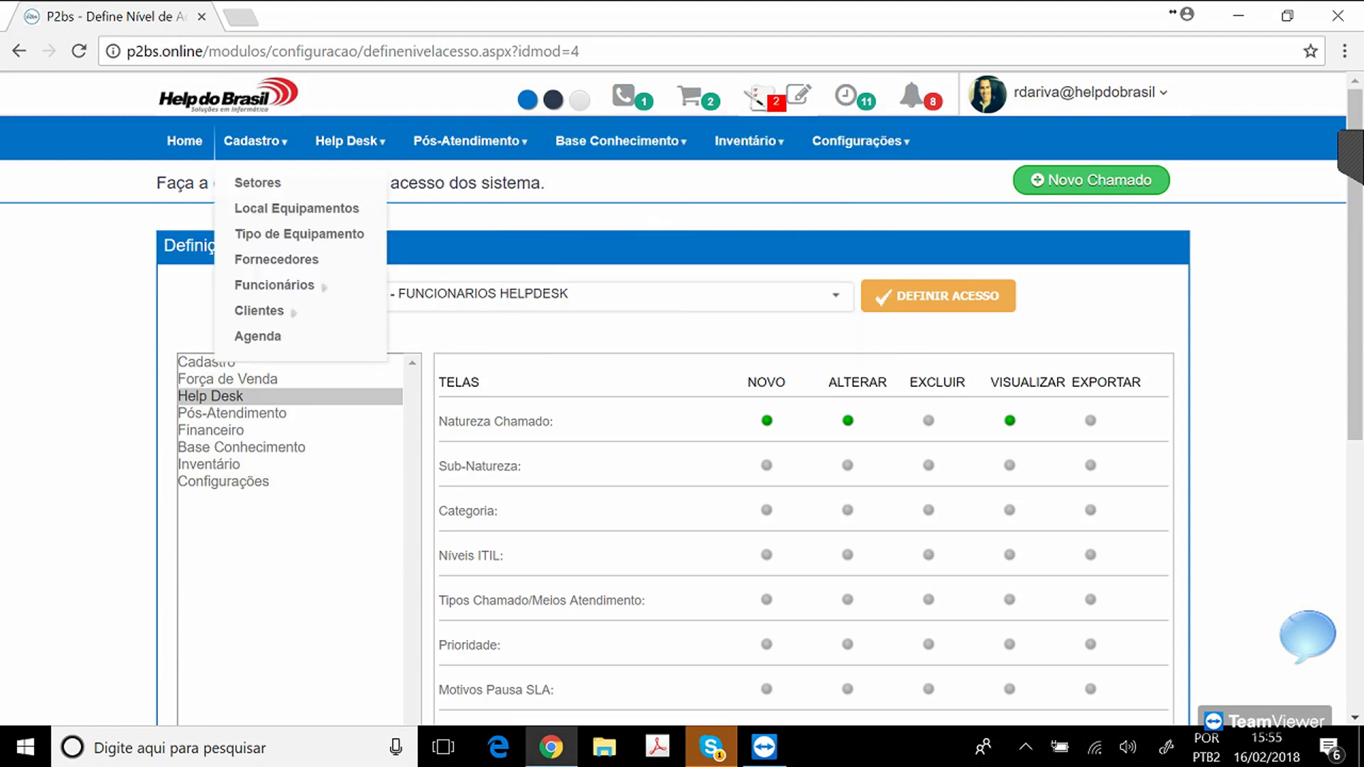
left_click(258, 336)
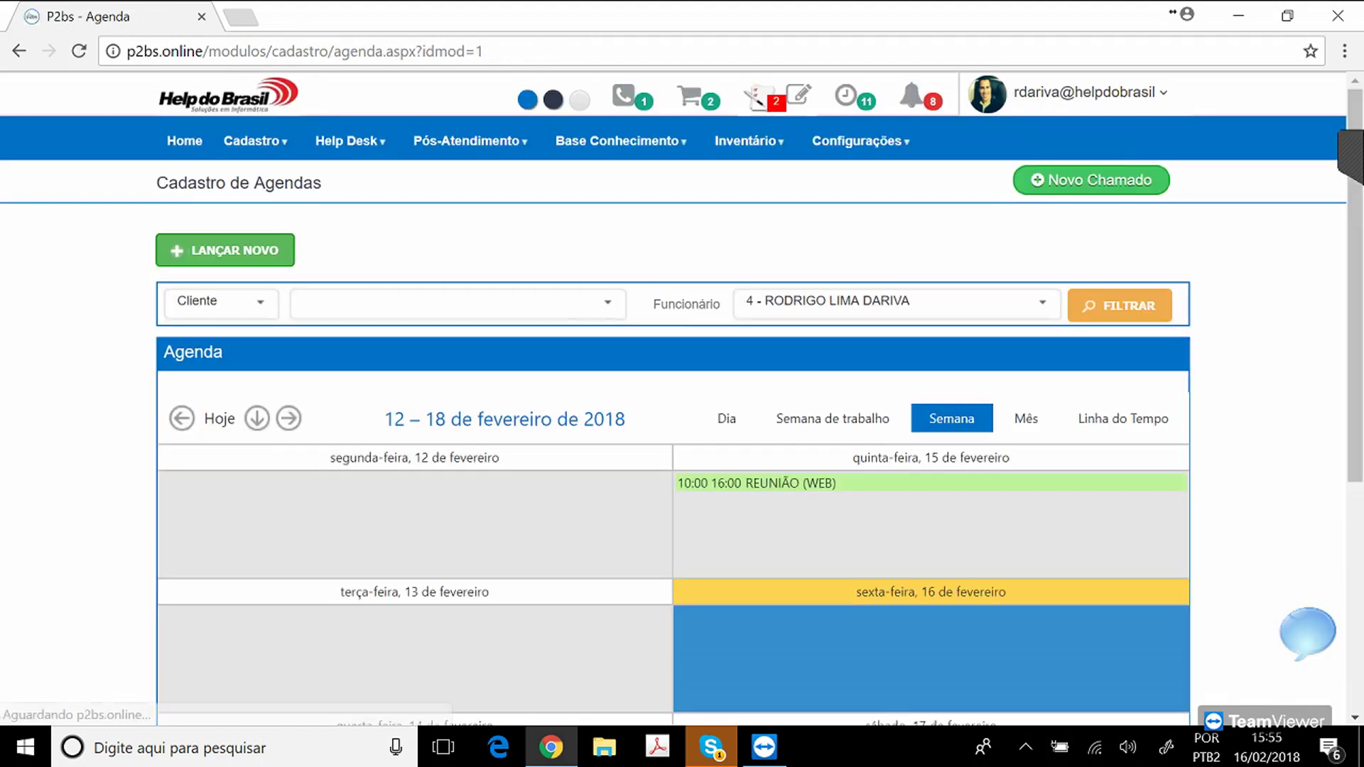
scroll(682, 384, "down", 1)
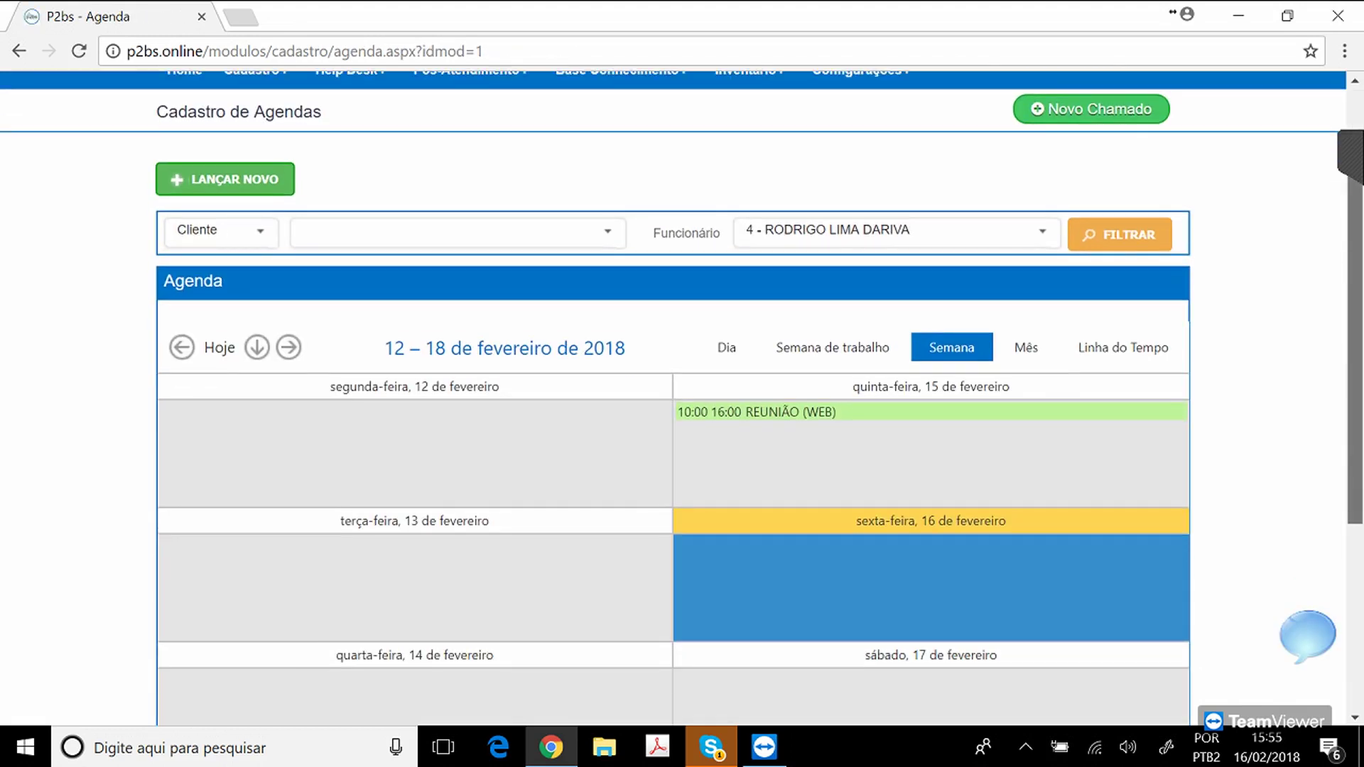
scroll(682, 383, "up", 1)
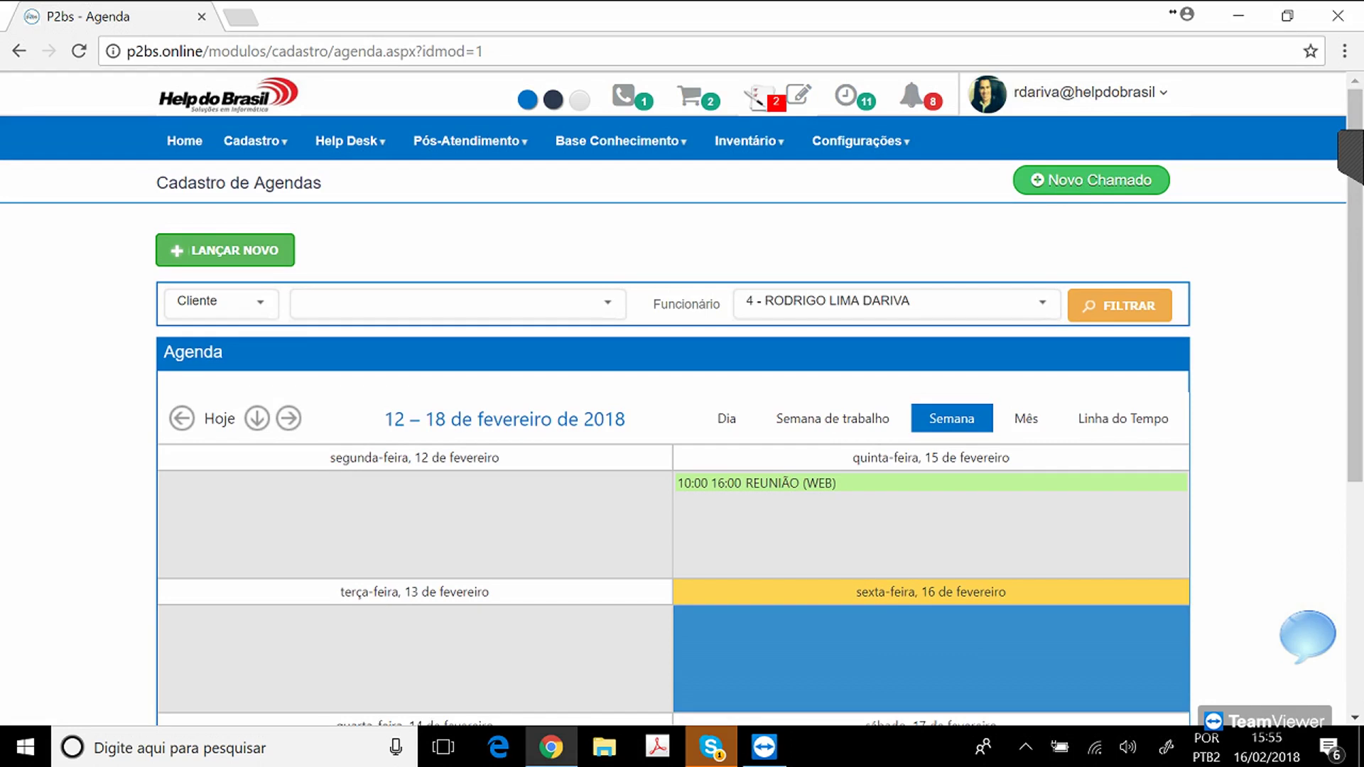
Start a new agenda entry with Help do Brasil as the client.
left_click(225, 250)
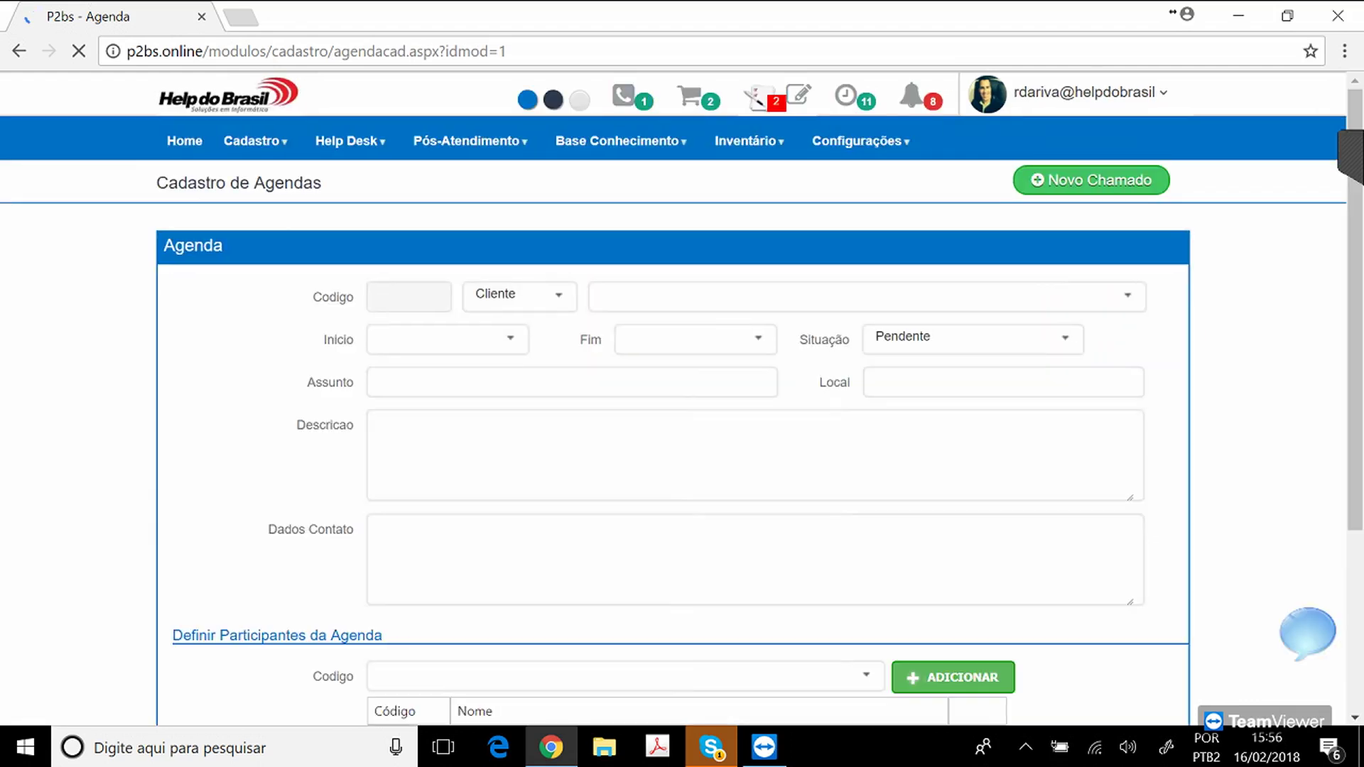
type("HELP")
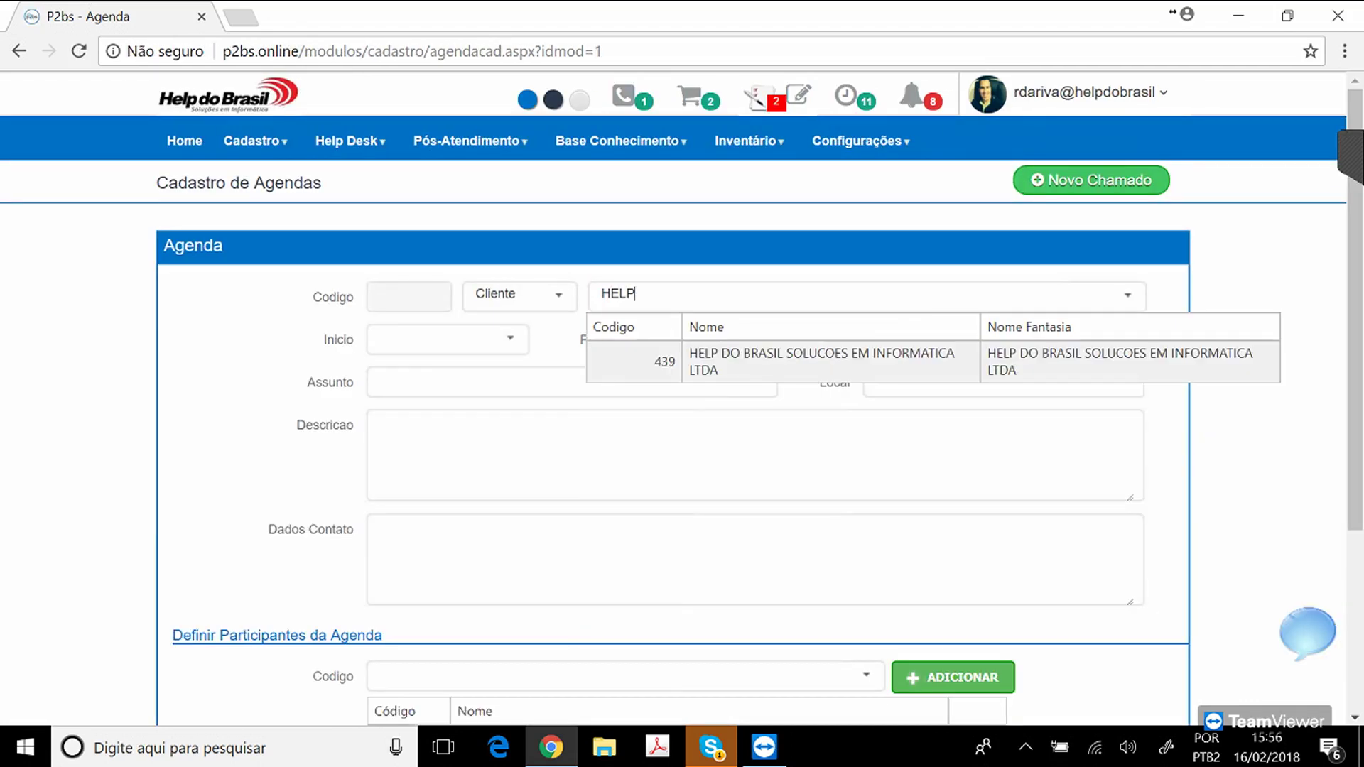
key("Return")
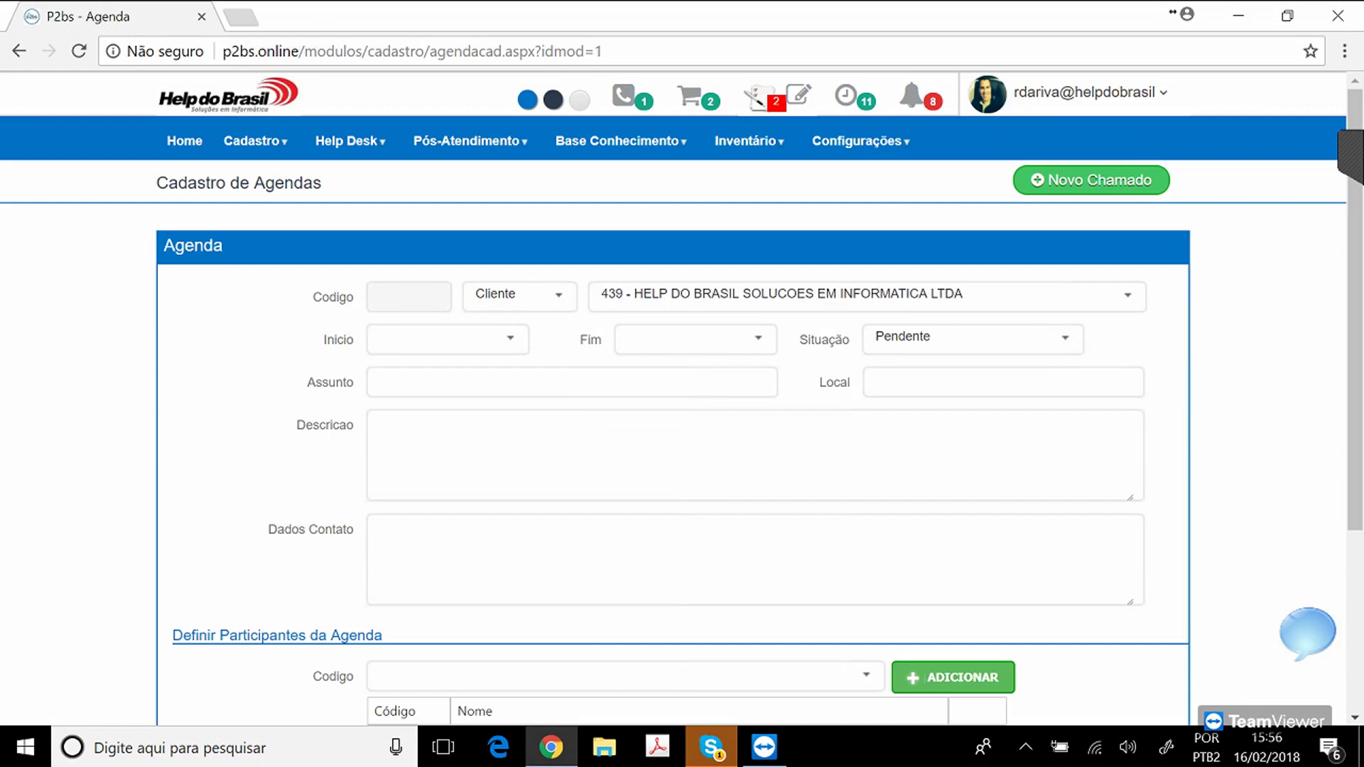
Schedule the entry for 19/02/2018 from 10:00 to 11:00.
left_click(511, 338)
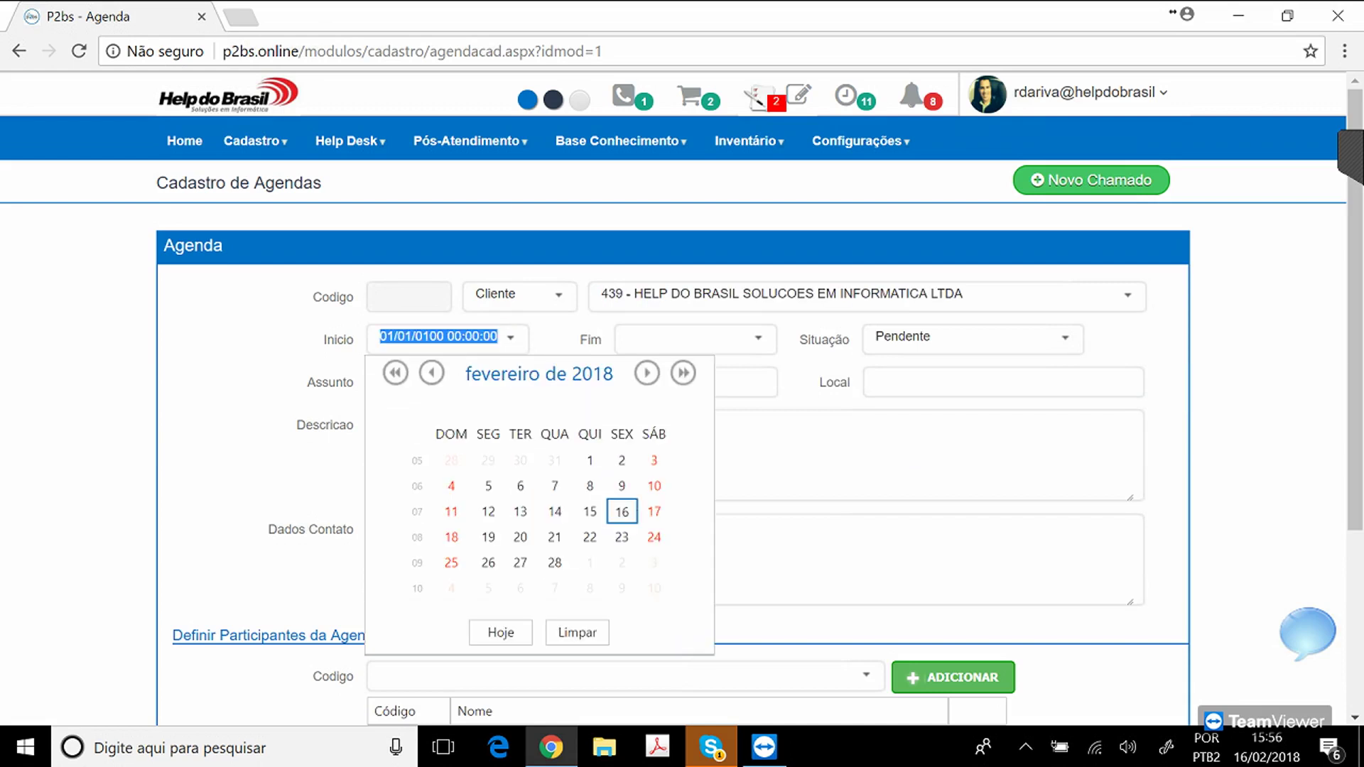
left_click(488, 538)
type("10")
key("Tab")
left_click(759, 339)
left_click(699, 537)
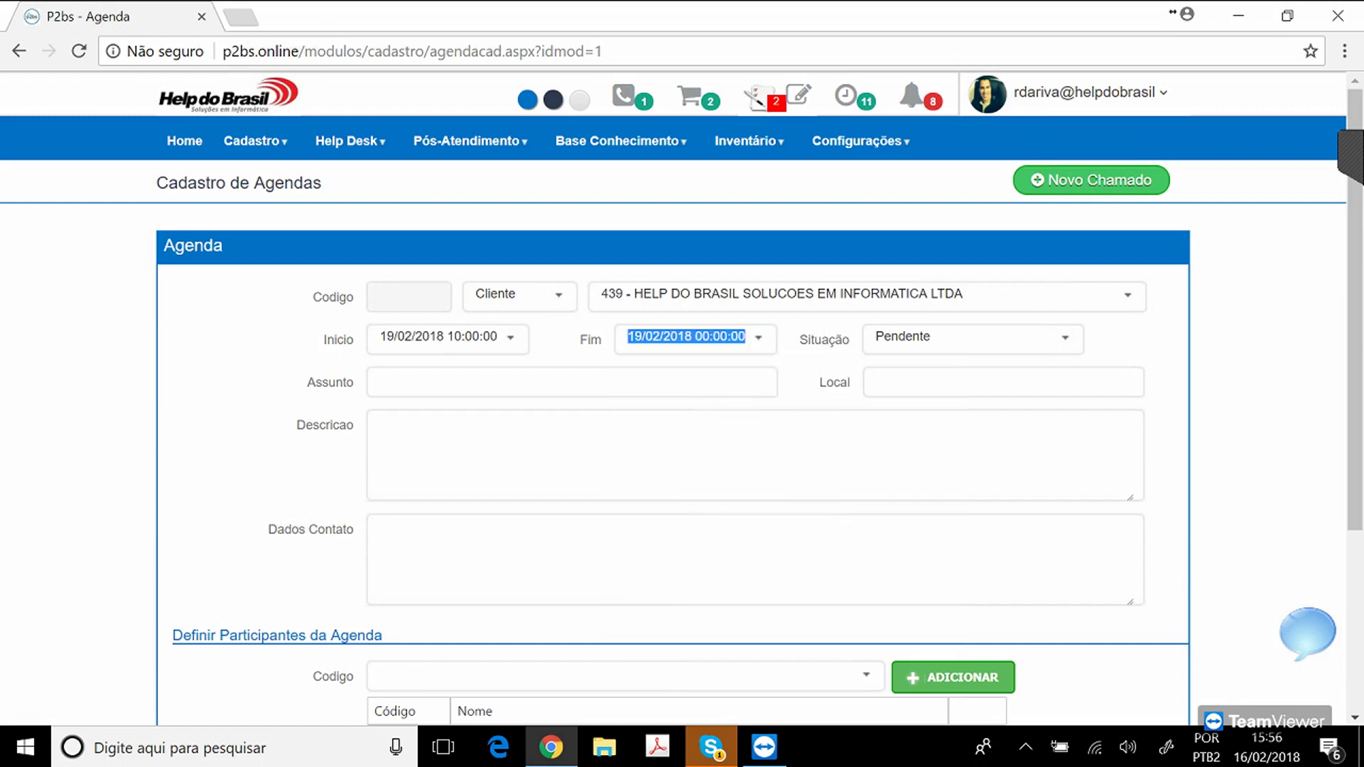
left_click(699, 336)
type("10")
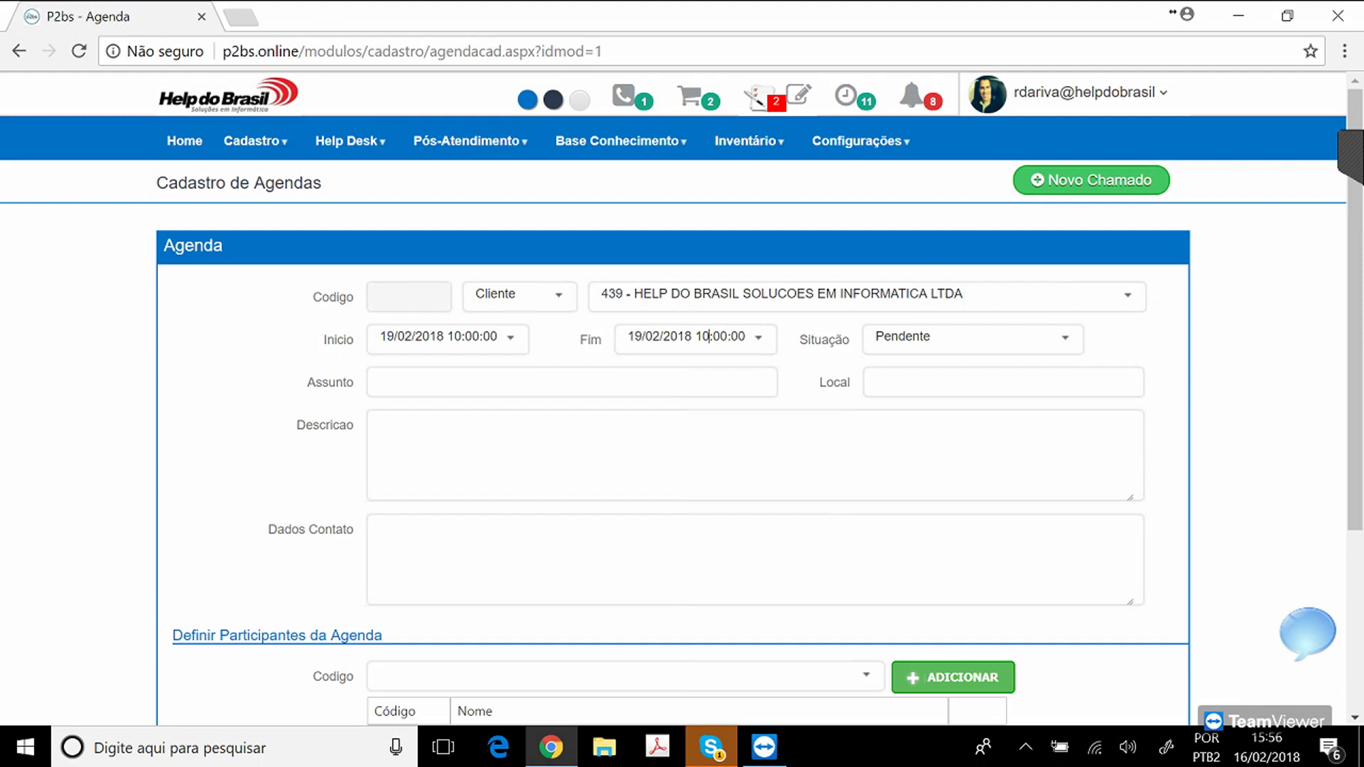
key("BackSpace")
type("1")
Enter subject 'REUNIAO COM A DIRETORIA', location 'SALA 01' and a description about new P2BS applications.
left_click(398, 382)
type("REUNIAO CO")
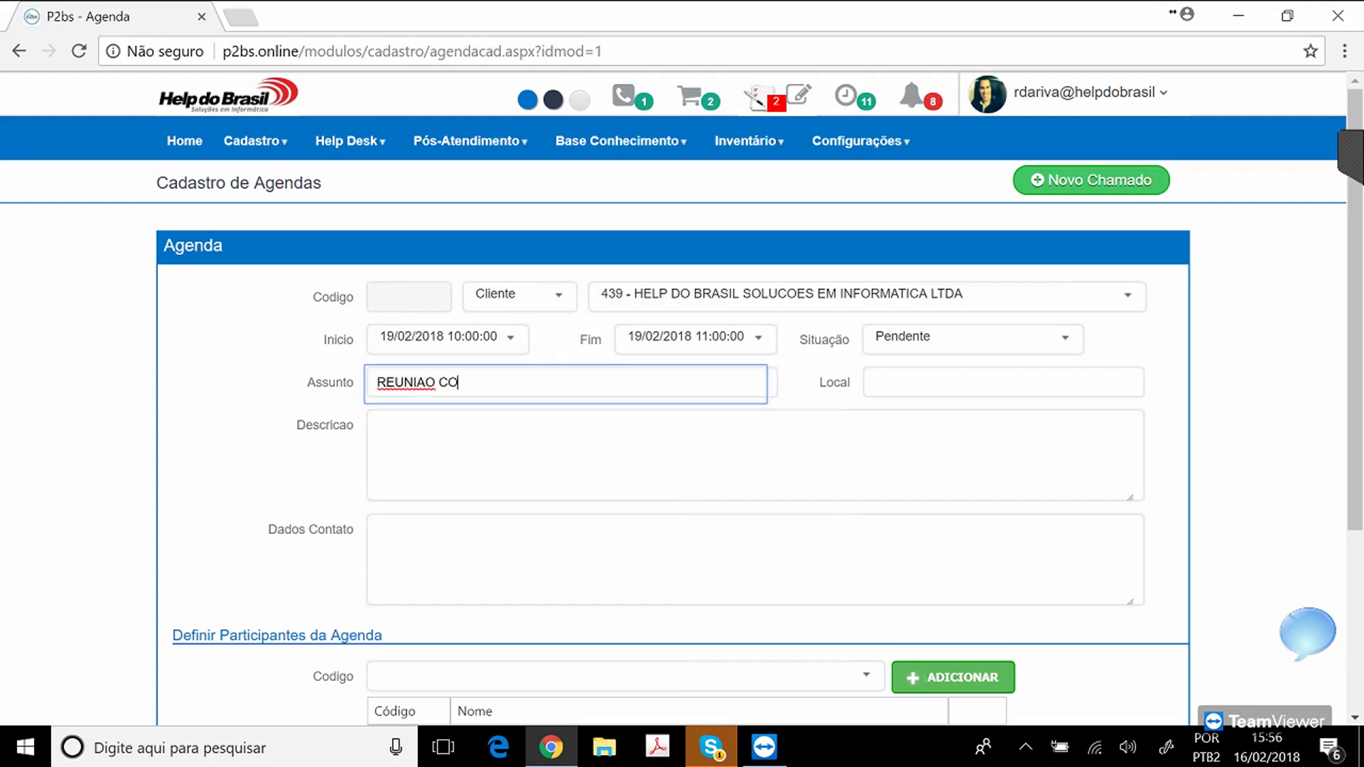
type("M A DIRETORIA")
key("Tab")
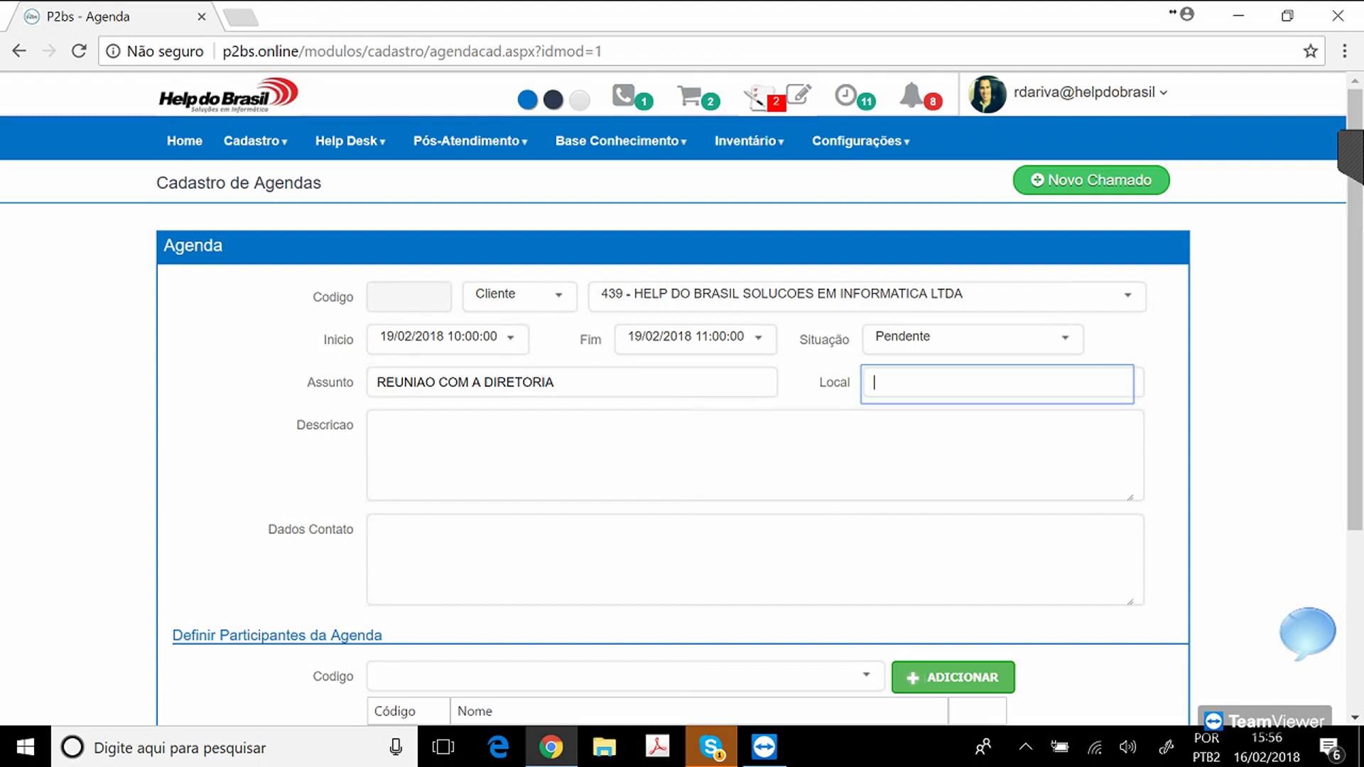
type("SALA 01")
key("Tab")
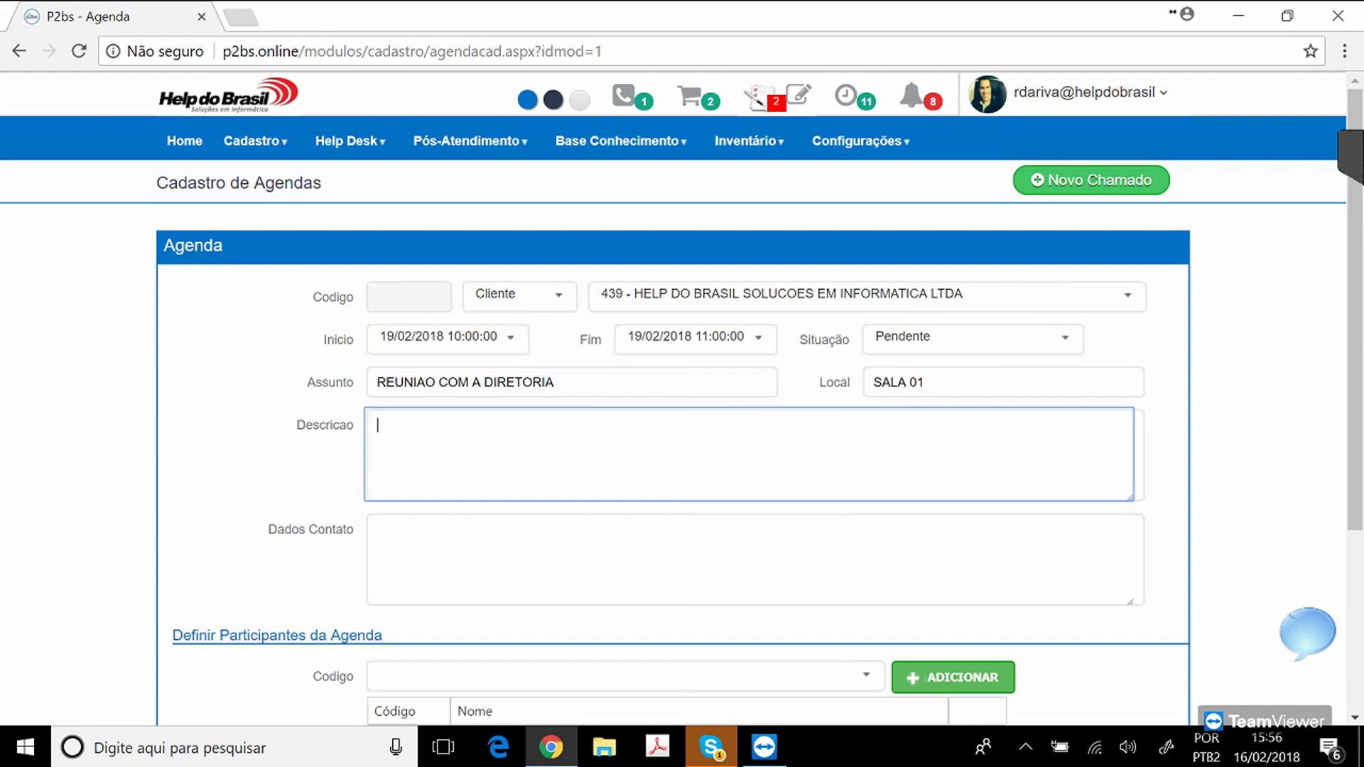
type("REUNIAO PARA NOVO")
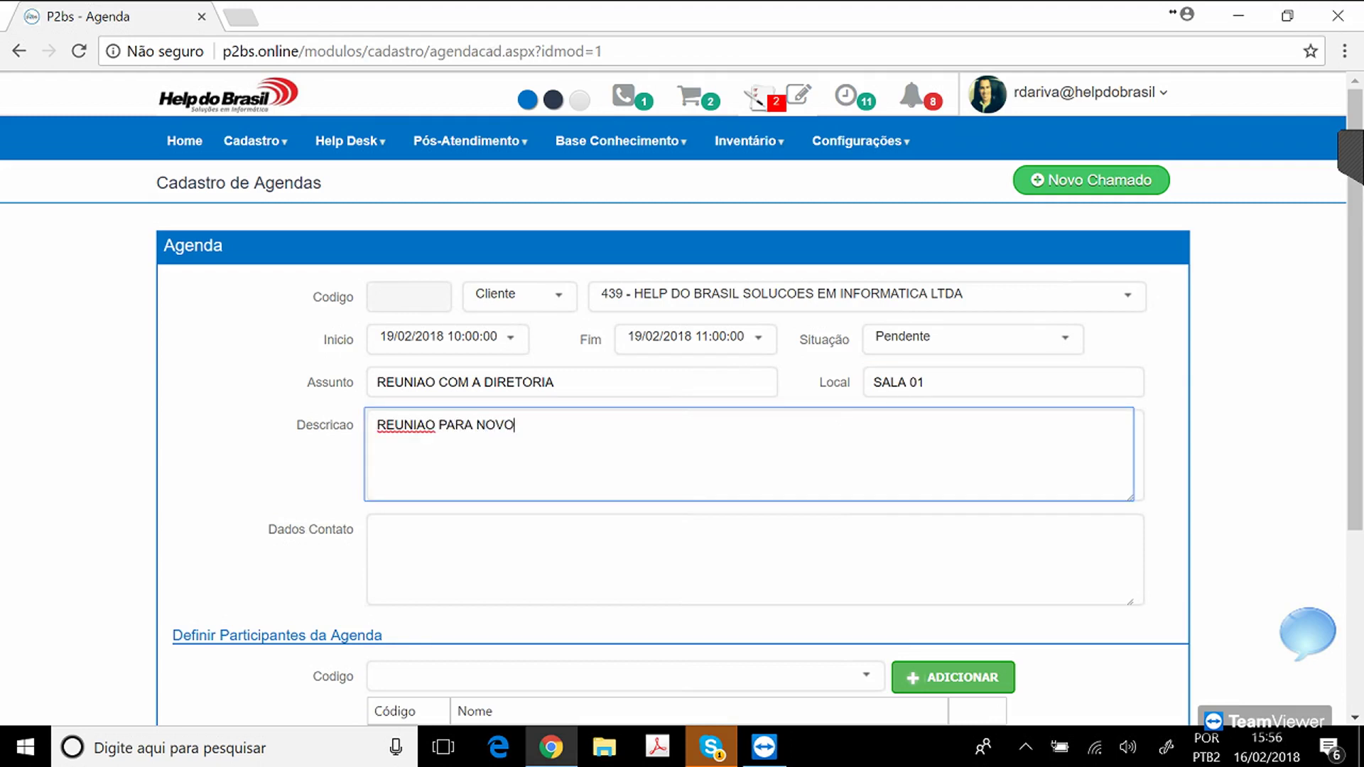
type("S APLICAÇÕES DO P2BS..")
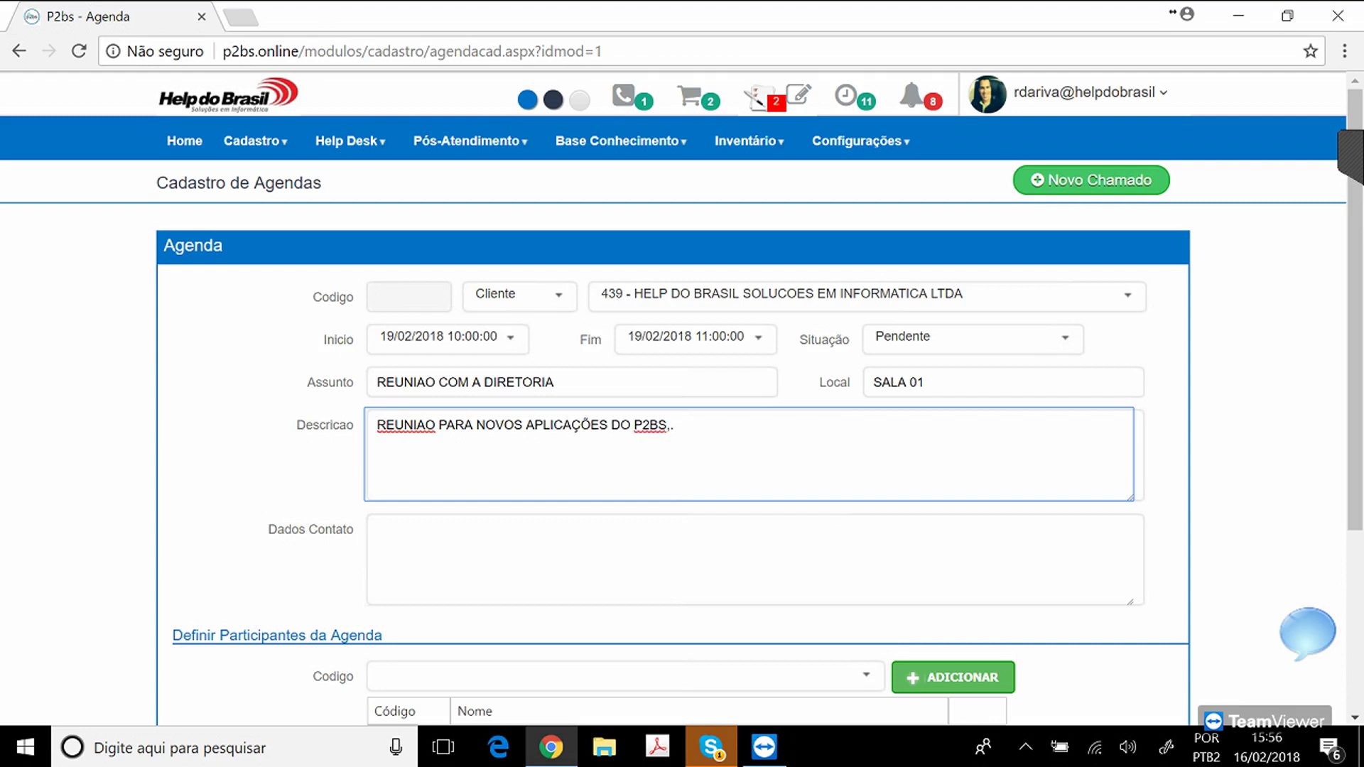
Add staff members 4 and 5085 as participants, save the agenda entry, and return home.
left_click_drag(1355, 312, 1355, 470)
left_click(866, 434)
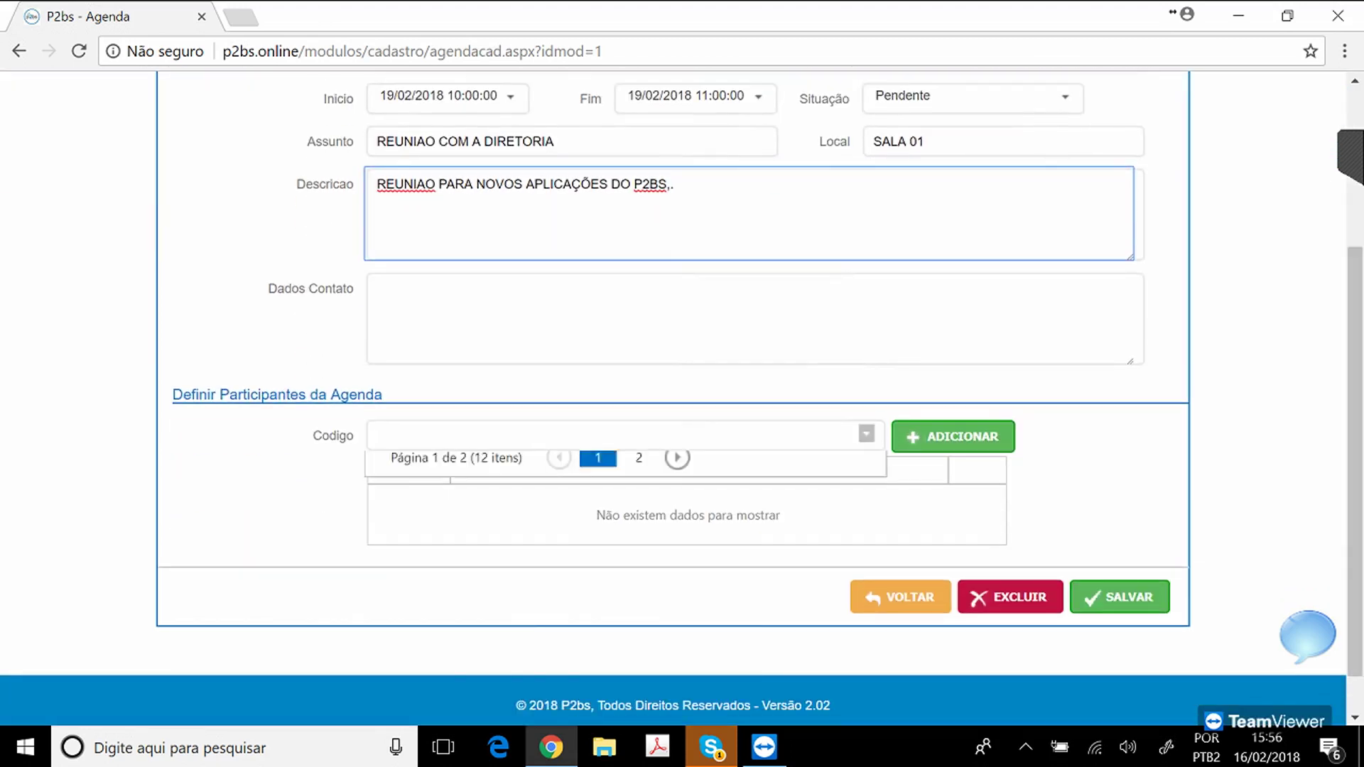
left_click(490, 490)
left_click(953, 437)
left_click(867, 433)
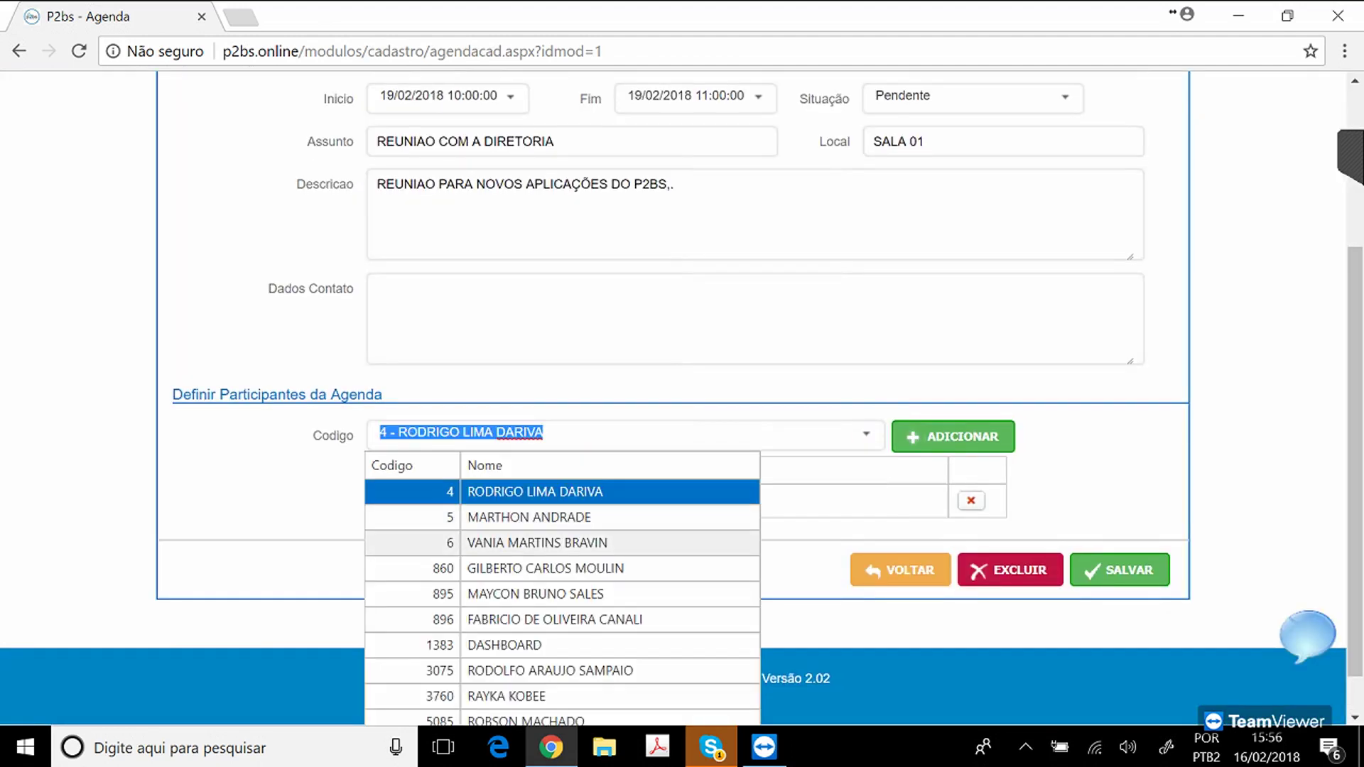
left_click(526, 719)
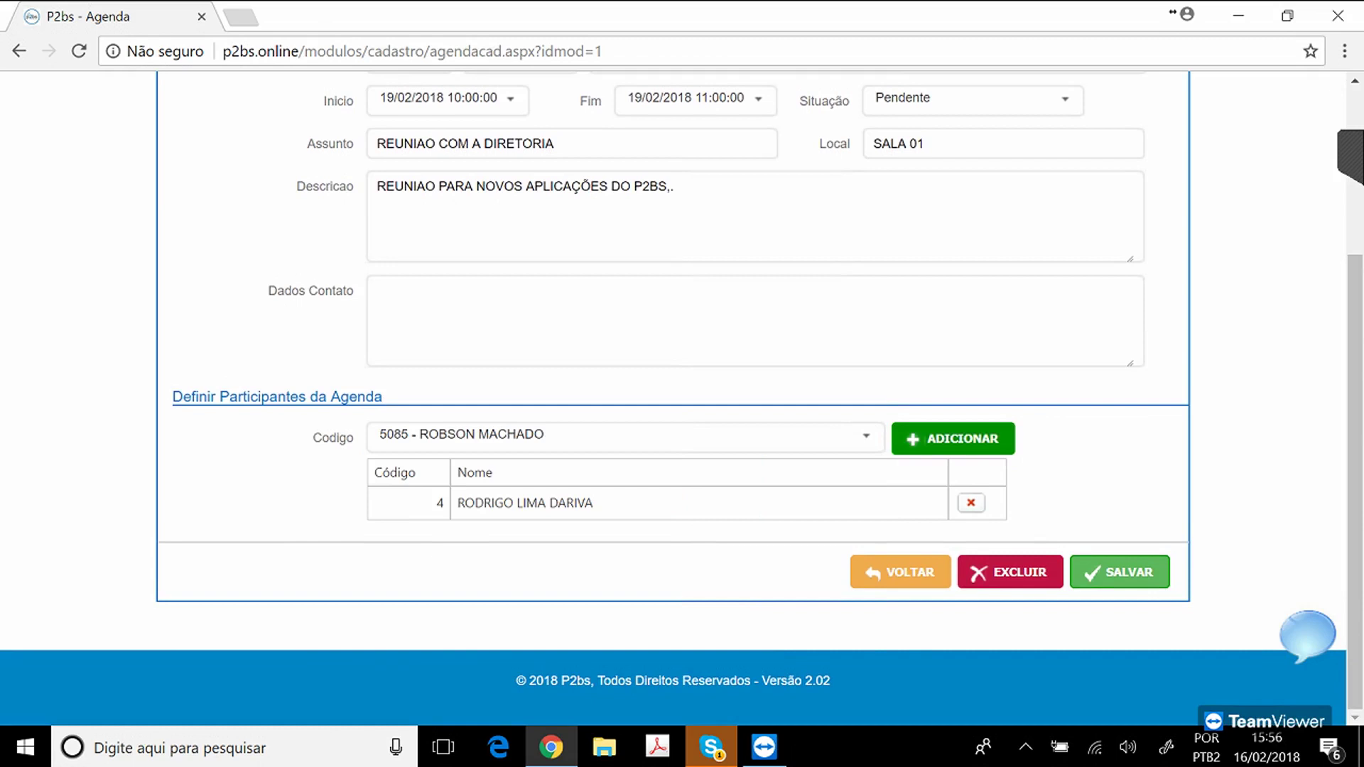
left_click(954, 438)
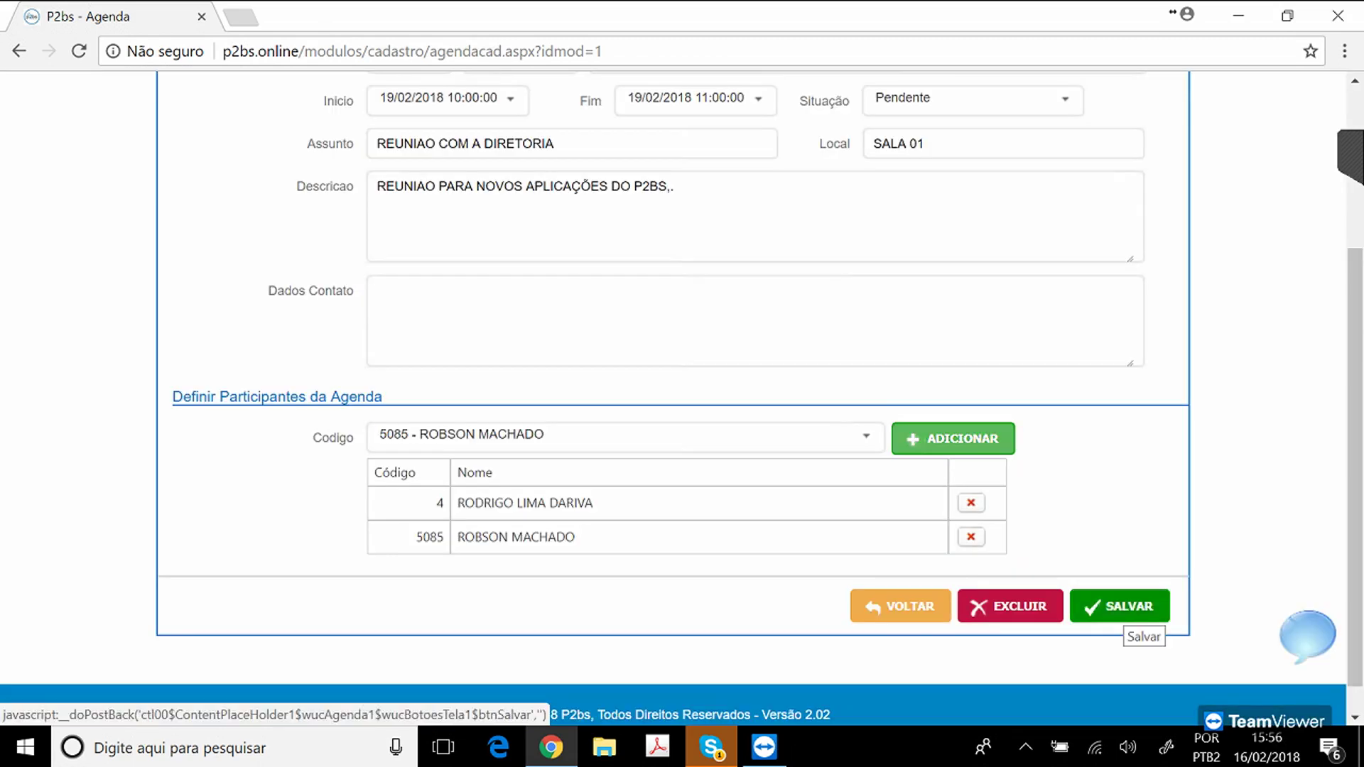
left_click(1123, 607)
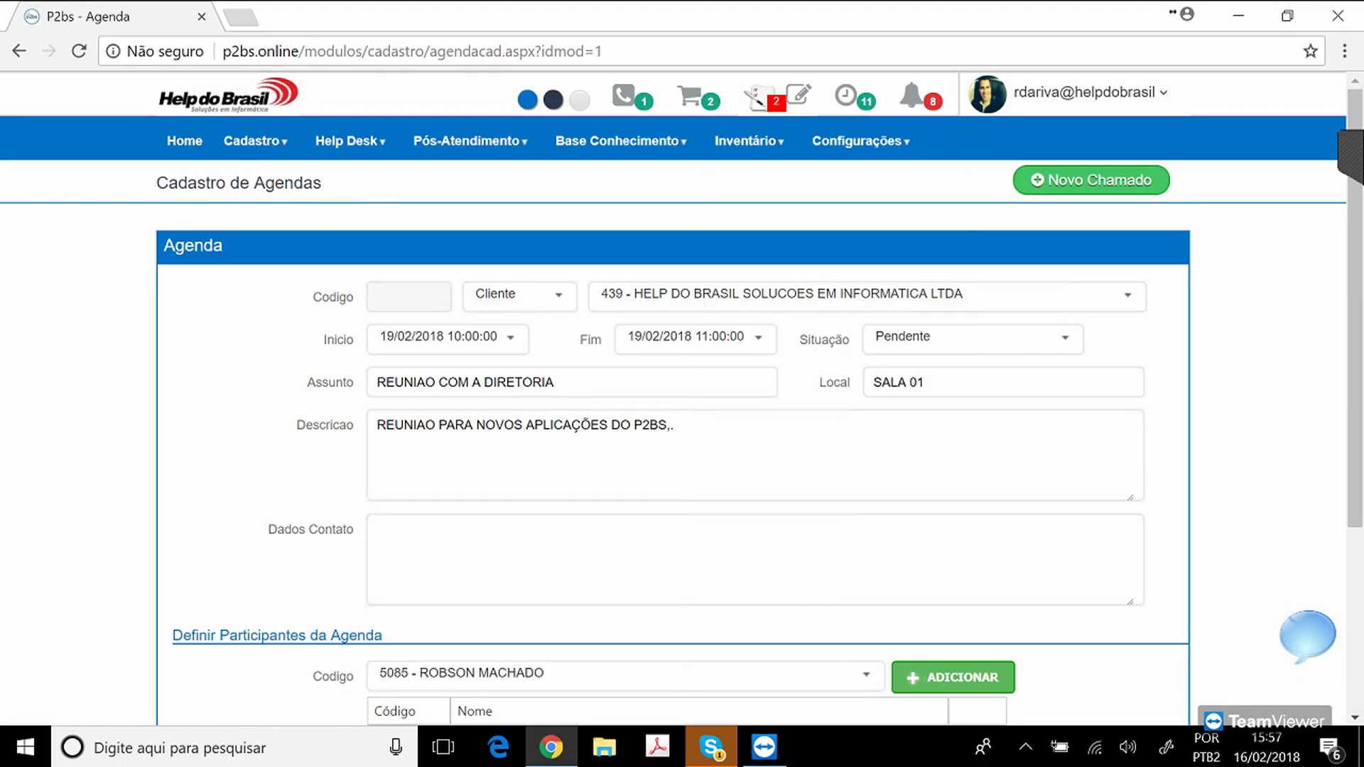
left_click(184, 140)
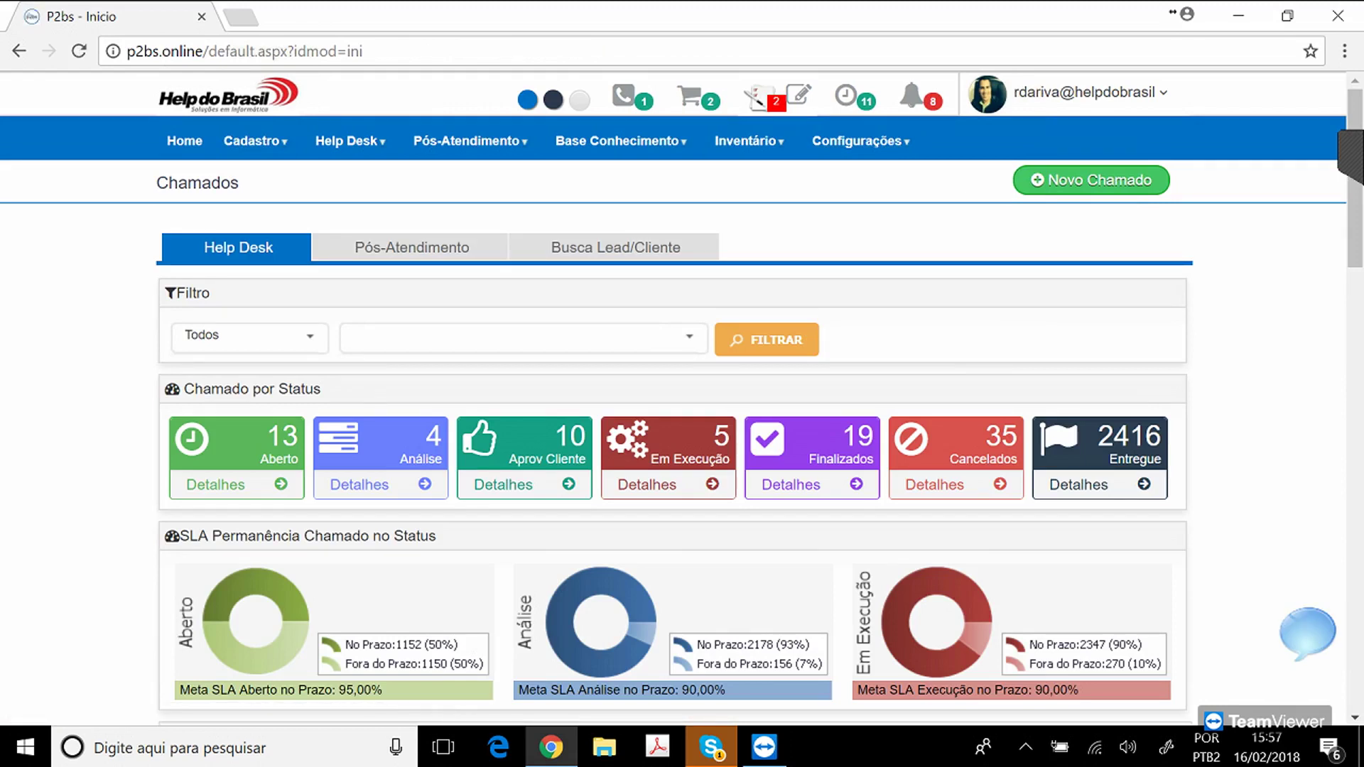
left_click(1307, 633)
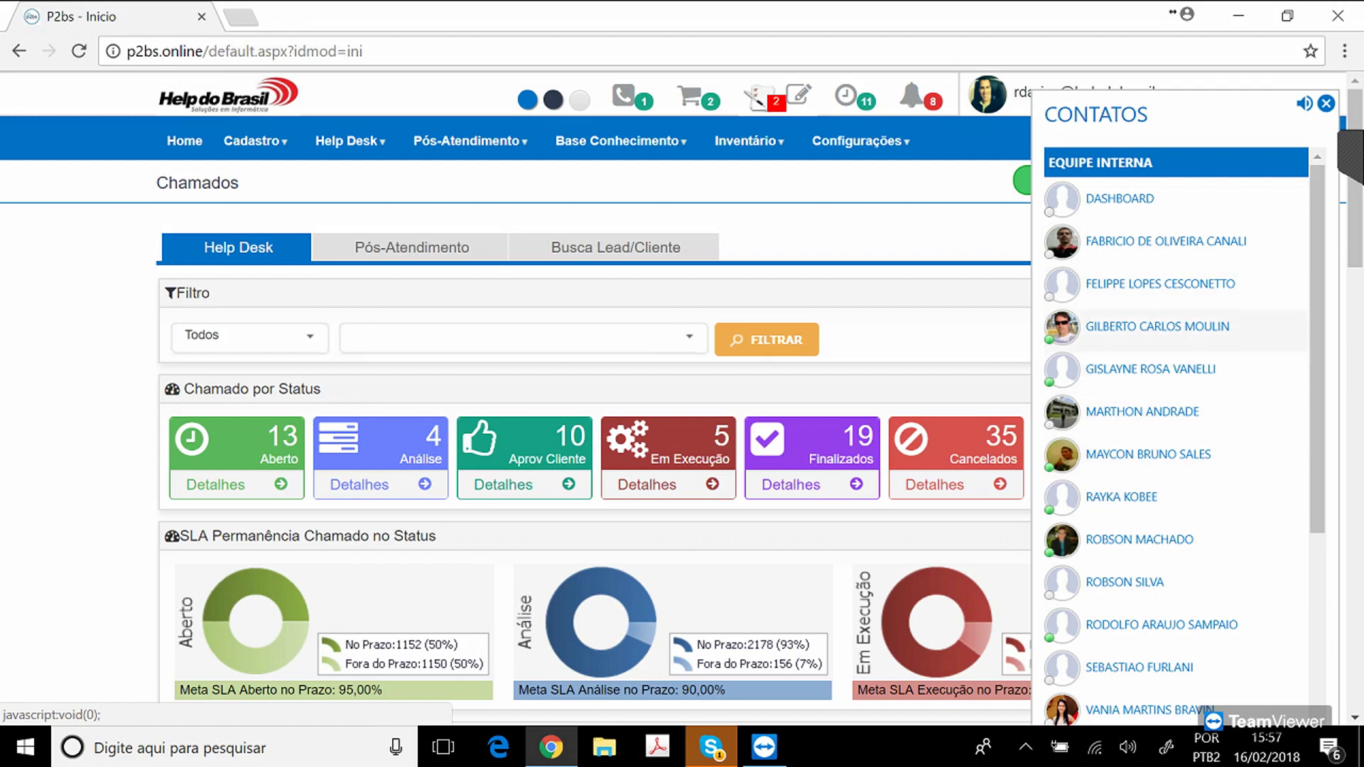
left_click(1158, 326)
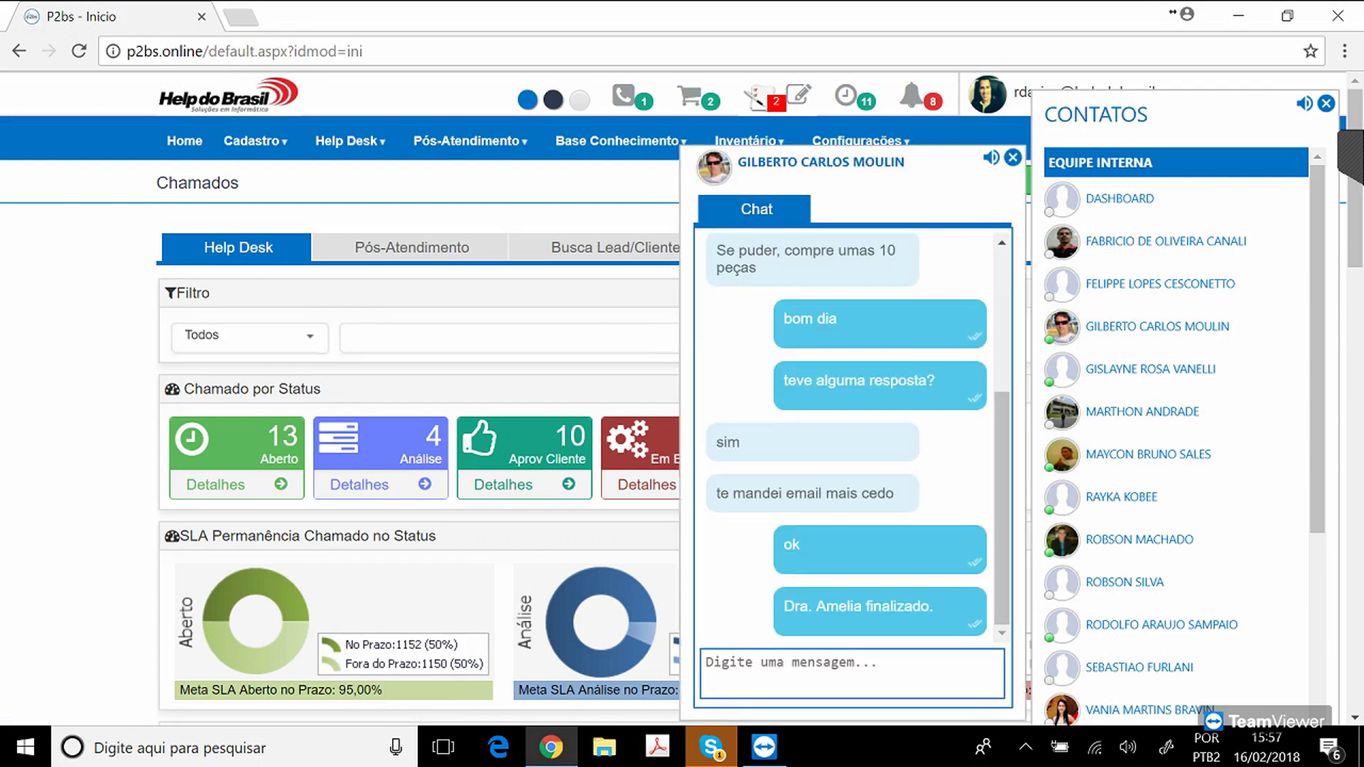
left_click(1013, 157)
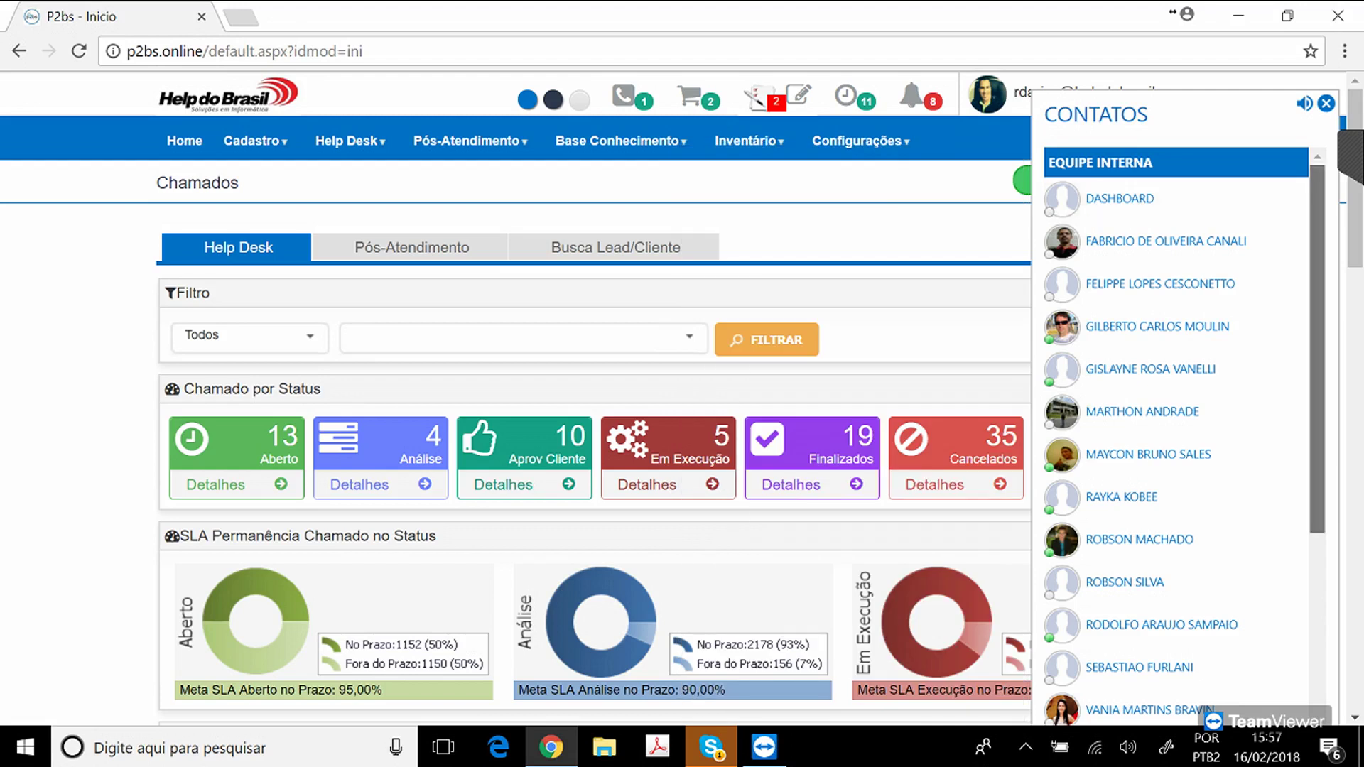
scroll(1175, 437, "down", 3)
scroll(1176, 437, "down", 3)
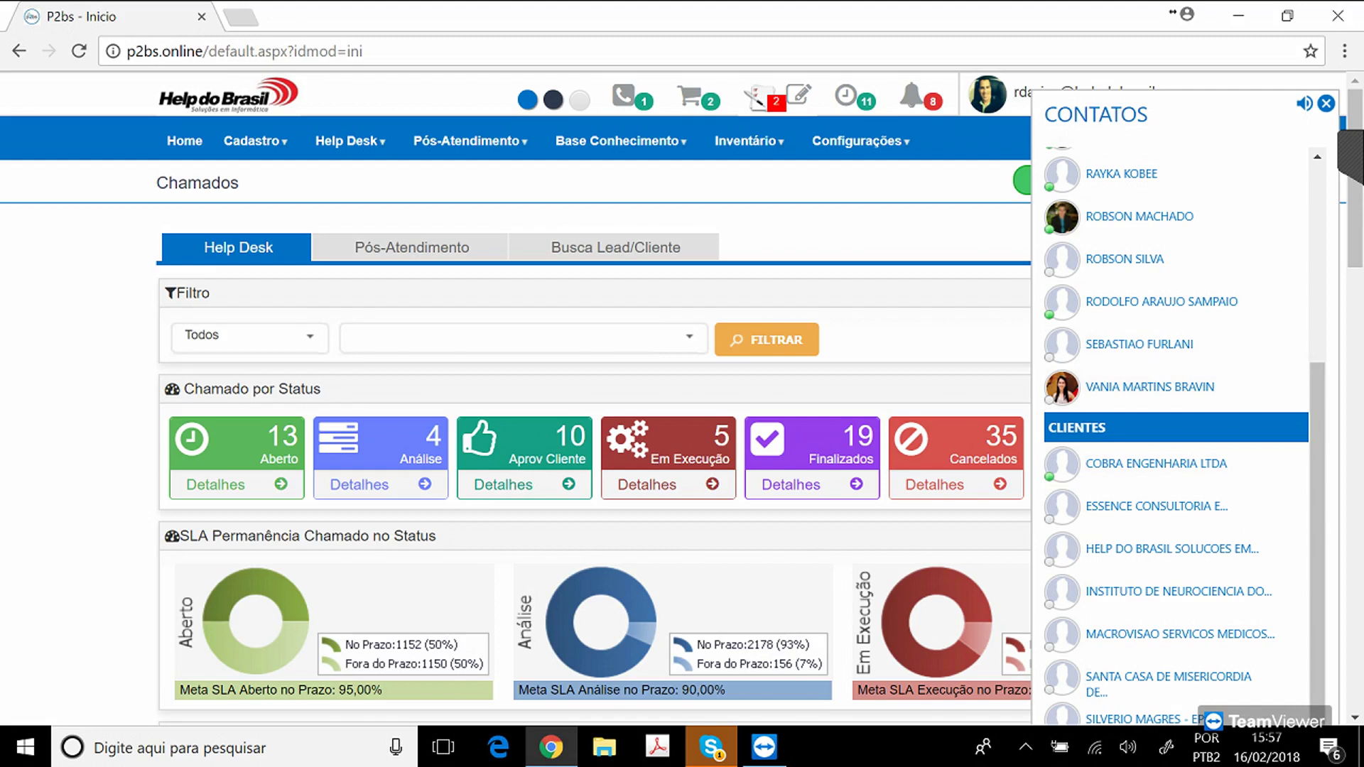
left_click(1172, 463)
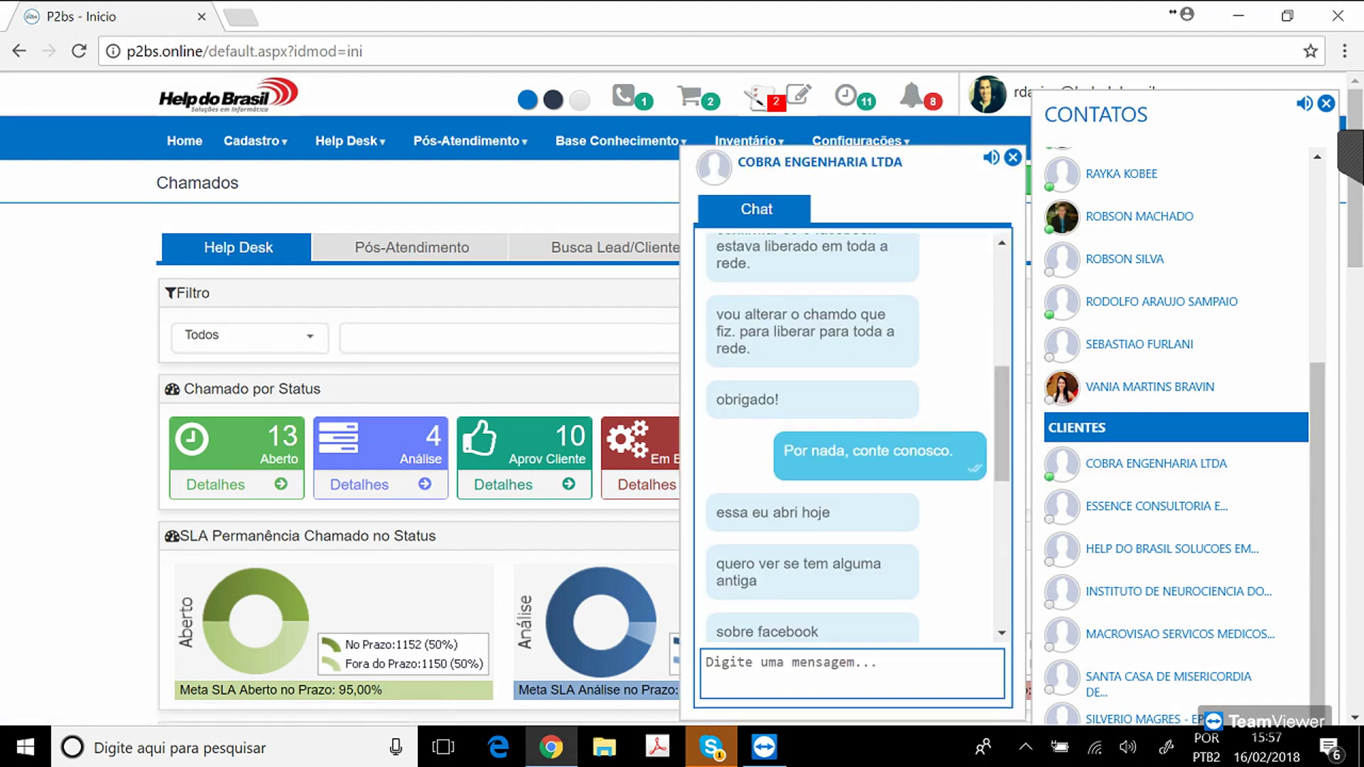
key("Escape")
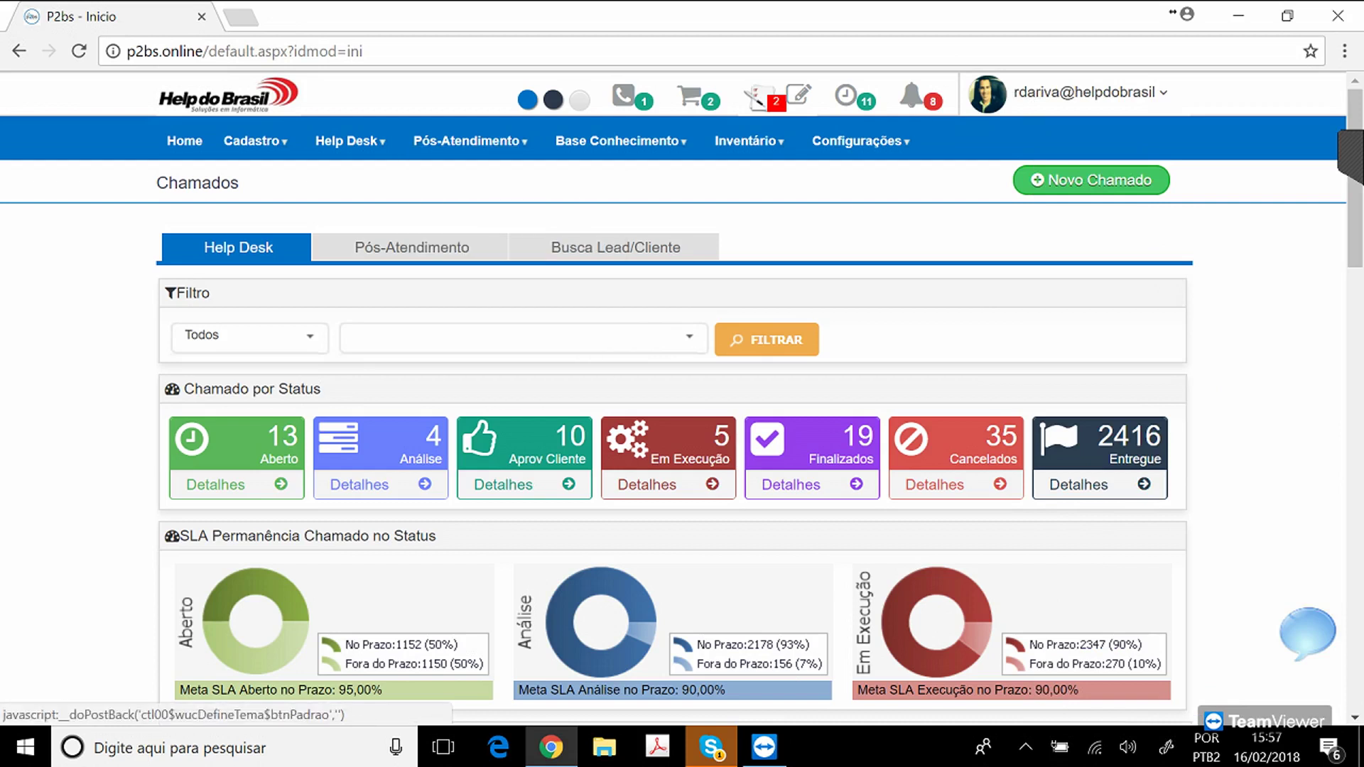
mouse_move(617, 141)
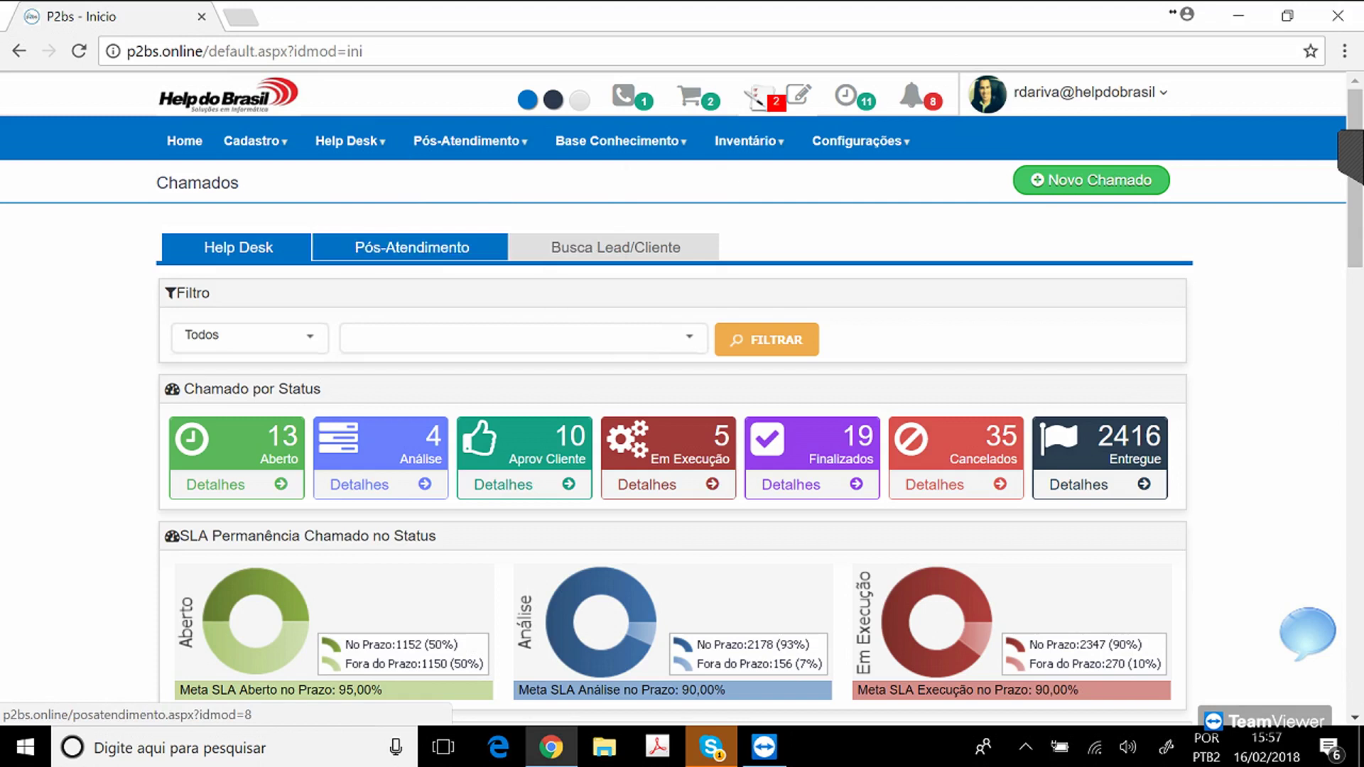
left_click(554, 100)
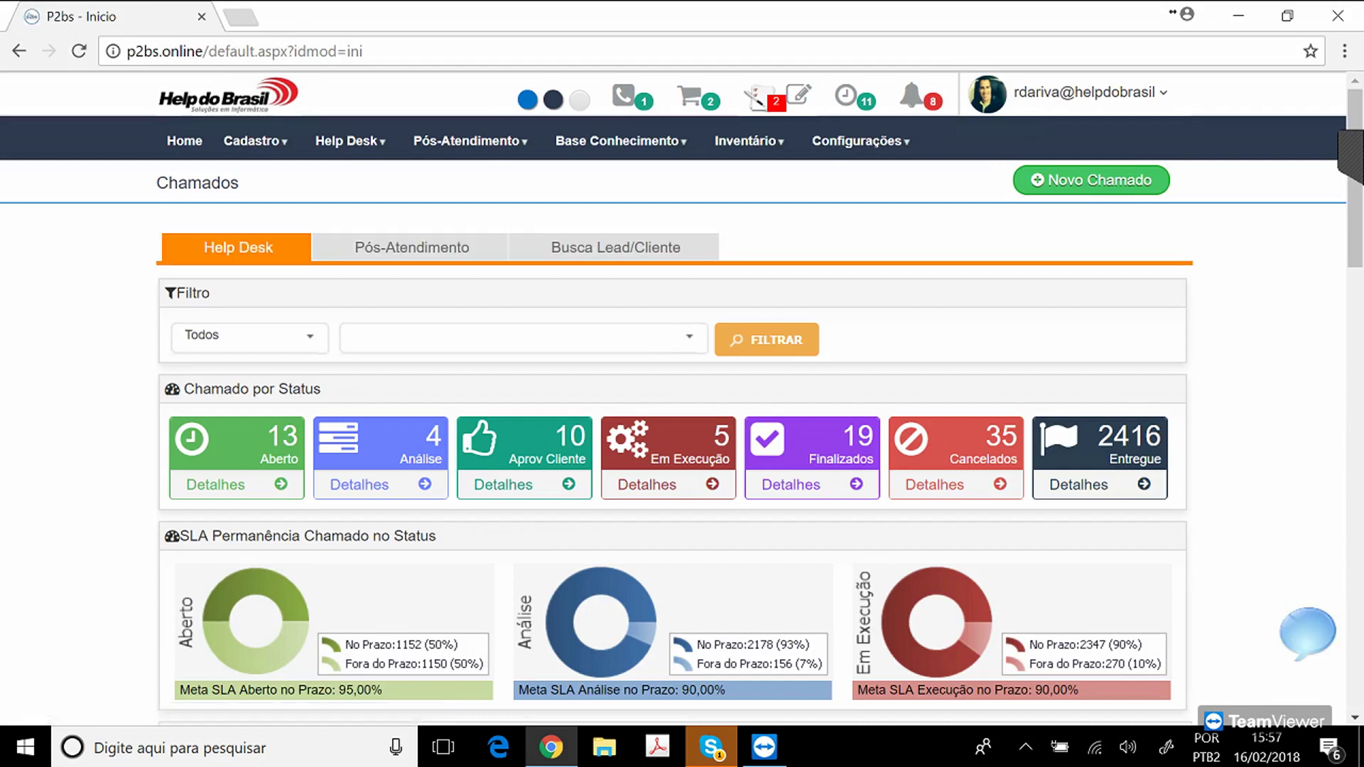
left_click(579, 100)
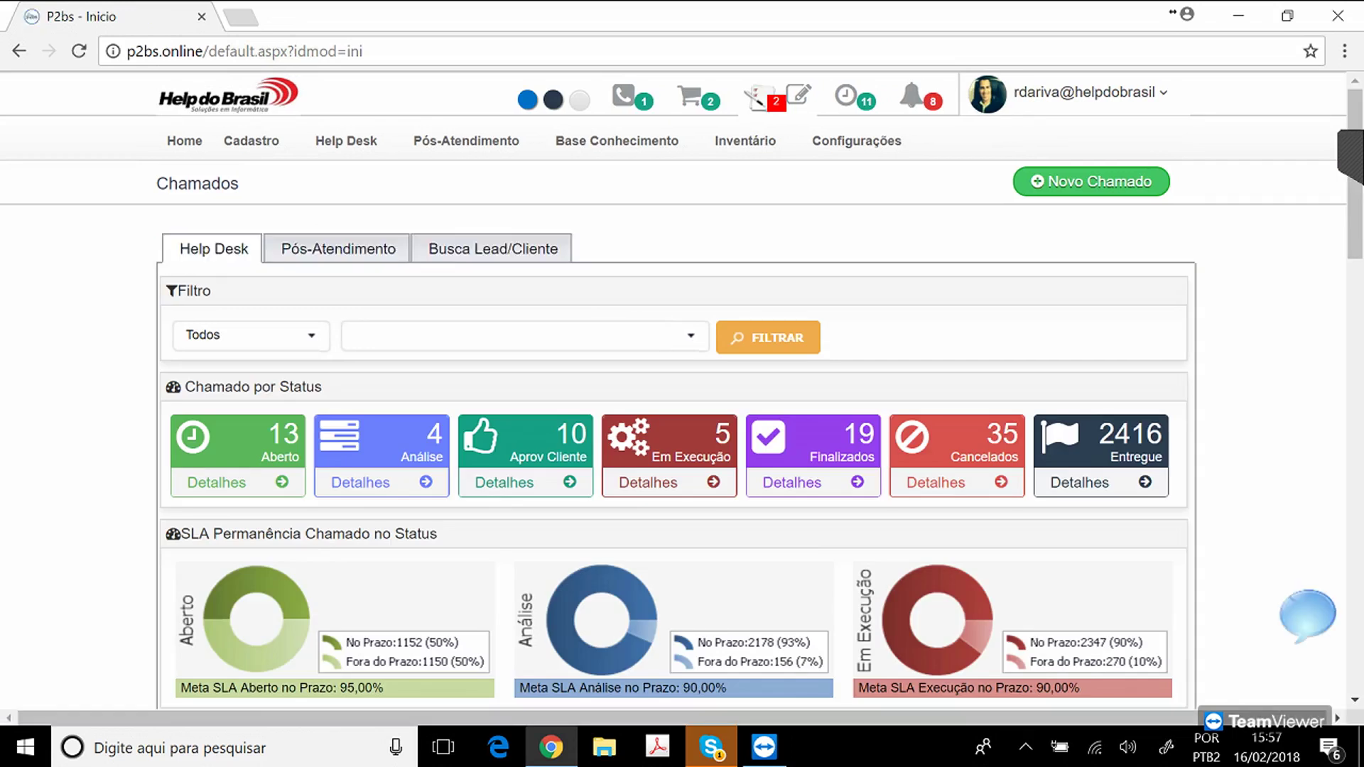
left_click(553, 100)
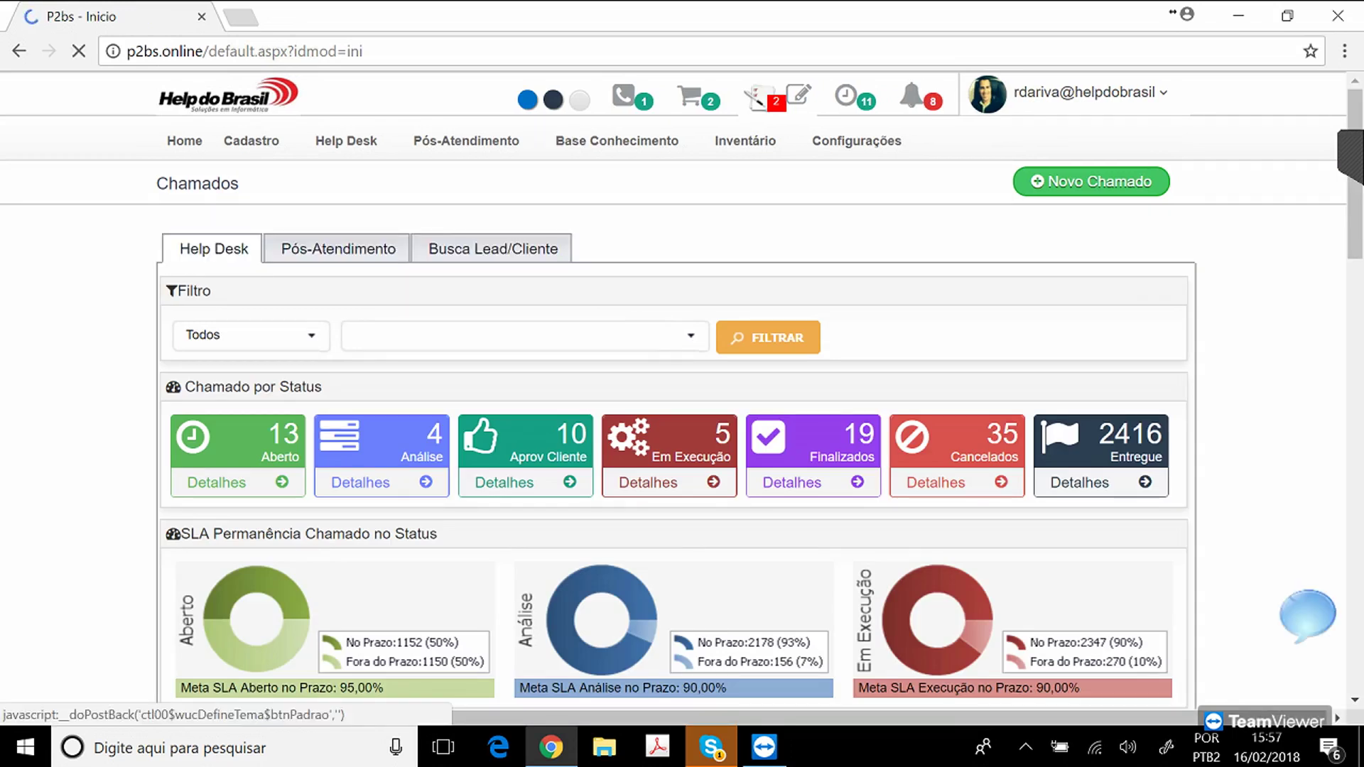